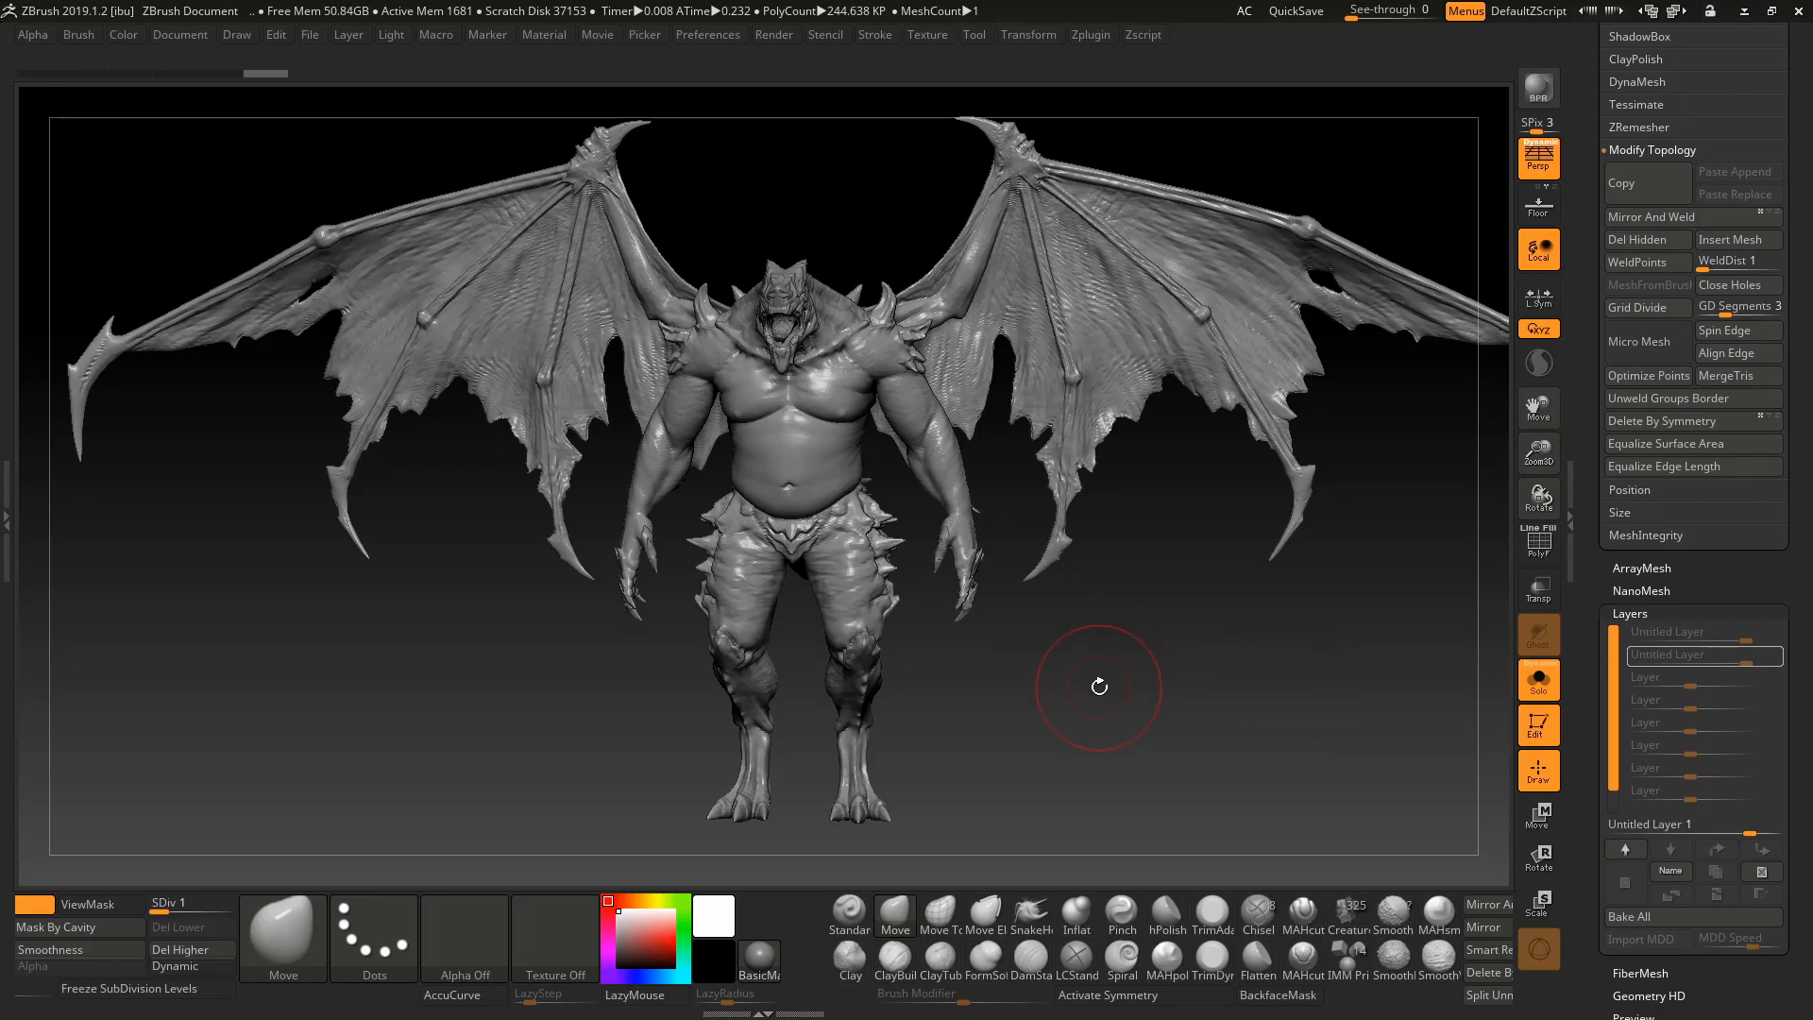
# - Raise the winged creature mesh to subdivision level 4
pyautogui.moveTo(1013, 700)
pyautogui.mouseDown()
pyautogui.moveTo(1046, 699)
pyautogui.moveTo(1085, 655)
pyautogui.mouseUp()
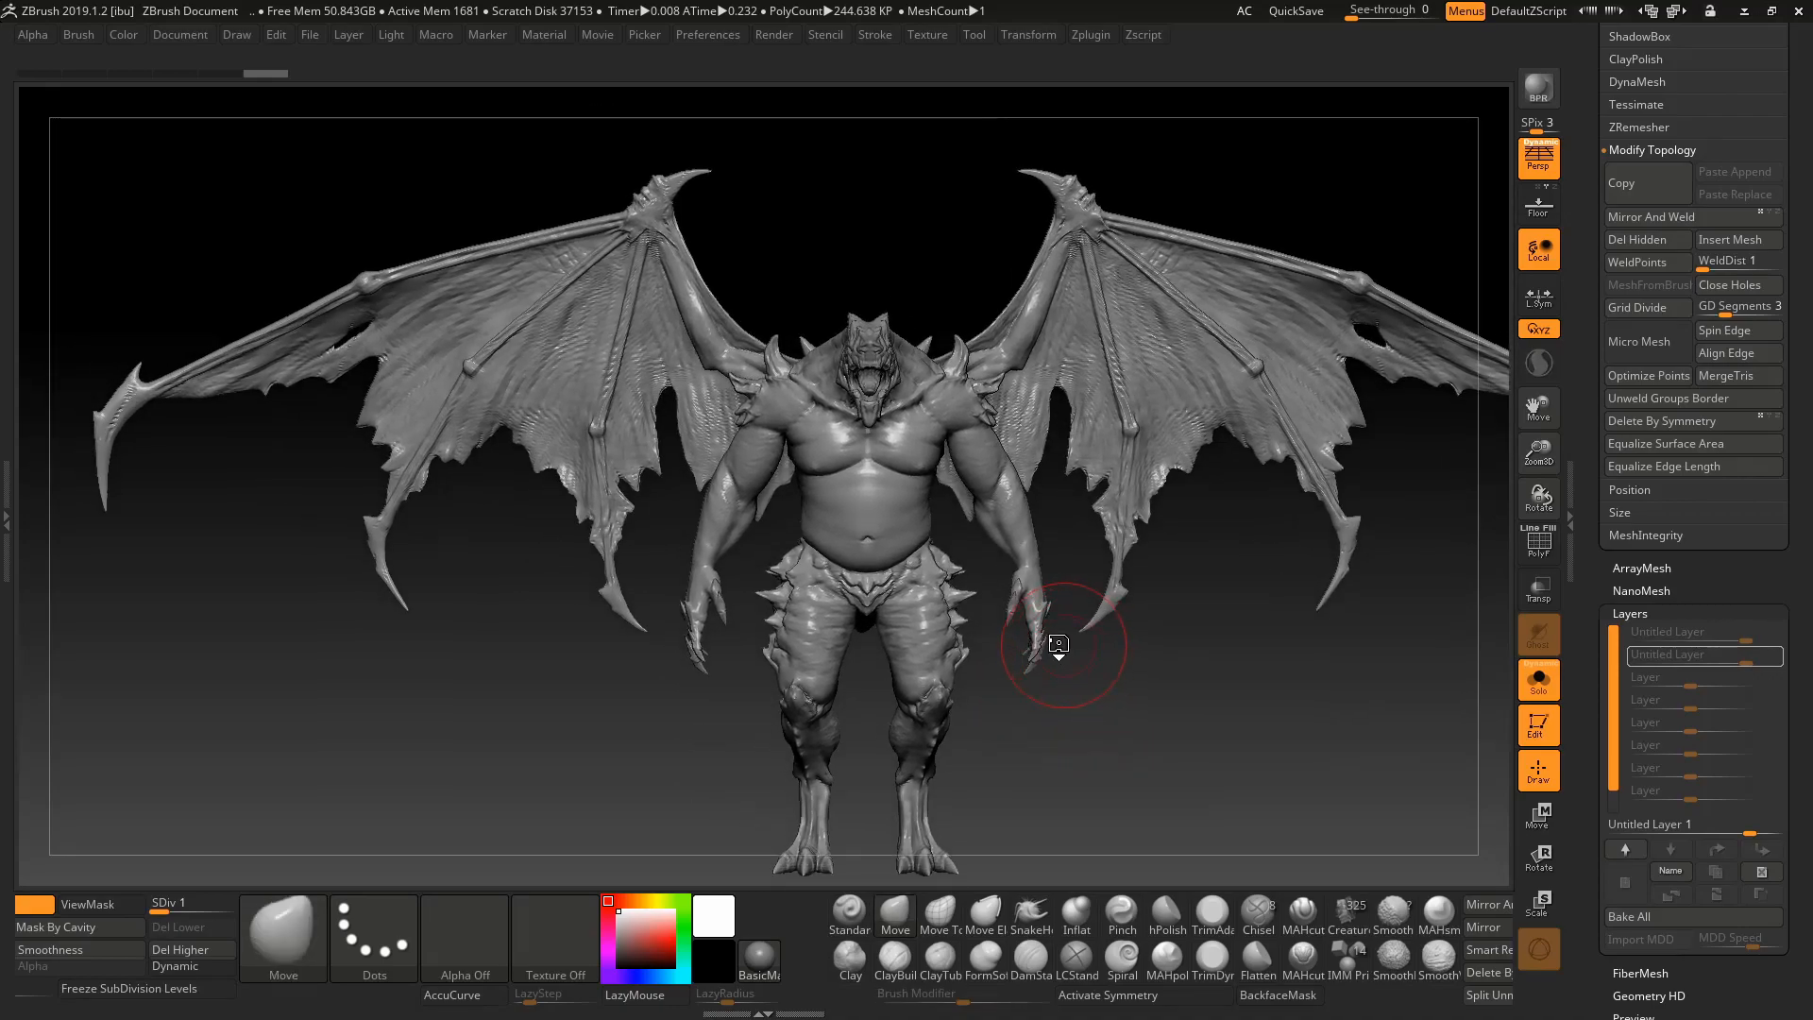
pyautogui.press('d')
pyautogui.press('d')
pyautogui.press('d')
# - Examine the high-resolution creature's head, torso and wings up close, along with its full body
pyautogui.moveTo(918, 275); pyautogui.dragTo(883, 235)
pyautogui.moveTo(776, 210)
pyautogui.keyDown('alt'); pyautogui.mouseDown(button='right')
pyautogui.moveTo(898, 267)
pyautogui.moveTo(912, 347)
pyautogui.mouseUp(button='right'); pyautogui.keyUp('alt')
pyautogui.keyDown('alt'); pyautogui.moveTo(912, 226); pyautogui.dragTo(951, 268, button='right'); pyautogui.keyUp('alt')
pyautogui.moveTo(950, 267); pyautogui.dragTo(874, 257)
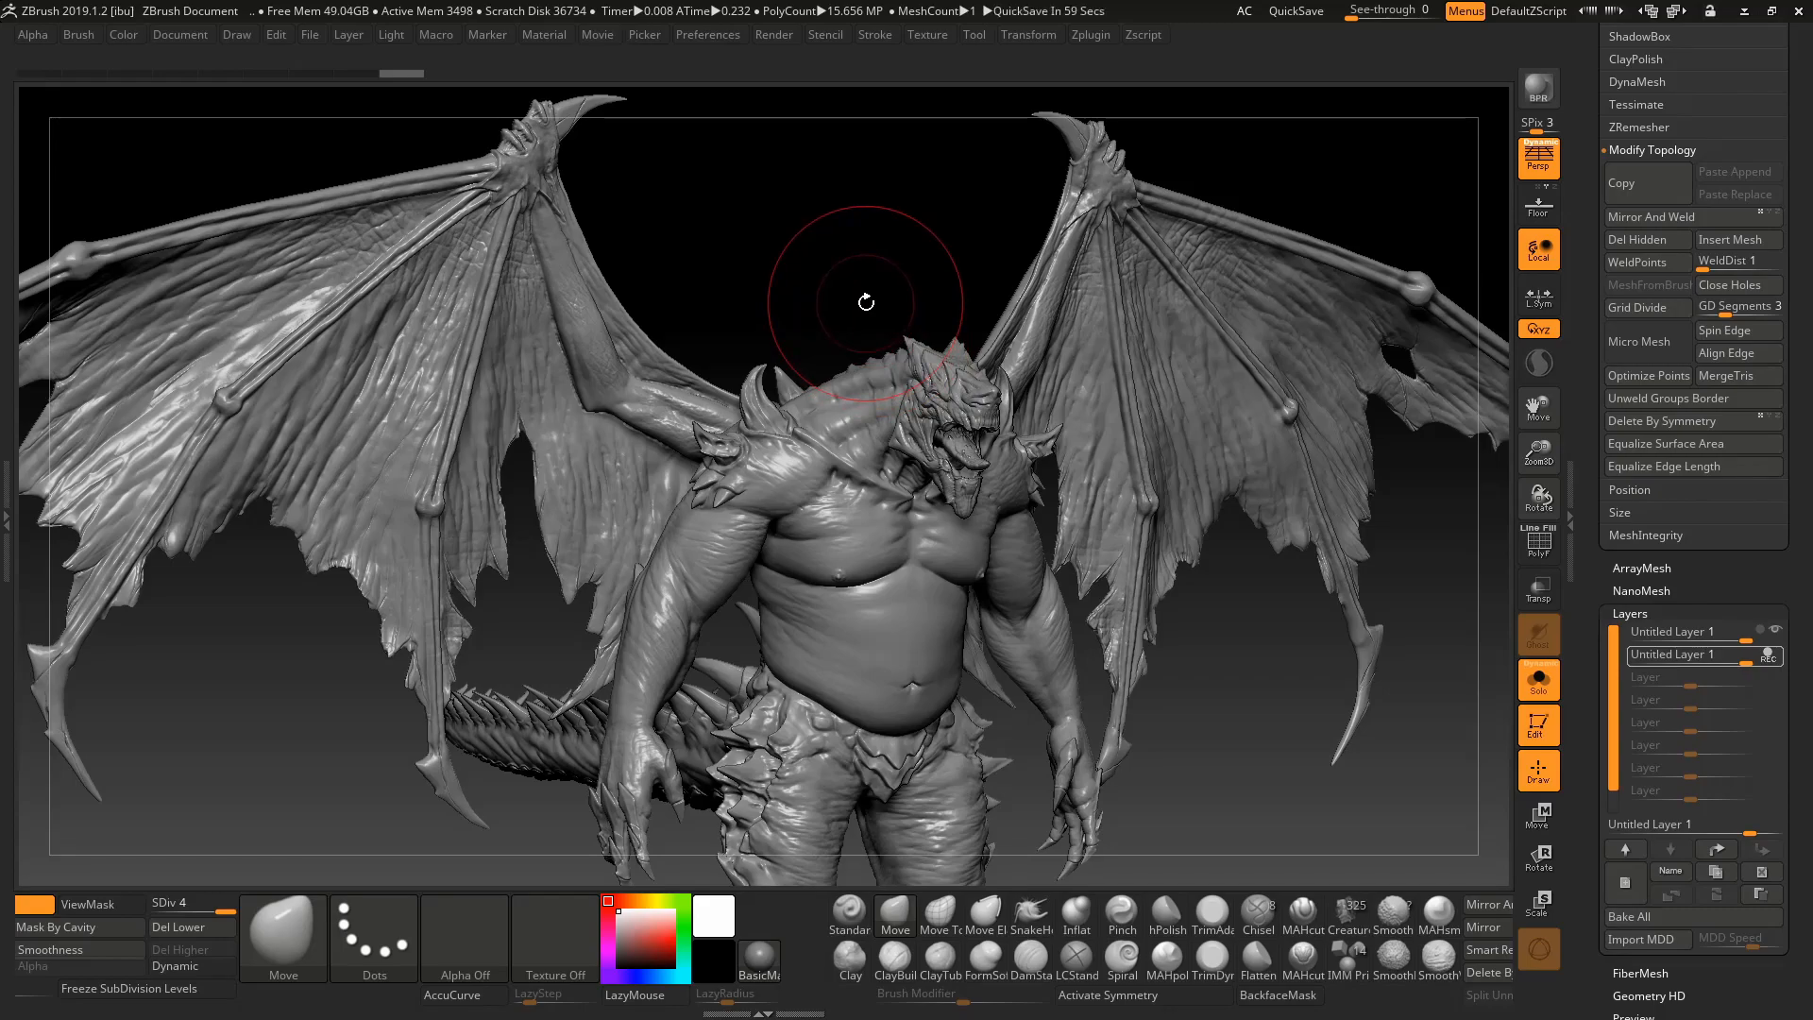
pyautogui.moveTo(858, 287)
pyautogui.mouseDown()
pyautogui.moveTo(831, 274)
pyautogui.moveTo(864, 251)
pyautogui.mouseUp()
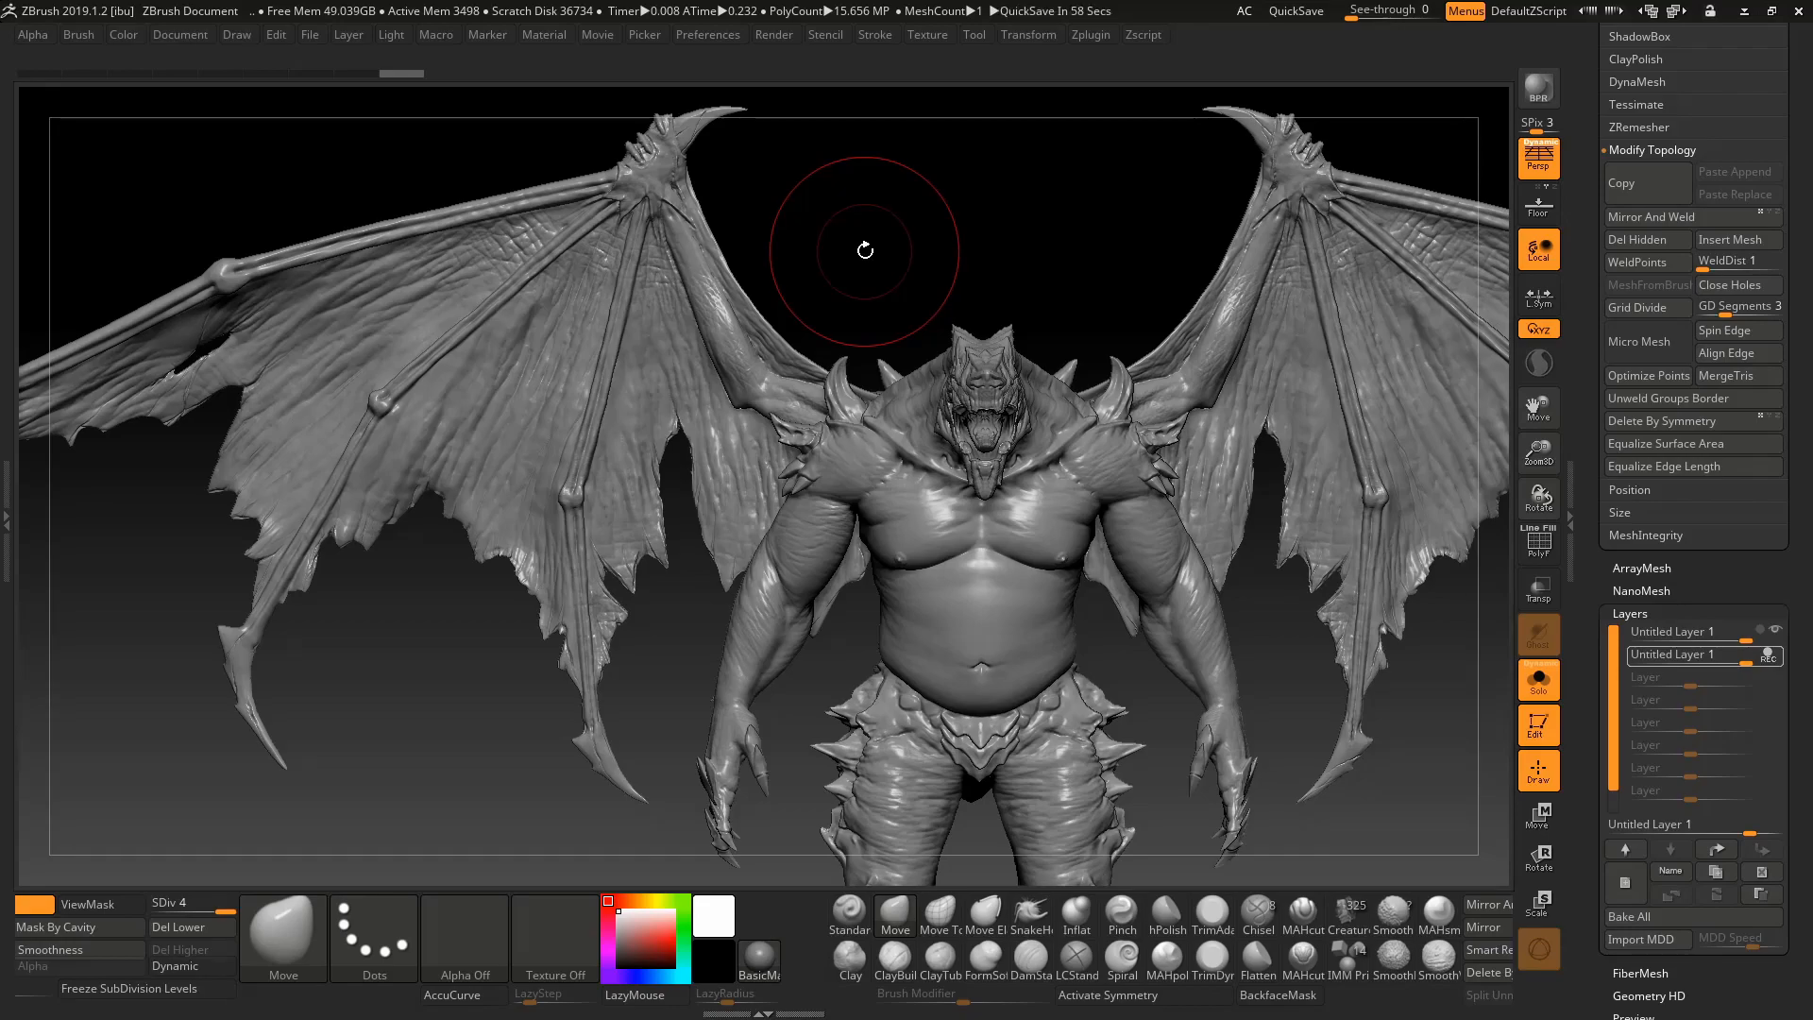
pyautogui.keyDown('alt'); pyautogui.moveTo(983, 243); pyautogui.dragTo(849, 211); pyautogui.keyUp('alt')
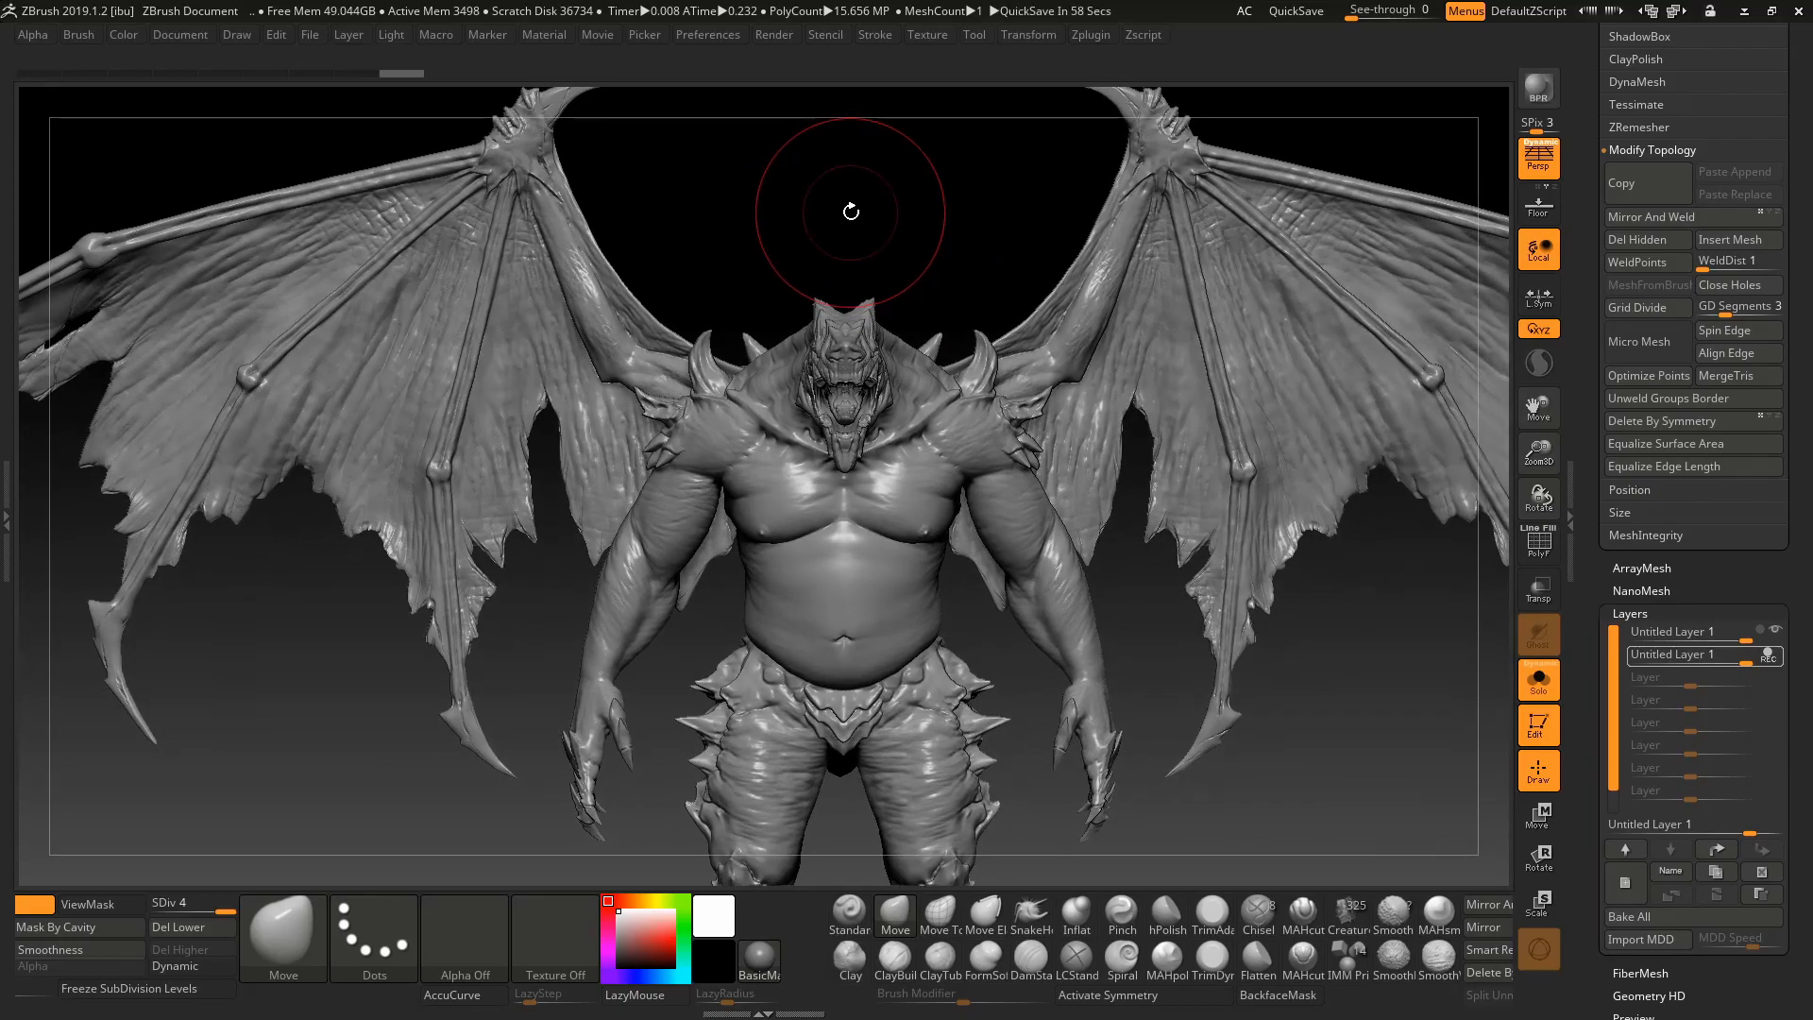
pyautogui.keyDown('alt'); pyautogui.moveTo(902, 264); pyautogui.dragTo(801, 195); pyautogui.keyUp('alt')
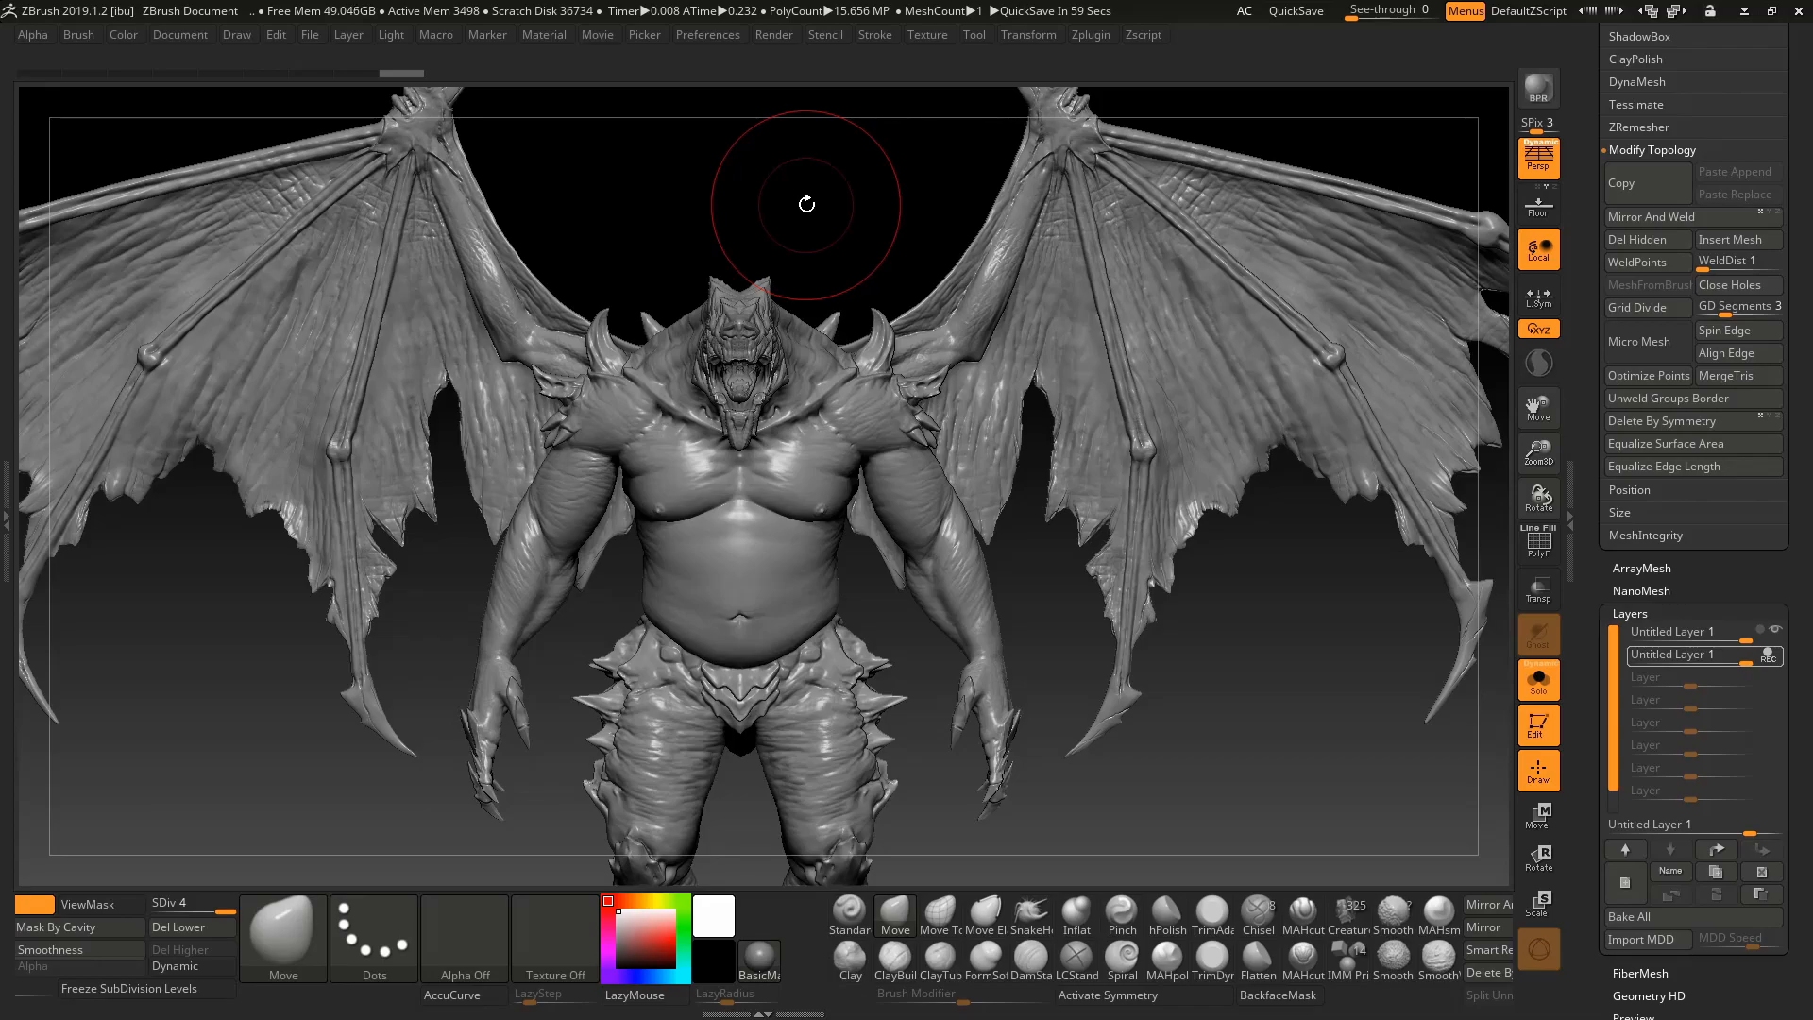
pyautogui.keyDown('alt'); pyautogui.moveTo(851, 236); pyautogui.dragTo(834, 172); pyautogui.keyUp('alt')
pyautogui.keyDown('ctrl'); pyautogui.moveTo(1070, 489); pyautogui.dragTo(1013, 442, button='right'); pyautogui.keyUp('ctrl')
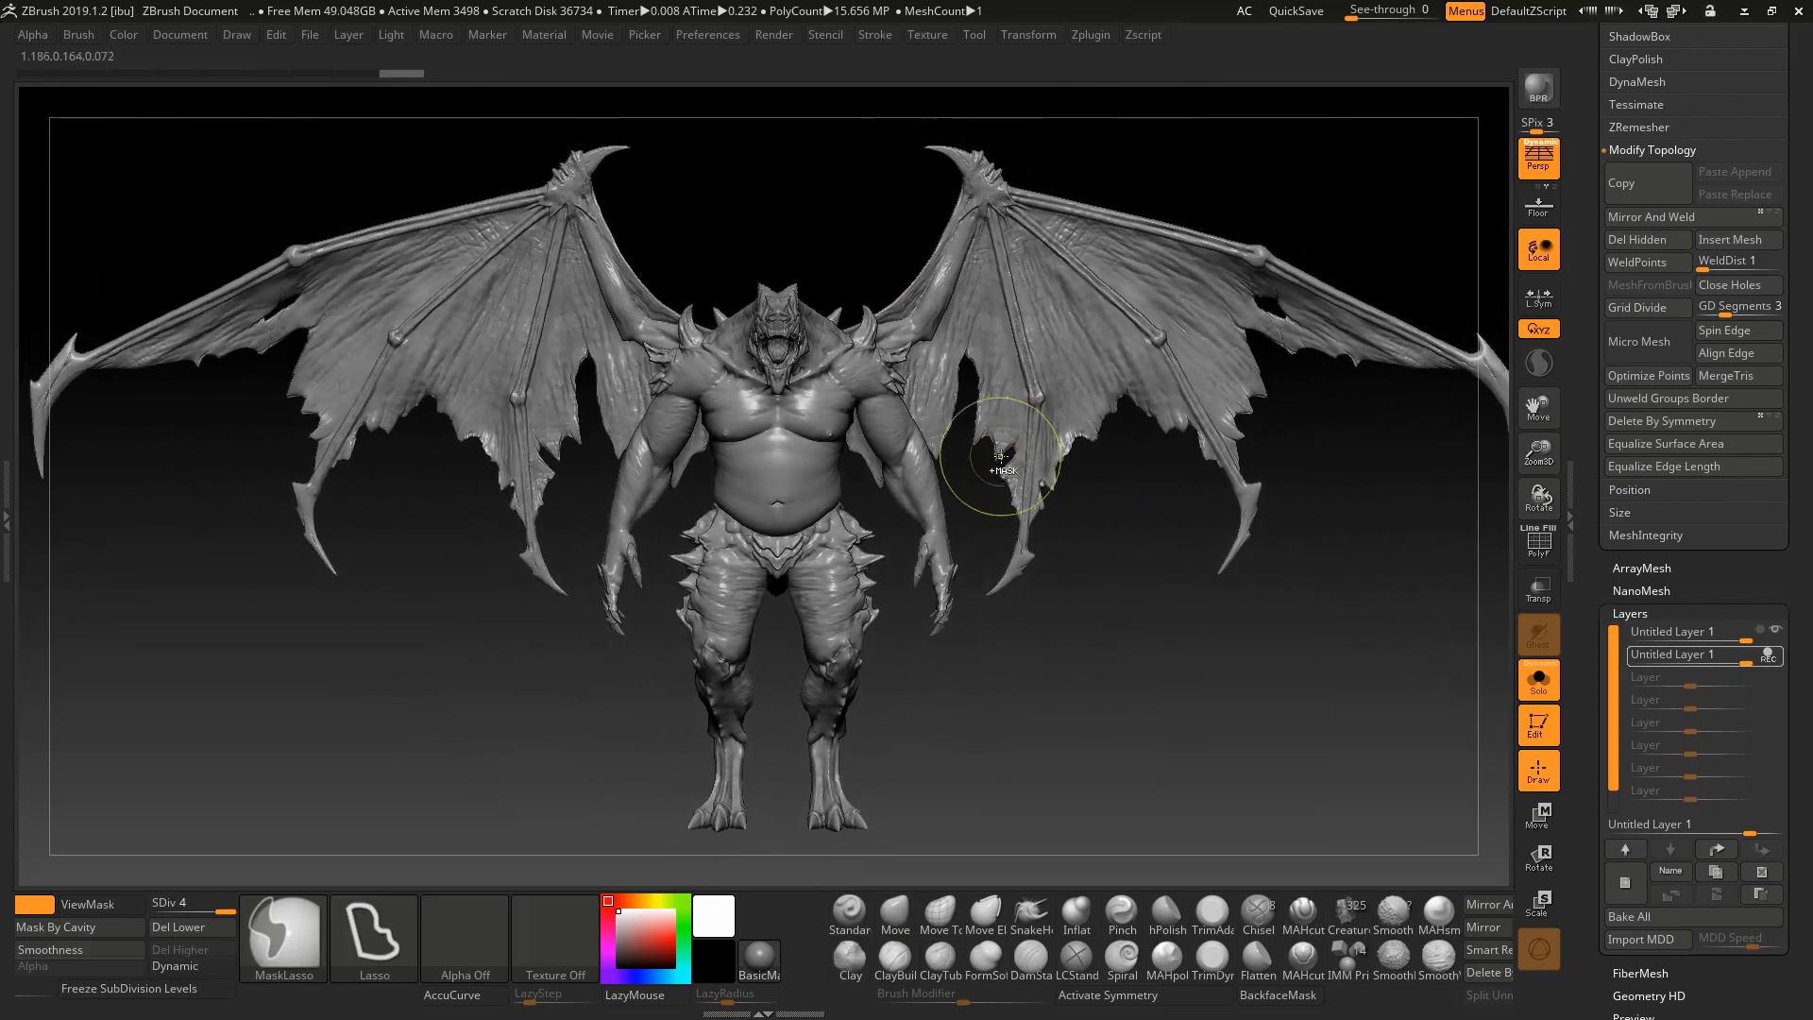
pyautogui.moveTo(1041, 659); pyautogui.dragTo(1038, 594)
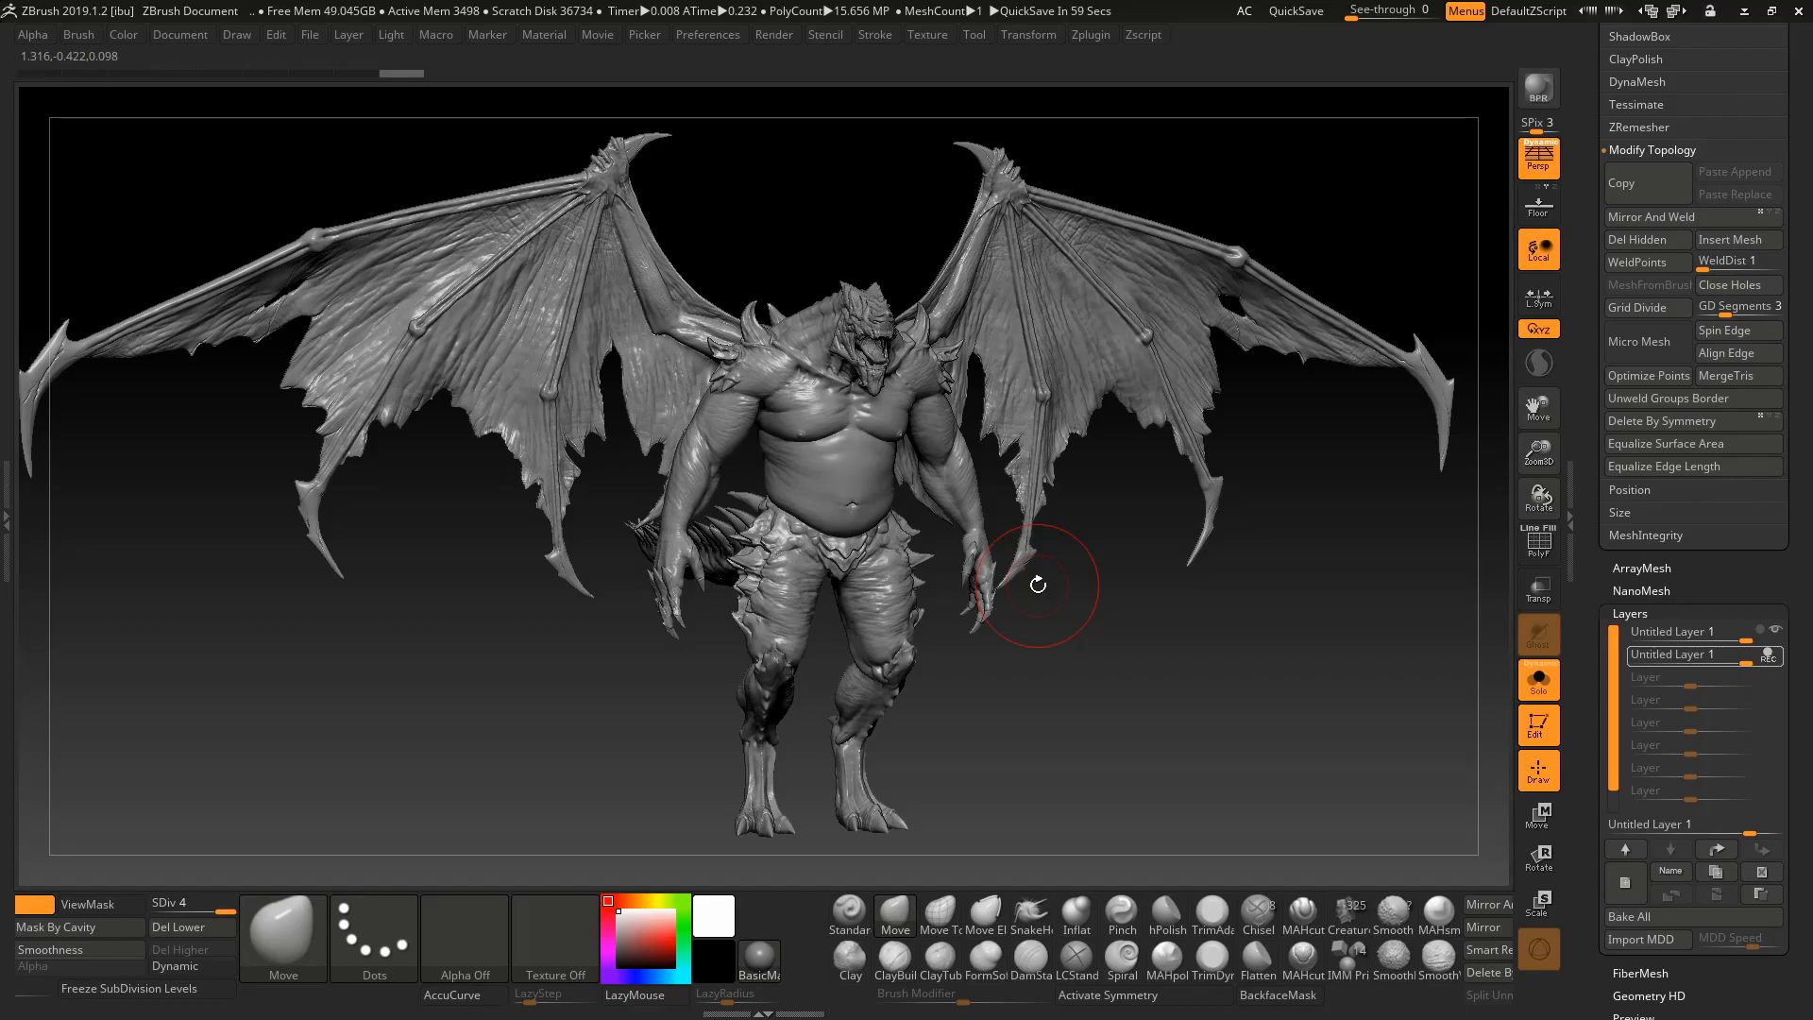
pyautogui.moveTo(1045, 650); pyautogui.dragTo(1104, 680)
# - Lower the creature mesh to subdivision level 1
pyautogui.press('shift')
pyautogui.hotkey('shift', 'd')
pyautogui.hotkey('shift', 'd')
pyautogui.hotkey('shift', 'd')
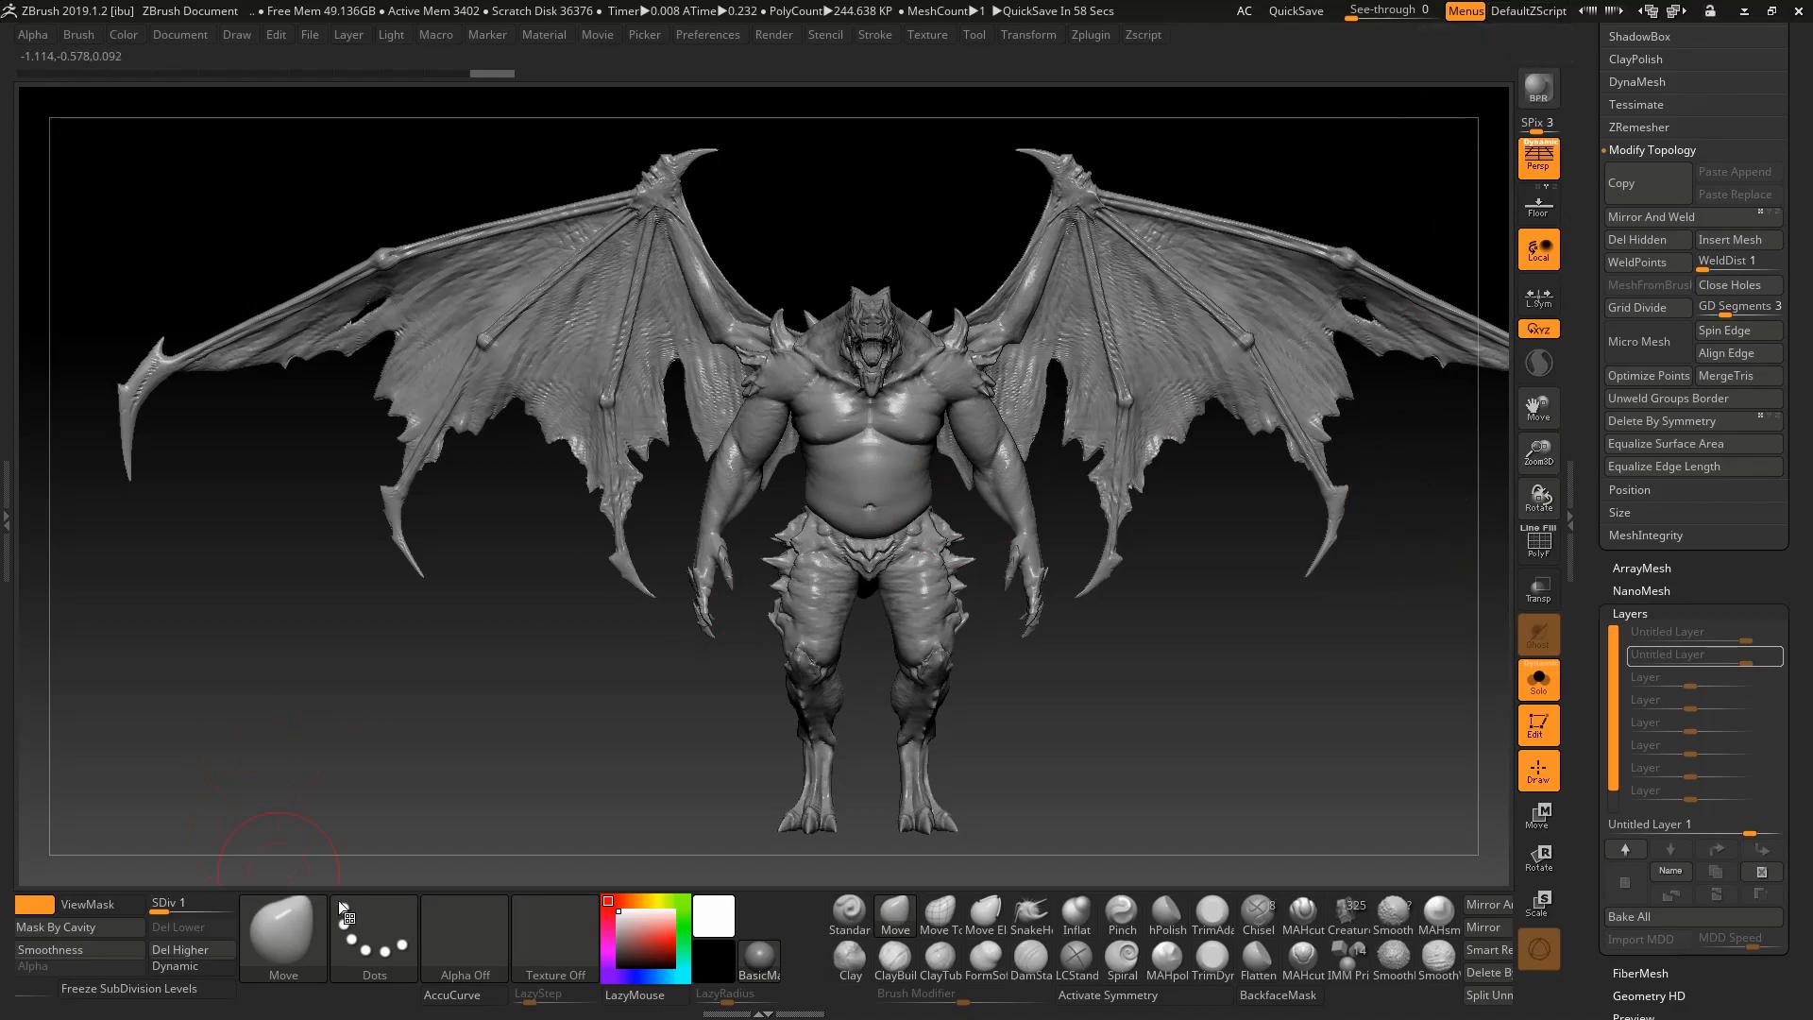
# - Switch to Chrome to show the Mush3D website's home page
pyautogui.hotkey('alt', 'Tab')
pyautogui.hotkey('alt', 'Tab')
pyautogui.hotkey('alt', 'Tab')
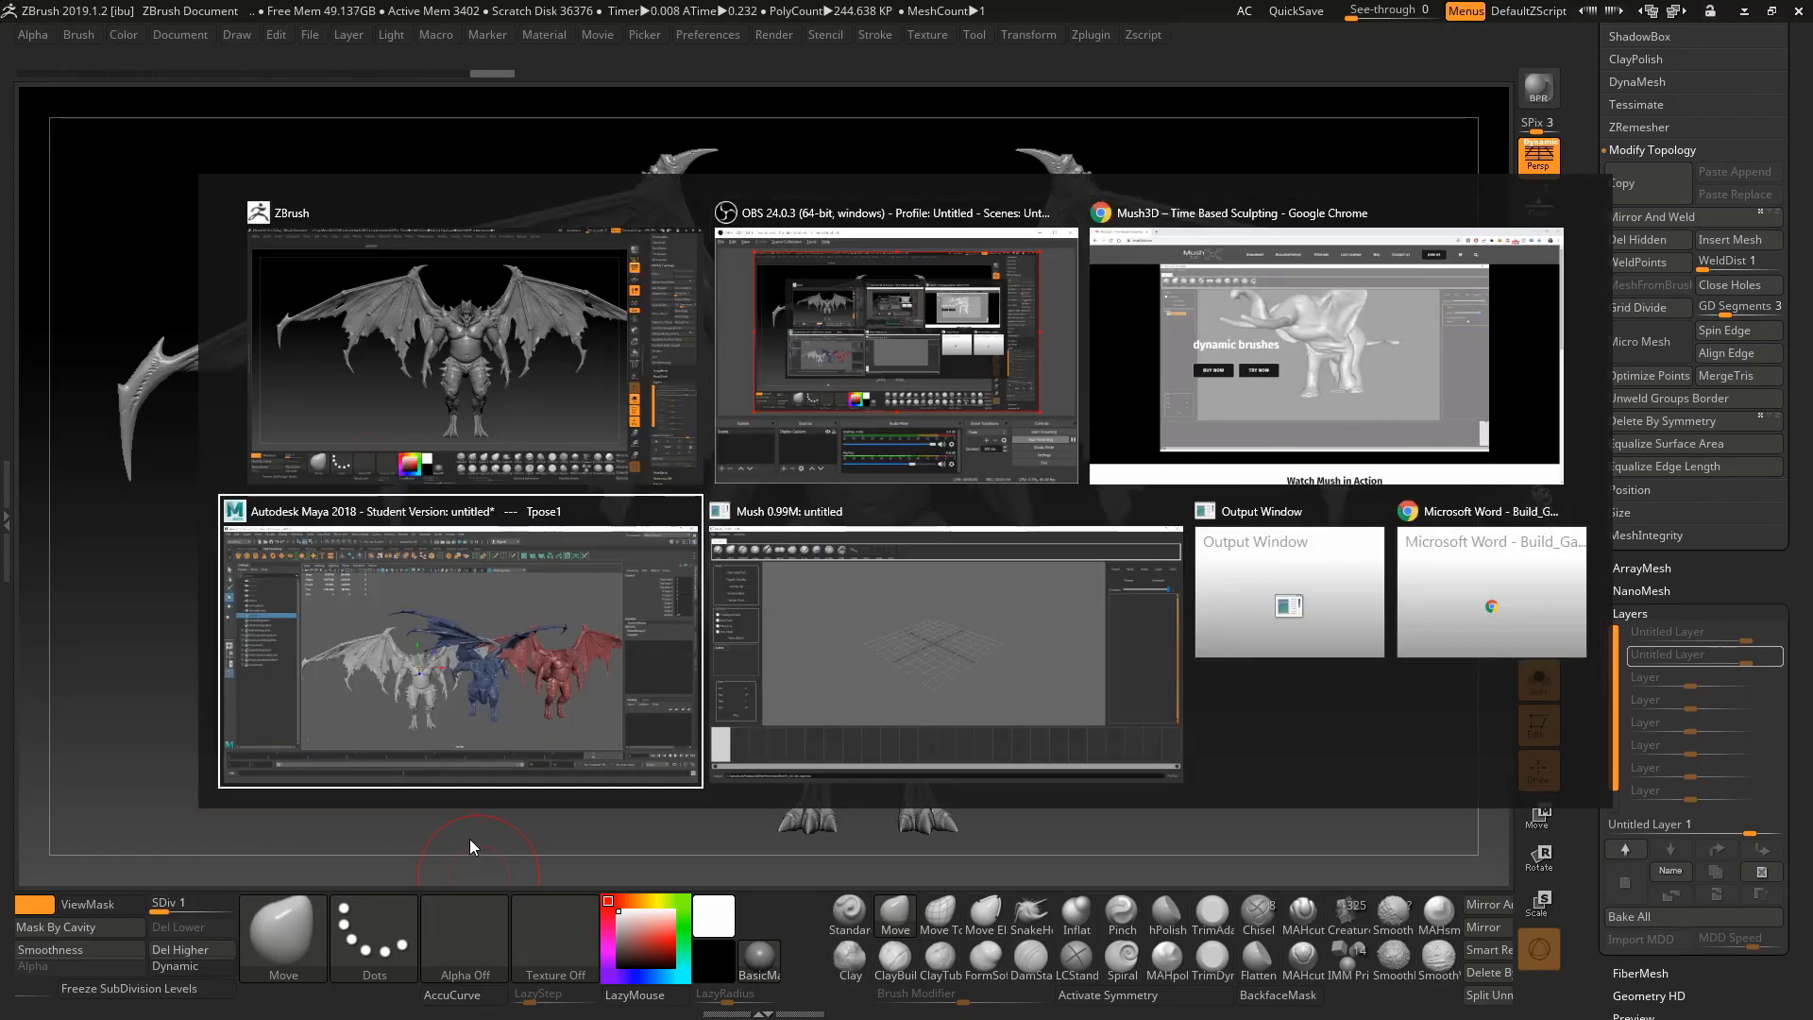
pyautogui.hotkey('alt', 'Tab')
pyautogui.hotkey('alt', 'Tab')
pyautogui.hotkey('alt', 'Tab')
pyautogui.hotkey('alt', 'Tab')
pyautogui.hotkey('alt', 'Tab')
pyautogui.hotkey('alt', 'Tab')
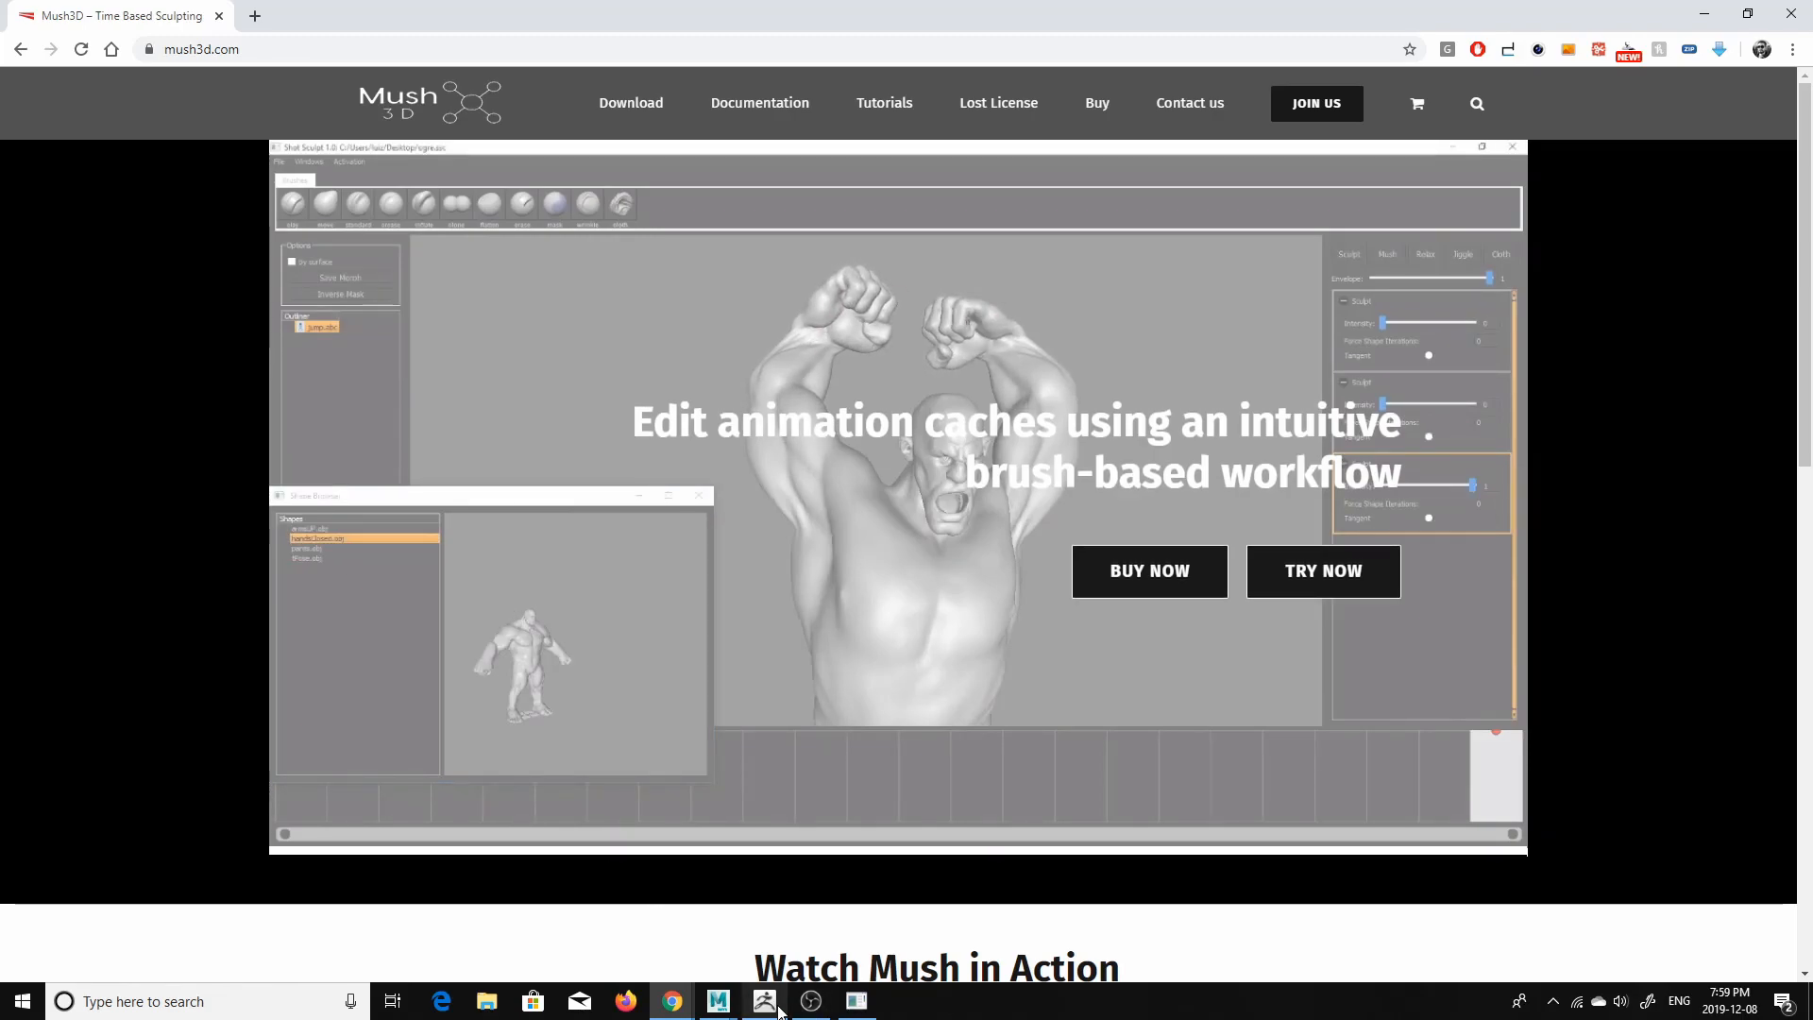
# - Switch to Maya and compare the grey, blue and red creature meshes side by side
pyautogui.moveTo(770, 1003)
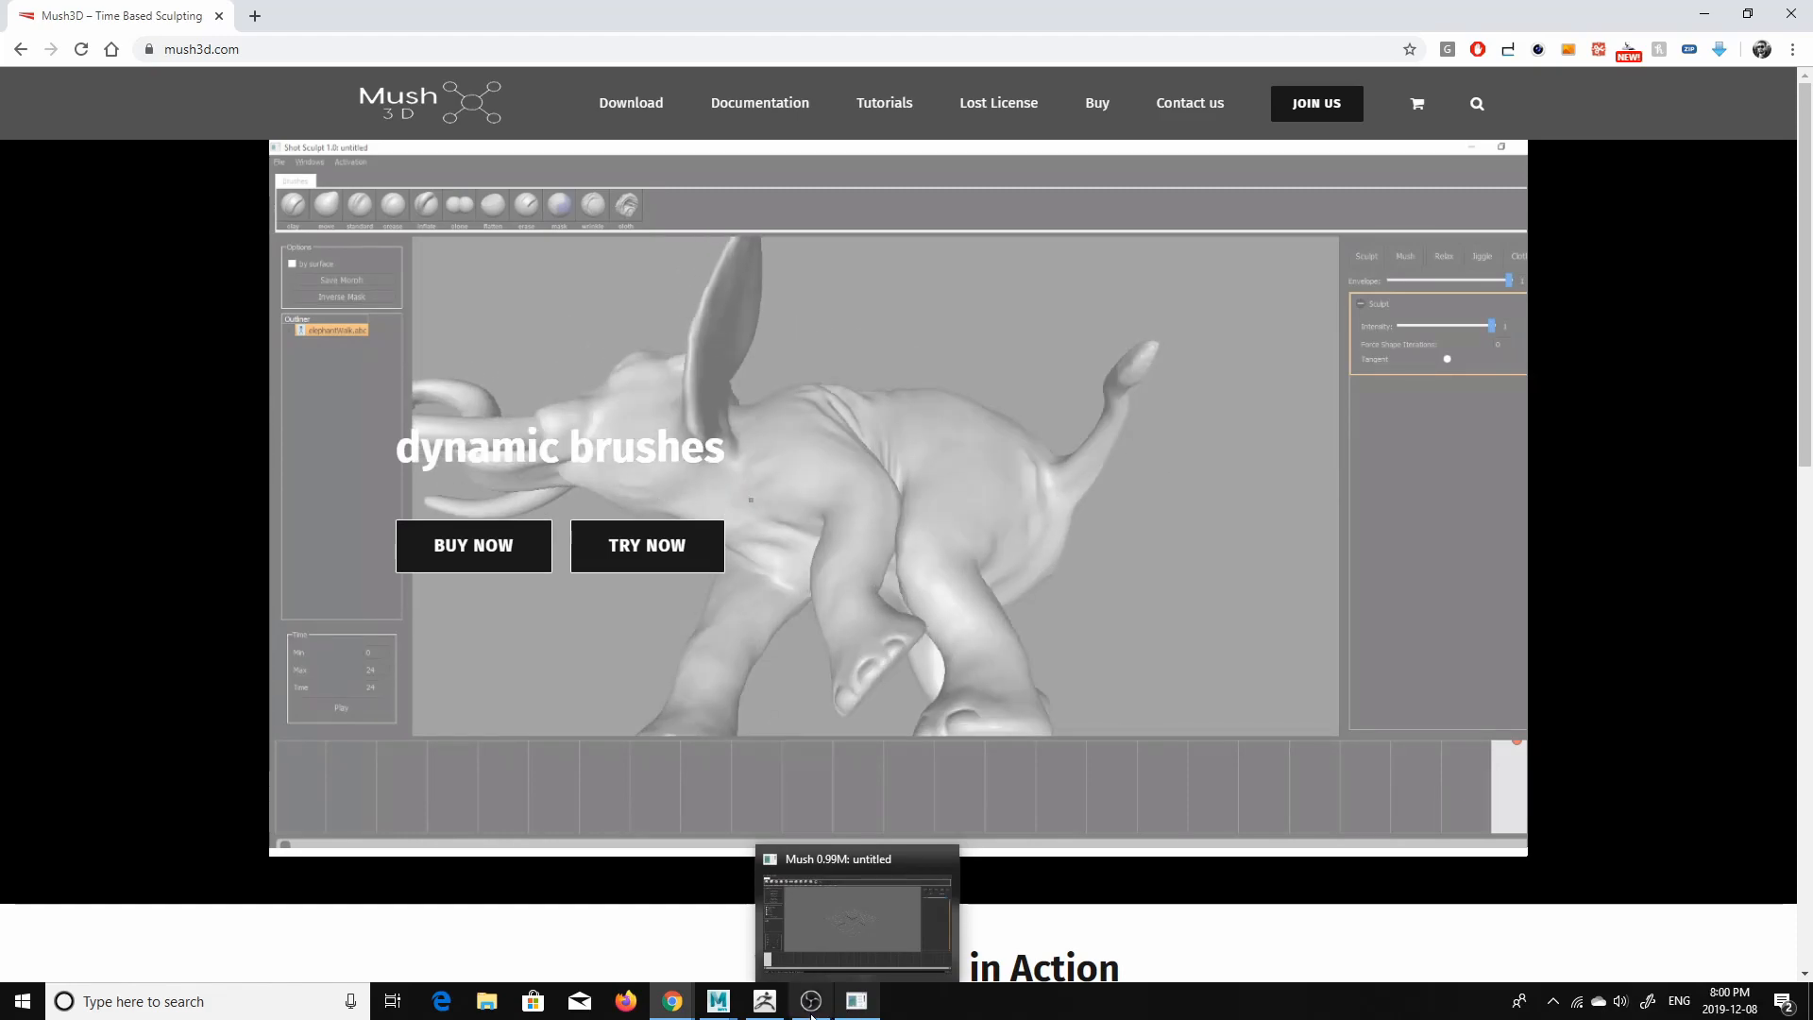
pyautogui.click(798, 930)
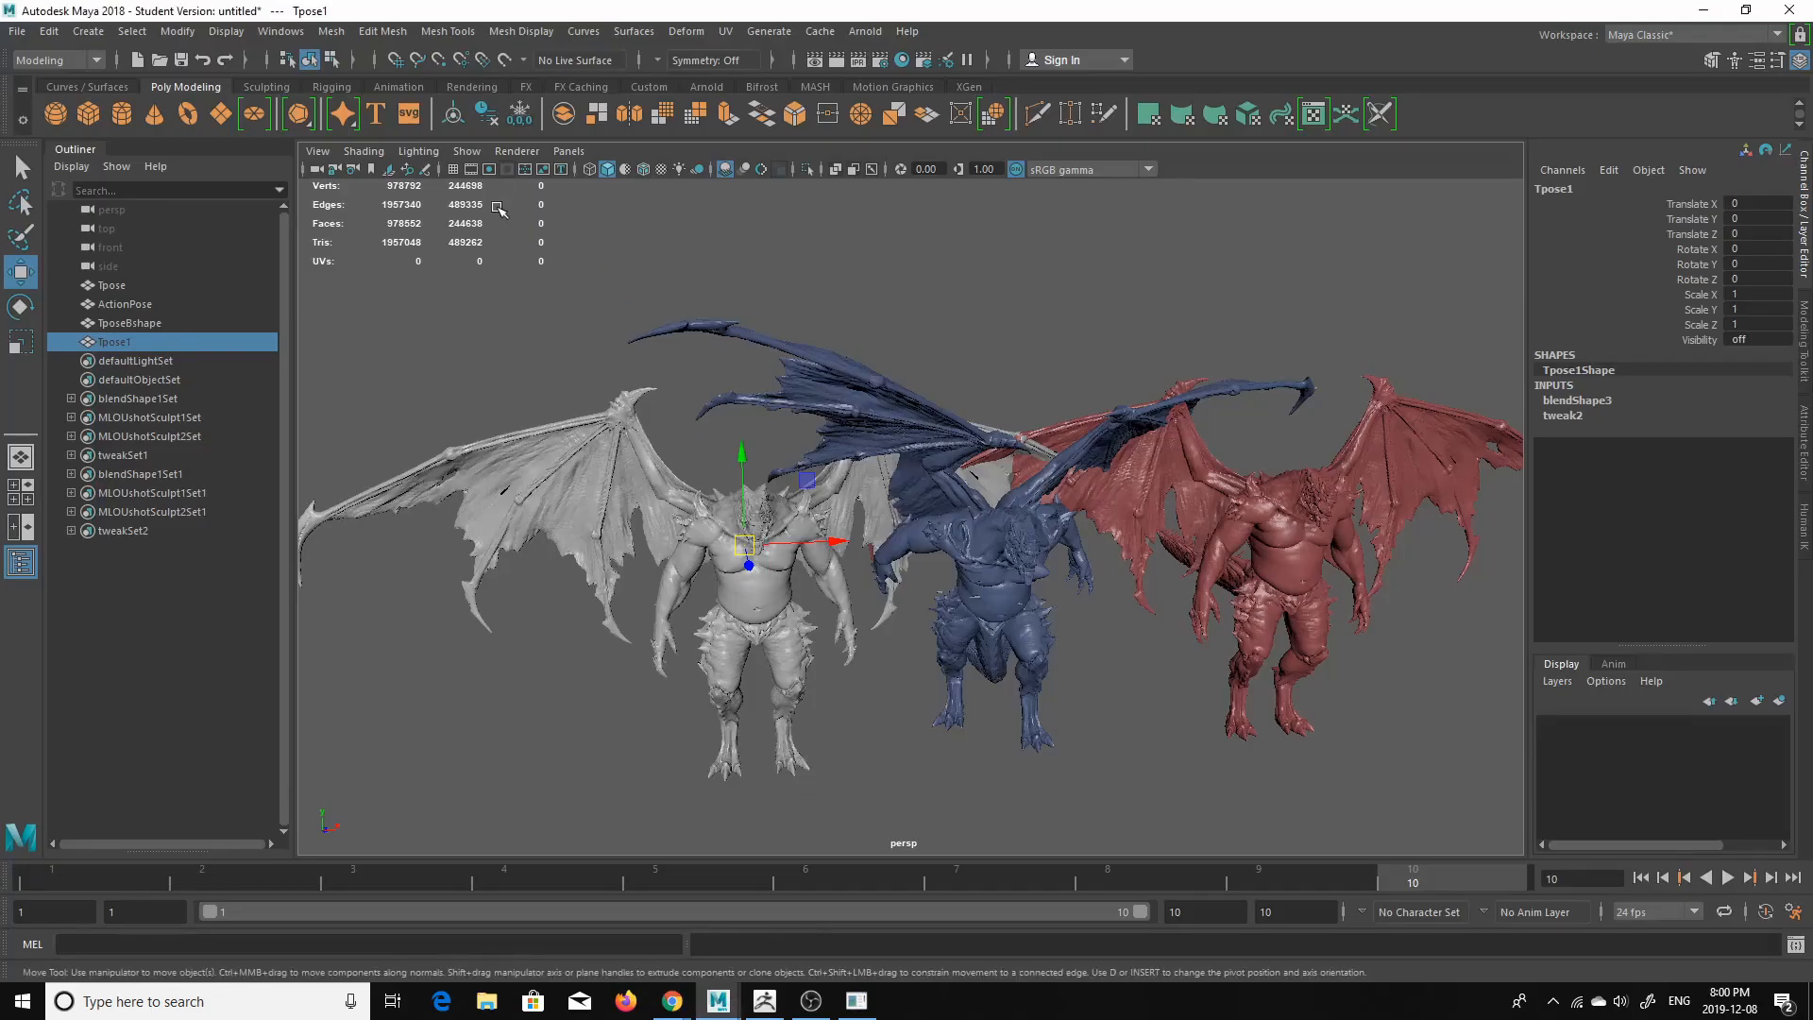
pyautogui.keyDown('alt'); pyautogui.moveTo(930, 295); pyautogui.dragTo(774, 226); pyautogui.keyUp('alt')
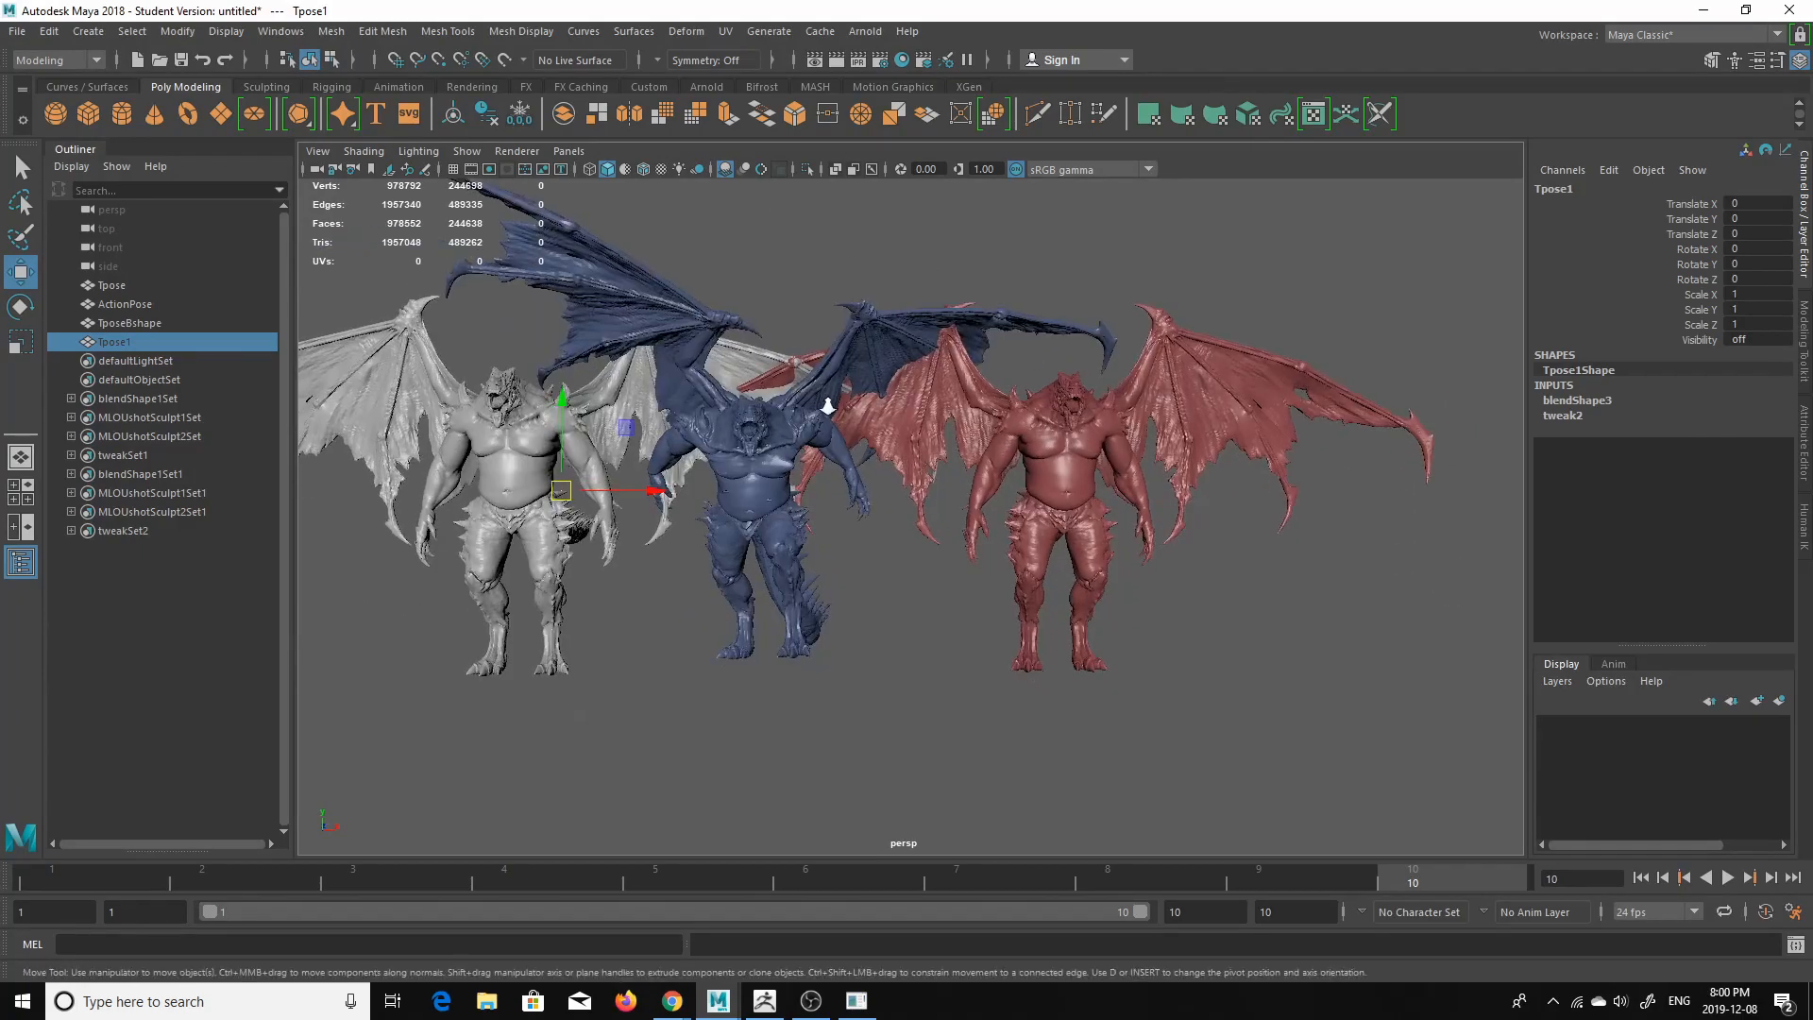
pyautogui.keyDown('alt'); pyautogui.moveTo(810, 396); pyautogui.dragTo(940, 457, button='right'); pyautogui.keyUp('alt')
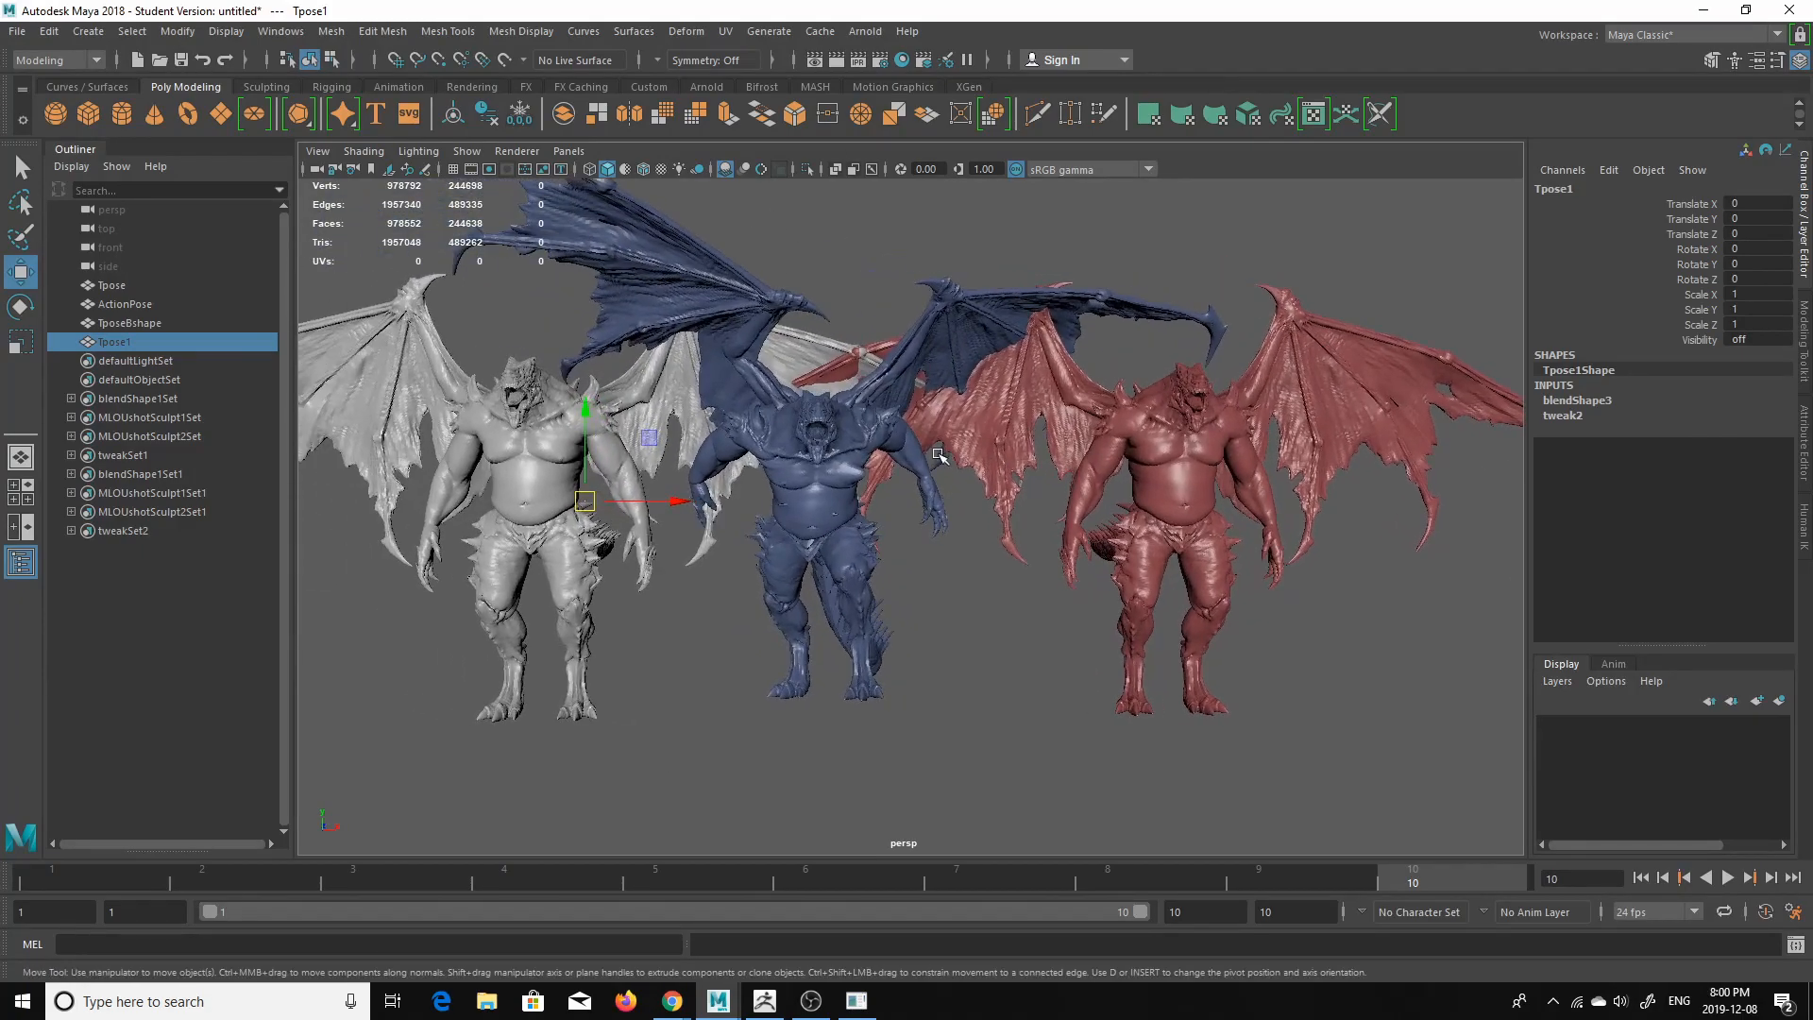
pyautogui.click(1202, 472)
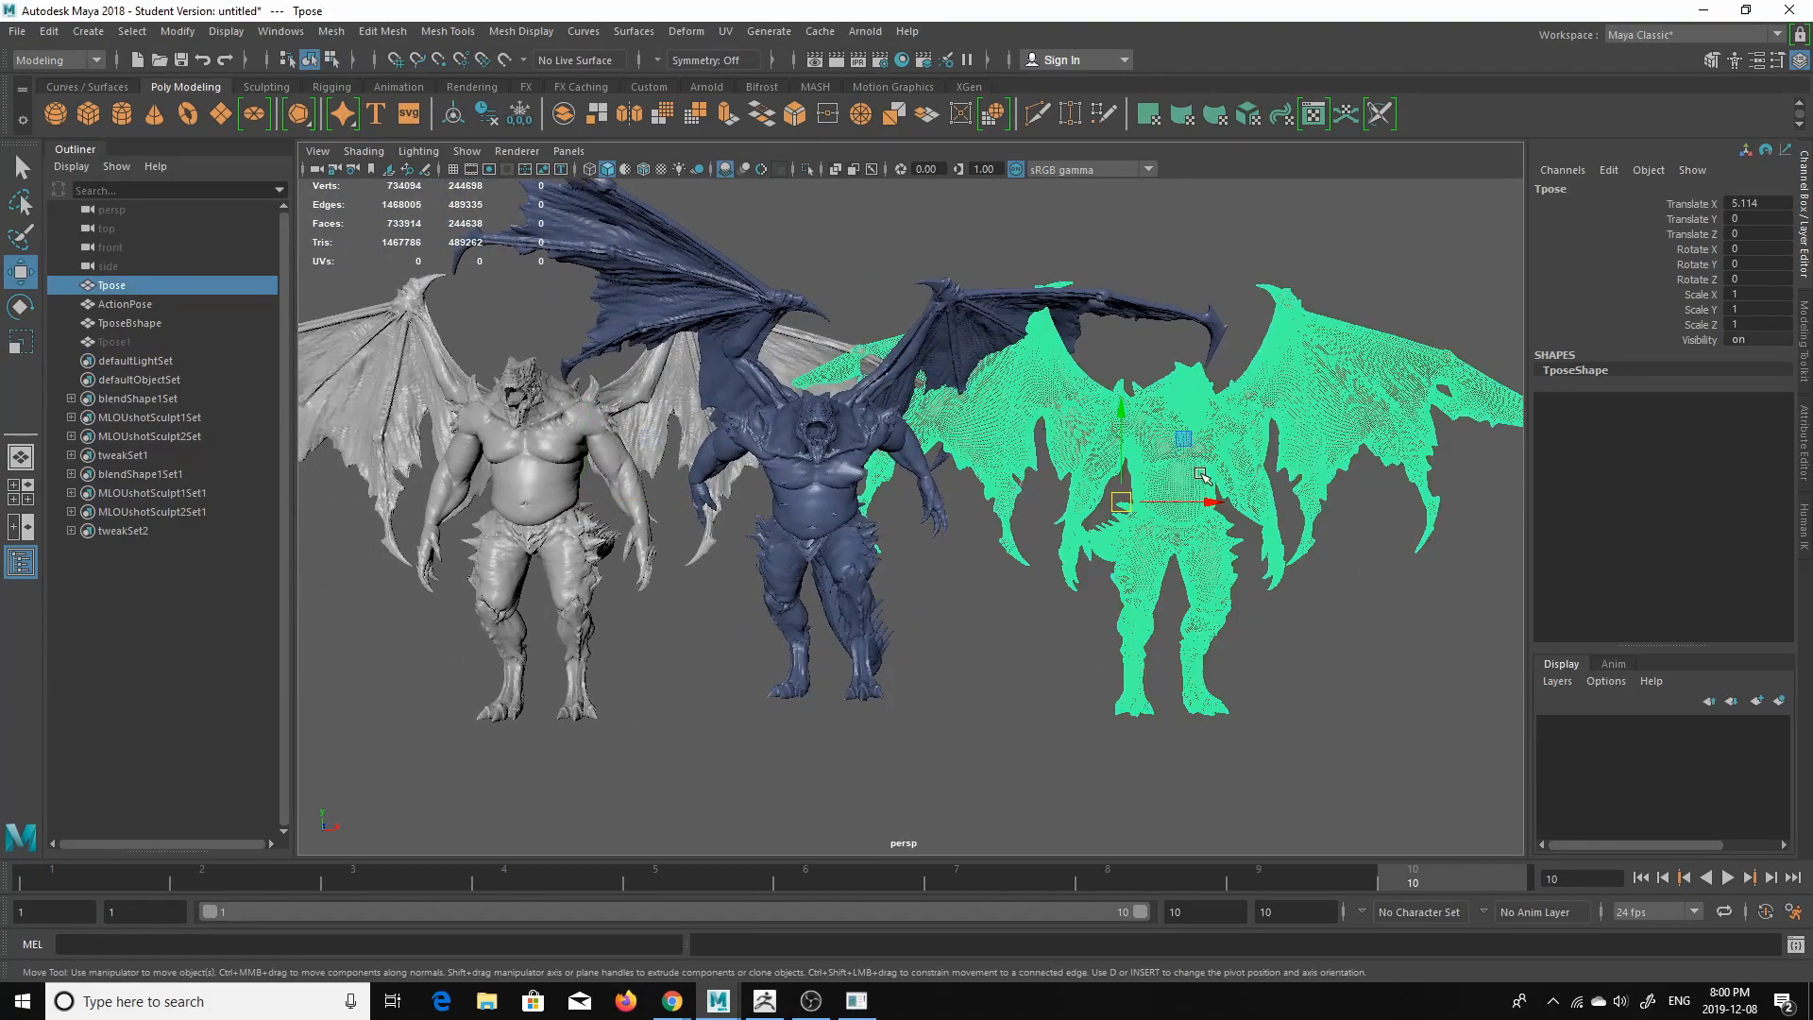
pyautogui.click(1358, 616)
pyautogui.keyDown('alt'); pyautogui.moveTo(1277, 538); pyautogui.dragTo(1191, 547); pyautogui.keyUp('alt')
pyautogui.keyDown('alt'); pyautogui.moveTo(1191, 548); pyautogui.dragTo(911, 525, button='right'); pyautogui.keyUp('alt')
pyautogui.keyDown('alt'); pyautogui.moveTo(911, 525); pyautogui.dragTo(977, 530); pyautogui.keyUp('alt')
pyautogui.keyDown('alt'); pyautogui.moveTo(700, 530); pyautogui.dragTo(795, 516); pyautogui.keyUp('alt')
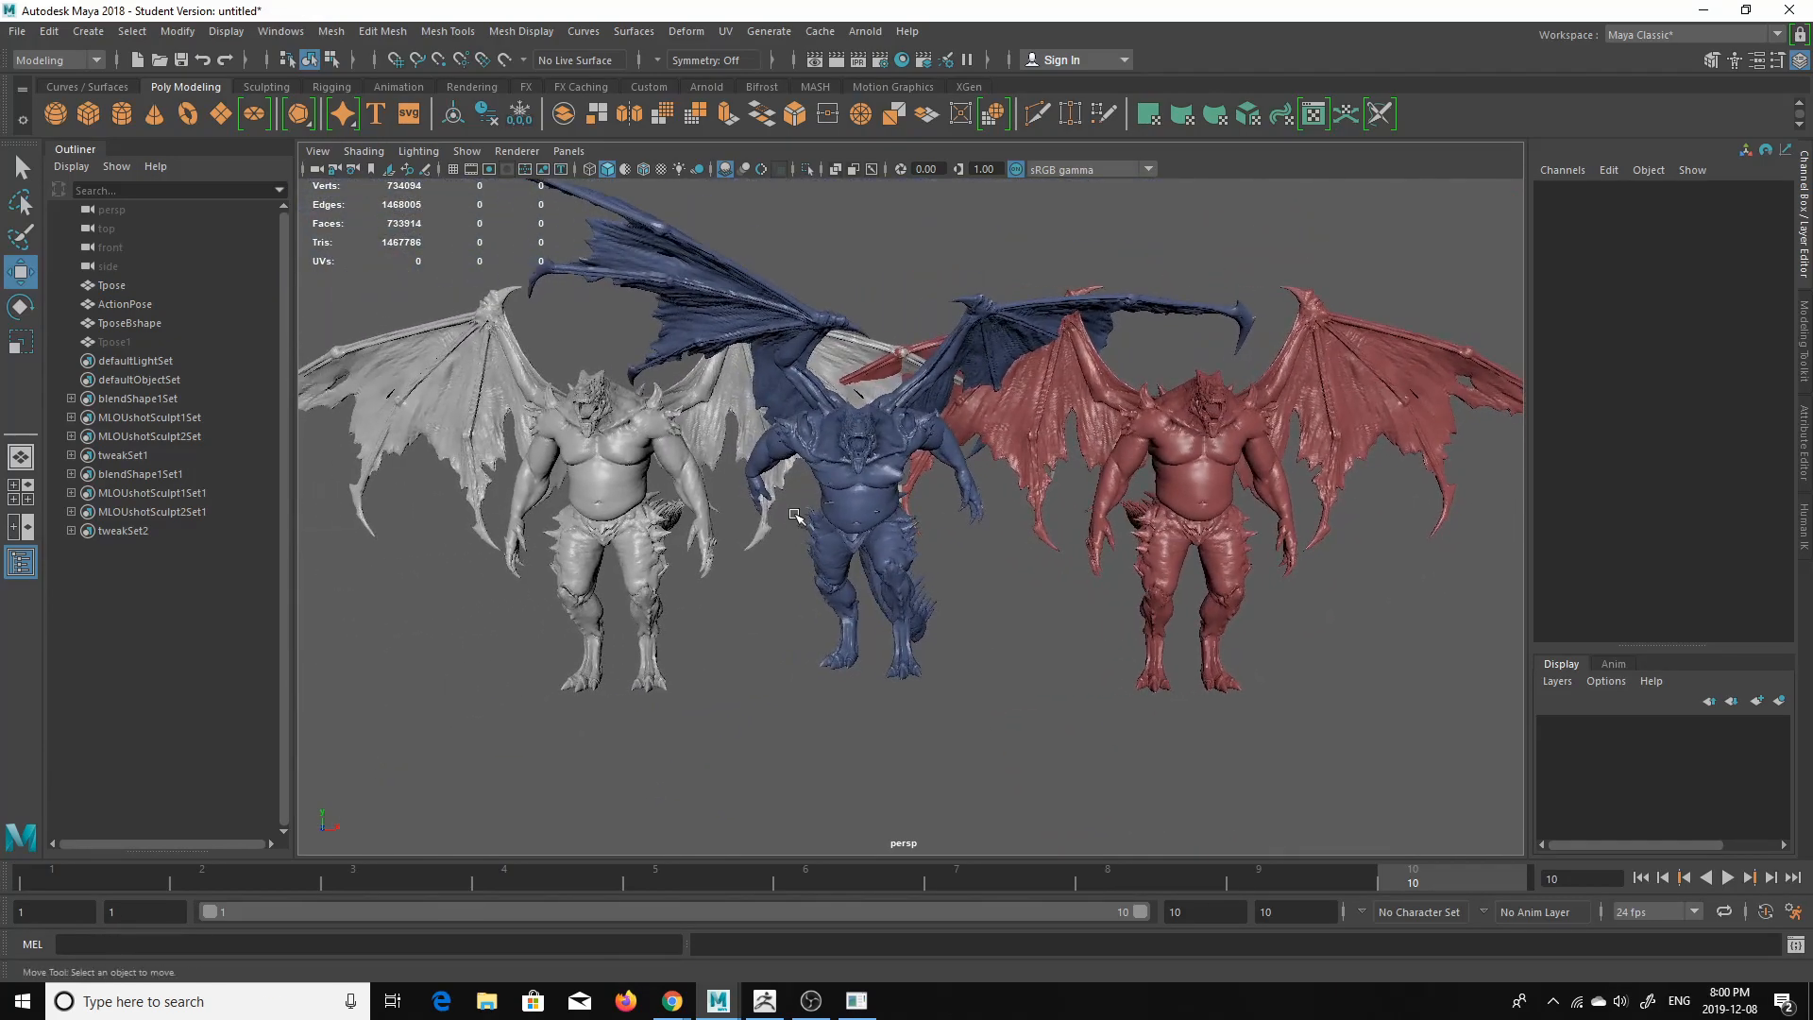
# - Examine the head, shoulders and arms of the blue ActionPose creature for deformation problems
pyautogui.click(870, 514)
pyautogui.scroll(5, 938, 547)
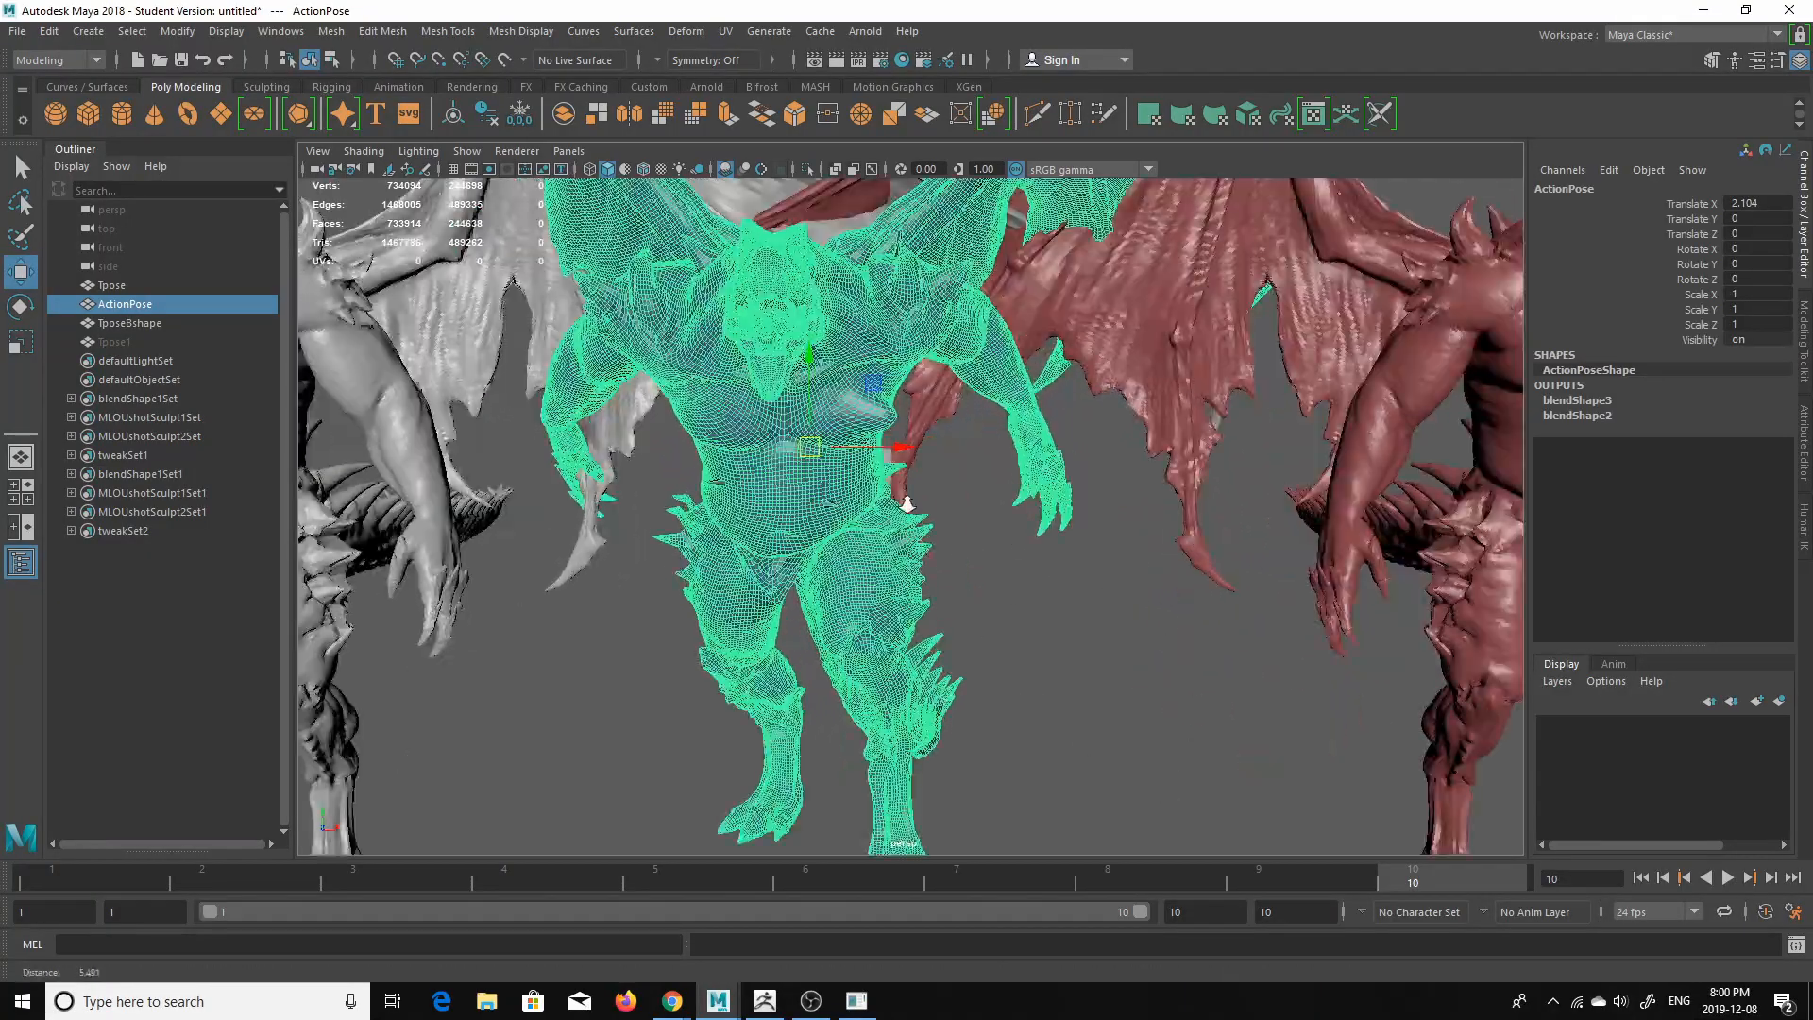
pyautogui.keyDown('alt'); pyautogui.moveTo(906, 505); pyautogui.dragTo(1004, 648, button='right'); pyautogui.keyUp('alt')
pyautogui.keyDown('alt'); pyautogui.moveTo(1003, 648); pyautogui.dragTo(1100, 736, button='middle'); pyautogui.keyUp('alt')
pyautogui.keyDown('alt'); pyautogui.moveTo(1100, 727); pyautogui.dragTo(1066, 667); pyautogui.keyUp('alt')
pyautogui.click(1129, 779)
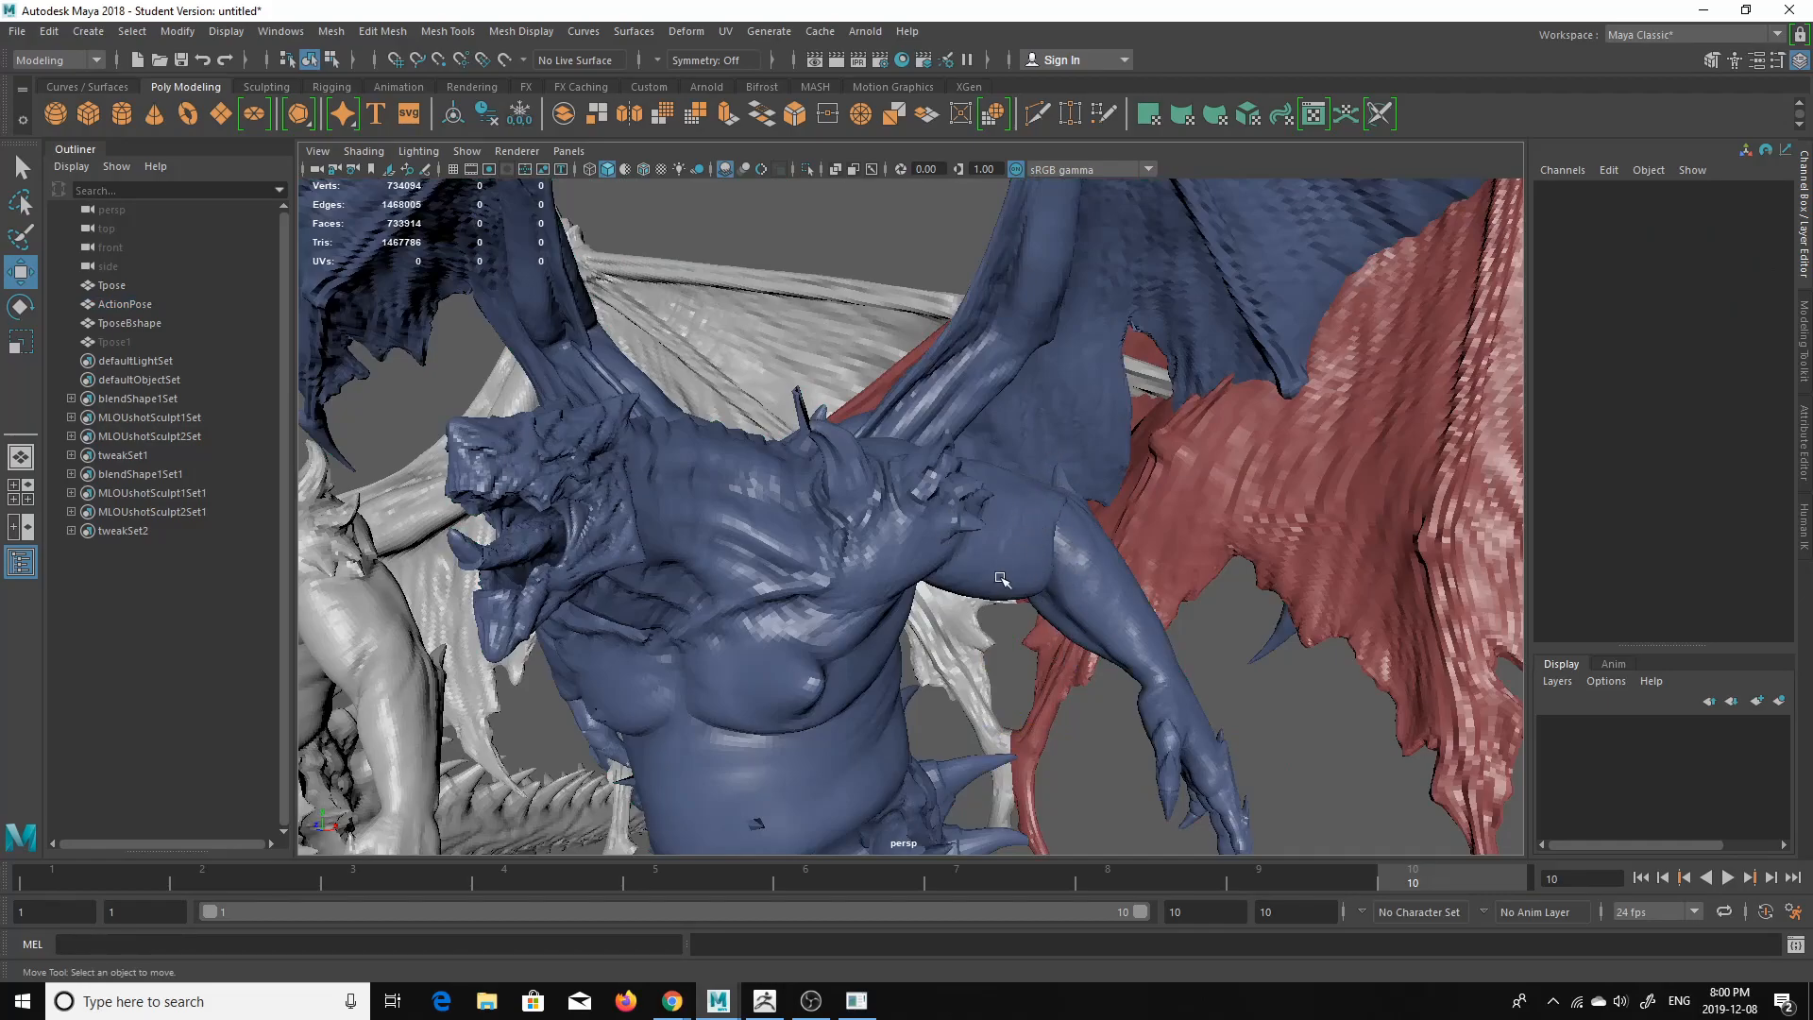
pyautogui.keyDown('alt'); pyautogui.moveTo(1049, 516); pyautogui.dragTo(1057, 674); pyautogui.keyUp('alt')
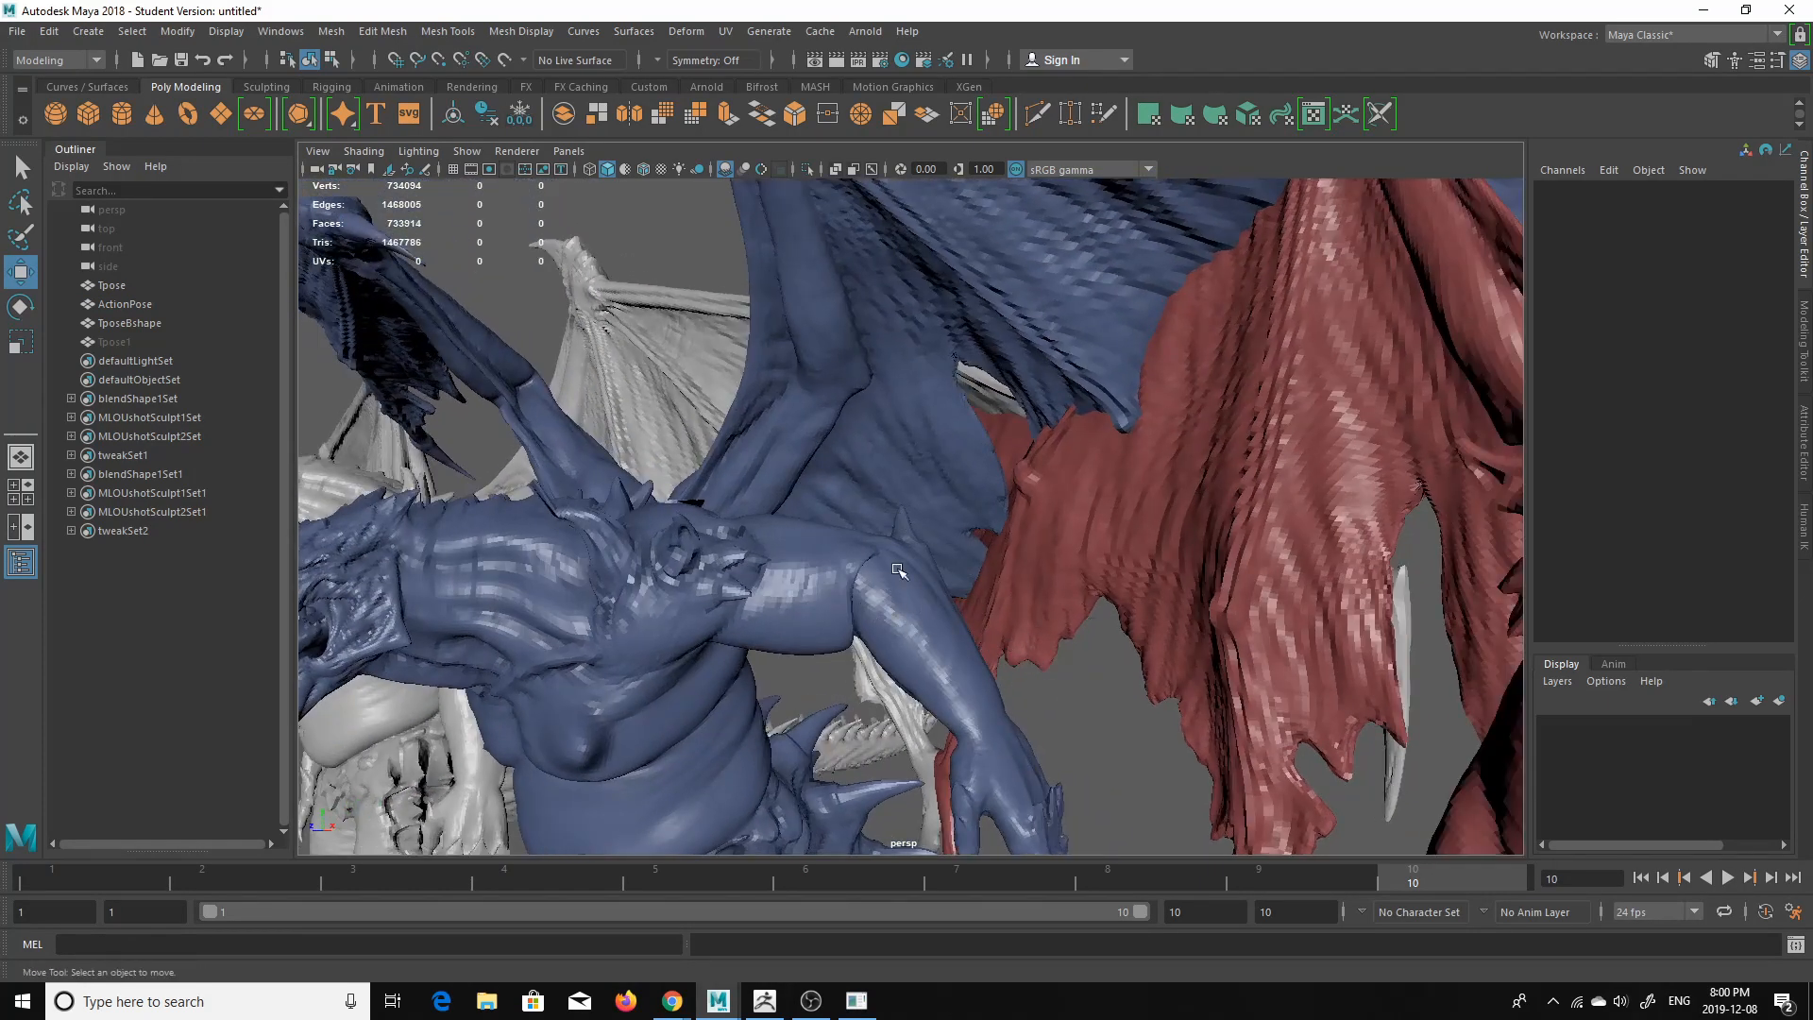
pyautogui.keyDown('alt'); pyautogui.moveTo(663, 520); pyautogui.dragTo(983, 586); pyautogui.keyUp('alt')
pyautogui.keyDown('alt'); pyautogui.moveTo(916, 469); pyautogui.dragTo(1012, 514, button='right'); pyautogui.keyUp('alt')
# - Inspect the hips, legs and tail of the ActionPose creature from the front and side
pyautogui.keyDown('alt'); pyautogui.moveTo(1109, 566); pyautogui.dragTo(1091, 133, button='middle'); pyautogui.keyUp('alt')
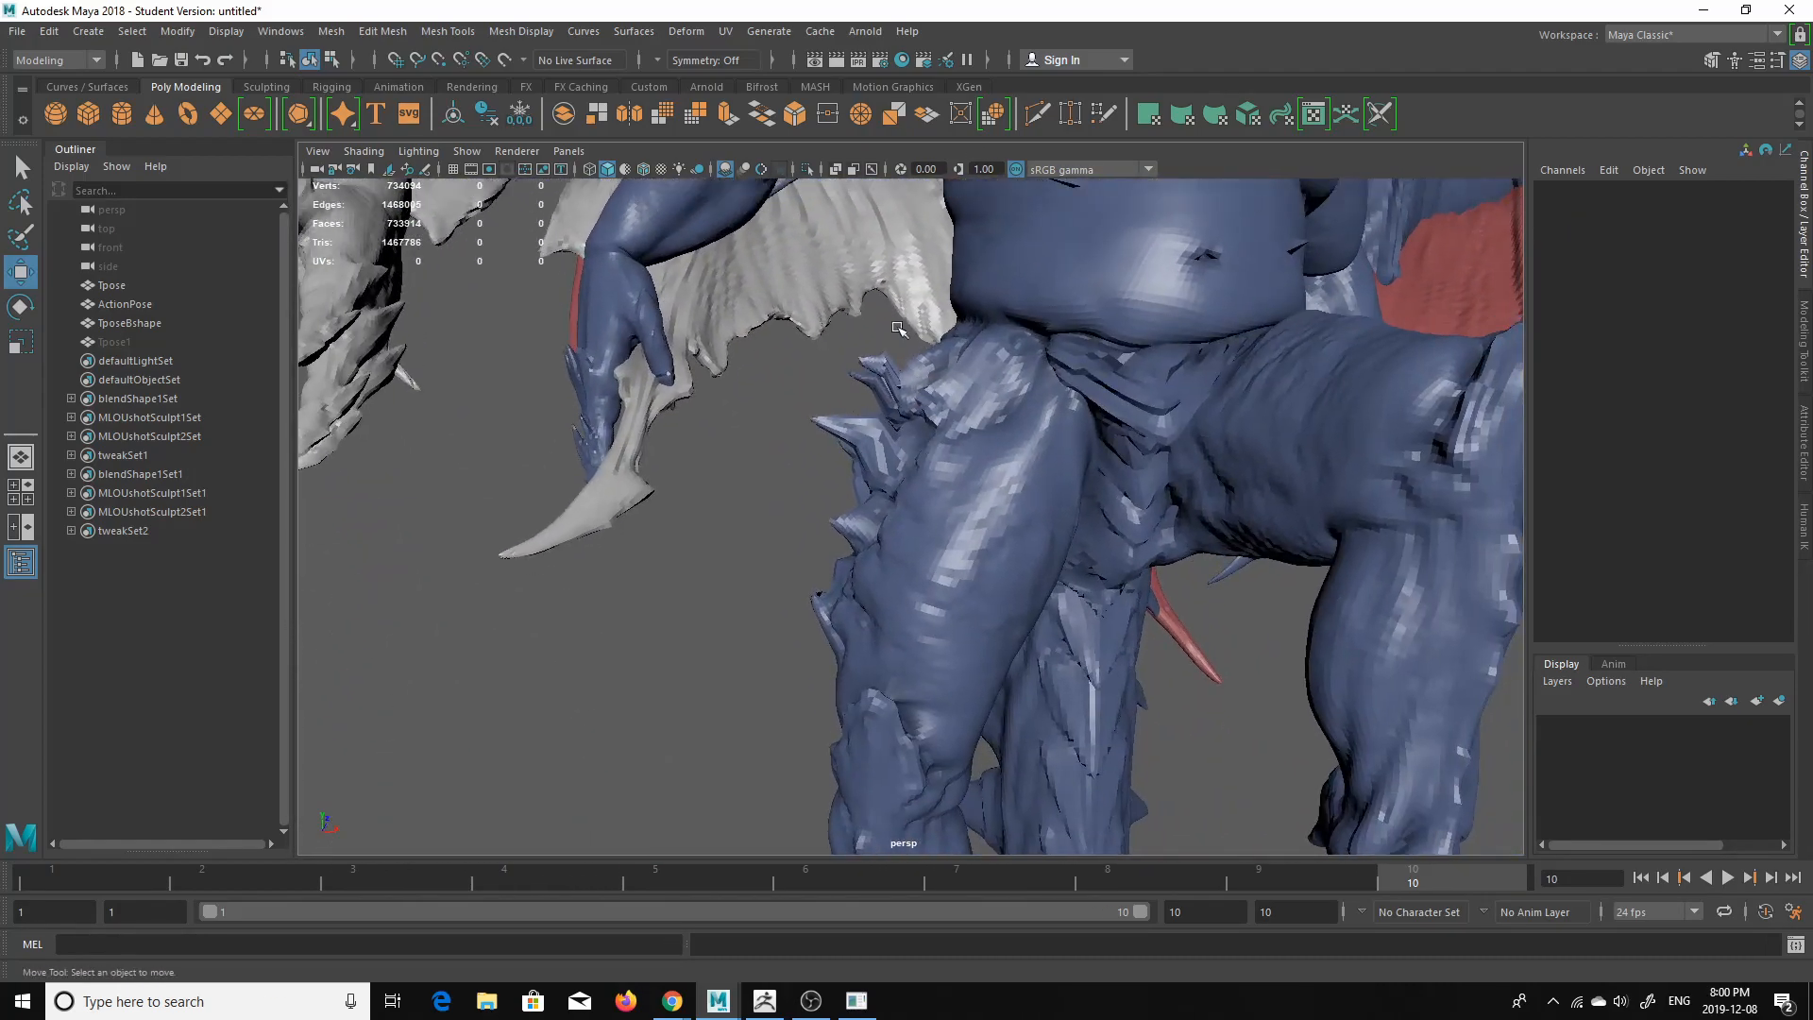
pyautogui.keyDown('alt'); pyautogui.moveTo(1368, 627); pyautogui.dragTo(1157, 605); pyautogui.keyUp('alt')
pyautogui.keyDown('alt'); pyautogui.moveTo(1157, 604); pyautogui.dragTo(1057, 519, button='right'); pyautogui.keyUp('alt')
pyautogui.keyDown('alt'); pyautogui.moveTo(1057, 519); pyautogui.dragTo(1036, 614); pyautogui.keyUp('alt')
pyautogui.keyDown('alt'); pyautogui.moveTo(1050, 645); pyautogui.dragTo(1096, 721, button='right'); pyautogui.keyUp('alt')
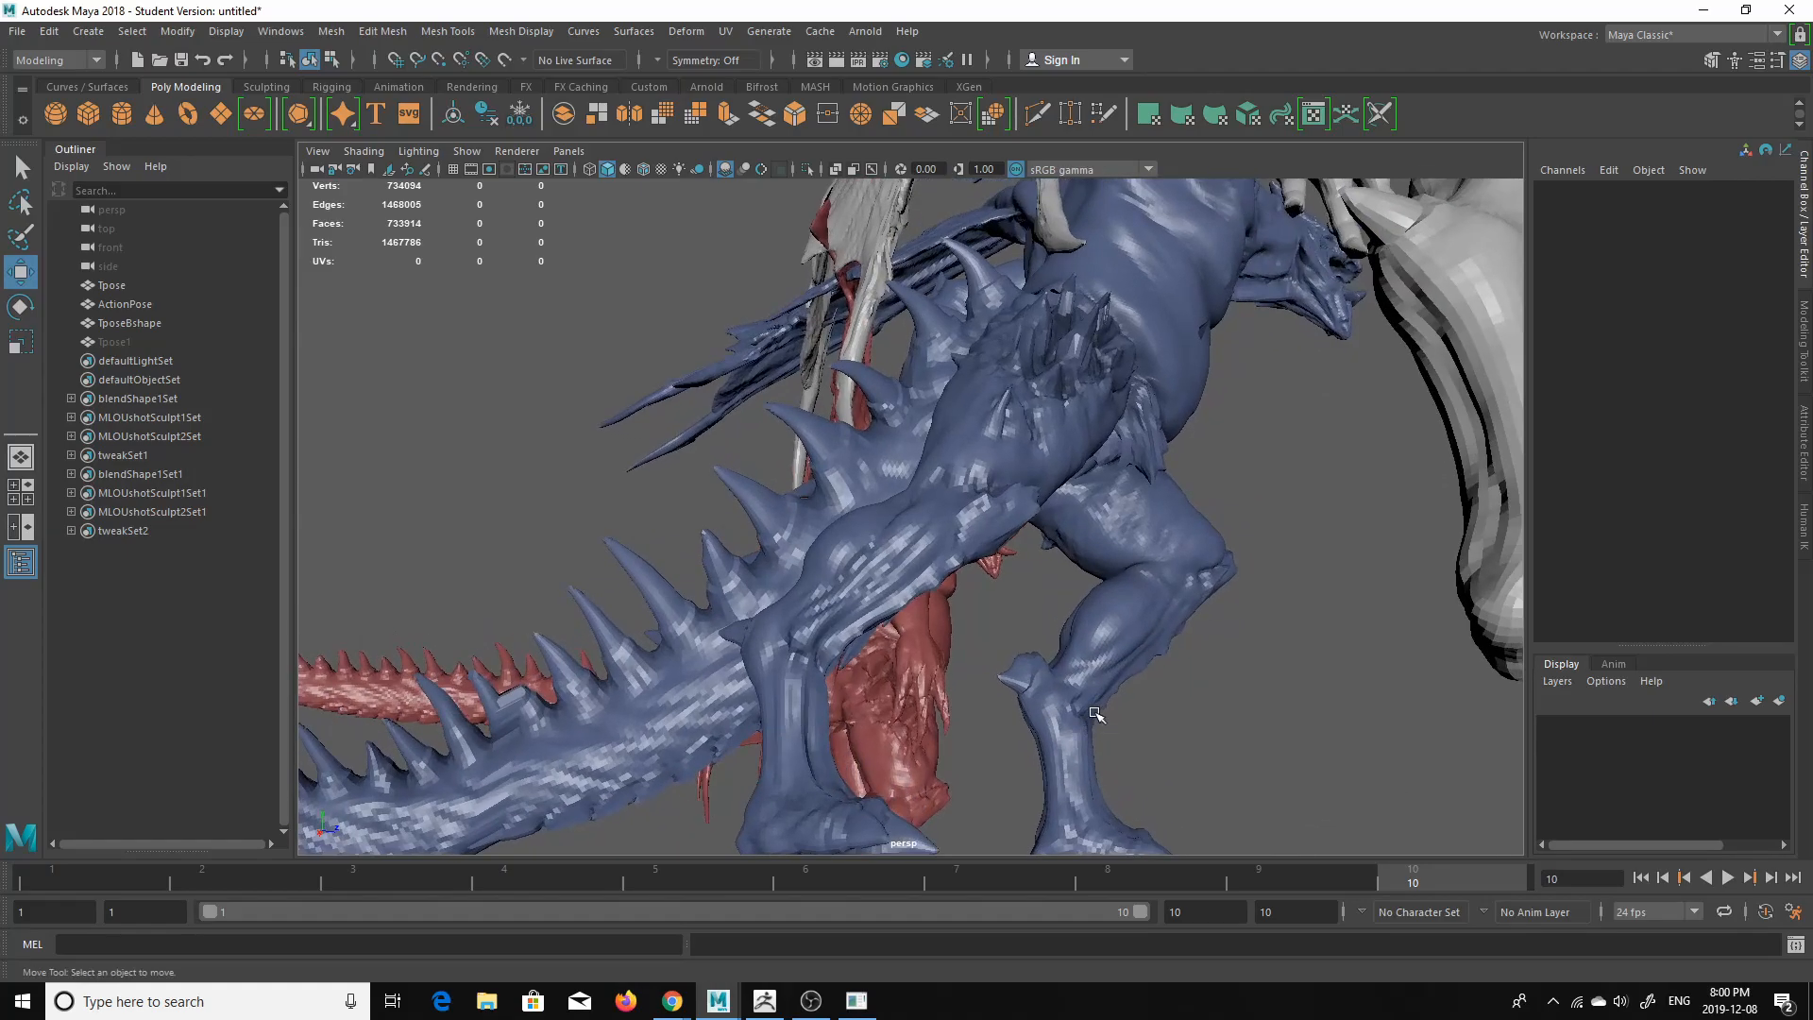
pyautogui.keyDown('alt'); pyautogui.moveTo(1048, 629); pyautogui.dragTo(939, 595); pyautogui.keyUp('alt')
pyautogui.keyDown('alt'); pyautogui.moveTo(940, 595); pyautogui.dragTo(921, 586, button='middle'); pyautogui.keyUp('alt')
# - Select the Tpose and ActionPose meshes together and inspect the ActionPose wireframe along the tail, shoulders and head
pyautogui.moveTo(921, 586); pyautogui.dragTo(268, 837)
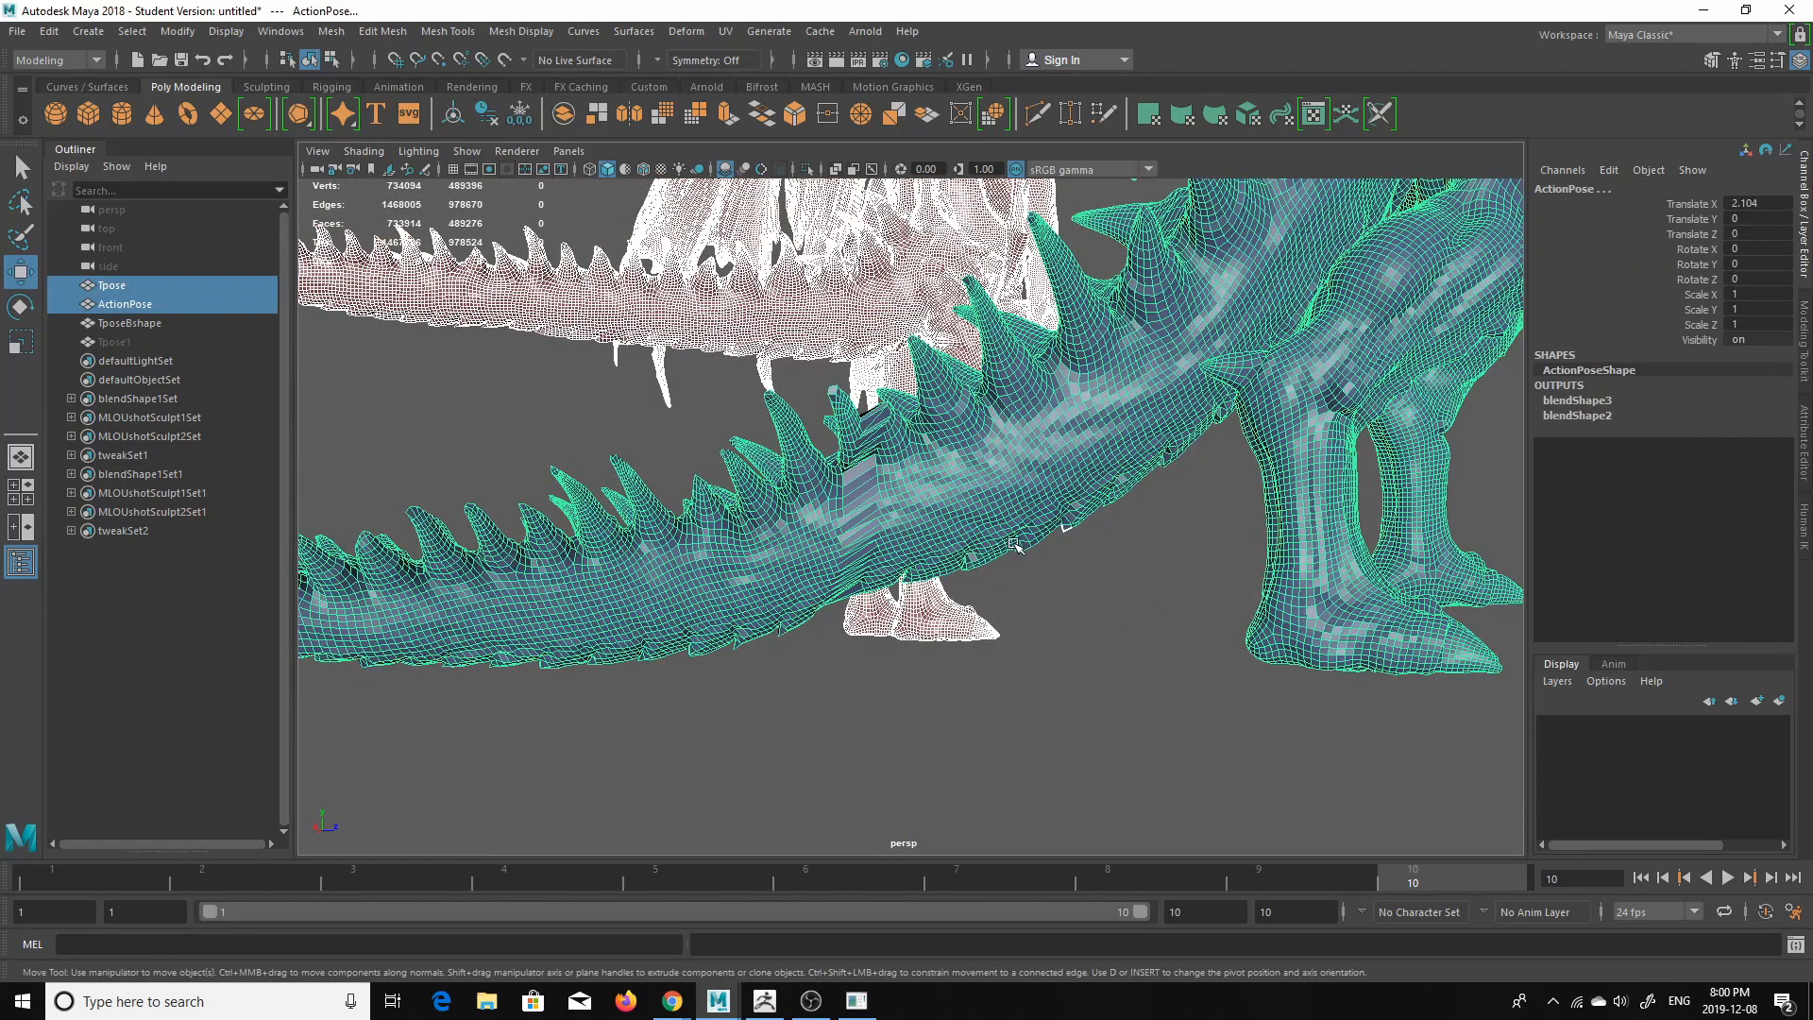
pyautogui.scroll(3, 588, 526)
pyautogui.keyDown('alt'); pyautogui.moveTo(588, 526); pyautogui.dragTo(931, 609); pyautogui.keyUp('alt')
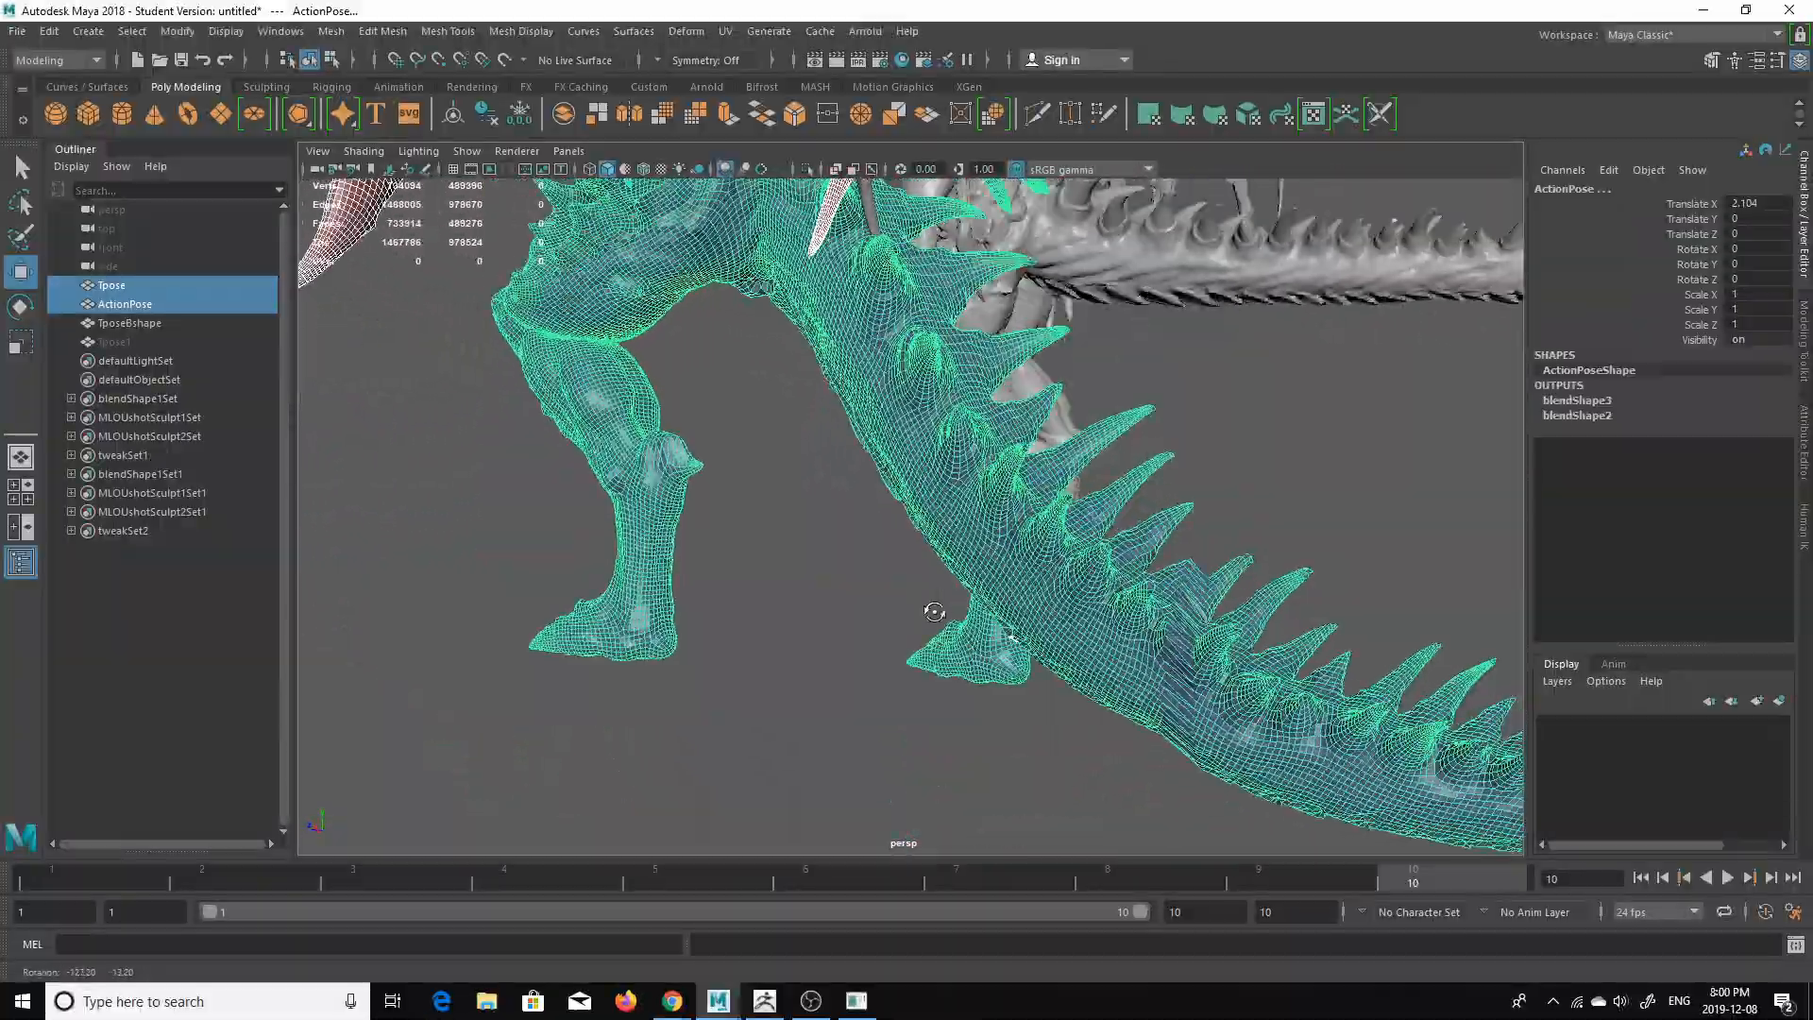
pyautogui.keyDown('alt'); pyautogui.moveTo(931, 609); pyautogui.dragTo(957, 791, button='middle'); pyautogui.keyUp('alt')
pyautogui.keyDown('alt'); pyautogui.moveTo(957, 791); pyautogui.dragTo(746, 520); pyautogui.keyUp('alt')
pyautogui.keyDown('alt'); pyautogui.moveTo(746, 519); pyautogui.dragTo(972, 793, button='middle'); pyautogui.keyUp('alt')
pyautogui.scroll(3, 971, 793)
pyautogui.keyDown('alt'); pyautogui.moveTo(971, 793); pyautogui.dragTo(645, 386); pyautogui.keyUp('alt')
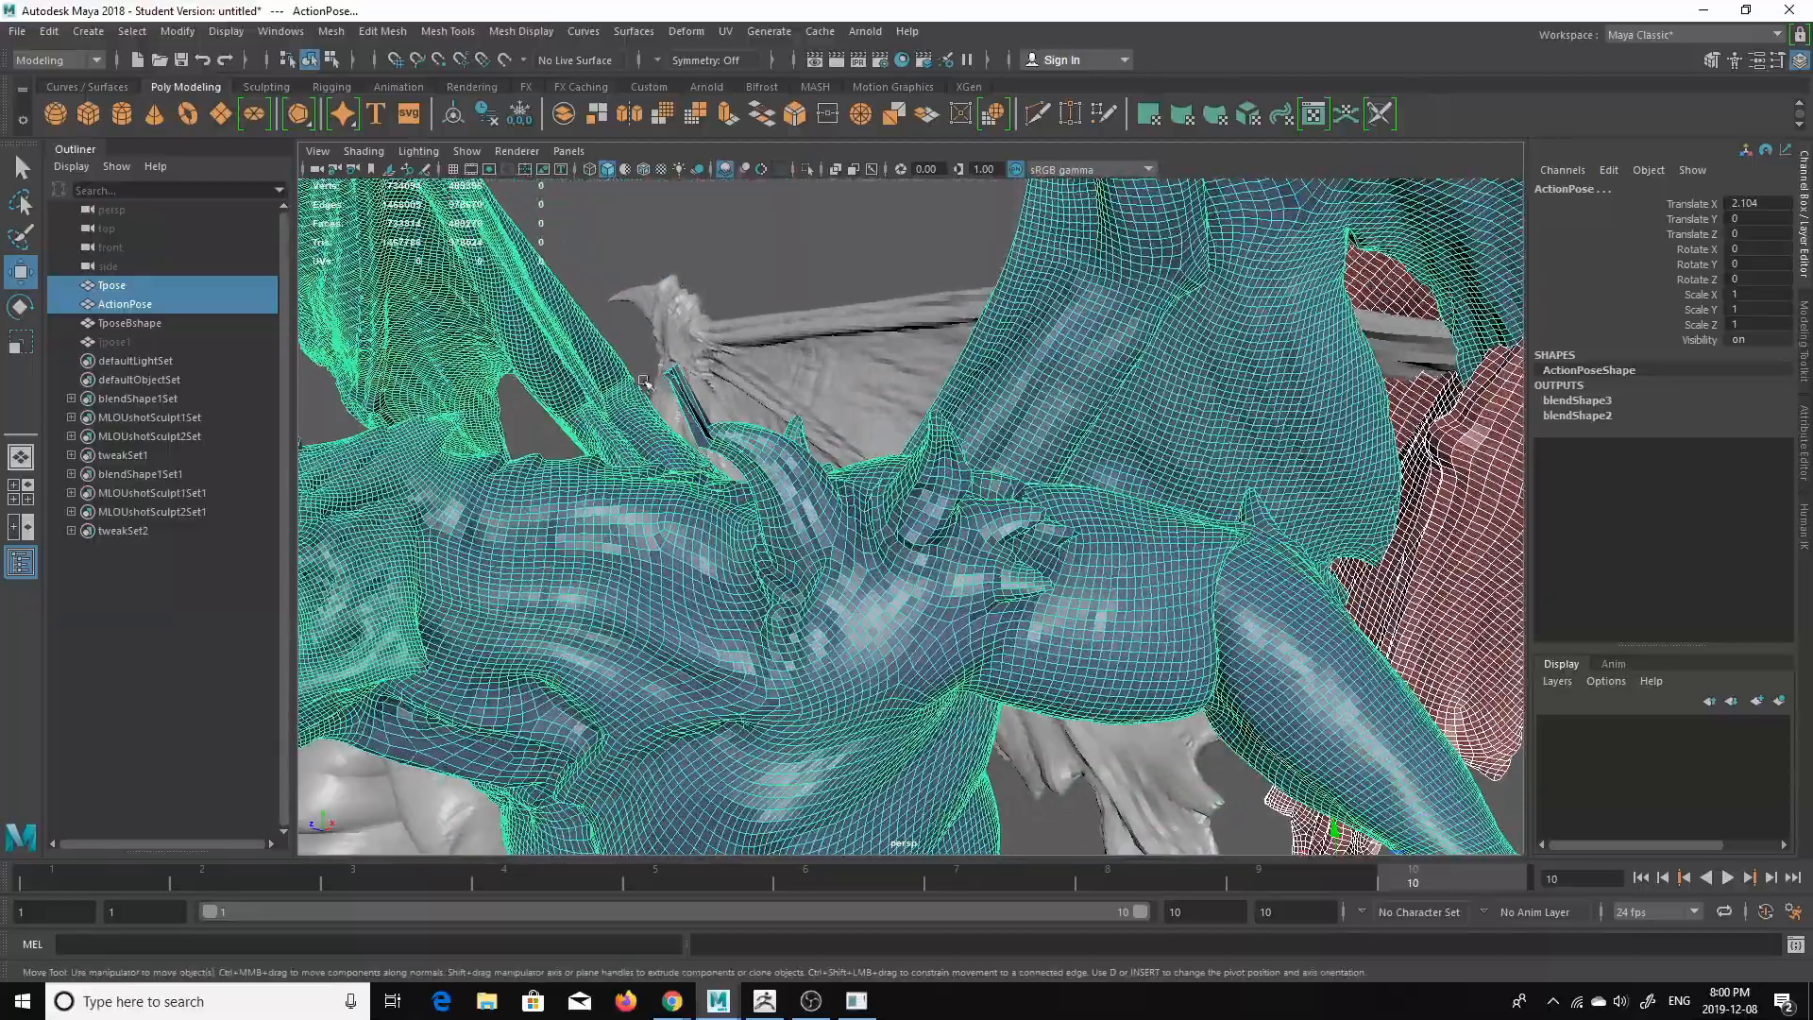
pyautogui.keyDown('alt'); pyautogui.moveTo(662, 598); pyautogui.dragTo(718, 522); pyautogui.keyUp('alt')
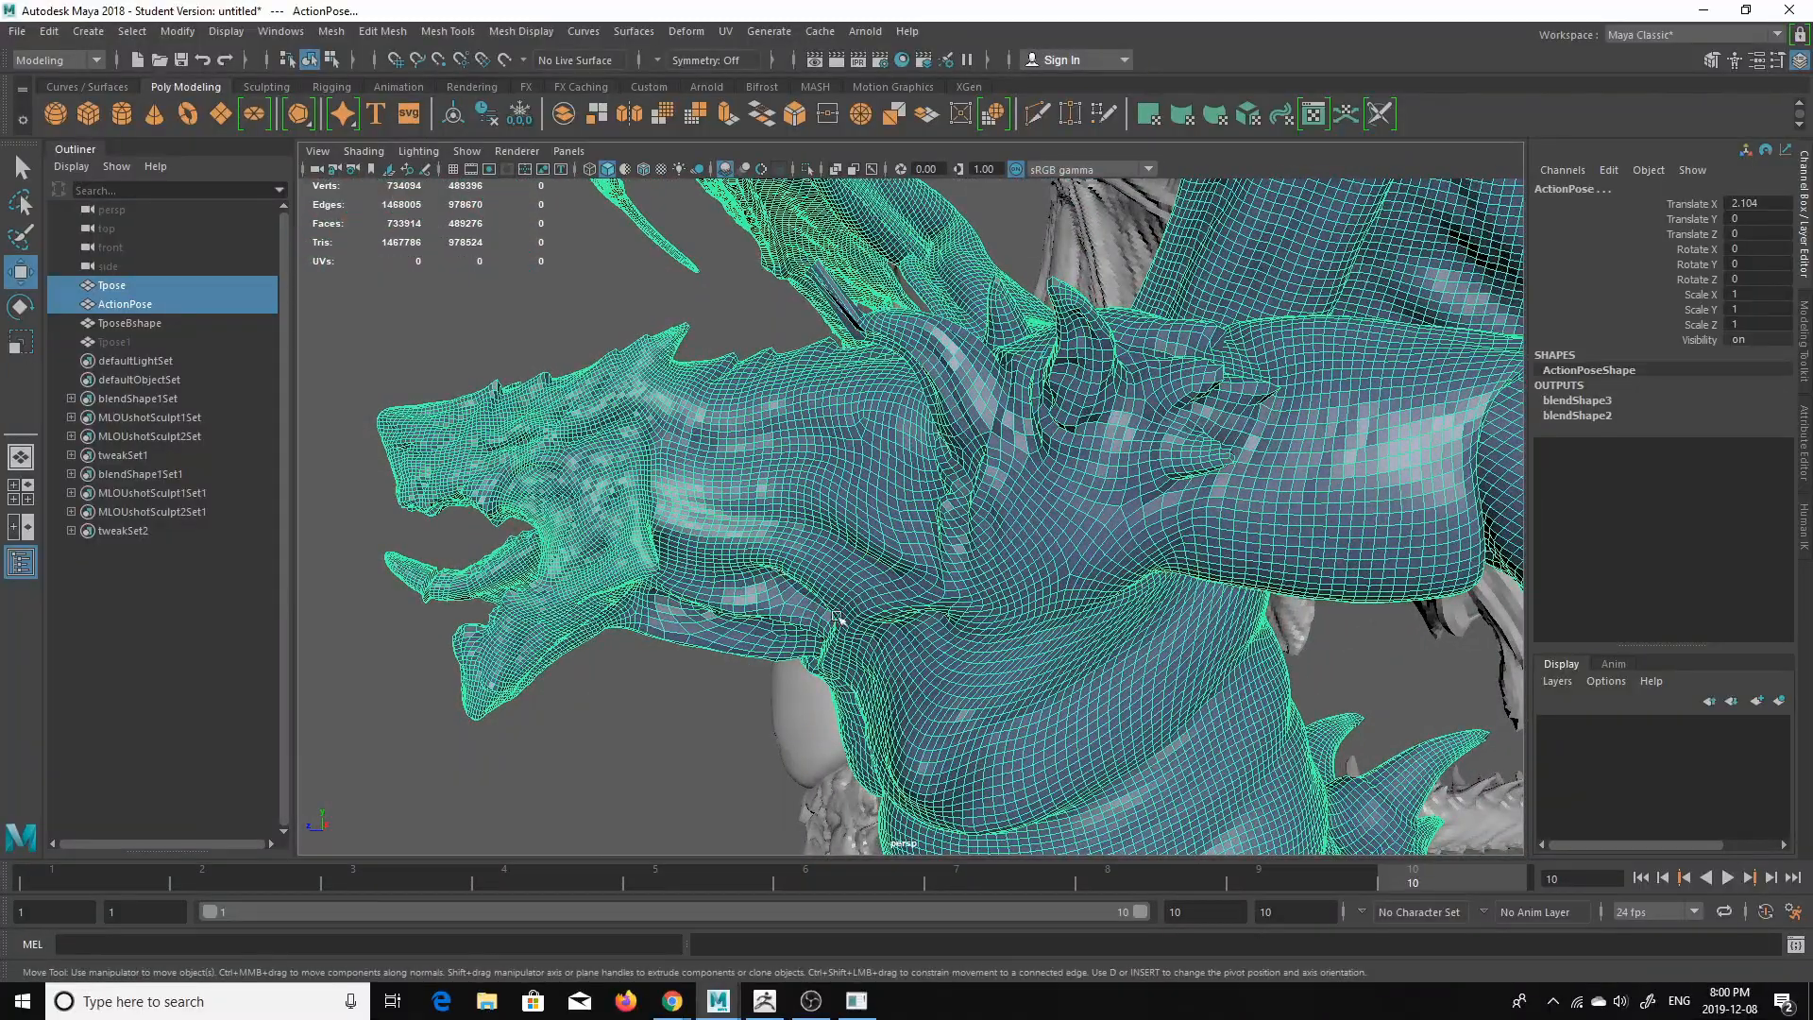
pyautogui.keyDown('alt'); pyautogui.moveTo(776, 538); pyautogui.dragTo(805, 694); pyautogui.keyUp('alt')
# - Select a patch of faces on the ActionPose creature's belly, and return to object mode with nothing selected
pyautogui.moveTo(784, 677); pyautogui.dragTo(780, 507, button='right')
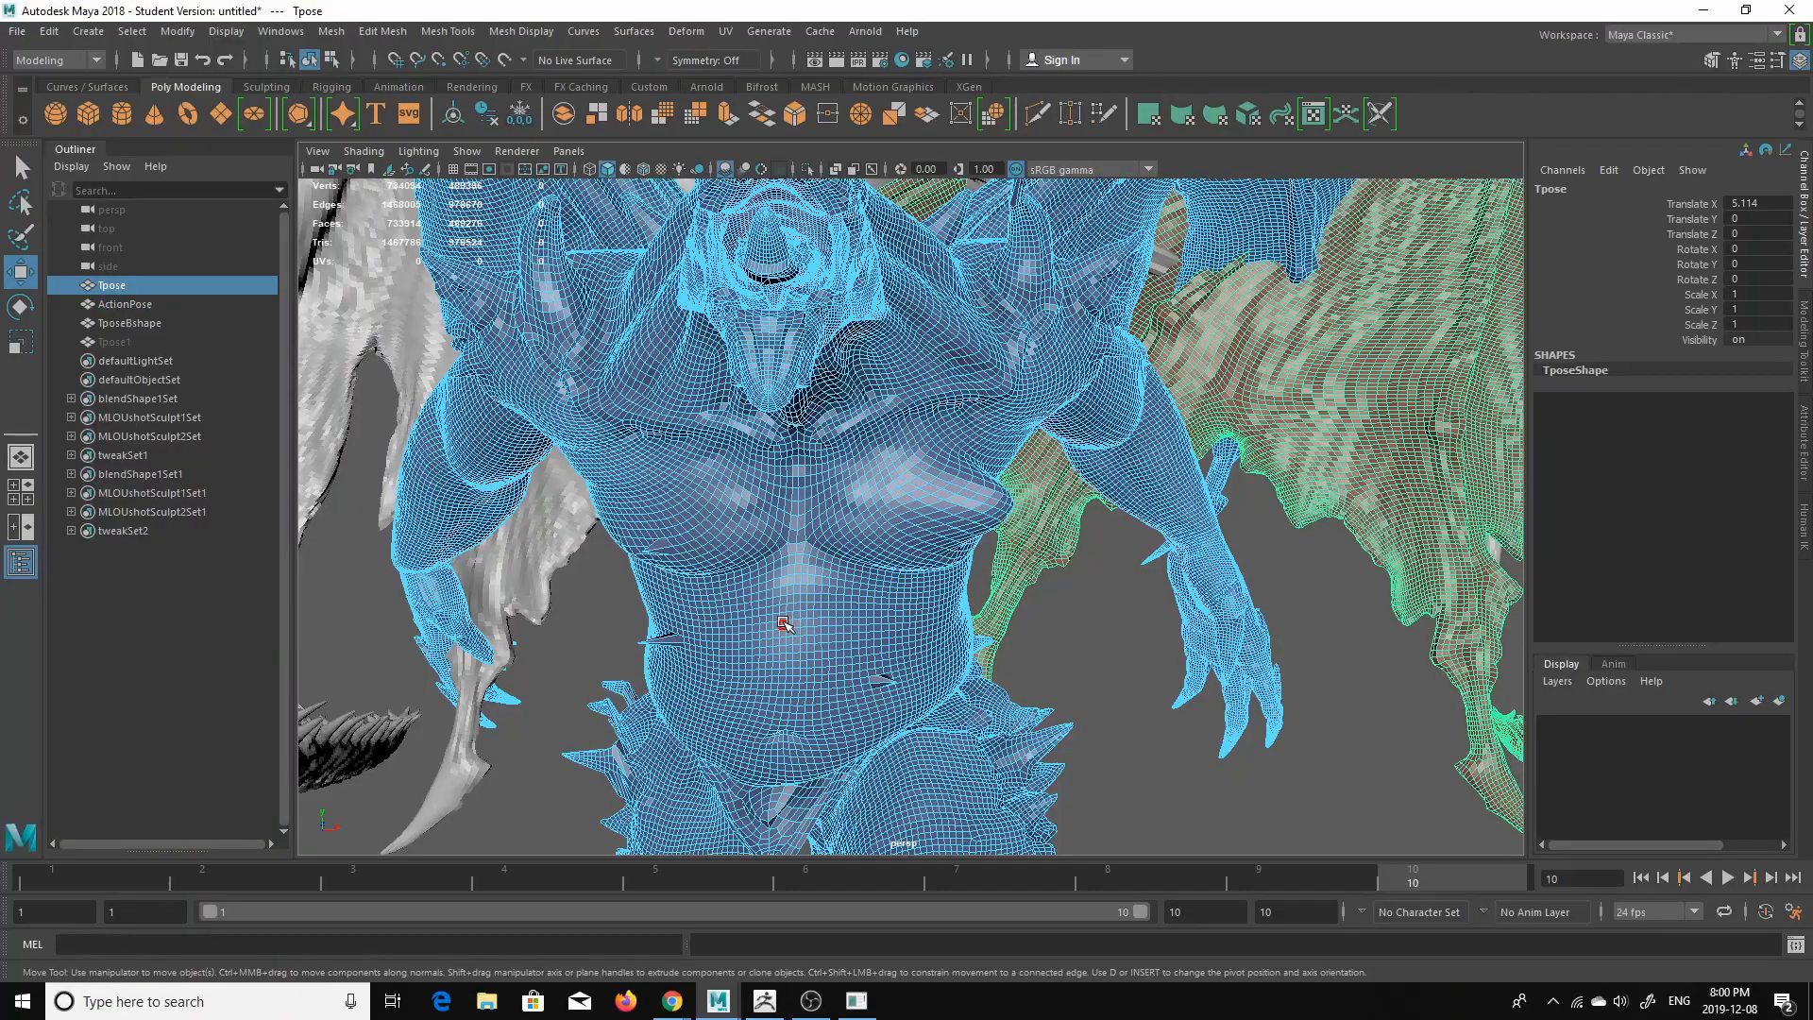
pyautogui.click(784, 623)
pyautogui.scroll(6, 770, 661)
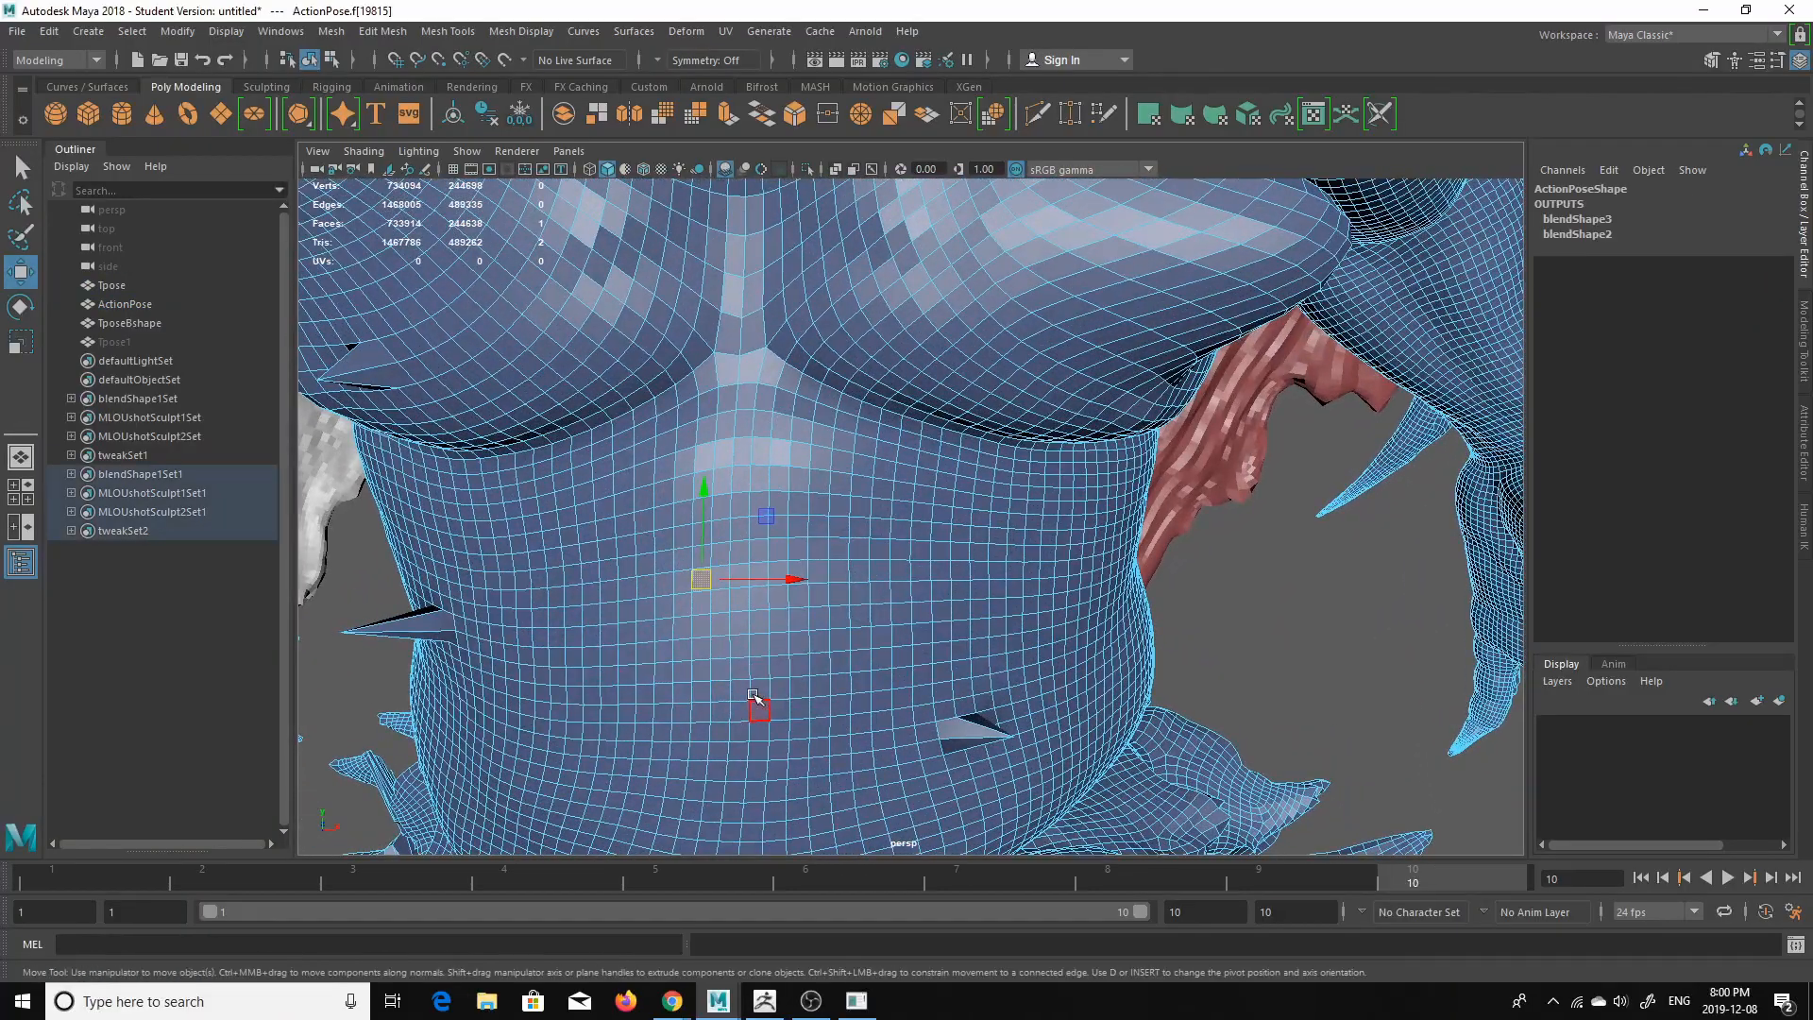
pyautogui.keyDown('shift'); pyautogui.moveTo(722, 587); pyautogui.dragTo(727, 587); pyautogui.keyUp('shift')
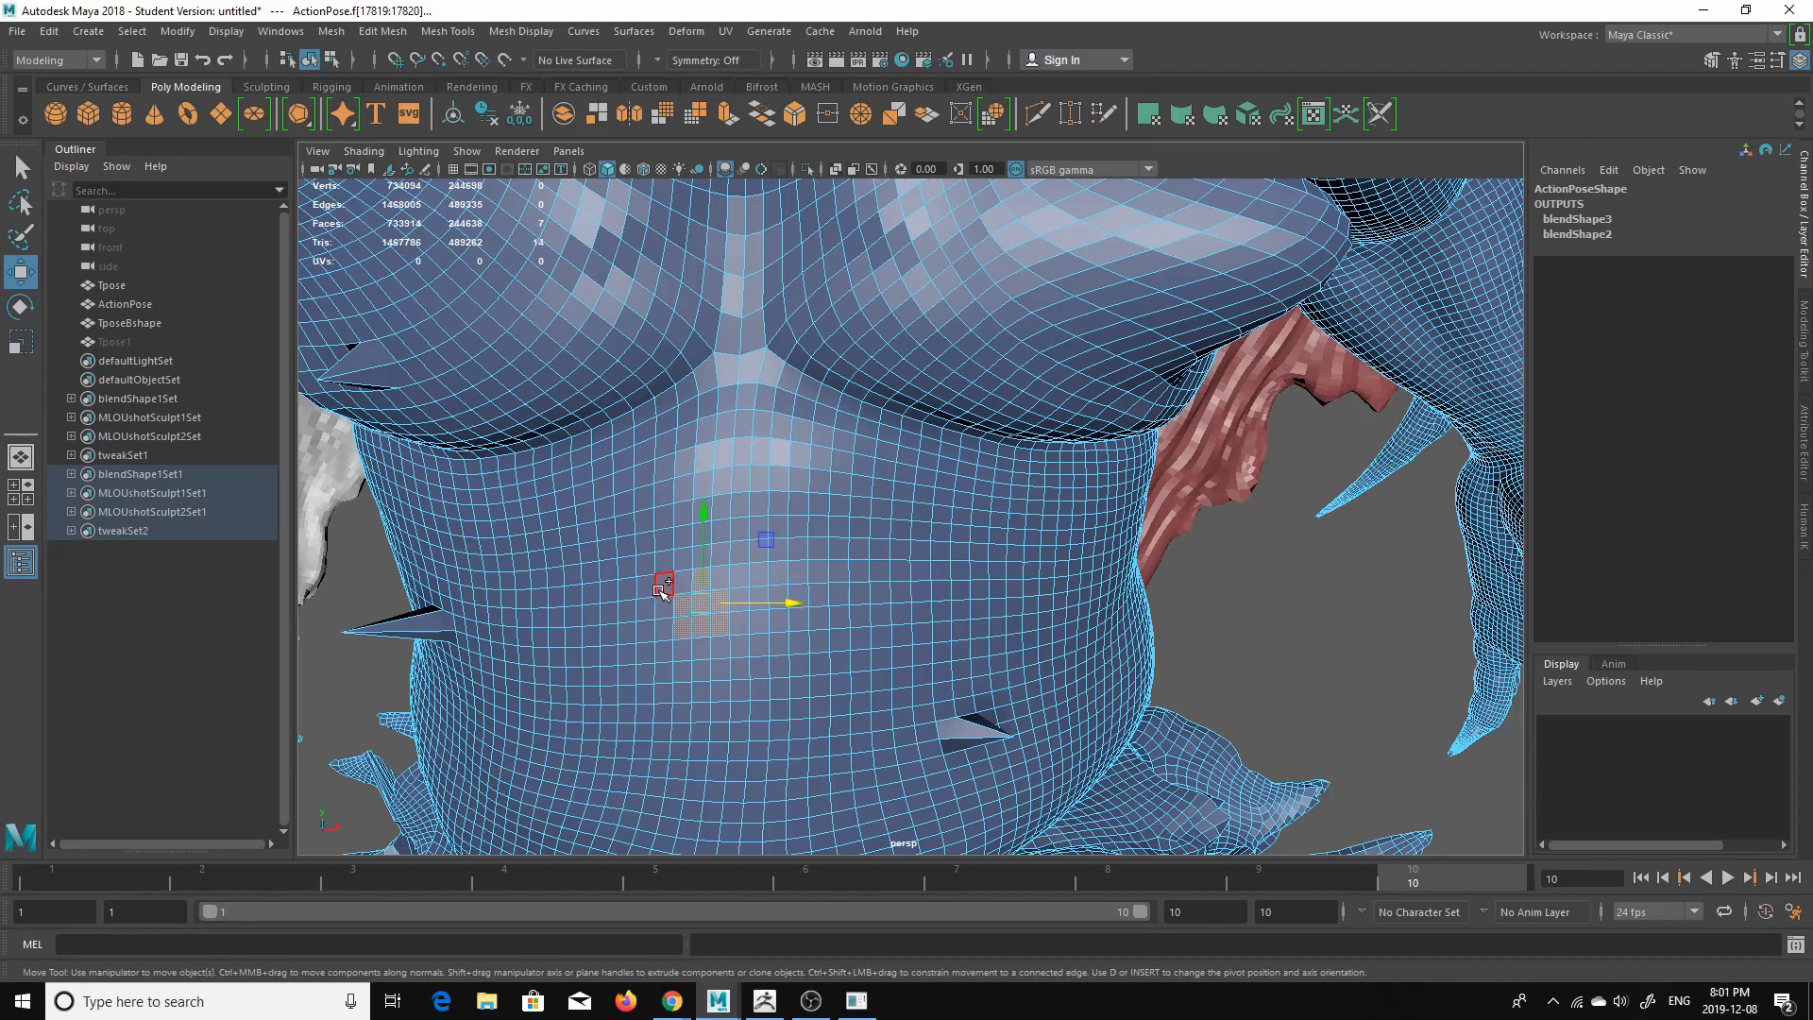
pyautogui.keyDown('alt'); pyautogui.moveTo(669, 748); pyautogui.dragTo(630, 715); pyautogui.keyUp('alt')
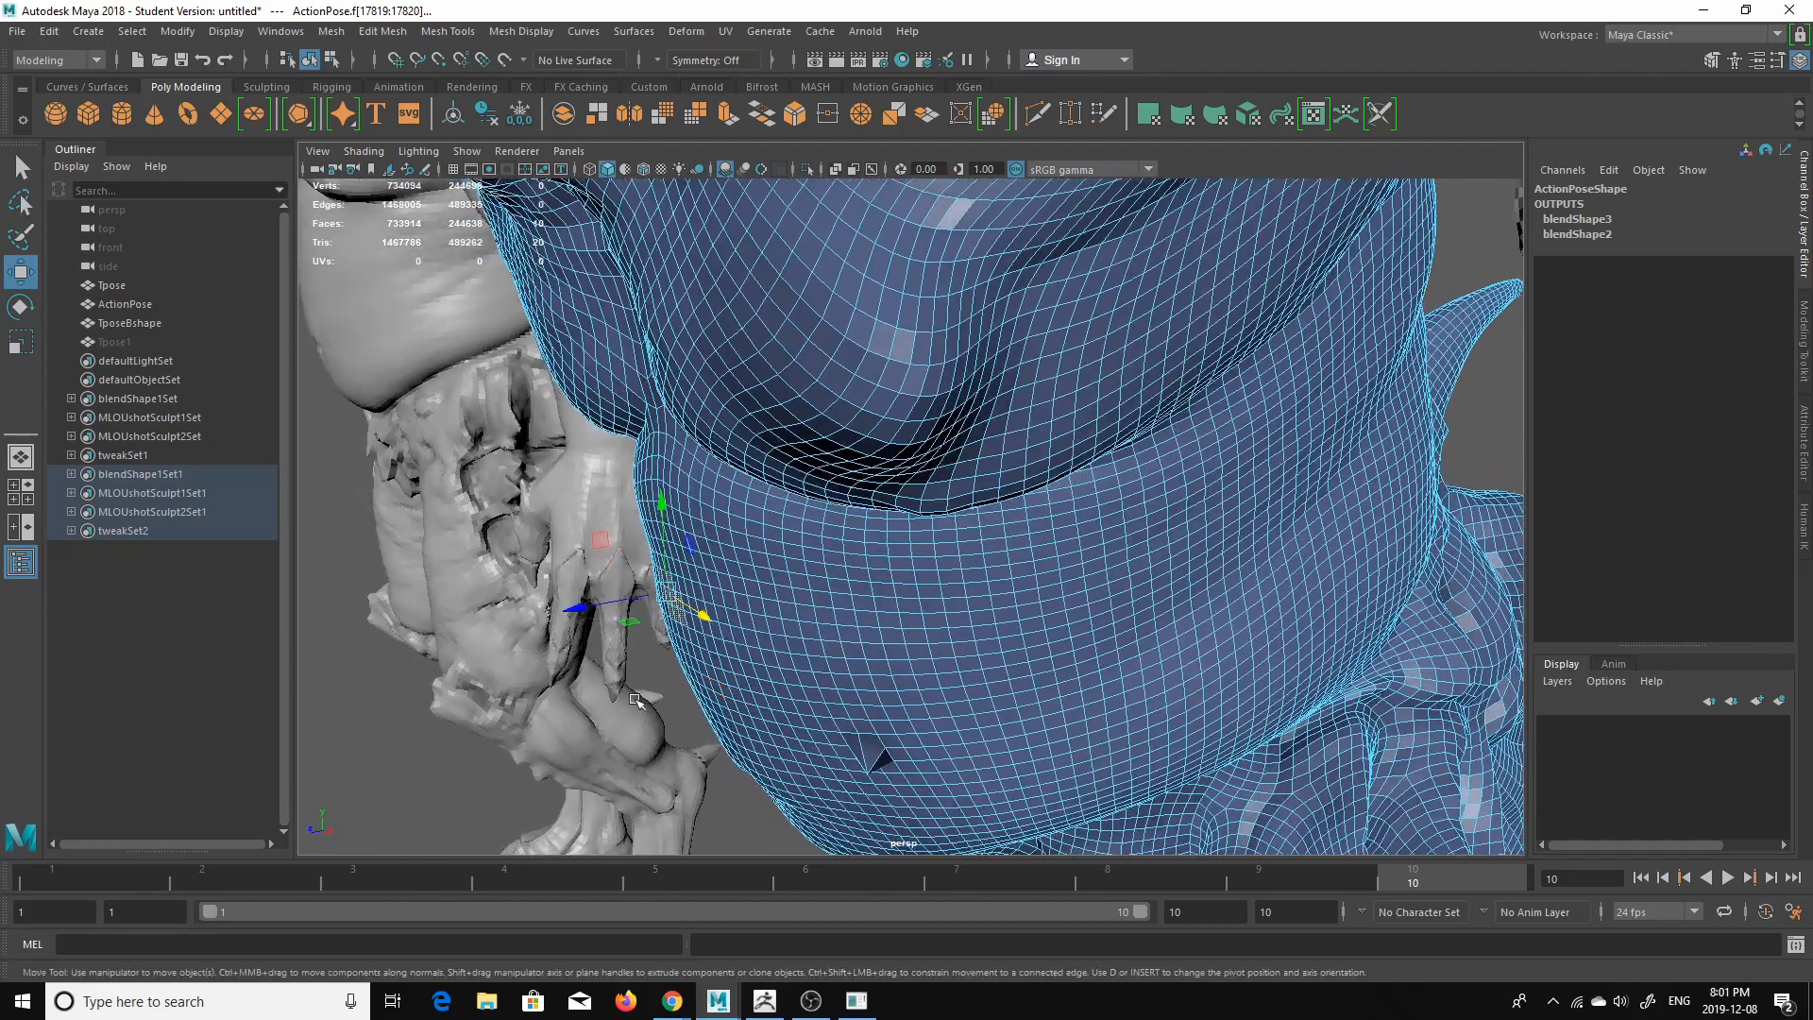
pyautogui.keyDown('shift'); pyautogui.moveTo(588, 601); pyautogui.dragTo(479, 621); pyautogui.keyUp('shift')
pyautogui.moveTo(699, 457); pyautogui.dragTo(517, 555, button='right')
pyautogui.keyDown('alt'); pyautogui.moveTo(568, 571); pyautogui.dragTo(867, 602); pyautogui.keyUp('alt')
pyautogui.click(763, 609)
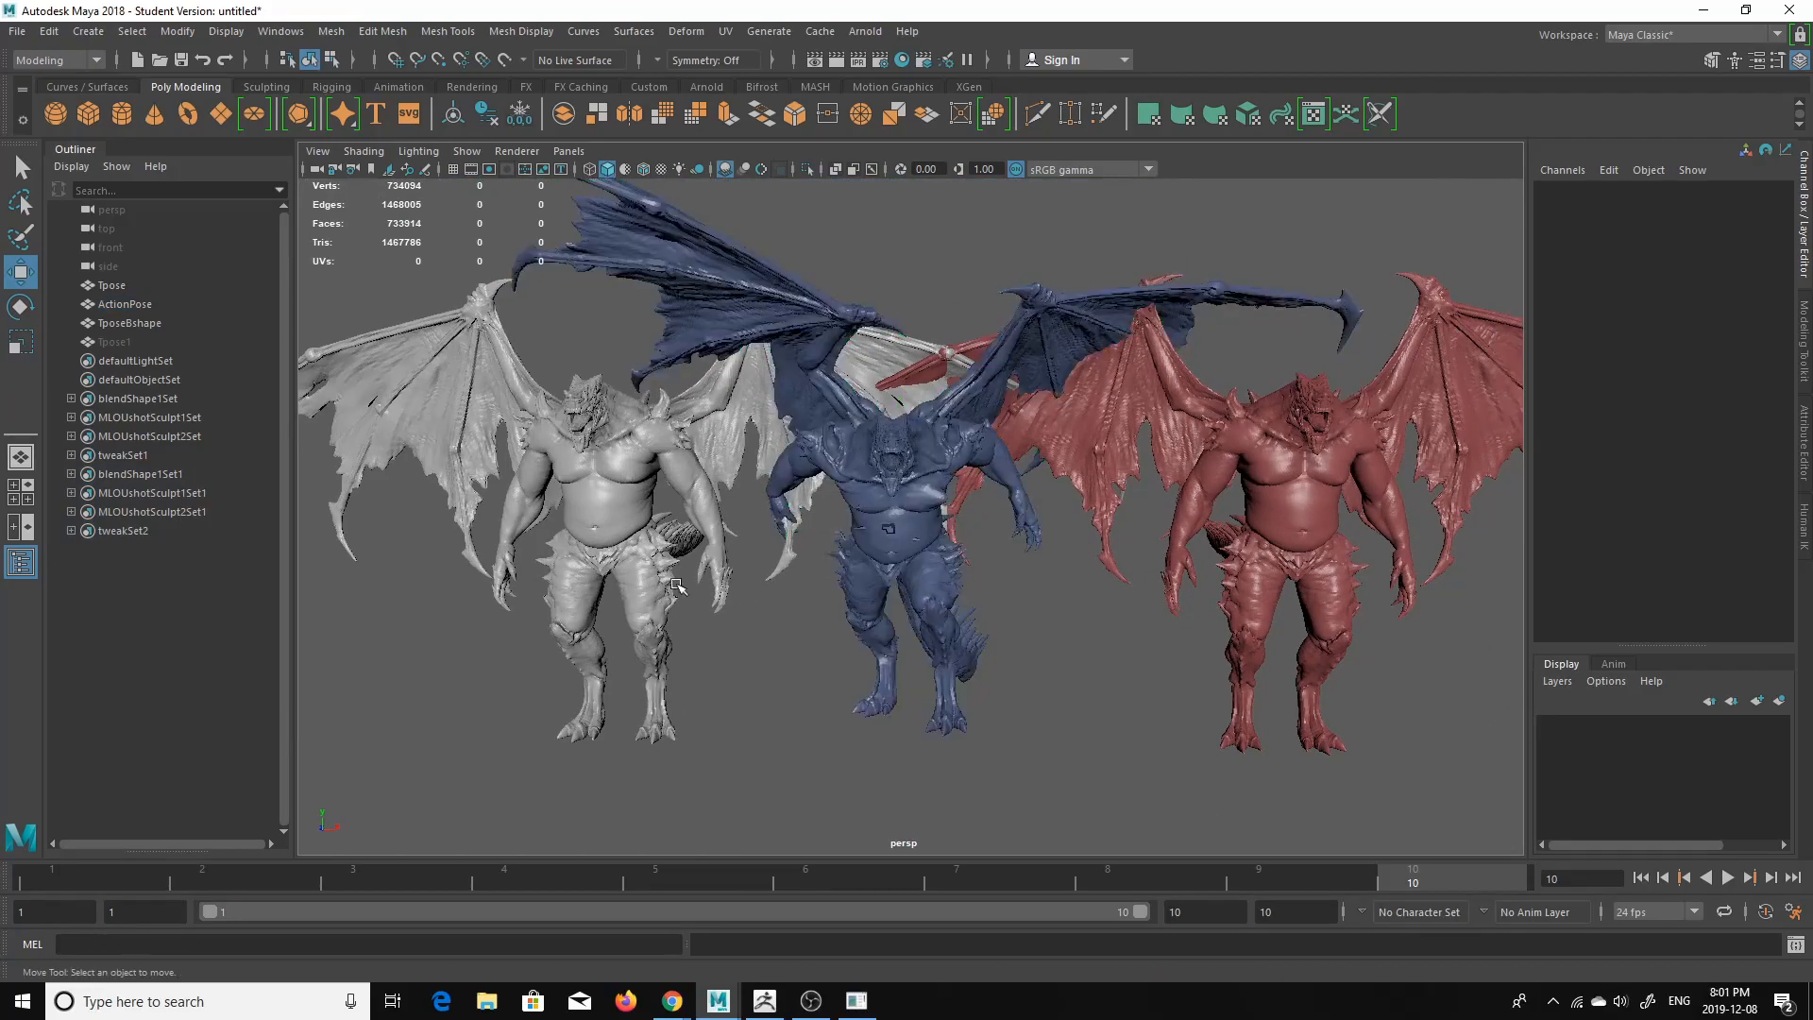
# - Inspect the ActionPose creature's hips and tail base from behind, and review all three creatures together
pyautogui.keyDown('alt'); pyautogui.moveTo(703, 557); pyautogui.dragTo(777, 515); pyautogui.keyUp('alt')
pyautogui.keyDown('alt'); pyautogui.moveTo(777, 515); pyautogui.dragTo(813, 518, button='right'); pyautogui.keyUp('alt')
pyautogui.keyDown('alt'); pyautogui.moveTo(813, 518); pyautogui.dragTo(944, 518); pyautogui.keyUp('alt')
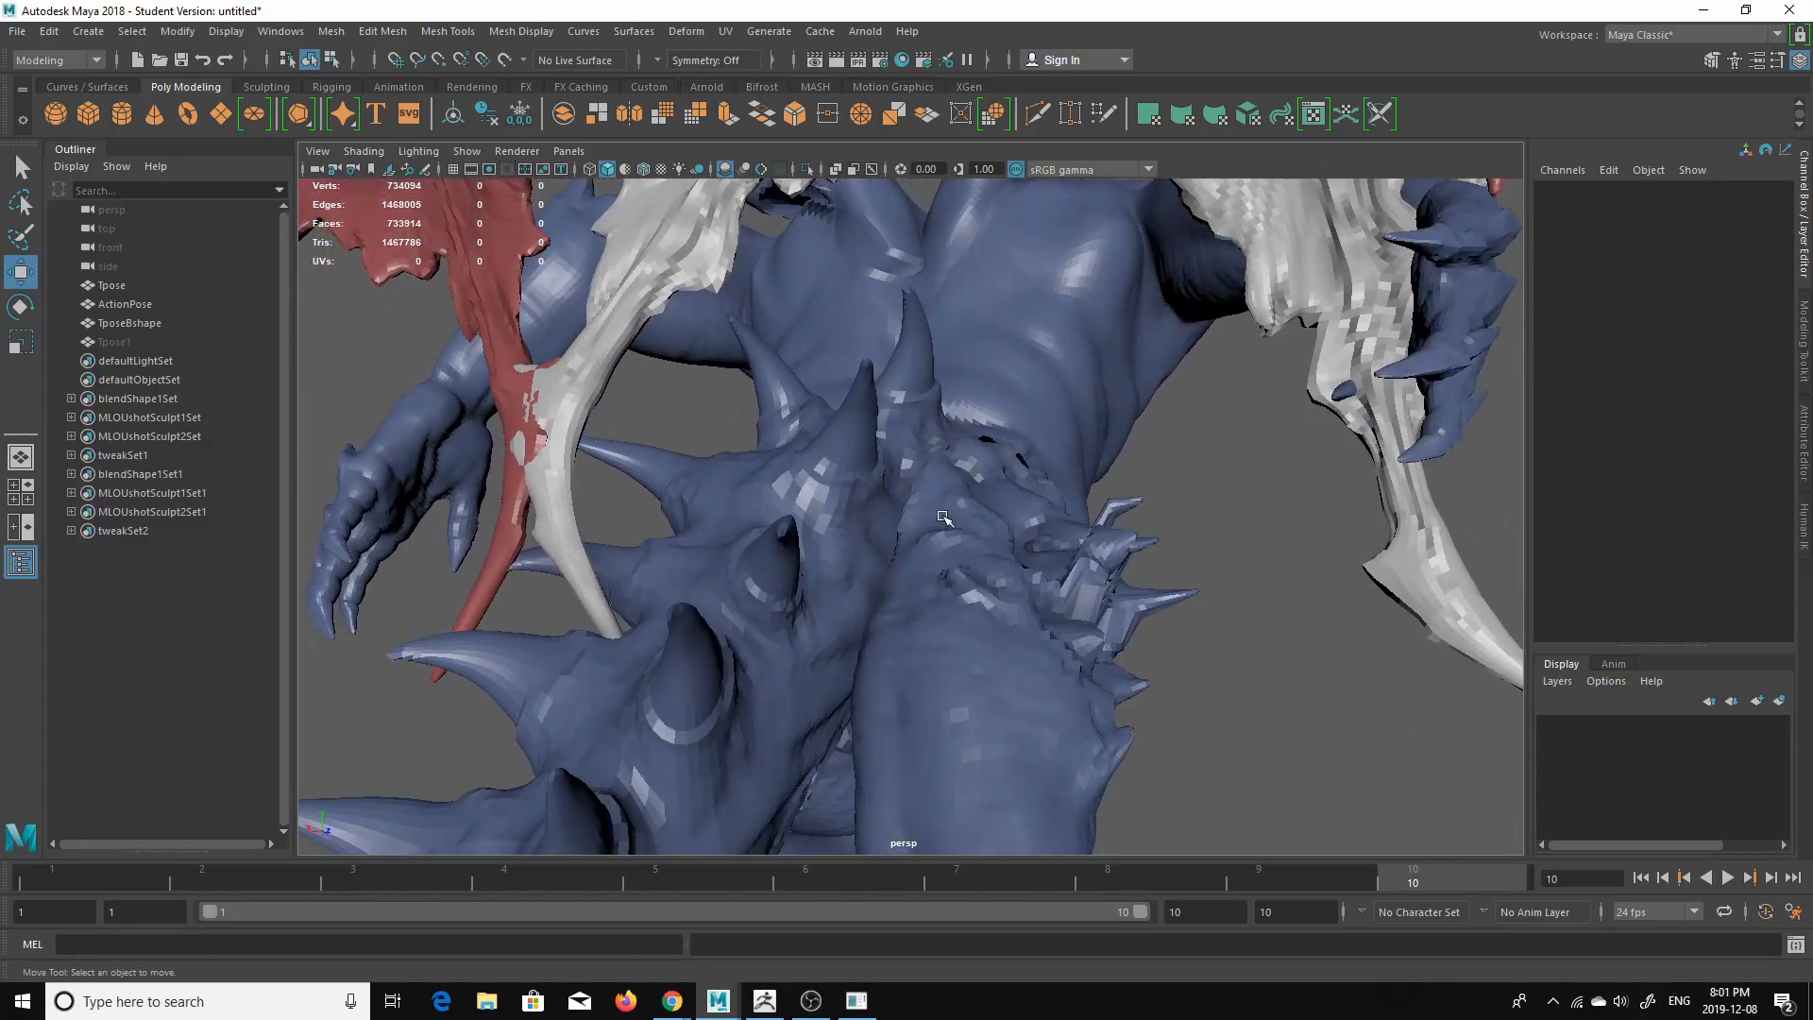
pyautogui.click(935, 286)
pyautogui.keyDown('alt'); pyautogui.moveTo(976, 454); pyautogui.dragTo(854, 628); pyautogui.keyUp('alt')
pyautogui.keyDown('alt'); pyautogui.moveTo(854, 628); pyautogui.dragTo(961, 606, button='right'); pyautogui.keyUp('alt')
pyautogui.click(962, 634)
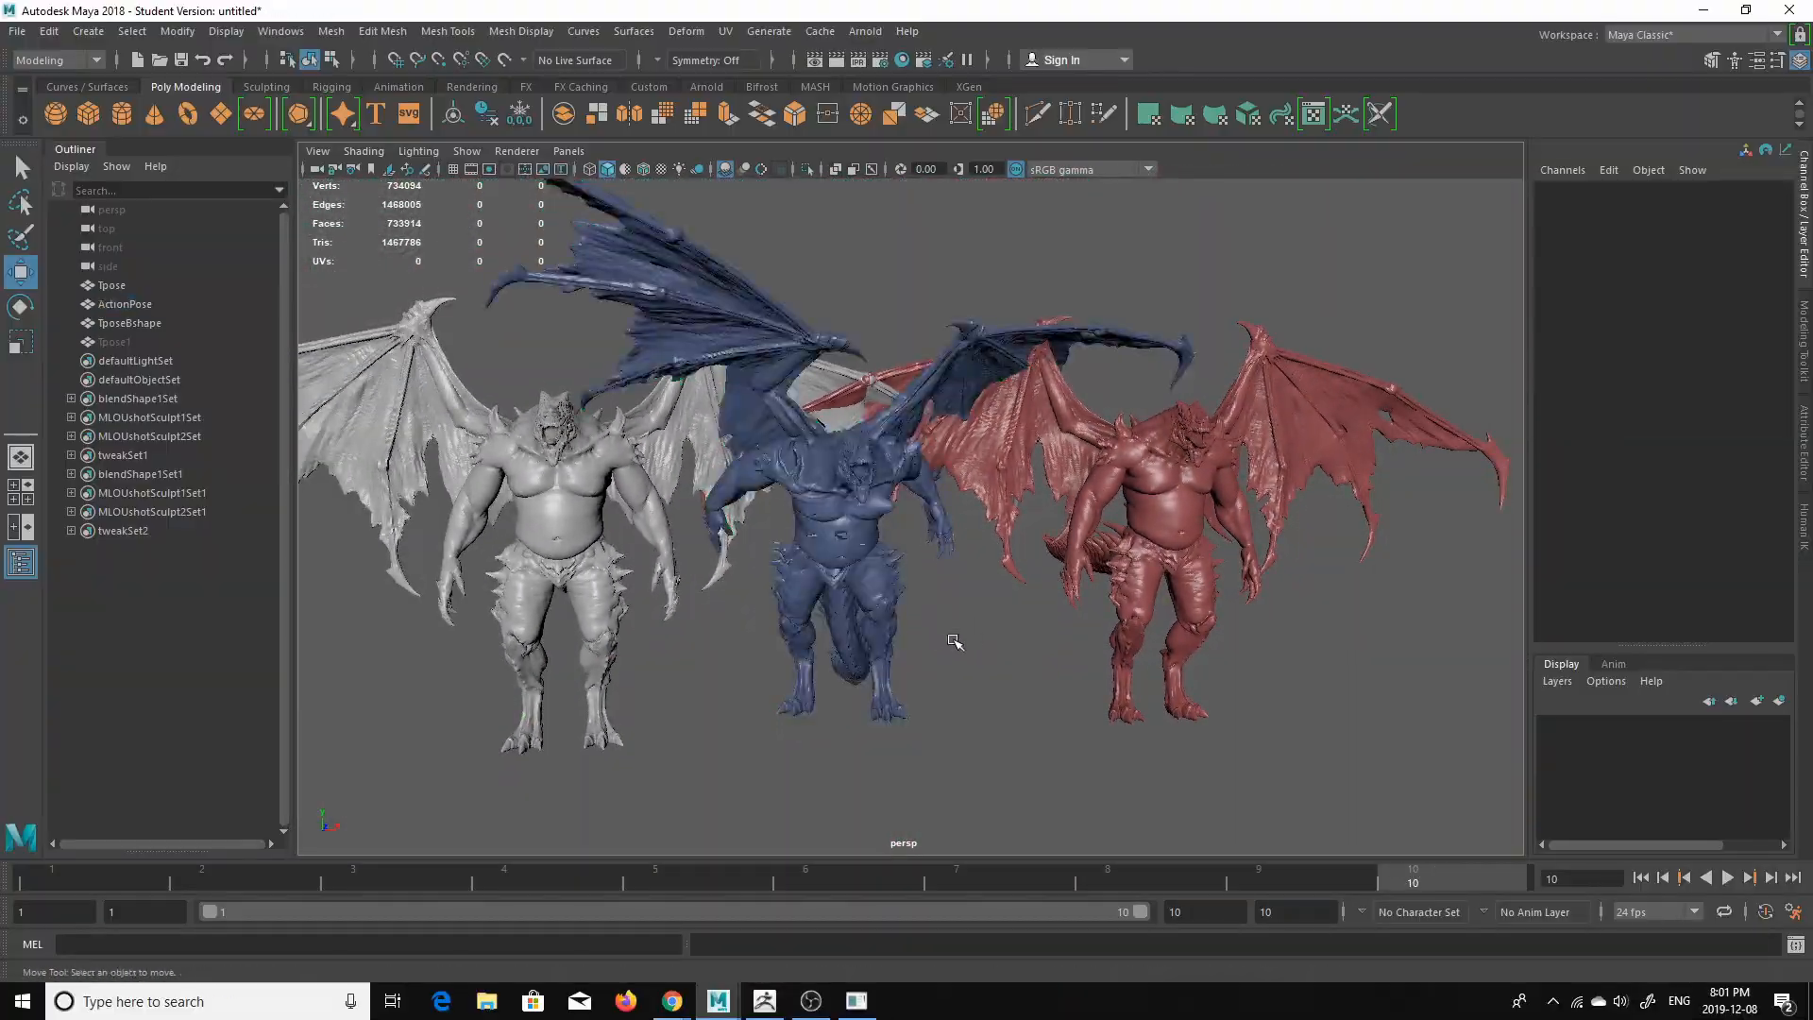
pyautogui.keyDown('alt'); pyautogui.moveTo(912, 642); pyautogui.dragTo(793, 519); pyautogui.keyUp('alt')
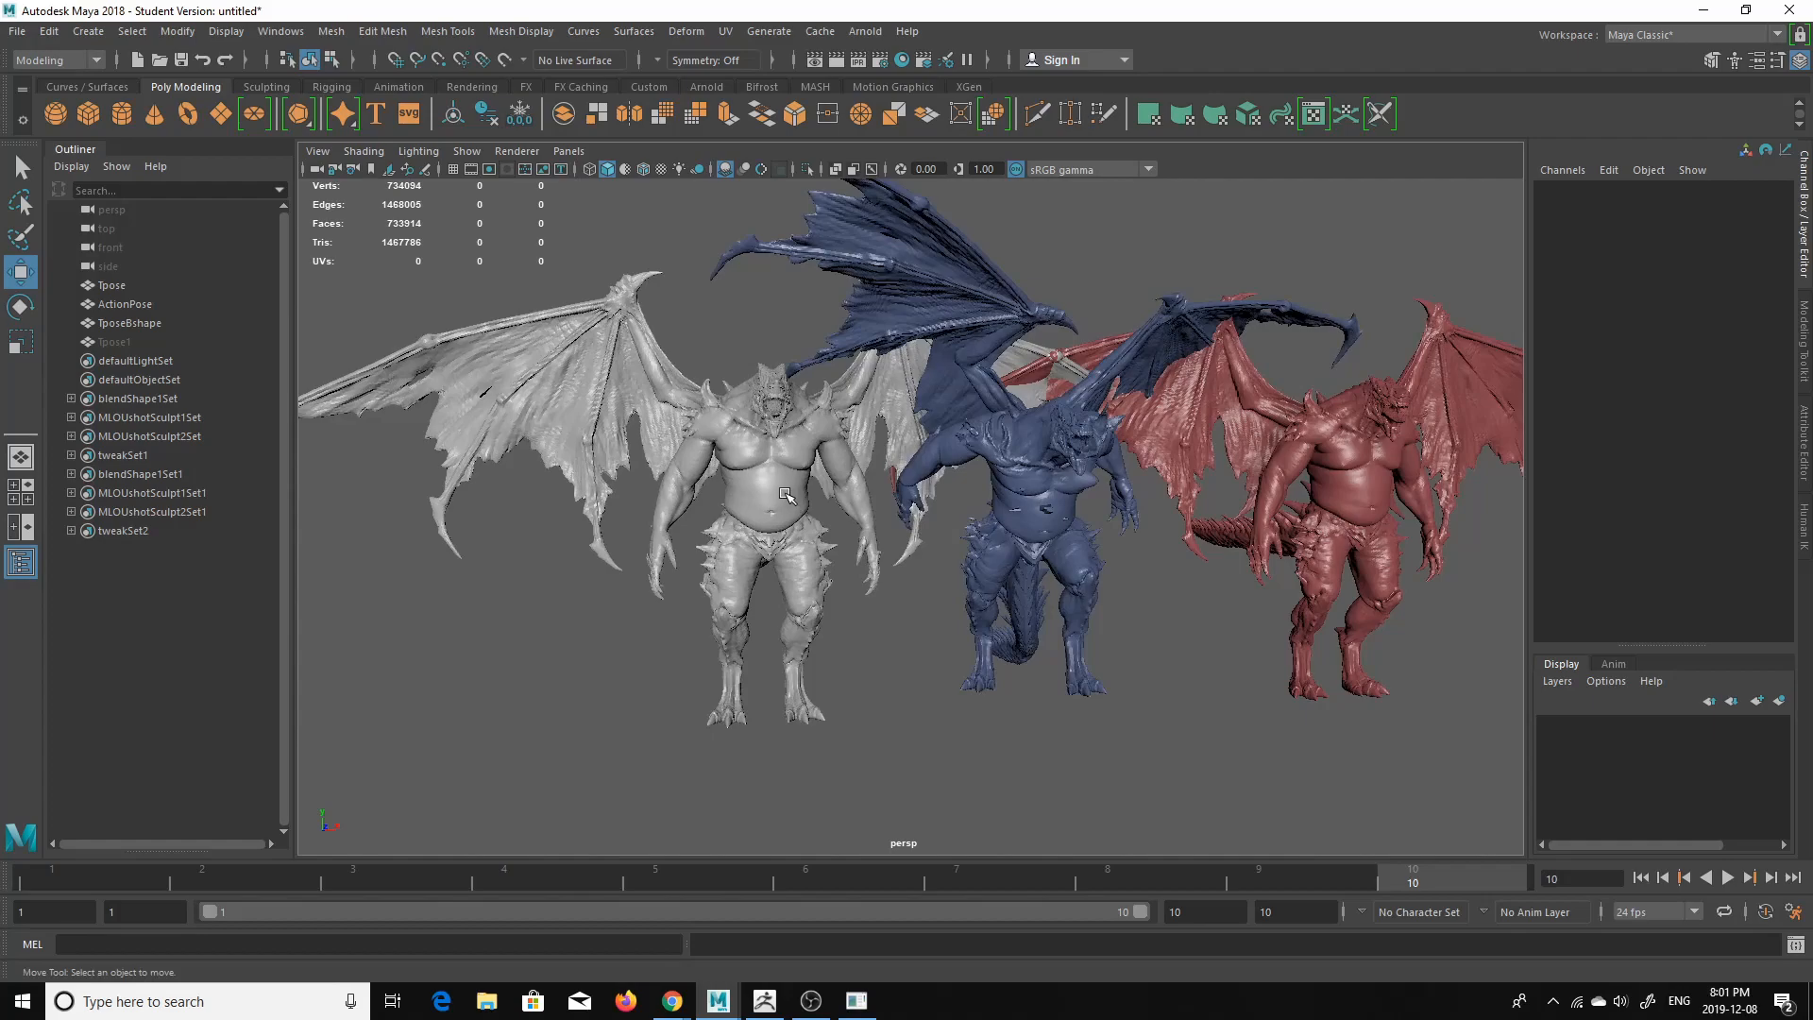
pyautogui.click(784, 493)
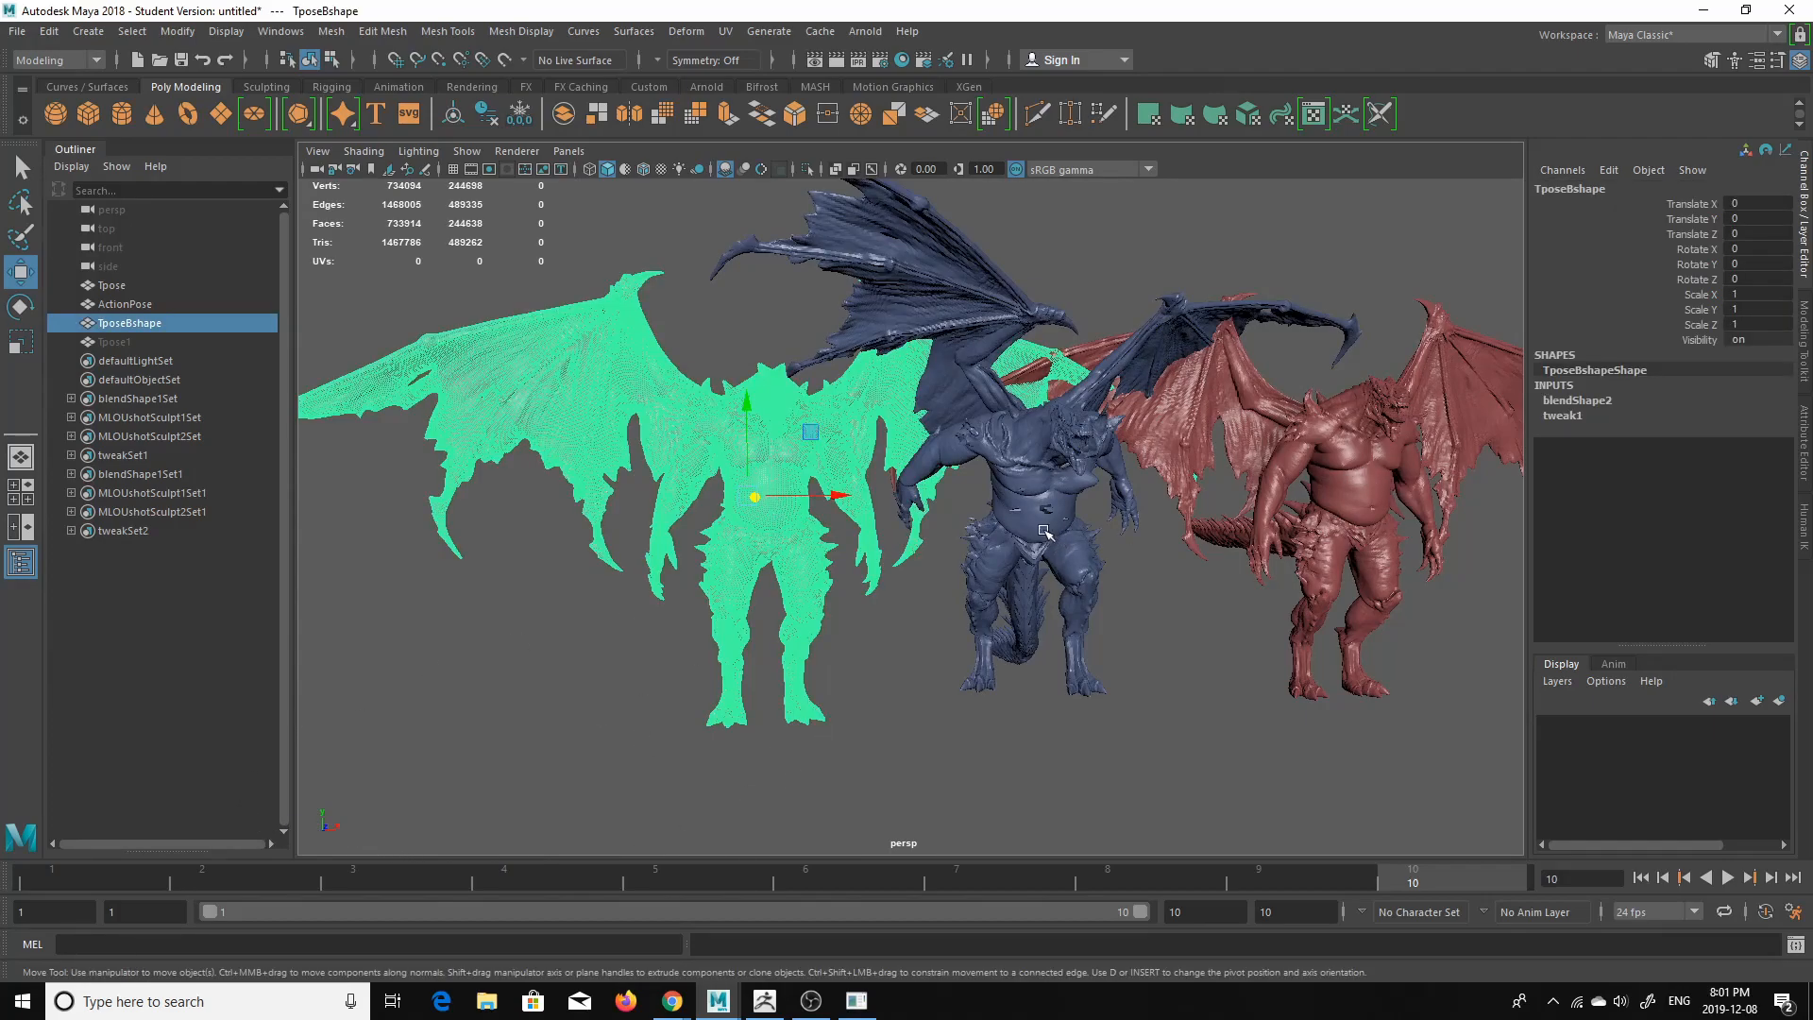
pyautogui.click(1032, 479)
pyautogui.keyDown('shift'); pyautogui.click(1356, 501); pyautogui.keyUp('shift')
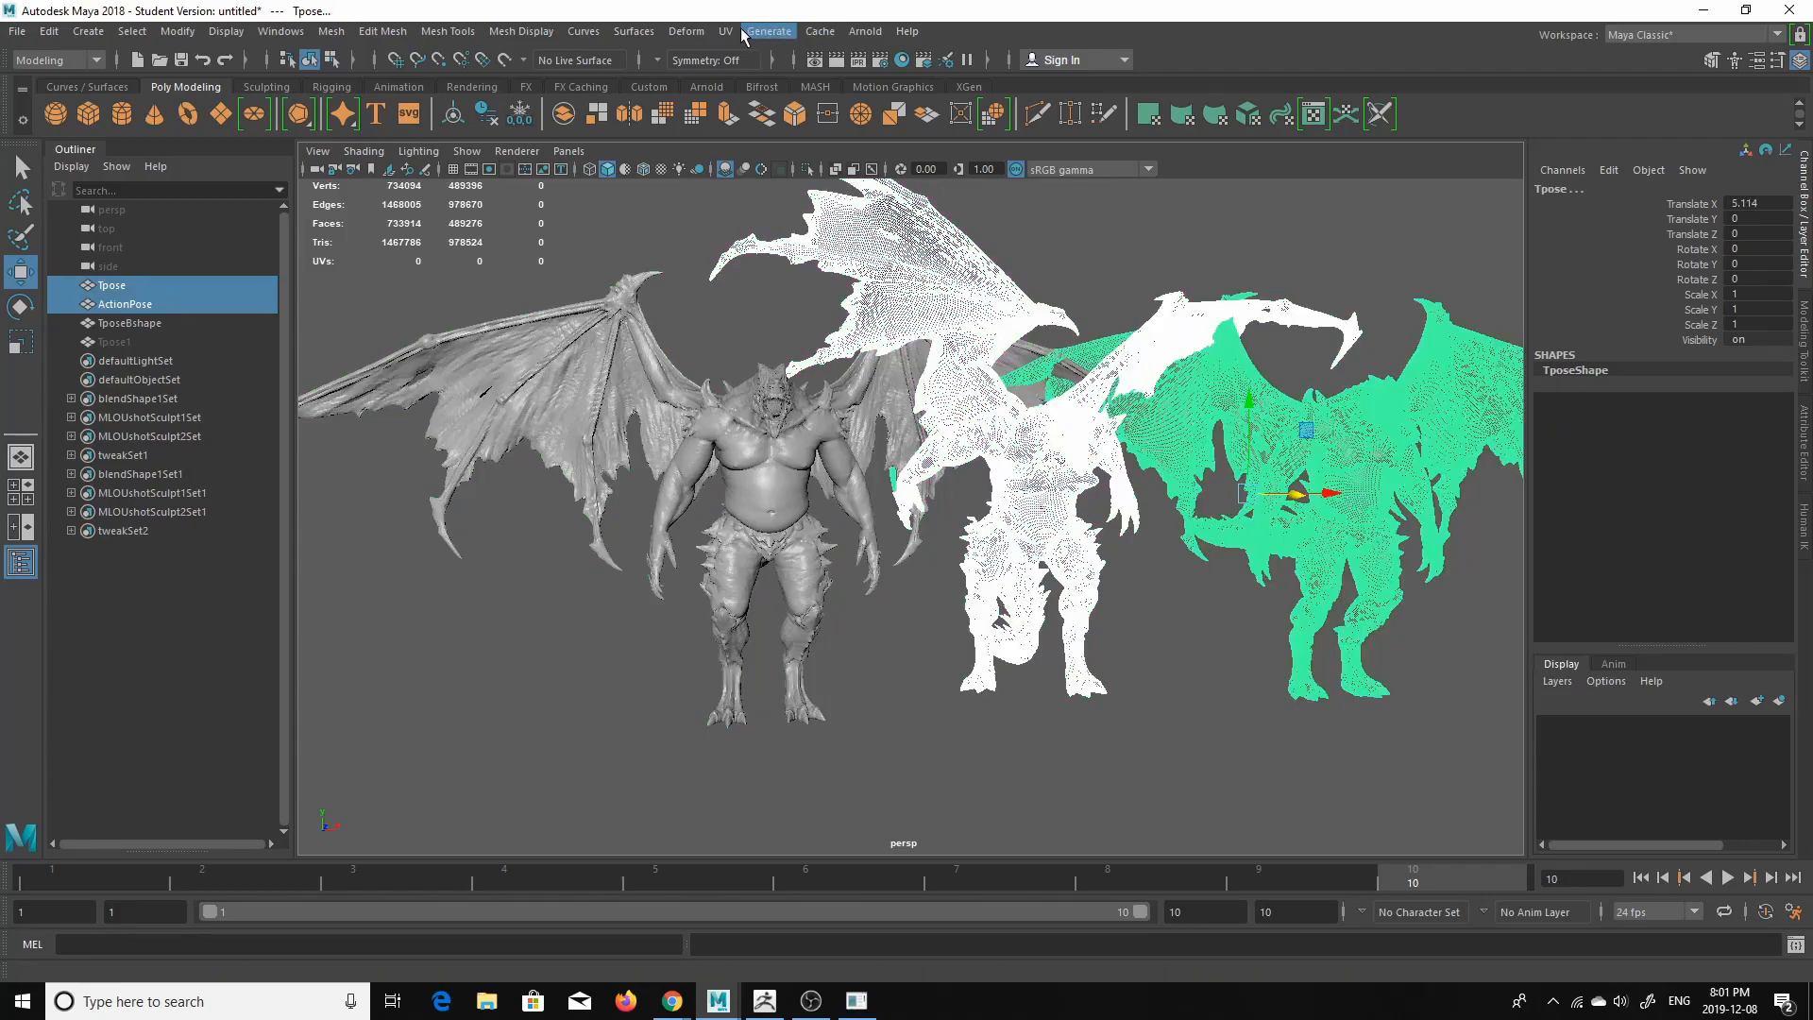
pyautogui.click(687, 32)
pyautogui.click(1130, 676)
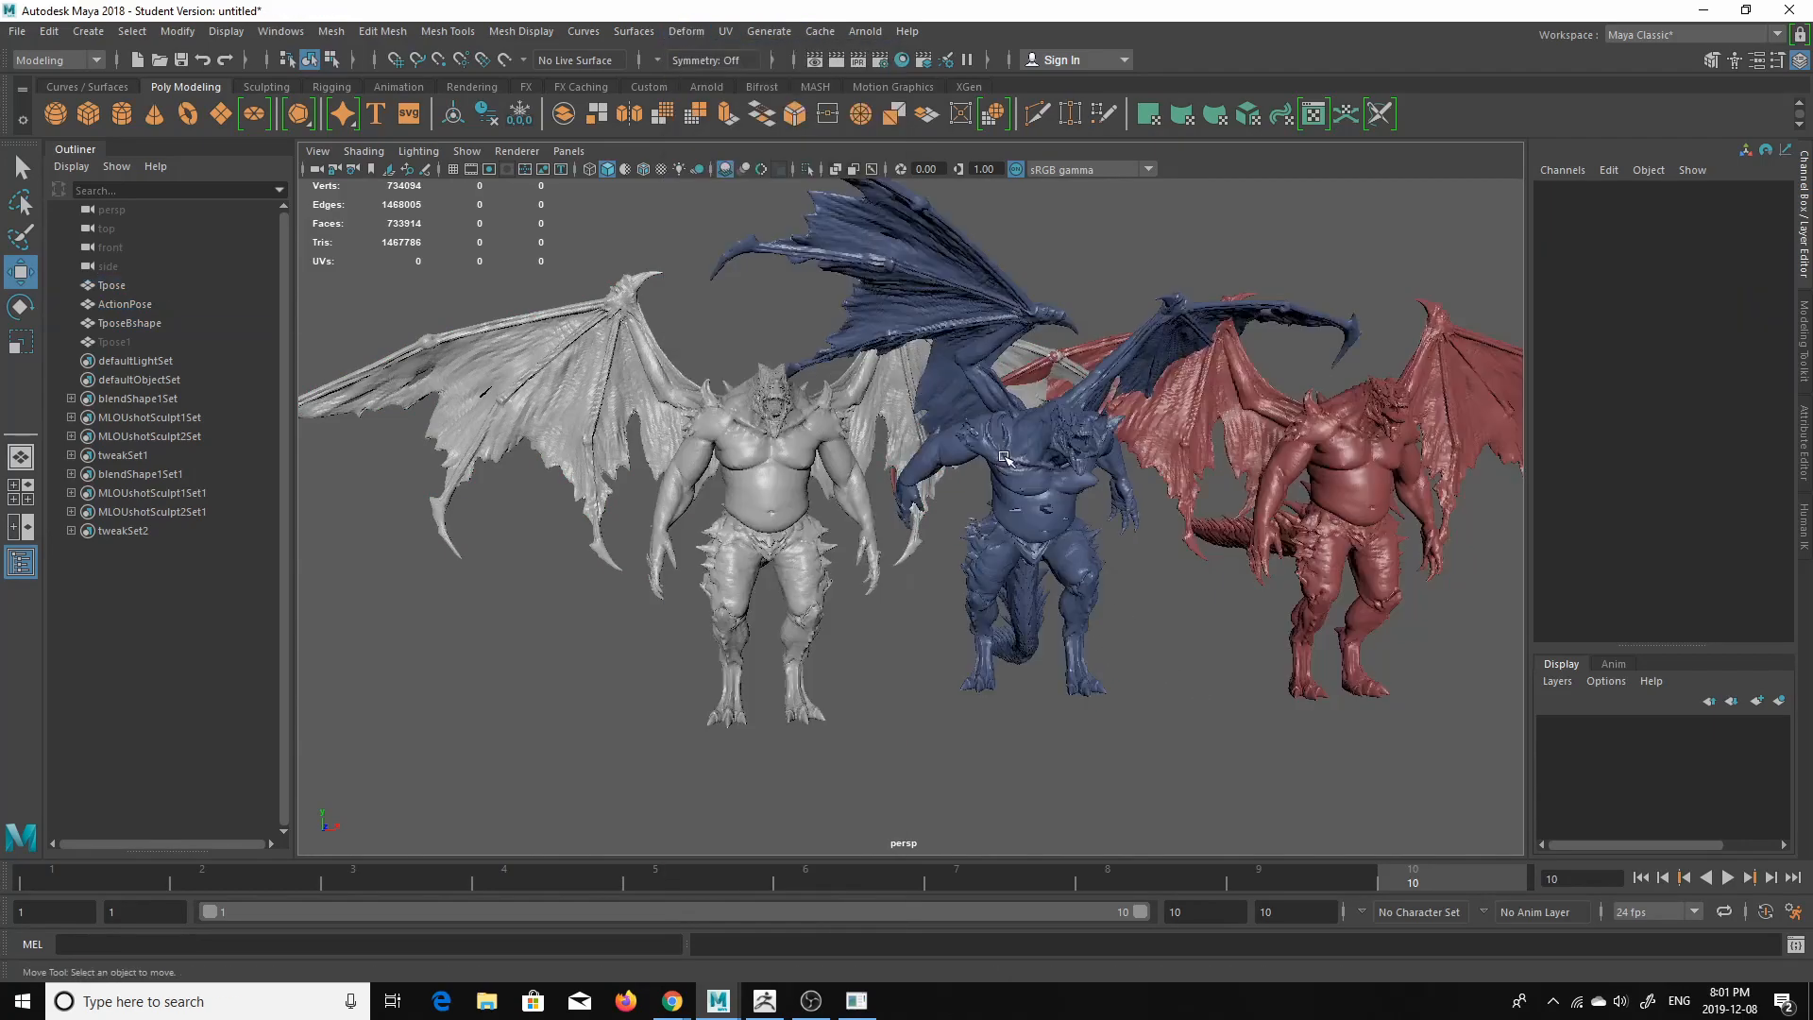
# - Select the ActionPose mesh together with TposeBshape and review the available deformers, leaving without creating one
pyautogui.click(887, 501)
pyautogui.keyDown('shift'); pyautogui.click(761, 466); pyautogui.keyUp('shift')
pyautogui.click(686, 31)
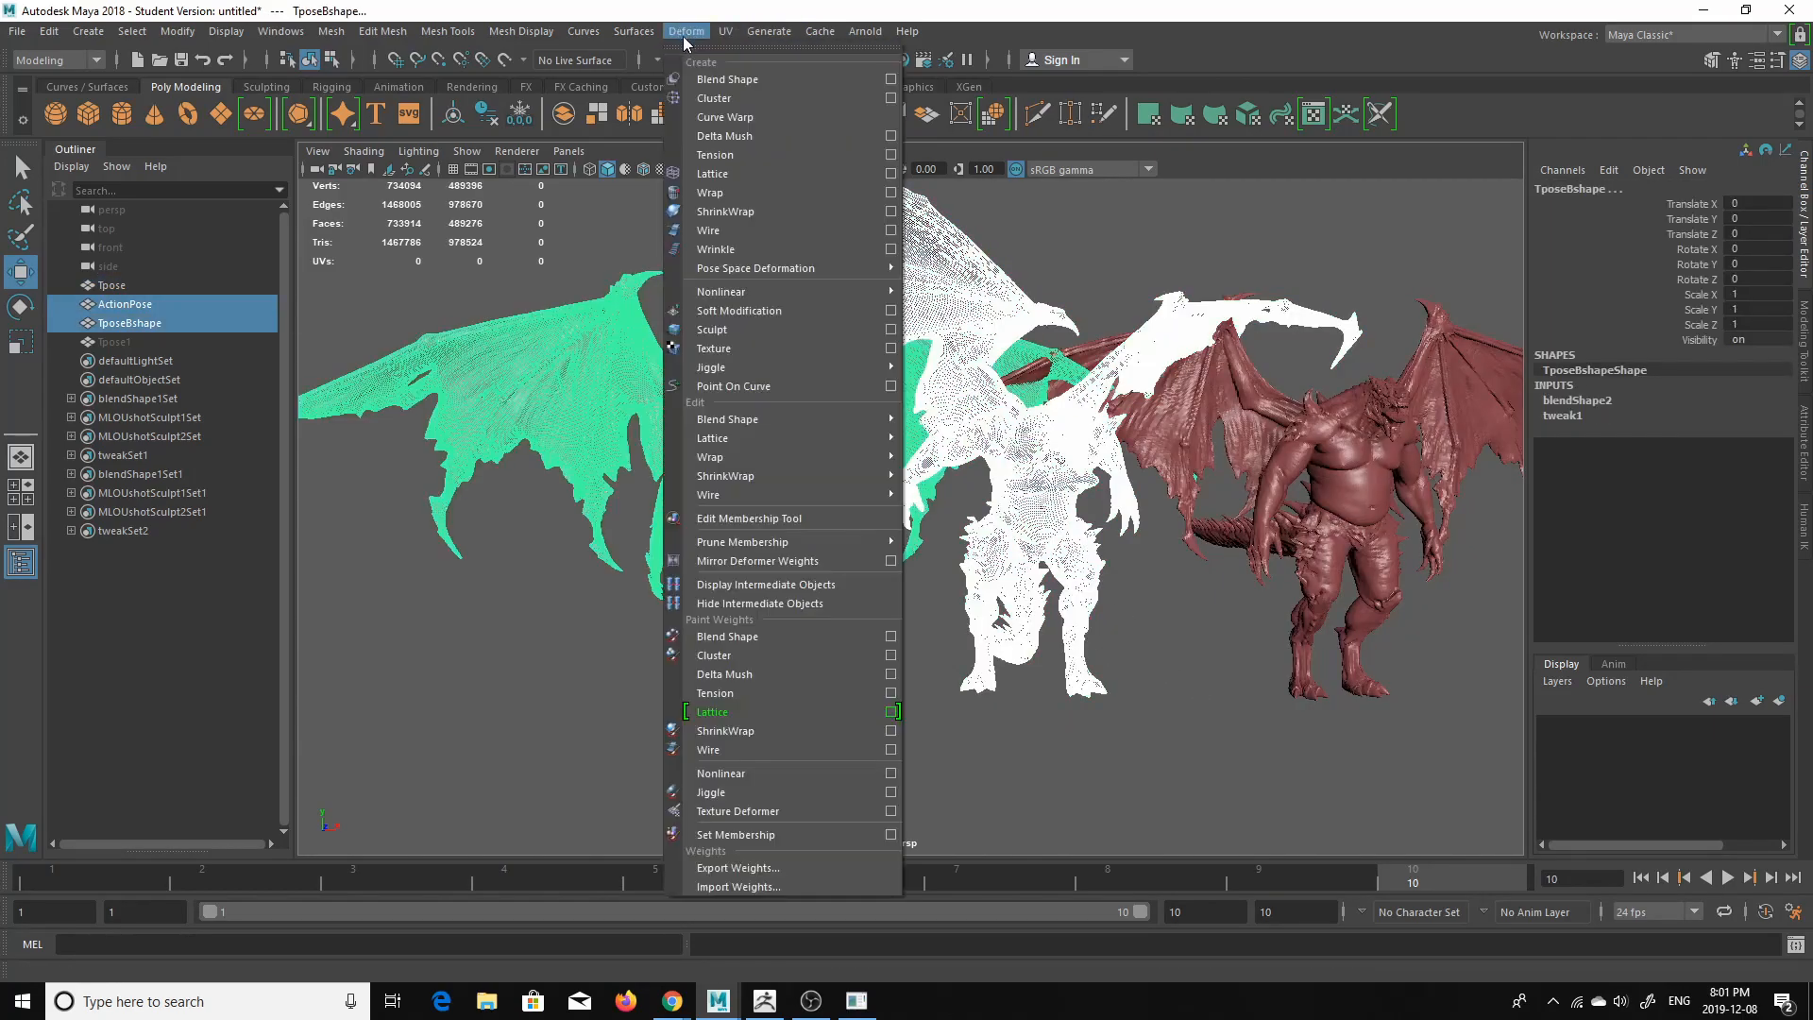
pyautogui.click(378, 595)
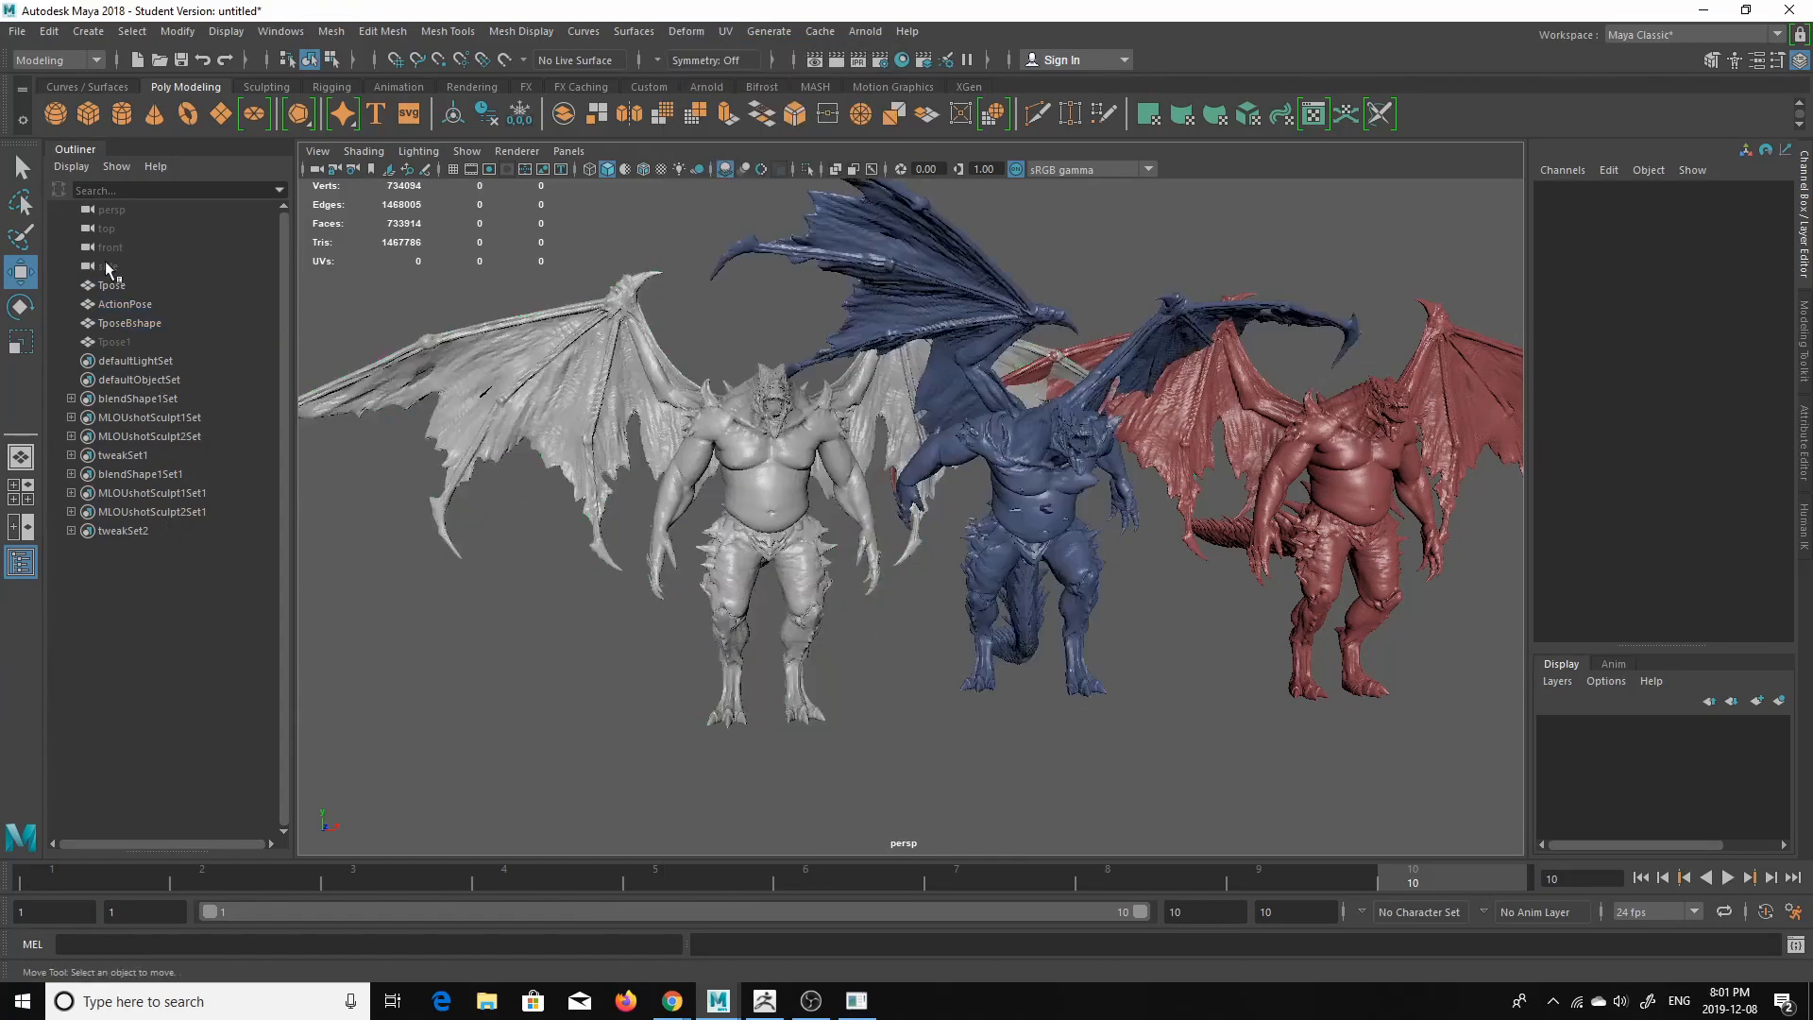
# - Key the ActionPose weight of TposeBshape's blendShape2 at 0 on frame 1
pyautogui.click(130, 323)
pyautogui.click(1577, 400)
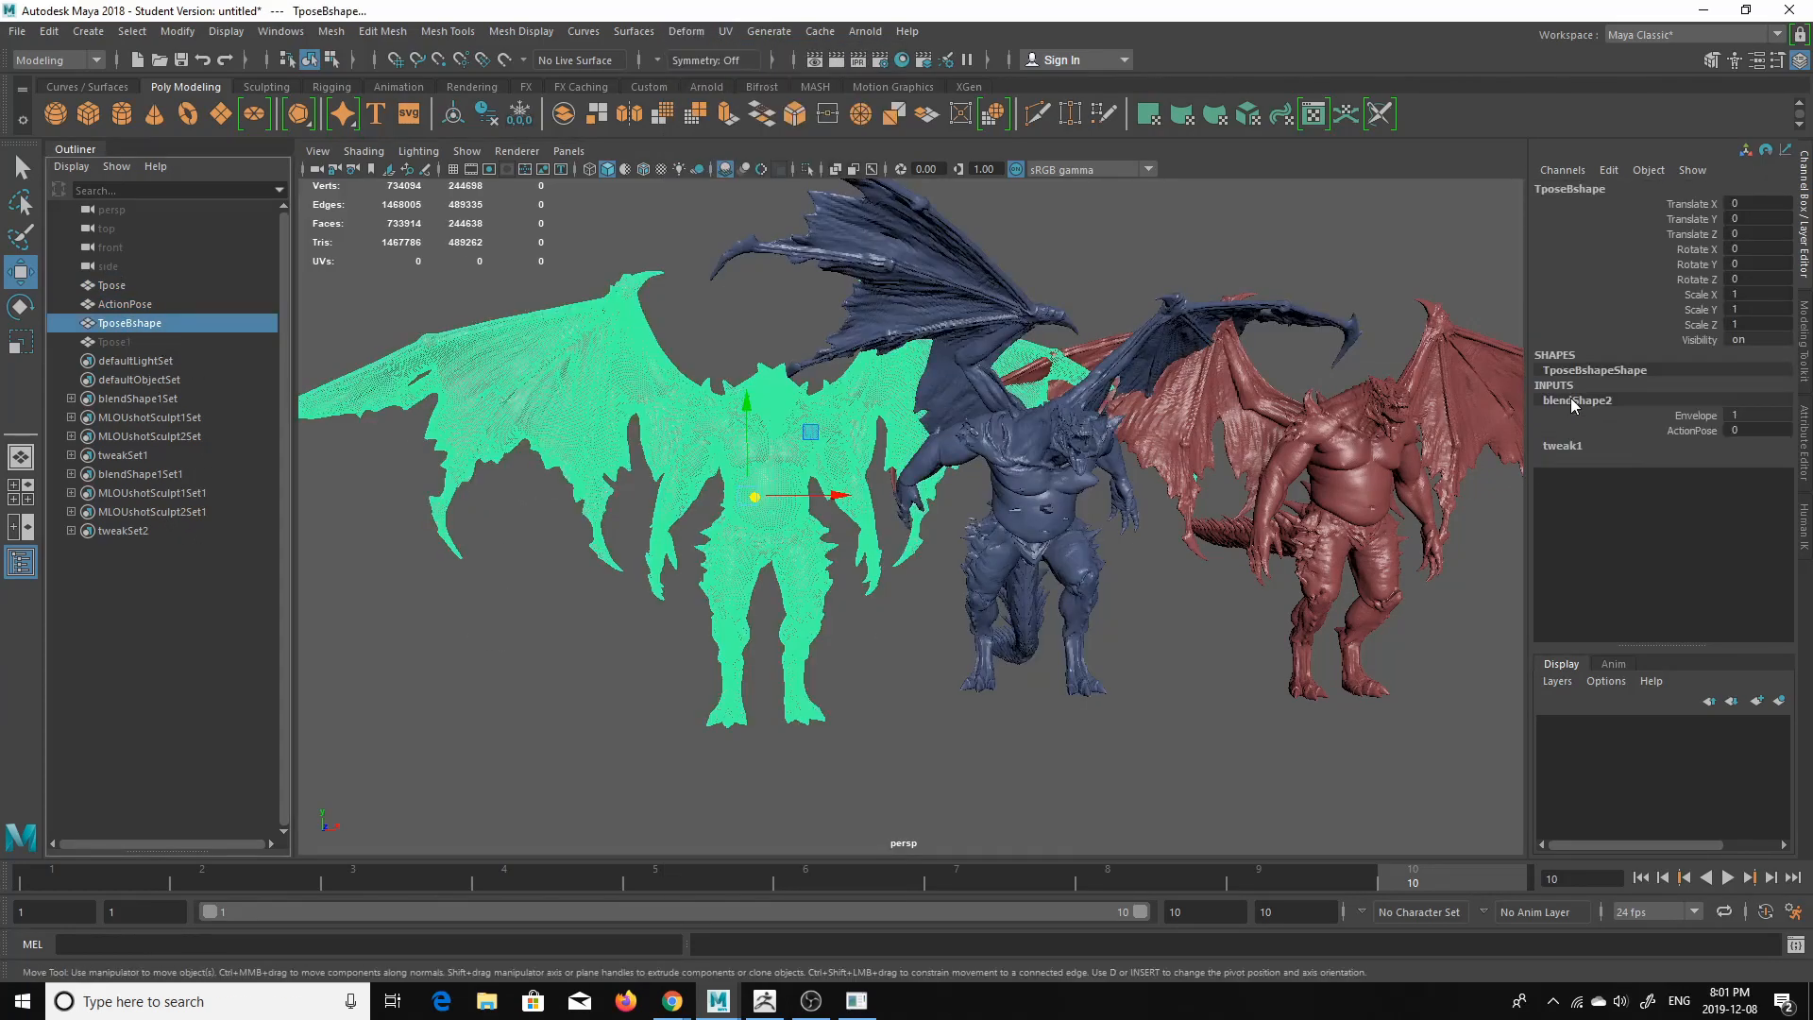
pyautogui.click(42, 878)
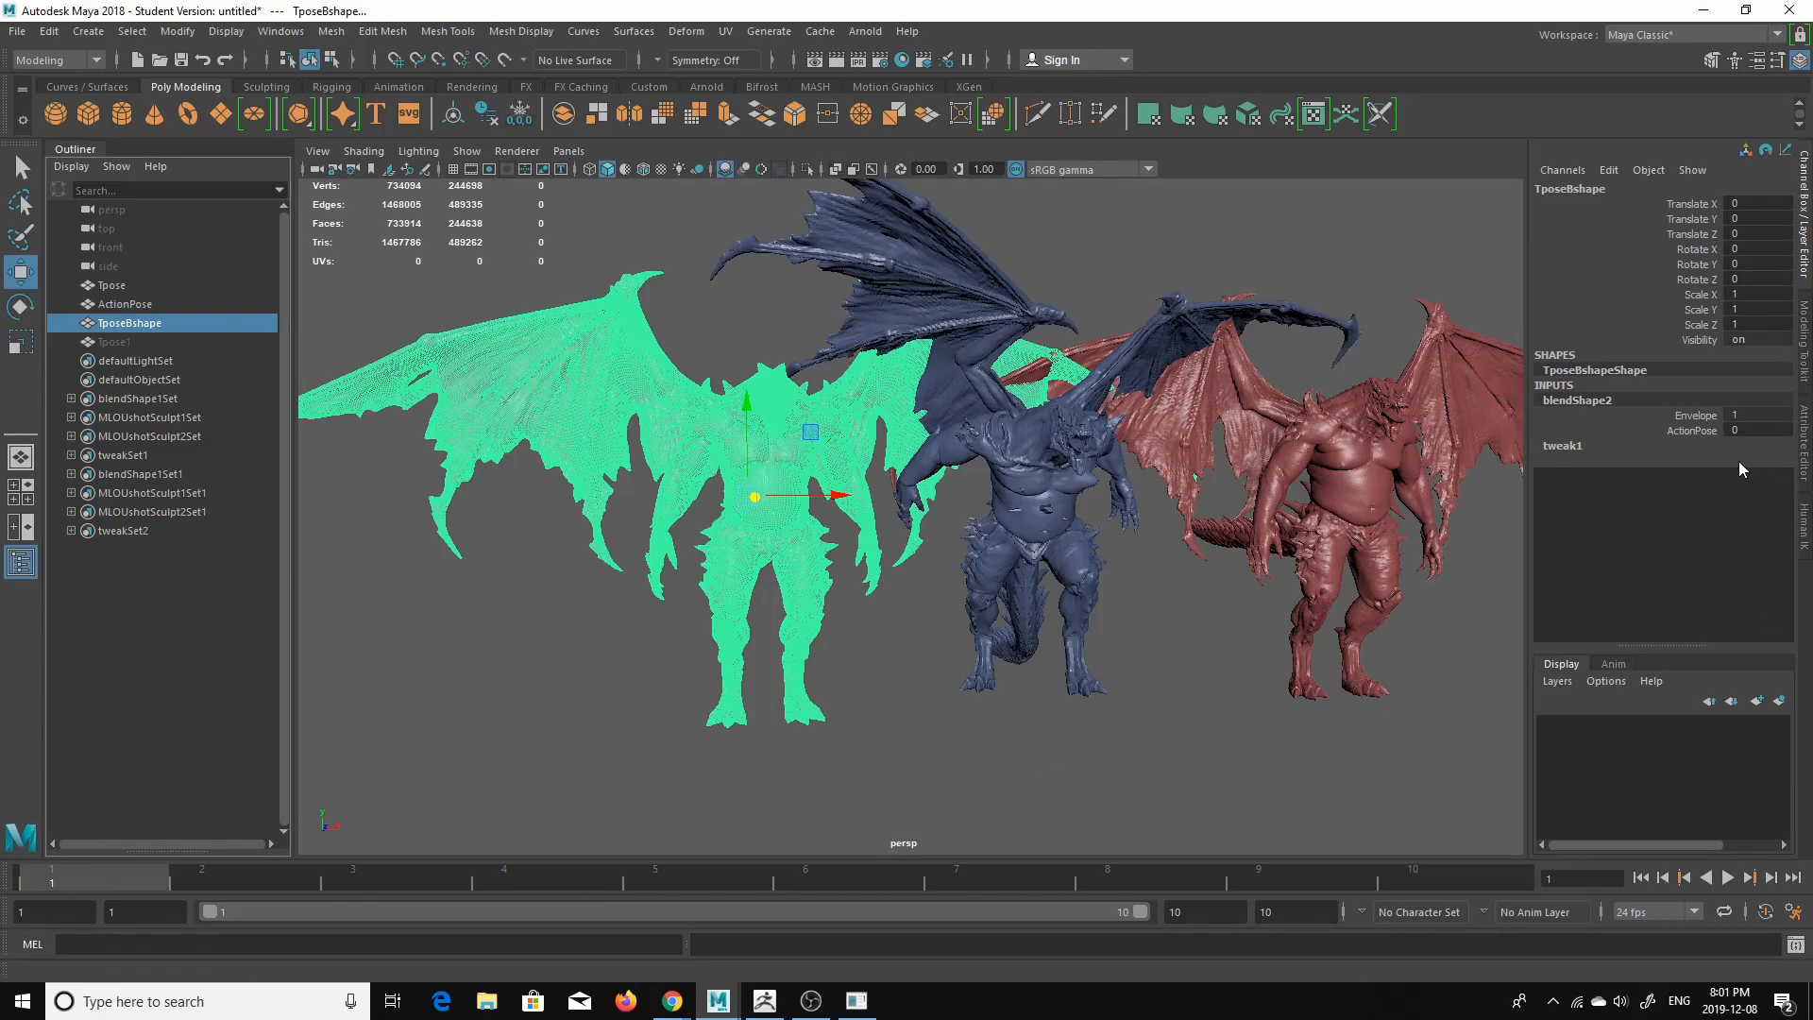
pyautogui.hotkey('alt', 'v')
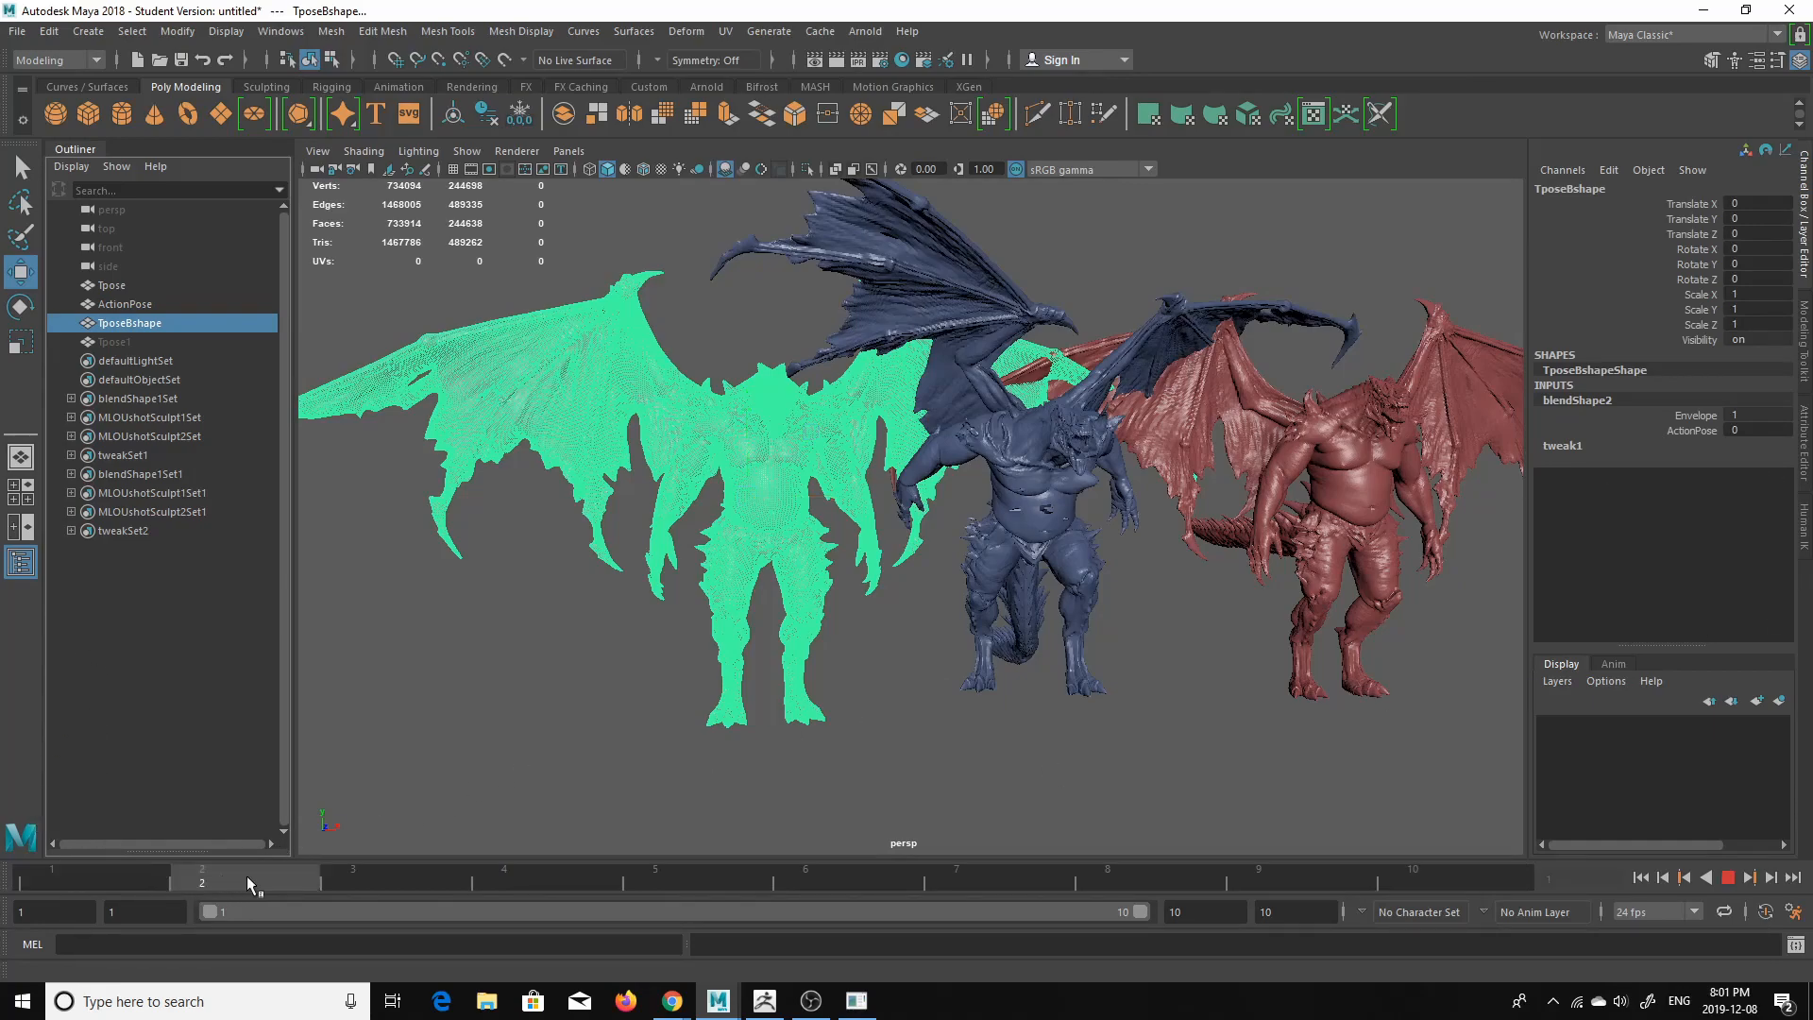
pyautogui.hotkey('alt', 'v')
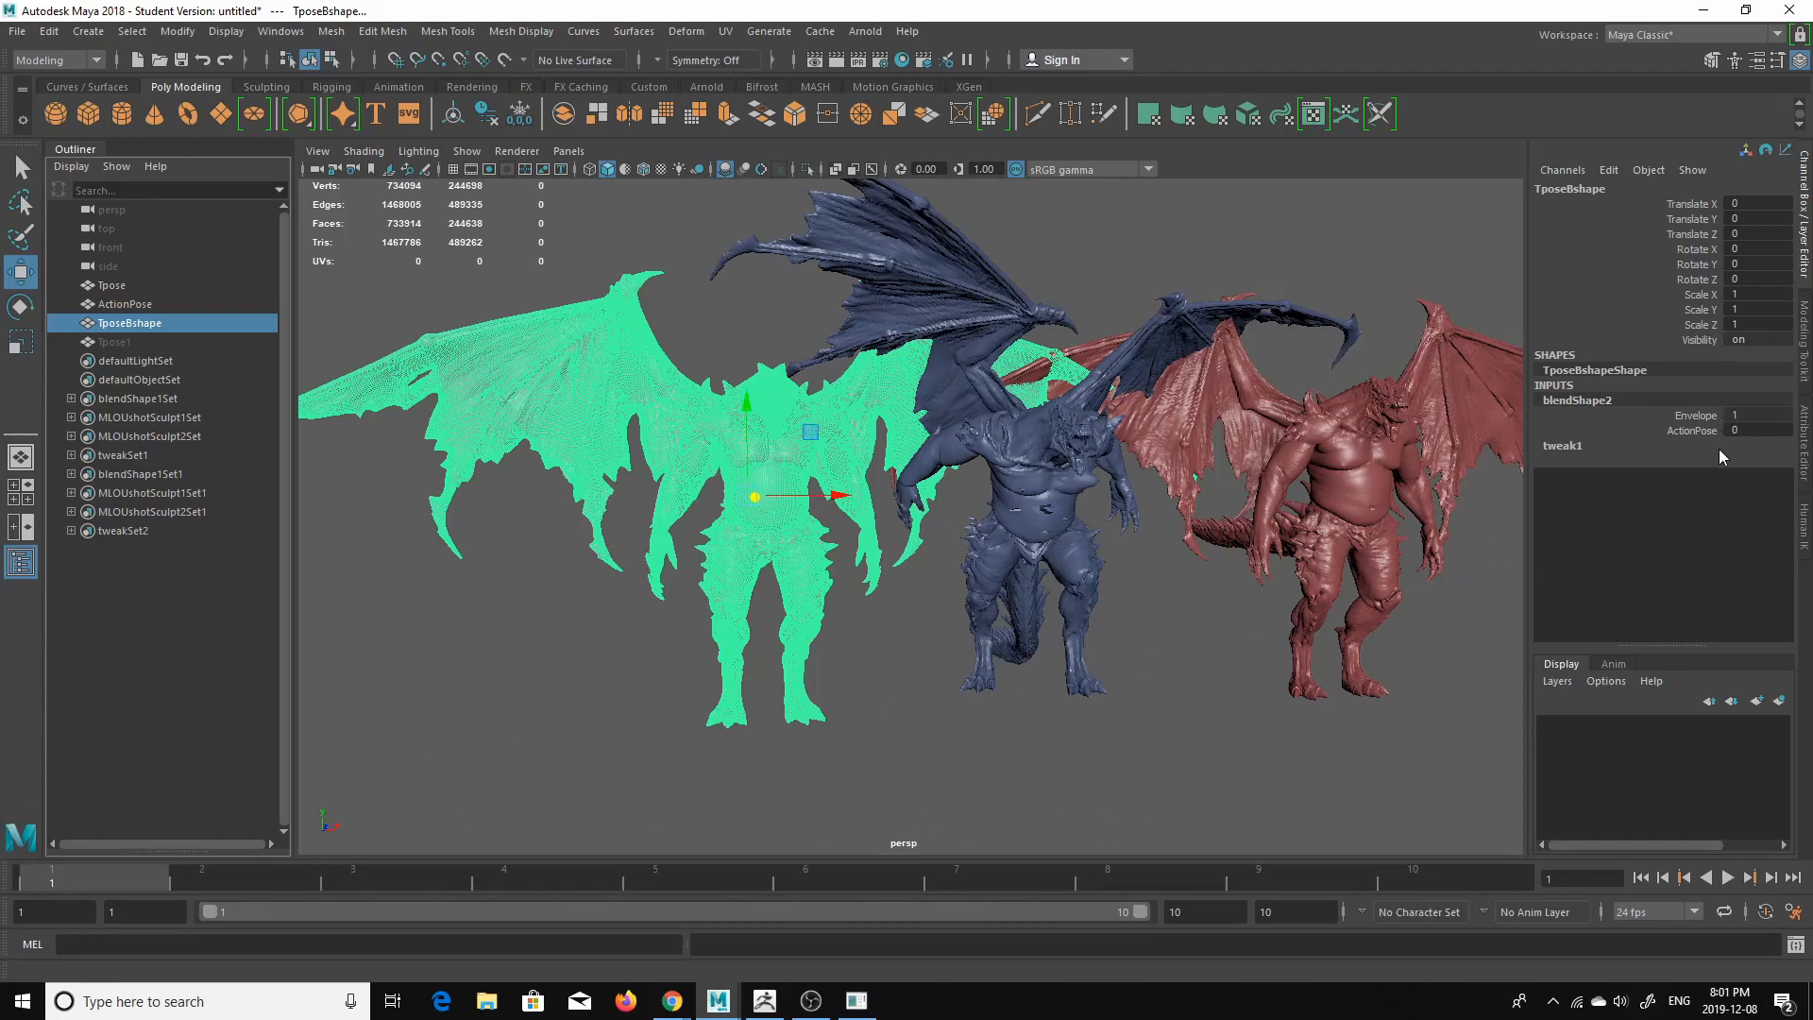
pyautogui.click(1699, 431)
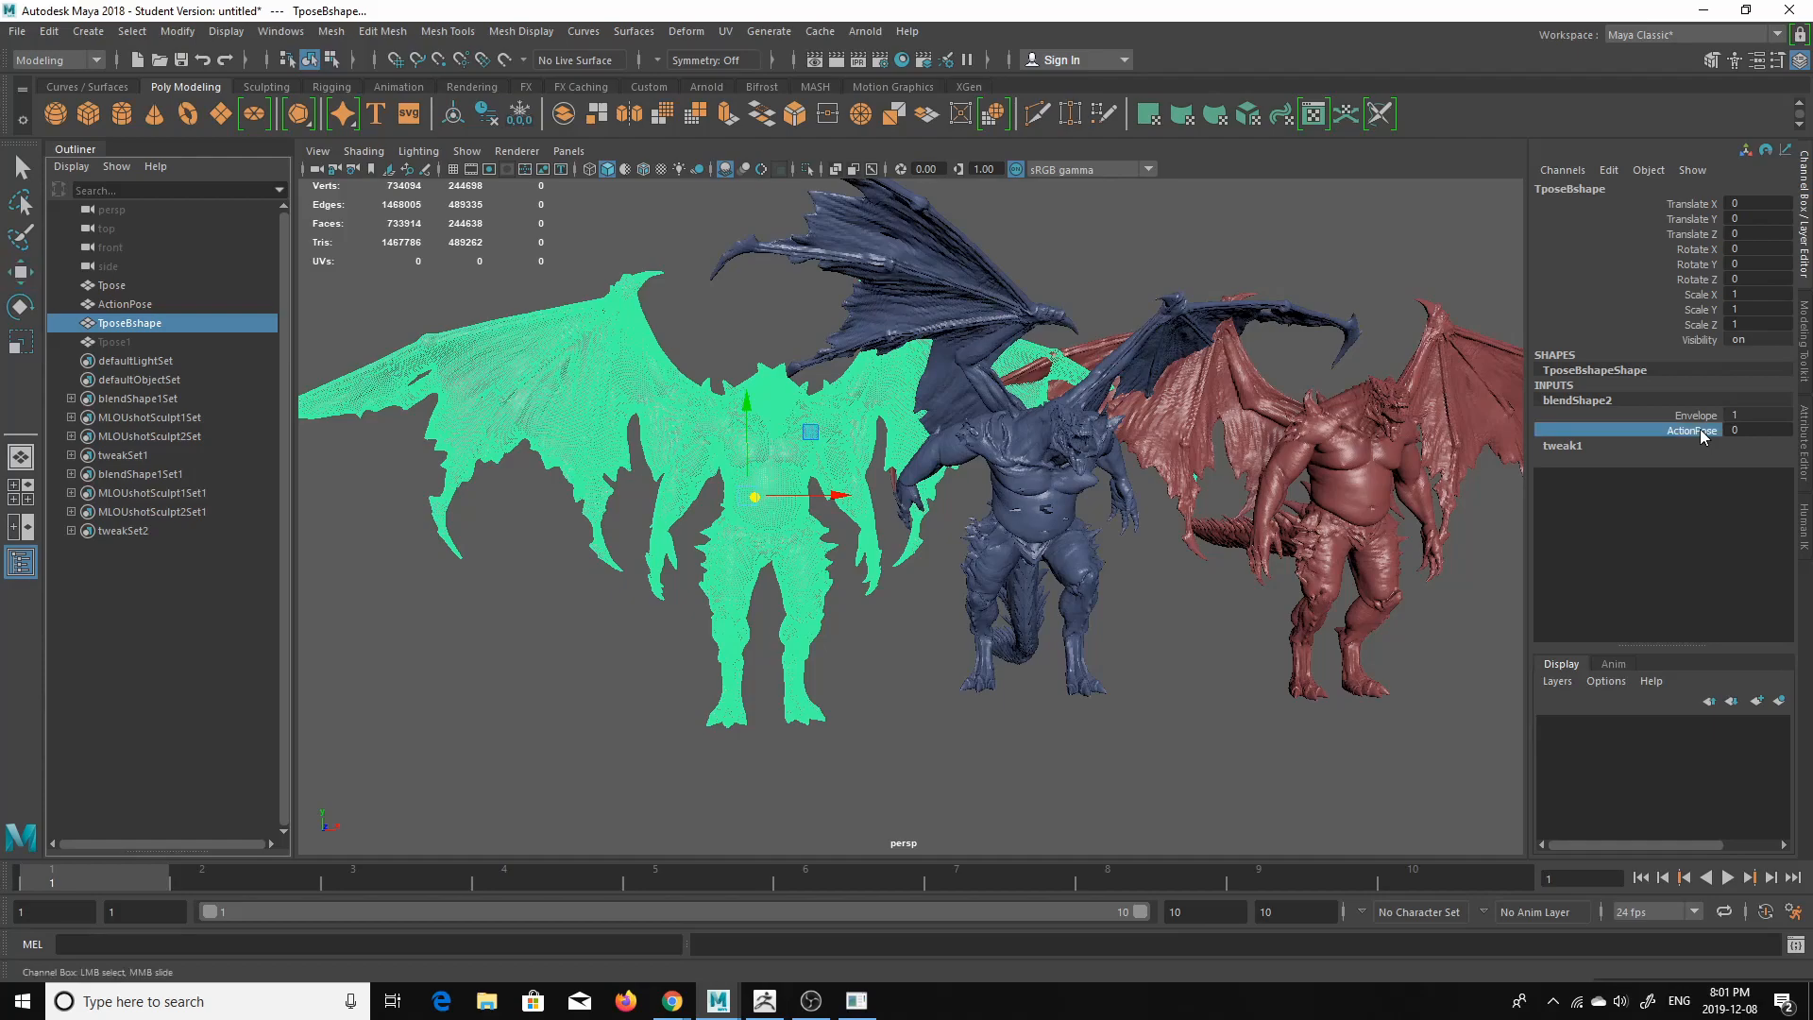
pyautogui.rightClick(1699, 431)
pyautogui.click(1648, 480)
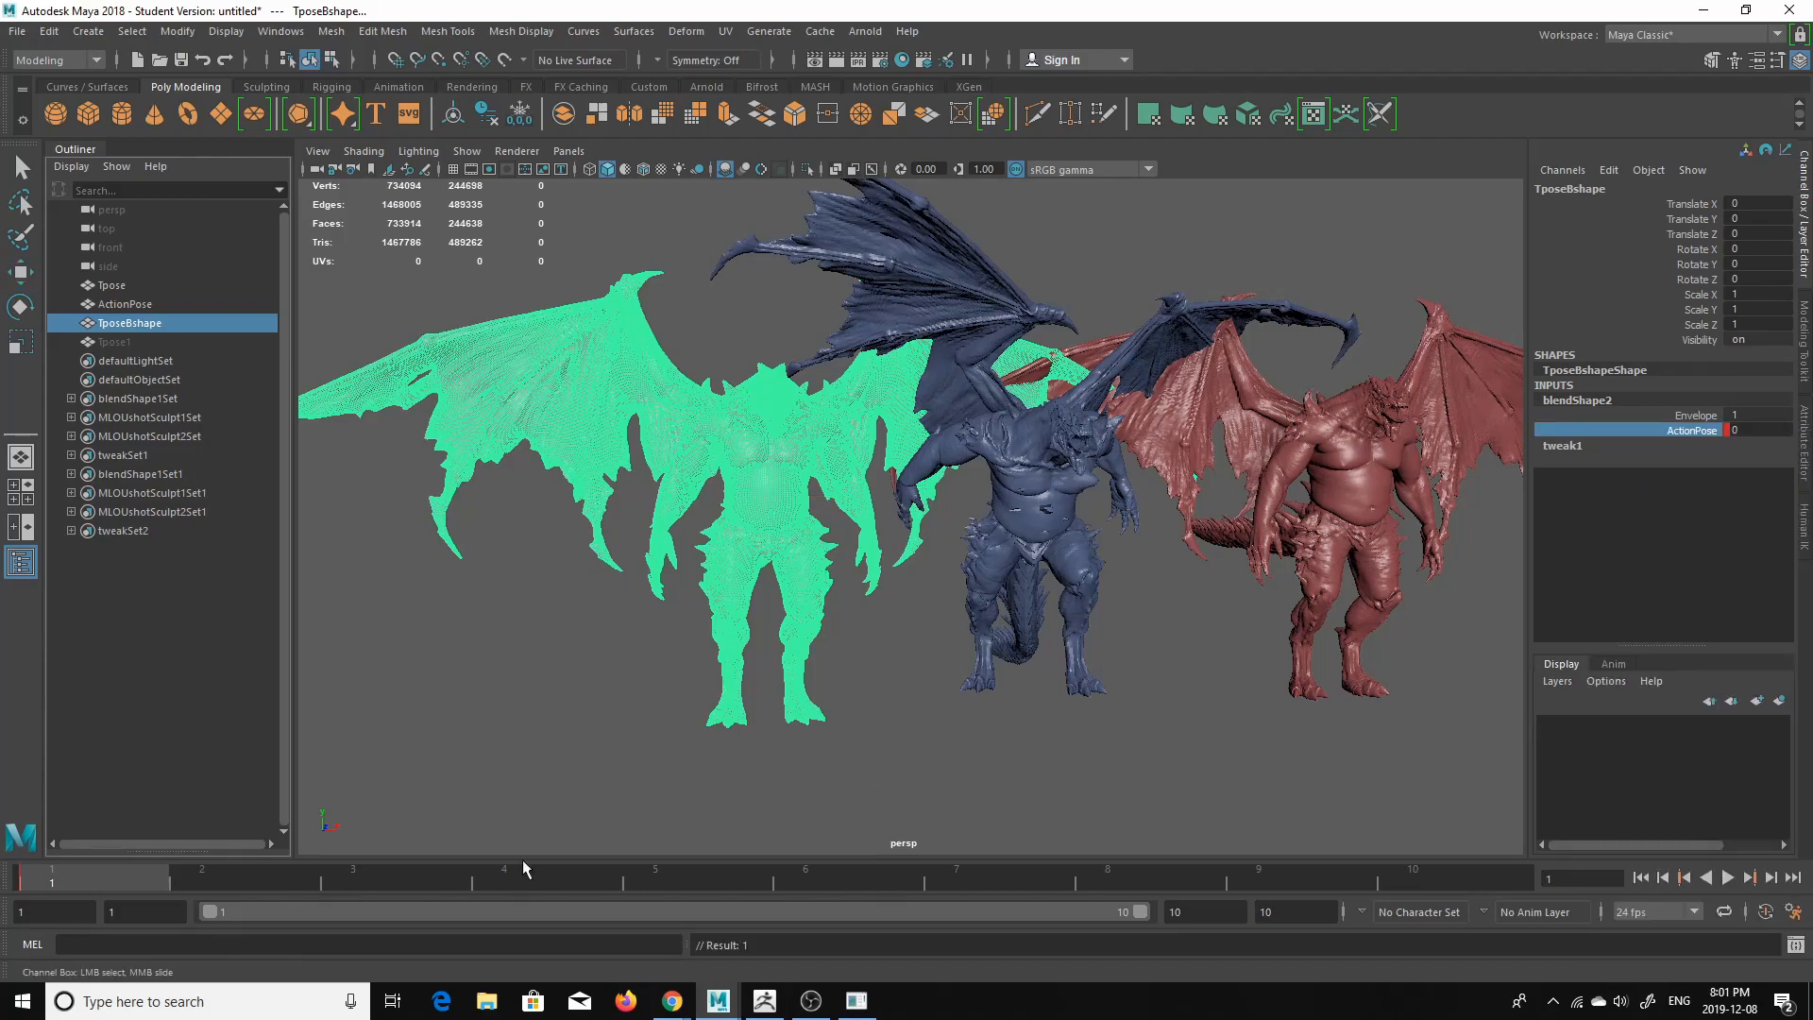
# - At frame 10, set TposeBshape's ActionPose blend weight to 1 and key it
pyautogui.keyDown('alt'); pyautogui.moveTo(745, 686); pyautogui.dragTo(756, 675); pyautogui.keyUp('alt')
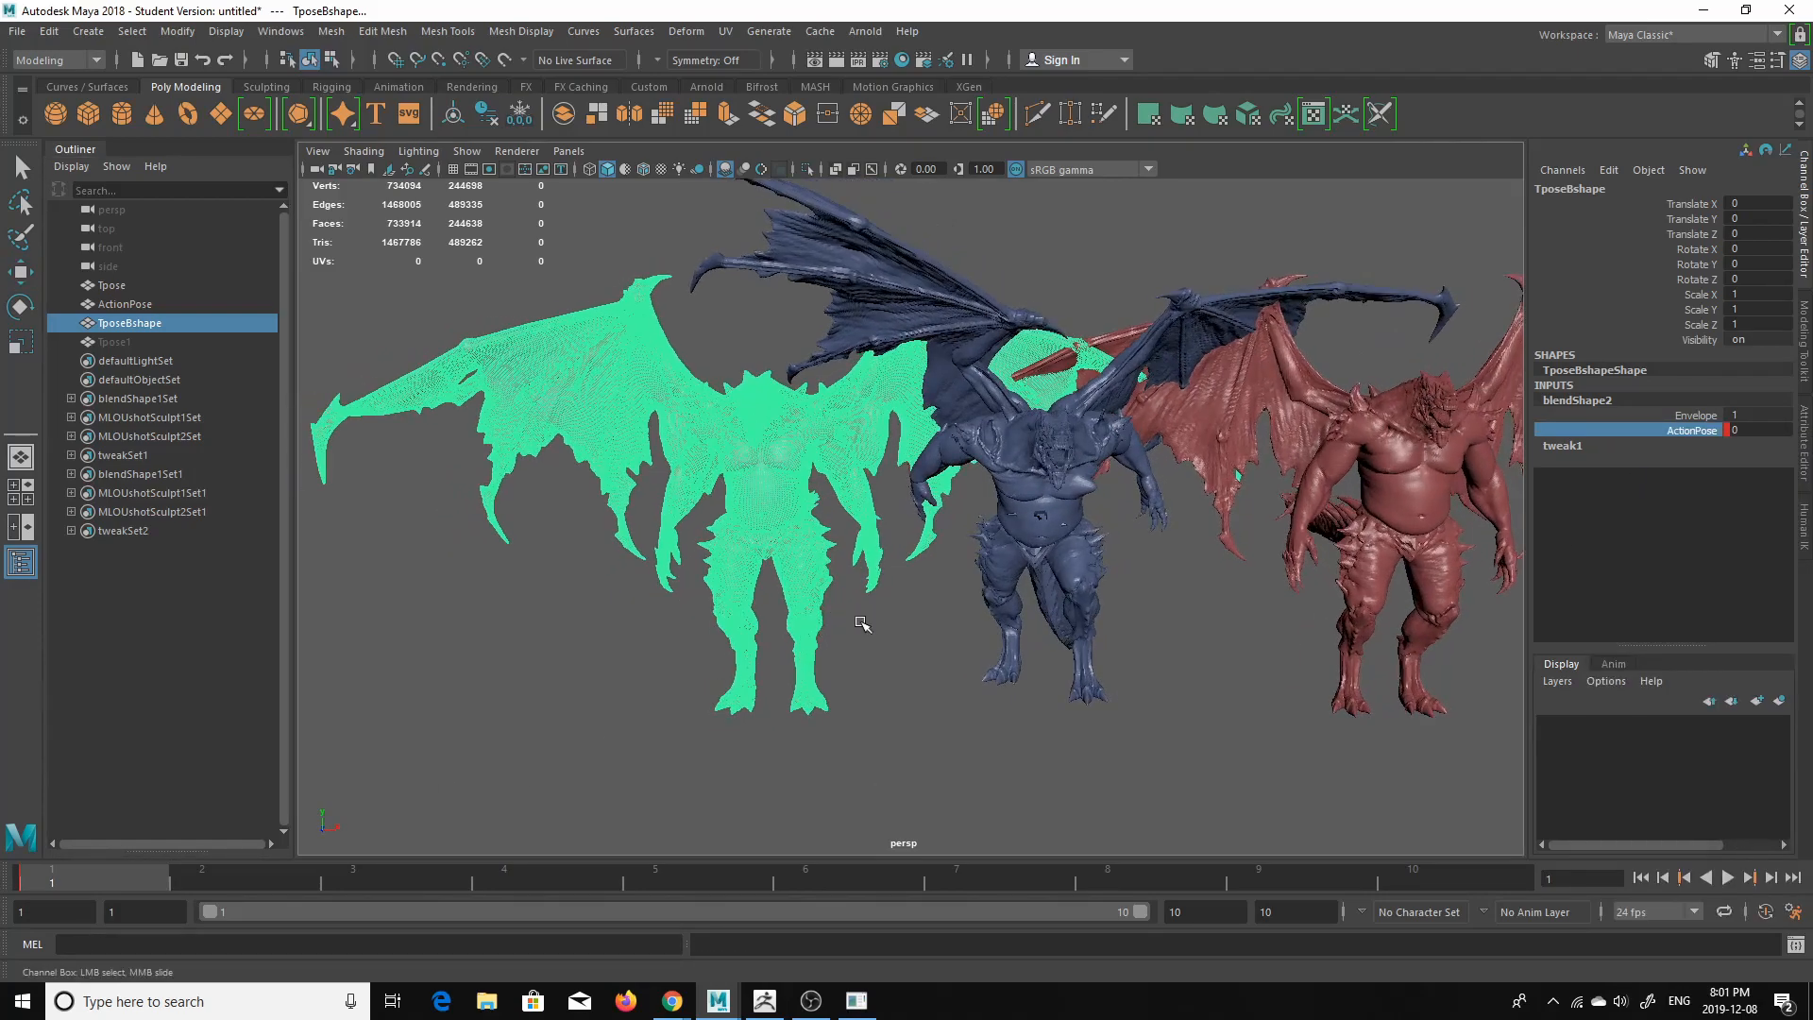
pyautogui.moveTo(1315, 881); pyautogui.dragTo(1412, 875)
pyautogui.doubleClick(1740, 430)
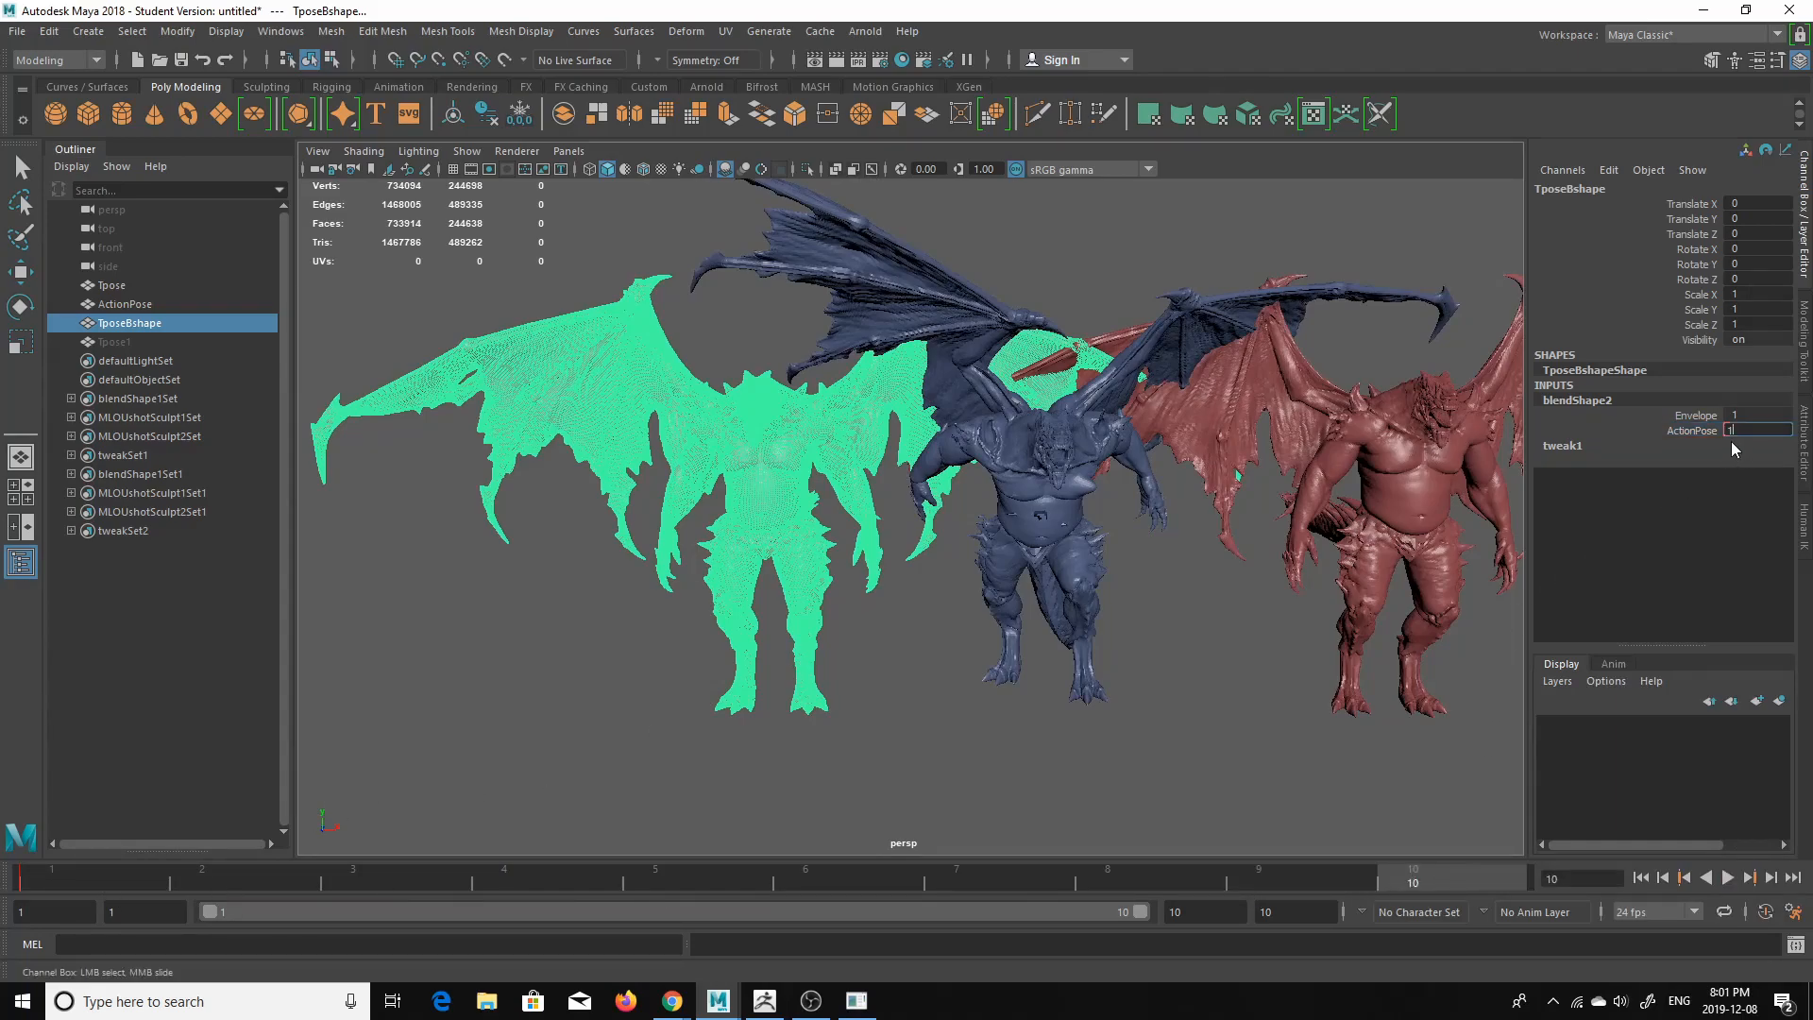
pyautogui.press('Return')
pyautogui.rightClick(1691, 431)
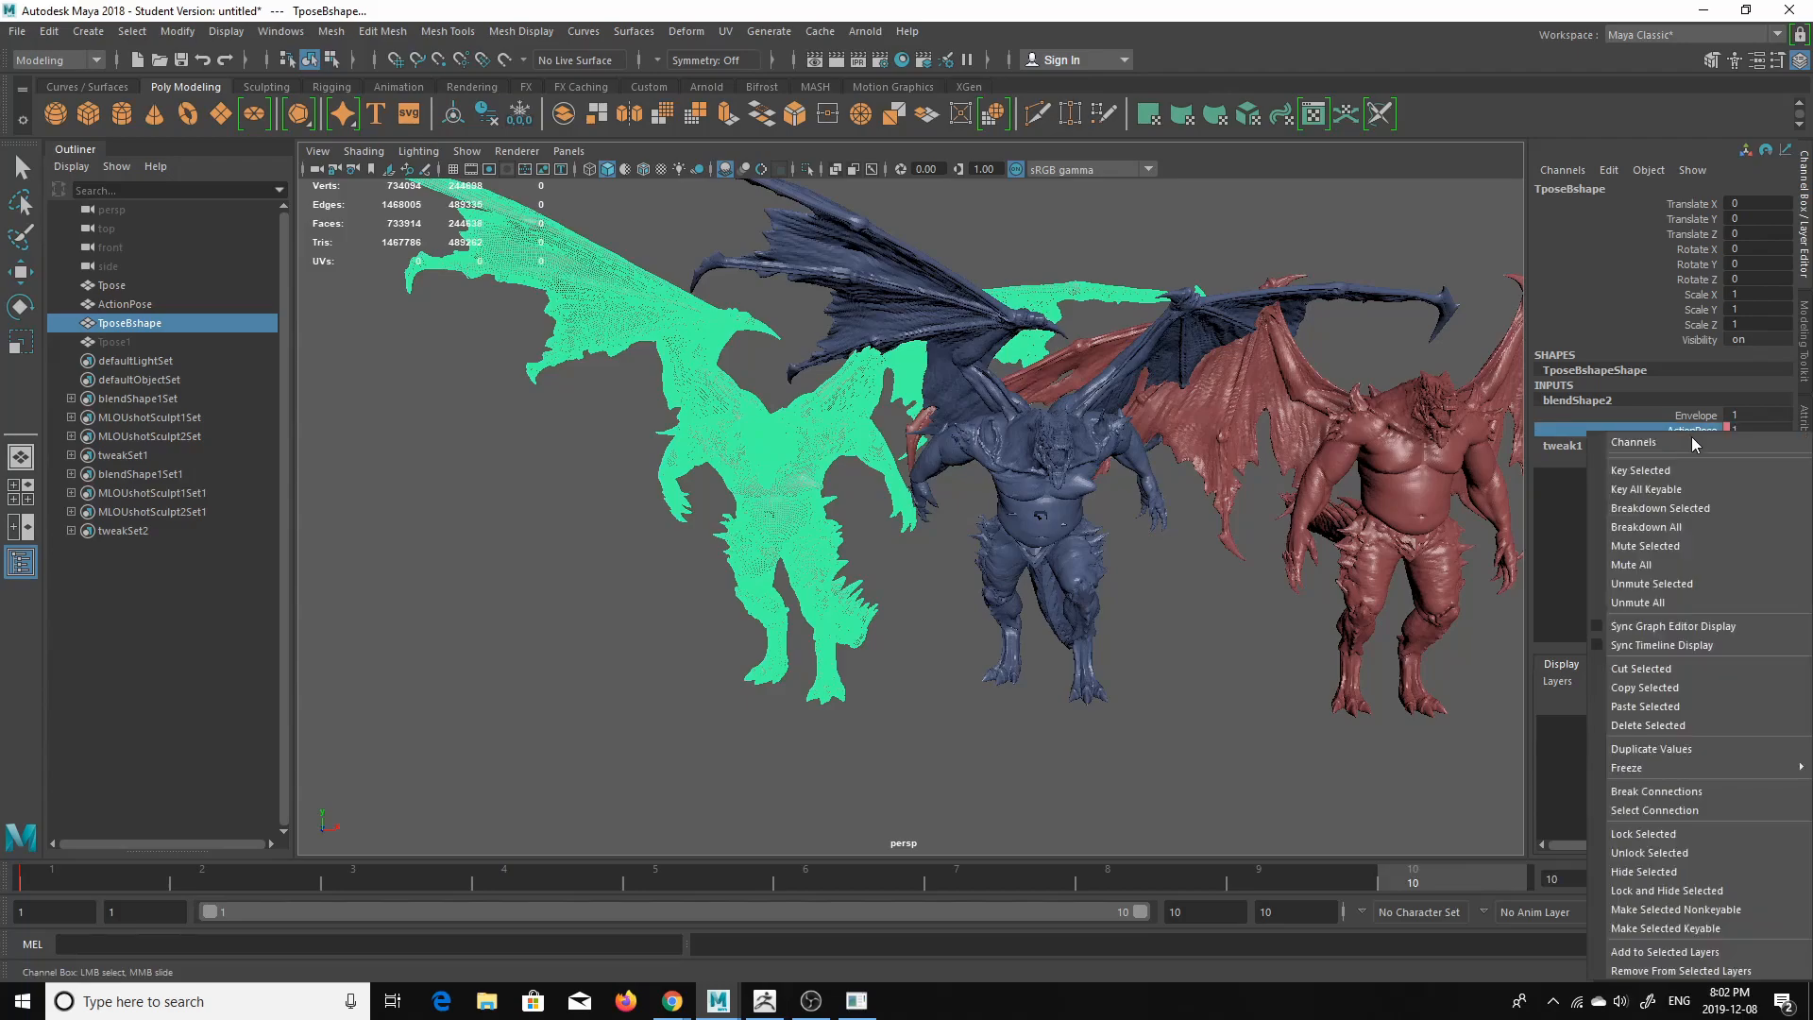
pyautogui.click(1654, 469)
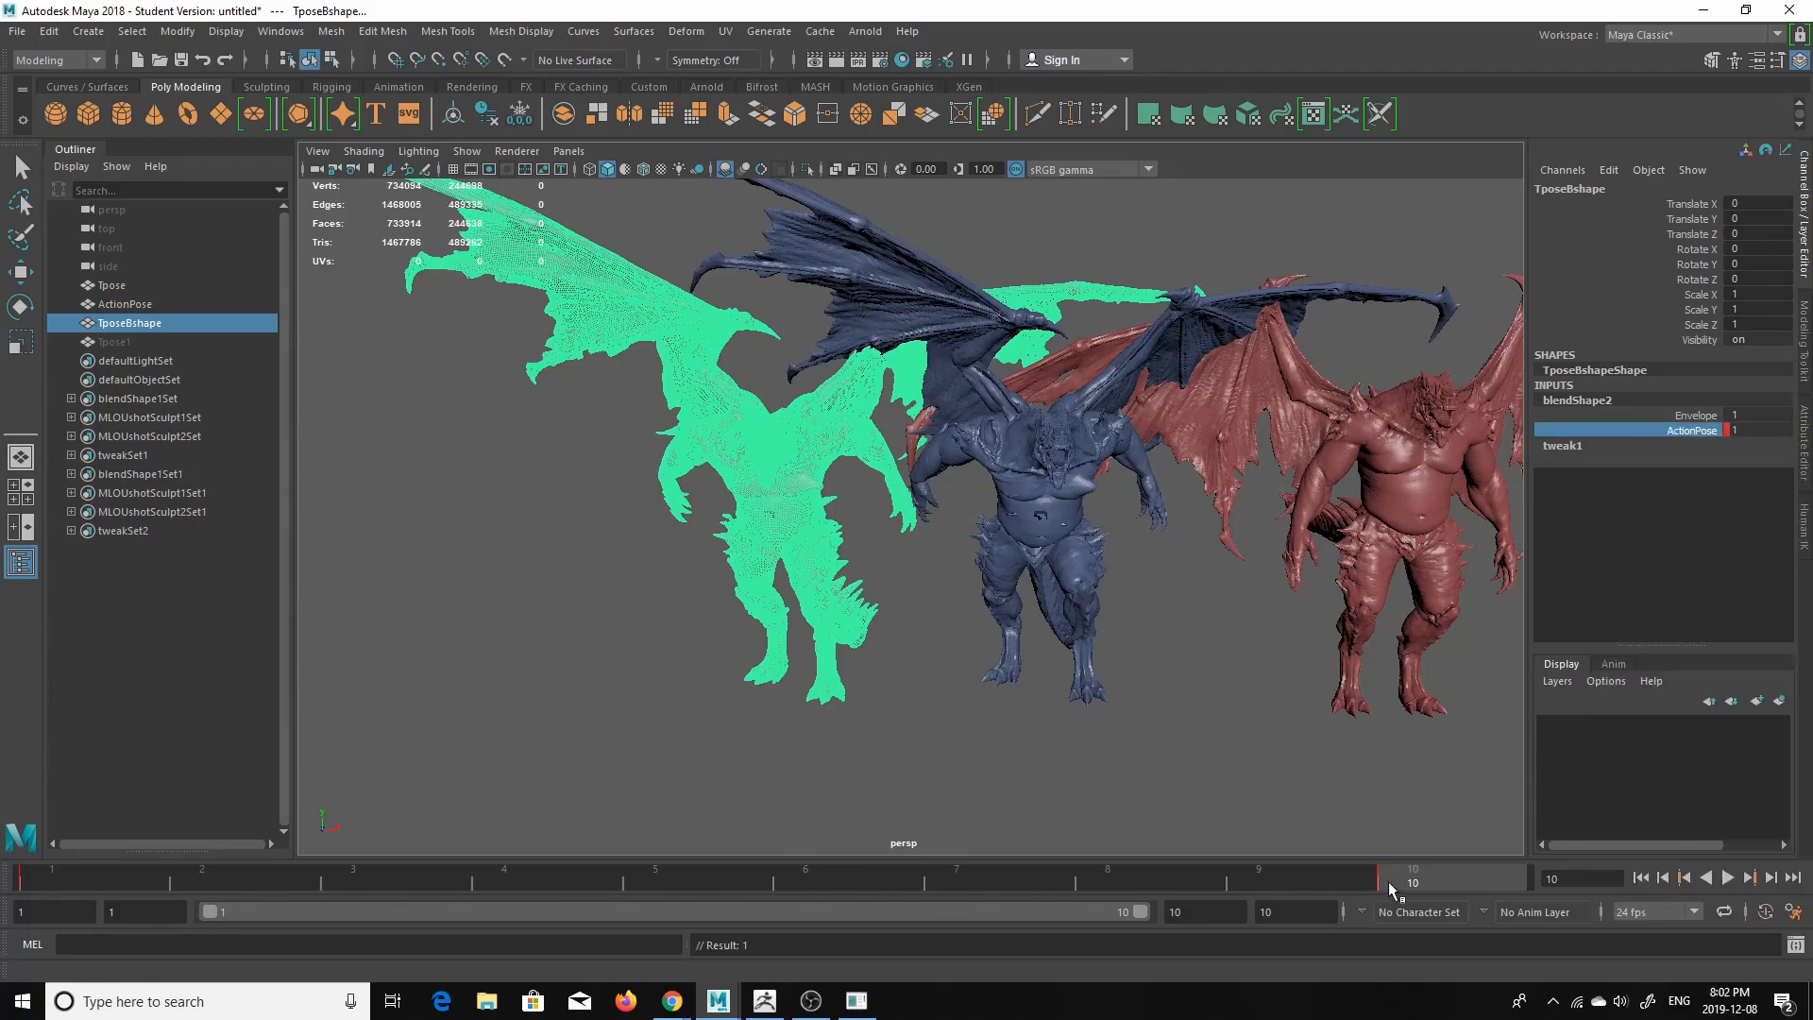
# - Isolate TposeBshape in the viewport and turn off selection highlighting
pyautogui.click(806, 170)
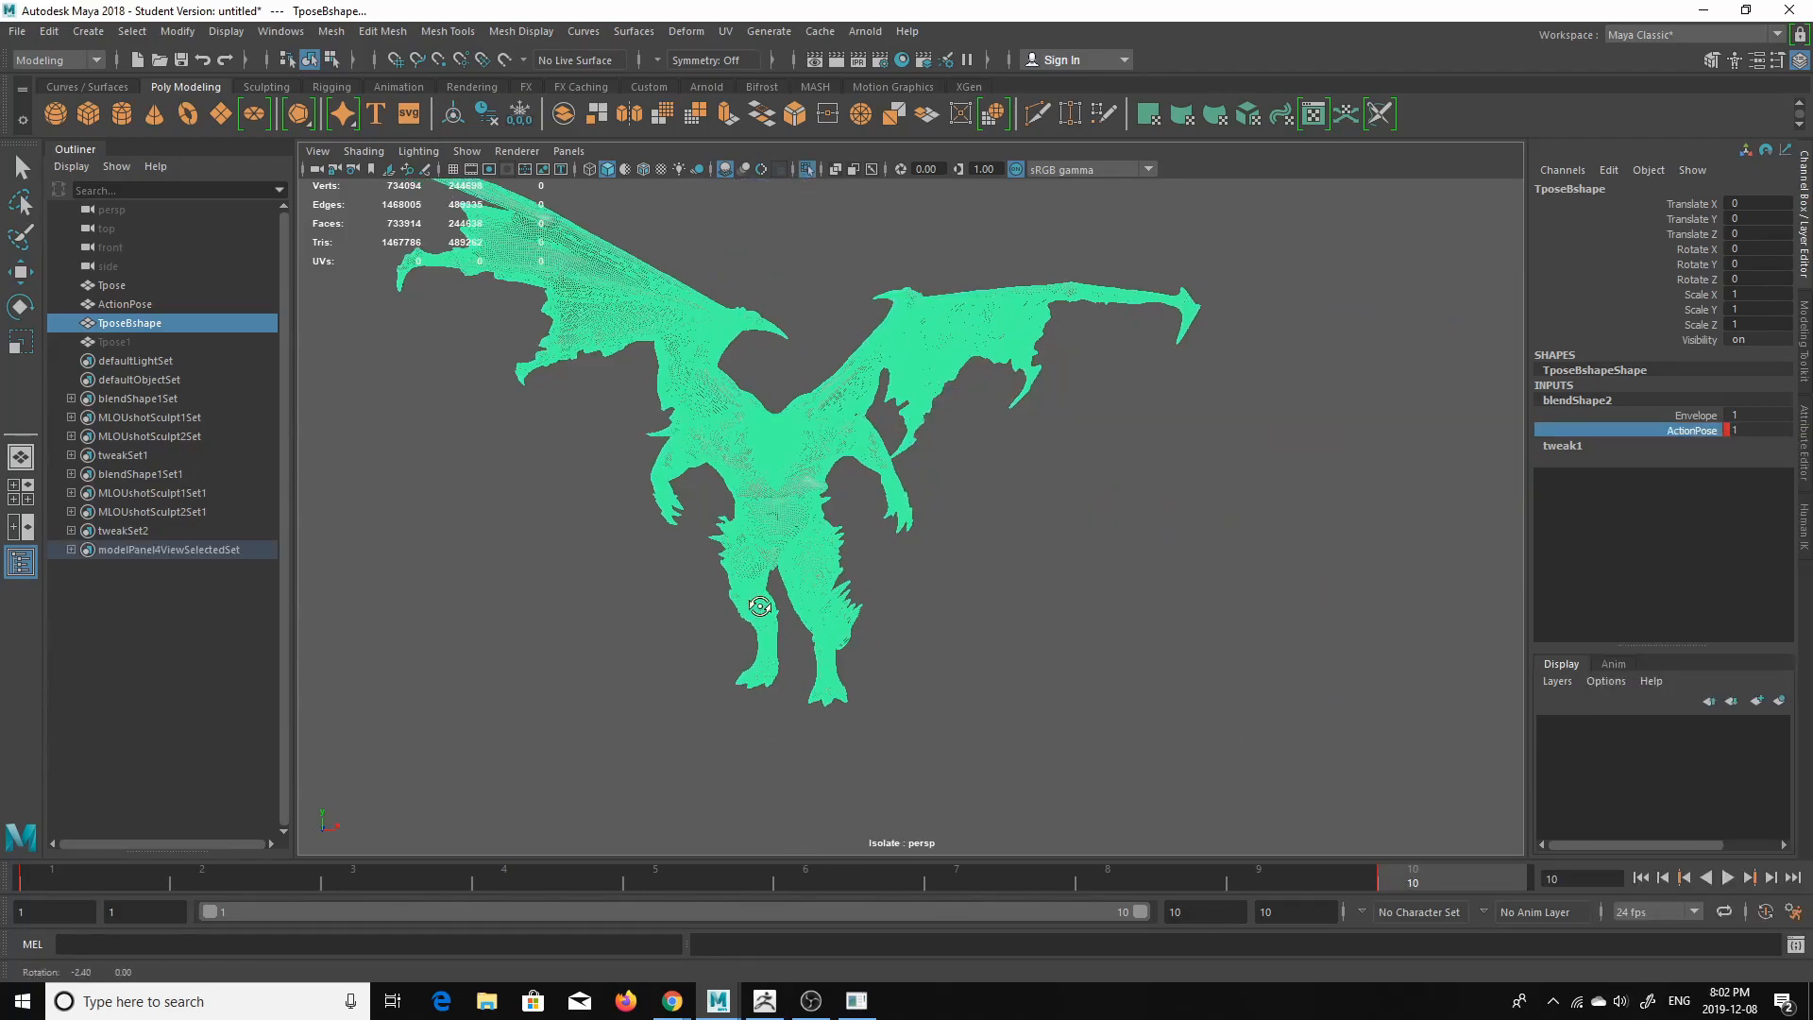
pyautogui.click(464, 151)
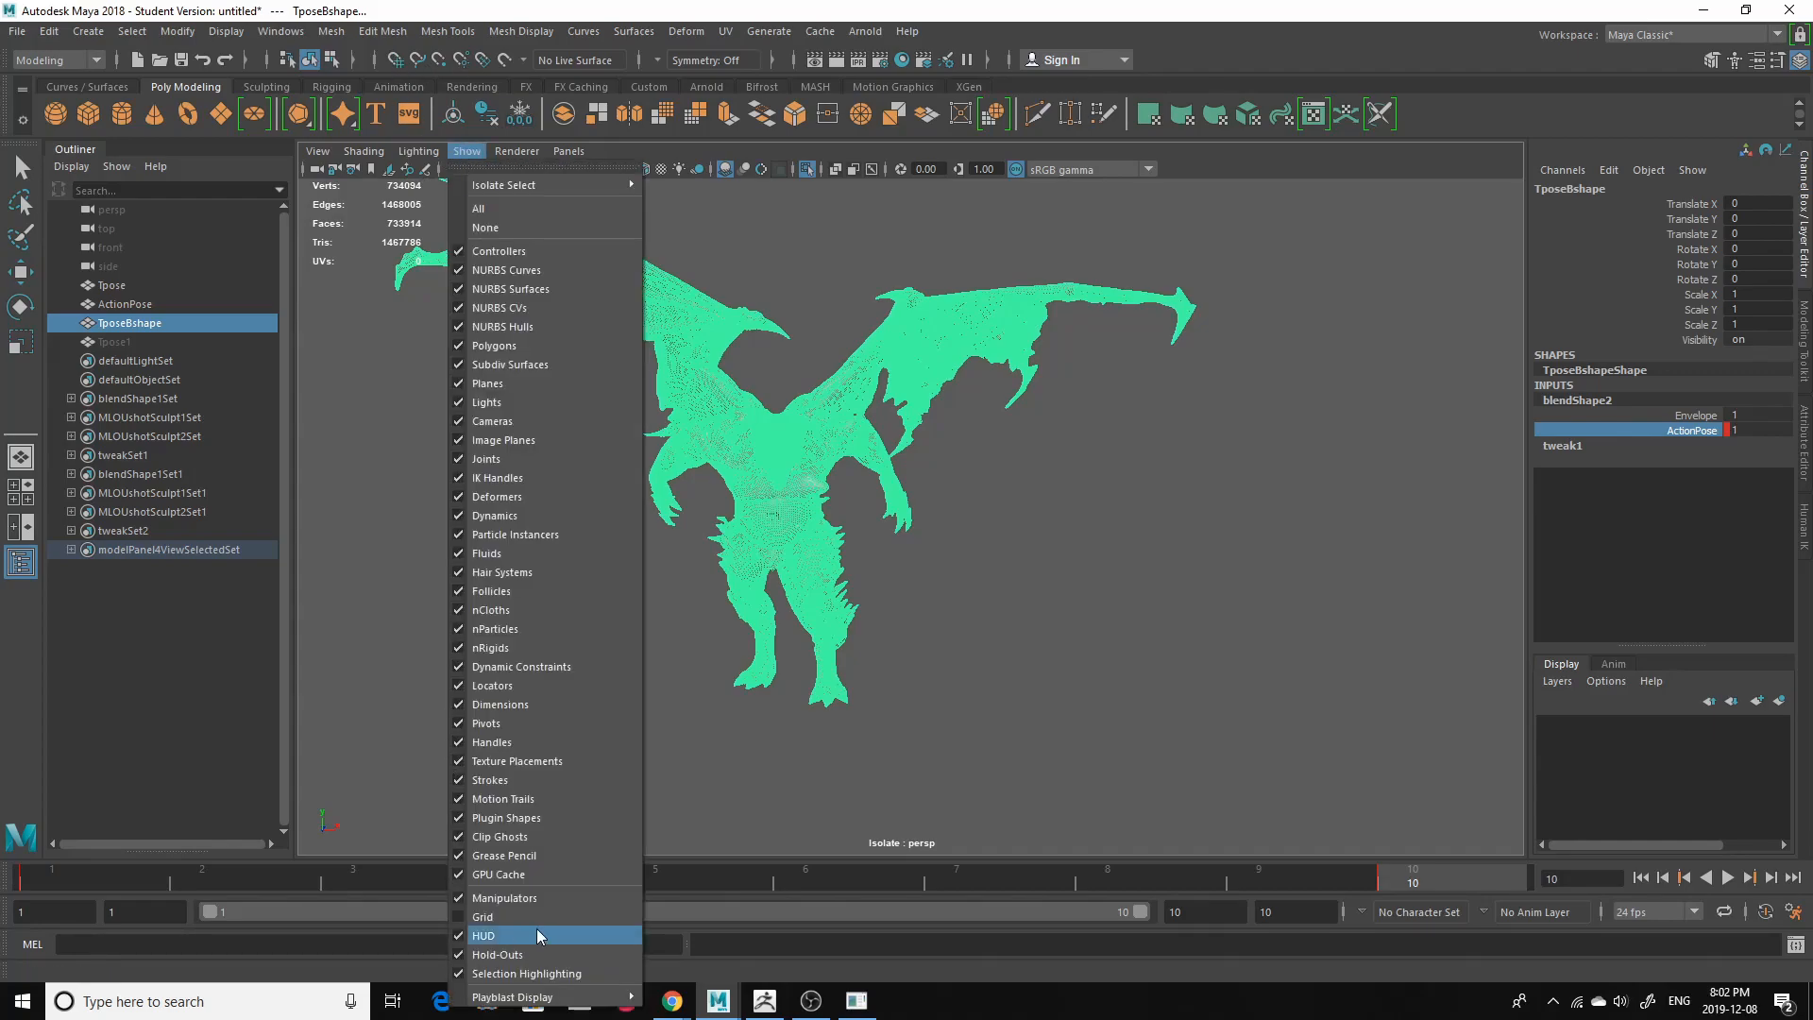
pyautogui.click(540, 974)
# - Scrub and play the TposeBshape blend between frames 1 and 10, examining the transition into the action pose from the front and side
pyautogui.moveTo(1124, 882); pyautogui.dragTo(1407, 802)
pyautogui.keyDown('alt'); pyautogui.moveTo(1184, 642); pyautogui.dragTo(959, 642); pyautogui.keyUp('alt')
pyautogui.hotkey('alt', 'v')
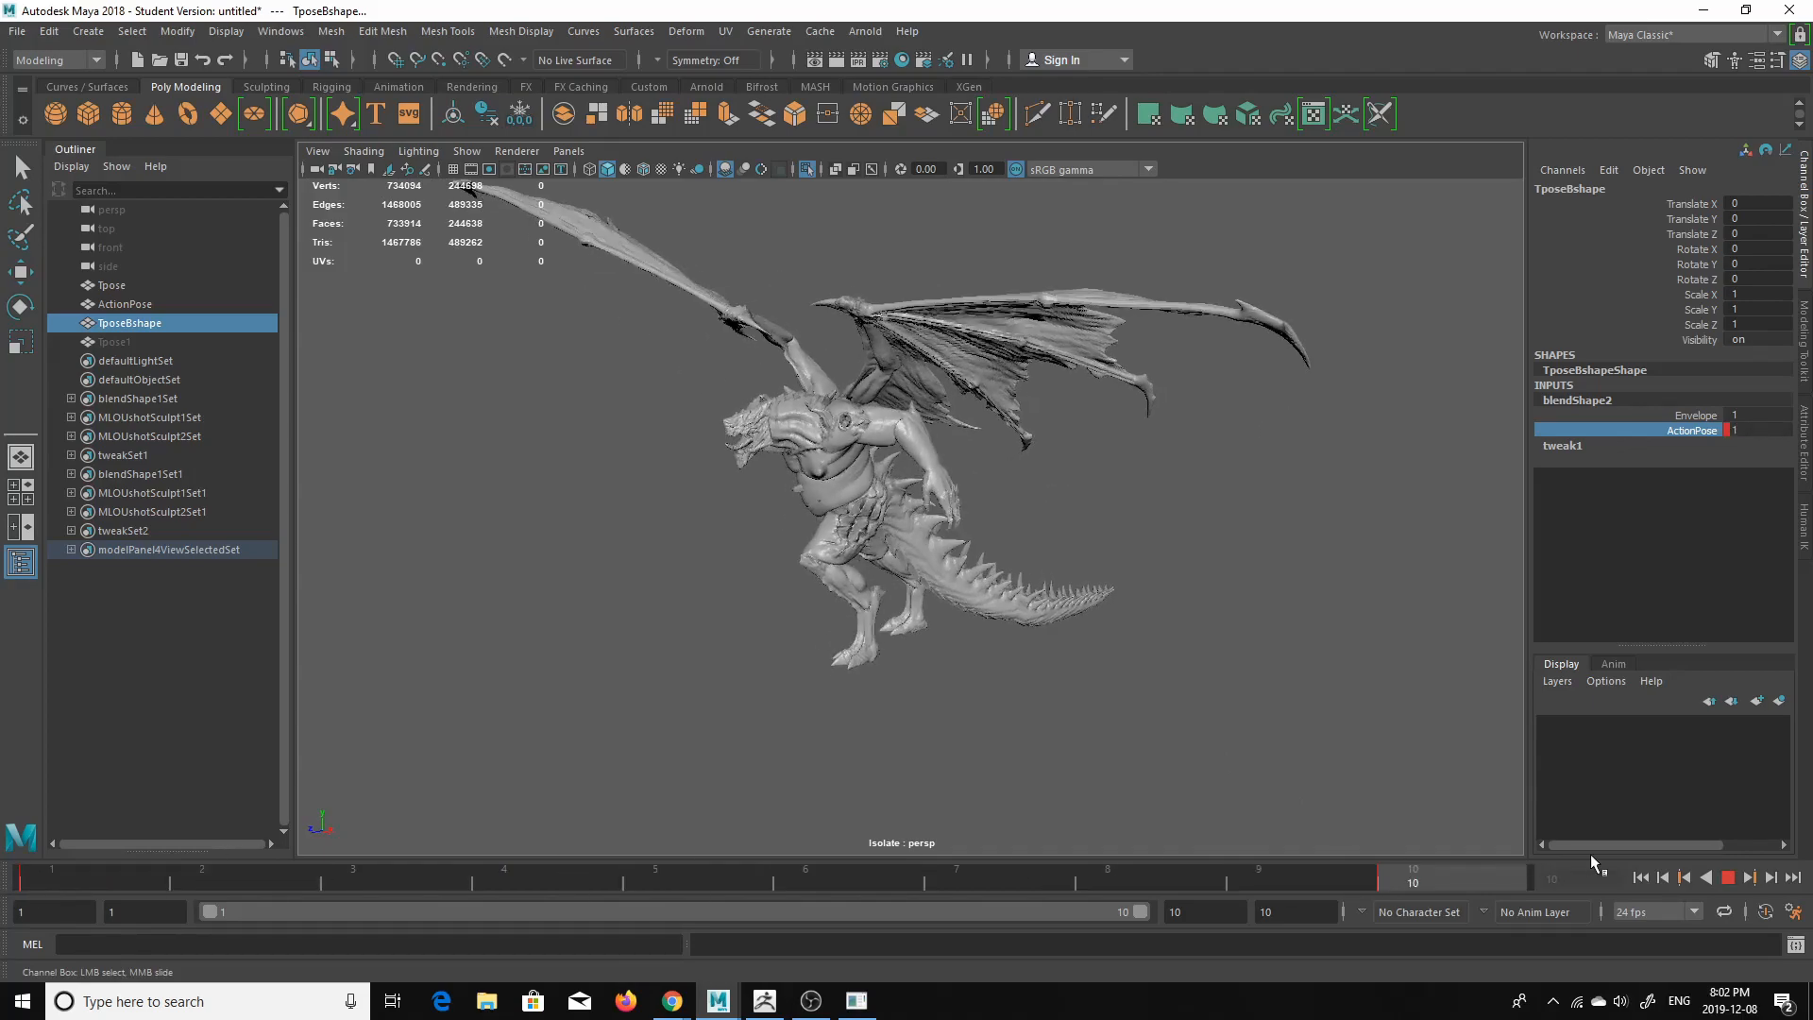
pyautogui.hotkey('alt', 'v')
pyautogui.keyDown('alt'); pyautogui.moveTo(809, 732); pyautogui.dragTo(1094, 632); pyautogui.keyUp('alt')
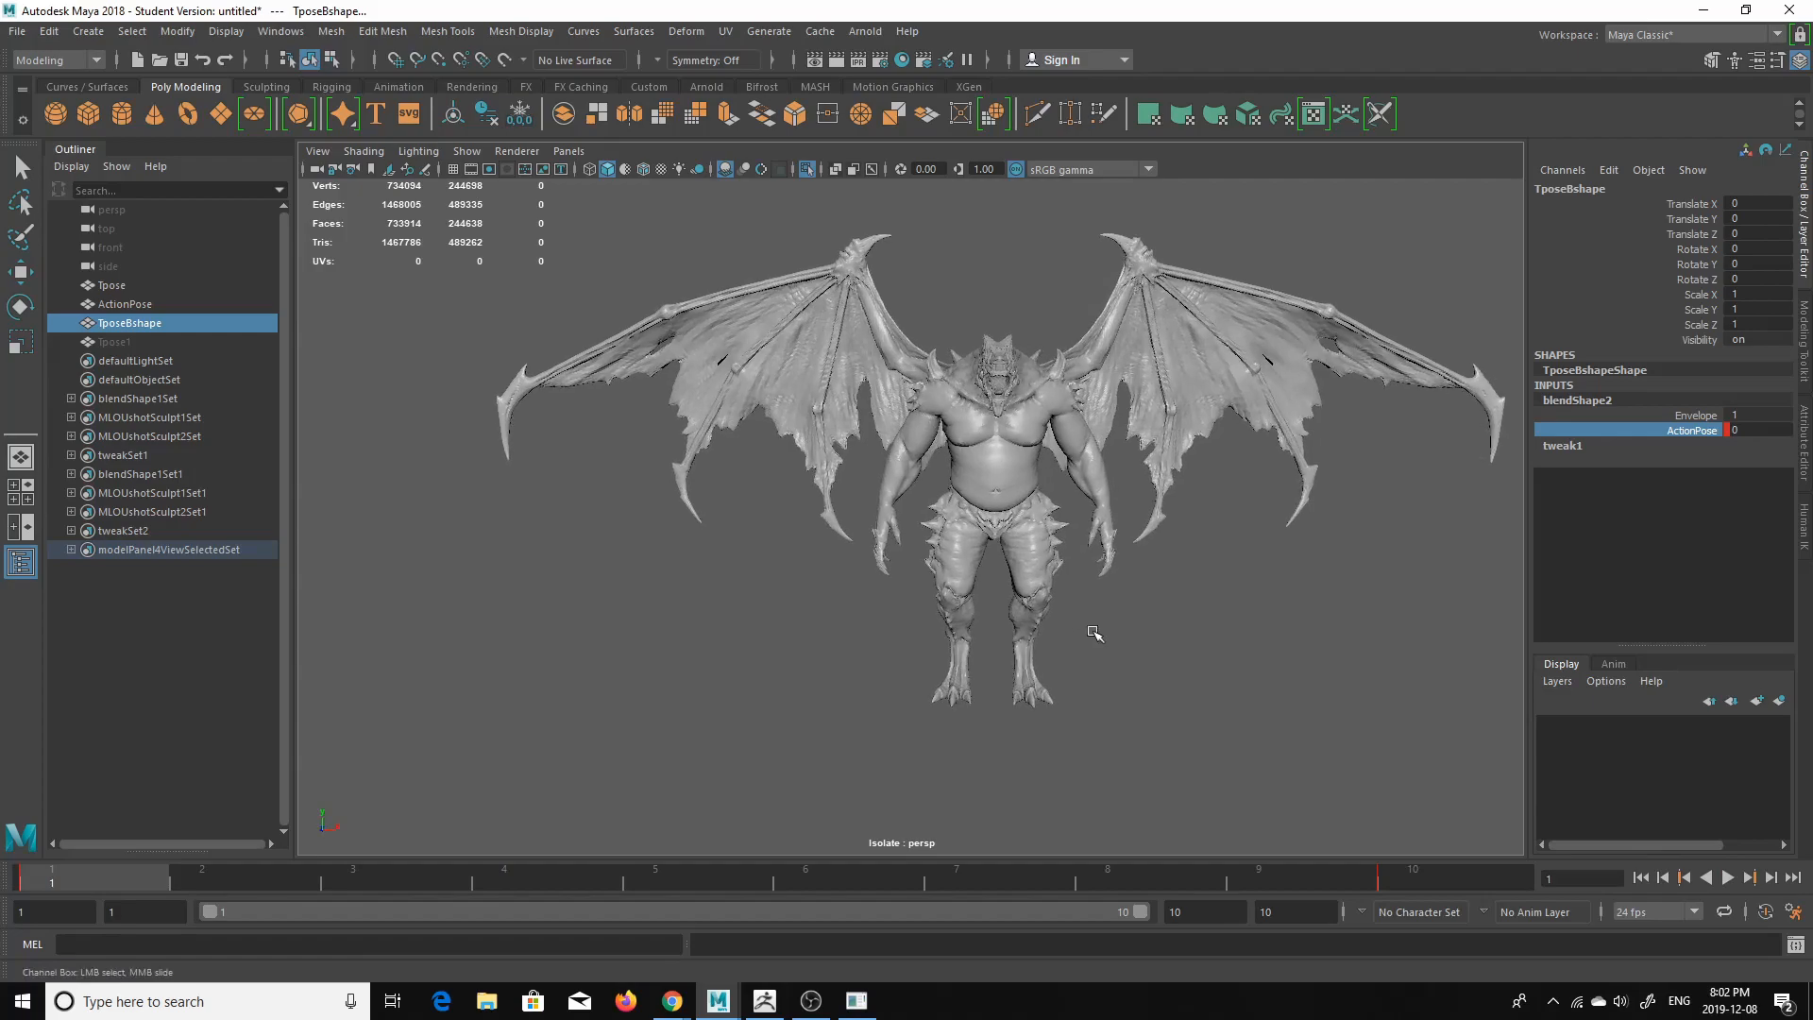
pyautogui.keyDown('alt'); pyautogui.moveTo(1087, 631); pyautogui.dragTo(995, 657, button='middle'); pyautogui.keyUp('alt')
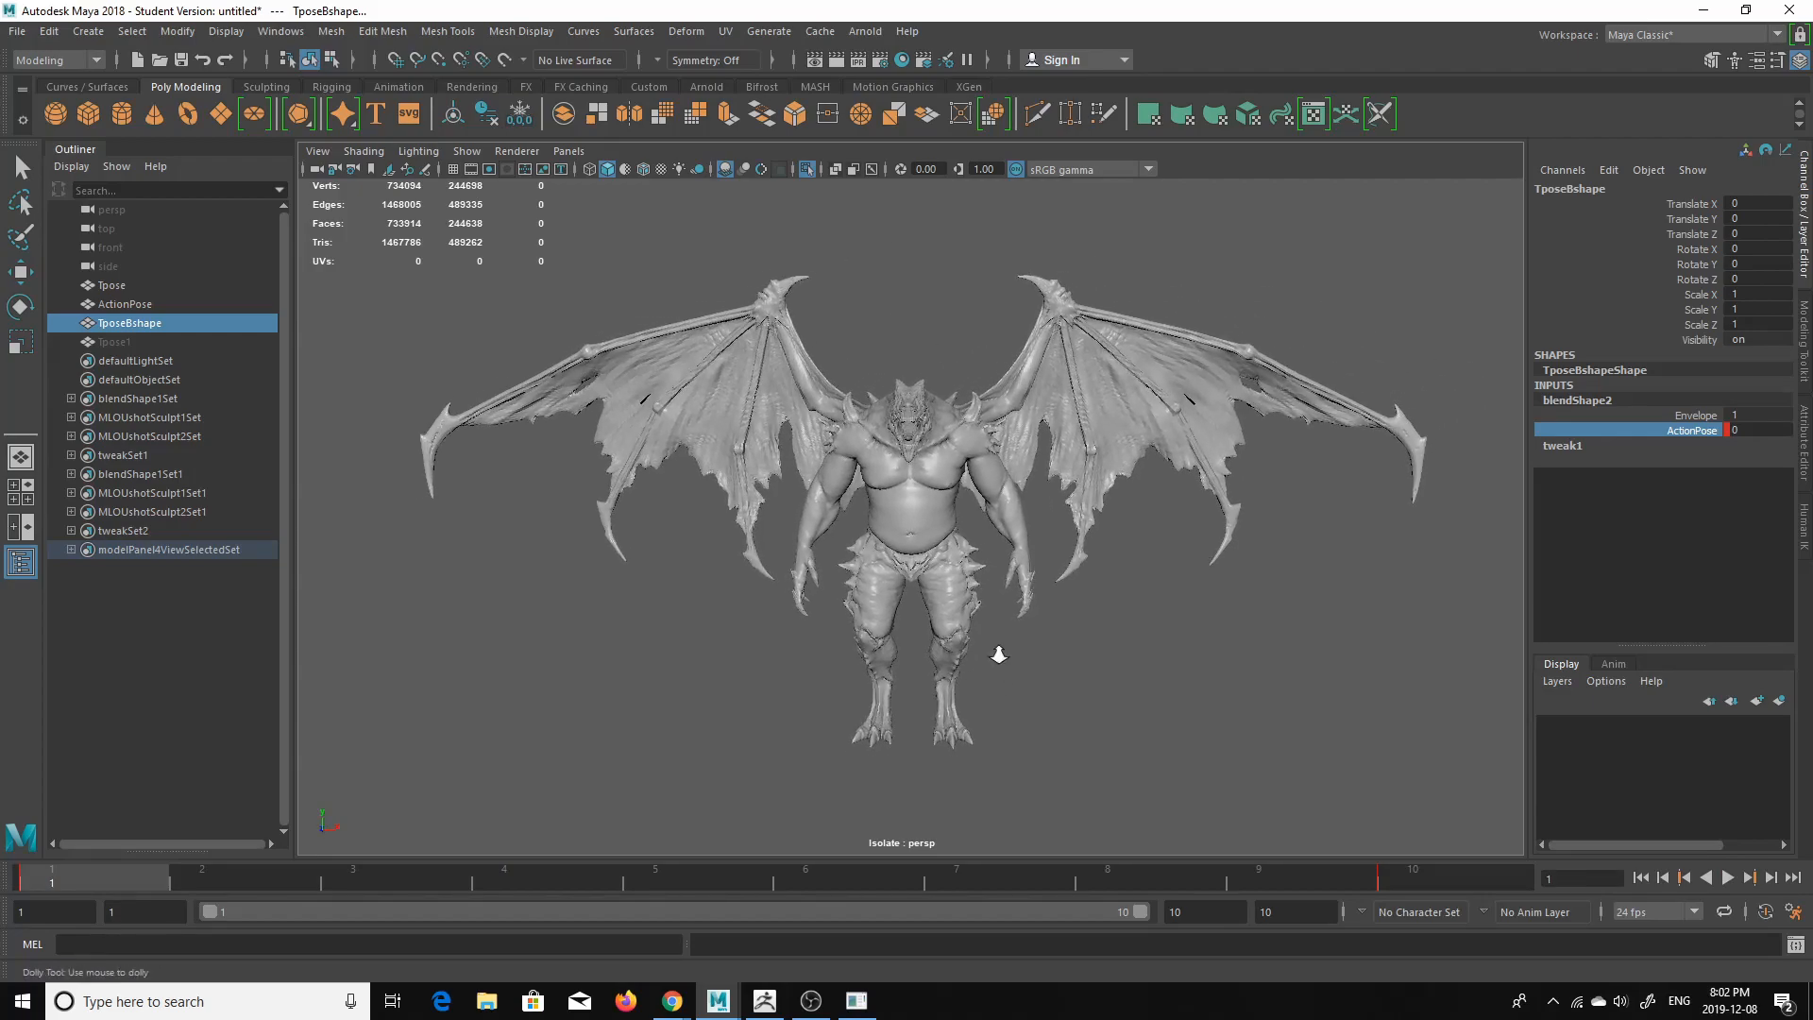
pyautogui.keyDown('alt'); pyautogui.moveTo(995, 657); pyautogui.dragTo(1027, 656, button='right'); pyautogui.keyUp('alt')
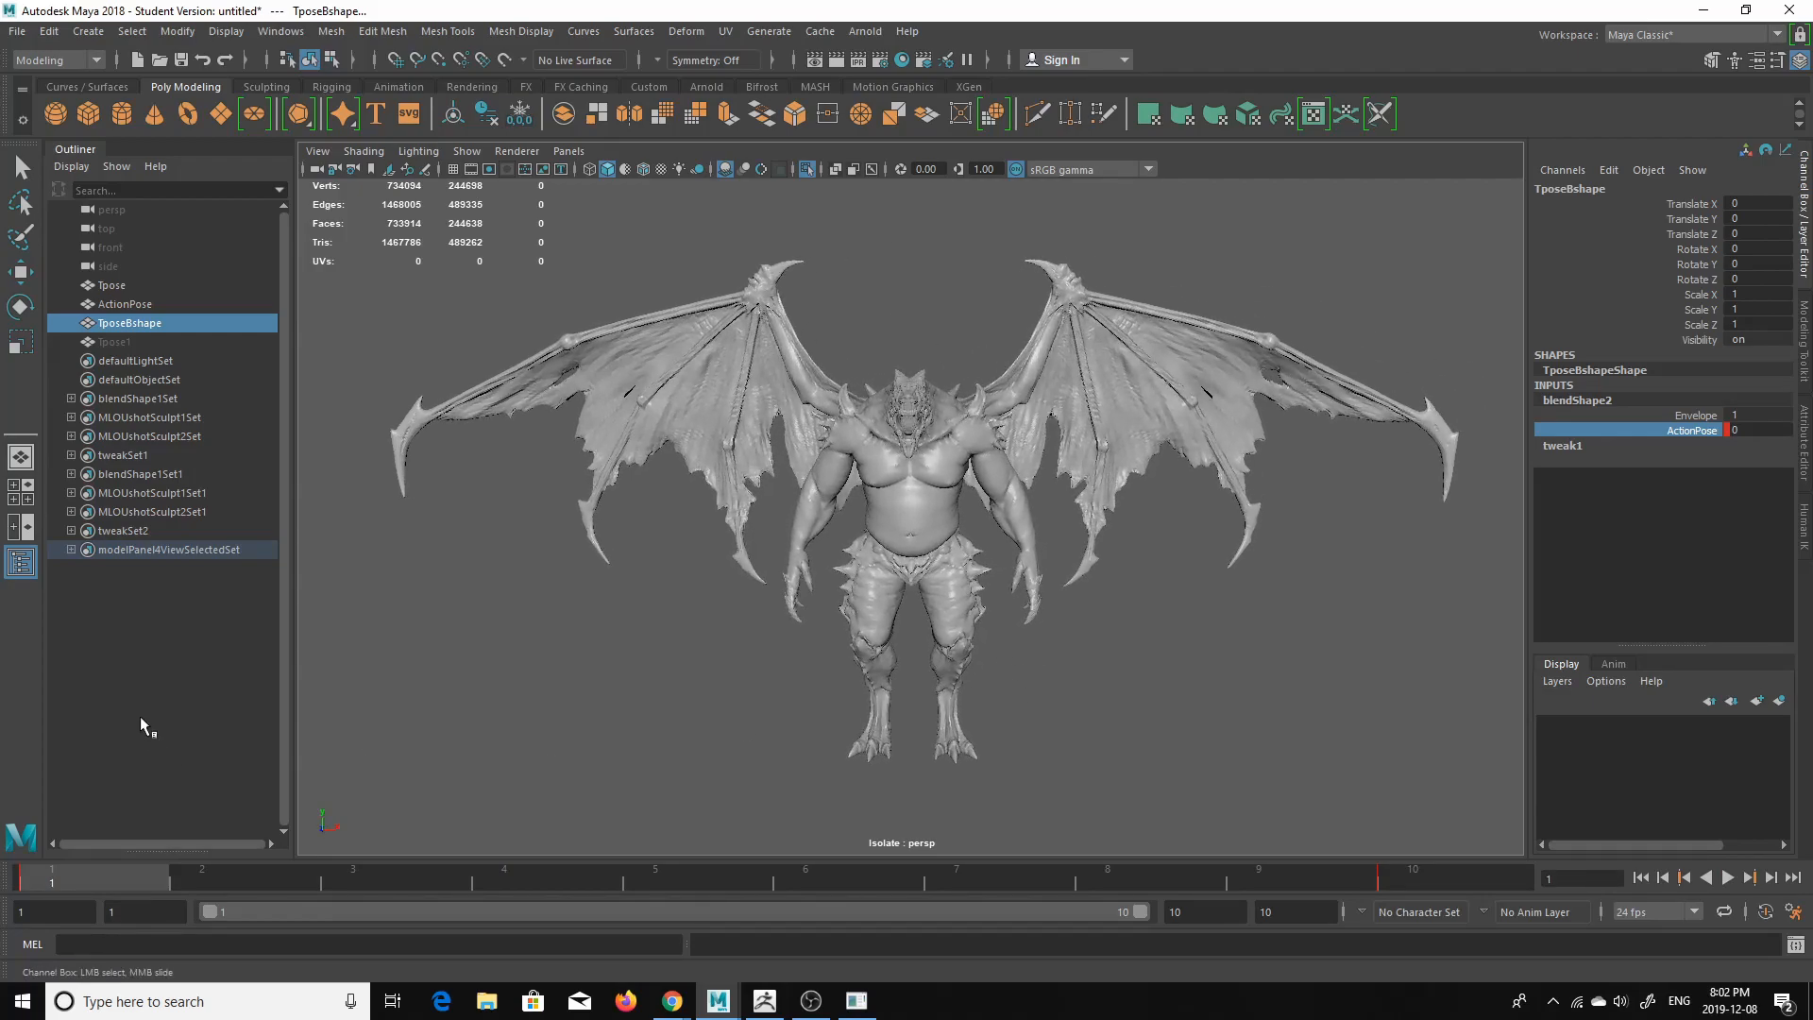
pyautogui.hotkey('alt', 'v')
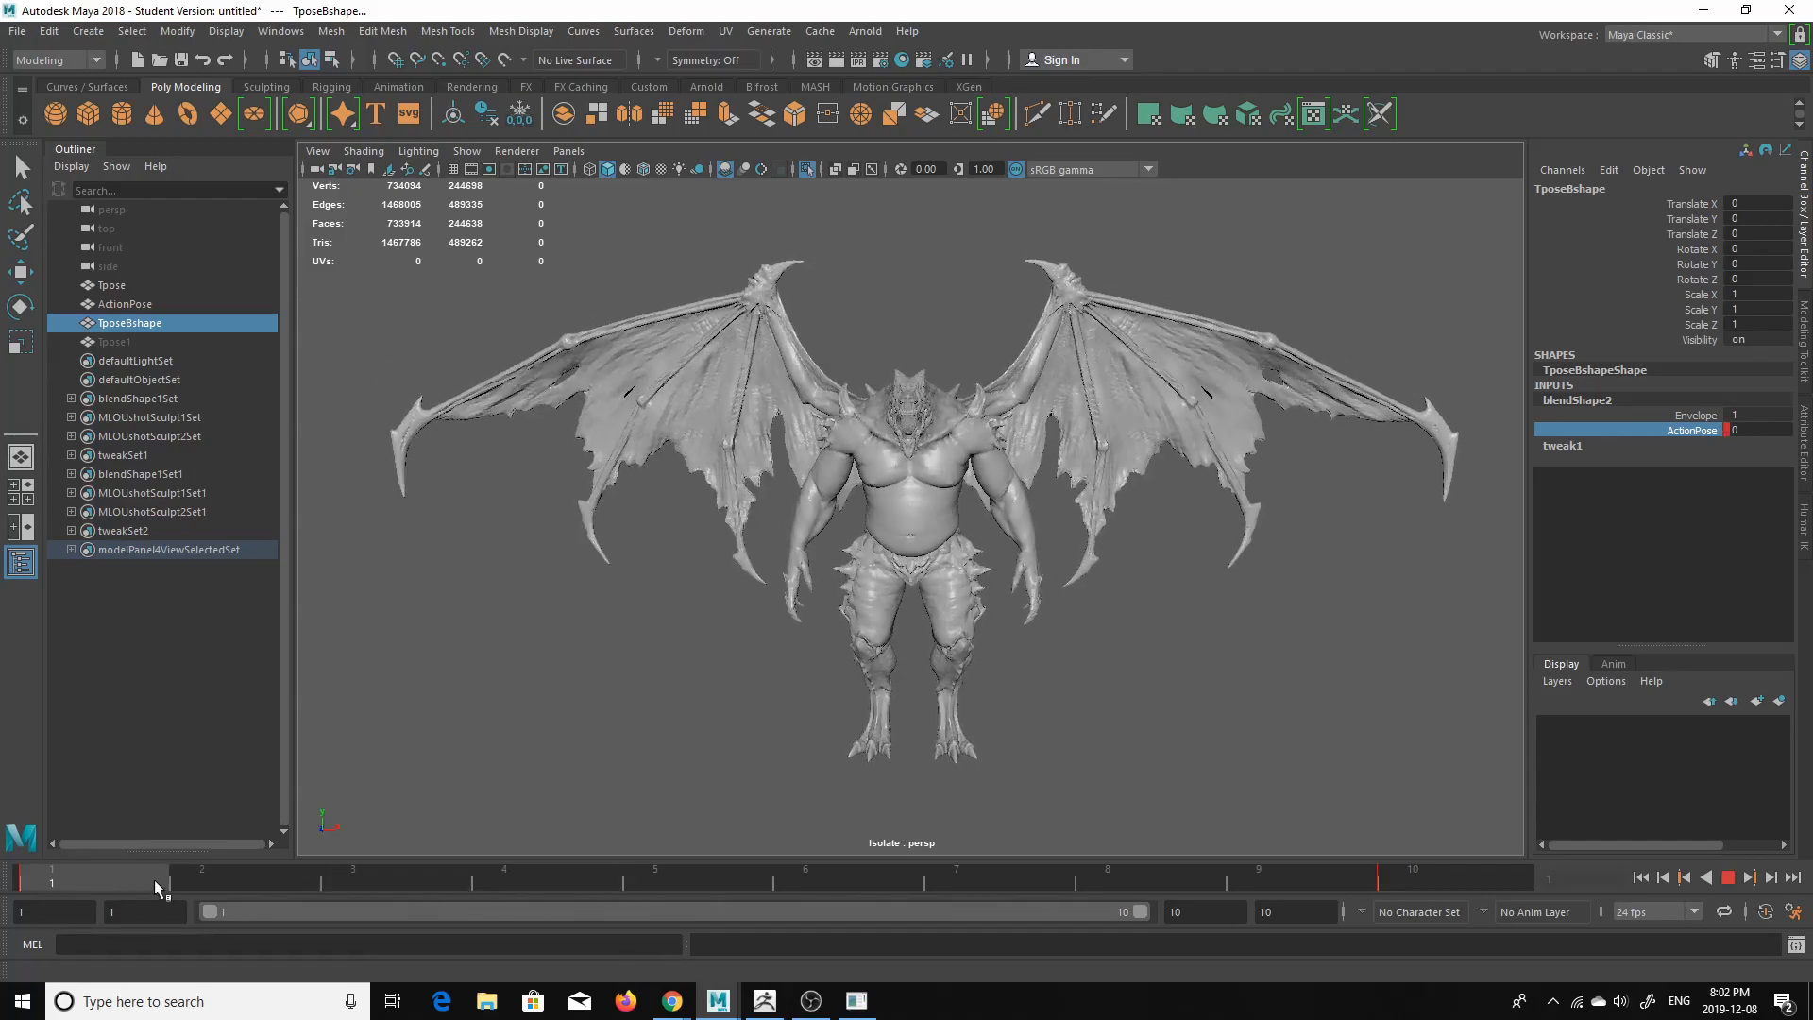
pyautogui.hotkey('alt', 'v')
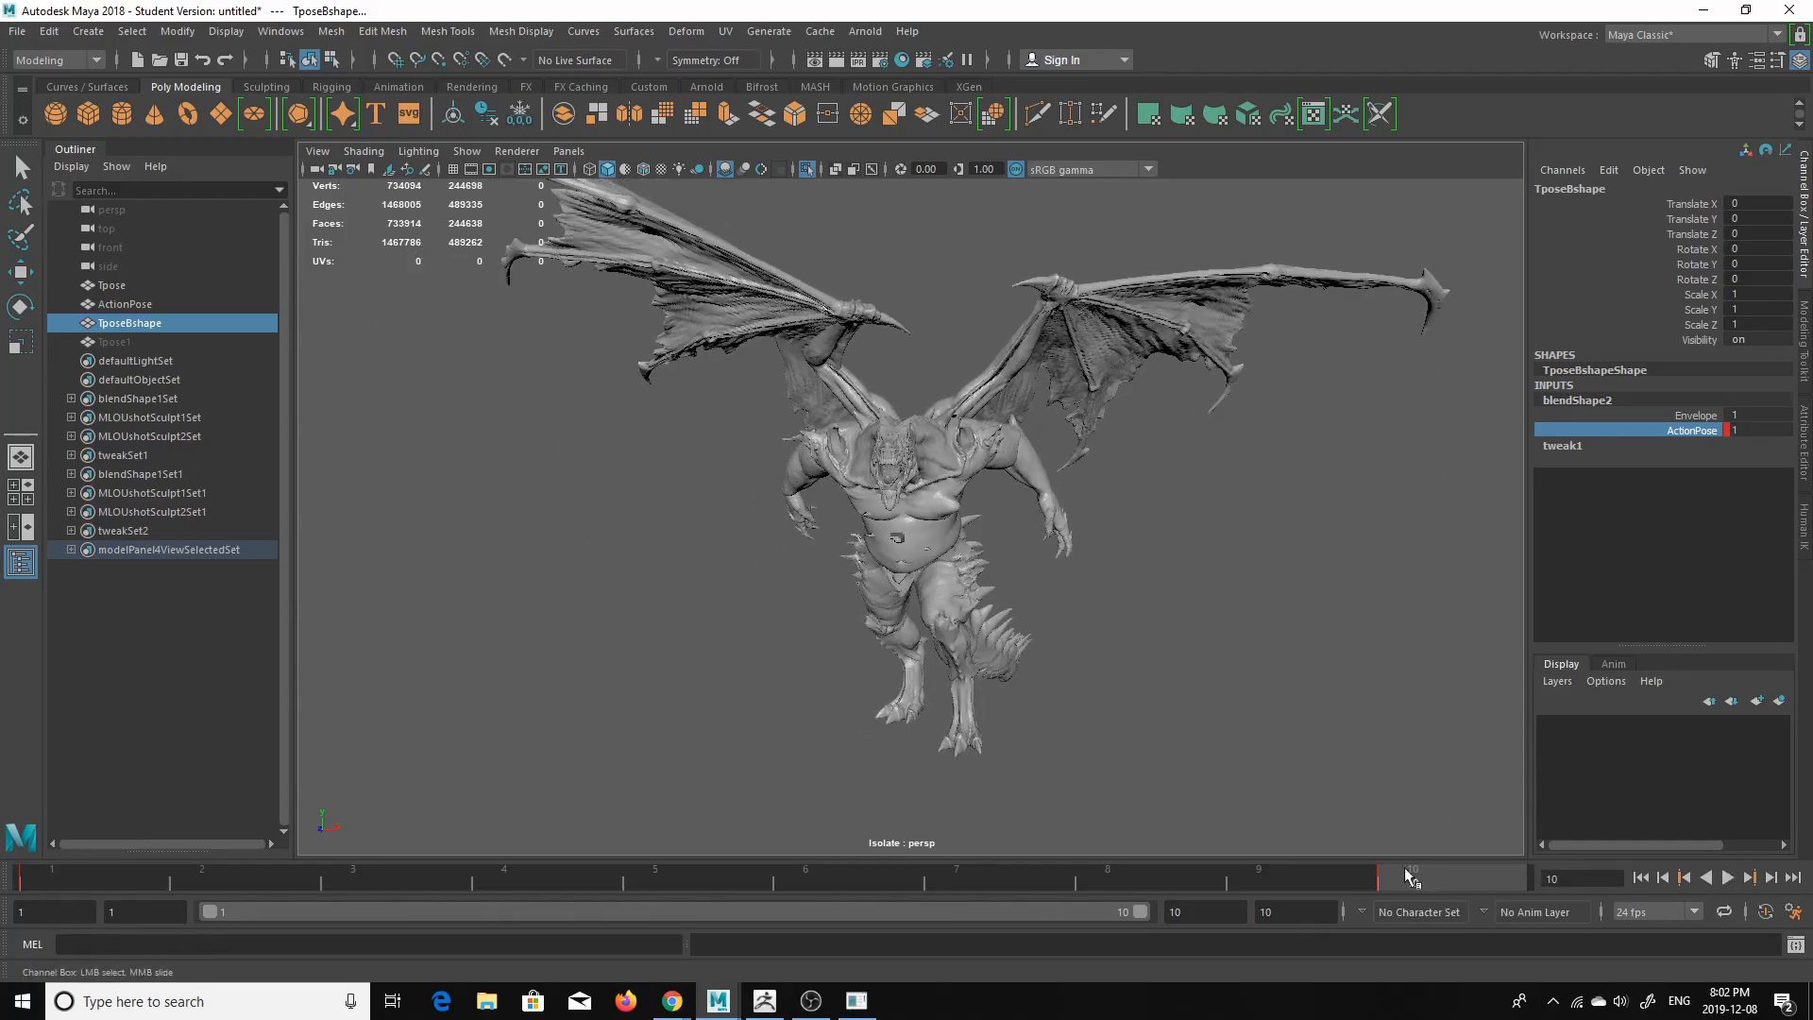
pyautogui.keyDown('alt'); pyautogui.moveTo(1326, 748); pyautogui.dragTo(1006, 611); pyautogui.keyUp('alt')
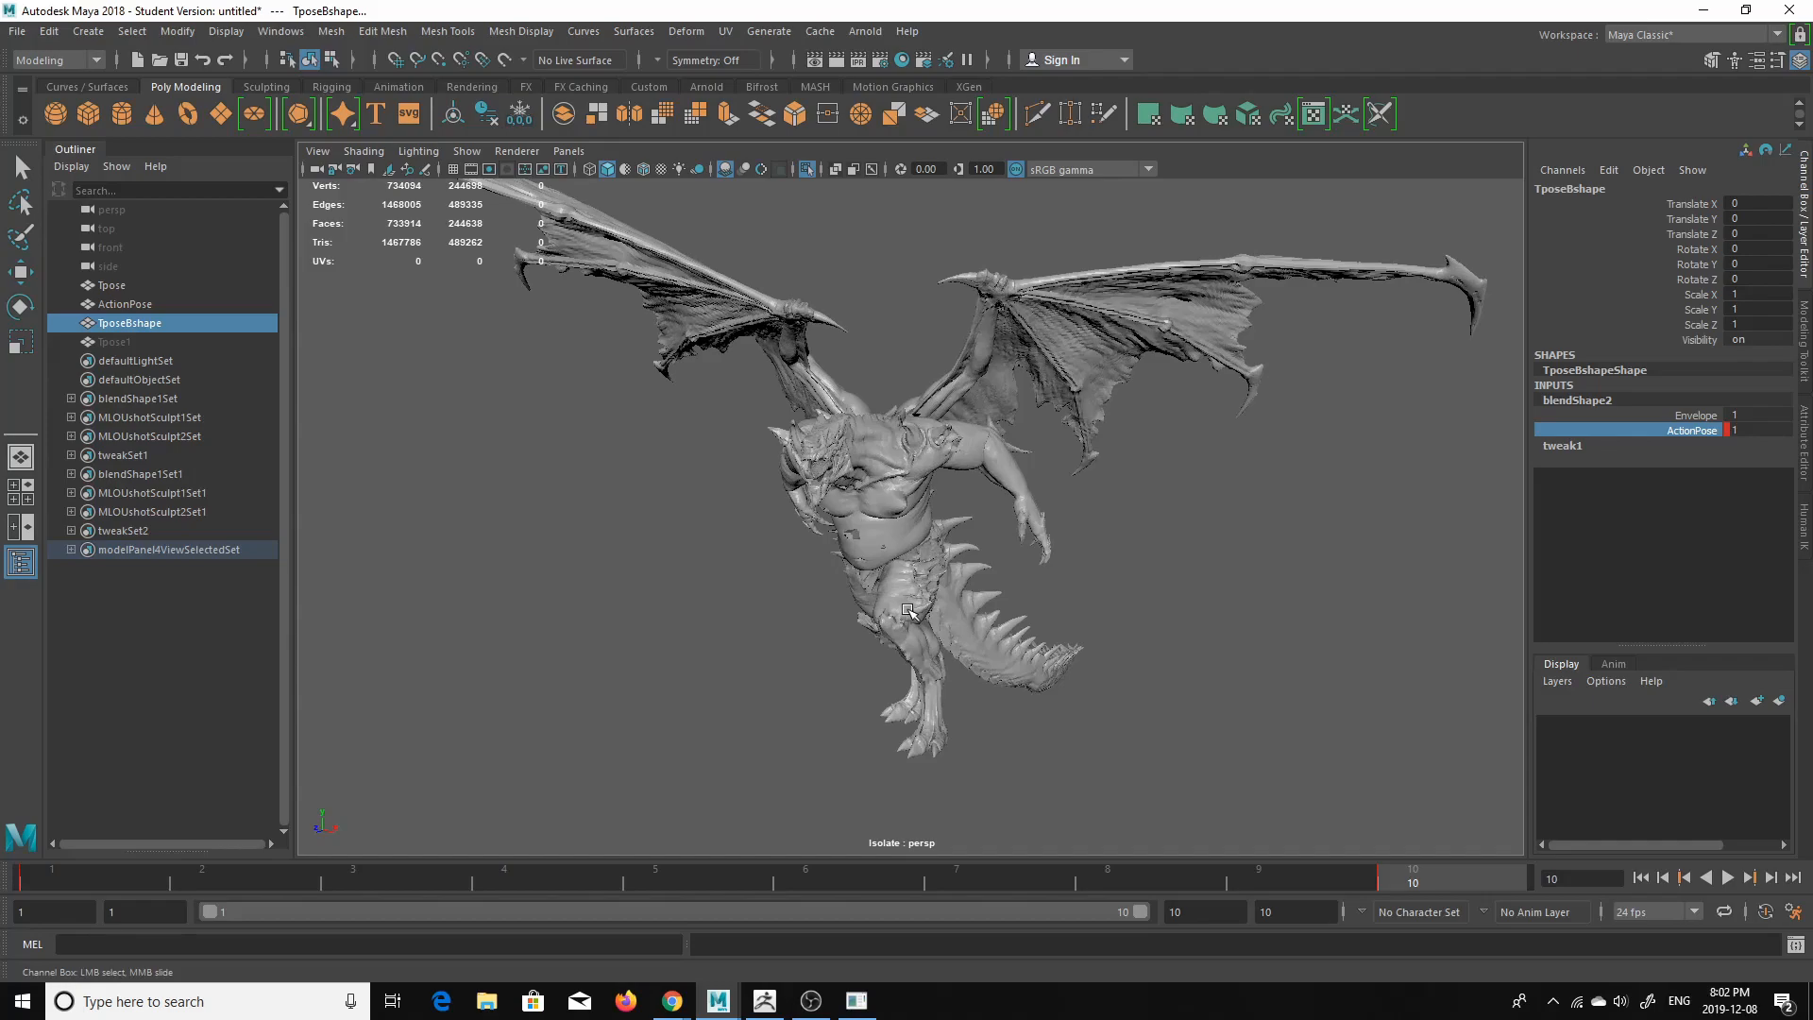
# - Export the selected TposeBshape as an Alembic cache for frames 1 to 10, overwriting PoseFix_001.abc in the ZB&MushPoseVideo folder
pyautogui.press('w')
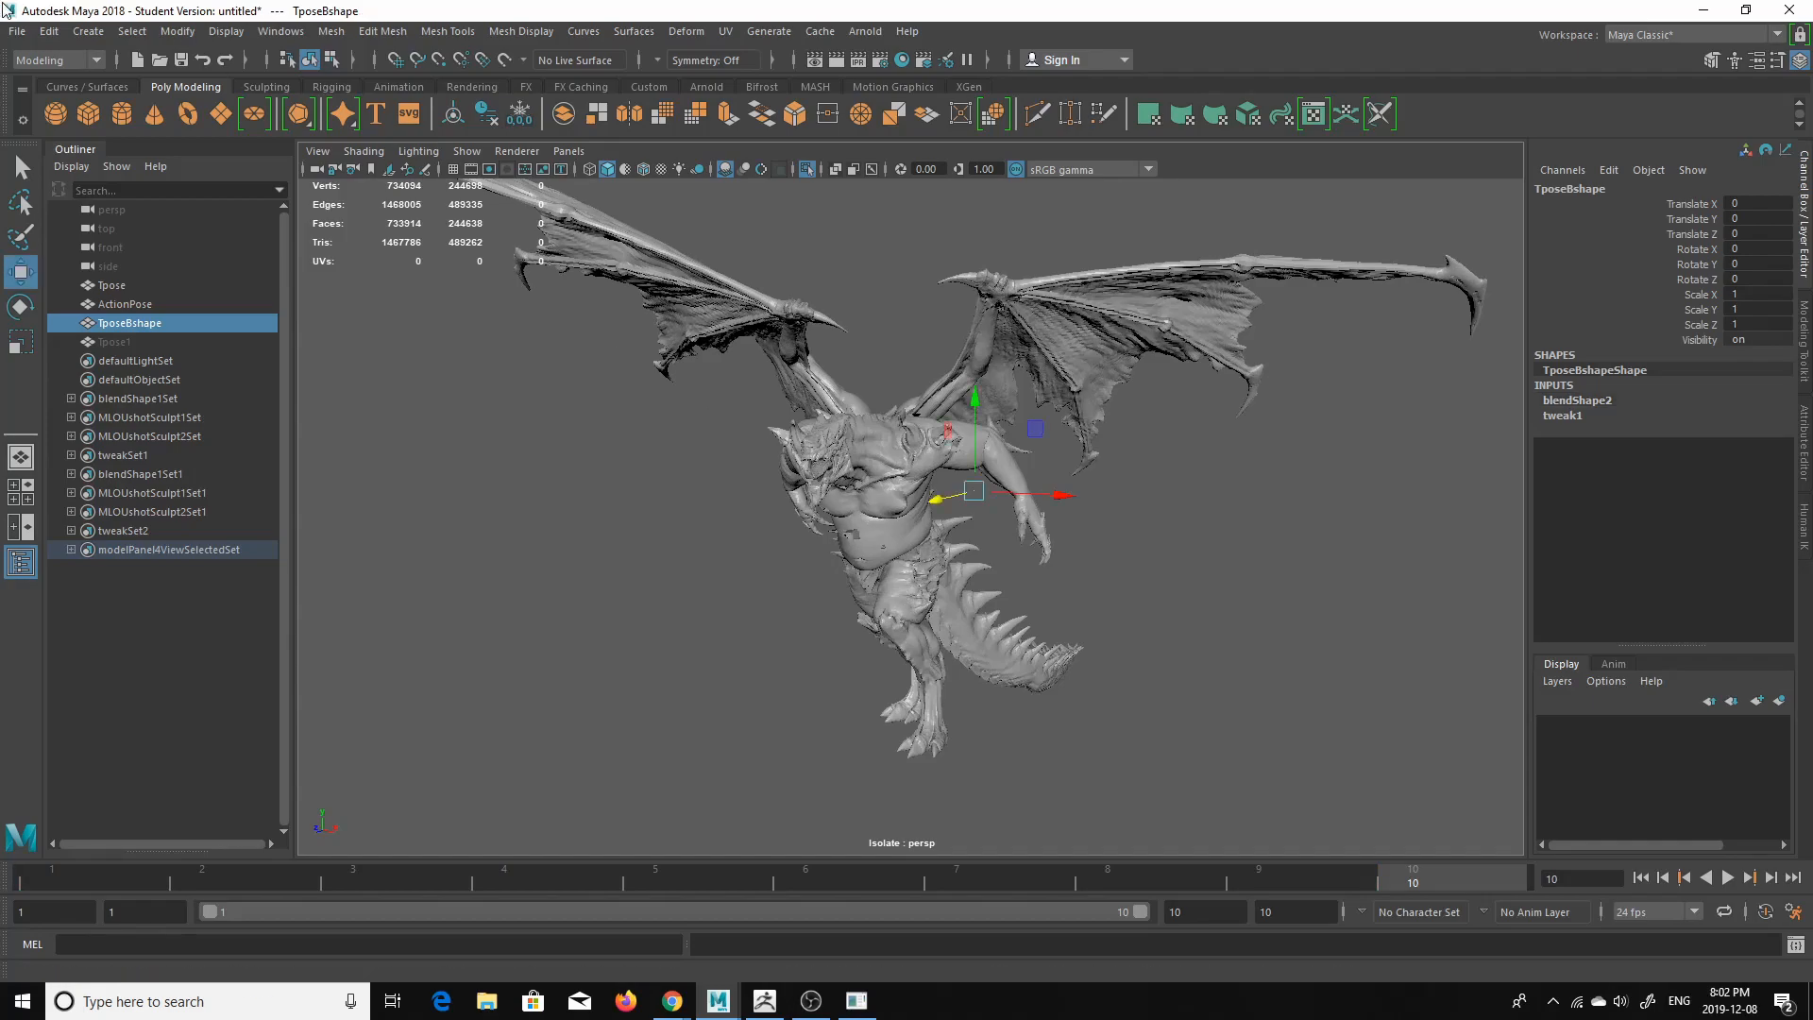
pyautogui.click(817, 34)
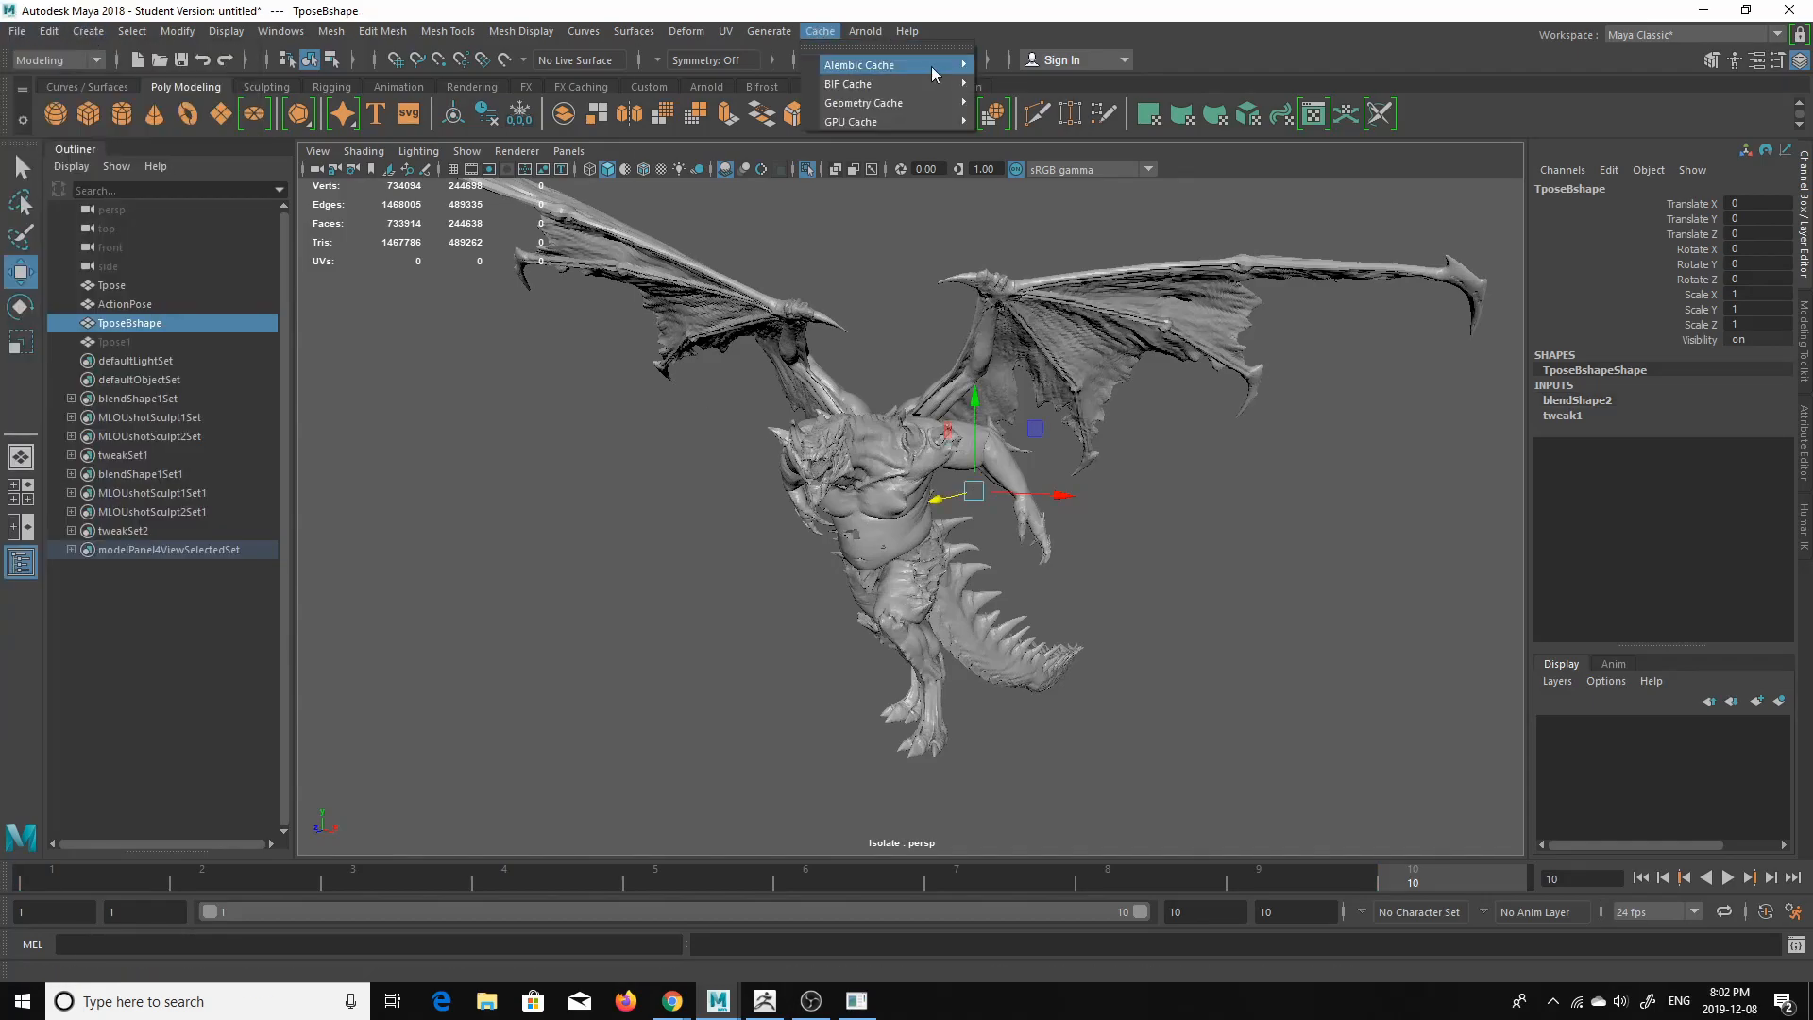
pyautogui.moveTo(935, 71)
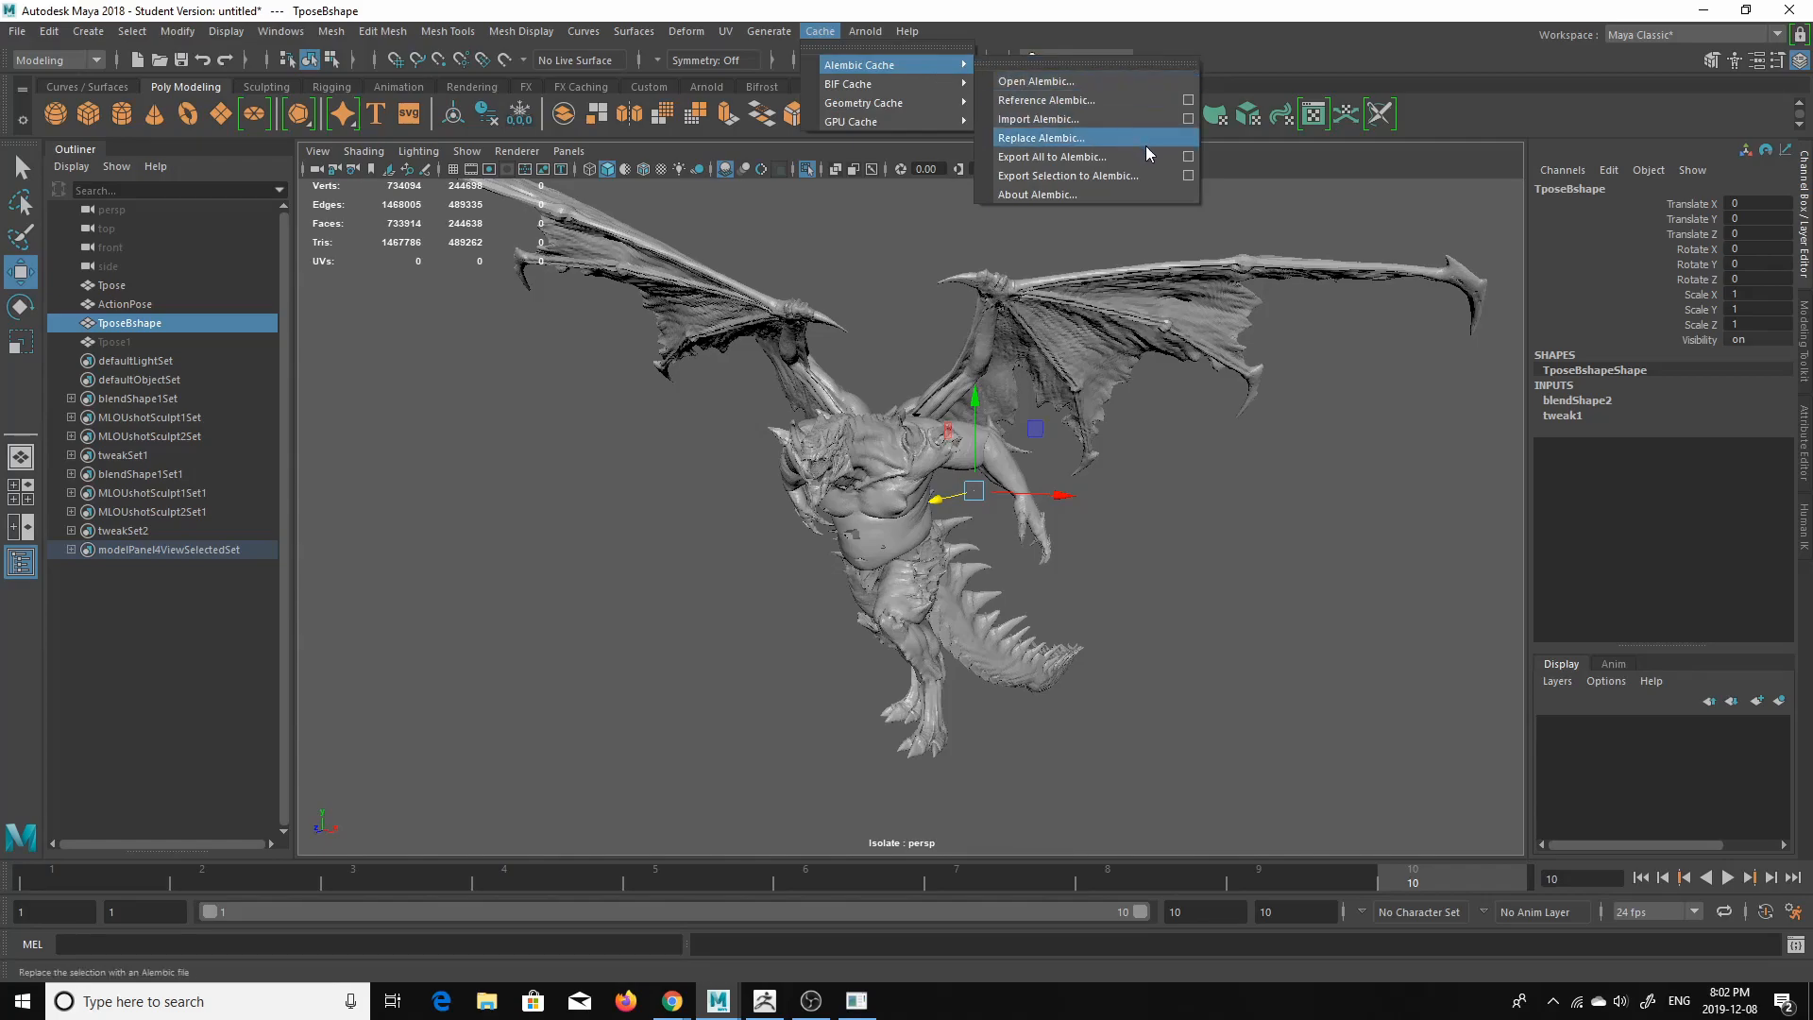
pyautogui.click(1120, 177)
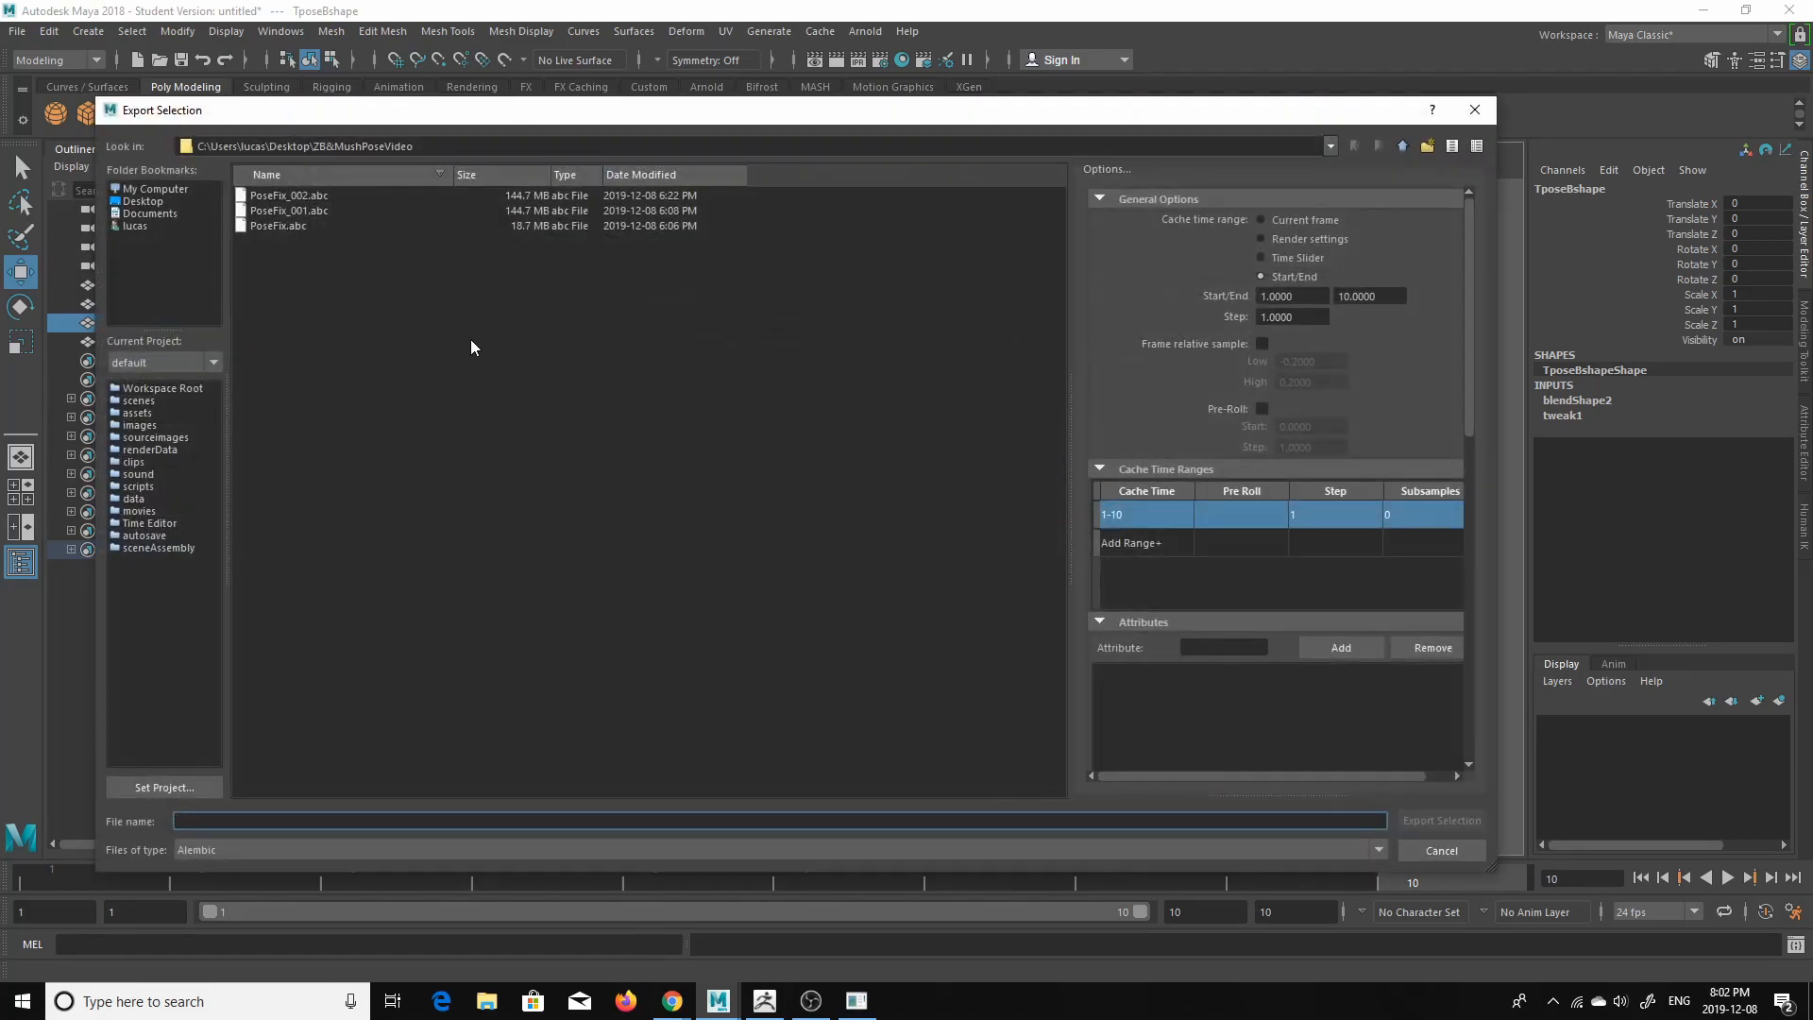
pyautogui.click(315, 196)
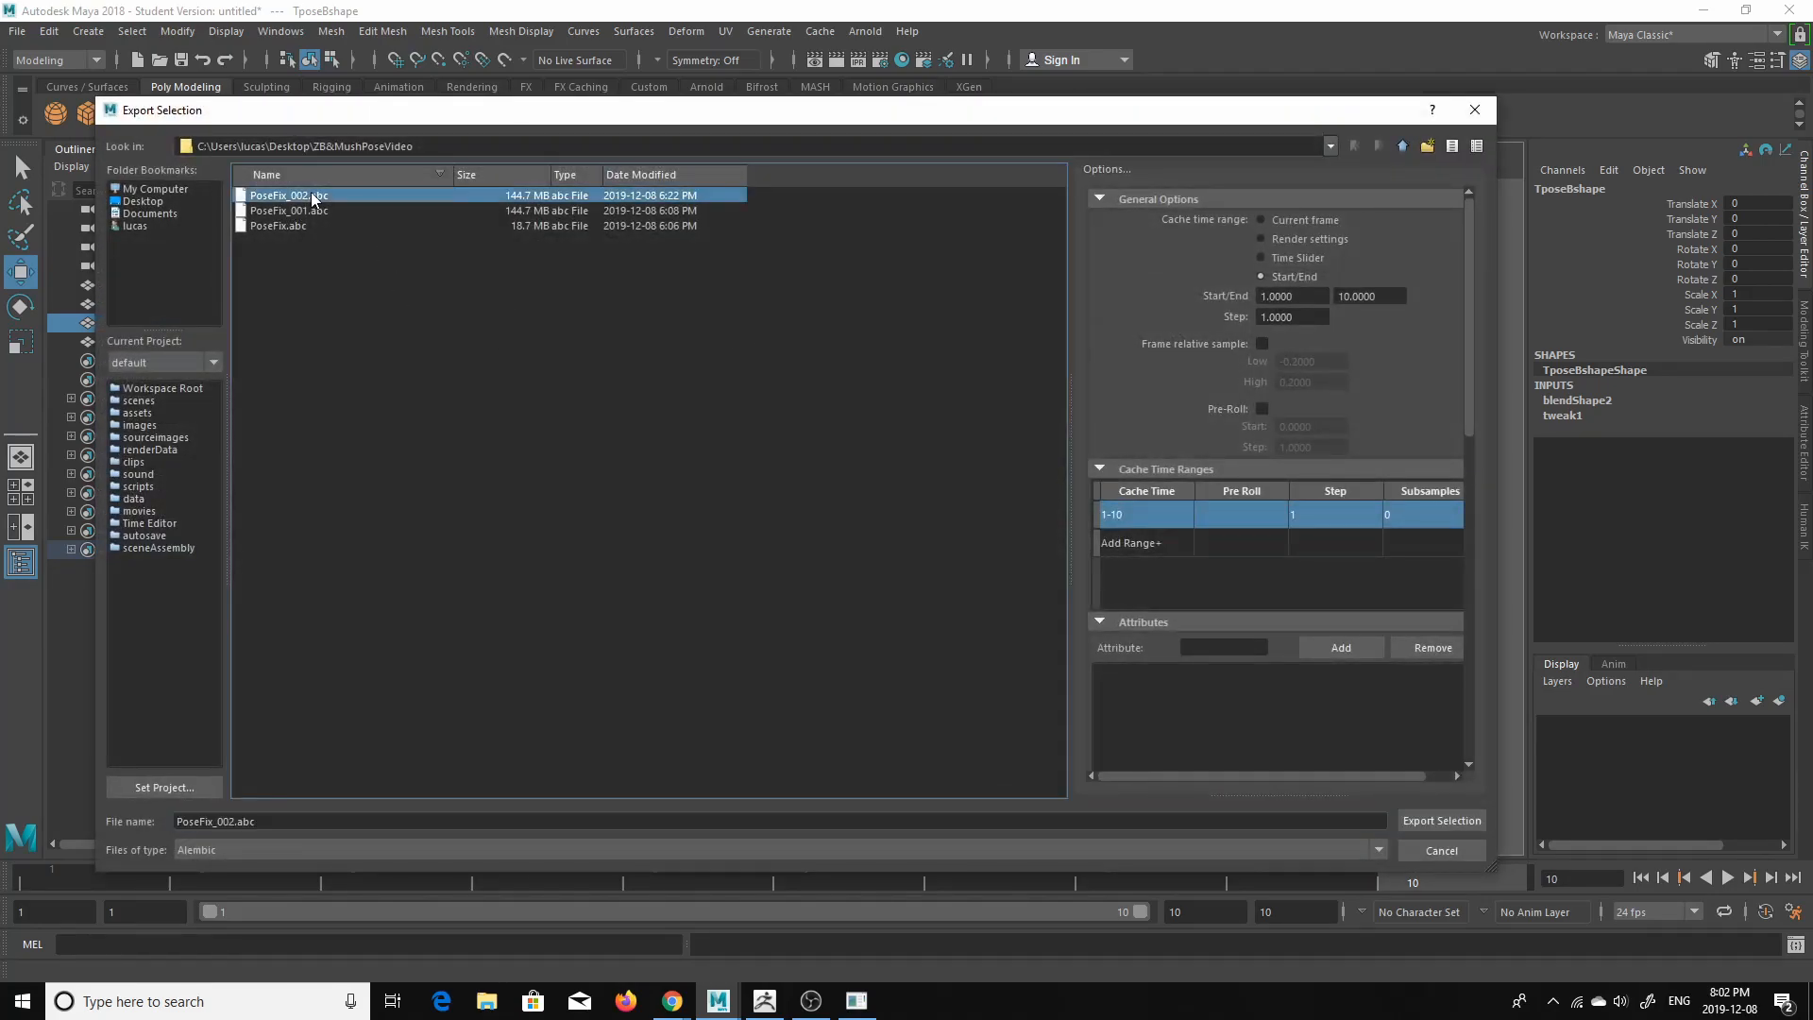
pyautogui.click(317, 211)
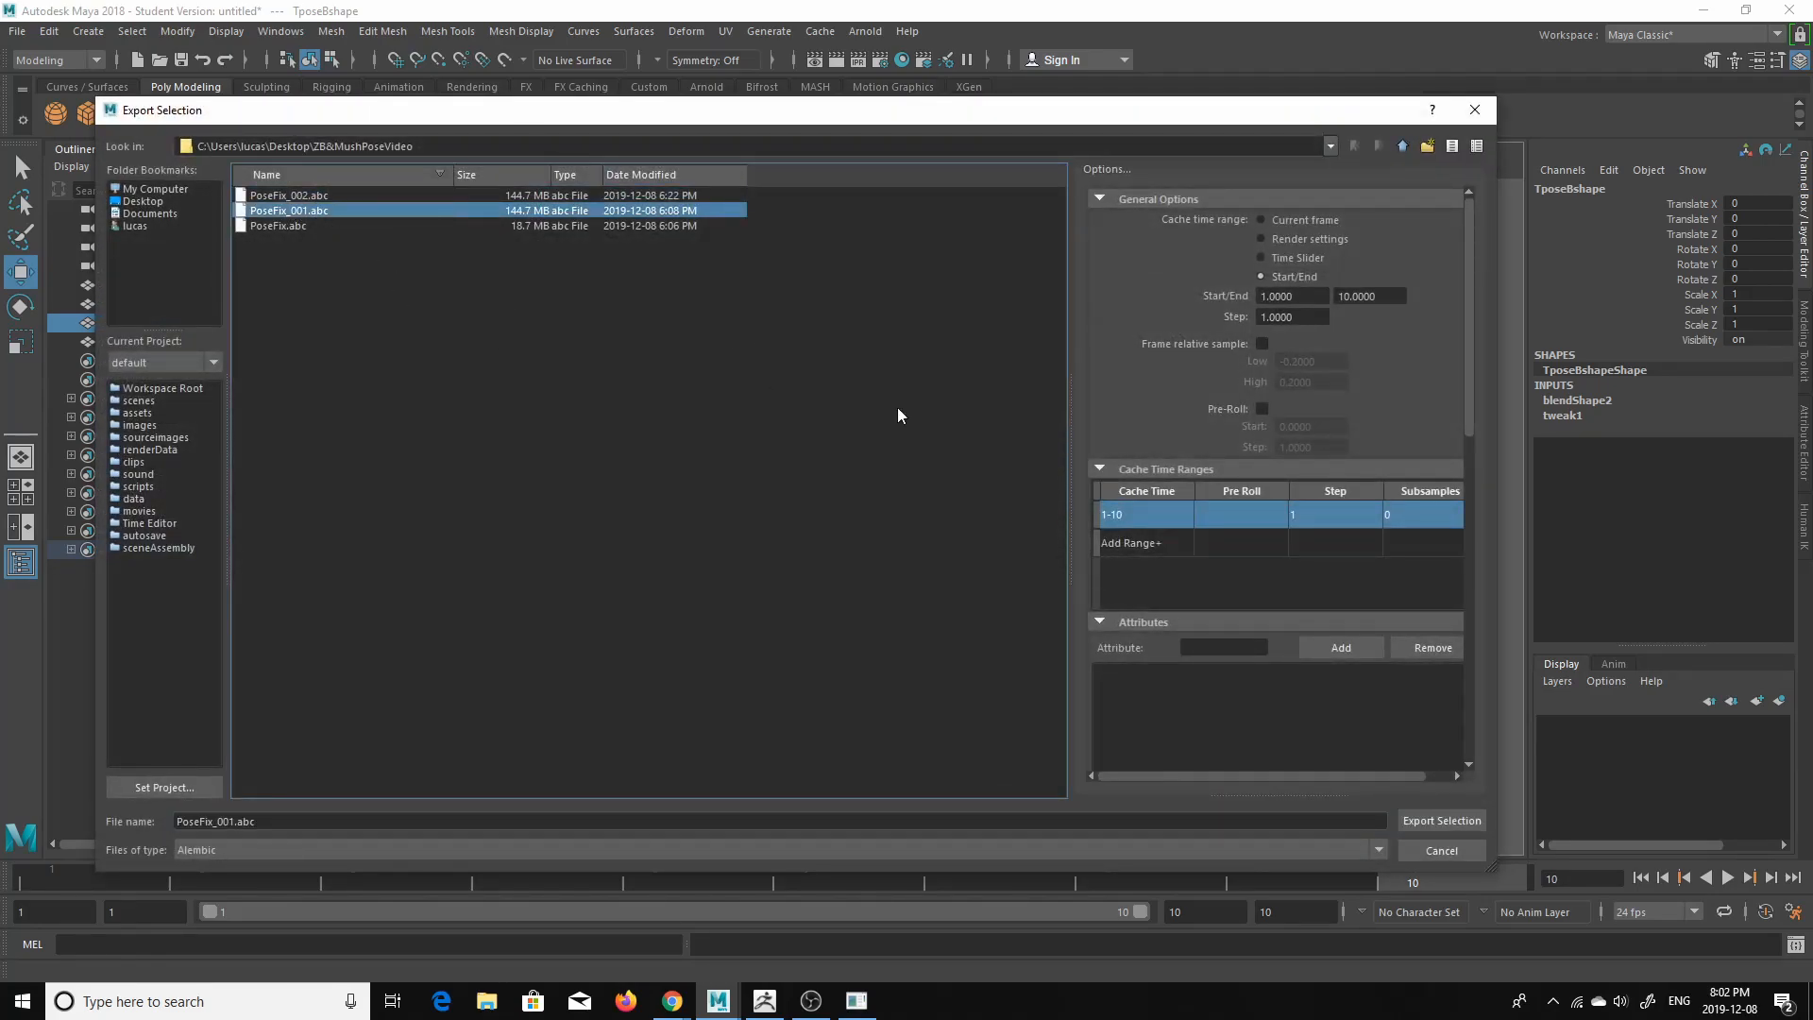
pyautogui.click(1427, 823)
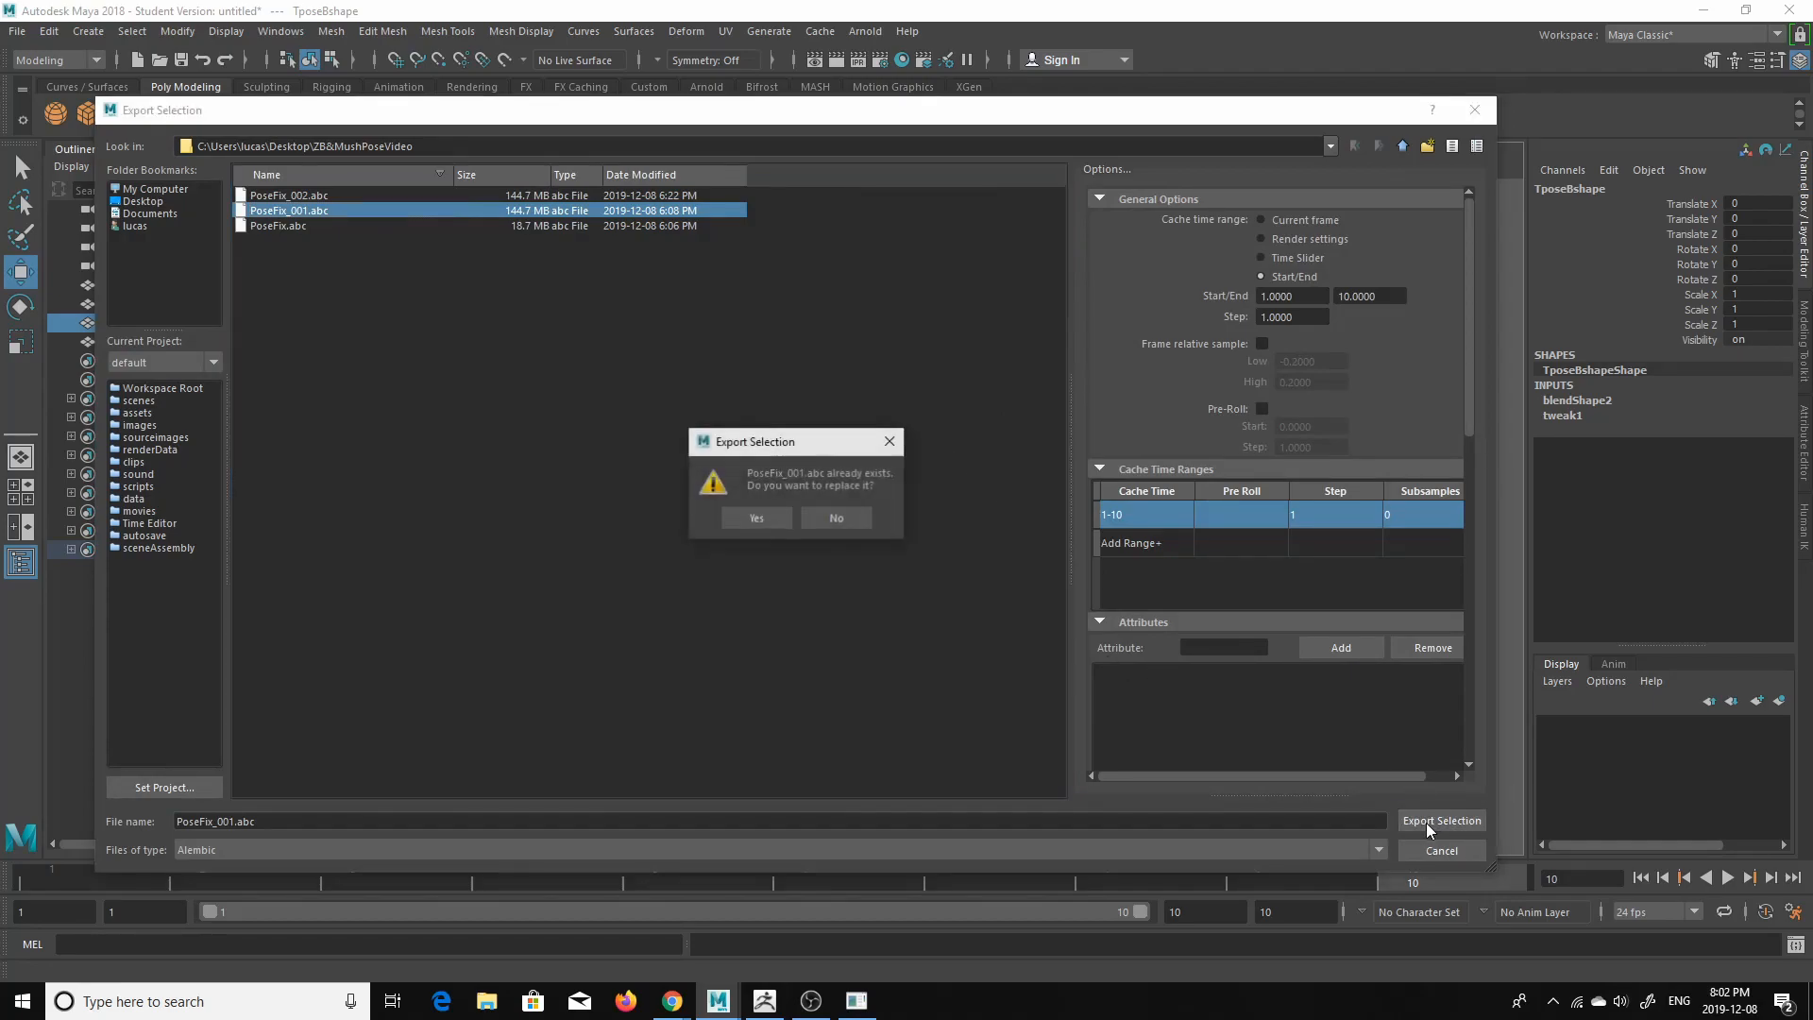
pyautogui.click(757, 518)
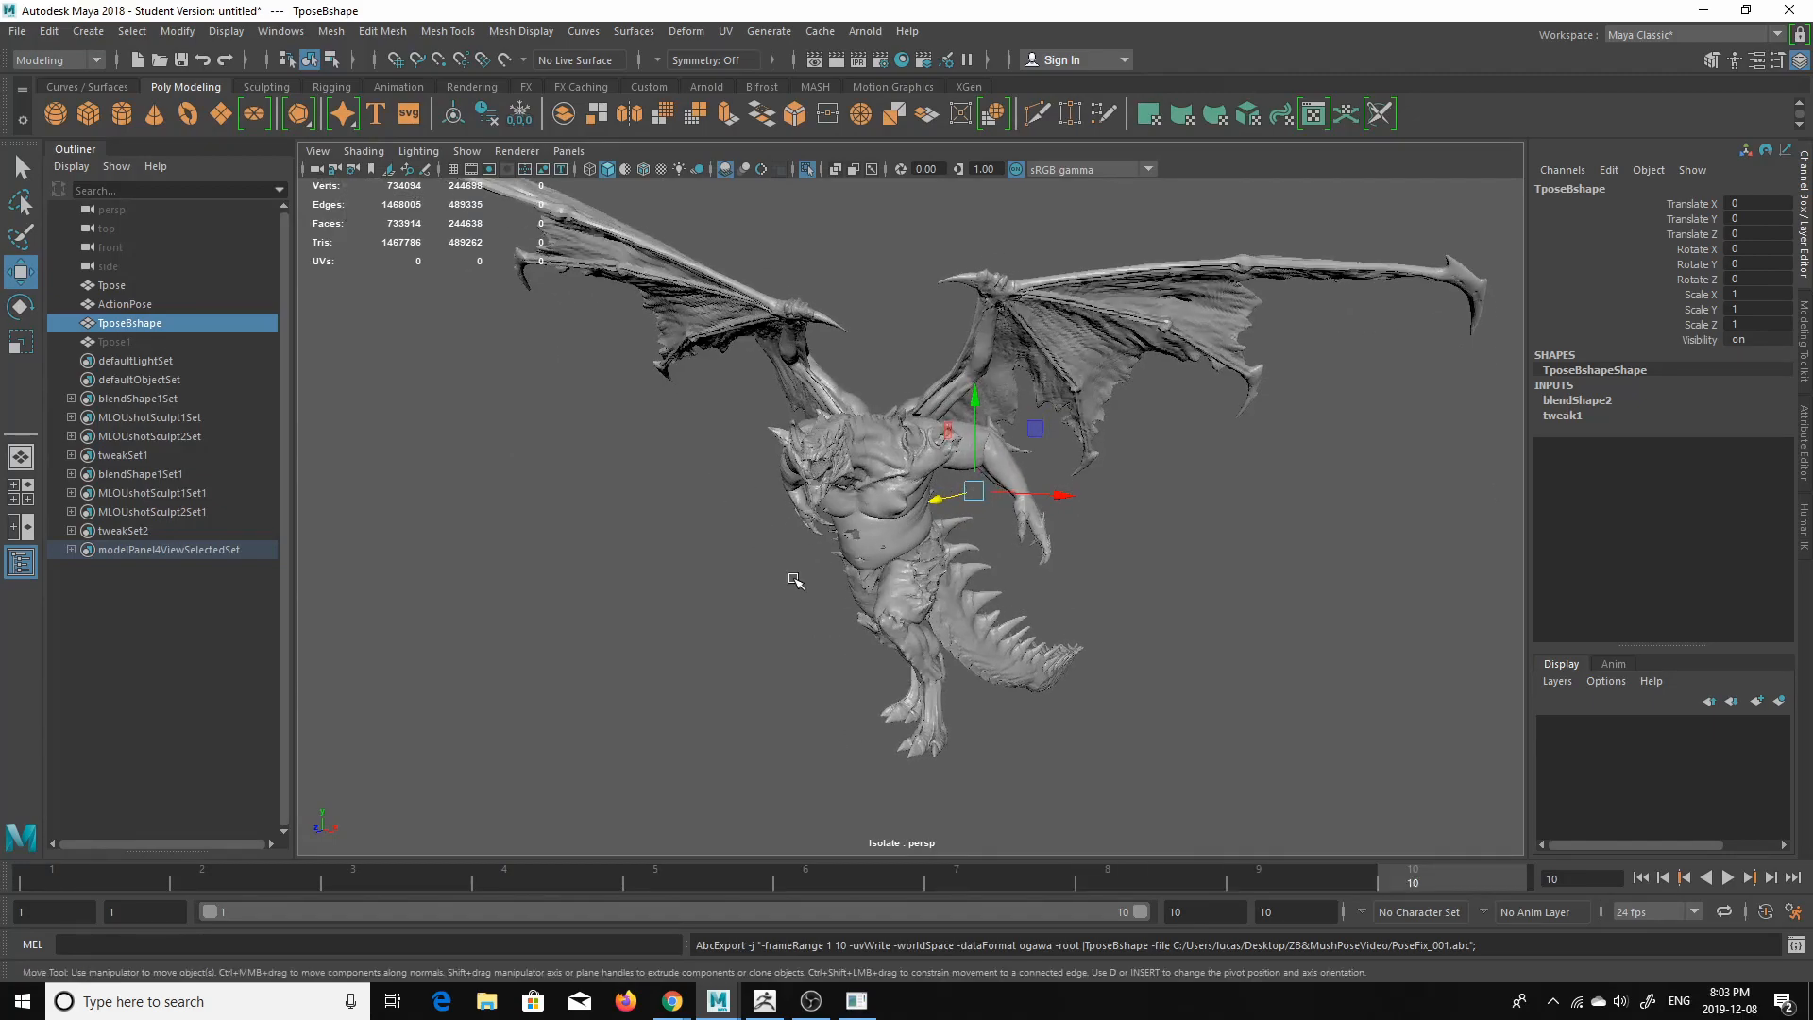
# - Switch to Mush and start a new scene, discarding the unsaved changes
pyautogui.click(854, 1006)
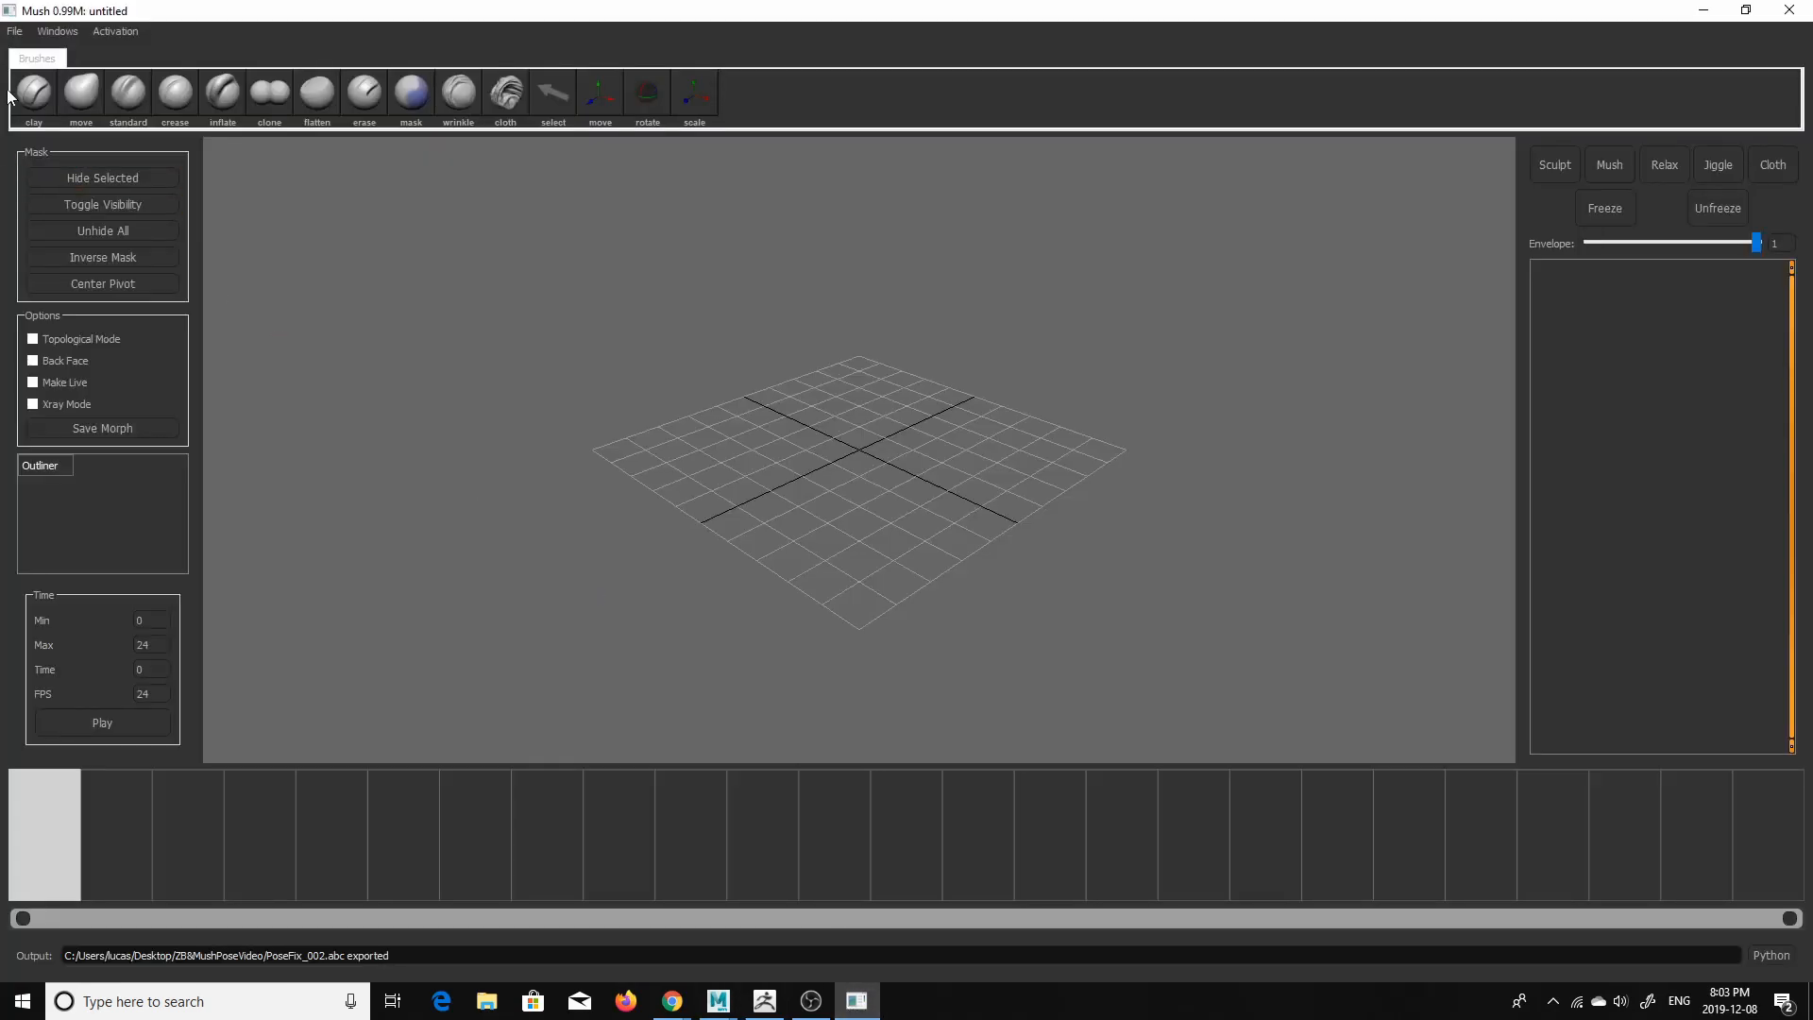
pyautogui.click(14, 31)
pyautogui.click(42, 47)
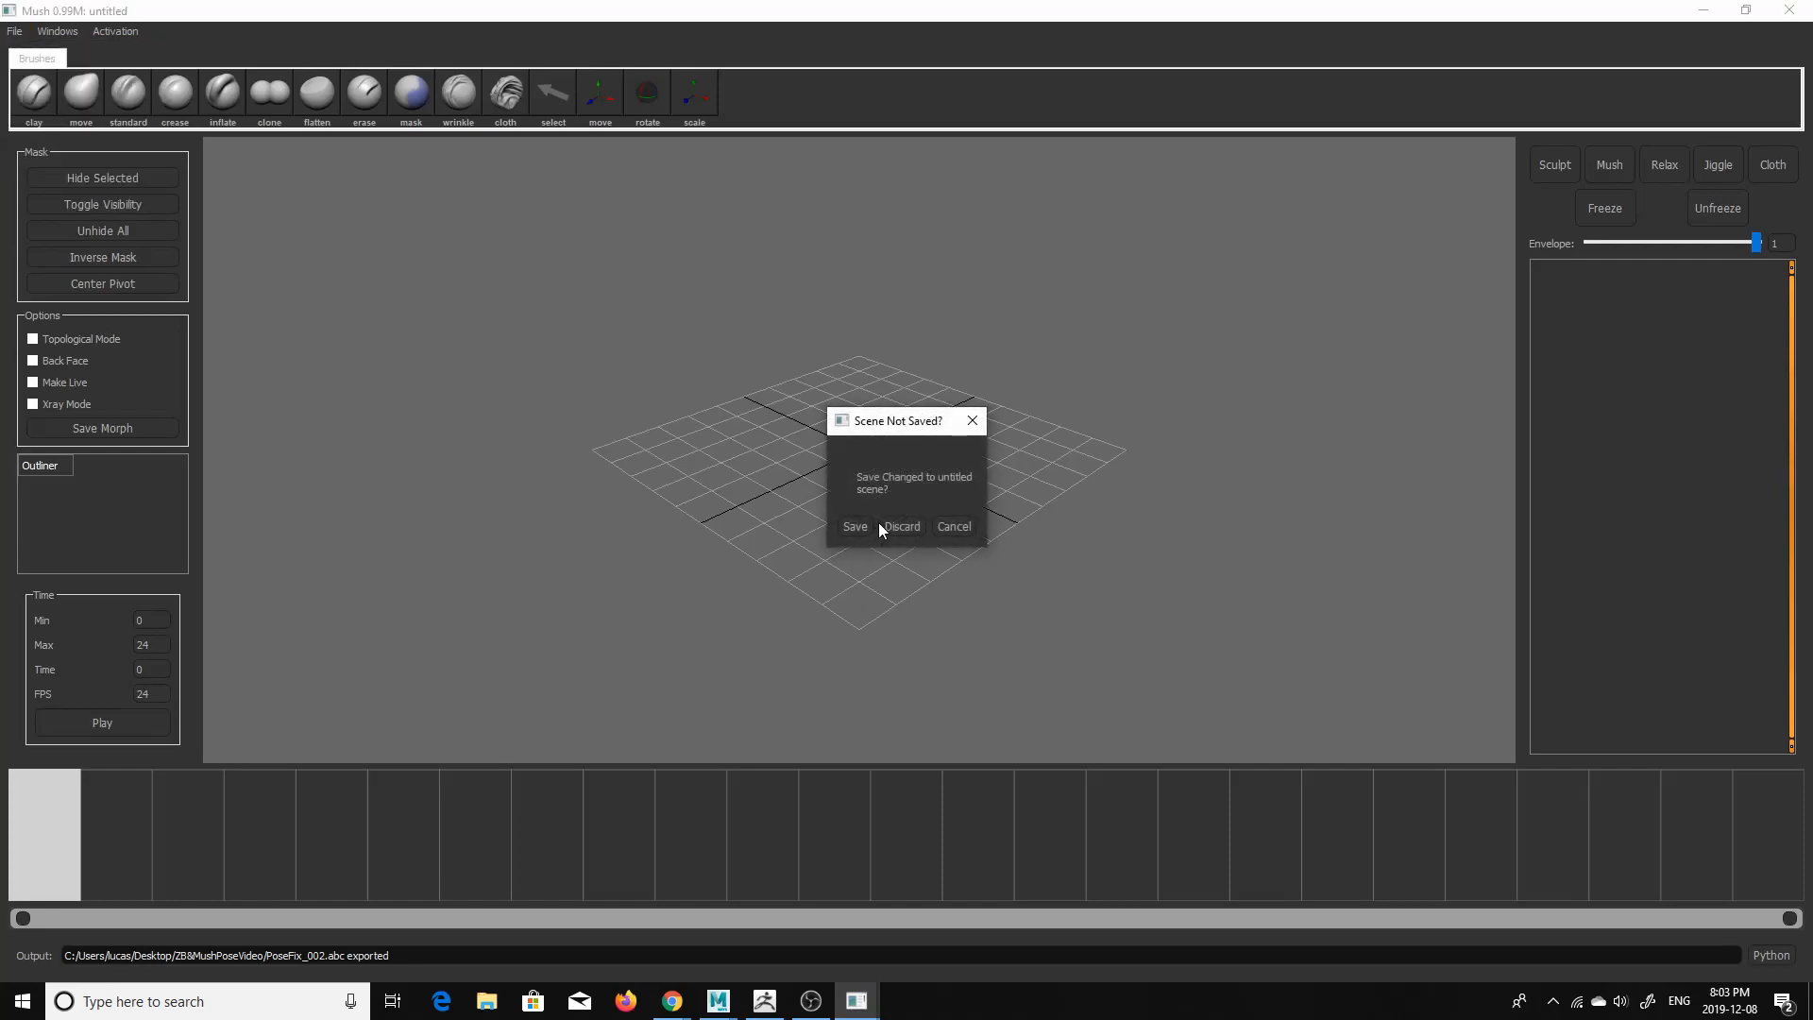
pyautogui.click(905, 526)
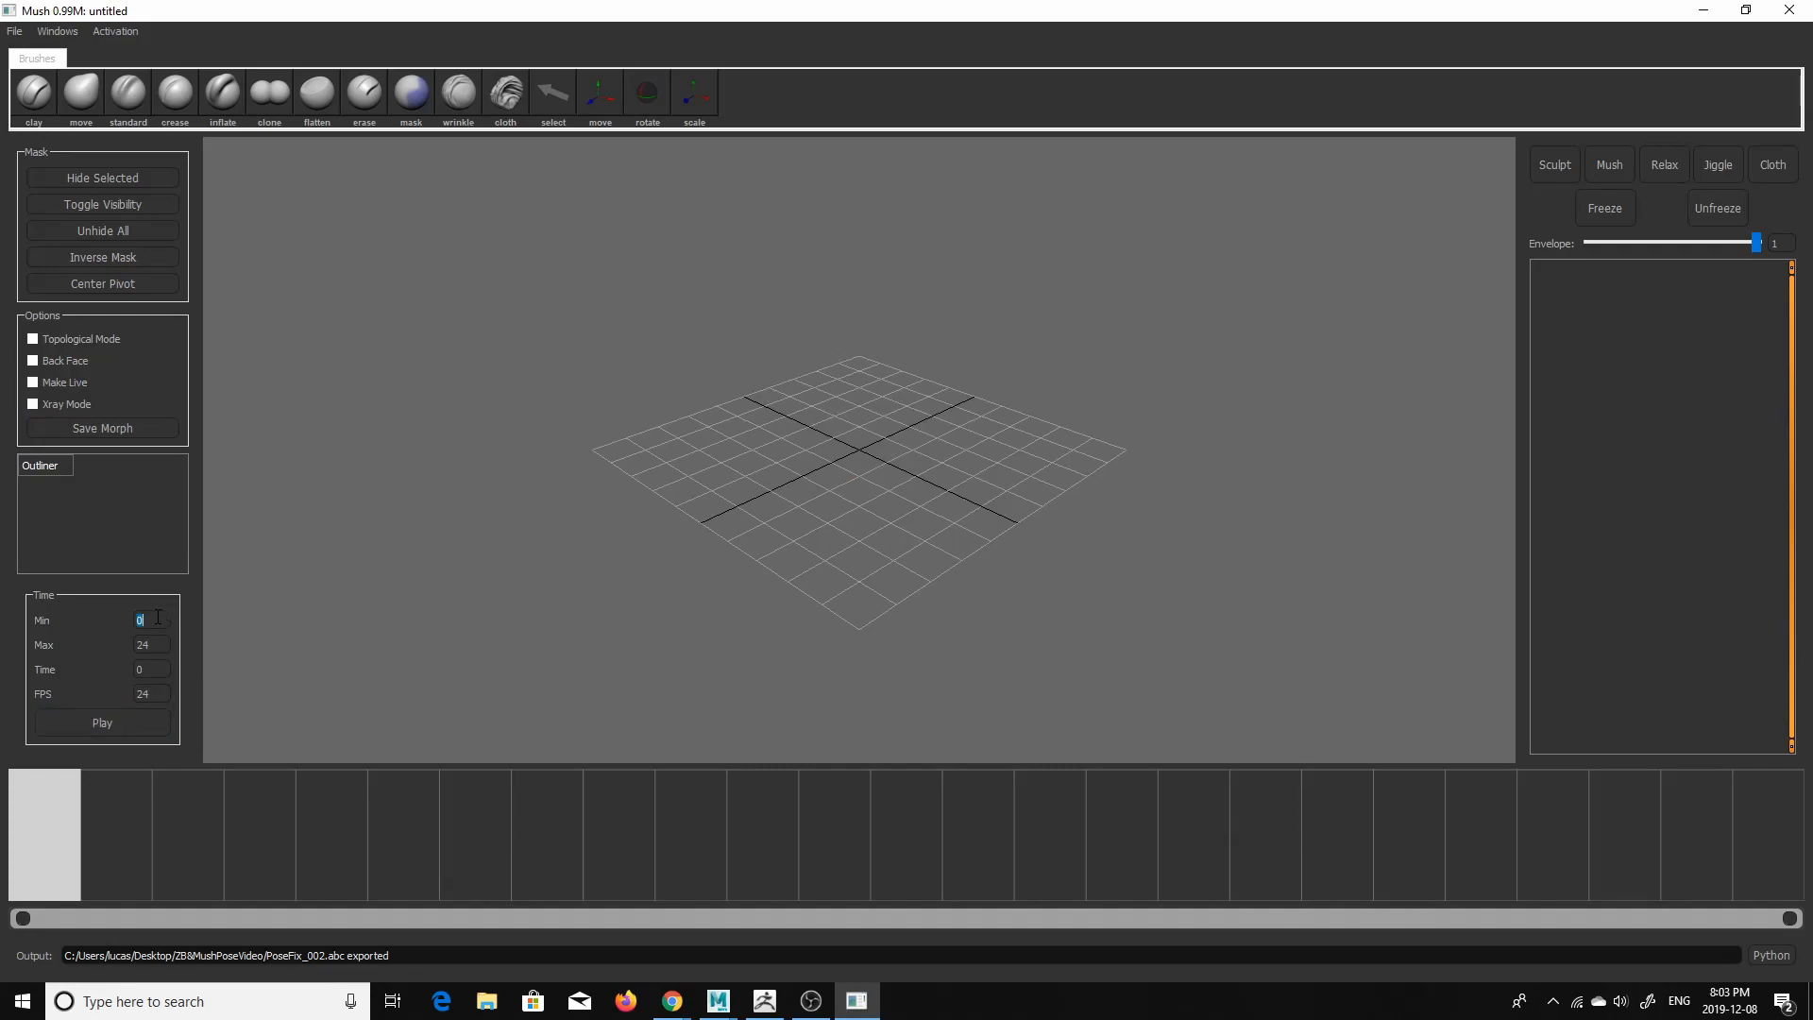
# - Set the timeline range to frames 1 to 10 and load PoseFix_001.abc from the ZB&MushPoseVideo folder
pyautogui.write('1')
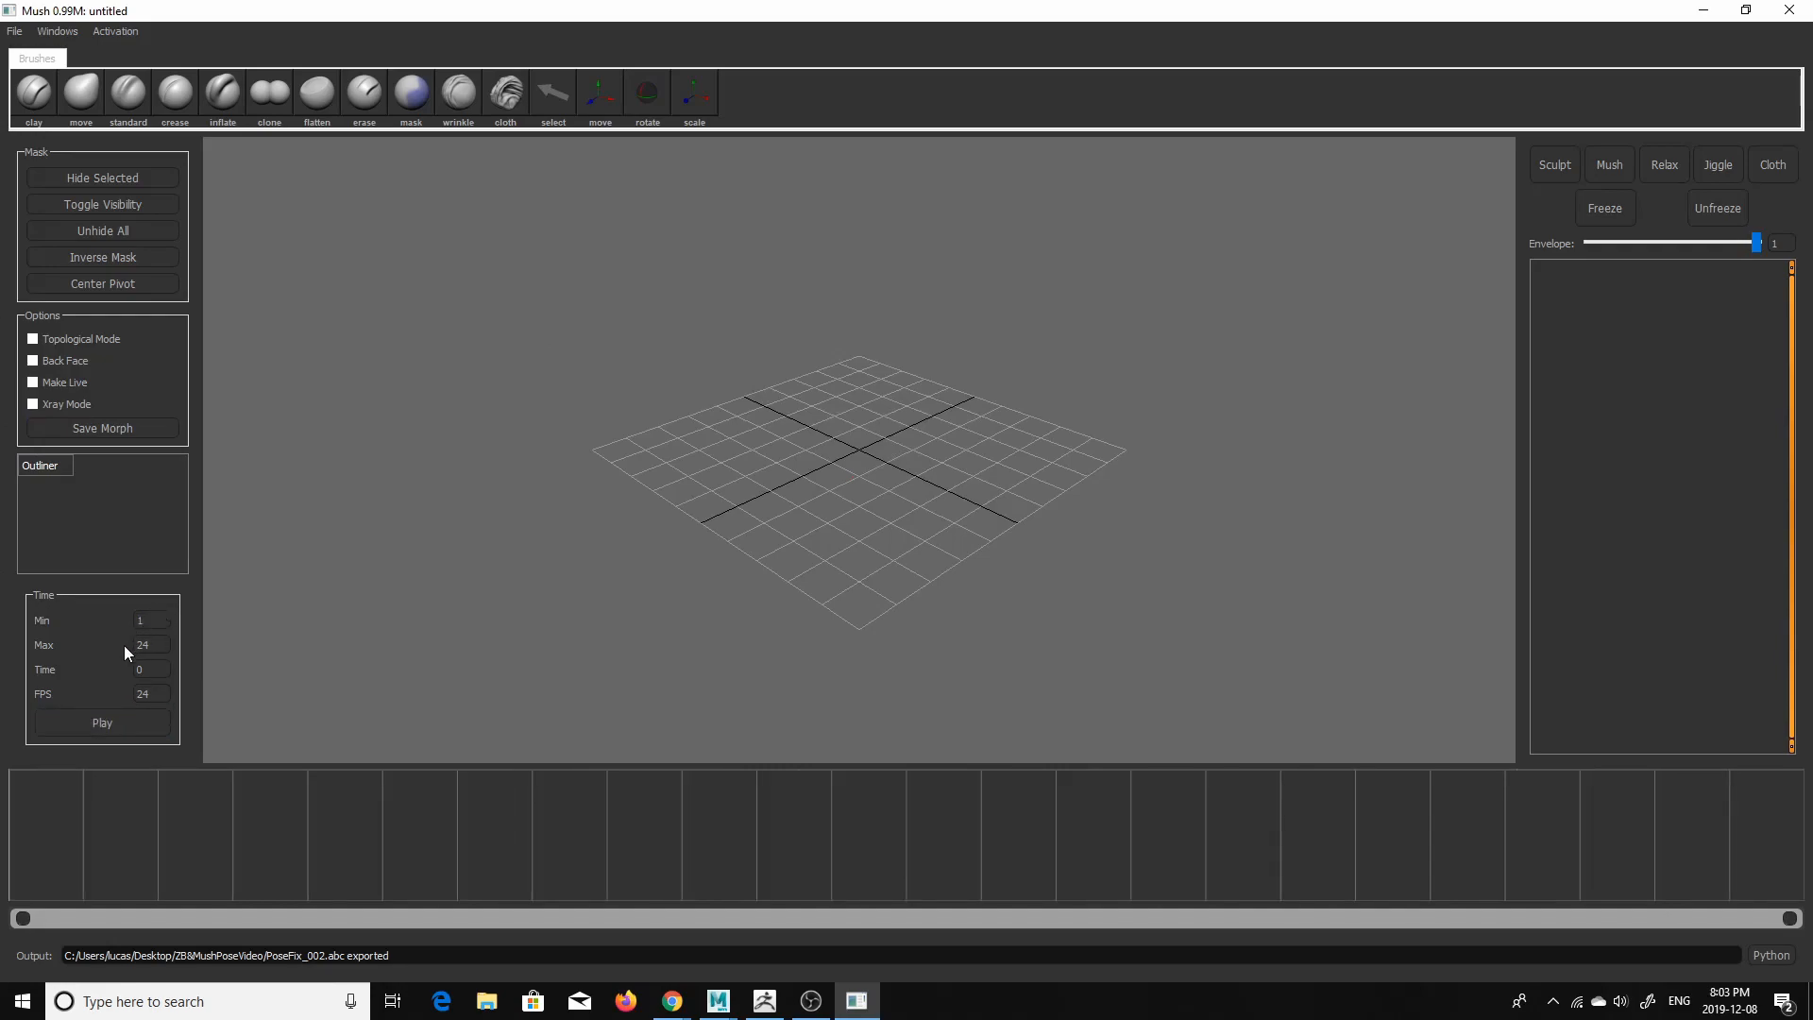
pyautogui.write('10')
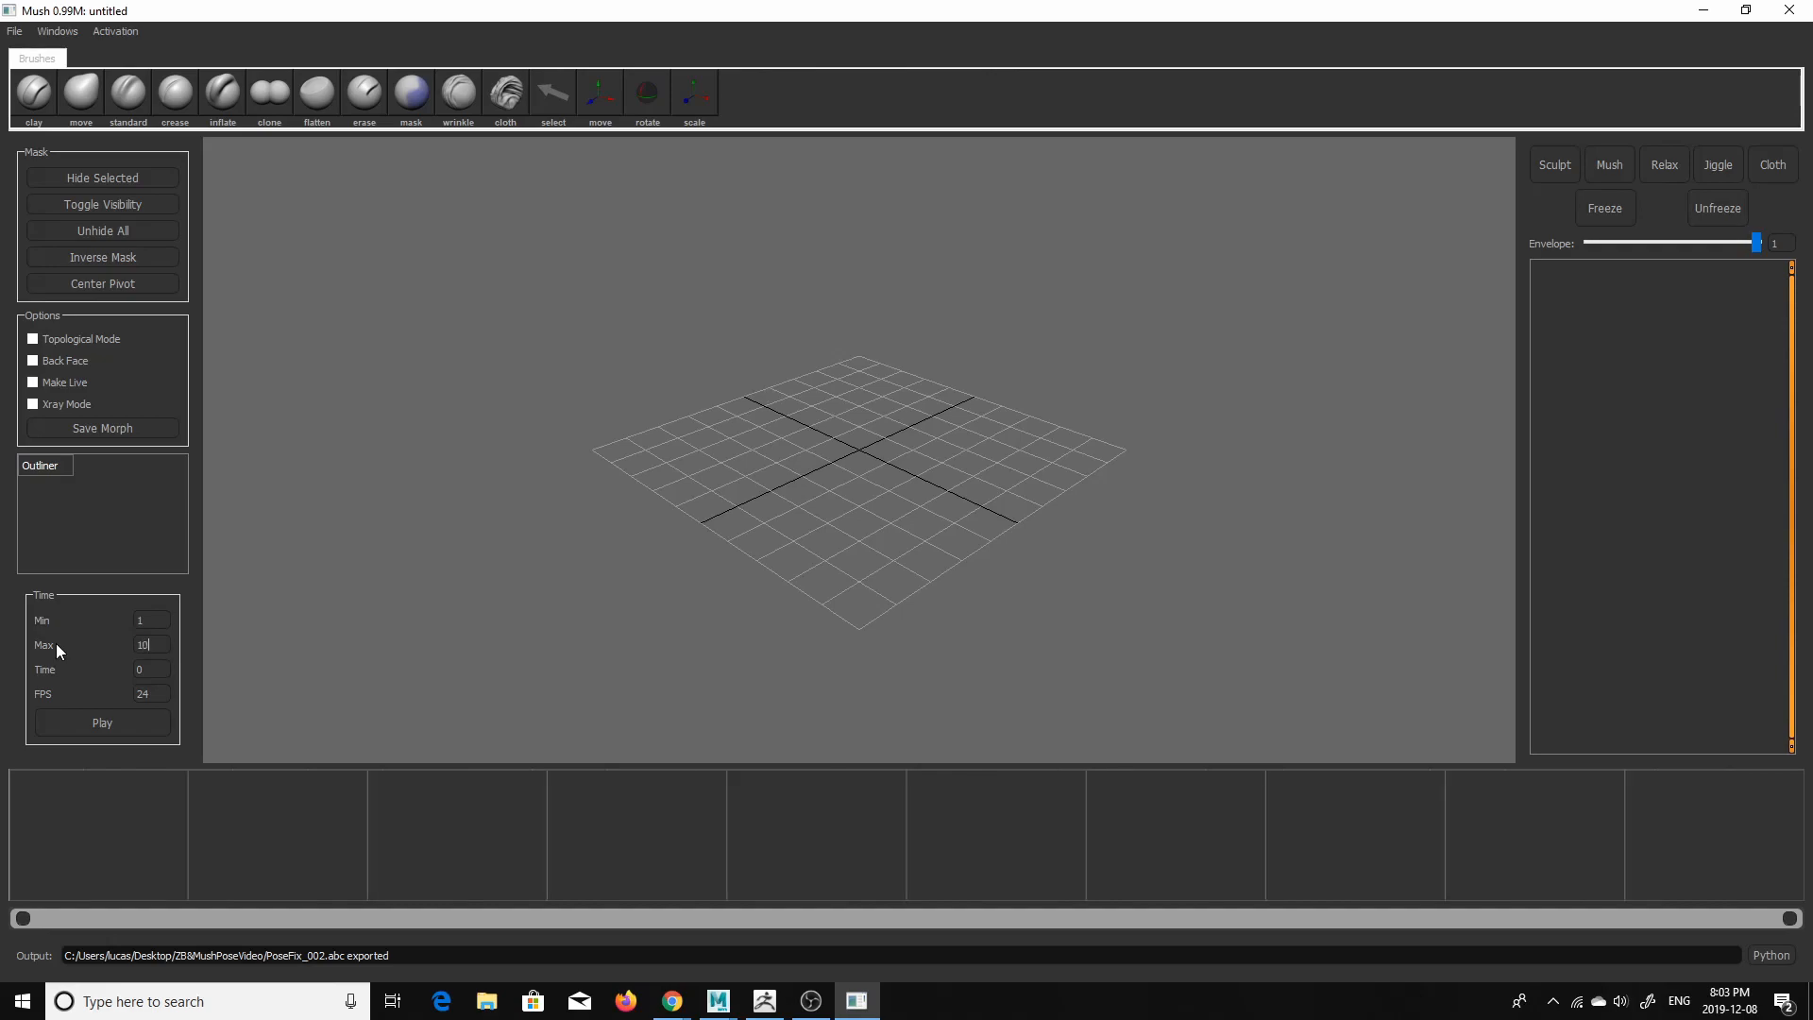
pyautogui.click(14, 31)
pyautogui.click(14, 31)
pyautogui.click(14, 31)
pyautogui.click(54, 125)
pyautogui.click(60, 179)
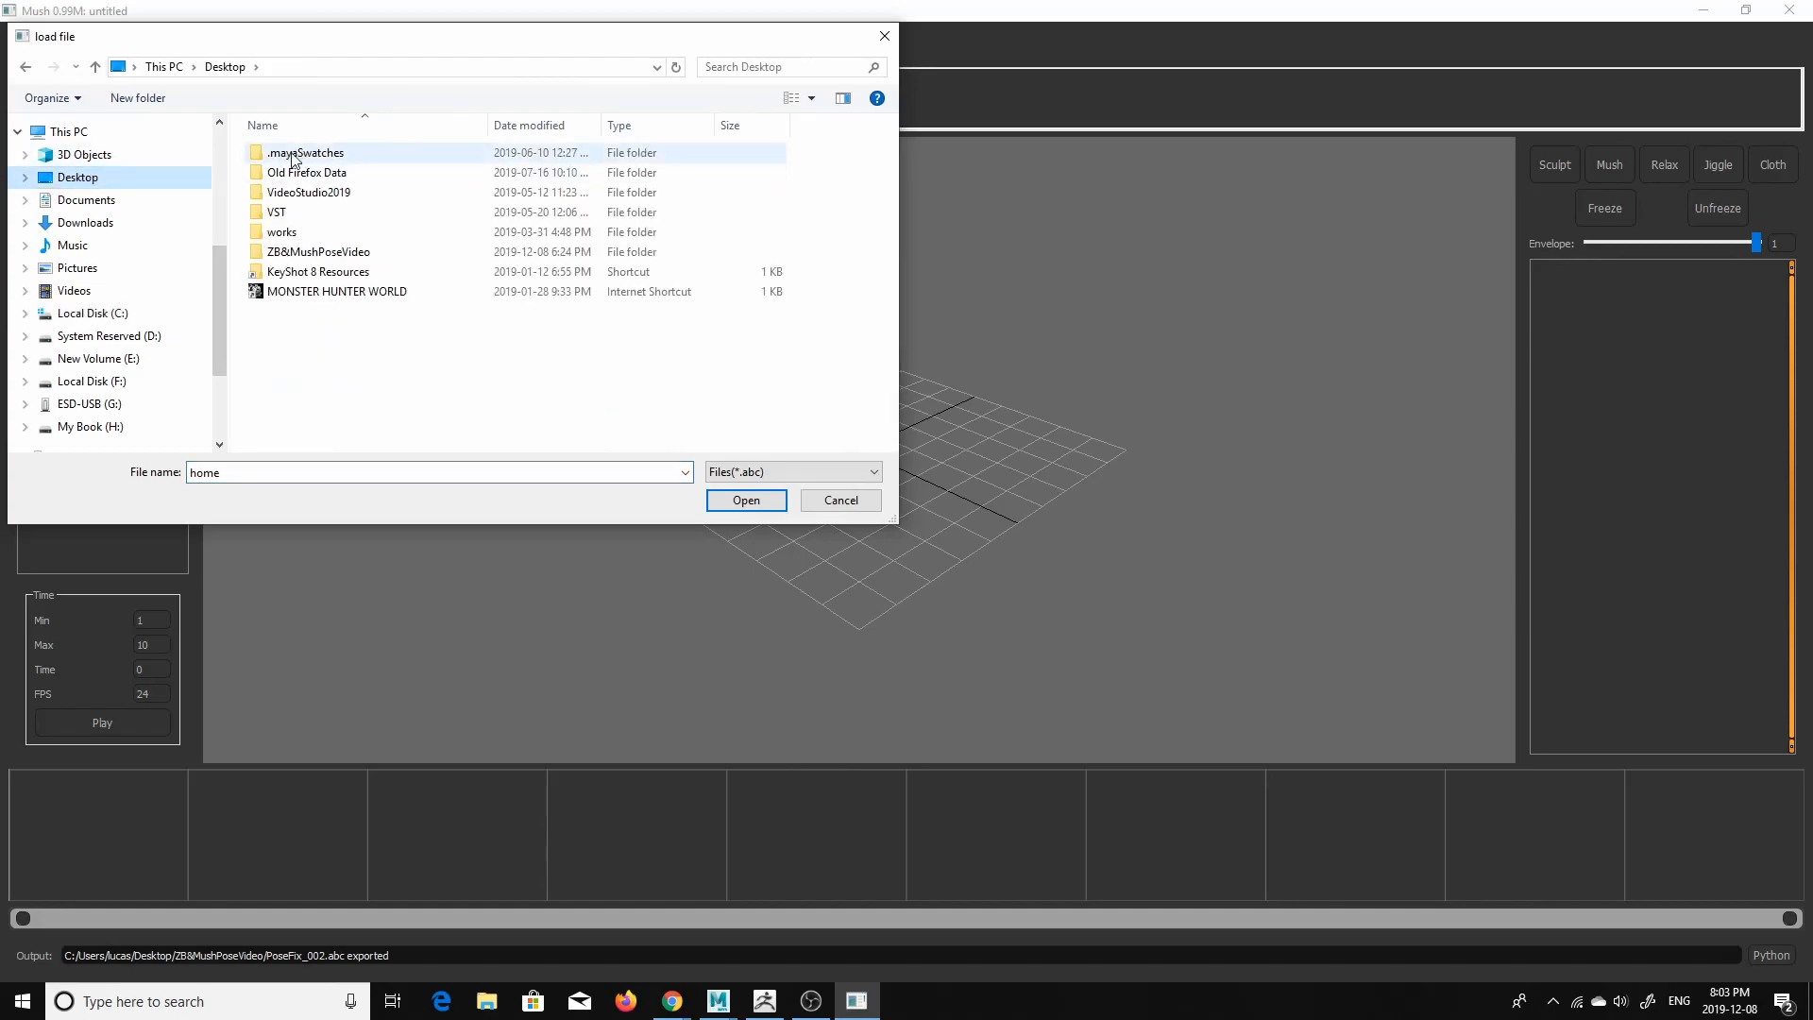
pyautogui.doubleClick(376, 251)
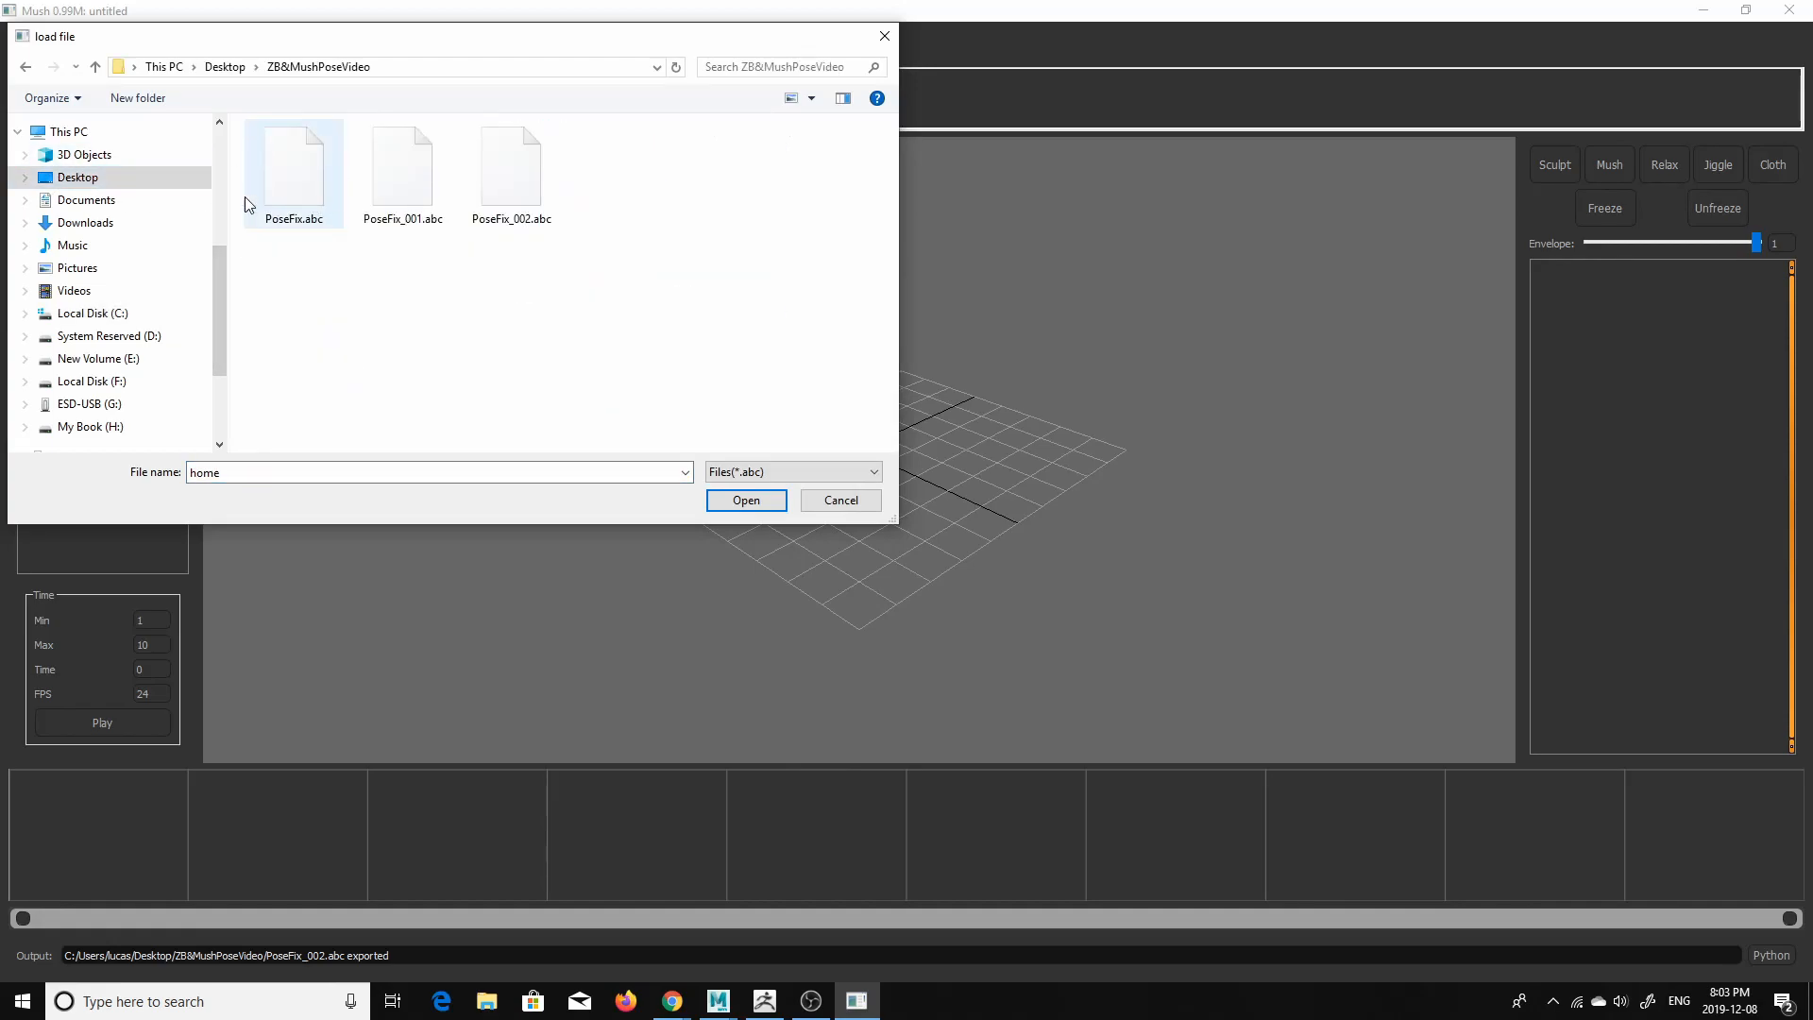
pyautogui.click(404, 183)
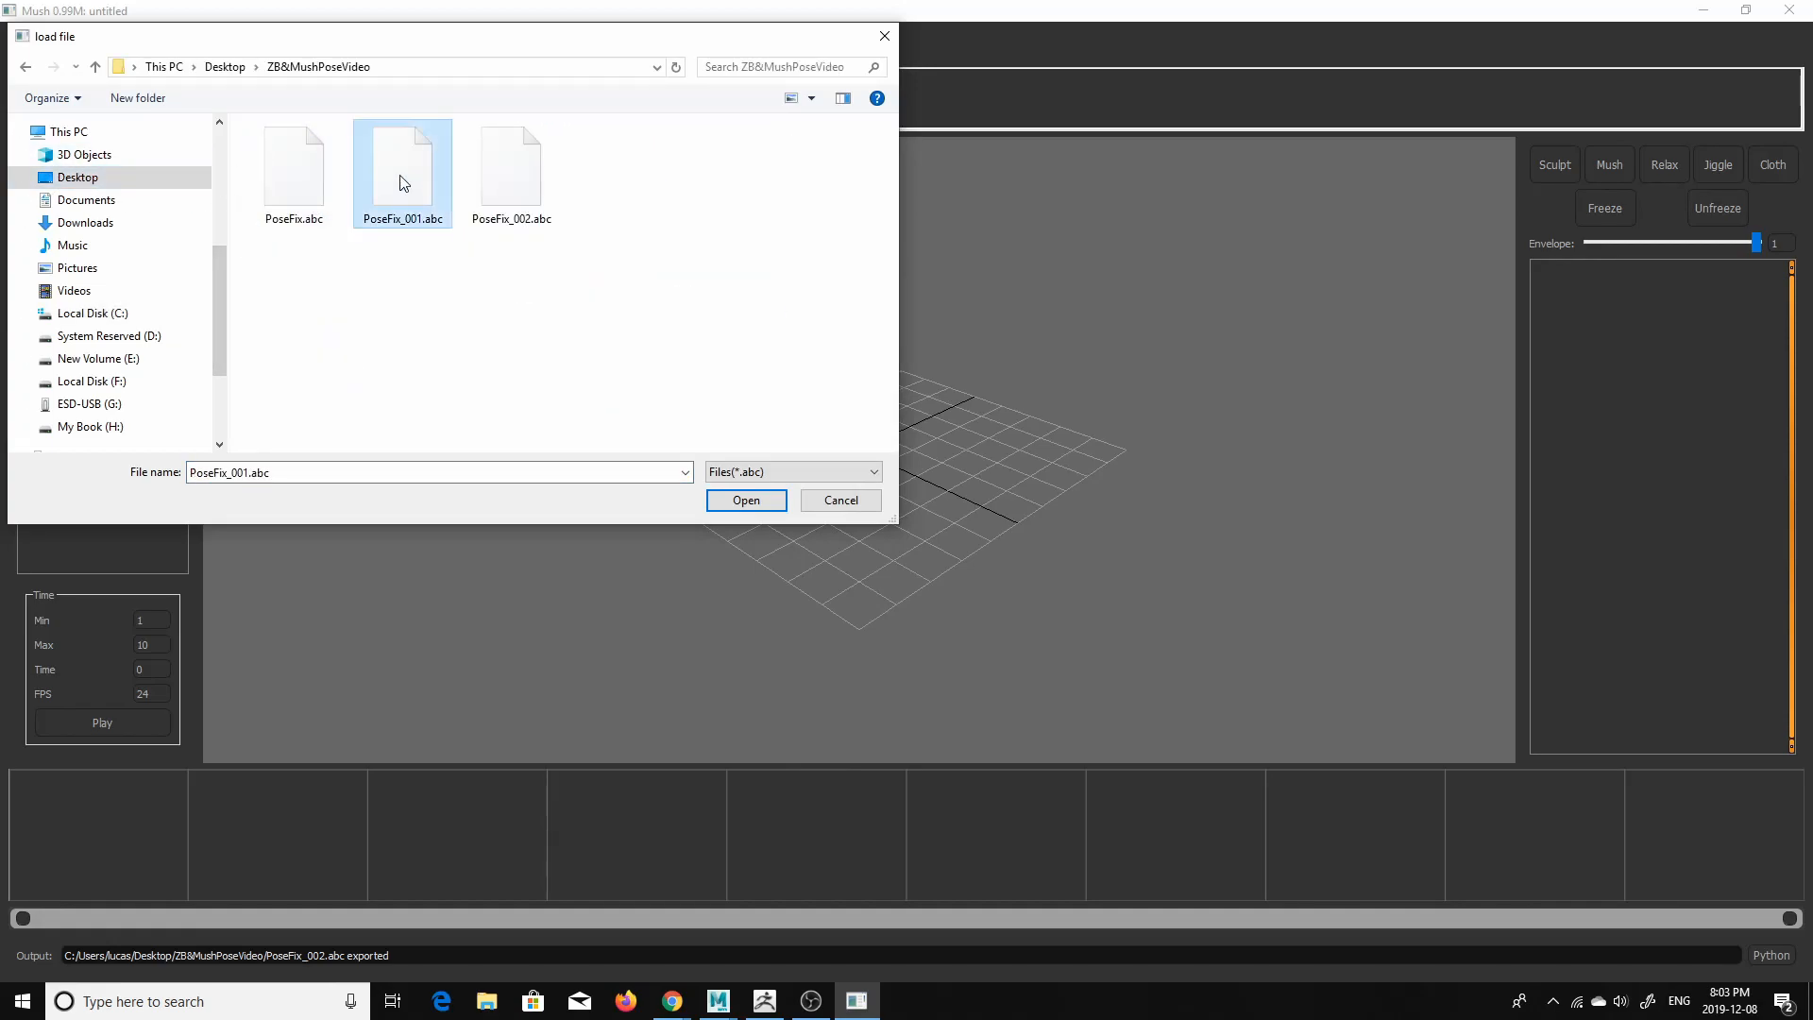
pyautogui.click(736, 501)
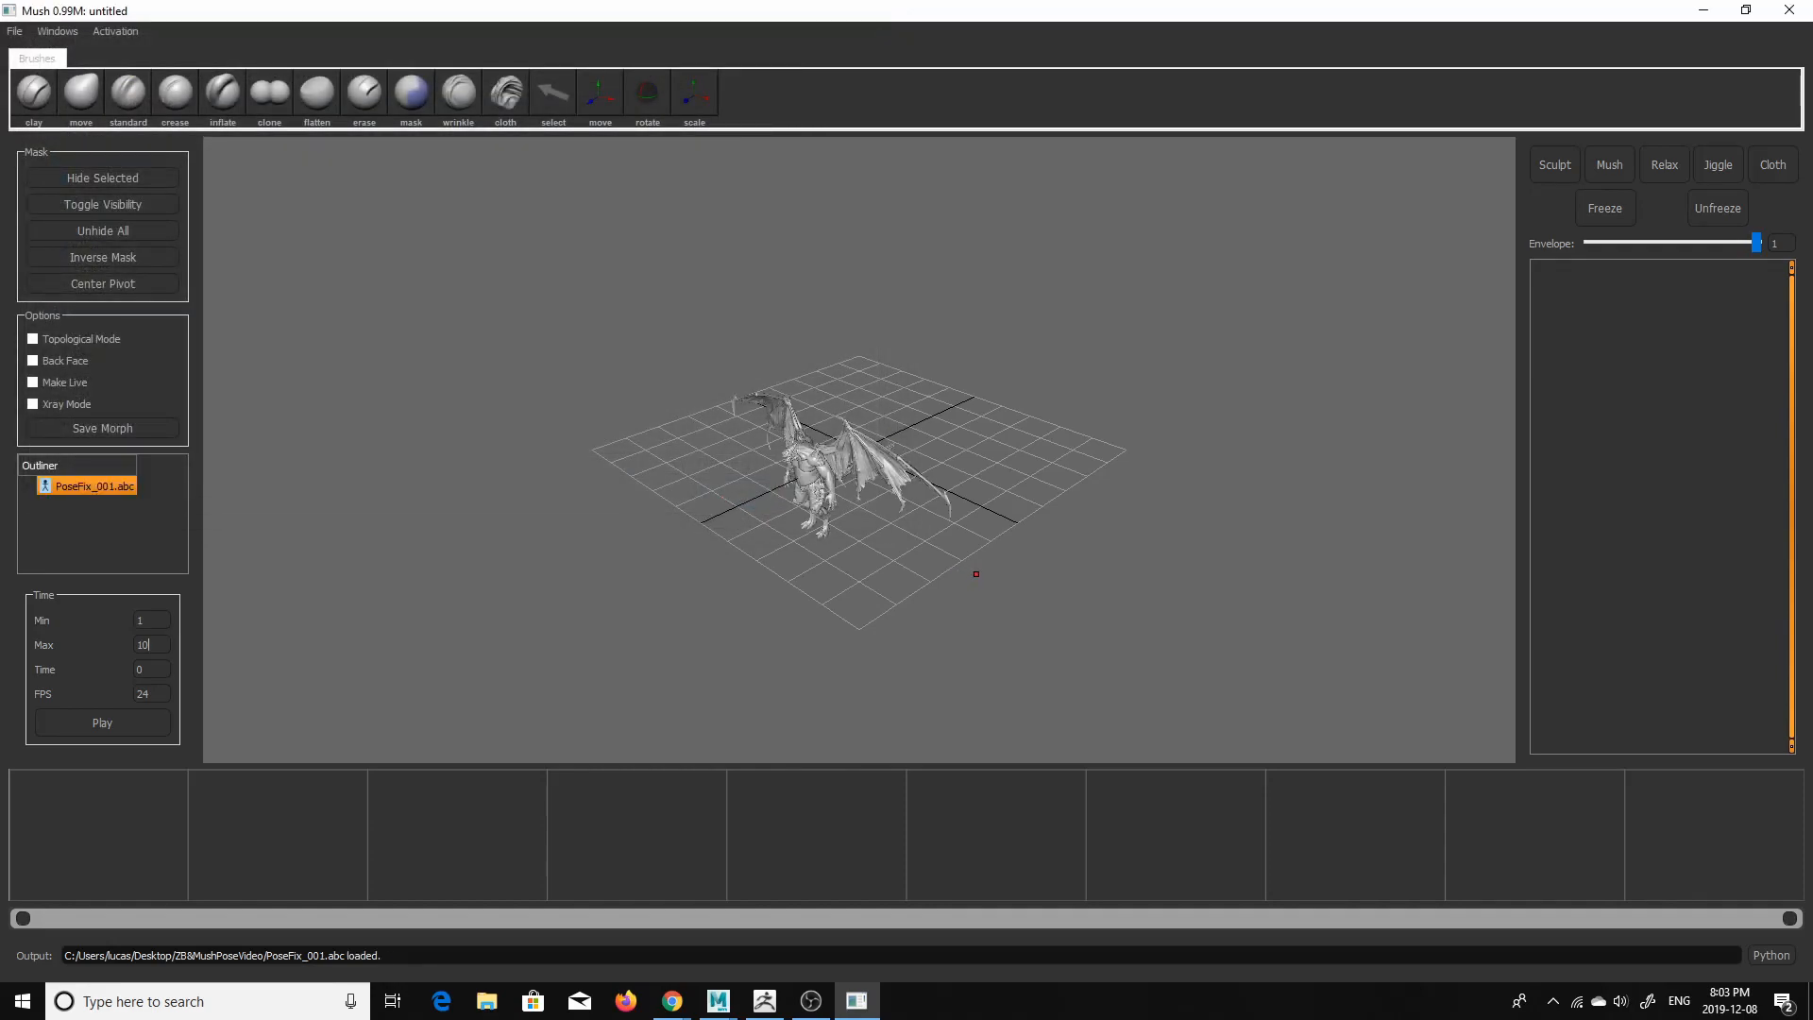
# - Examine the imported creature's T-pose from the front and close up around the torso and wings
pyautogui.keyDown('alt'); pyautogui.moveTo(988, 648); pyautogui.dragTo(975, 599); pyautogui.keyUp('alt')
pyautogui.keyDown('alt'); pyautogui.moveTo(975, 599); pyautogui.dragTo(1039, 637, button='middle'); pyautogui.keyUp('alt')
pyautogui.keyDown('alt'); pyautogui.moveTo(1039, 637); pyautogui.dragTo(1097, 675, button='right'); pyautogui.keyUp('alt')
pyautogui.keyDown('alt'); pyautogui.moveTo(1097, 675); pyautogui.dragTo(1023, 565, button='middle'); pyautogui.keyUp('alt')
pyautogui.keyDown('alt'); pyautogui.moveTo(1023, 566); pyautogui.dragTo(923, 413); pyautogui.keyUp('alt')
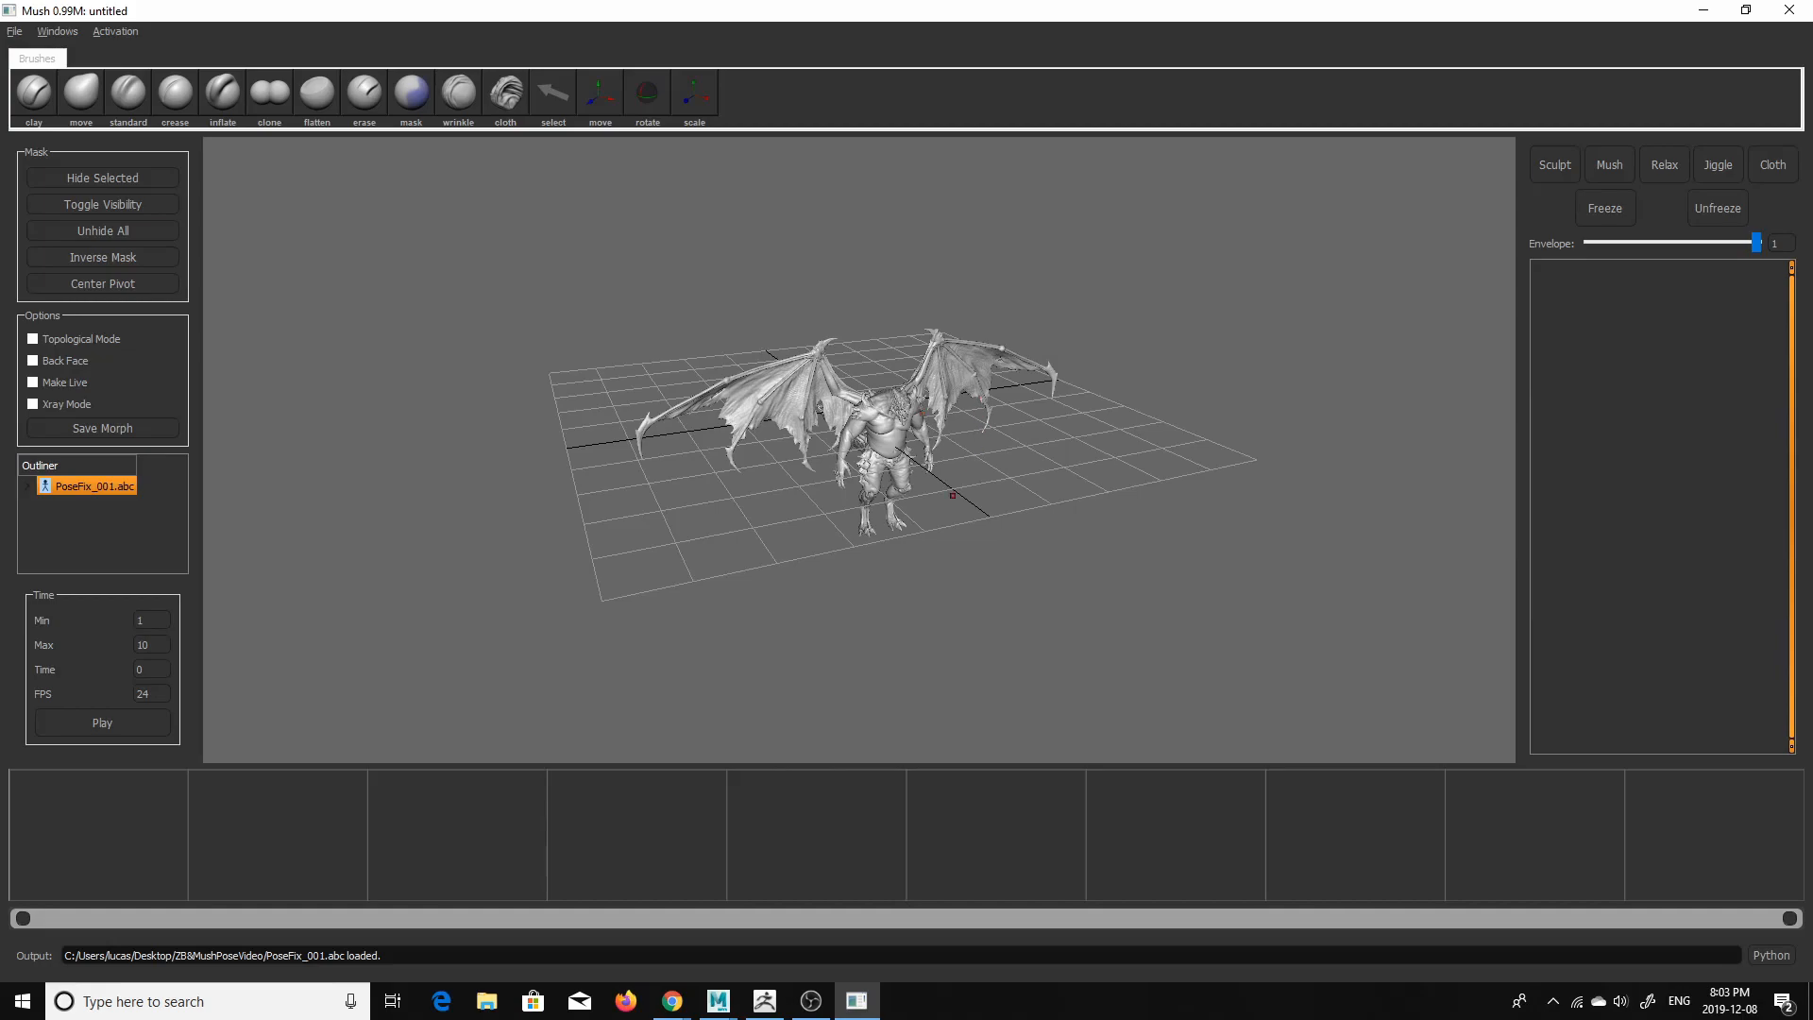
pyautogui.keyDown('alt'); pyautogui.moveTo(904, 521); pyautogui.dragTo(914, 567, button='middle'); pyautogui.keyUp('alt')
pyautogui.keyDown('alt'); pyautogui.moveTo(914, 571); pyautogui.dragTo(1121, 669, button='right'); pyautogui.keyUp('alt')
pyautogui.keyDown('alt'); pyautogui.moveTo(1122, 669); pyautogui.dragTo(1064, 694); pyautogui.keyUp('alt')
pyautogui.keyDown('alt'); pyautogui.moveTo(1065, 694); pyautogui.dragTo(909, 510, button='right'); pyautogui.keyUp('alt')
pyautogui.moveTo(908, 510)
pyautogui.keyDown('alt'); pyautogui.mouseDown()
pyautogui.moveTo(861, 548)
pyautogui.moveTo(982, 479)
pyautogui.moveTo(924, 509)
pyautogui.mouseUp(); pyautogui.keyUp('alt')
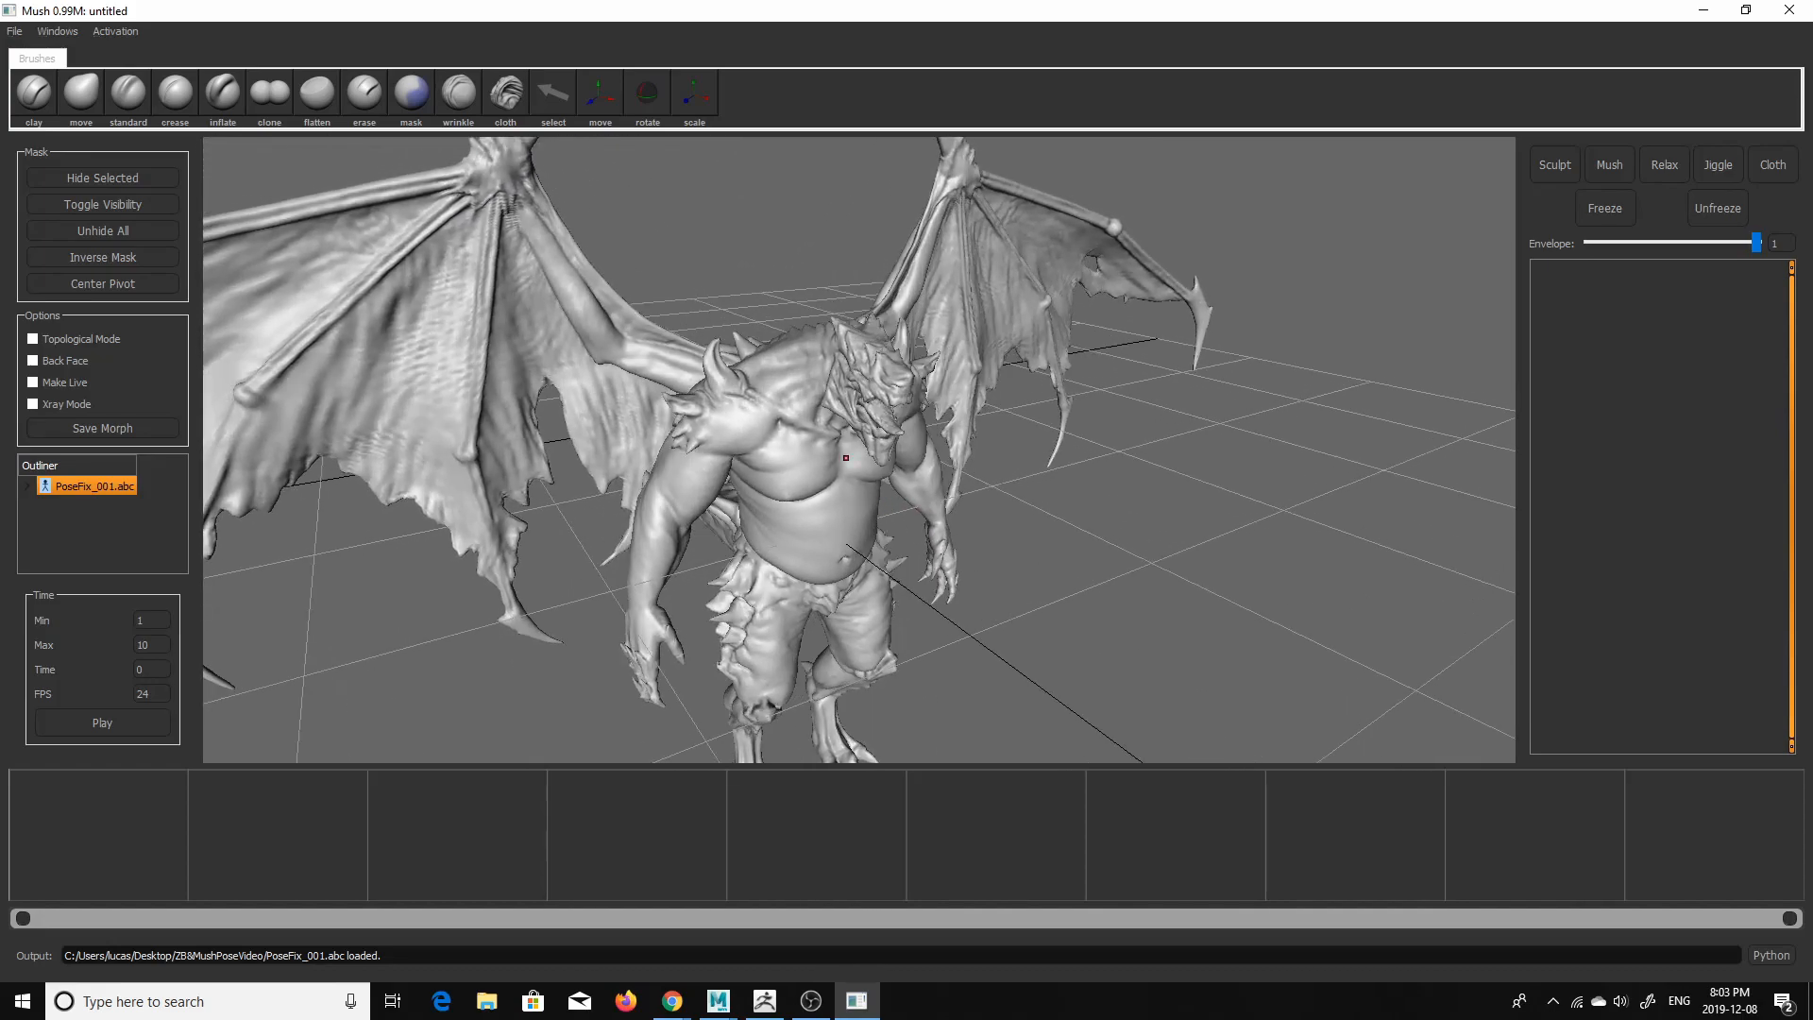
pyautogui.keyDown('alt'); pyautogui.moveTo(828, 469); pyautogui.dragTo(846, 479); pyautogui.keyUp('alt')
pyautogui.moveTo(872, 498)
pyautogui.mouseDown()
pyautogui.moveTo(1144, 374)
pyautogui.moveTo(888, 475)
pyautogui.mouseUp()
pyautogui.click(81, 91)
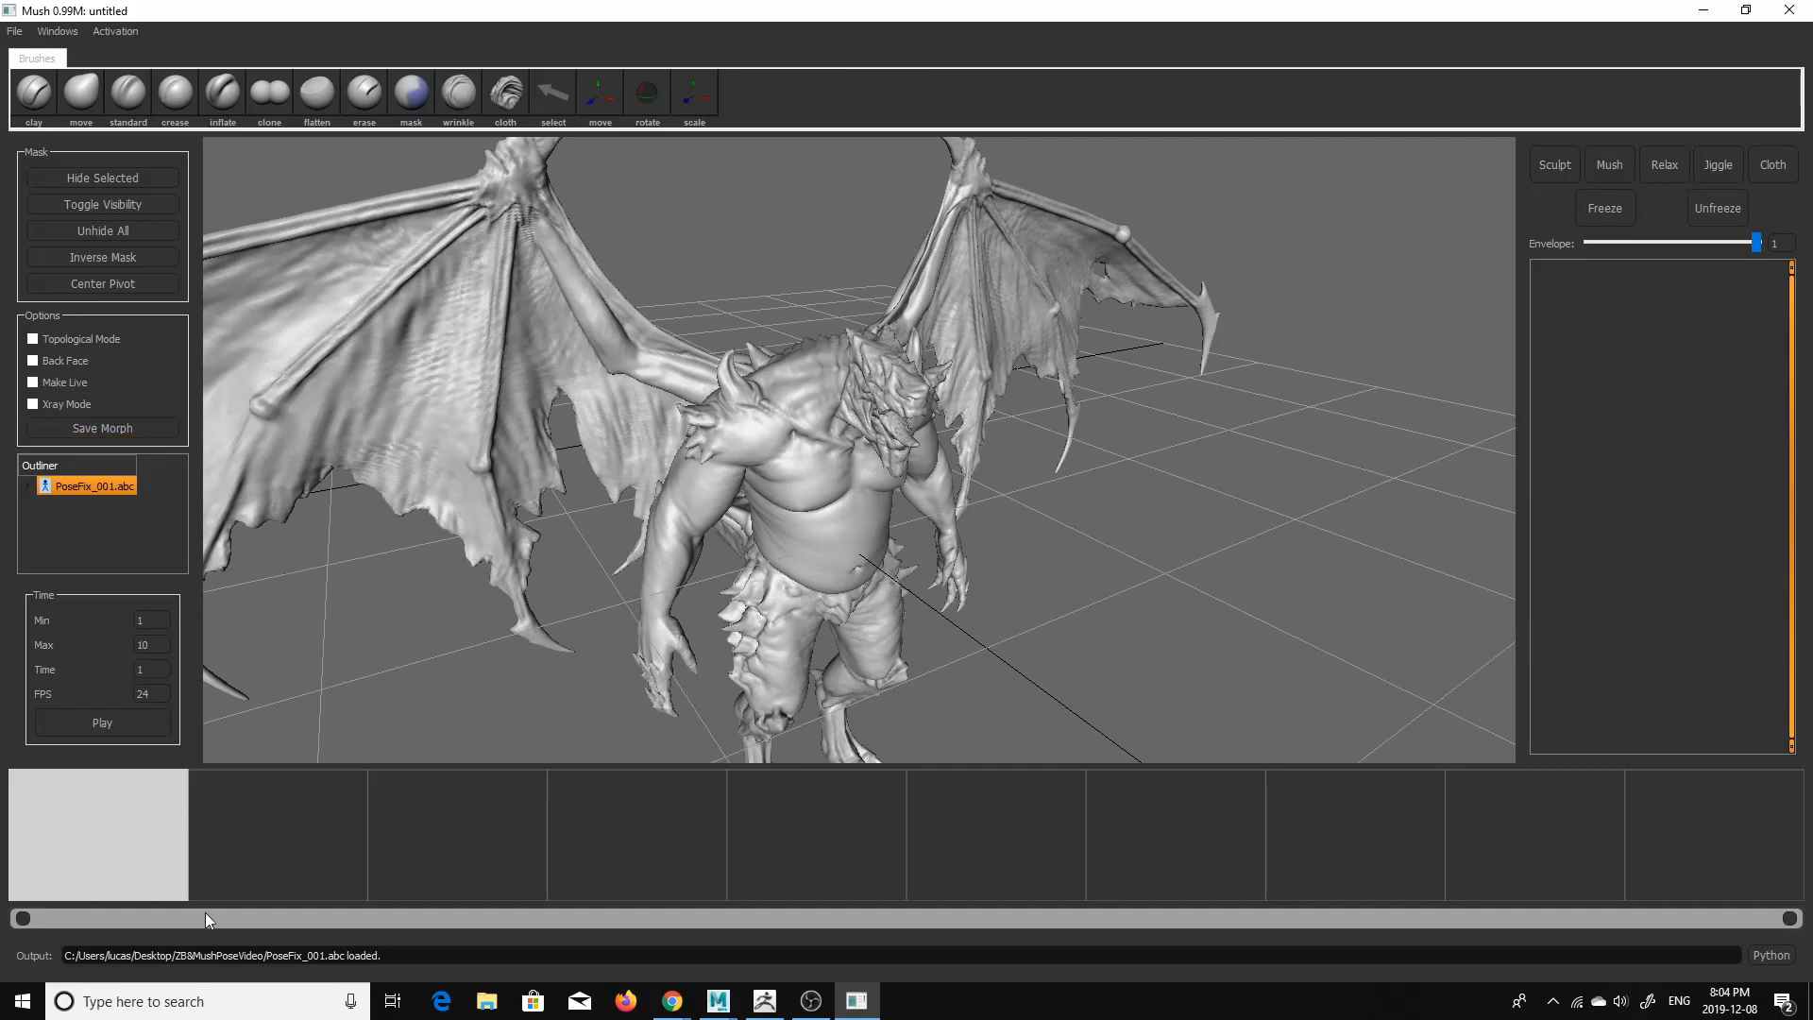
# - Scrub the timeline to frame 10 and inspect the action pose's deformation from the front and side
pyautogui.moveTo(166, 840); pyautogui.dragTo(1715, 870)
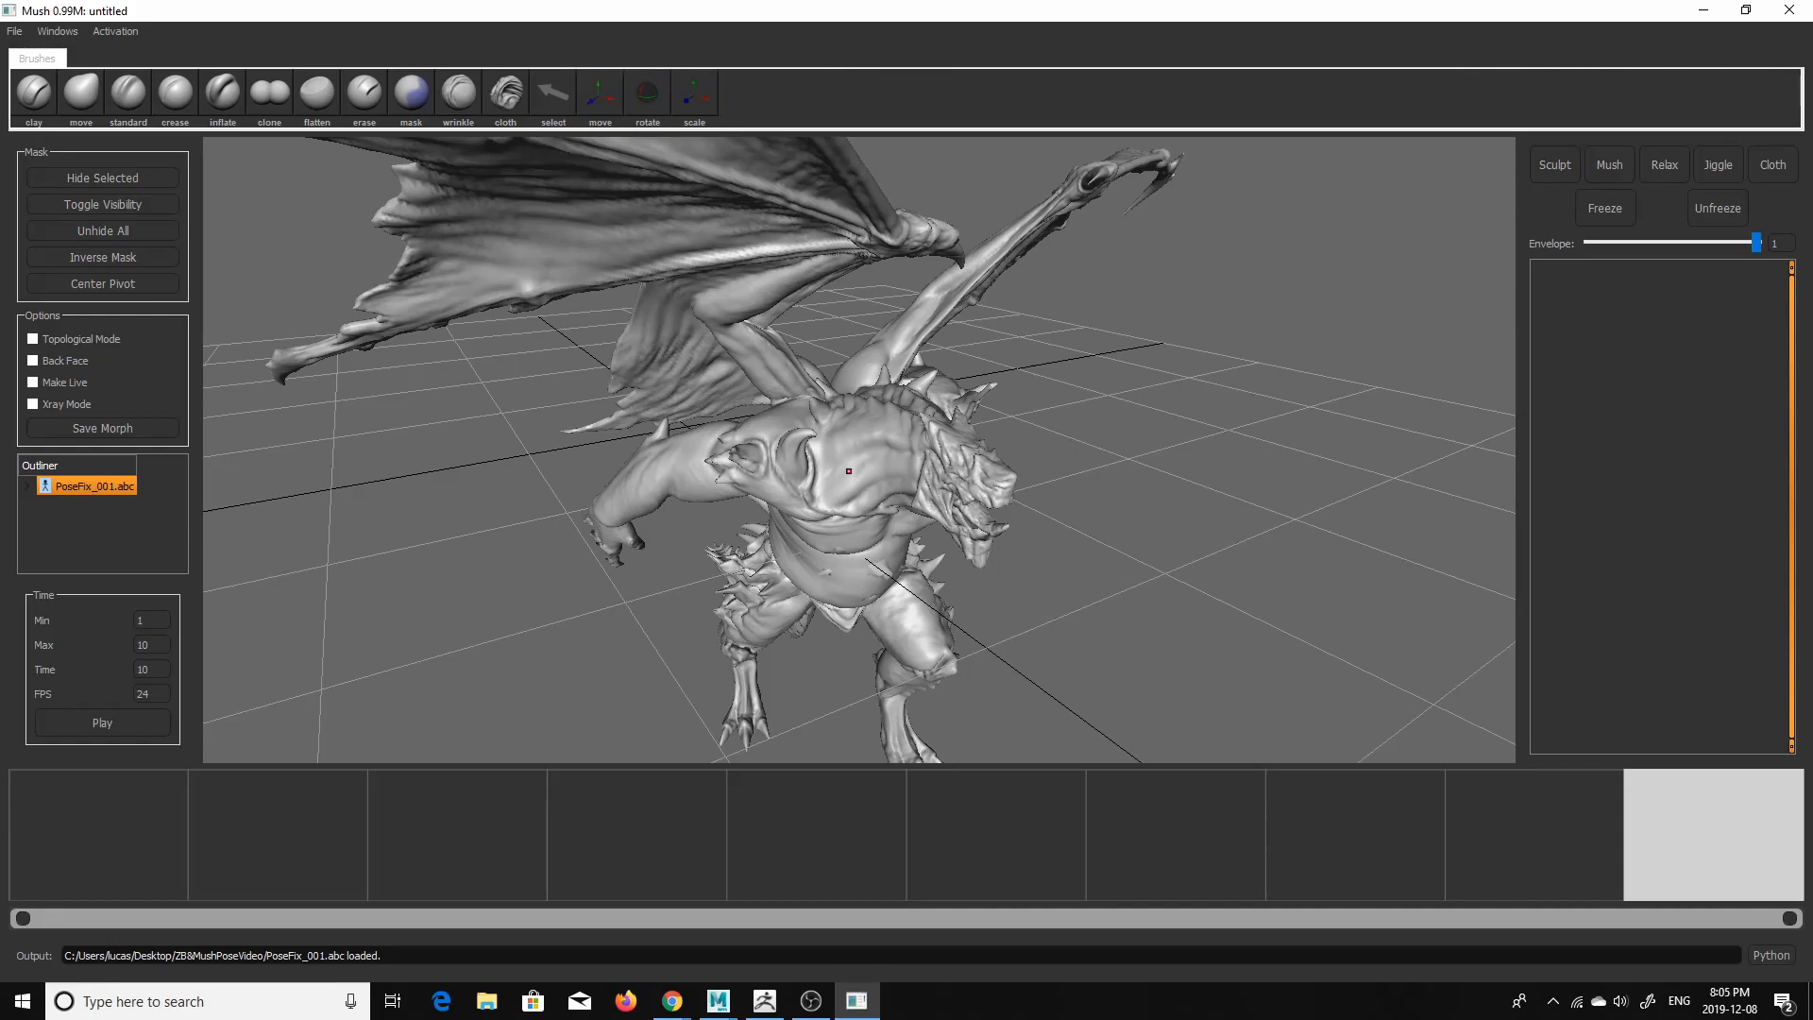
pyautogui.keyDown('alt'); pyautogui.moveTo(1270, 618); pyautogui.dragTo(1172, 675); pyautogui.keyUp('alt')
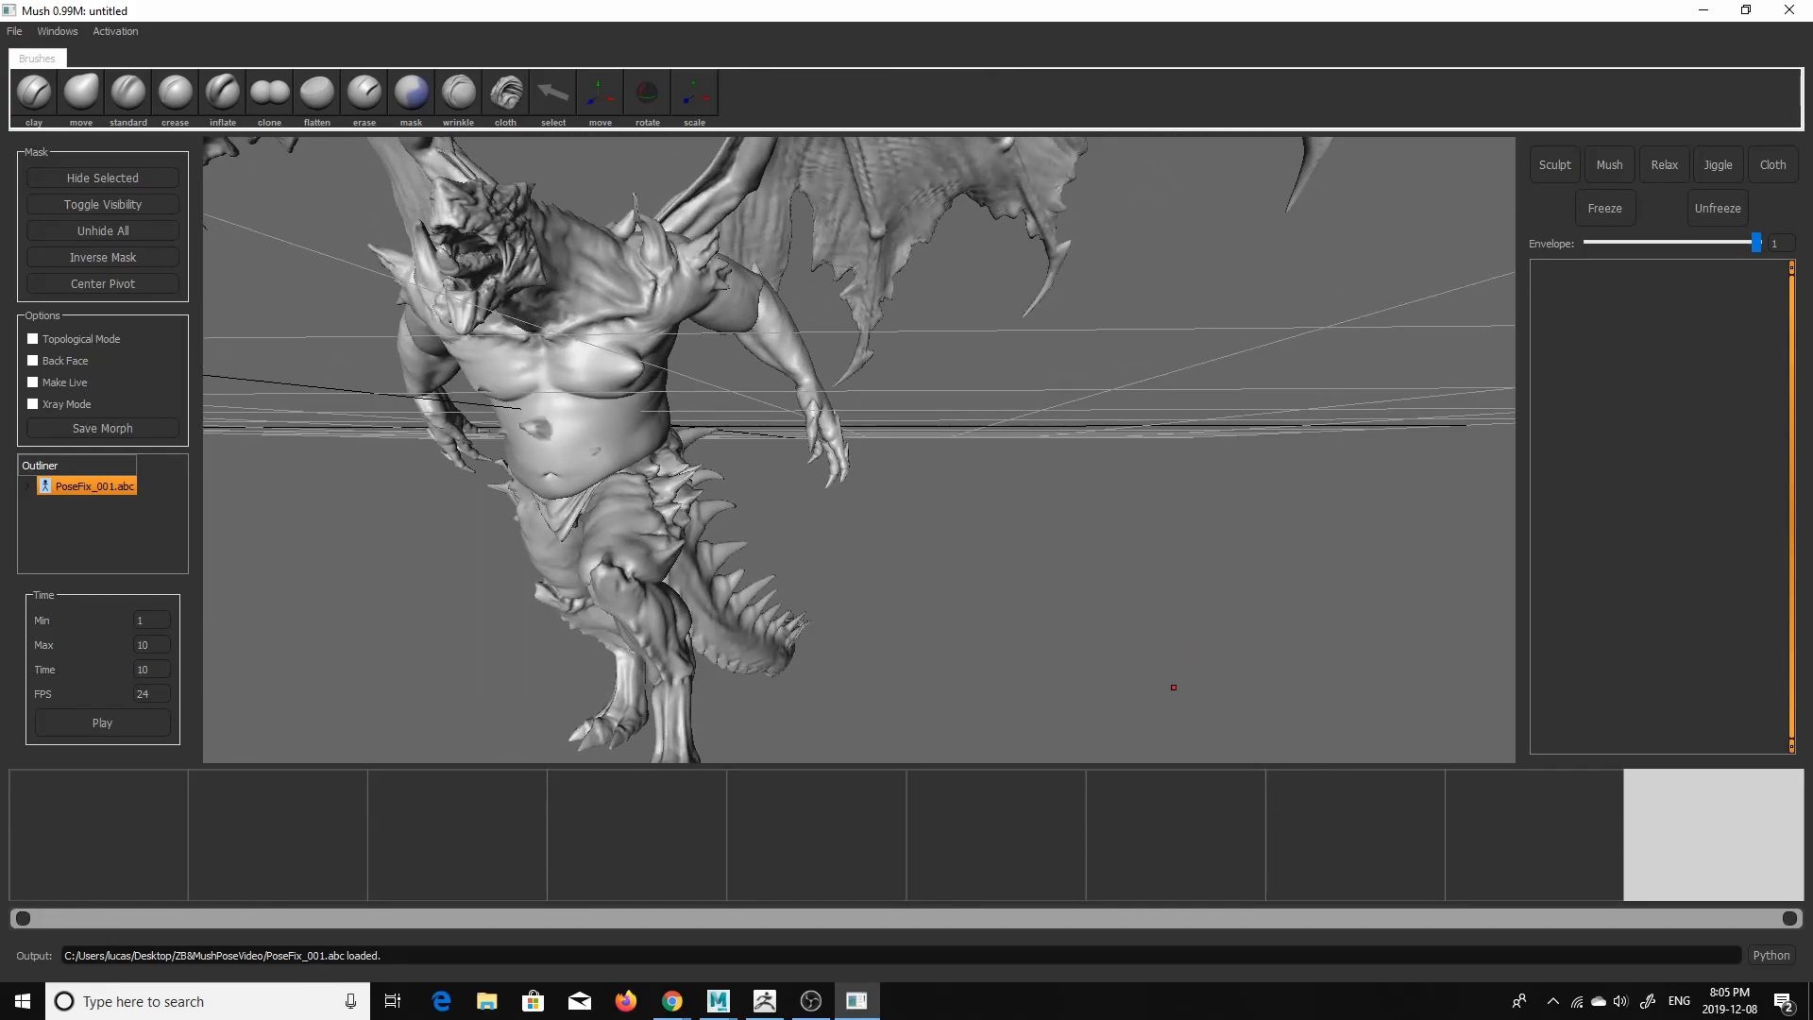
pyautogui.moveTo(1660, 822)
pyautogui.mouseDown()
pyautogui.moveTo(354, 865)
pyautogui.moveTo(882, 868)
pyautogui.moveTo(1659, 821)
pyautogui.mouseUp()
pyautogui.keyDown('alt'); pyautogui.moveTo(890, 473); pyautogui.dragTo(1036, 574, button='middle'); pyautogui.keyUp('alt')
pyautogui.keyDown('alt'); pyautogui.moveTo(1036, 574); pyautogui.dragTo(855, 557, button='right'); pyautogui.keyUp('alt')
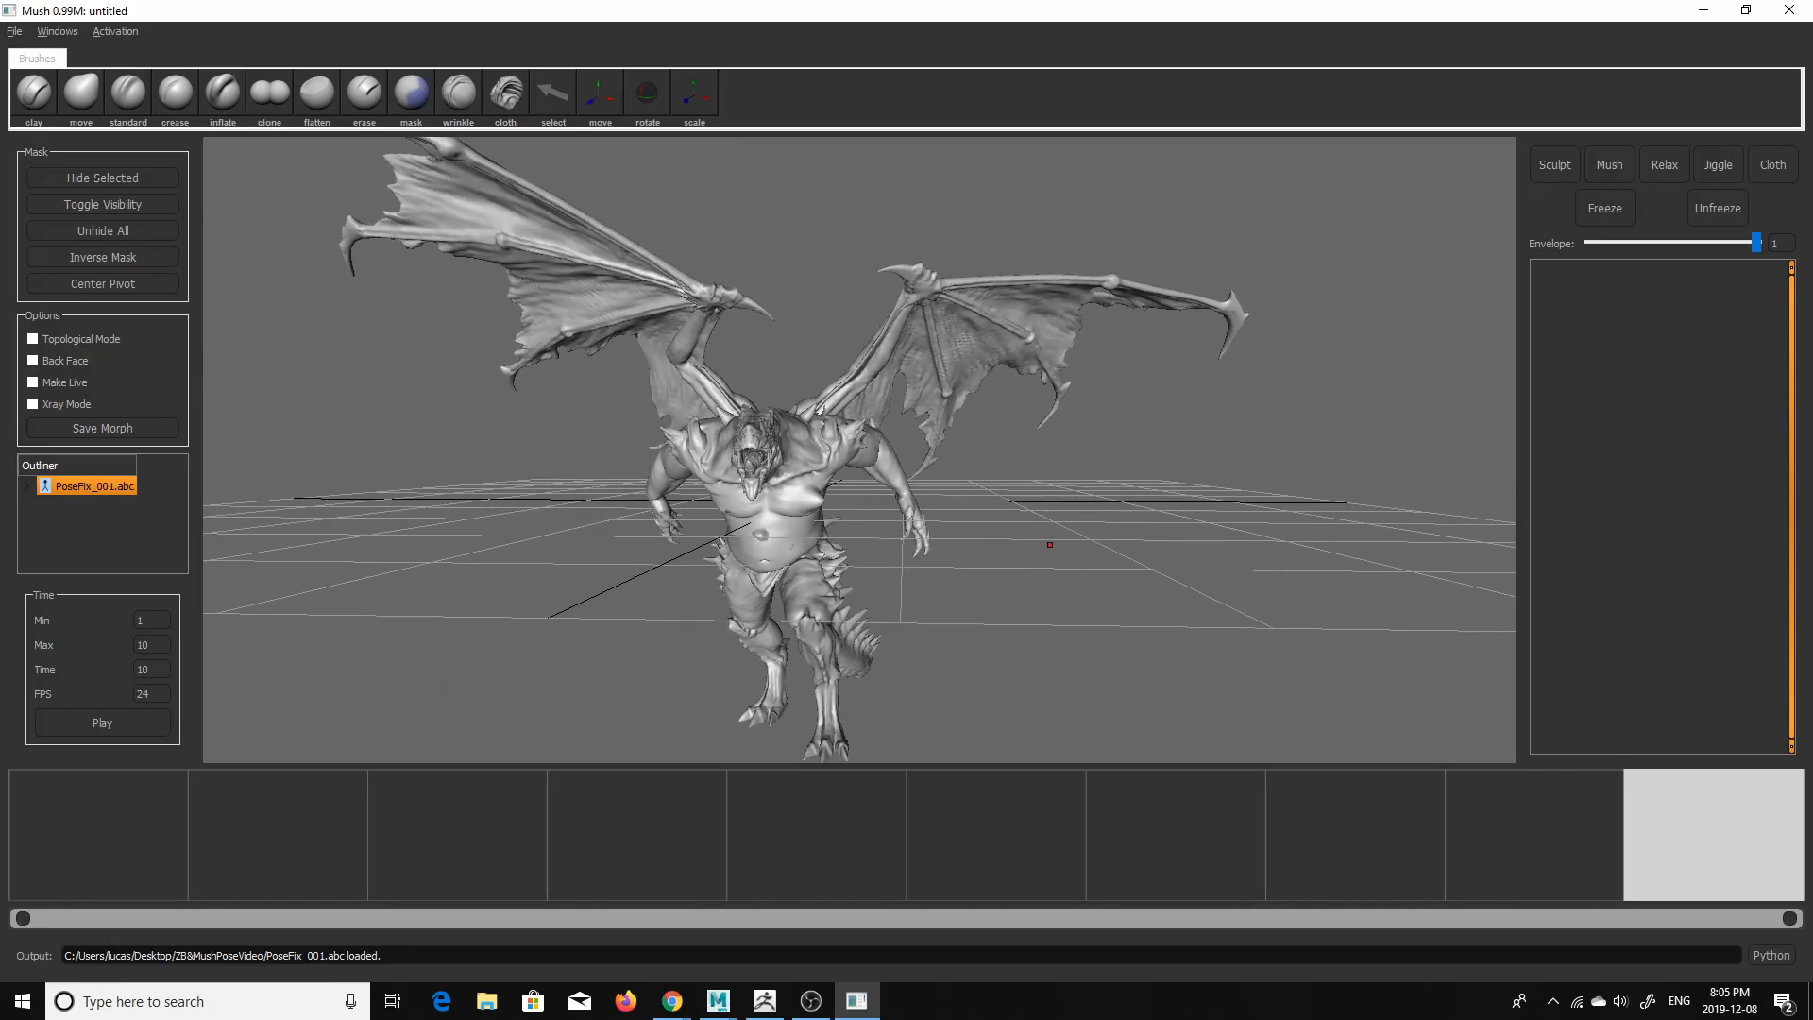
pyautogui.keyDown('alt'); pyautogui.moveTo(1019, 550); pyautogui.dragTo(1045, 578); pyautogui.keyUp('alt')
pyautogui.keyDown('alt'); pyautogui.moveTo(1045, 578); pyautogui.dragTo(1217, 524, button='right'); pyautogui.keyUp('alt')
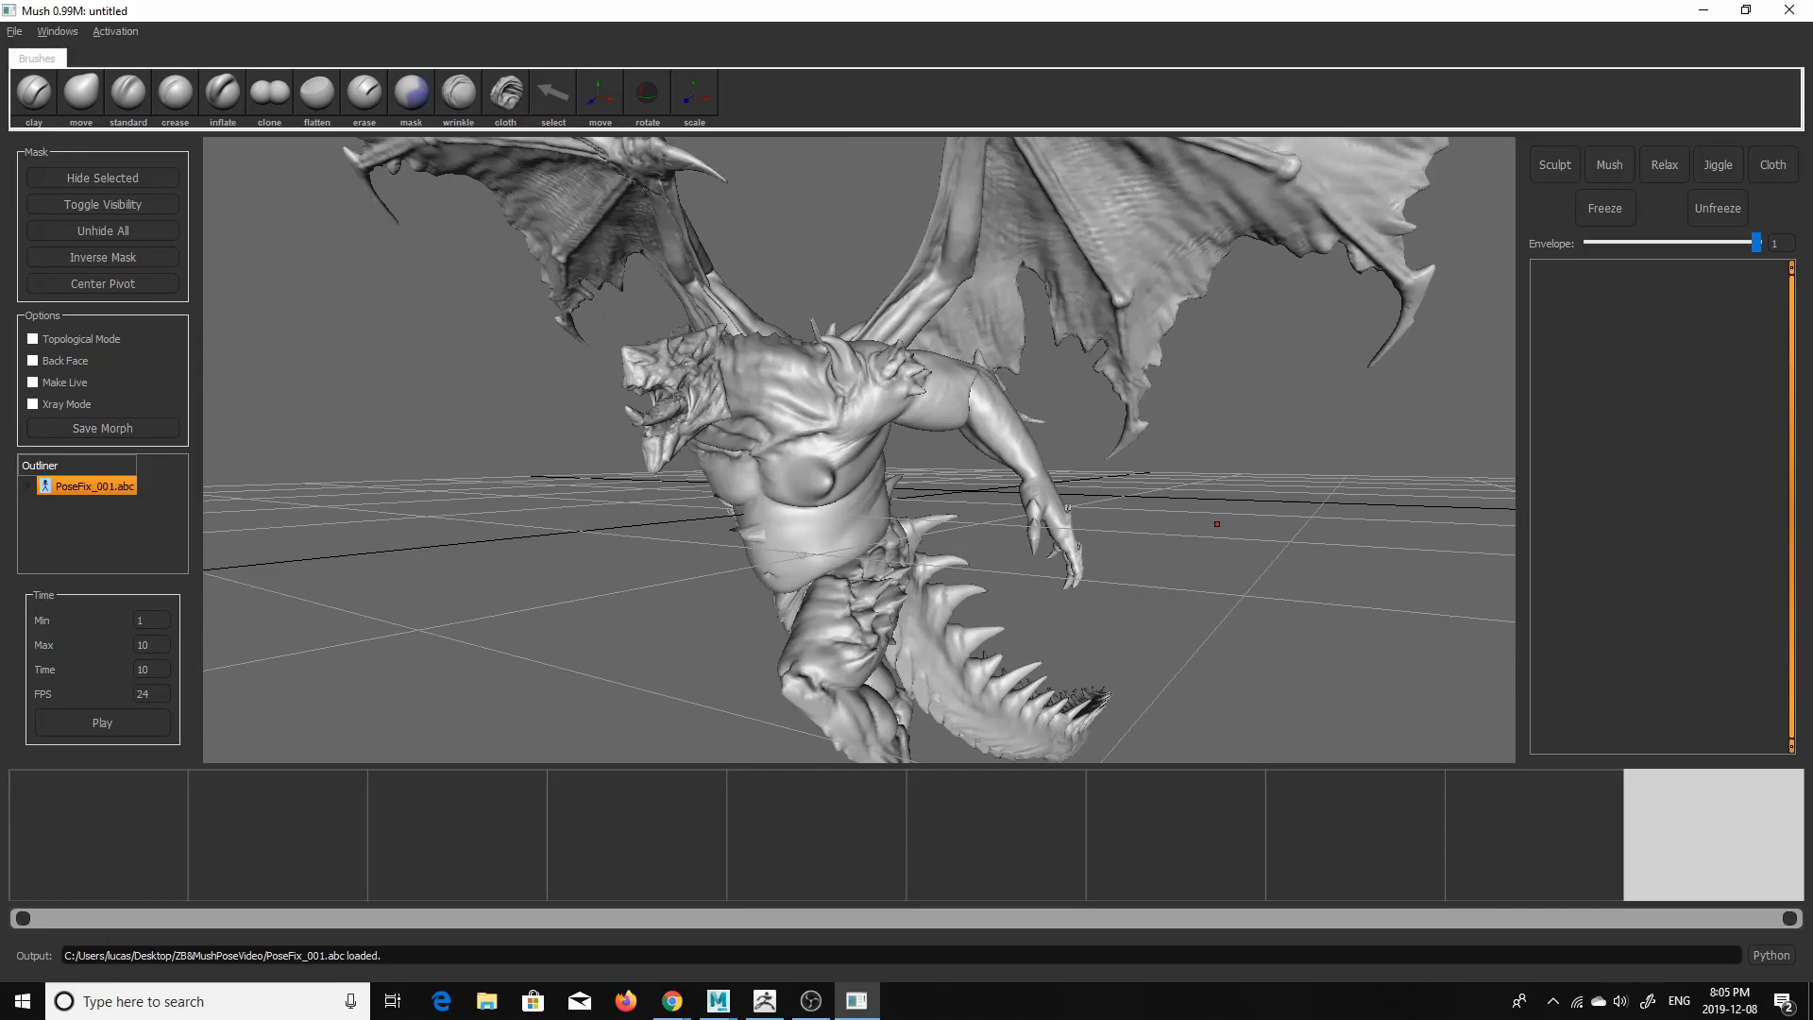
# - Add a Mush layer and key its envelope from 0 at frame 1 to 1 at frame 10
pyautogui.click(1616, 162)
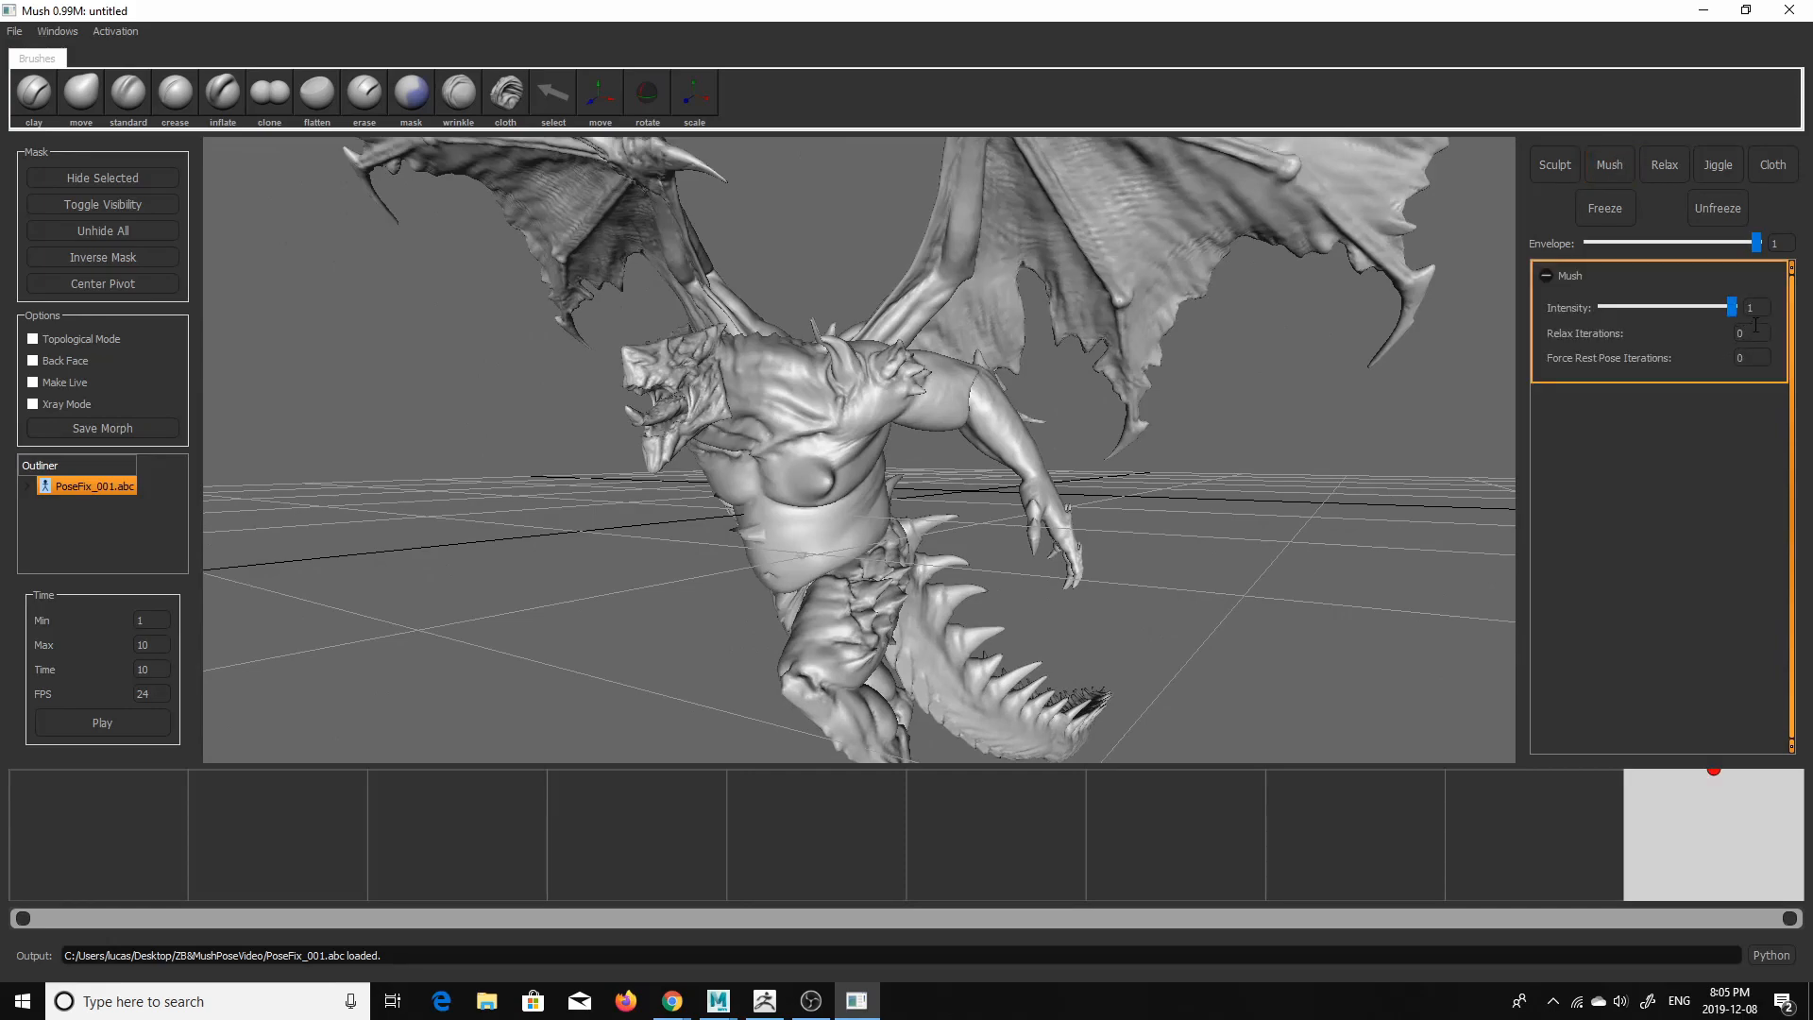
pyautogui.moveTo(1714, 777)
pyautogui.mouseDown()
pyautogui.moveTo(1714, 792)
pyautogui.moveTo(1730, 533)
pyautogui.mouseUp()
pyautogui.moveTo(1729, 238); pyautogui.dragTo(1801, 232)
pyautogui.moveTo(1698, 828); pyautogui.dragTo(1741, 865)
# - Paint a mask over the deformed areas of the creature's chest, belly, neck and shoulders
pyautogui.moveTo(920, 543)
pyautogui.keyDown('alt'); pyautogui.mouseDown()
pyautogui.moveTo(988, 470)
pyautogui.moveTo(993, 487)
pyautogui.mouseUp(); pyautogui.keyUp('alt')
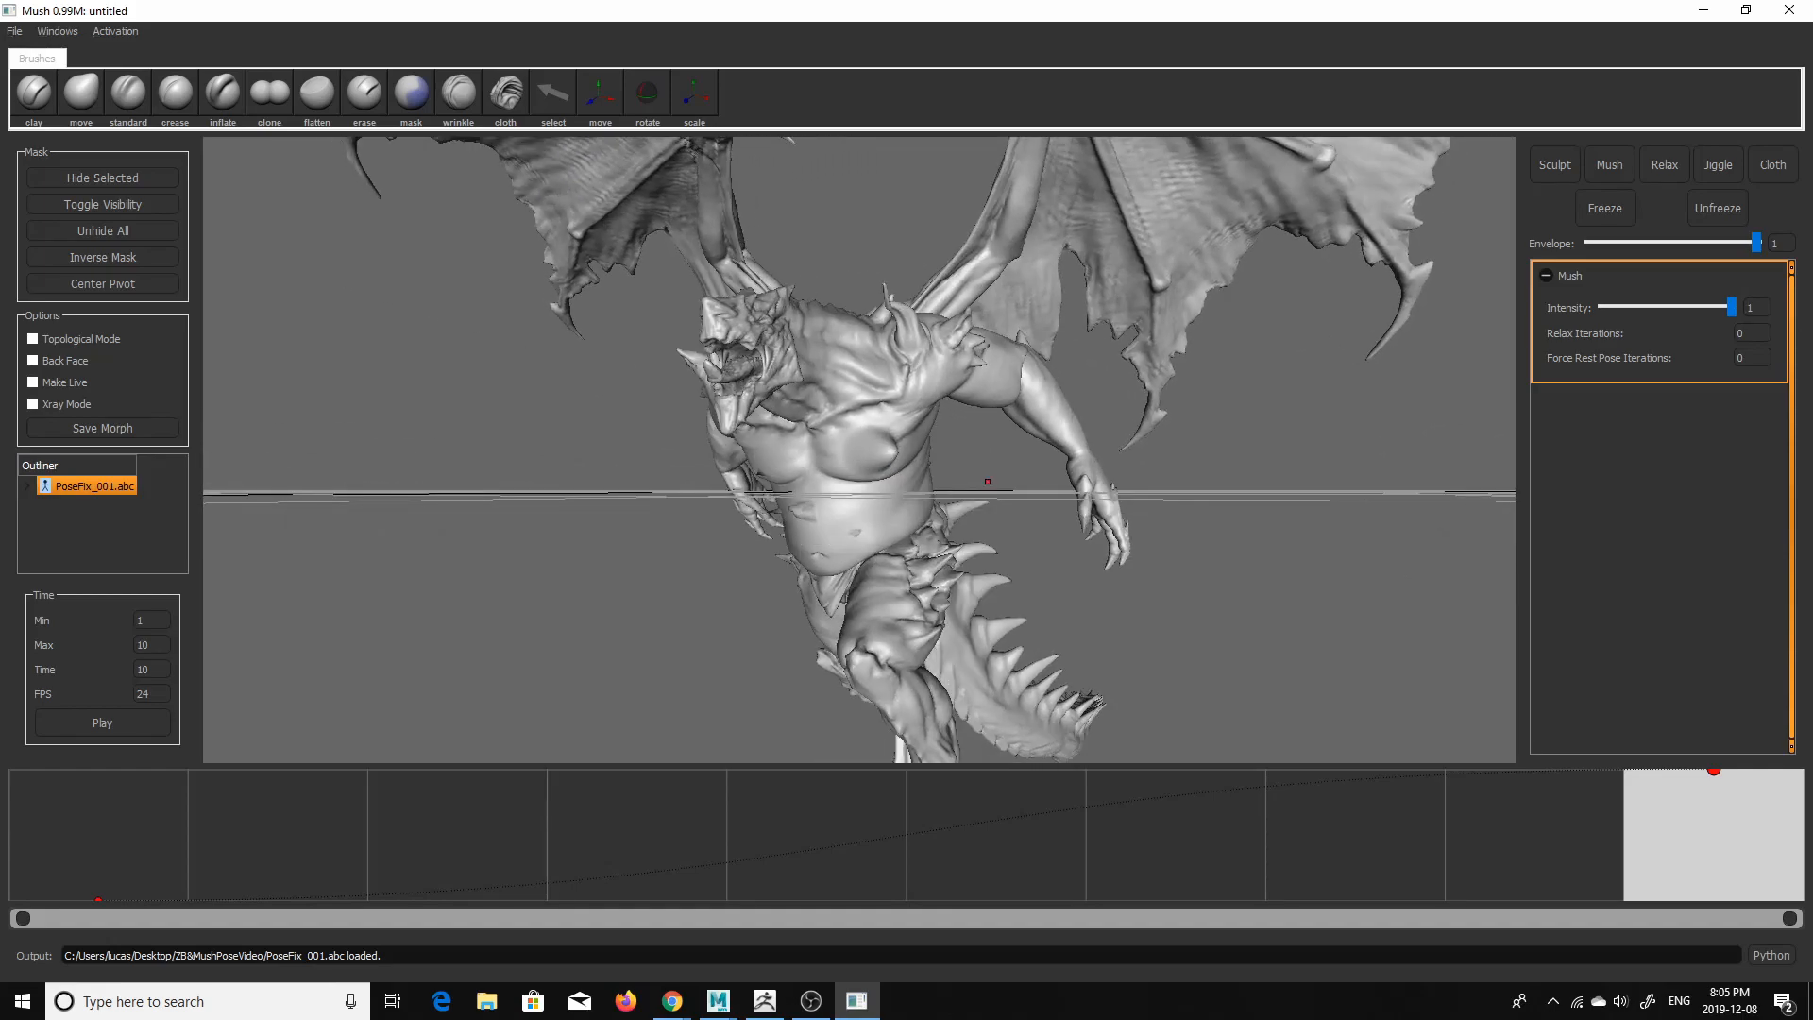
pyautogui.moveTo(863, 492)
pyautogui.mouseDown()
pyautogui.moveTo(835, 520)
pyautogui.moveTo(722, 312)
pyautogui.moveTo(776, 268)
pyautogui.moveTo(818, 370)
pyautogui.mouseUp()
pyautogui.moveTo(818, 370)
pyautogui.keyDown('alt'); pyautogui.mouseDown()
pyautogui.moveTo(852, 383)
pyautogui.moveTo(868, 315)
pyautogui.moveTo(897, 311)
pyautogui.moveTo(878, 283)
pyautogui.moveTo(830, 278)
pyautogui.moveTo(845, 342)
pyautogui.moveTo(704, 335)
pyautogui.moveTo(642, 359)
pyautogui.moveTo(752, 439)
pyautogui.moveTo(670, 331)
pyautogui.moveTo(715, 260)
pyautogui.moveTo(767, 307)
pyautogui.moveTo(618, 354)
pyautogui.moveTo(590, 402)
pyautogui.mouseUp(); pyautogui.keyUp('alt')
pyautogui.moveTo(783, 364)
pyautogui.mouseDown()
pyautogui.moveTo(867, 378)
pyautogui.moveTo(940, 487)
pyautogui.moveTo(878, 524)
pyautogui.mouseUp()
pyautogui.moveTo(1006, 547)
pyautogui.keyDown('alt'); pyautogui.mouseDown()
pyautogui.moveTo(983, 468)
pyautogui.moveTo(949, 453)
pyautogui.mouseUp(); pyautogui.keyUp('alt')
pyautogui.moveTo(878, 519)
pyautogui.mouseDown()
pyautogui.moveTo(1048, 462)
pyautogui.moveTo(977, 378)
pyautogui.moveTo(813, 545)
pyautogui.moveTo(718, 472)
pyautogui.moveTo(680, 557)
pyautogui.moveTo(718, 397)
pyautogui.moveTo(796, 457)
pyautogui.moveTo(838, 369)
pyautogui.mouseUp()
pyautogui.keyDown('alt'); pyautogui.moveTo(1043, 717); pyautogui.dragTo(1051, 614); pyautogui.keyUp('alt')
pyautogui.keyDown('alt'); pyautogui.moveTo(1052, 615); pyautogui.dragTo(987, 523, button='middle'); pyautogui.keyUp('alt')
pyautogui.moveTo(857, 487); pyautogui.dragTo(906, 517)
pyautogui.moveTo(1010, 424); pyautogui.dragTo(1044, 401)
pyautogui.keyDown('alt'); pyautogui.moveTo(1124, 453); pyautogui.dragTo(1133, 557); pyautogui.keyUp('alt')
pyautogui.moveTo(1094, 429)
pyautogui.mouseDown()
pyautogui.moveTo(1097, 391)
pyautogui.moveTo(1150, 377)
pyautogui.moveTo(1171, 312)
pyautogui.moveTo(1153, 436)
pyautogui.mouseUp()
pyautogui.keyDown('alt'); pyautogui.moveTo(1140, 524); pyautogui.dragTo(1135, 340); pyautogui.keyUp('alt')
pyautogui.moveTo(1133, 477)
pyautogui.mouseDown()
pyautogui.moveTo(1145, 510)
pyautogui.moveTo(1069, 462)
pyautogui.moveTo(1149, 410)
pyautogui.moveTo(1114, 378)
pyautogui.moveTo(1029, 373)
pyautogui.moveTo(1208, 359)
pyautogui.moveTo(1176, 369)
pyautogui.moveTo(1246, 326)
pyautogui.moveTo(1321, 448)
pyautogui.moveTo(1340, 358)
pyautogui.moveTo(1244, 517)
pyautogui.mouseUp()
pyautogui.moveTo(1244, 452)
pyautogui.mouseDown()
pyautogui.moveTo(1275, 394)
pyautogui.moveTo(1218, 374)
pyautogui.mouseUp()
# - Turn on the wireframe display and extend the mask around the shoulder and upper body
pyautogui.press('w')
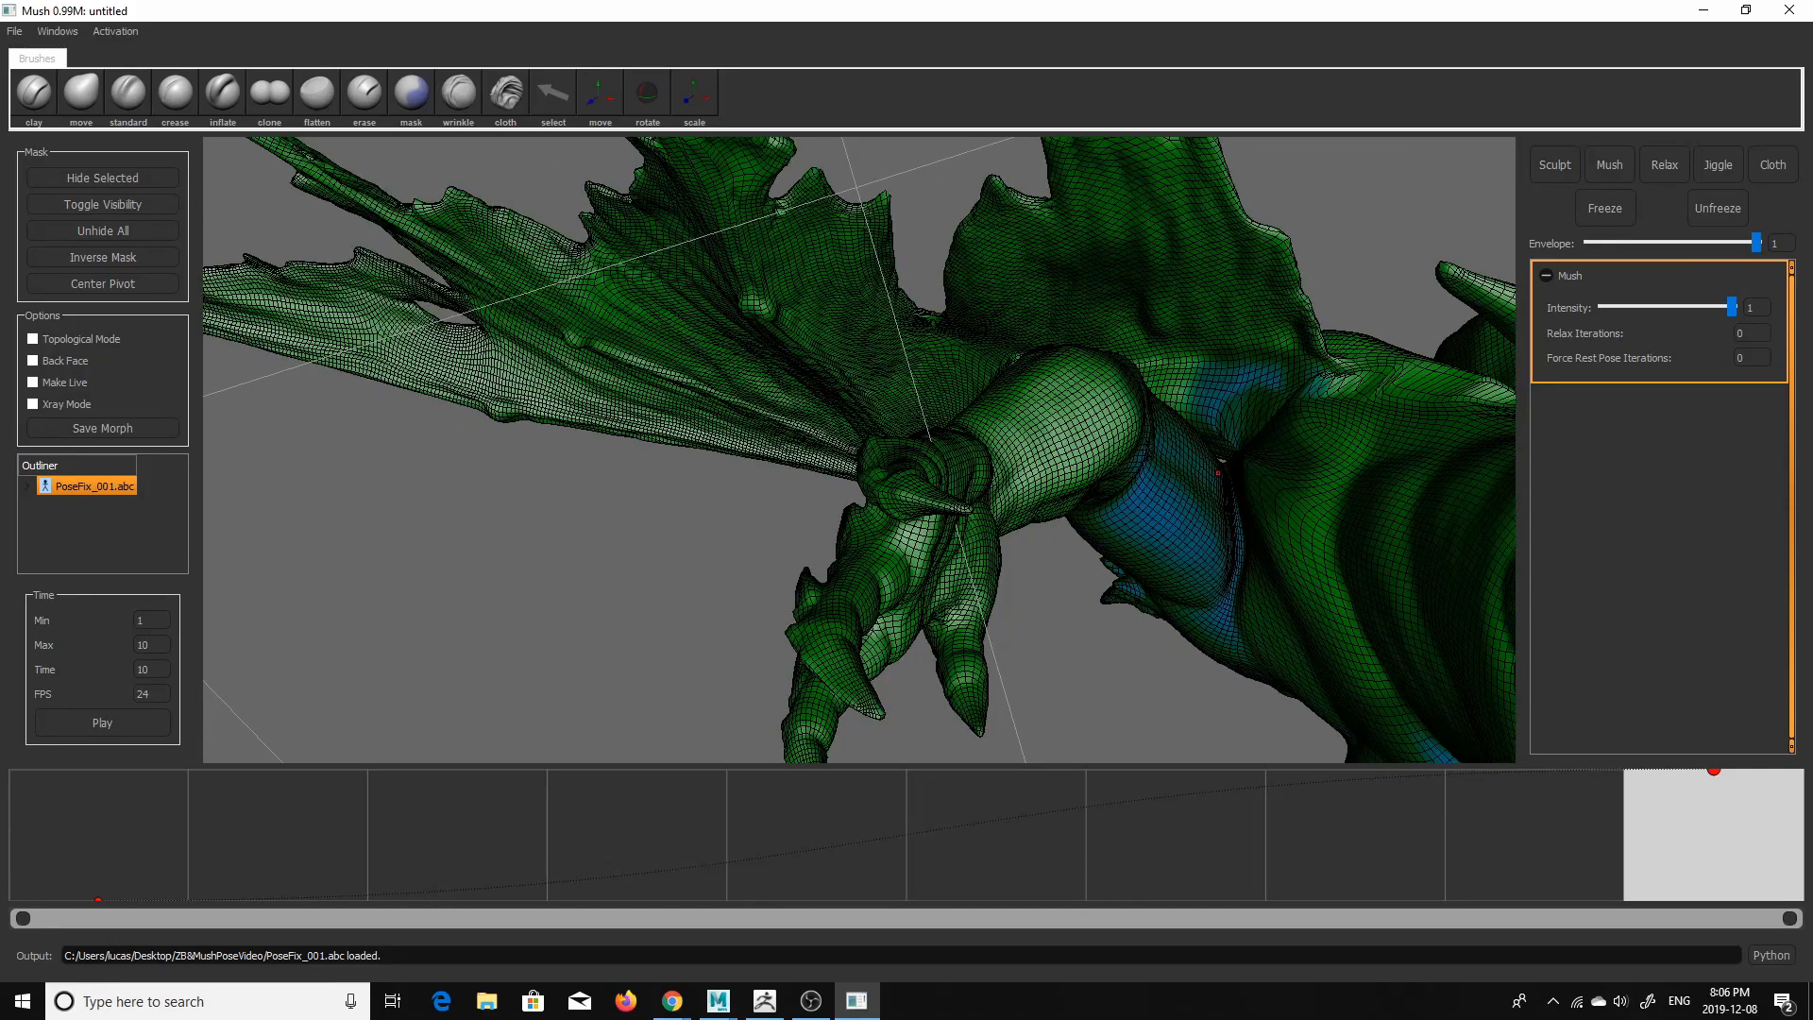
pyautogui.keyDown('alt'); pyautogui.moveTo(1221, 516); pyautogui.dragTo(1238, 652); pyautogui.keyUp('alt')
pyautogui.moveTo(1359, 377)
pyautogui.mouseDown()
pyautogui.moveTo(1403, 378)
pyautogui.moveTo(1345, 312)
pyautogui.mouseUp()
pyautogui.moveTo(1249, 385)
pyautogui.mouseDown()
pyautogui.moveTo(1235, 370)
pyautogui.moveTo(1339, 373)
pyautogui.moveTo(1331, 472)
pyautogui.moveTo(1416, 507)
pyautogui.moveTo(633, 506)
pyautogui.mouseUp()
pyautogui.keyDown('alt'); pyautogui.moveTo(633, 505); pyautogui.dragTo(776, 538, button='right'); pyautogui.keyUp('alt')
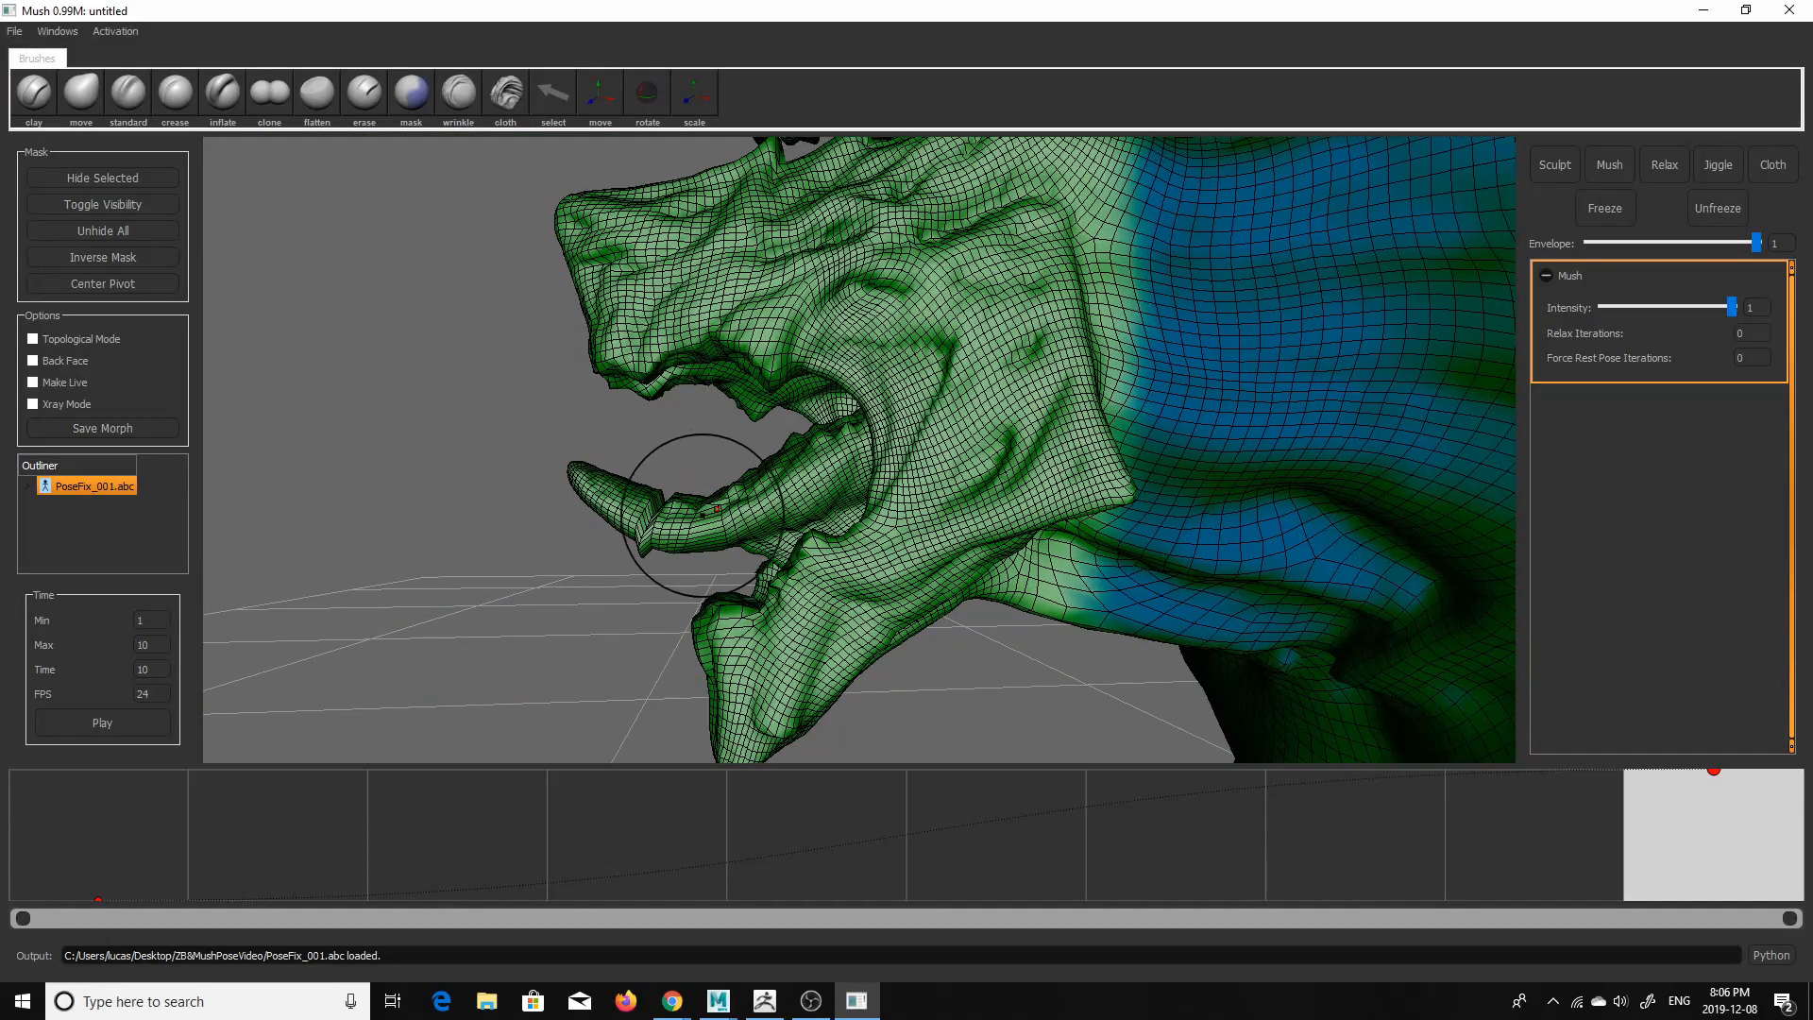
# - Paint the mask along the creature's tongue, covering it from both sides
pyautogui.moveTo(774, 505)
pyautogui.mouseDown()
pyautogui.moveTo(651, 526)
pyautogui.moveTo(614, 496)
pyautogui.mouseUp()
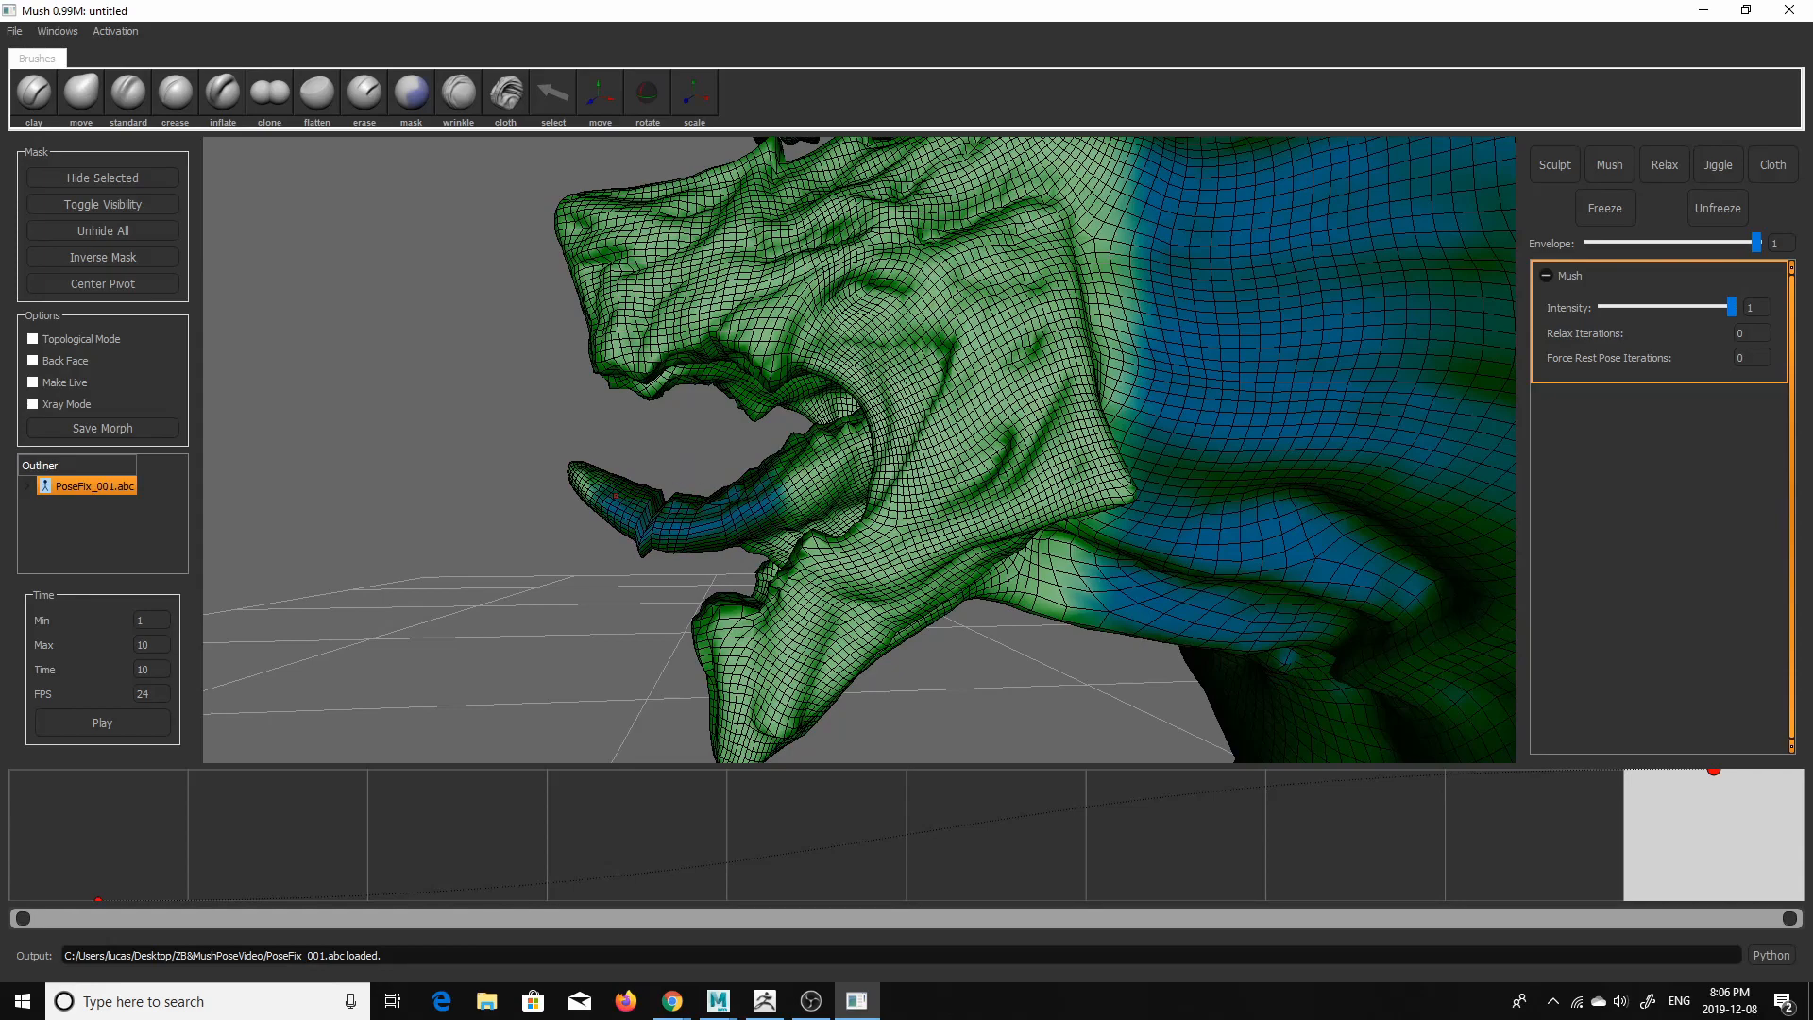
pyautogui.click(34, 339)
pyautogui.click(33, 338)
pyautogui.moveTo(645, 504); pyautogui.dragTo(584, 482)
pyautogui.keyDown('alt'); pyautogui.moveTo(604, 553); pyautogui.dragTo(930, 550); pyautogui.keyUp('alt')
pyautogui.moveTo(750, 493)
pyautogui.mouseDown()
pyautogui.moveTo(665, 509)
pyautogui.moveTo(619, 490)
pyautogui.moveTo(651, 497)
pyautogui.mouseUp()
# - Mask the wing roots on the creature's back
pyautogui.keyDown('alt'); pyautogui.moveTo(942, 643); pyautogui.dragTo(809, 483); pyautogui.keyUp('alt')
pyautogui.keyDown('alt'); pyautogui.moveTo(809, 483); pyautogui.dragTo(976, 487, button='middle'); pyautogui.keyUp('alt')
pyautogui.keyDown('alt'); pyautogui.moveTo(975, 487); pyautogui.dragTo(745, 472, button='right'); pyautogui.keyUp('alt')
pyautogui.keyDown('alt'); pyautogui.moveTo(746, 472); pyautogui.dragTo(960, 509); pyautogui.keyUp('alt')
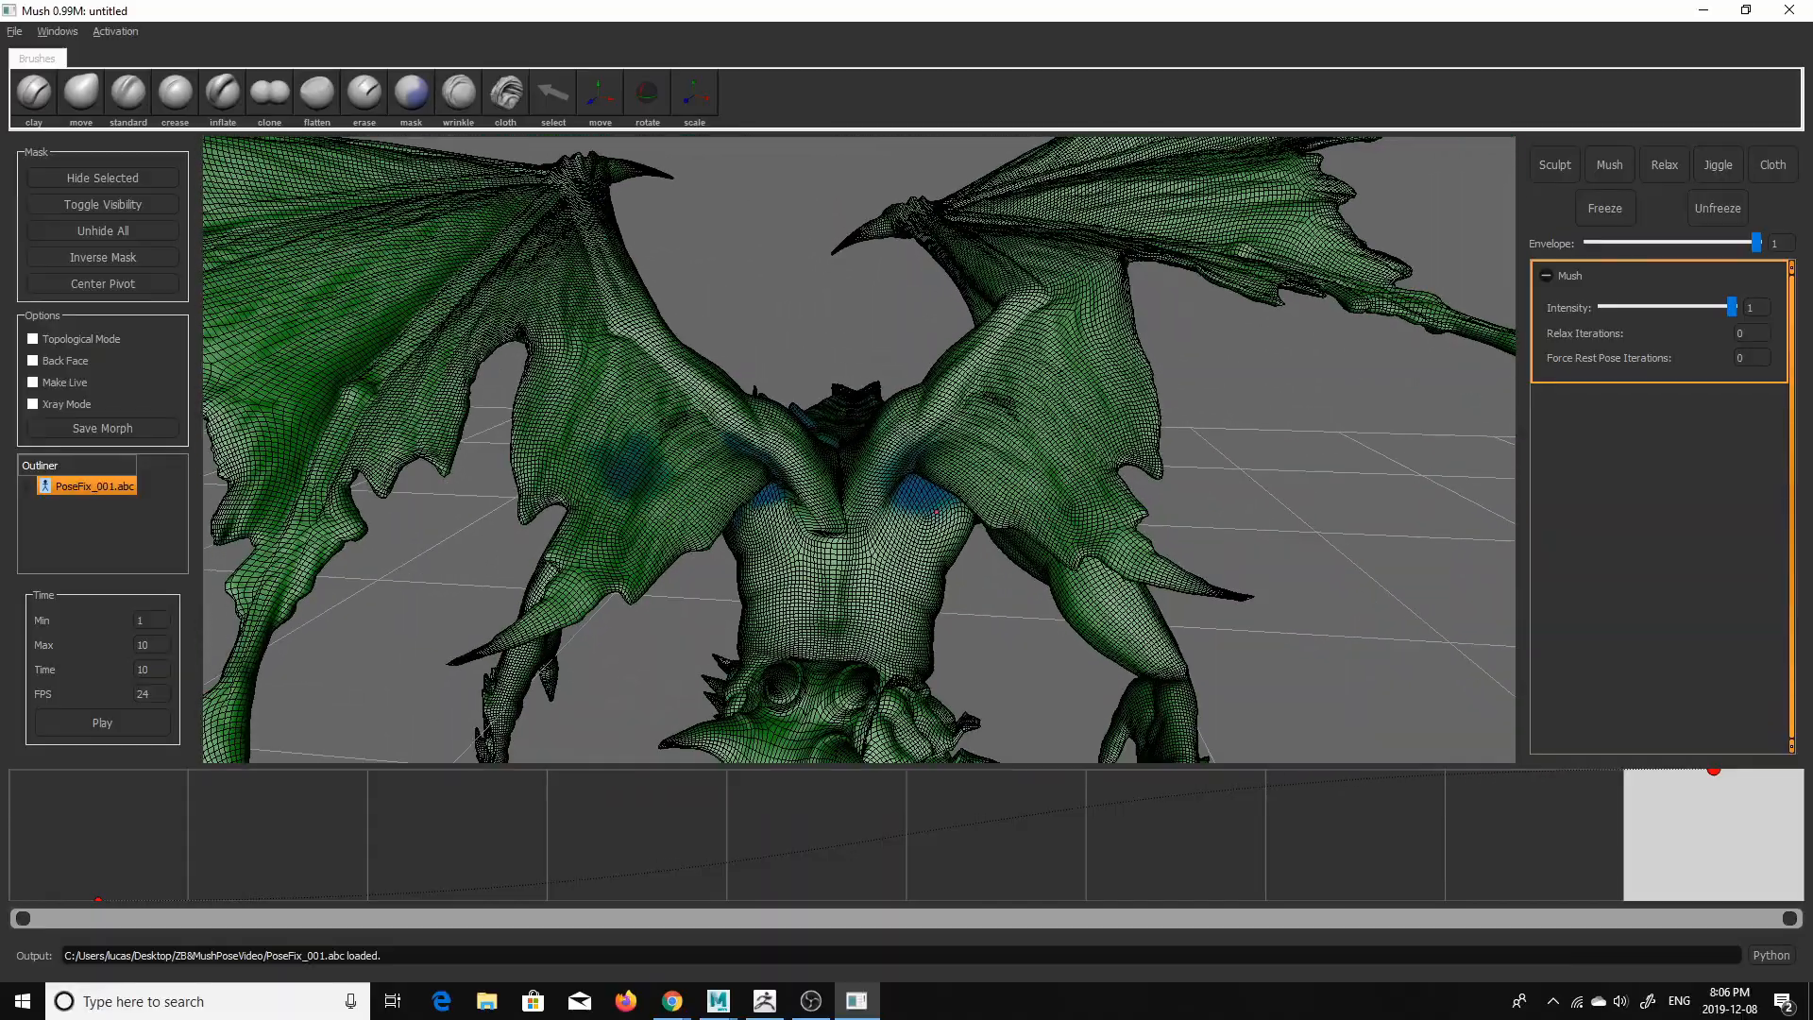
pyautogui.moveTo(825, 530)
pyautogui.mouseDown()
pyautogui.moveTo(812, 566)
pyautogui.moveTo(902, 552)
pyautogui.moveTo(883, 573)
pyautogui.moveTo(946, 276)
pyautogui.moveTo(970, 247)
pyautogui.mouseUp()
pyautogui.moveTo(614, 519)
pyautogui.mouseDown()
pyautogui.moveTo(638, 504)
pyautogui.moveTo(569, 538)
pyautogui.mouseUp()
# - Extend the mask over the raised left leg and the middle of the tail, and hide the wireframe
pyautogui.moveTo(1005, 557)
pyautogui.keyDown('alt'); pyautogui.mouseDown()
pyautogui.moveTo(982, 574)
pyautogui.moveTo(930, 500)
pyautogui.moveTo(1040, 524)
pyautogui.moveTo(1049, 505)
pyautogui.moveTo(985, 486)
pyautogui.mouseUp(); pyautogui.keyUp('alt')
pyautogui.keyDown('alt'); pyautogui.moveTo(1155, 485); pyautogui.dragTo(688, 485); pyautogui.keyUp('alt')
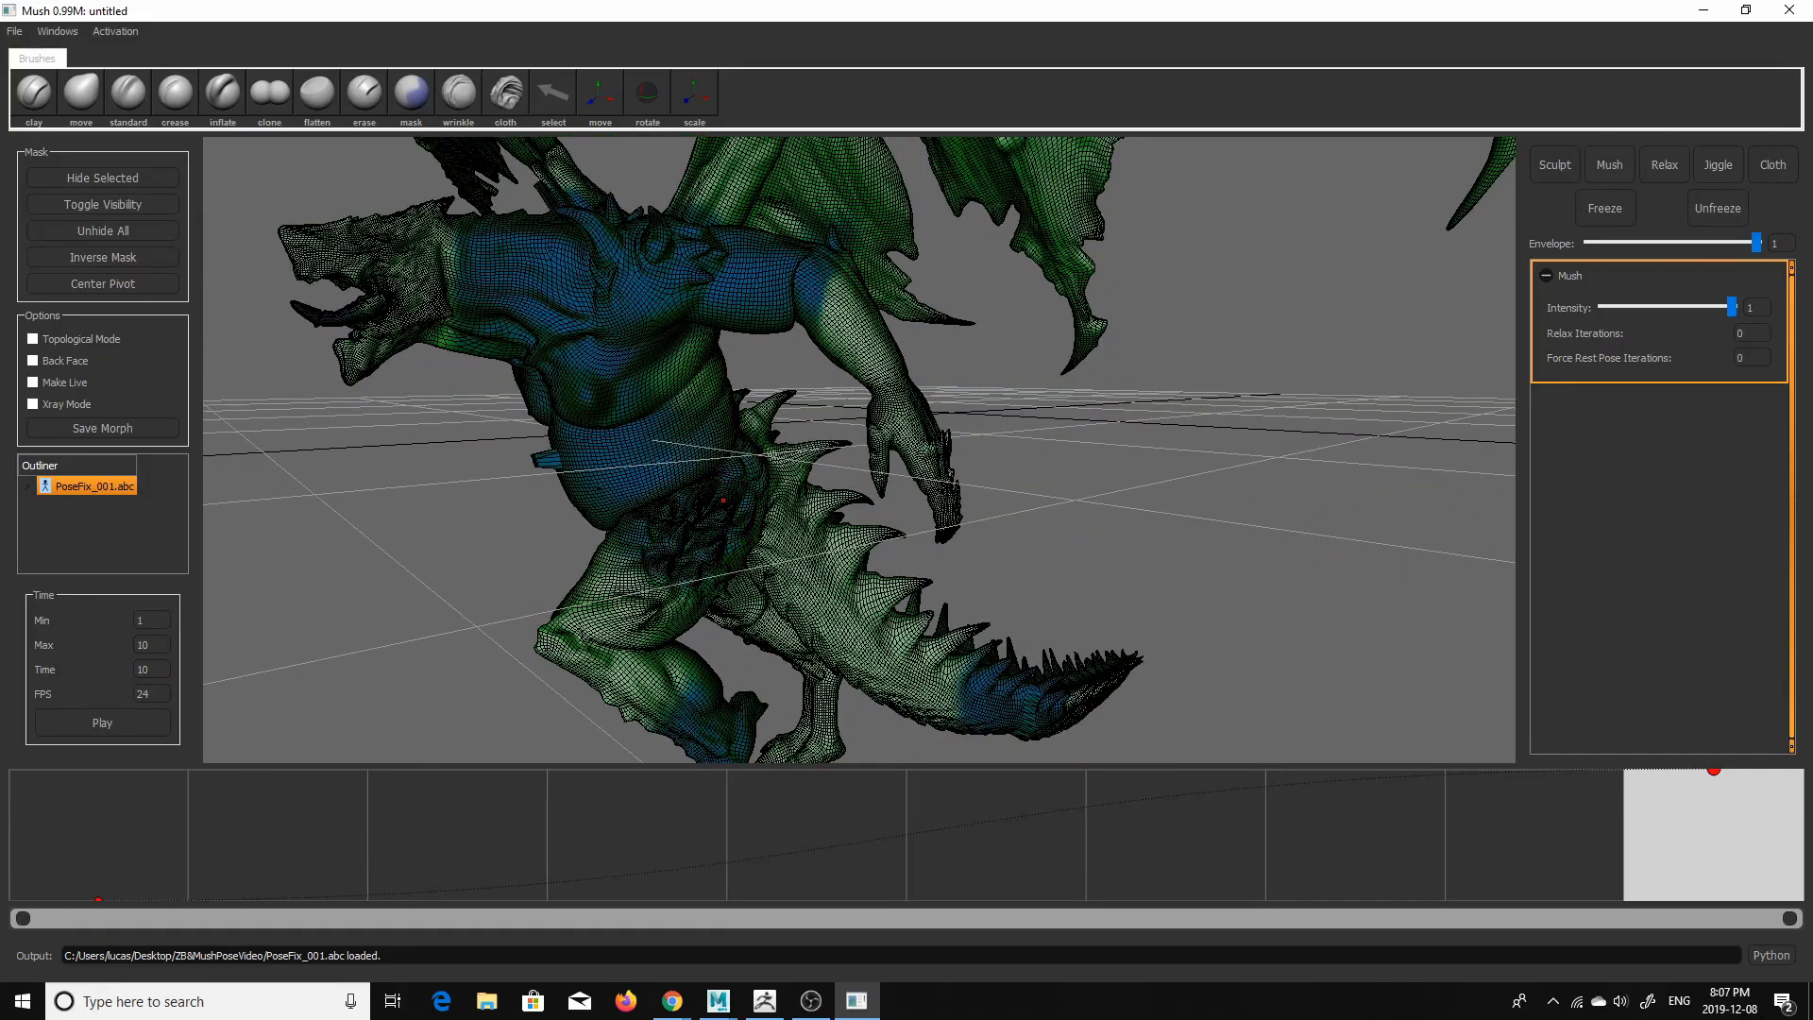
pyautogui.moveTo(651, 608)
pyautogui.keyDown('alt'); pyautogui.mouseDown()
pyautogui.moveTo(671, 540)
pyautogui.moveTo(841, 615)
pyautogui.moveTo(901, 597)
pyautogui.mouseUp(); pyautogui.keyUp('alt')
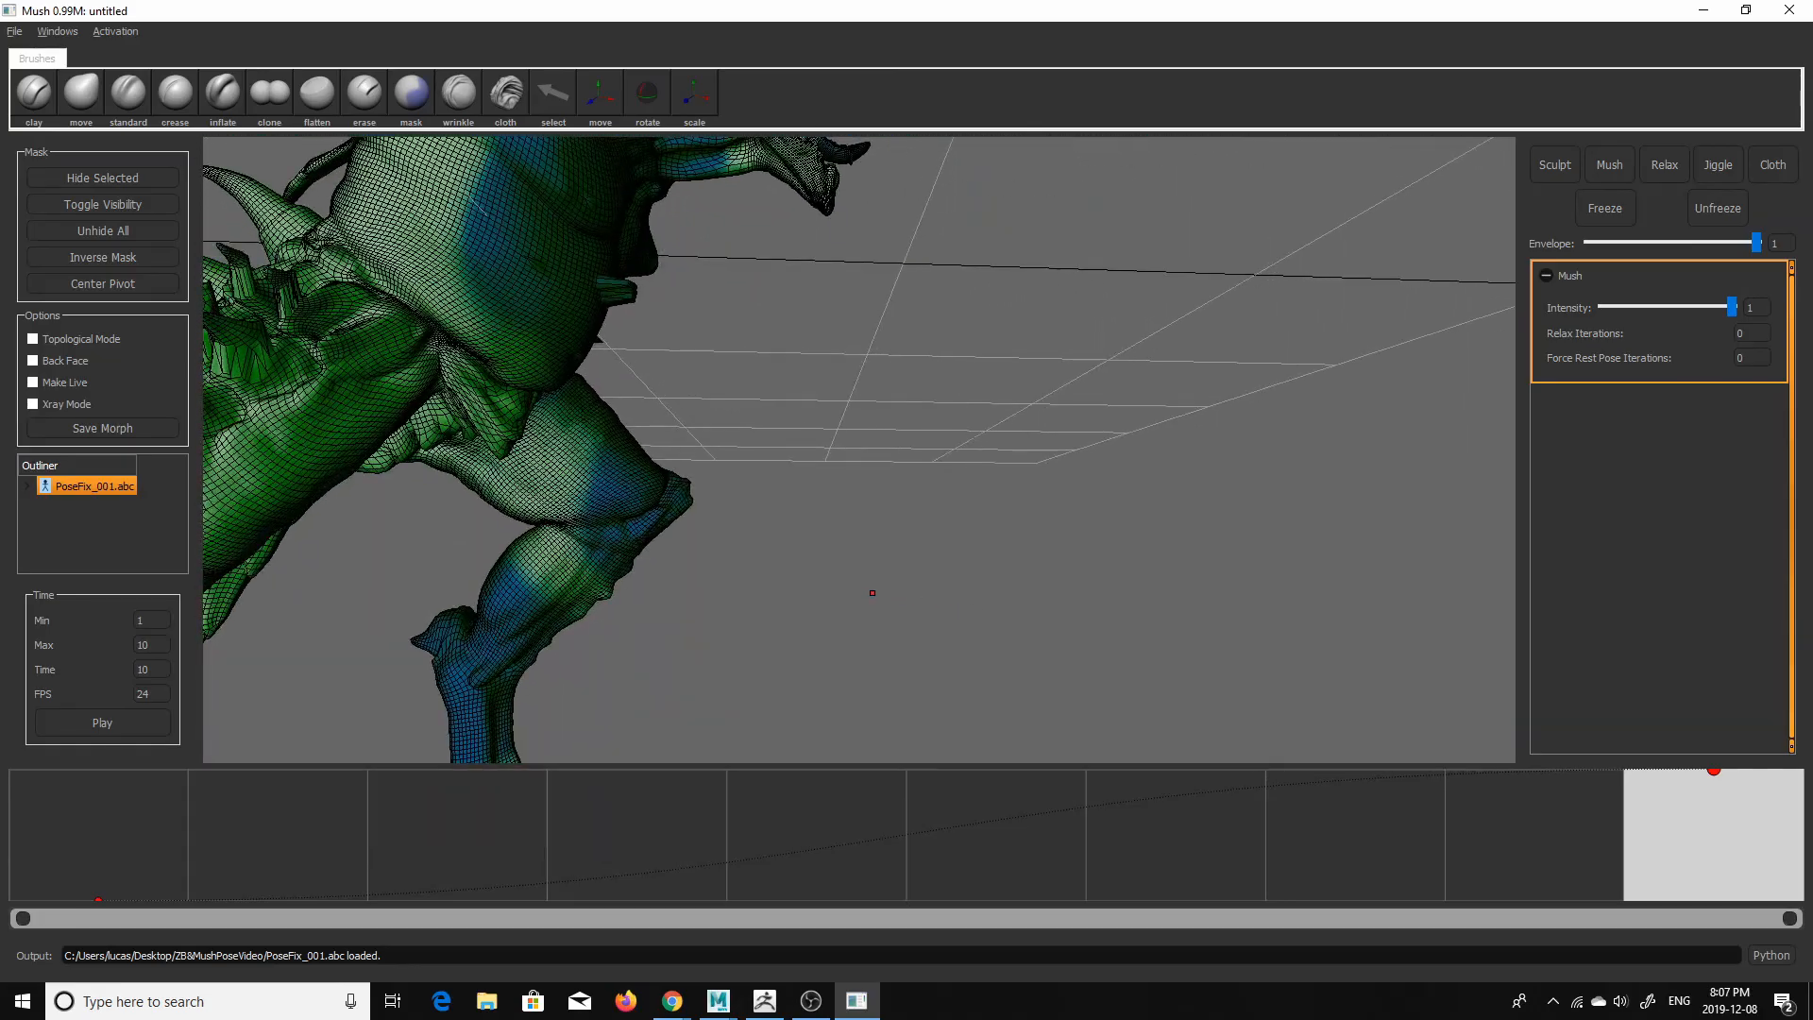
pyautogui.keyDown('alt'); pyautogui.moveTo(591, 520); pyautogui.dragTo(907, 586); pyautogui.keyUp('alt')
pyautogui.keyDown('alt'); pyautogui.moveTo(906, 585); pyautogui.dragTo(820, 486, button='right'); pyautogui.keyUp('alt')
pyautogui.keyDown('alt'); pyautogui.moveTo(820, 486); pyautogui.dragTo(836, 559, button='middle'); pyautogui.keyUp('alt')
pyautogui.keyDown('alt'); pyautogui.moveTo(836, 559); pyautogui.dragTo(515, 576); pyautogui.keyUp('alt')
pyautogui.keyDown('alt'); pyautogui.moveTo(515, 576); pyautogui.dragTo(547, 614, button='middle'); pyautogui.keyUp('alt')
pyautogui.keyDown('alt'); pyautogui.moveTo(472, 529); pyautogui.dragTo(566, 453, button='right'); pyautogui.keyUp('alt')
pyautogui.moveTo(567, 453)
pyautogui.keyDown('alt'); pyautogui.mouseDown()
pyautogui.moveTo(592, 434)
pyautogui.moveTo(652, 476)
pyautogui.moveTo(435, 302)
pyautogui.moveTo(505, 481)
pyautogui.mouseUp(); pyautogui.keyUp('alt')
pyautogui.keyDown('alt'); pyautogui.moveTo(755, 458); pyautogui.dragTo(797, 380, button='right'); pyautogui.keyUp('alt')
pyautogui.keyDown('alt'); pyautogui.moveTo(797, 380); pyautogui.dragTo(748, 438); pyautogui.keyUp('alt')
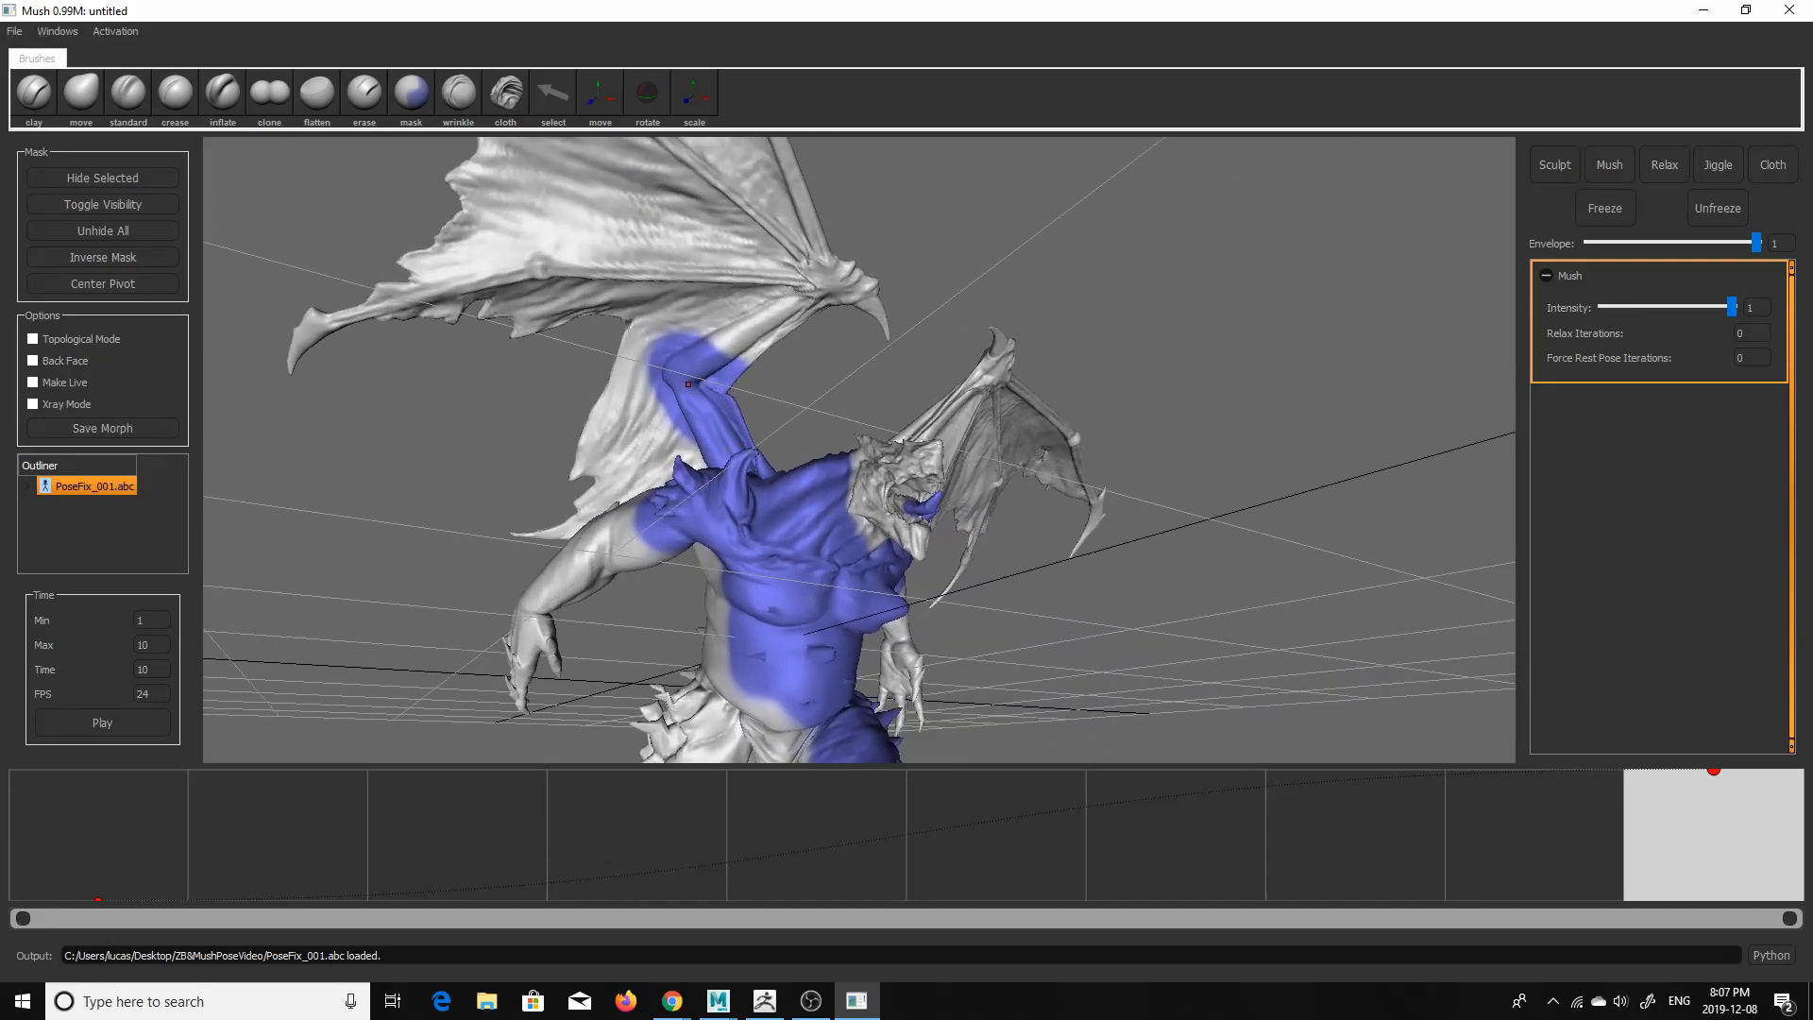
# - Smooth the mask edges on the right wing base, shoulder and belly
pyautogui.moveTo(701, 359)
pyautogui.mouseDown()
pyautogui.moveTo(746, 359)
pyautogui.moveTo(672, 427)
pyautogui.moveTo(657, 528)
pyautogui.moveTo(751, 675)
pyautogui.moveTo(866, 620)
pyautogui.mouseUp()
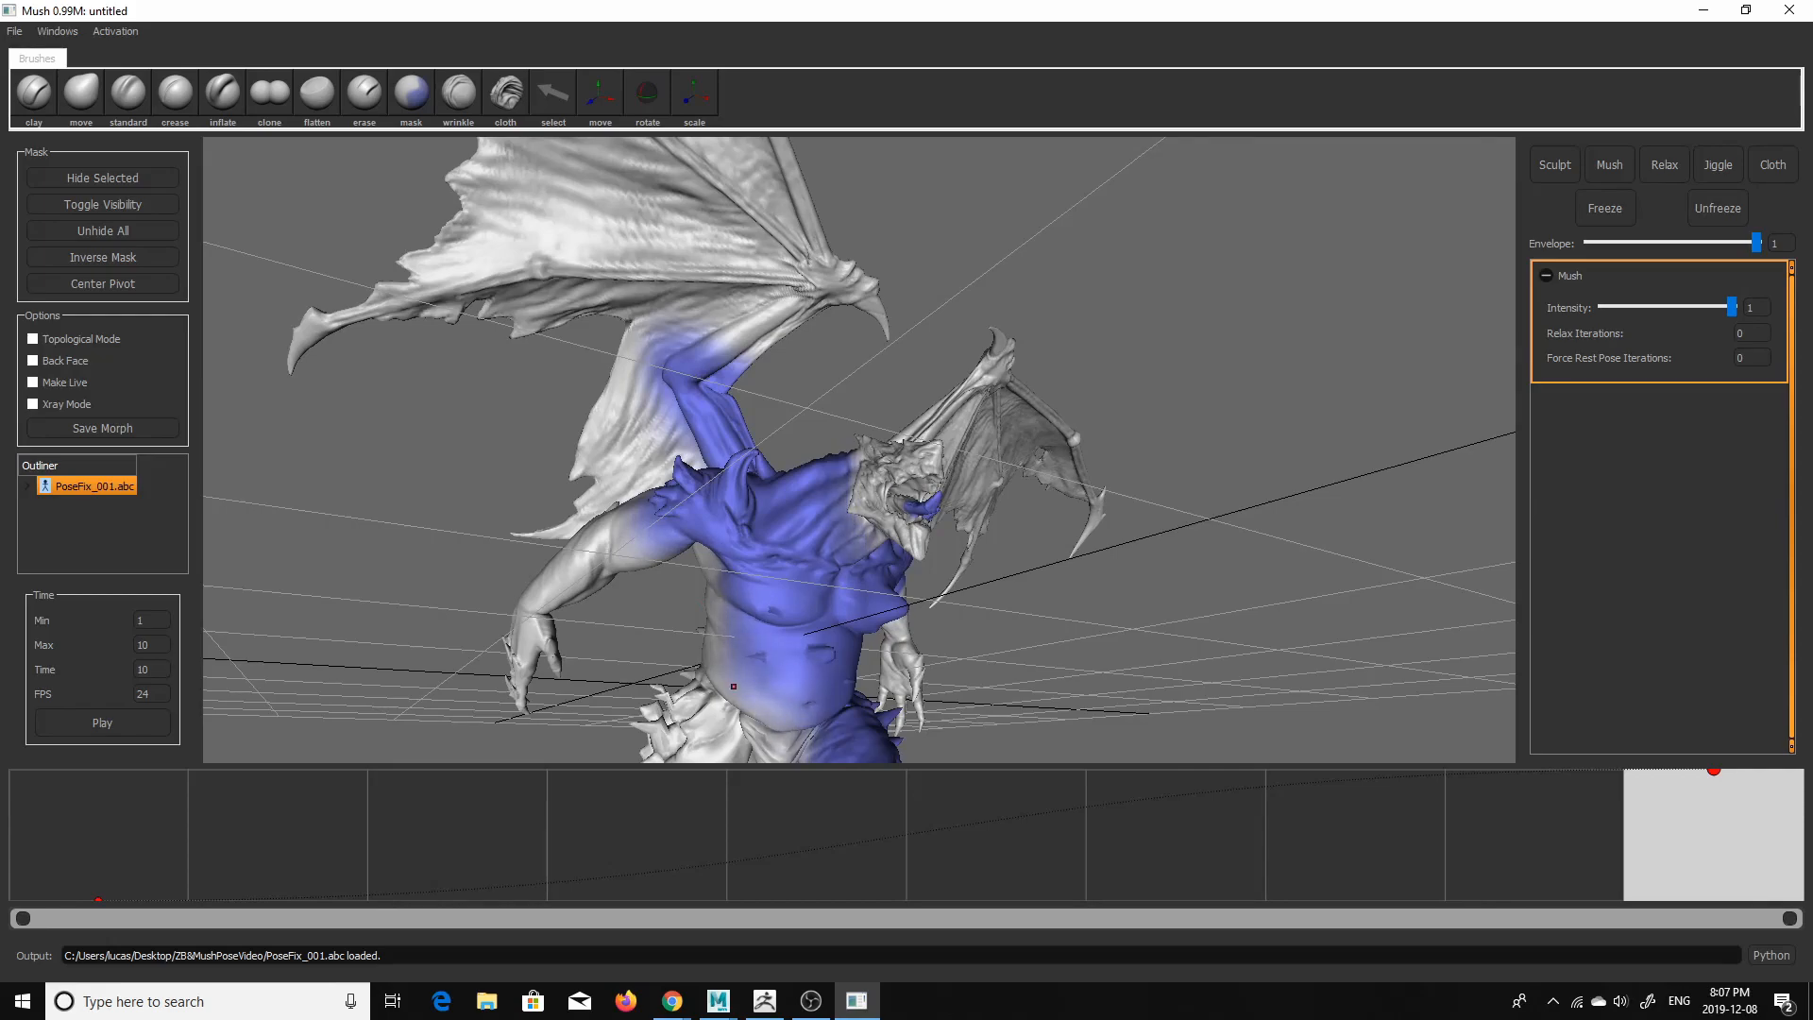
pyautogui.keyDown('alt'); pyautogui.moveTo(1000, 522); pyautogui.dragTo(884, 536); pyautogui.keyUp('alt')
pyautogui.keyDown('shift'); pyautogui.moveTo(916, 432); pyautogui.dragTo(920, 432); pyautogui.keyUp('shift')
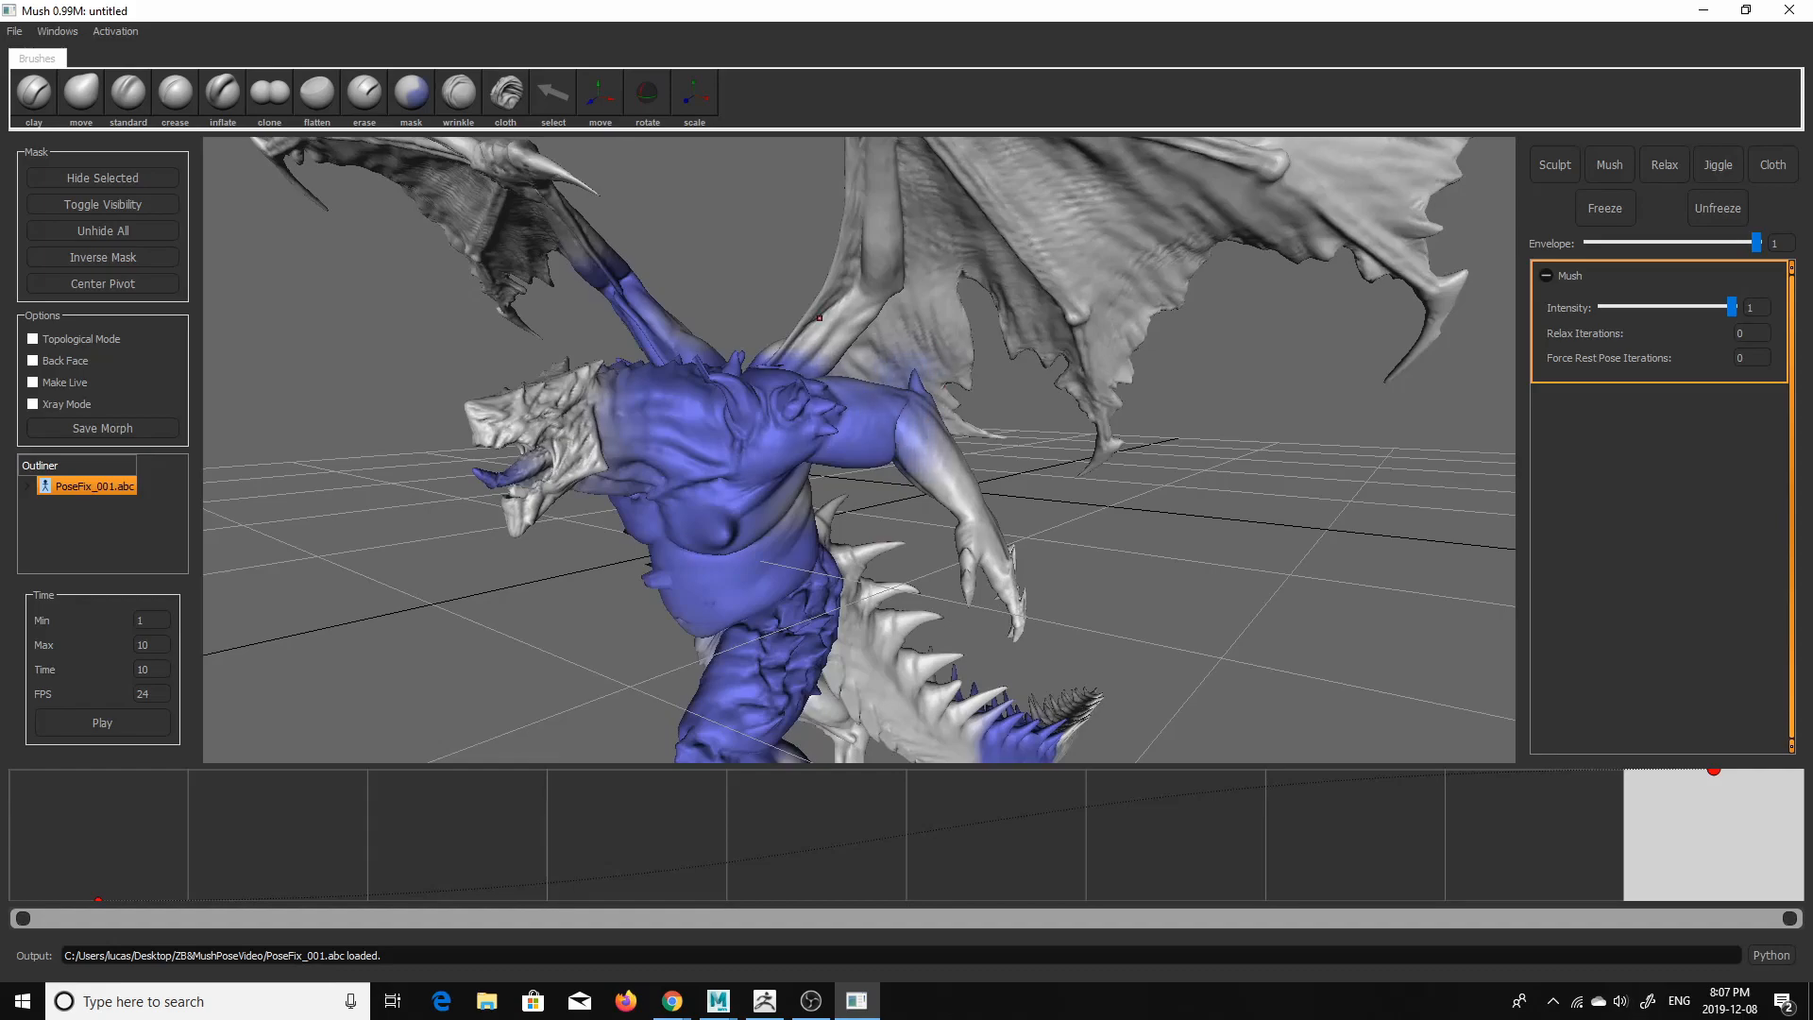
# - Soften the mask borders along the tail, left leg and hip area, keeping frame 10 as the current frame
pyautogui.keyDown('alt'); pyautogui.moveTo(916, 562); pyautogui.dragTo(1001, 590); pyautogui.keyUp('alt')
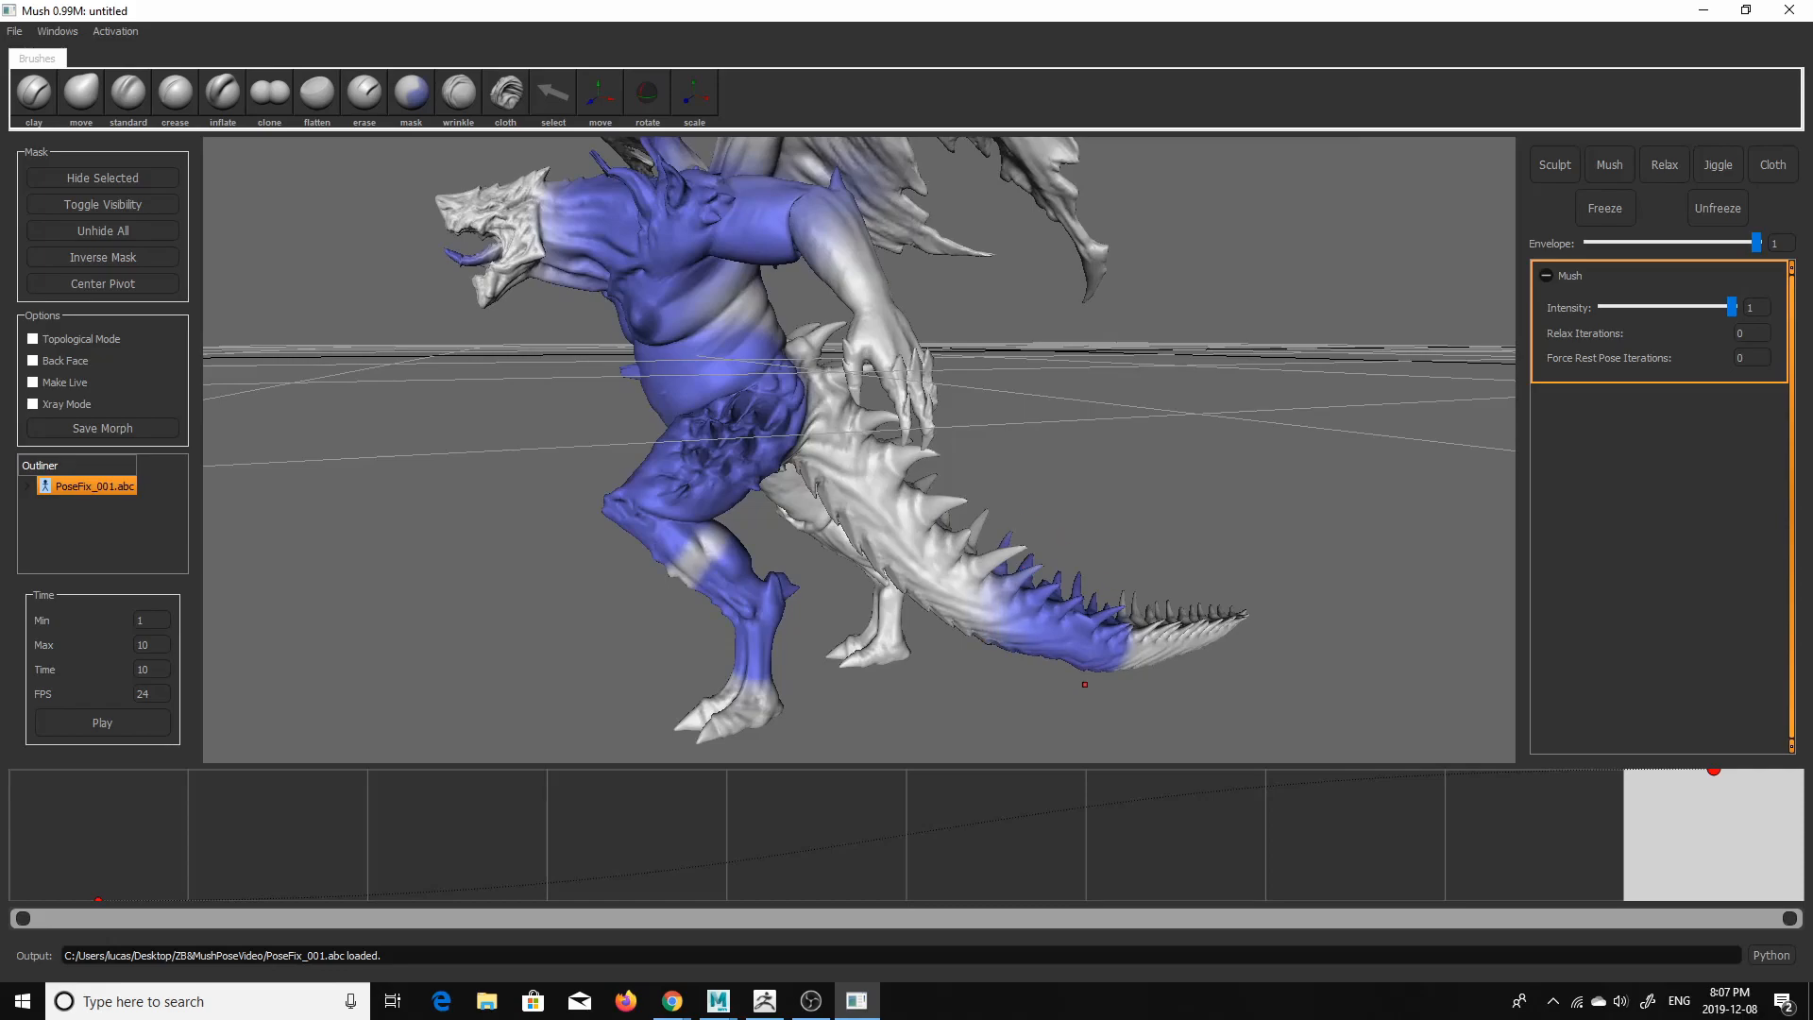
pyautogui.keyDown('alt'); pyautogui.moveTo(1154, 608); pyautogui.dragTo(1063, 573); pyautogui.keyUp('alt')
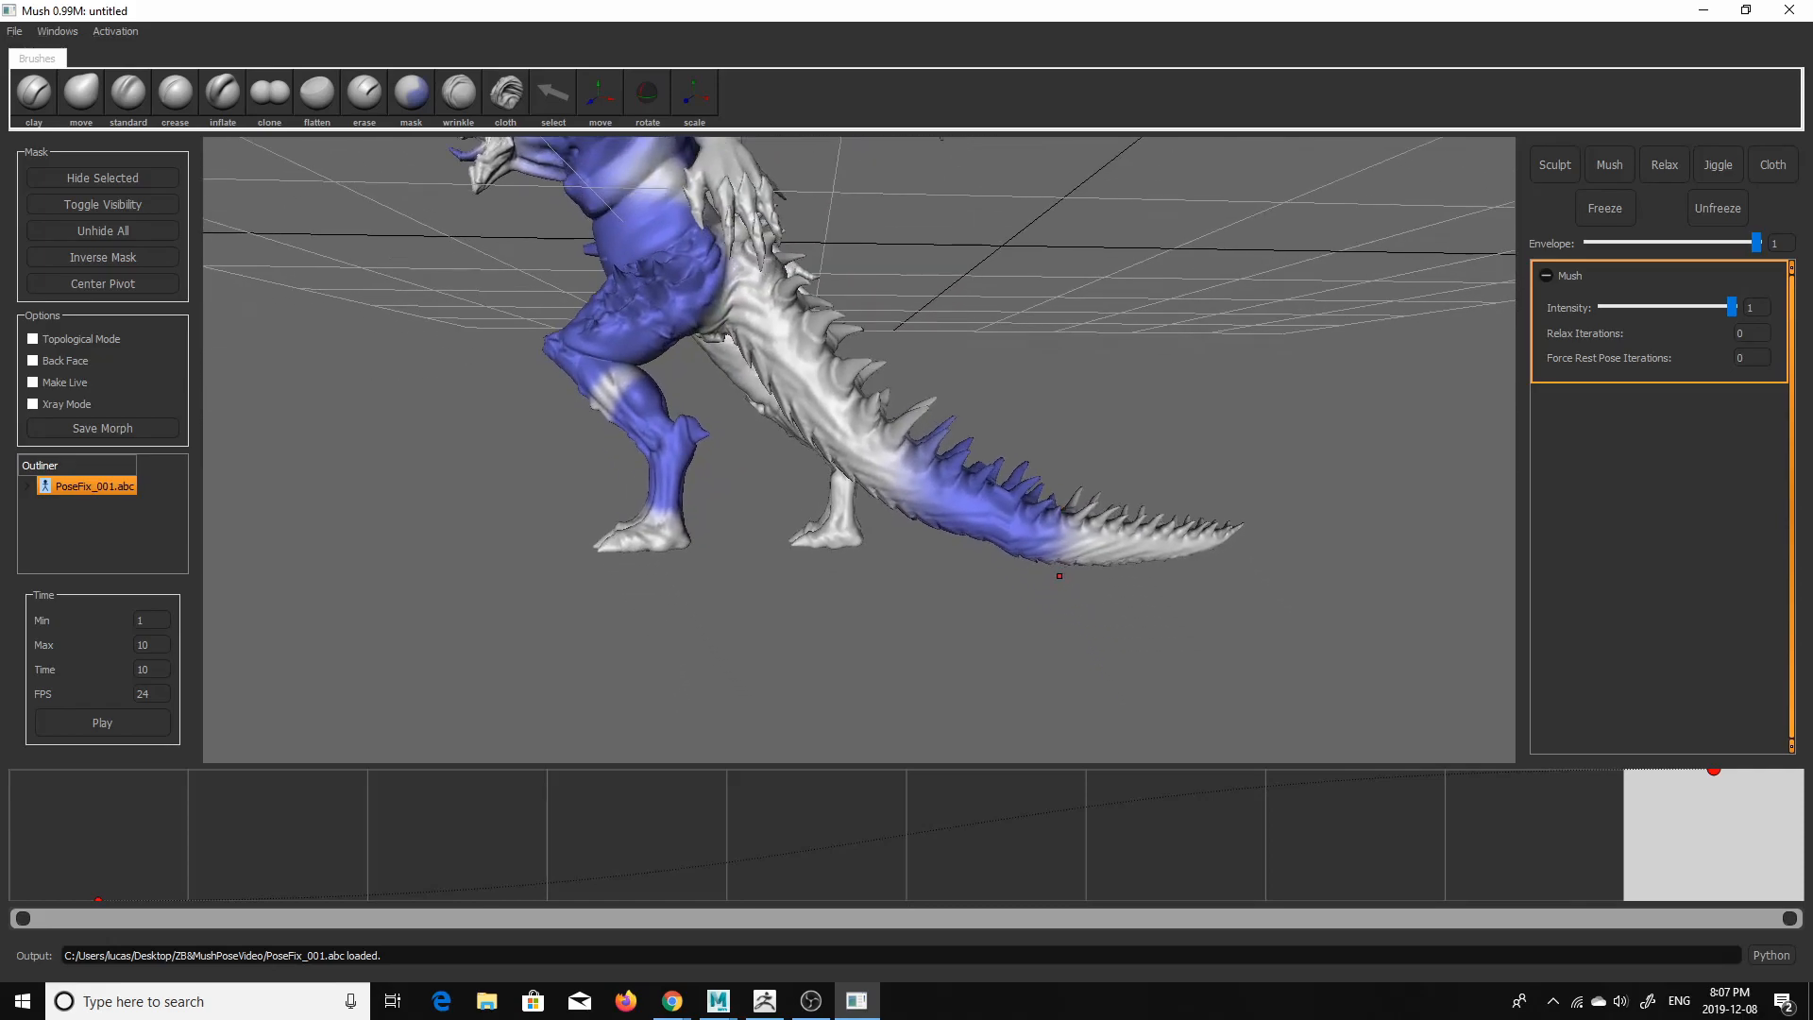
pyautogui.keyDown('alt'); pyautogui.moveTo(1090, 511); pyautogui.dragTo(1021, 571); pyautogui.keyUp('alt')
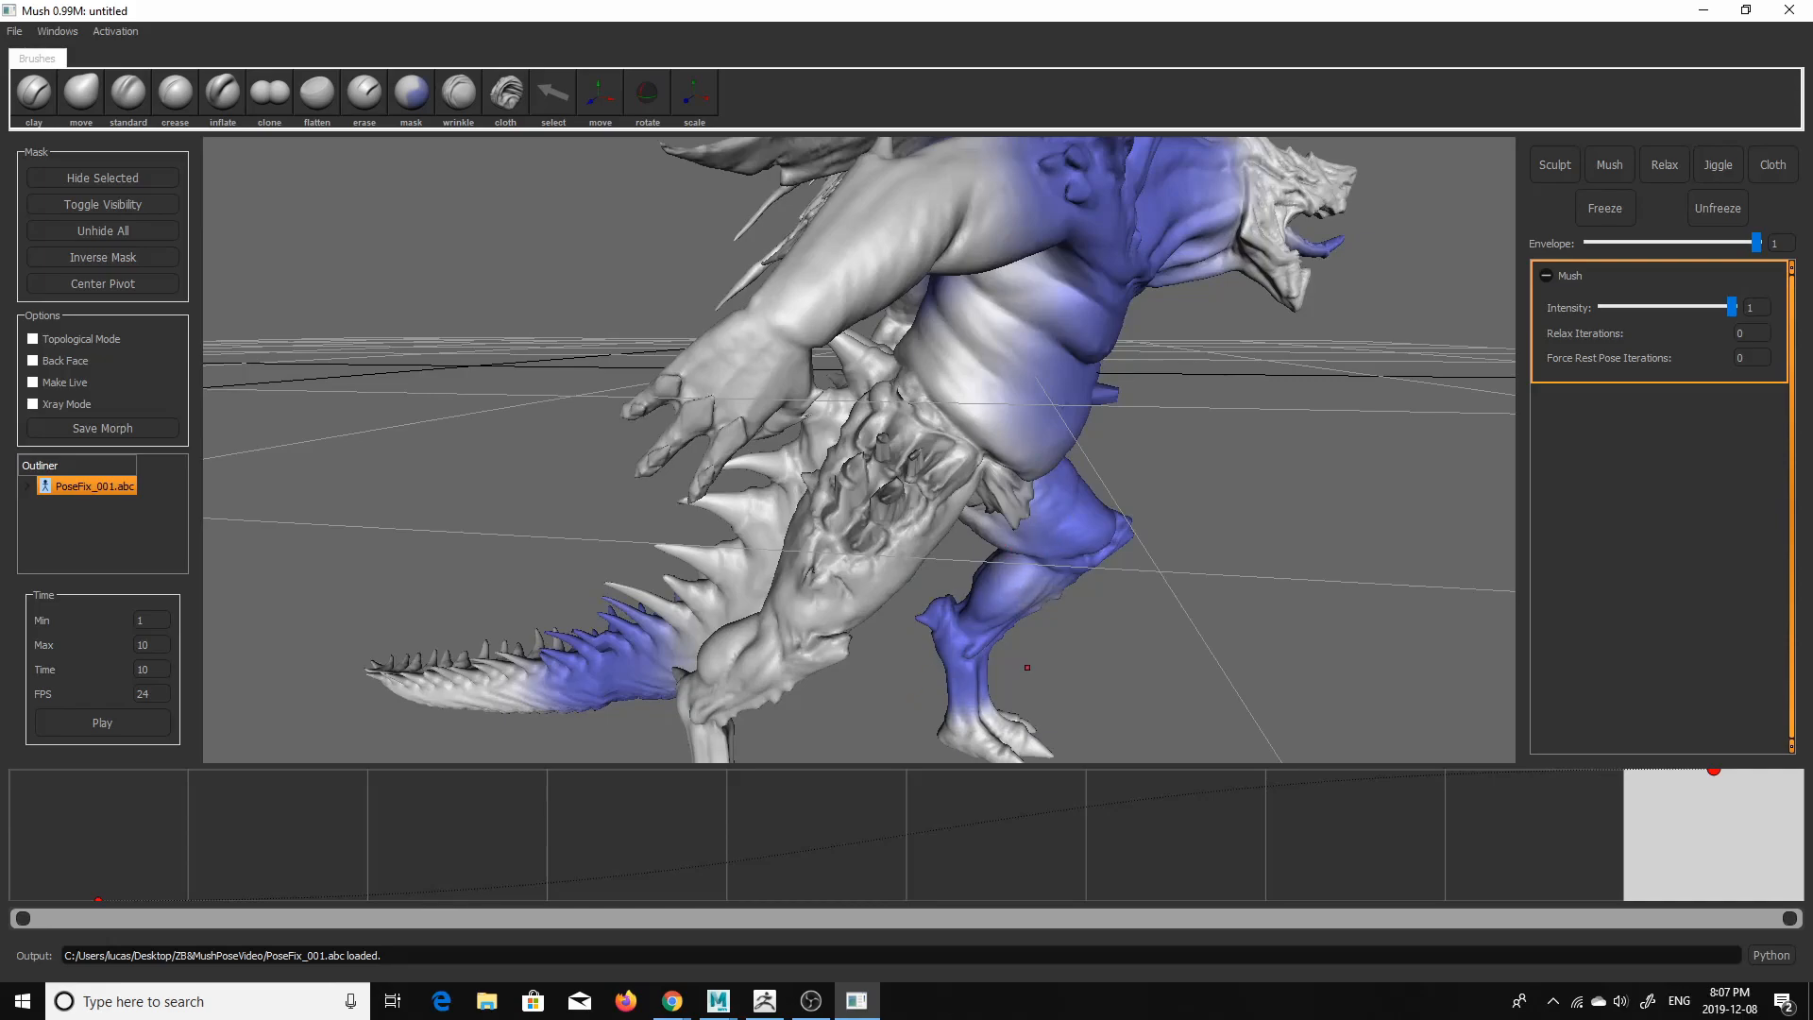
pyautogui.moveTo(1088, 532)
pyautogui.keyDown('alt'); pyautogui.mouseDown()
pyautogui.moveTo(950, 476)
pyautogui.moveTo(860, 514)
pyautogui.mouseUp(); pyautogui.keyUp('alt')
pyautogui.moveTo(973, 473)
pyautogui.mouseDown()
pyautogui.moveTo(917, 444)
pyautogui.moveTo(925, 419)
pyautogui.moveTo(987, 489)
pyautogui.moveTo(962, 383)
pyautogui.mouseUp()
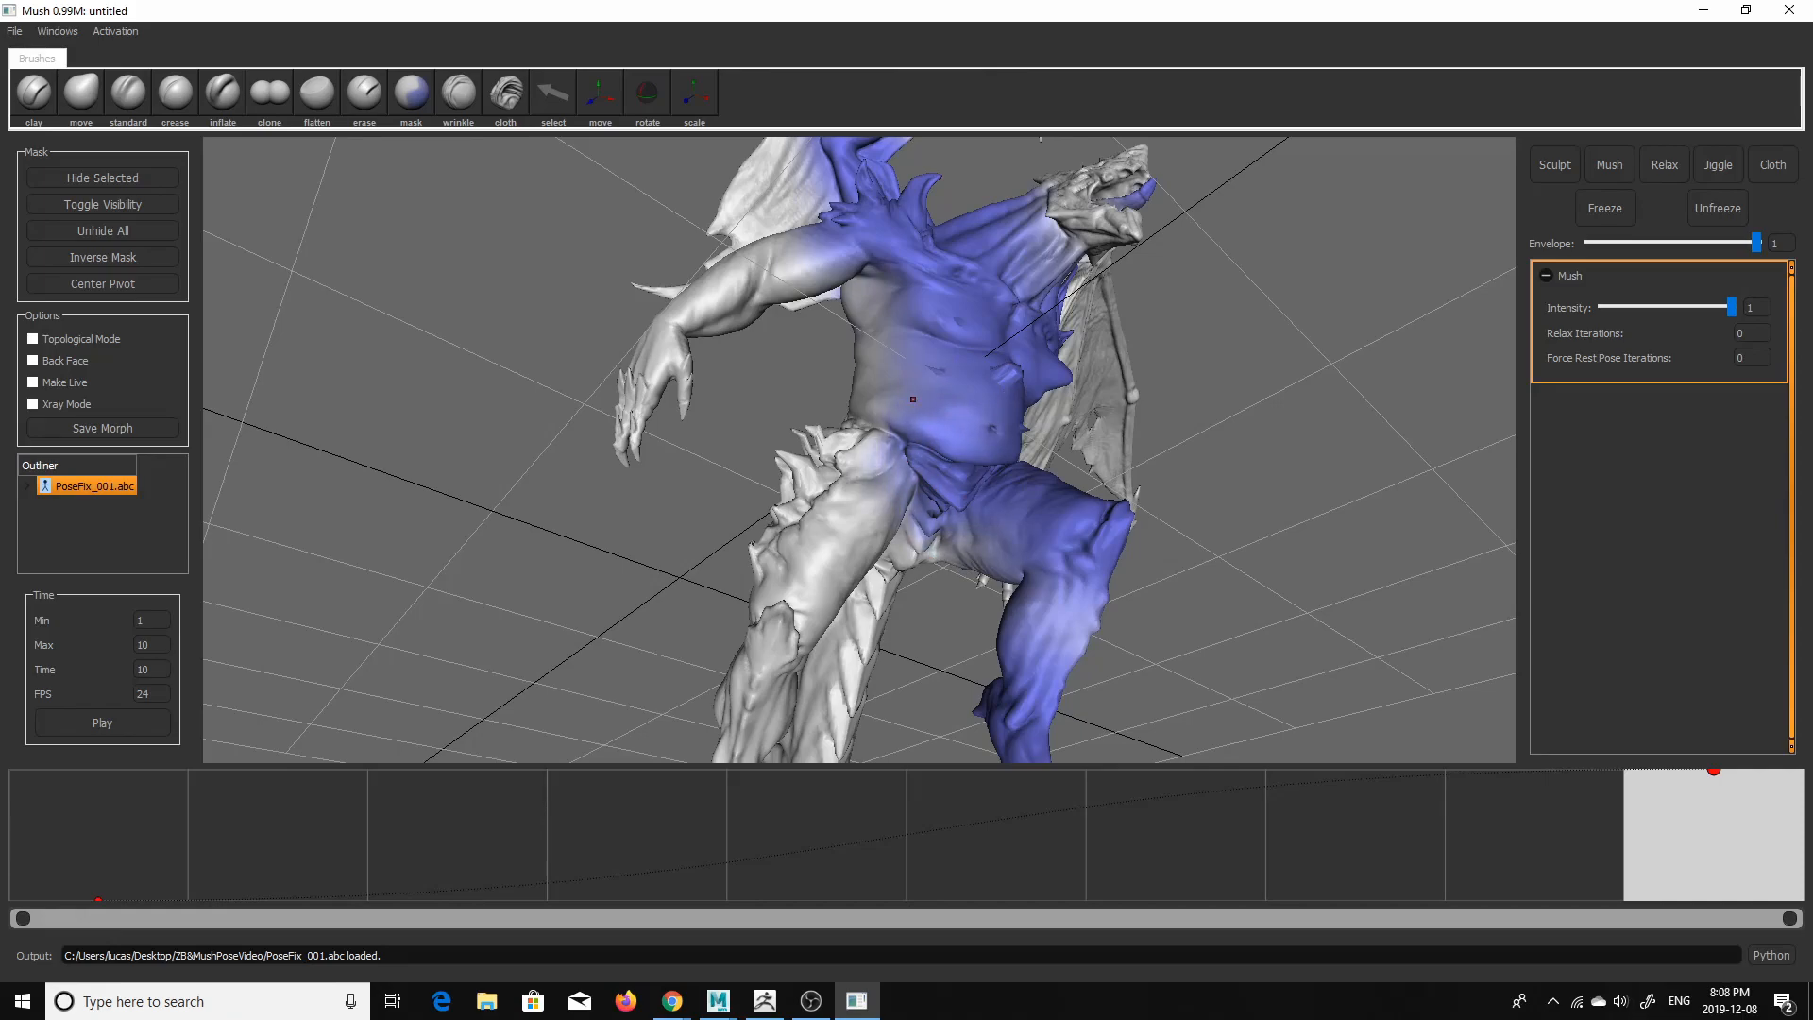
pyautogui.keyDown('alt'); pyautogui.moveTo(987, 470); pyautogui.dragTo(864, 573); pyautogui.keyUp('alt')
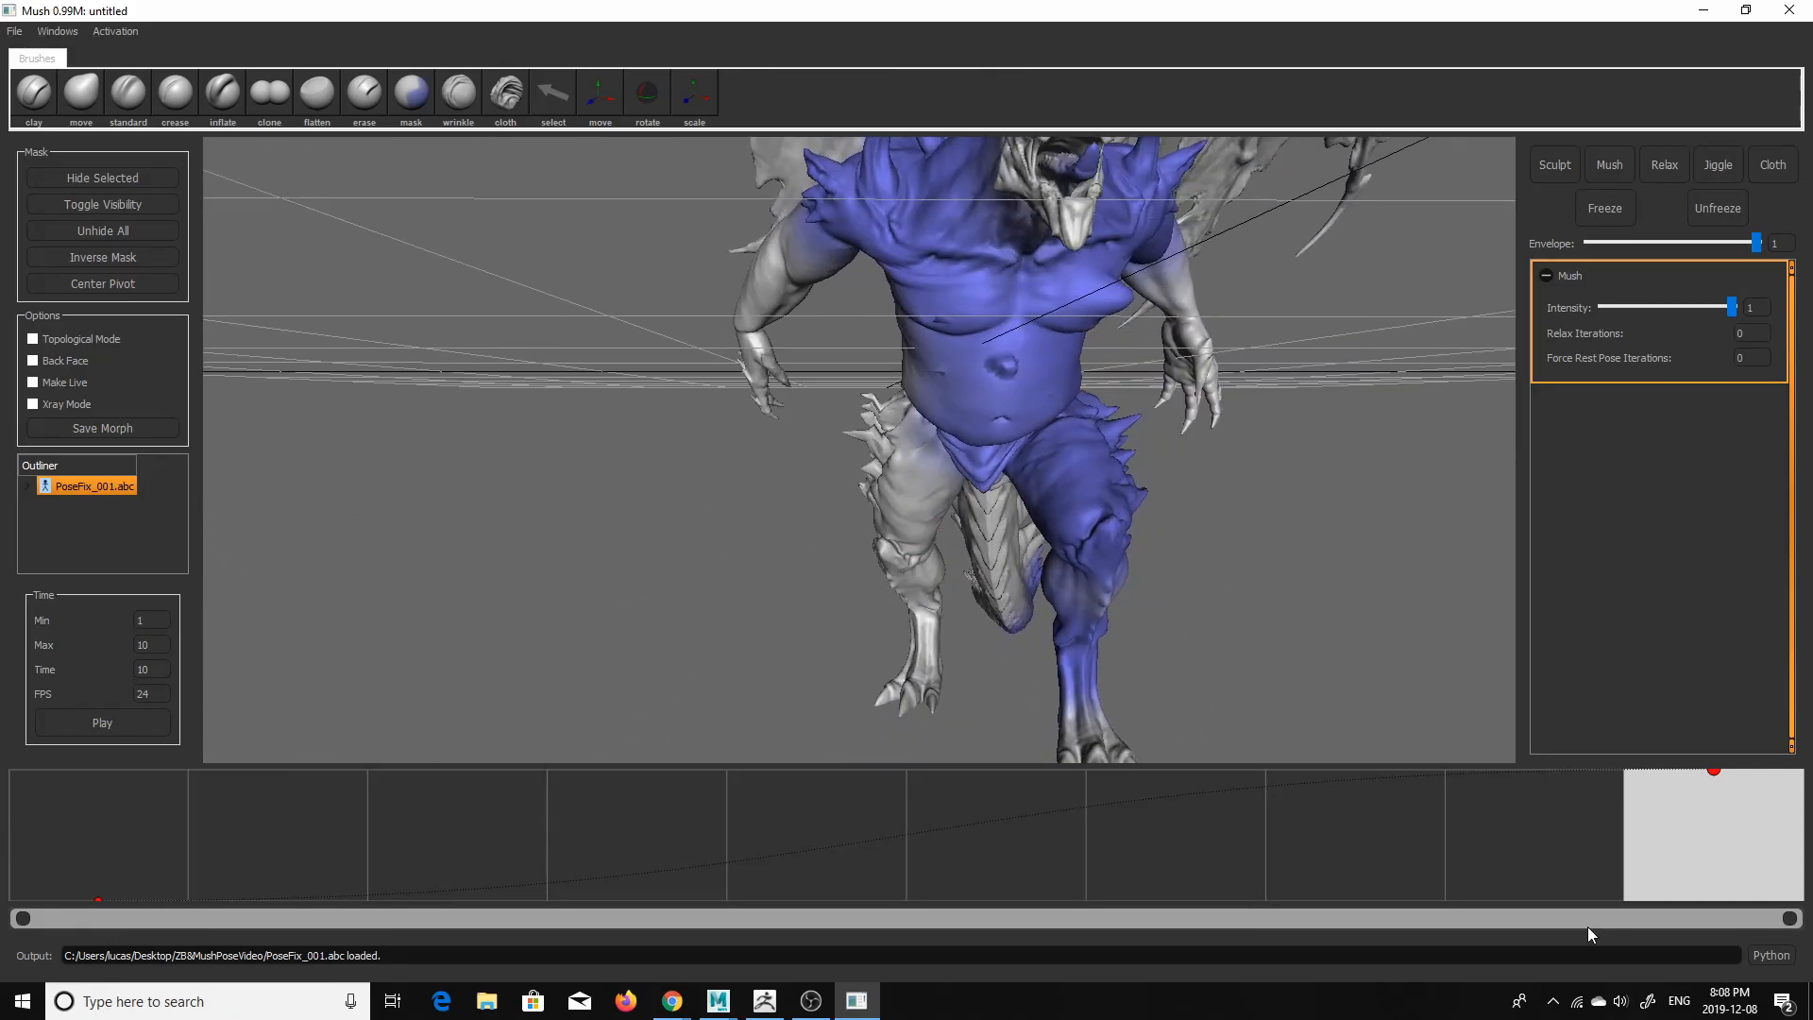
pyautogui.moveTo(1707, 854); pyautogui.dragTo(1788, 804)
# - Resize the brush, mask the creature's right wrist, and smooth the edges of that mask
pyautogui.keyDown('alt'); pyautogui.moveTo(1218, 510); pyautogui.dragTo(863, 486); pyautogui.keyUp('alt')
pyautogui.moveTo(864, 486)
pyautogui.keyDown('alt'); pyautogui.mouseDown(button='right')
pyautogui.moveTo(900, 549)
pyautogui.moveTo(882, 497)
pyautogui.mouseUp(button='right'); pyautogui.keyUp('alt')
pyautogui.press('b')
pyautogui.moveTo(887, 518)
pyautogui.mouseDown()
pyautogui.moveTo(836, 517)
pyautogui.moveTo(888, 510)
pyautogui.mouseUp()
pyautogui.moveTo(883, 515)
pyautogui.keyDown('alt'); pyautogui.mouseDown()
pyautogui.moveTo(855, 516)
pyautogui.moveTo(1085, 571)
pyautogui.moveTo(1060, 514)
pyautogui.mouseUp(); pyautogui.keyUp('alt')
pyautogui.moveTo(954, 477); pyautogui.dragTo(821, 590)
pyautogui.moveTo(930, 542); pyautogui.dragTo(961, 463)
pyautogui.keyDown('alt'); pyautogui.moveTo(935, 491); pyautogui.dragTo(1086, 415); pyautogui.keyUp('alt')
pyautogui.moveTo(852, 527)
pyautogui.keyDown('shift'); pyautogui.mouseDown()
pyautogui.moveTo(886, 480)
pyautogui.moveTo(857, 510)
pyautogui.mouseUp(); pyautogui.keyUp('shift')
pyautogui.moveTo(874, 578)
pyautogui.keyDown('shift'); pyautogui.mouseDown()
pyautogui.moveTo(911, 581)
pyautogui.moveTo(959, 546)
pyautogui.moveTo(948, 520)
pyautogui.moveTo(845, 550)
pyautogui.mouseUp(); pyautogui.keyUp('shift')
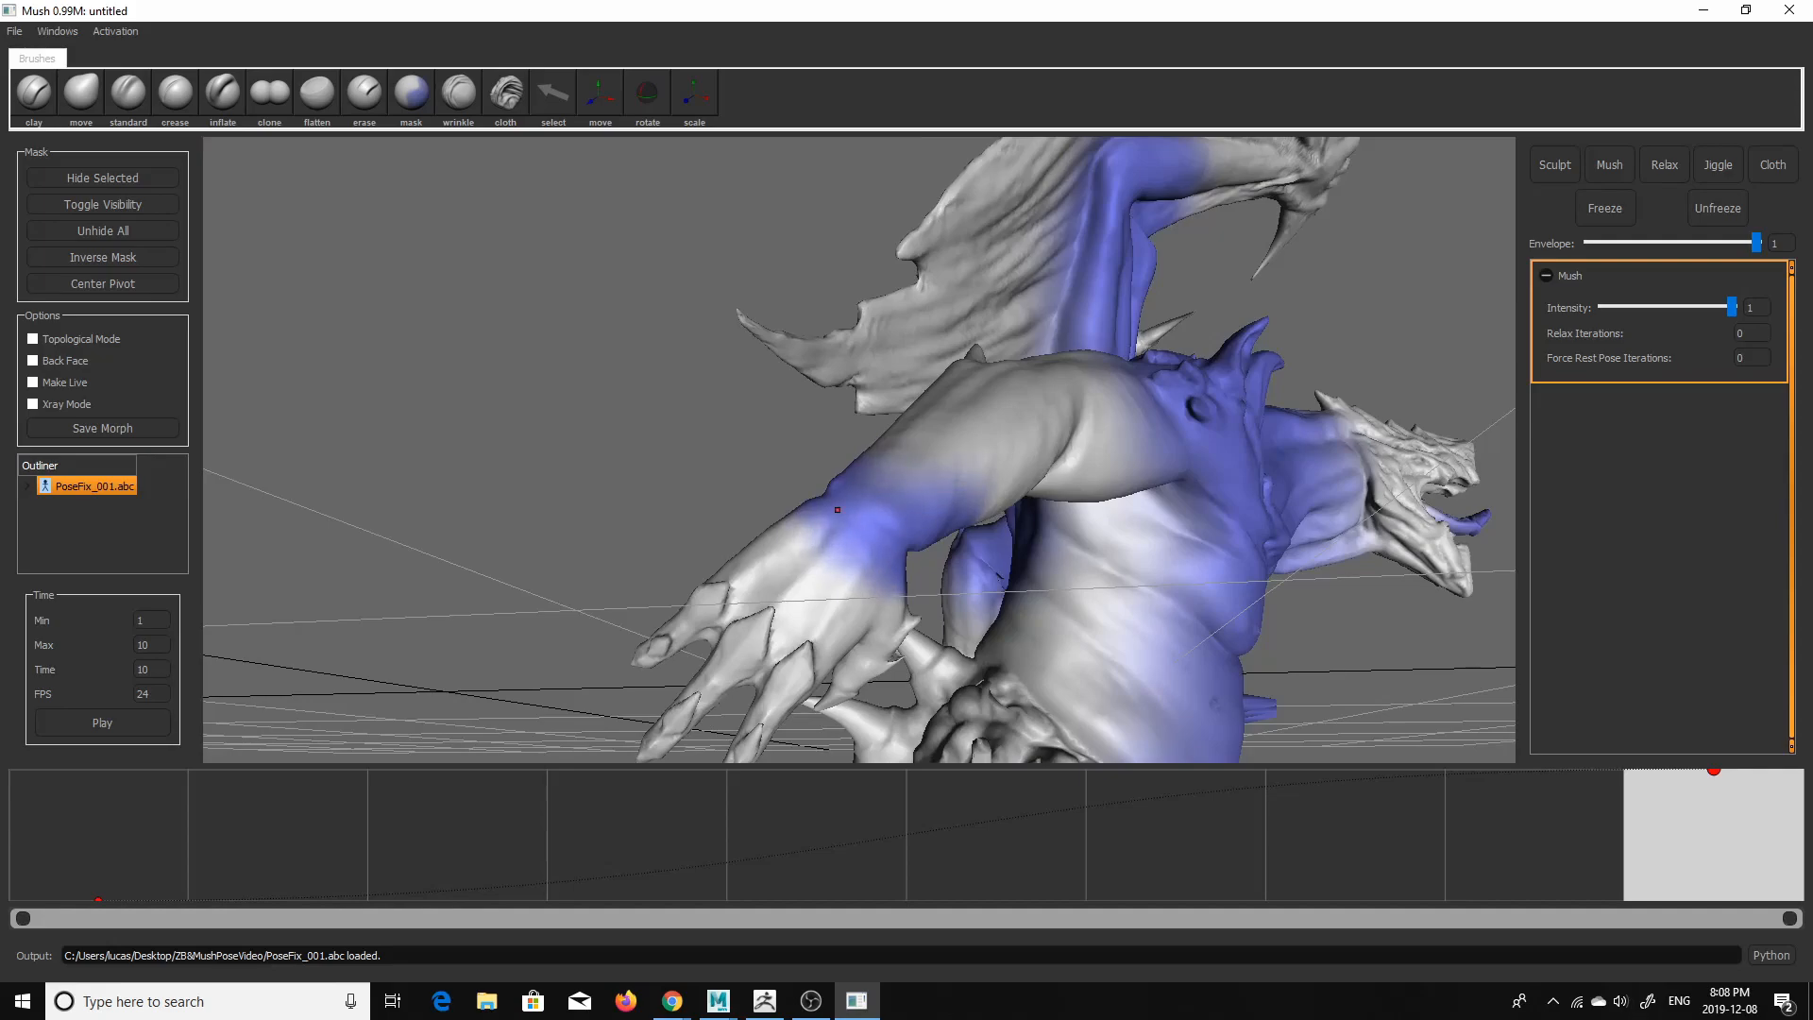
pyautogui.keyDown('alt'); pyautogui.moveTo(889, 586); pyautogui.dragTo(830, 718); pyautogui.keyUp('alt')
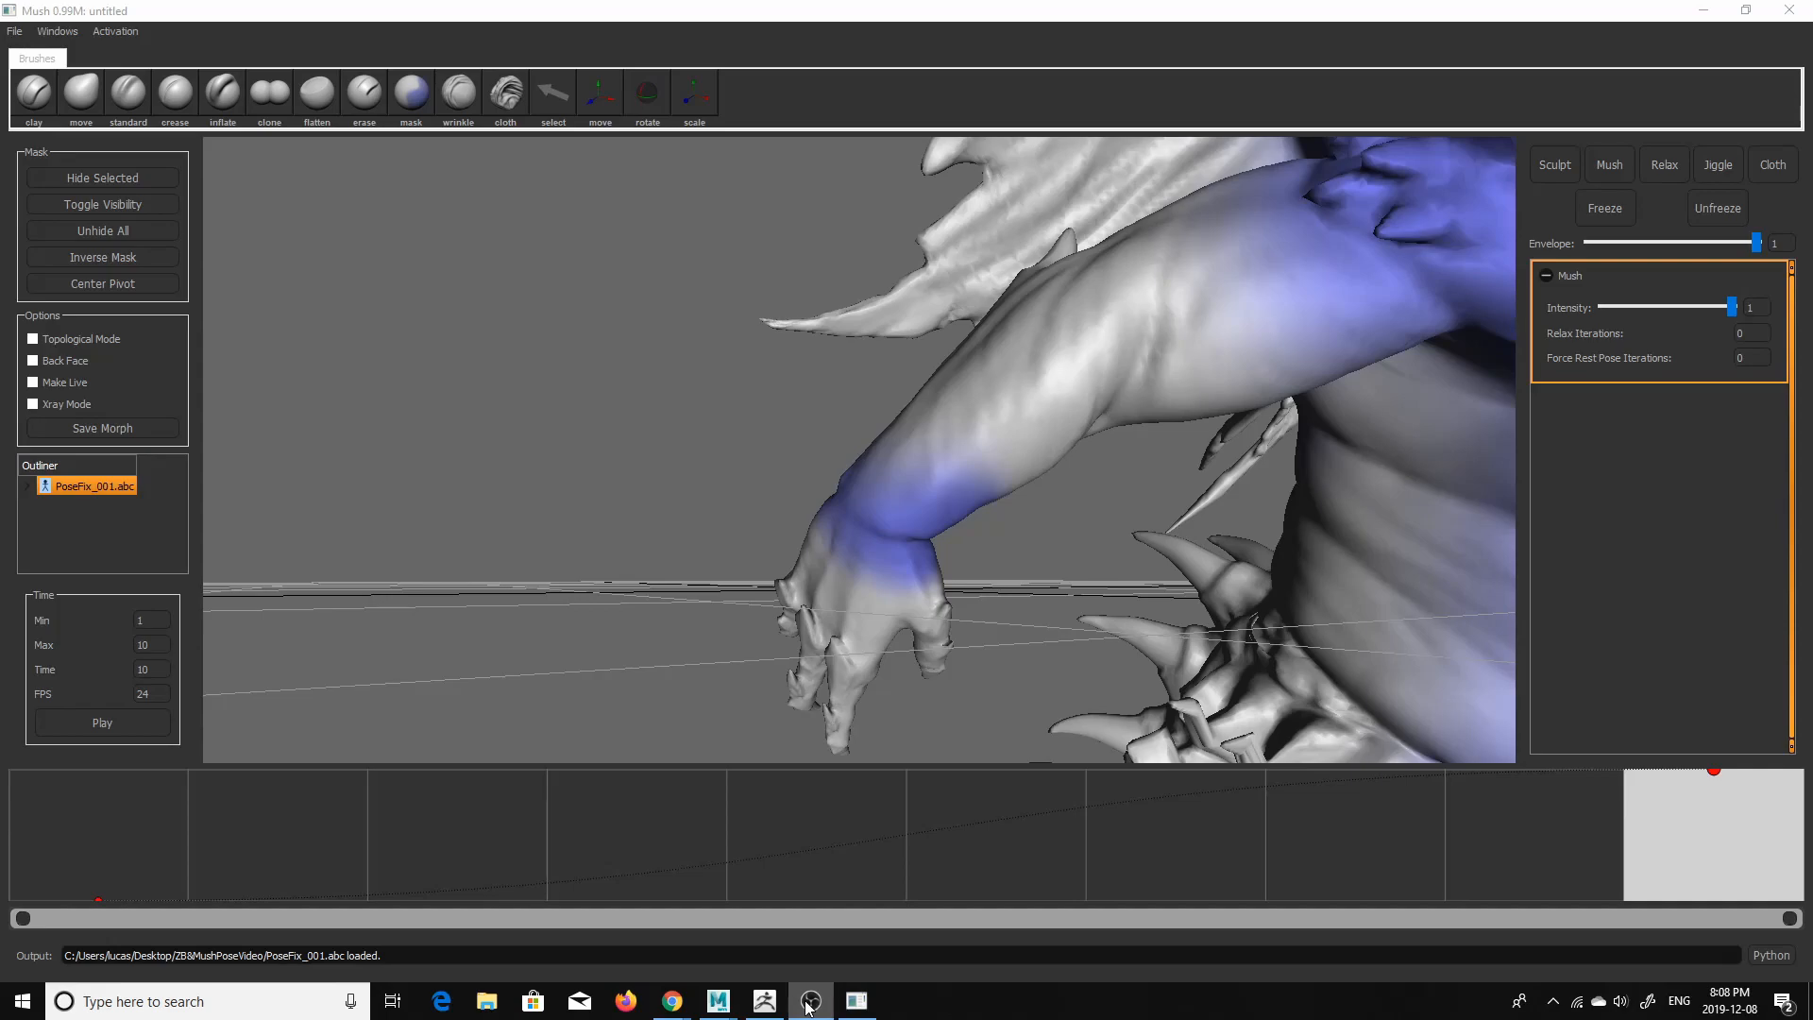
pyautogui.click(465, 357)
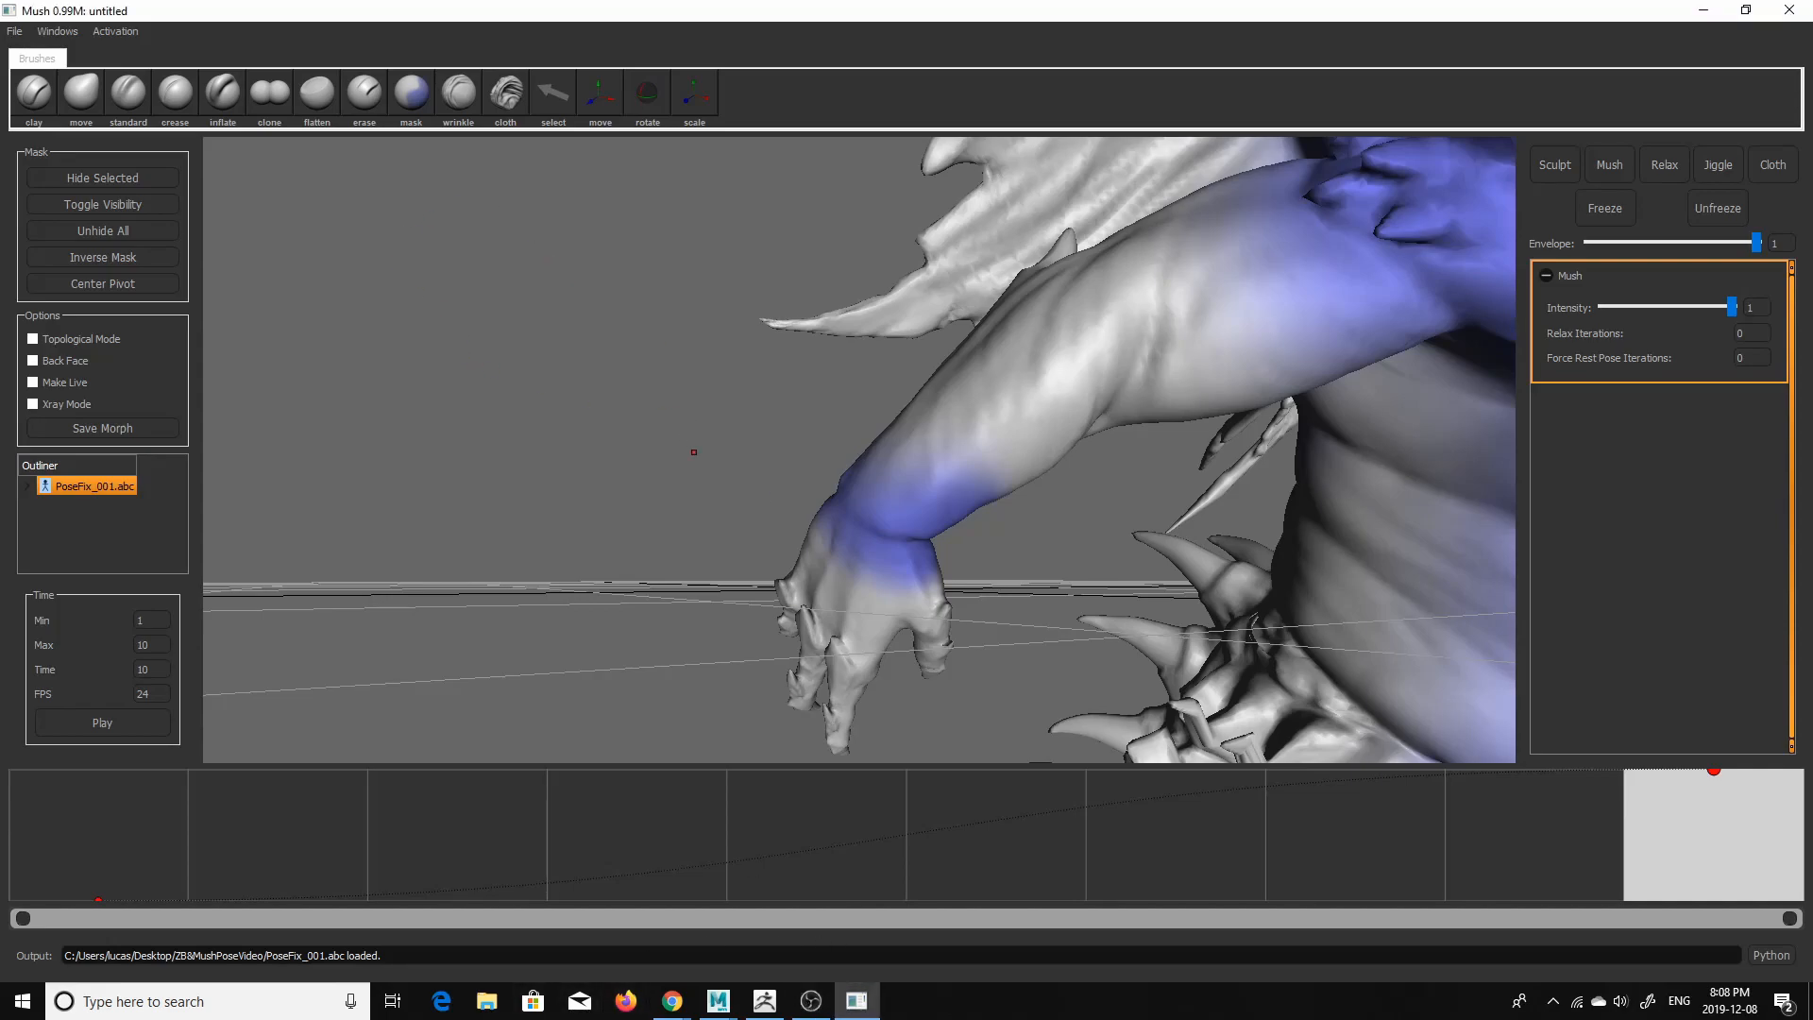
# - Set the Mush layer's Relax Iterations to 100 and check the corrected torso from the front and side
pyautogui.keyDown('alt'); pyautogui.moveTo(1076, 510); pyautogui.dragTo(1064, 587); pyautogui.keyUp('alt')
pyautogui.keyDown('alt'); pyautogui.moveTo(1064, 587); pyautogui.dragTo(982, 529, button='right'); pyautogui.keyUp('alt')
pyautogui.keyDown('alt'); pyautogui.moveTo(982, 529); pyautogui.dragTo(905, 591, button='middle'); pyautogui.keyUp('alt')
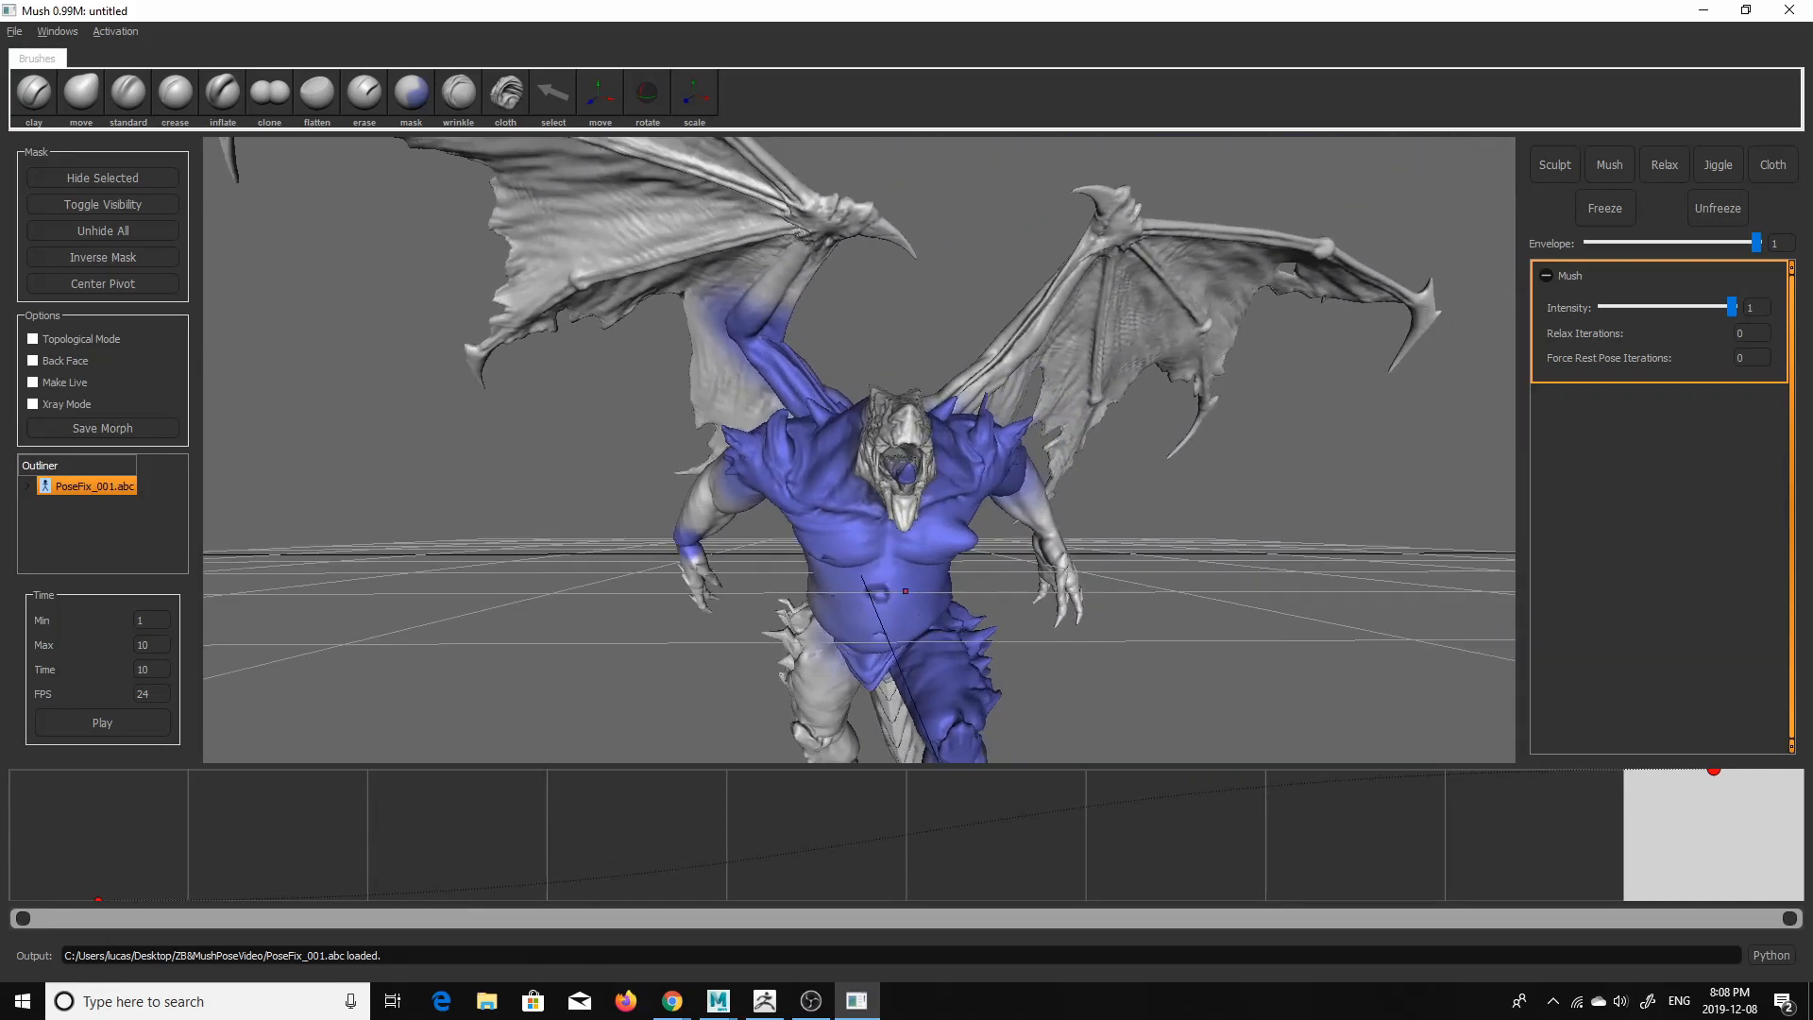
pyautogui.doubleClick(1758, 334)
pyautogui.write('100')
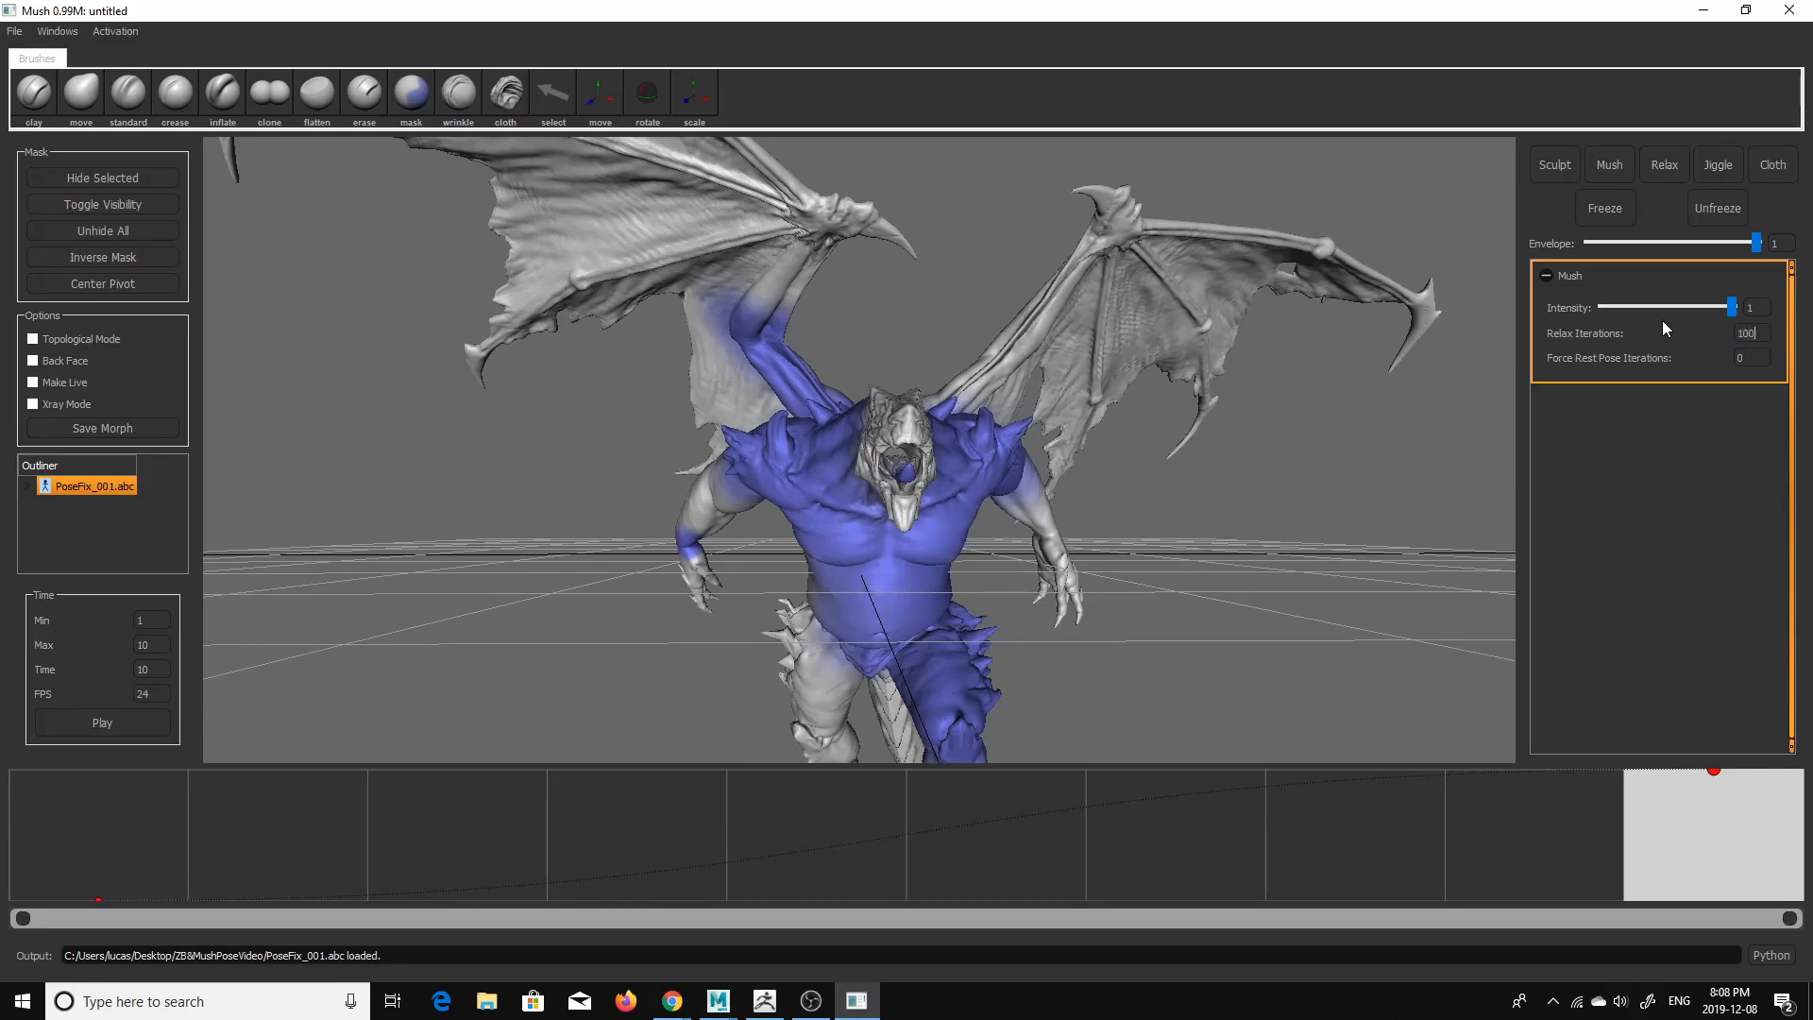
pyautogui.keyDown('alt'); pyautogui.moveTo(1133, 623); pyautogui.dragTo(1031, 623); pyautogui.keyUp('alt')
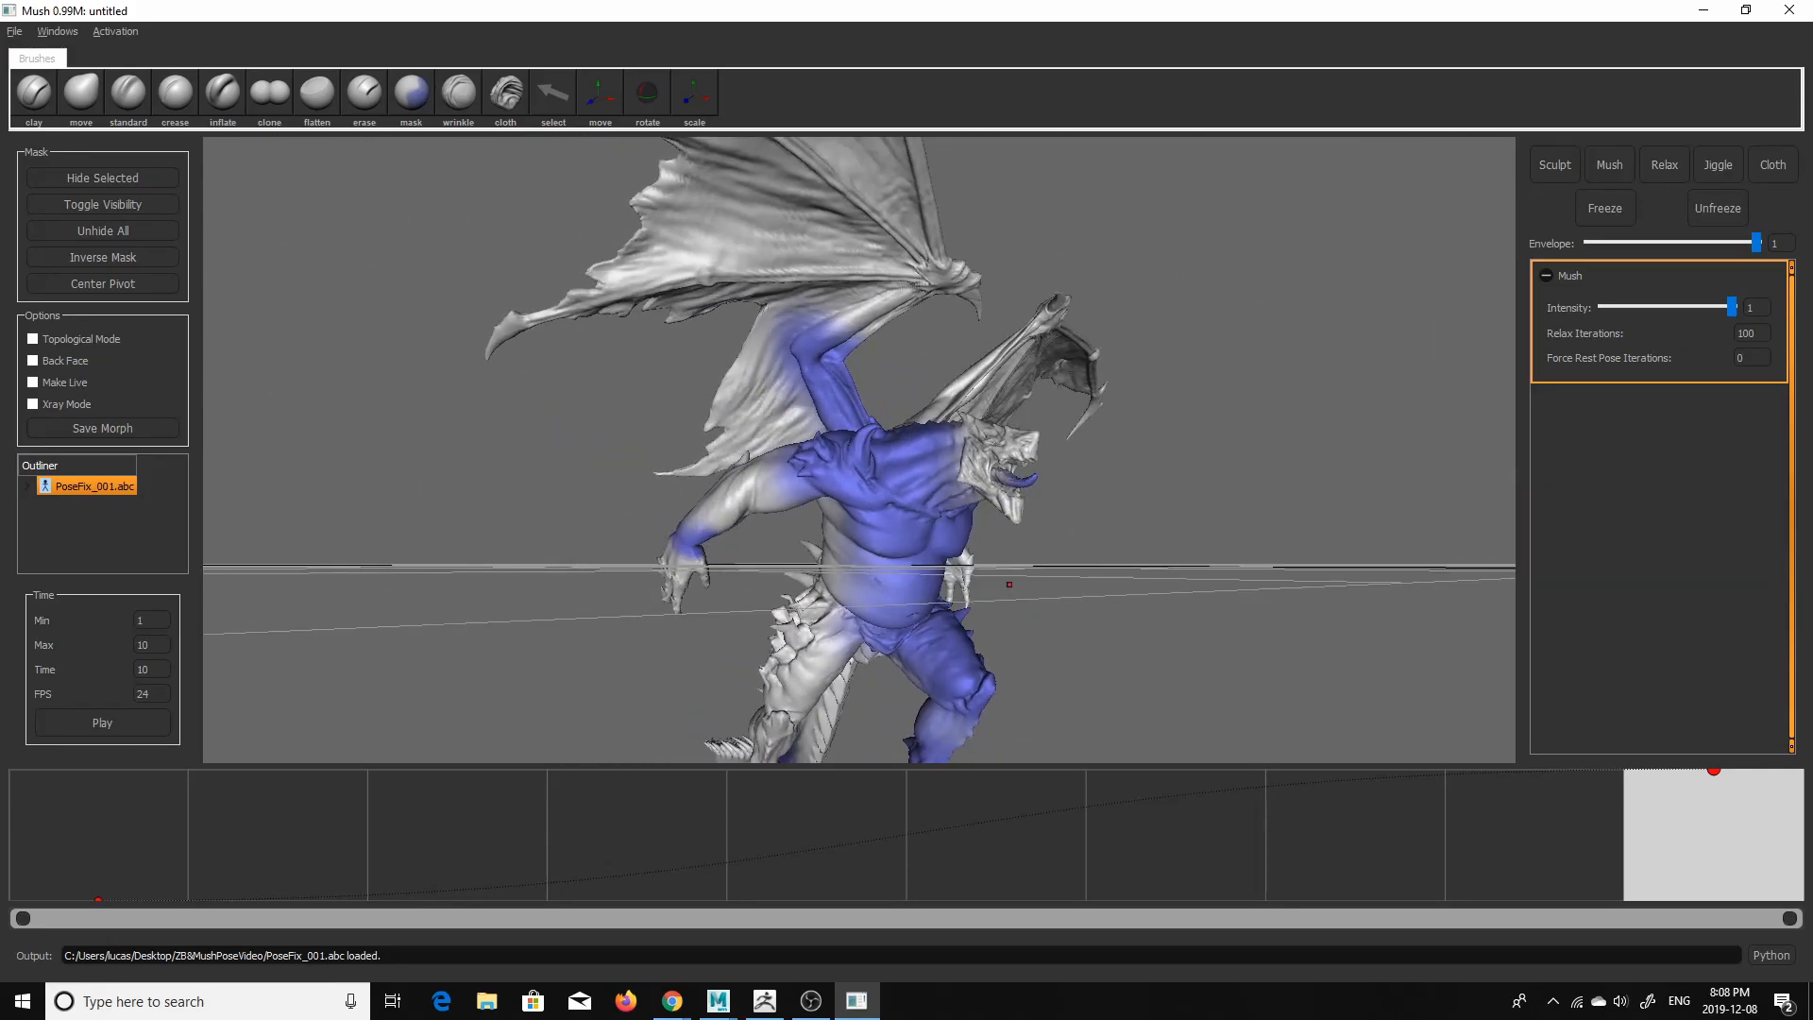
# - Set the Mush layer's Relax Iterations to 150 and compare the belly by lowering and restoring the frame 10 key
pyautogui.keyDown('alt'); pyautogui.moveTo(949, 575); pyautogui.dragTo(1005, 500, button='middle'); pyautogui.keyUp('alt')
pyautogui.keyDown('alt'); pyautogui.moveTo(1005, 501); pyautogui.dragTo(992, 529); pyautogui.keyUp('alt')
pyautogui.keyDown('alt'); pyautogui.moveTo(991, 529); pyautogui.dragTo(1129, 604, button='right'); pyautogui.keyUp('alt')
pyautogui.keyDown('alt'); pyautogui.moveTo(1129, 604); pyautogui.dragTo(846, 397, button='middle'); pyautogui.keyUp('alt')
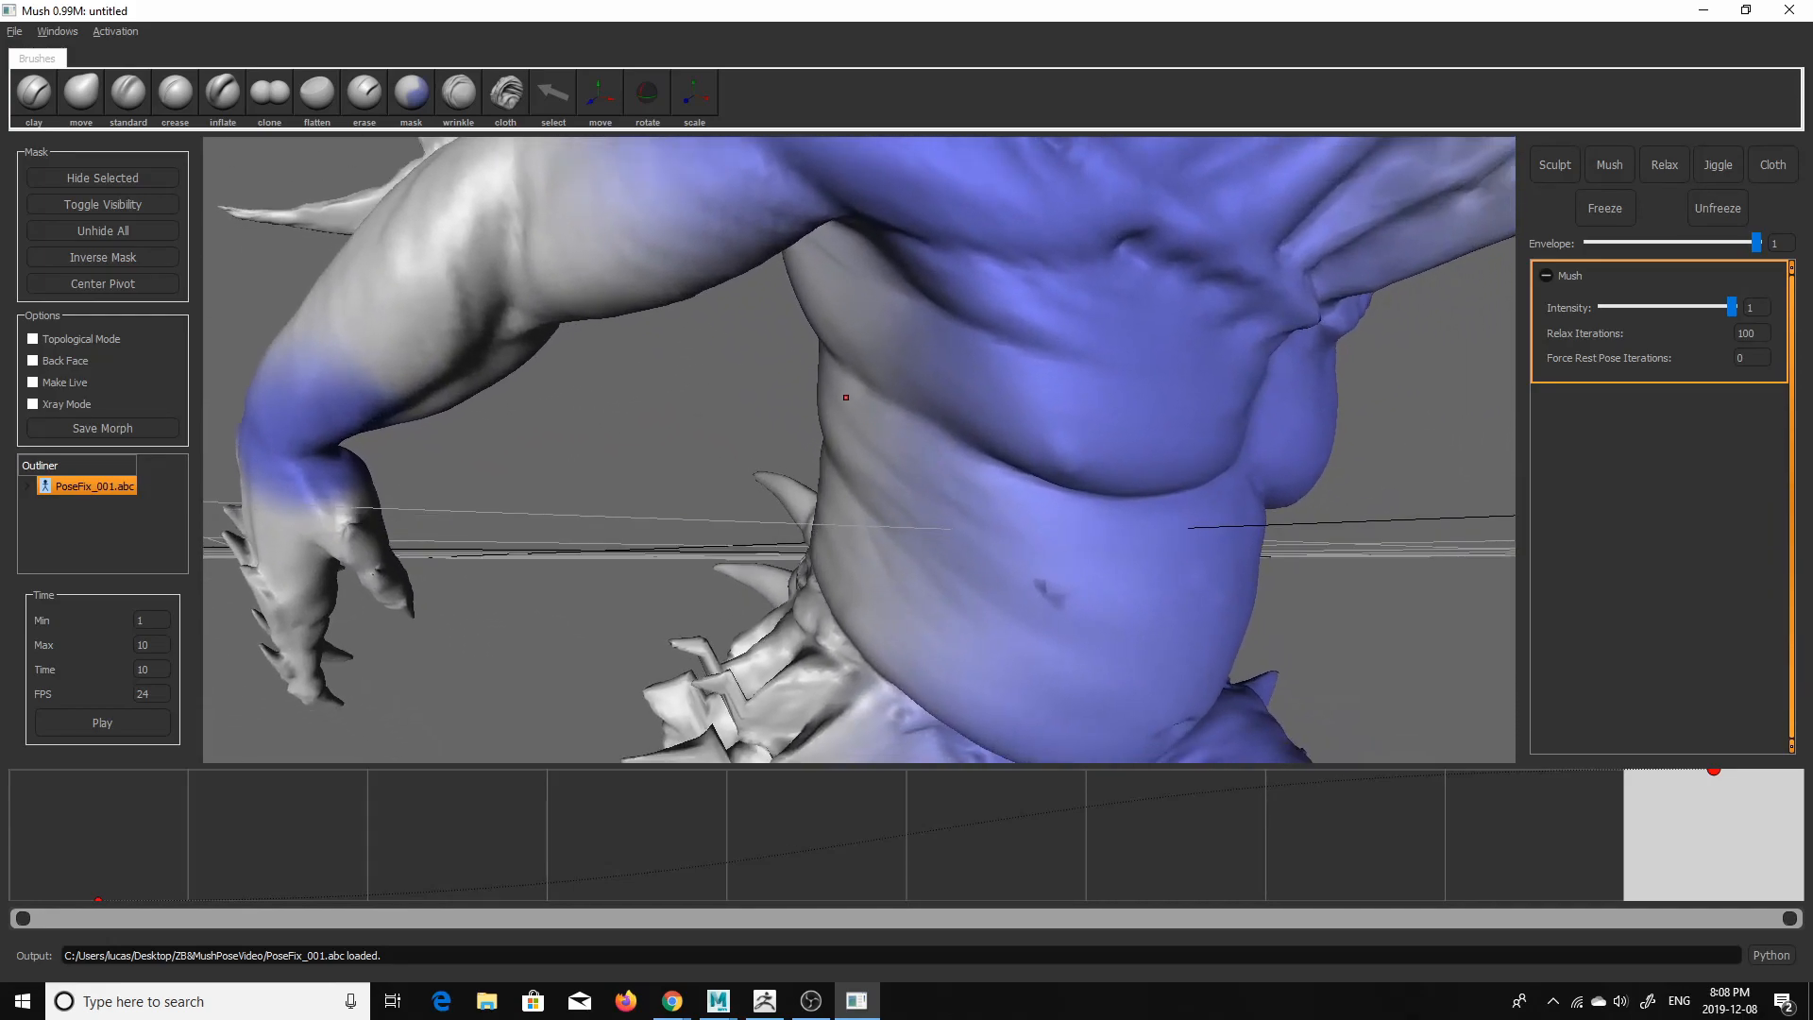
pyautogui.moveTo(1113, 548)
pyautogui.keyDown('alt'); pyautogui.mouseDown()
pyautogui.moveTo(1039, 430)
pyautogui.moveTo(1048, 554)
pyautogui.moveTo(1068, 575)
pyautogui.moveTo(1104, 558)
pyautogui.mouseUp(); pyautogui.keyUp('alt')
pyautogui.doubleClick(1746, 332)
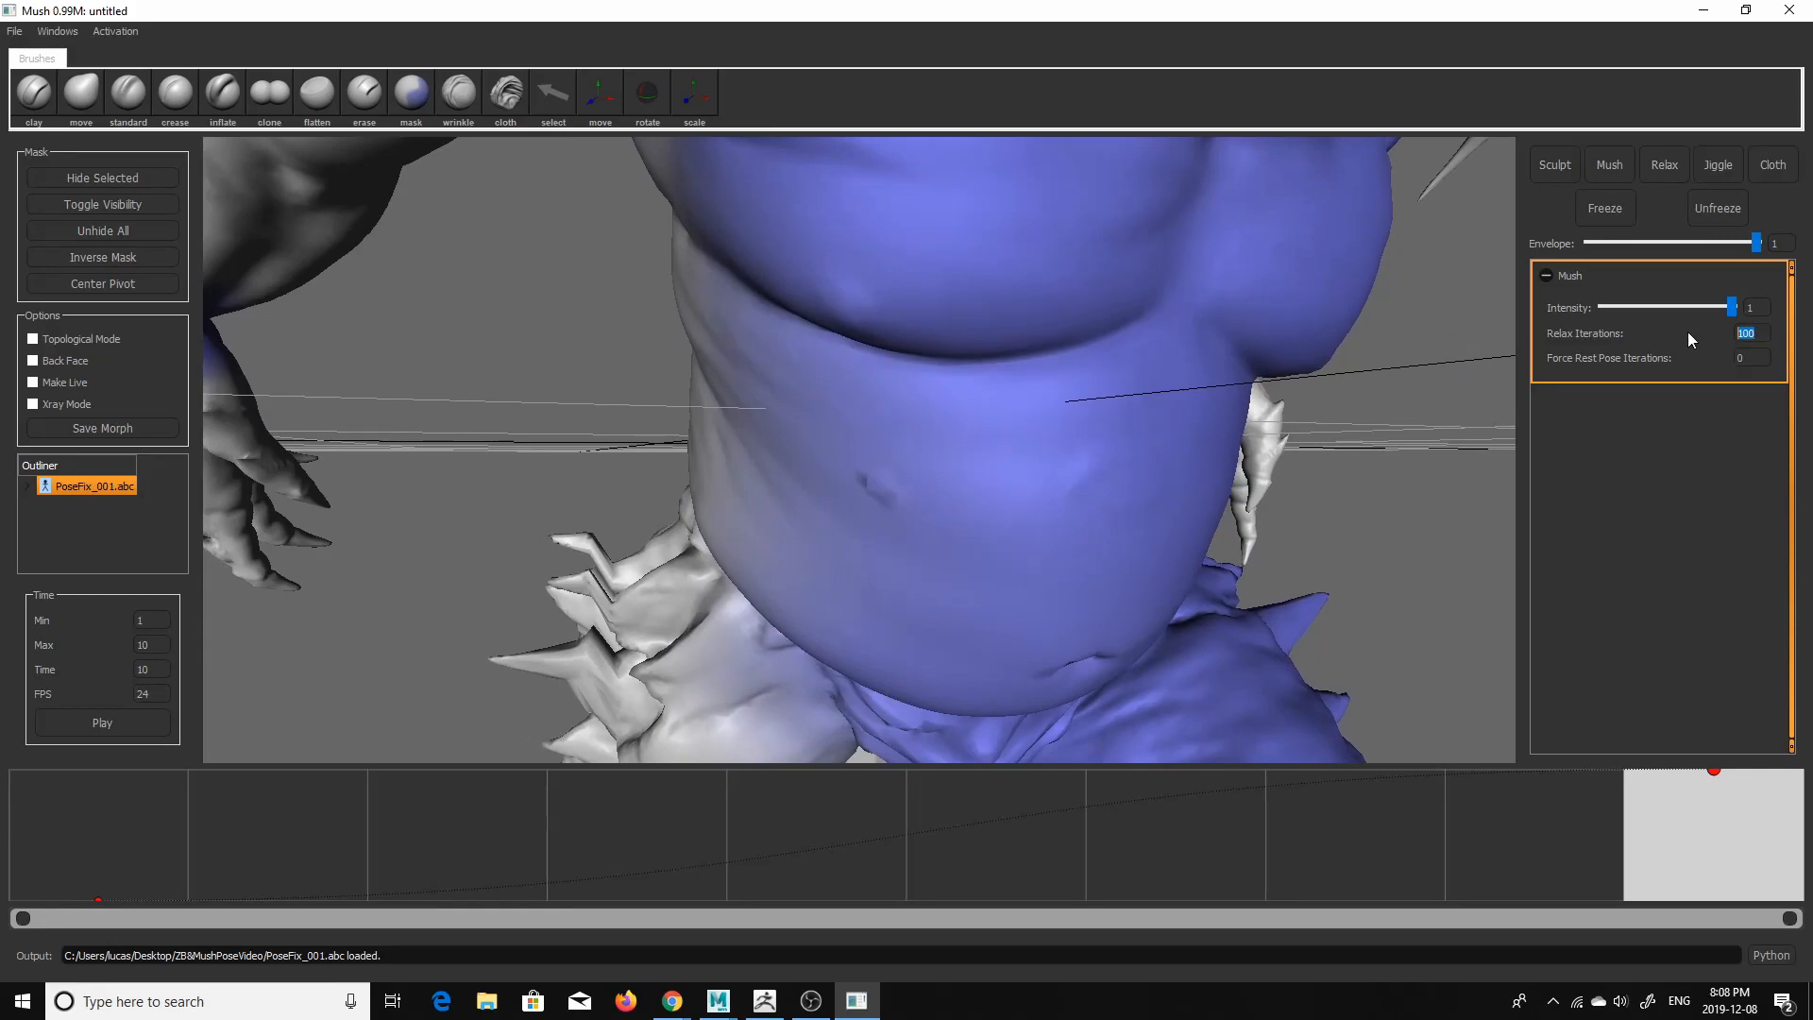
pyautogui.write('150')
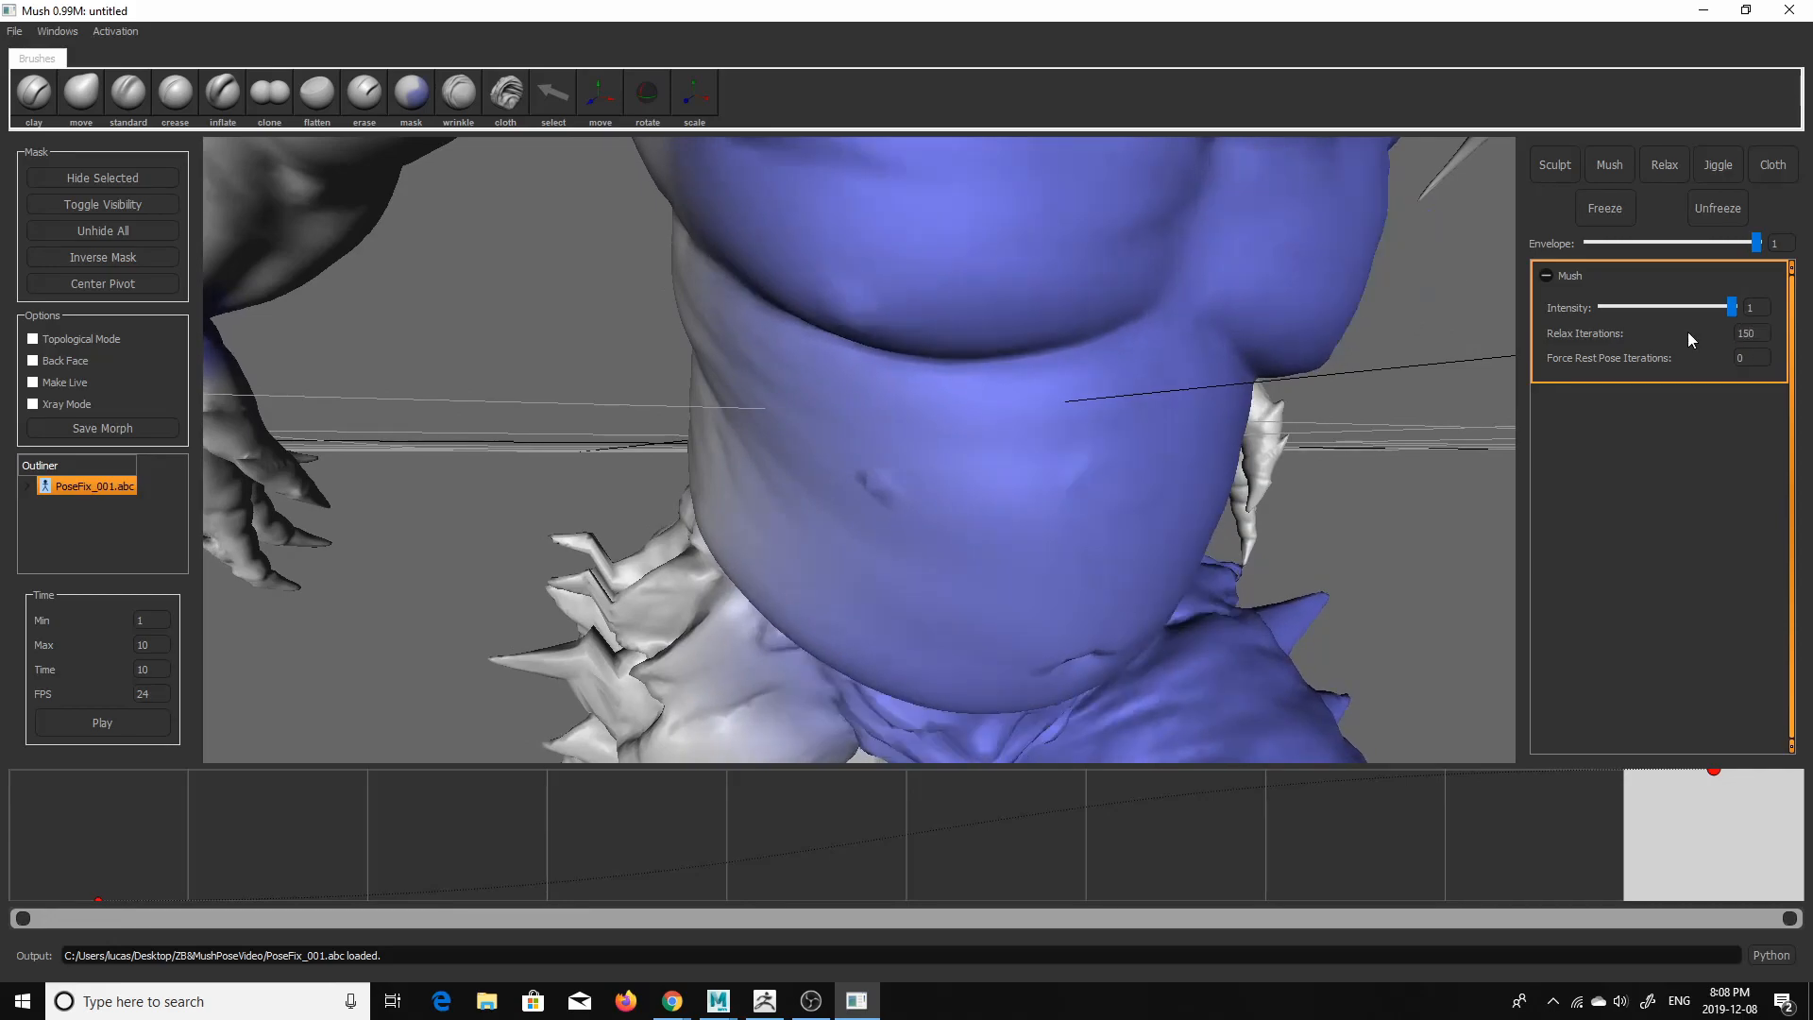
pyautogui.keyDown('alt'); pyautogui.moveTo(1234, 553); pyautogui.dragTo(1060, 579); pyautogui.keyUp('alt')
pyautogui.keyDown('alt'); pyautogui.moveTo(1060, 579); pyautogui.dragTo(1037, 537, button='right'); pyautogui.keyUp('alt')
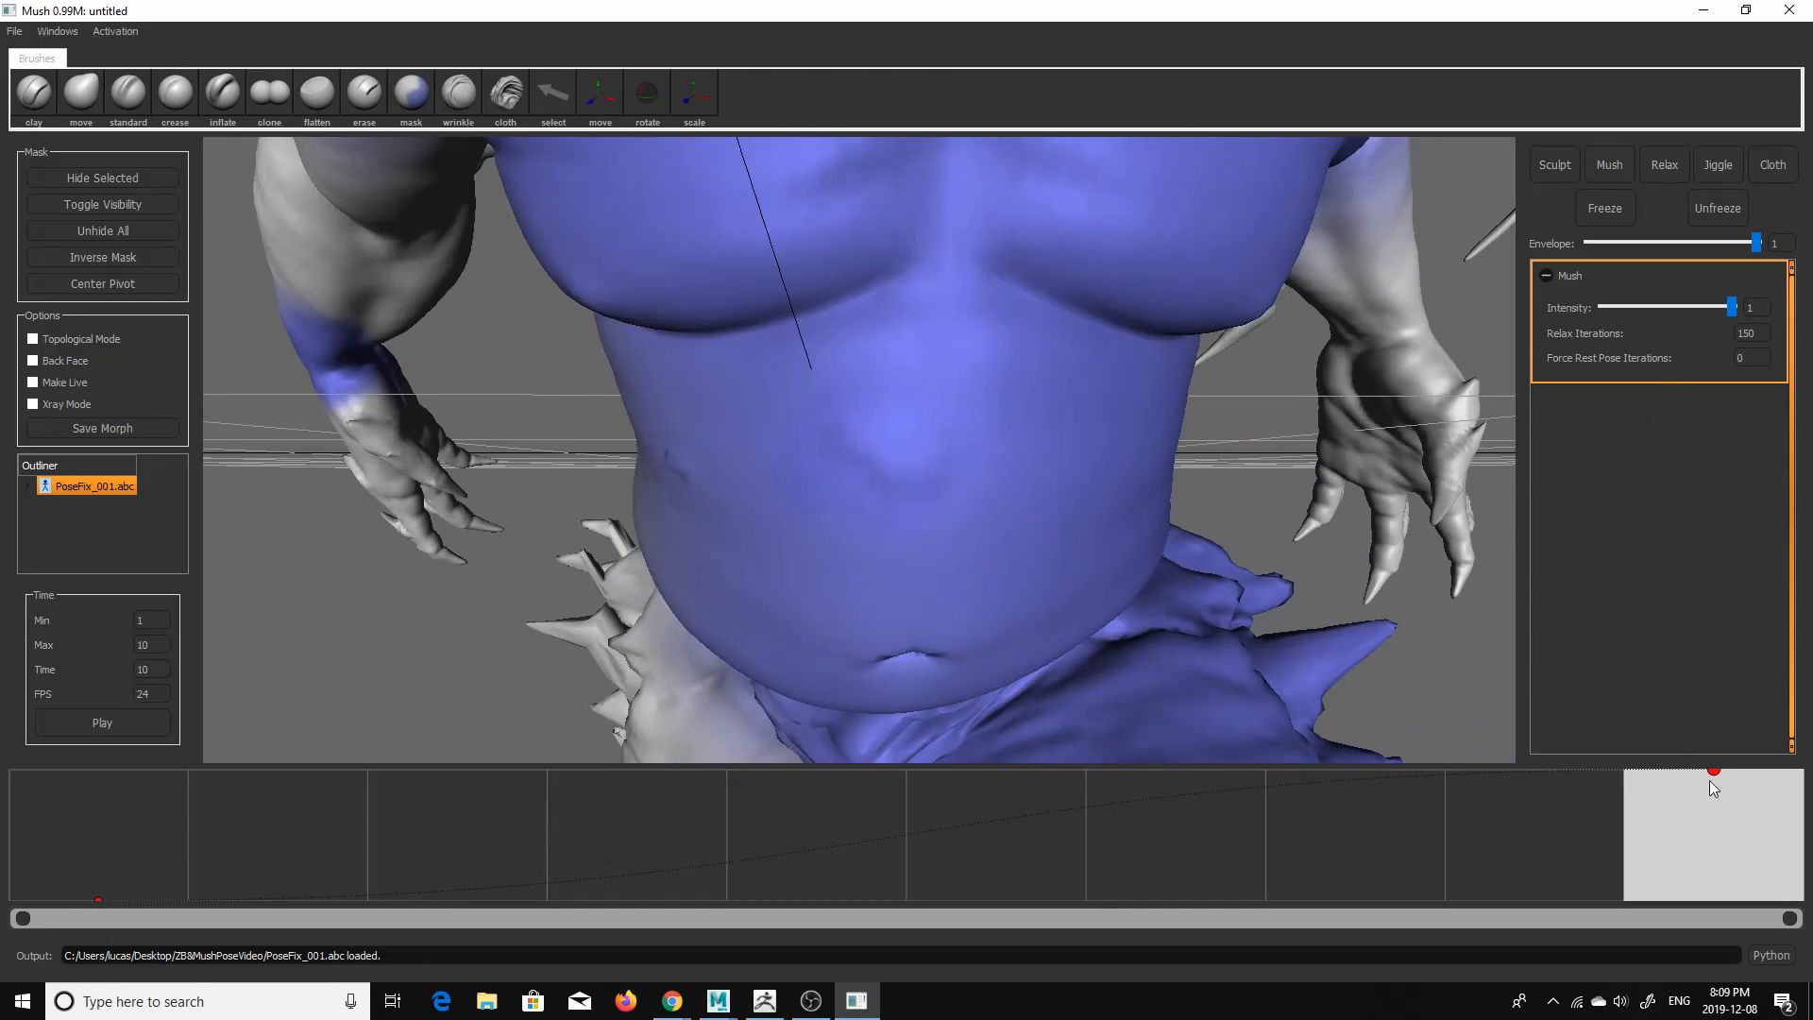
pyautogui.moveTo(1707, 770); pyautogui.dragTo(1706, 744)
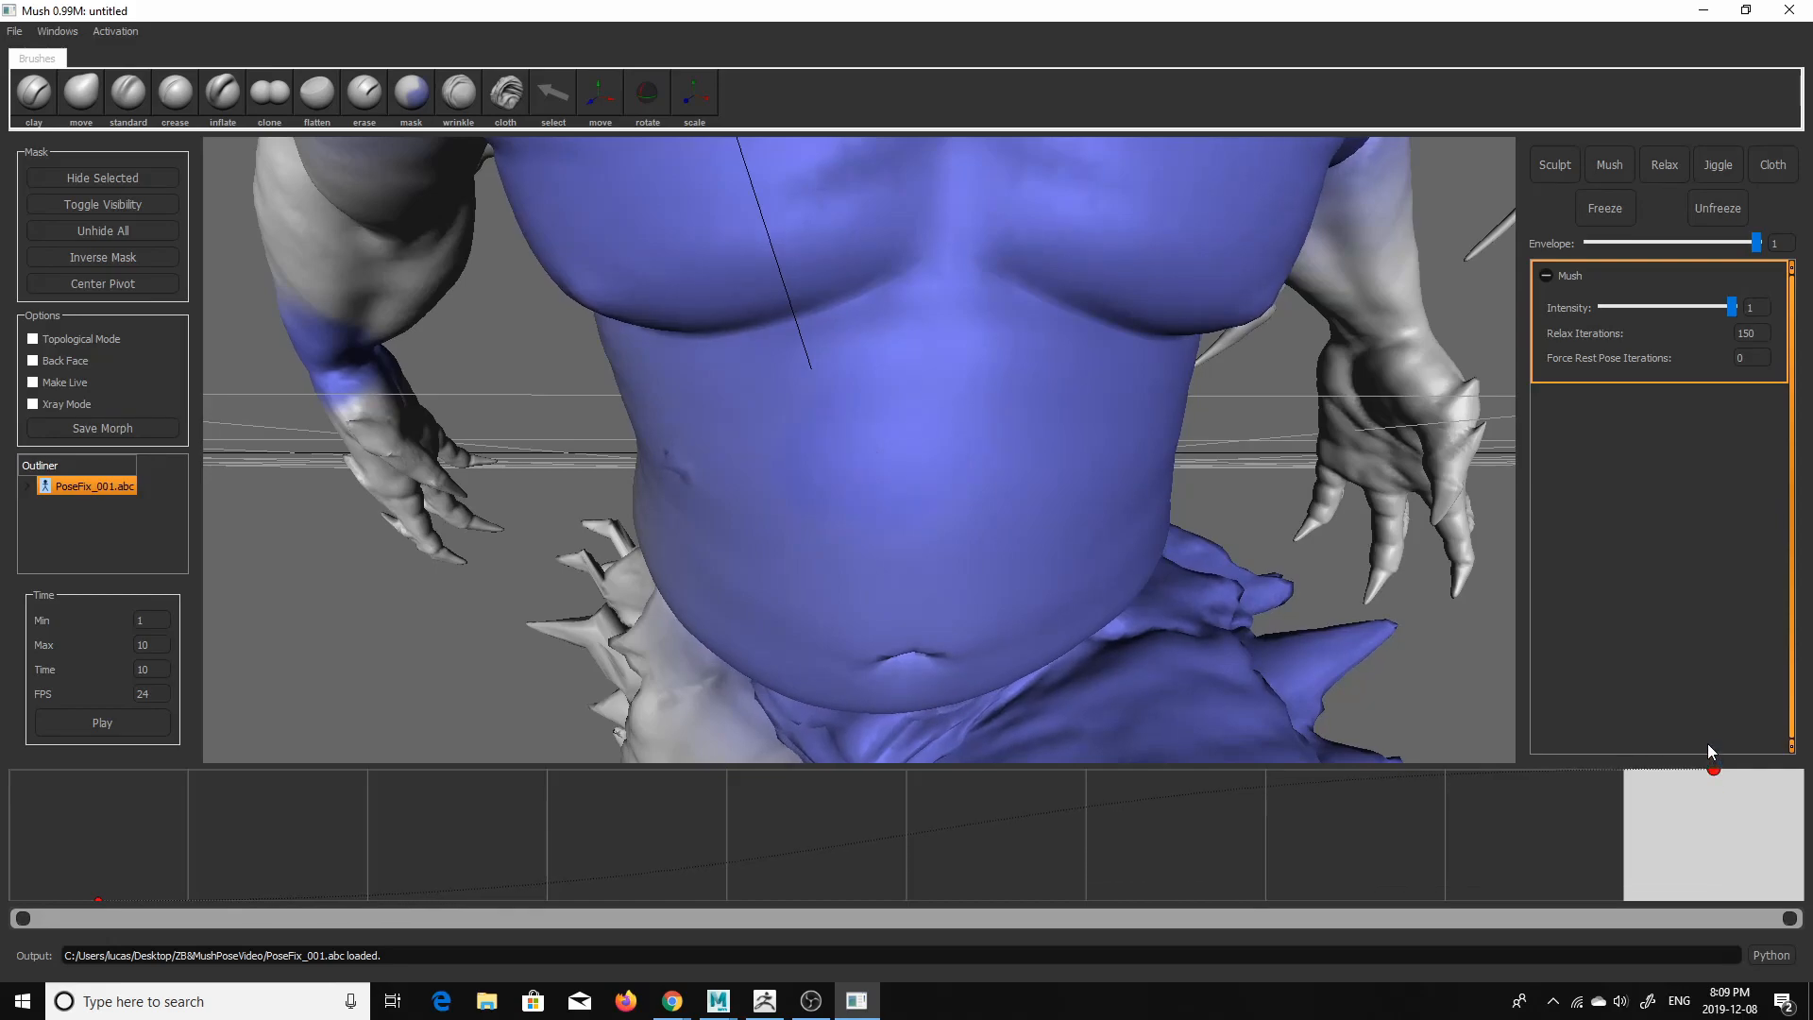
# - Paint more mask over the bumps on the belly, smooth its edge, and recheck the result with the frame 10 key
pyautogui.keyDown('alt'); pyautogui.moveTo(1347, 658); pyautogui.dragTo(1435, 653); pyautogui.keyUp('alt')
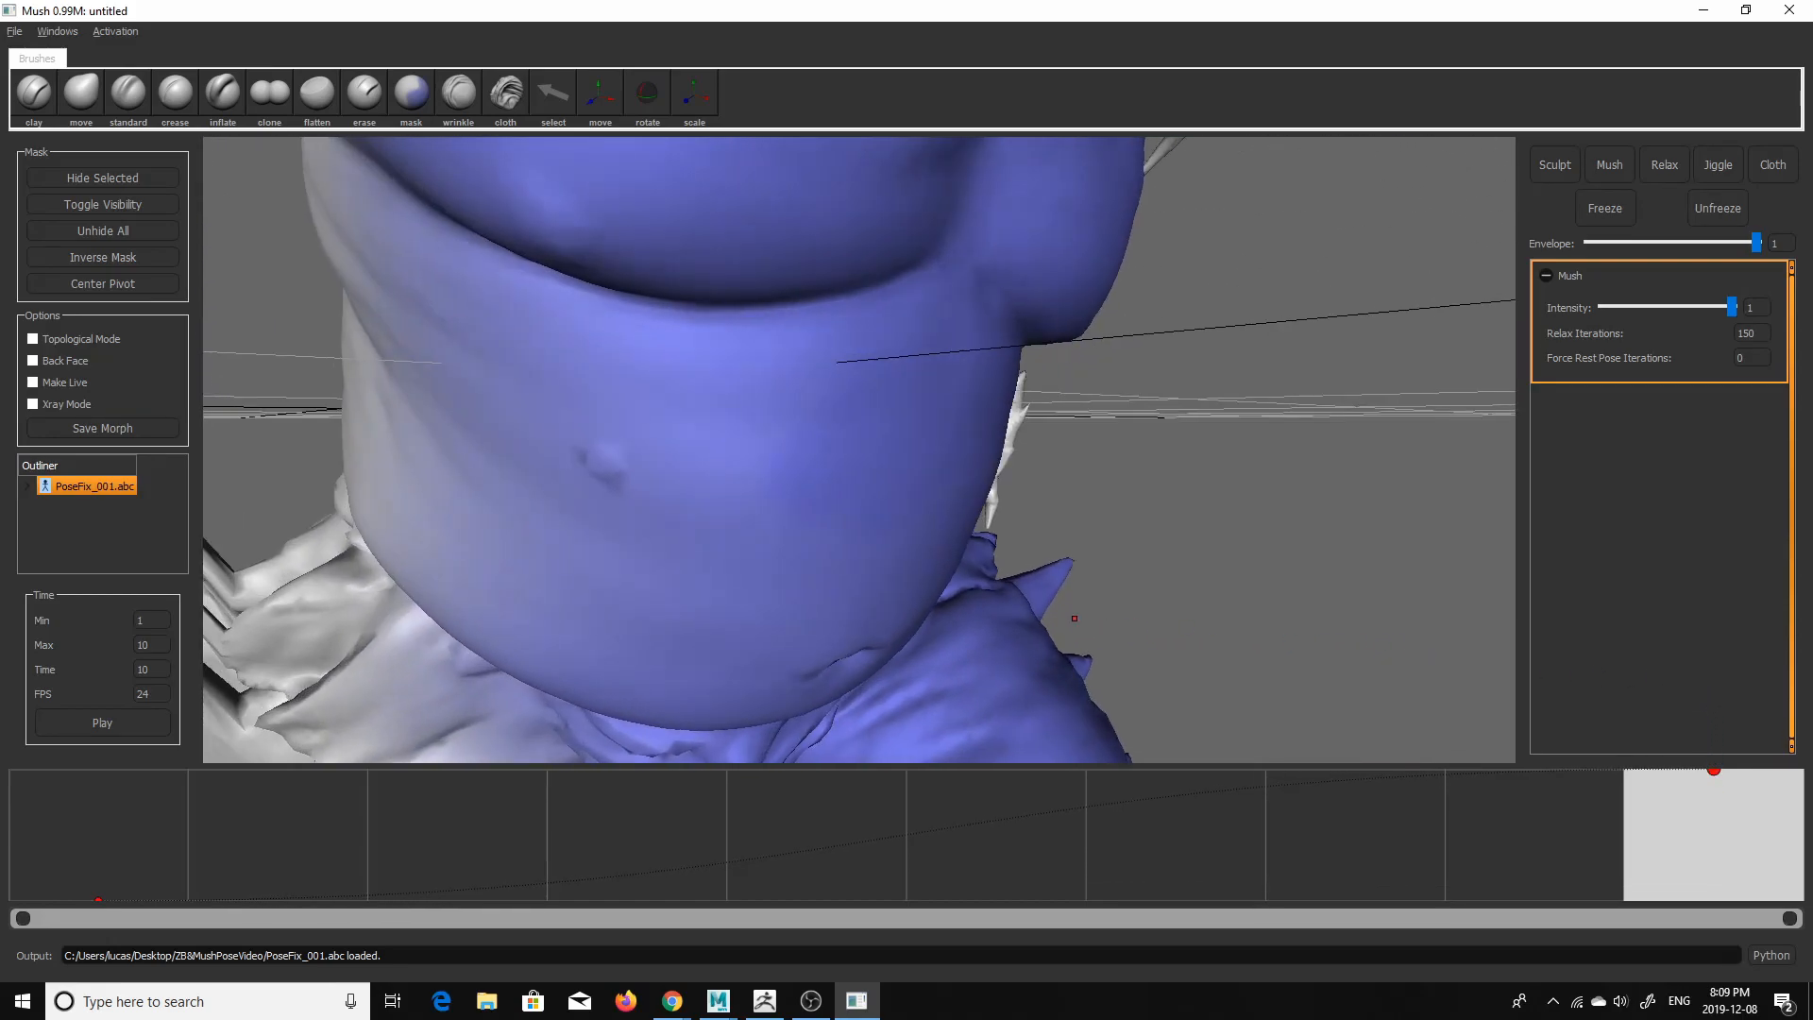
pyautogui.keyDown('alt'); pyautogui.moveTo(1086, 585); pyautogui.dragTo(1064, 572); pyautogui.keyUp('alt')
pyautogui.moveTo(623, 484)
pyautogui.mouseDown()
pyautogui.moveTo(585, 468)
pyautogui.moveTo(755, 453)
pyautogui.mouseUp()
pyautogui.moveTo(891, 513)
pyautogui.mouseDown()
pyautogui.moveTo(680, 434)
pyautogui.moveTo(871, 440)
pyautogui.mouseUp()
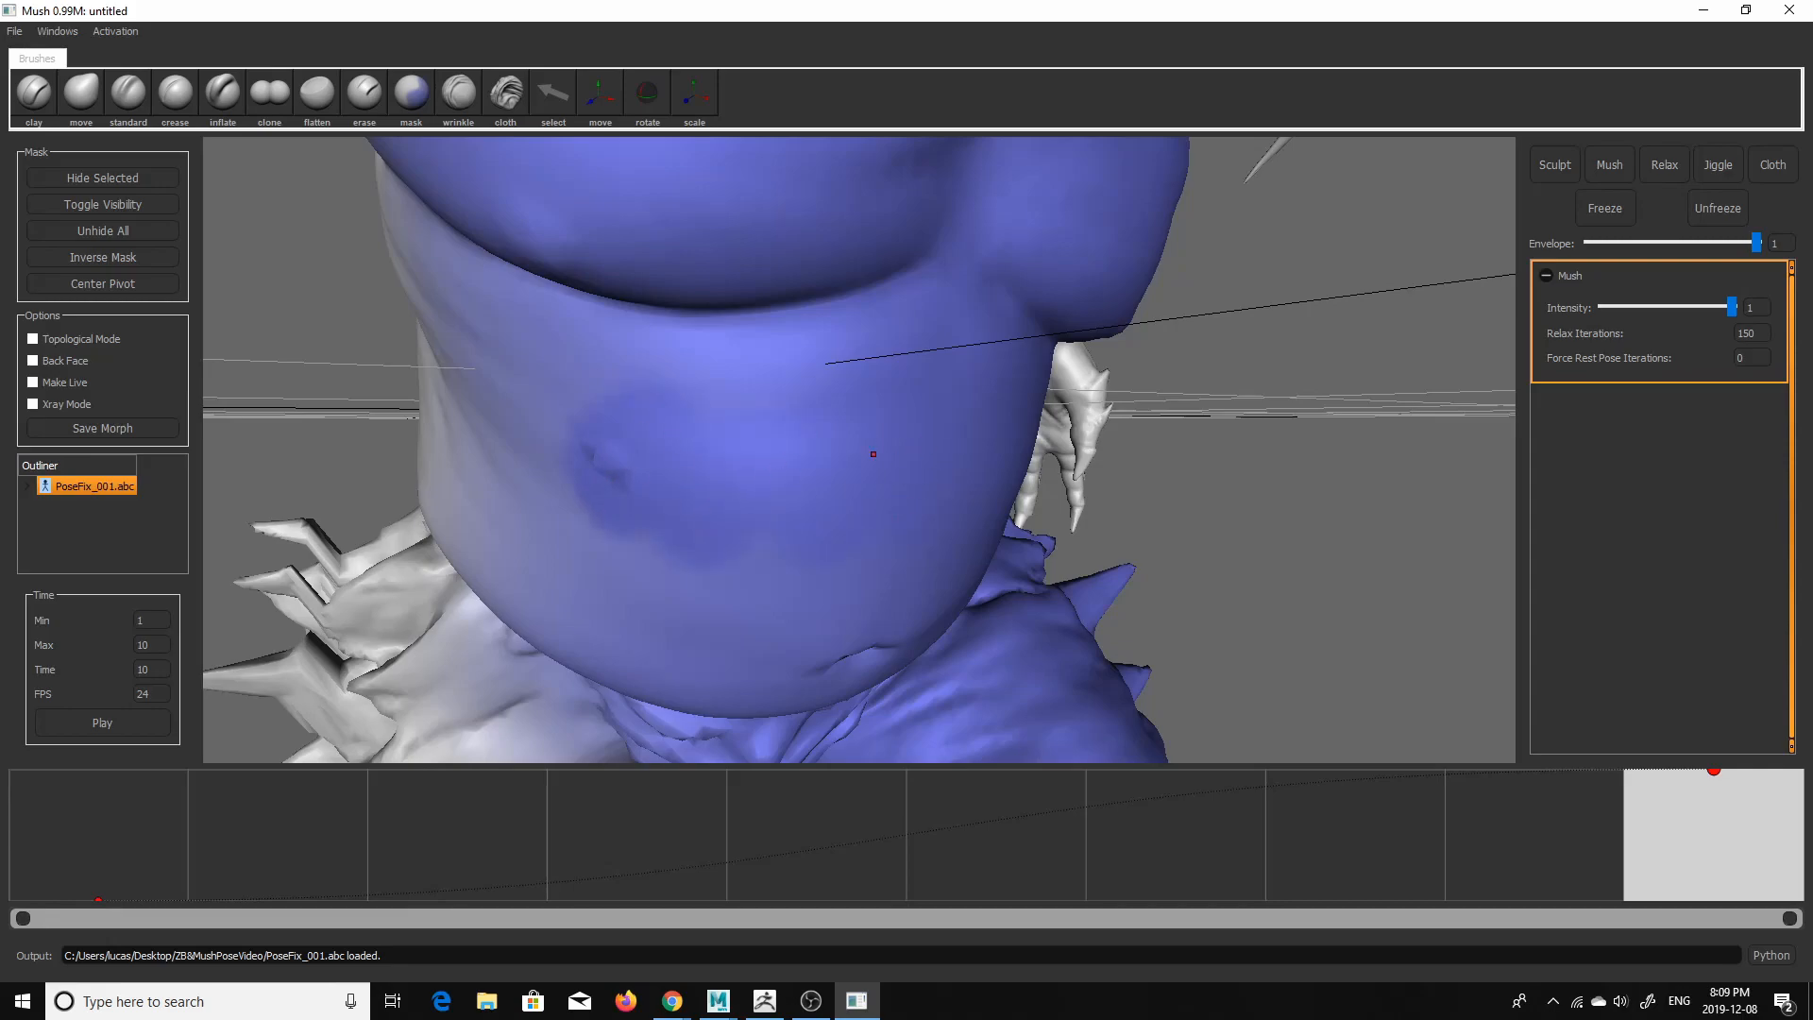
pyautogui.moveTo(913, 529)
pyautogui.mouseDown()
pyautogui.moveTo(1005, 519)
pyautogui.moveTo(647, 461)
pyautogui.moveTo(937, 506)
pyautogui.mouseUp()
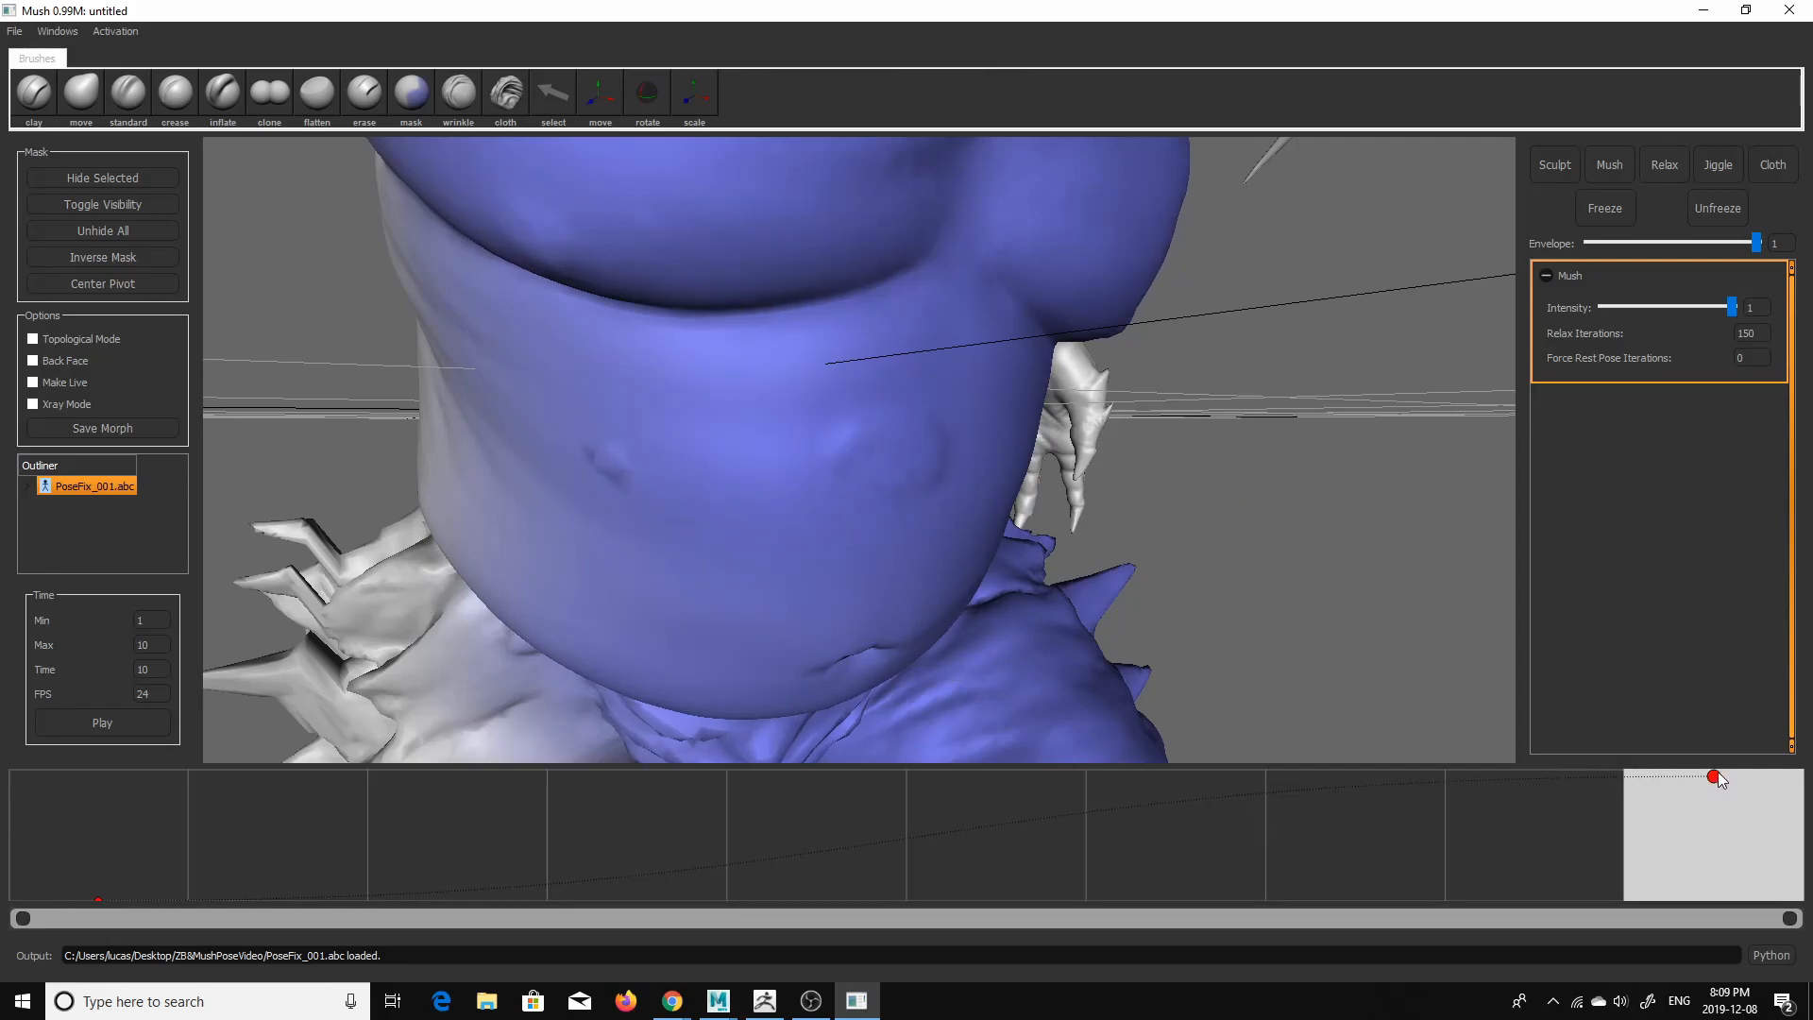
pyautogui.moveTo(659, 498)
pyautogui.mouseDown()
pyautogui.moveTo(617, 476)
pyautogui.moveTo(667, 500)
pyautogui.mouseUp()
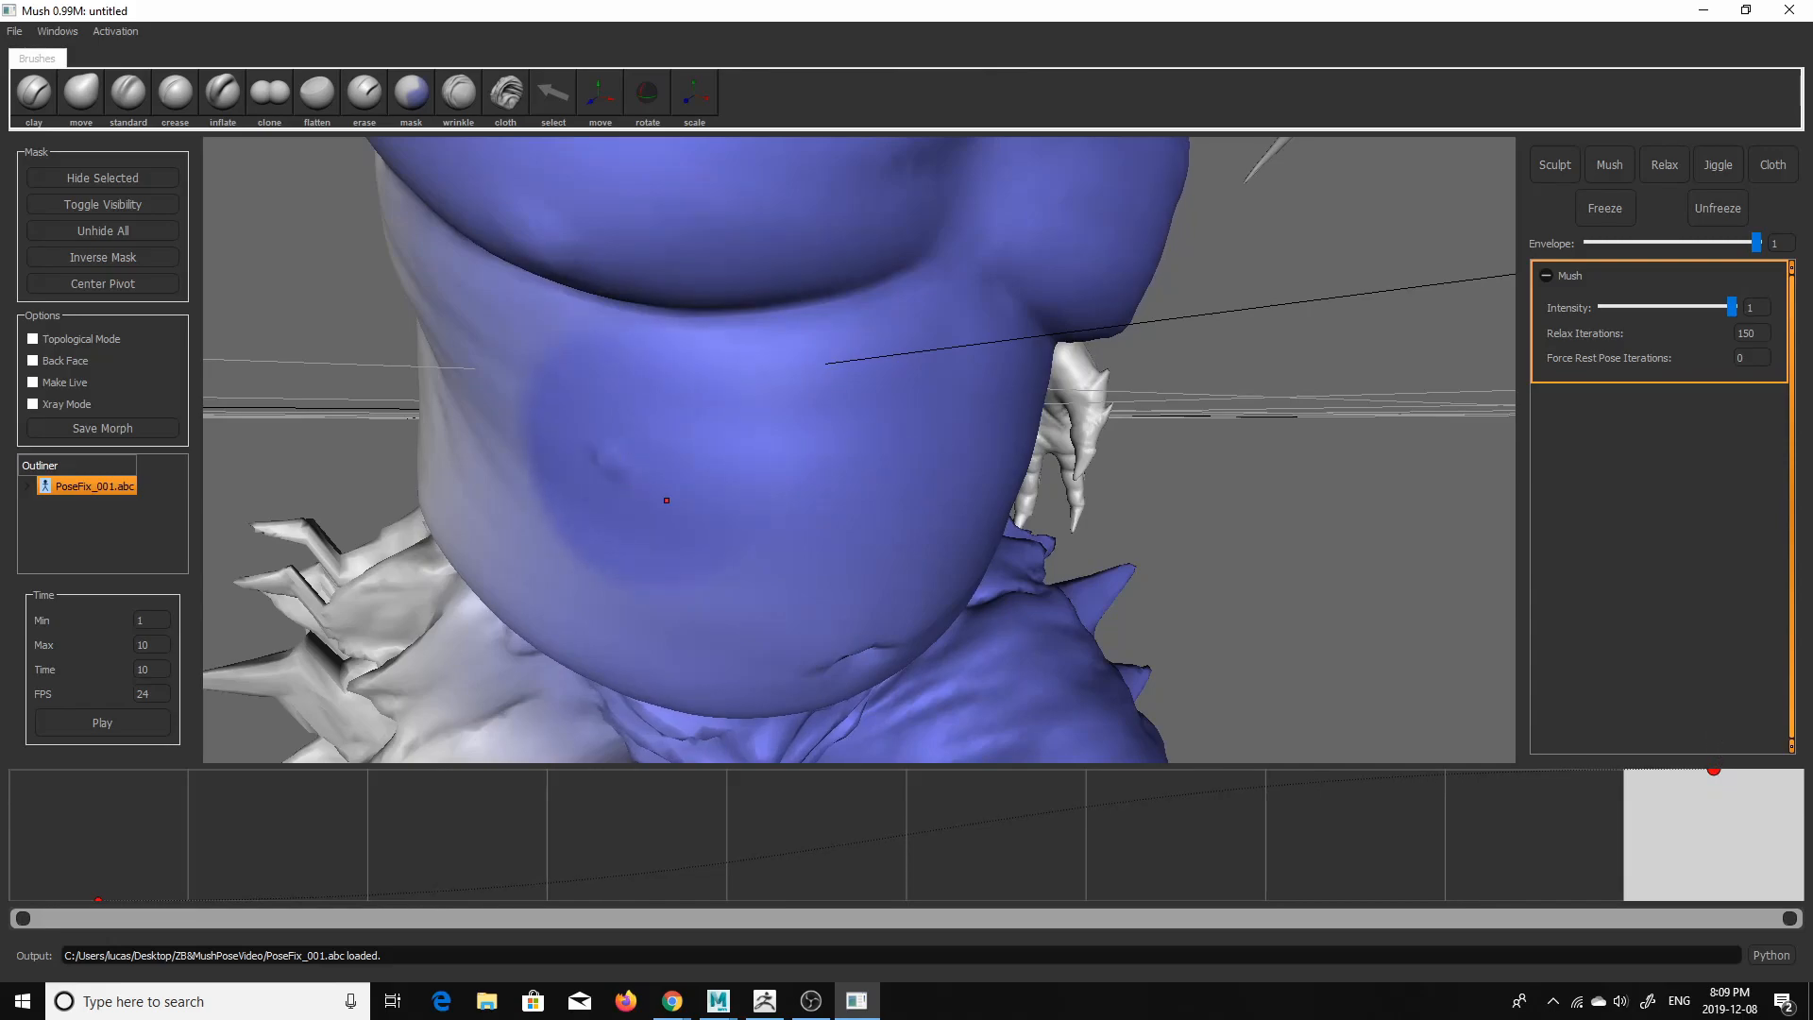
pyautogui.keyDown('shift'); pyautogui.moveTo(573, 406); pyautogui.dragTo(580, 550); pyautogui.keyUp('shift')
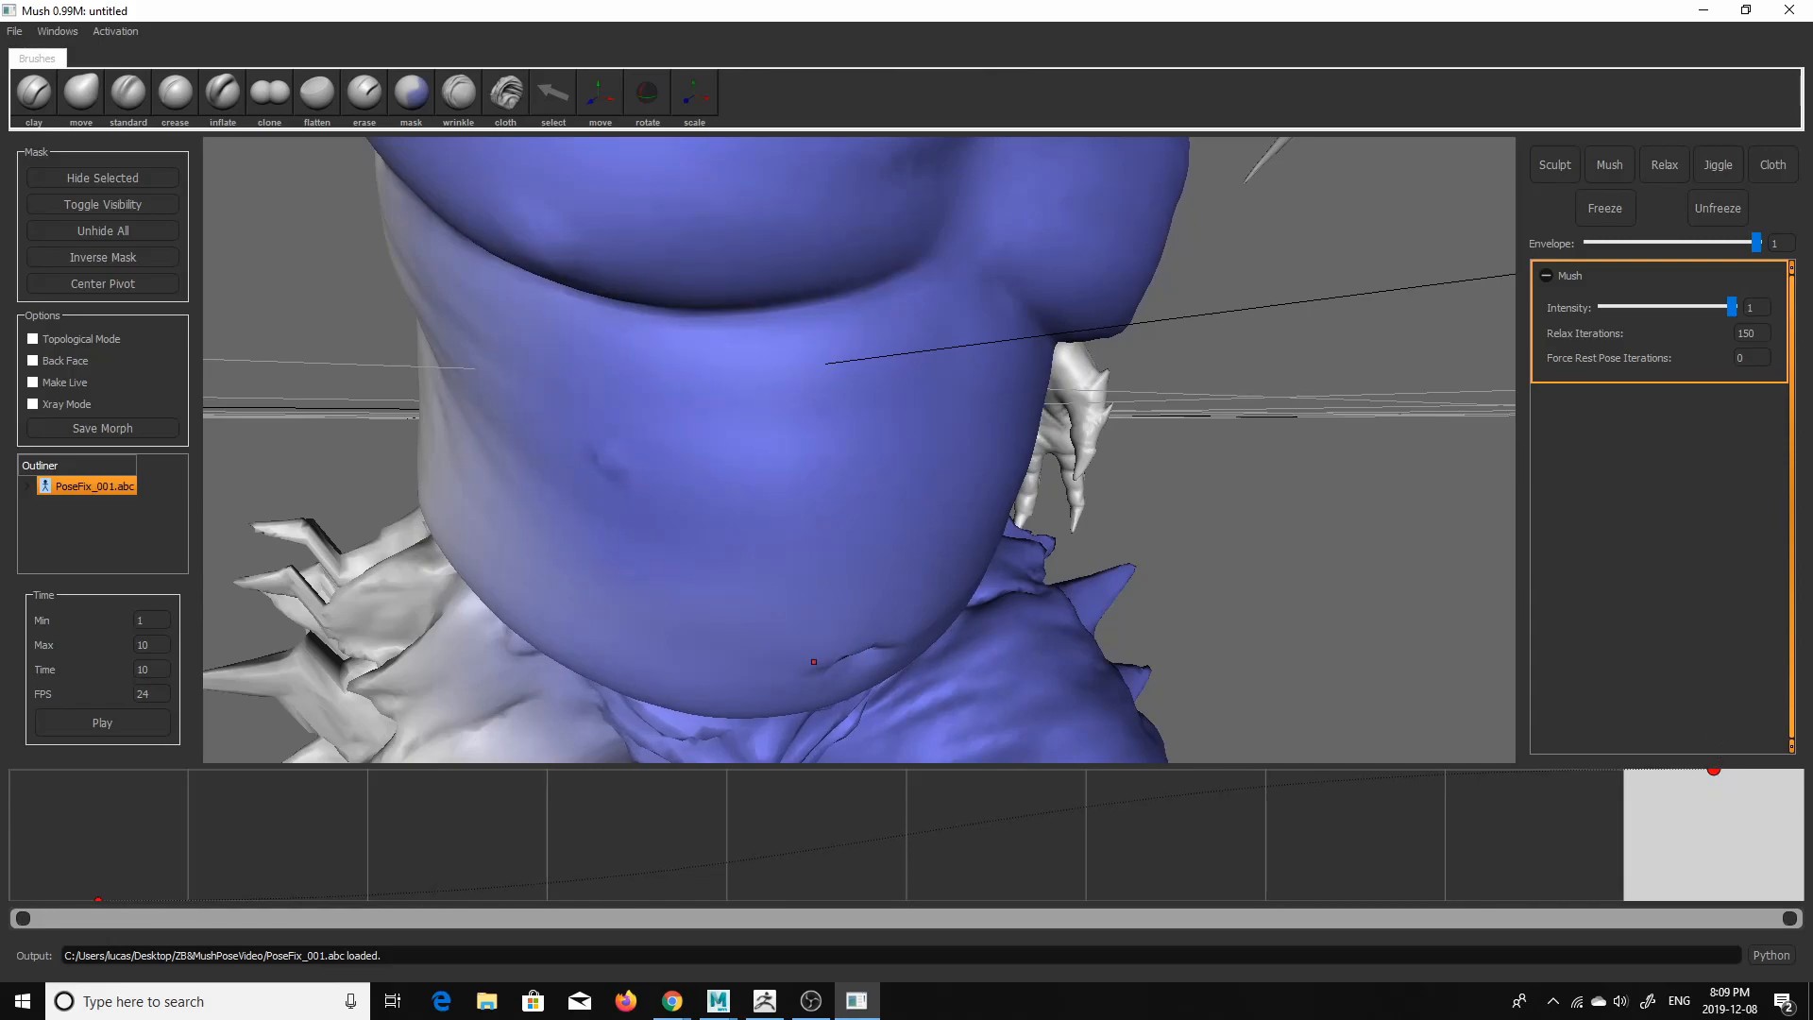
pyautogui.moveTo(1713, 772); pyautogui.dragTo(1716, 734)
# - Inspect the creature from several angles, comparing the pose with the Envelope lowered and restored to 1
pyautogui.keyDown('alt'); pyautogui.moveTo(1265, 533); pyautogui.dragTo(1152, 478); pyautogui.keyUp('alt')
pyautogui.keyDown('alt'); pyautogui.moveTo(1152, 478); pyautogui.dragTo(1020, 356, button='right'); pyautogui.keyUp('alt')
pyautogui.keyDown('alt'); pyautogui.moveTo(1019, 356); pyautogui.dragTo(831, 528); pyautogui.keyUp('alt')
pyautogui.keyDown('alt'); pyautogui.moveTo(1100, 727); pyautogui.dragTo(1057, 653); pyautogui.keyUp('alt')
pyautogui.keyDown('alt'); pyautogui.moveTo(1065, 440); pyautogui.dragTo(1144, 549, button='middle'); pyautogui.keyUp('alt')
pyautogui.moveTo(1754, 245); pyautogui.dragTo(1809, 238)
# - Extend the mask over the crease on the creature's left upper arm and check the correction with the frame 10 key
pyautogui.keyDown('alt'); pyautogui.moveTo(907, 397); pyautogui.dragTo(1067, 448); pyautogui.keyUp('alt')
pyautogui.keyDown('alt'); pyautogui.moveTo(1067, 449); pyautogui.dragTo(1128, 604, button='middle'); pyautogui.keyUp('alt')
pyautogui.keyDown('alt'); pyautogui.moveTo(1128, 605); pyautogui.dragTo(1322, 566, button='right'); pyautogui.keyUp('alt')
pyautogui.keyDown('alt'); pyautogui.moveTo(1322, 566); pyautogui.dragTo(1124, 539, button='middle'); pyautogui.keyUp('alt')
pyautogui.keyDown('alt'); pyautogui.moveTo(1124, 539); pyautogui.dragTo(1350, 548); pyautogui.keyUp('alt')
pyautogui.keyDown('alt'); pyautogui.moveTo(1350, 548); pyautogui.dragTo(845, 424, button='middle'); pyautogui.keyUp('alt')
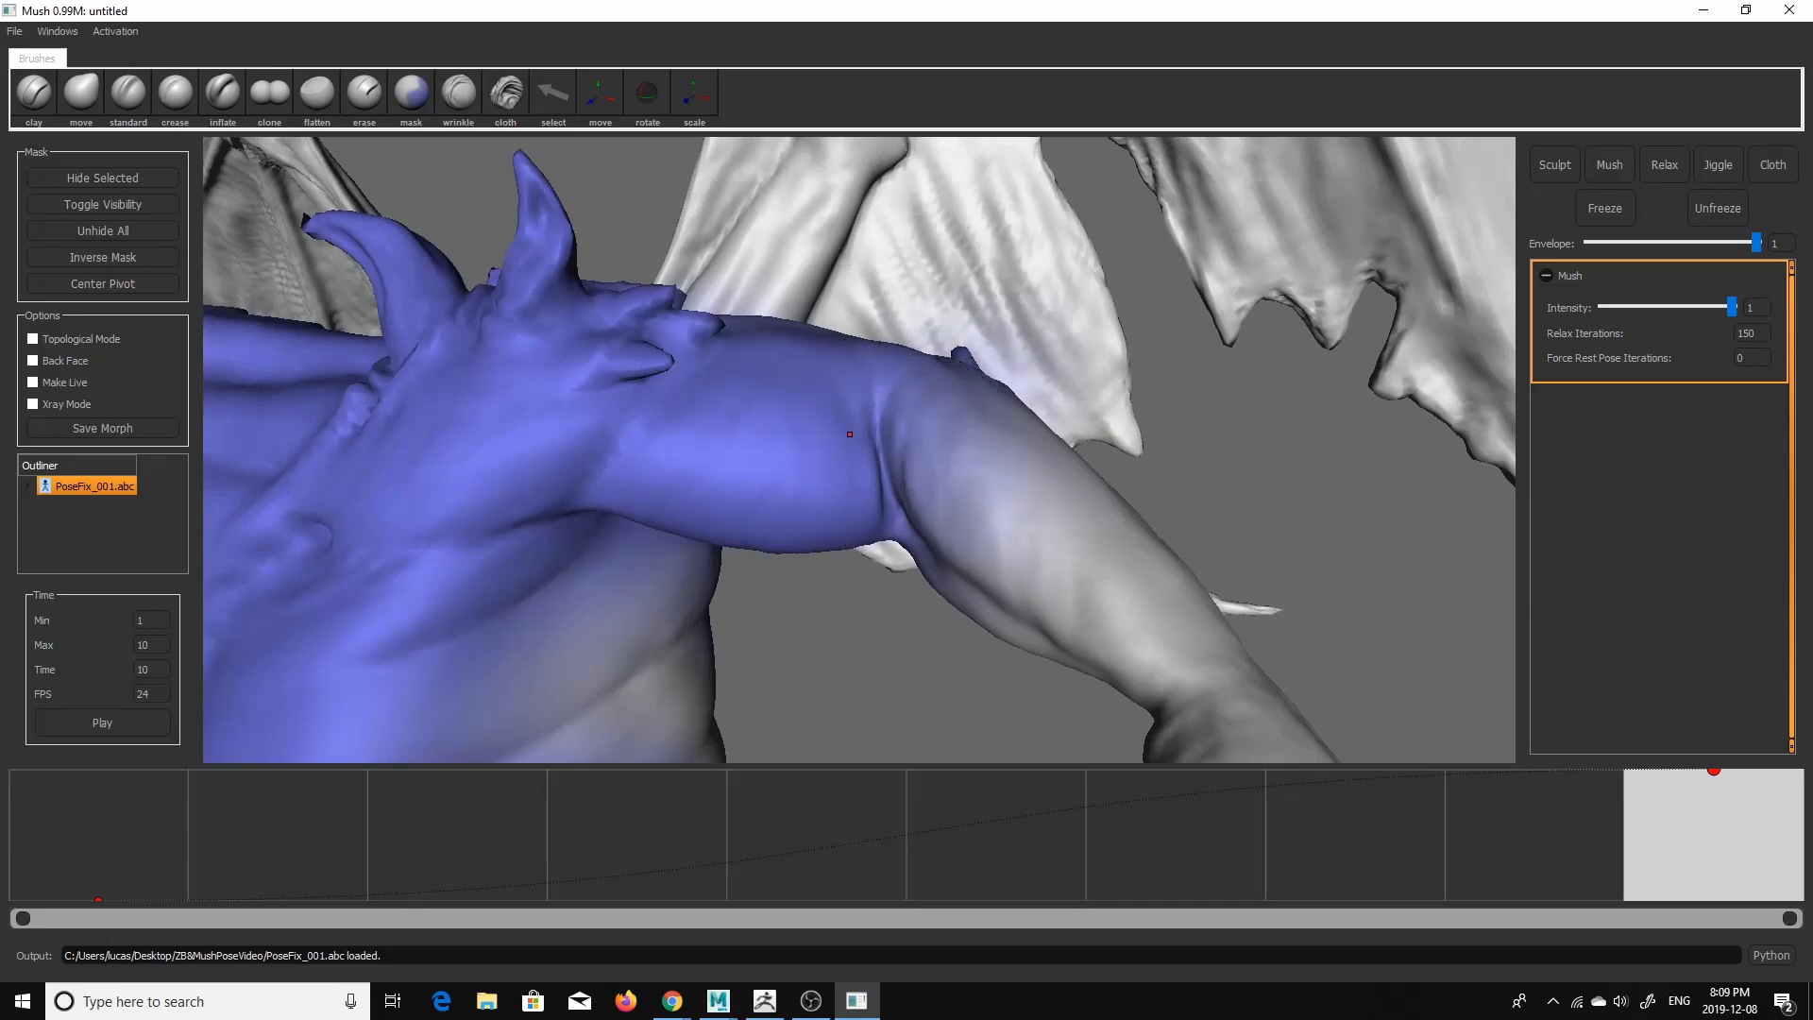
pyautogui.moveTo(878, 416)
pyautogui.mouseDown()
pyautogui.moveTo(912, 542)
pyautogui.moveTo(968, 549)
pyautogui.mouseUp()
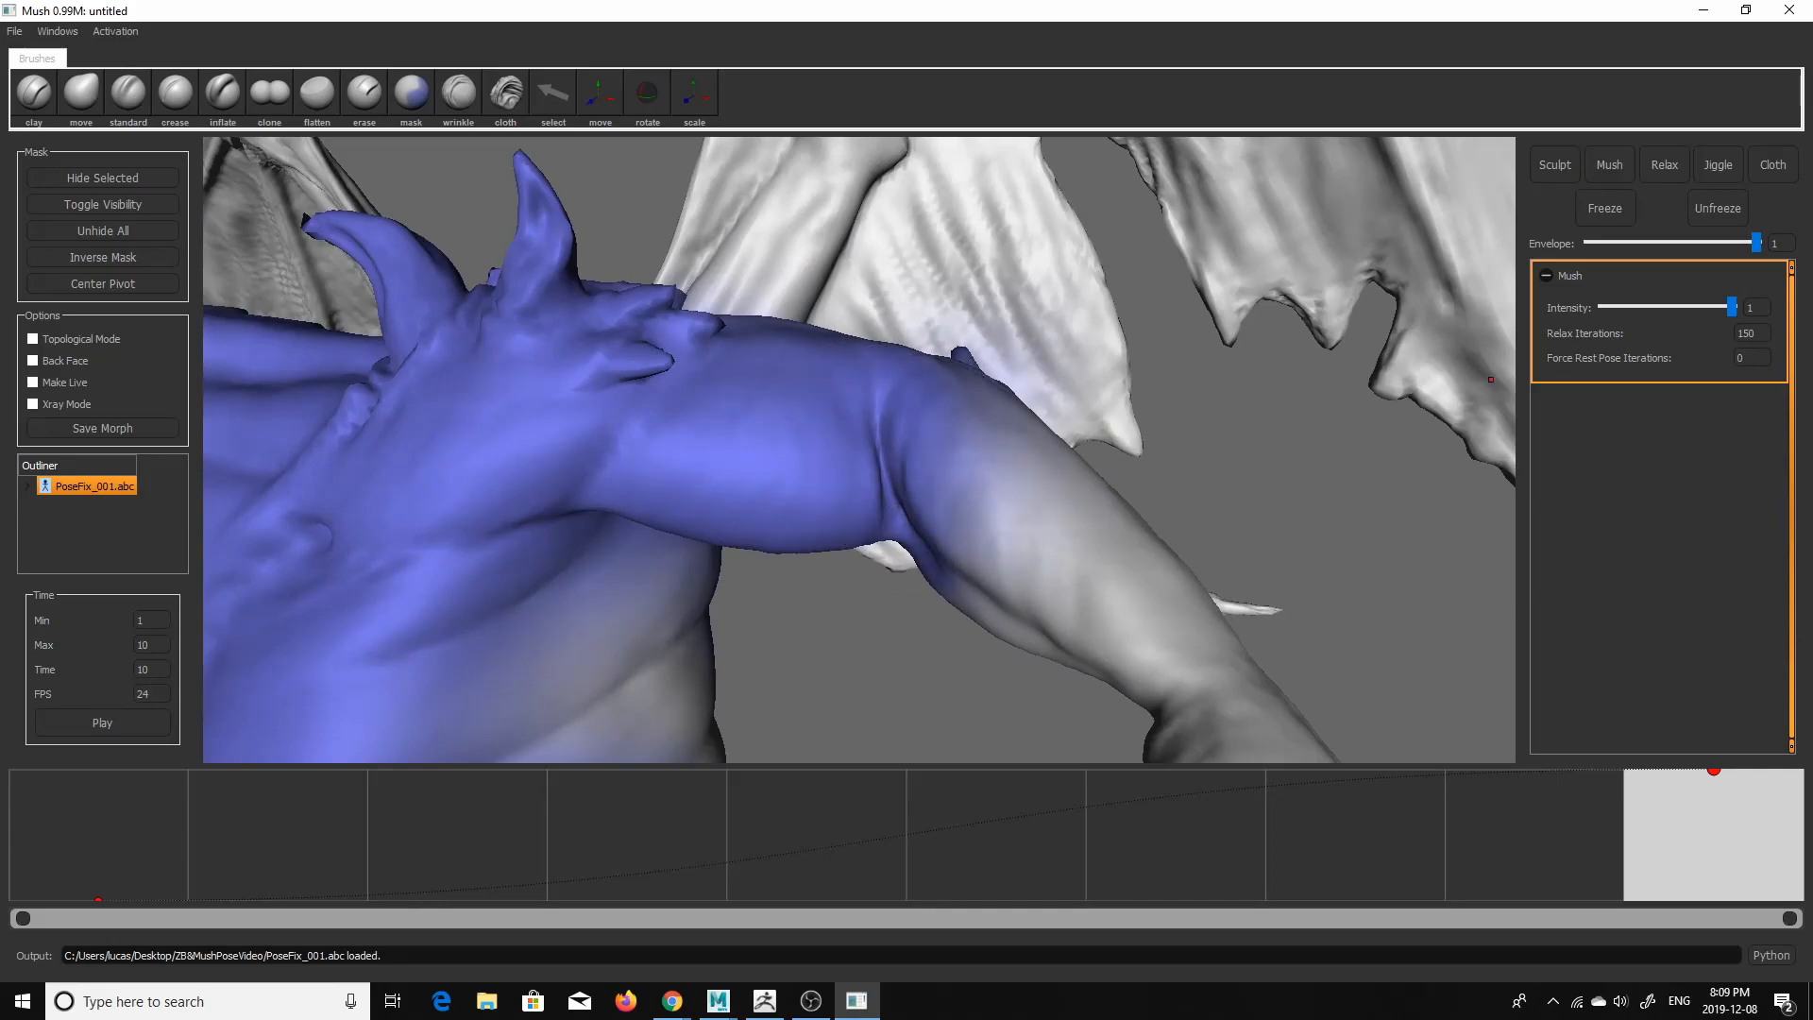
pyautogui.moveTo(1712, 773); pyautogui.dragTo(1708, 719)
# - Mask the broken tail spike, then set the Mush layer's Relax Iterations to 100 and Force Rest Pose Iterations to 10
pyautogui.keyDown('alt'); pyautogui.moveTo(1254, 528); pyautogui.dragTo(1145, 450); pyautogui.keyUp('alt')
pyautogui.keyDown('alt'); pyautogui.moveTo(1145, 450); pyautogui.dragTo(968, 462, button='right'); pyautogui.keyUp('alt')
pyautogui.keyDown('alt'); pyautogui.moveTo(968, 463); pyautogui.dragTo(1084, 481); pyautogui.keyUp('alt')
pyautogui.keyDown('alt'); pyautogui.moveTo(1084, 482); pyautogui.dragTo(1019, 238, button='middle'); pyautogui.keyUp('alt')
pyautogui.keyDown('alt'); pyautogui.moveTo(1019, 239); pyautogui.dragTo(742, 481); pyautogui.keyUp('alt')
pyautogui.keyDown('alt'); pyautogui.moveTo(742, 482); pyautogui.dragTo(644, 540, button='right'); pyautogui.keyUp('alt')
pyautogui.keyDown('alt'); pyautogui.moveTo(643, 540); pyautogui.dragTo(734, 502, button='middle'); pyautogui.keyUp('alt')
pyautogui.press('b')
pyautogui.moveTo(734, 480); pyautogui.dragTo(710, 530)
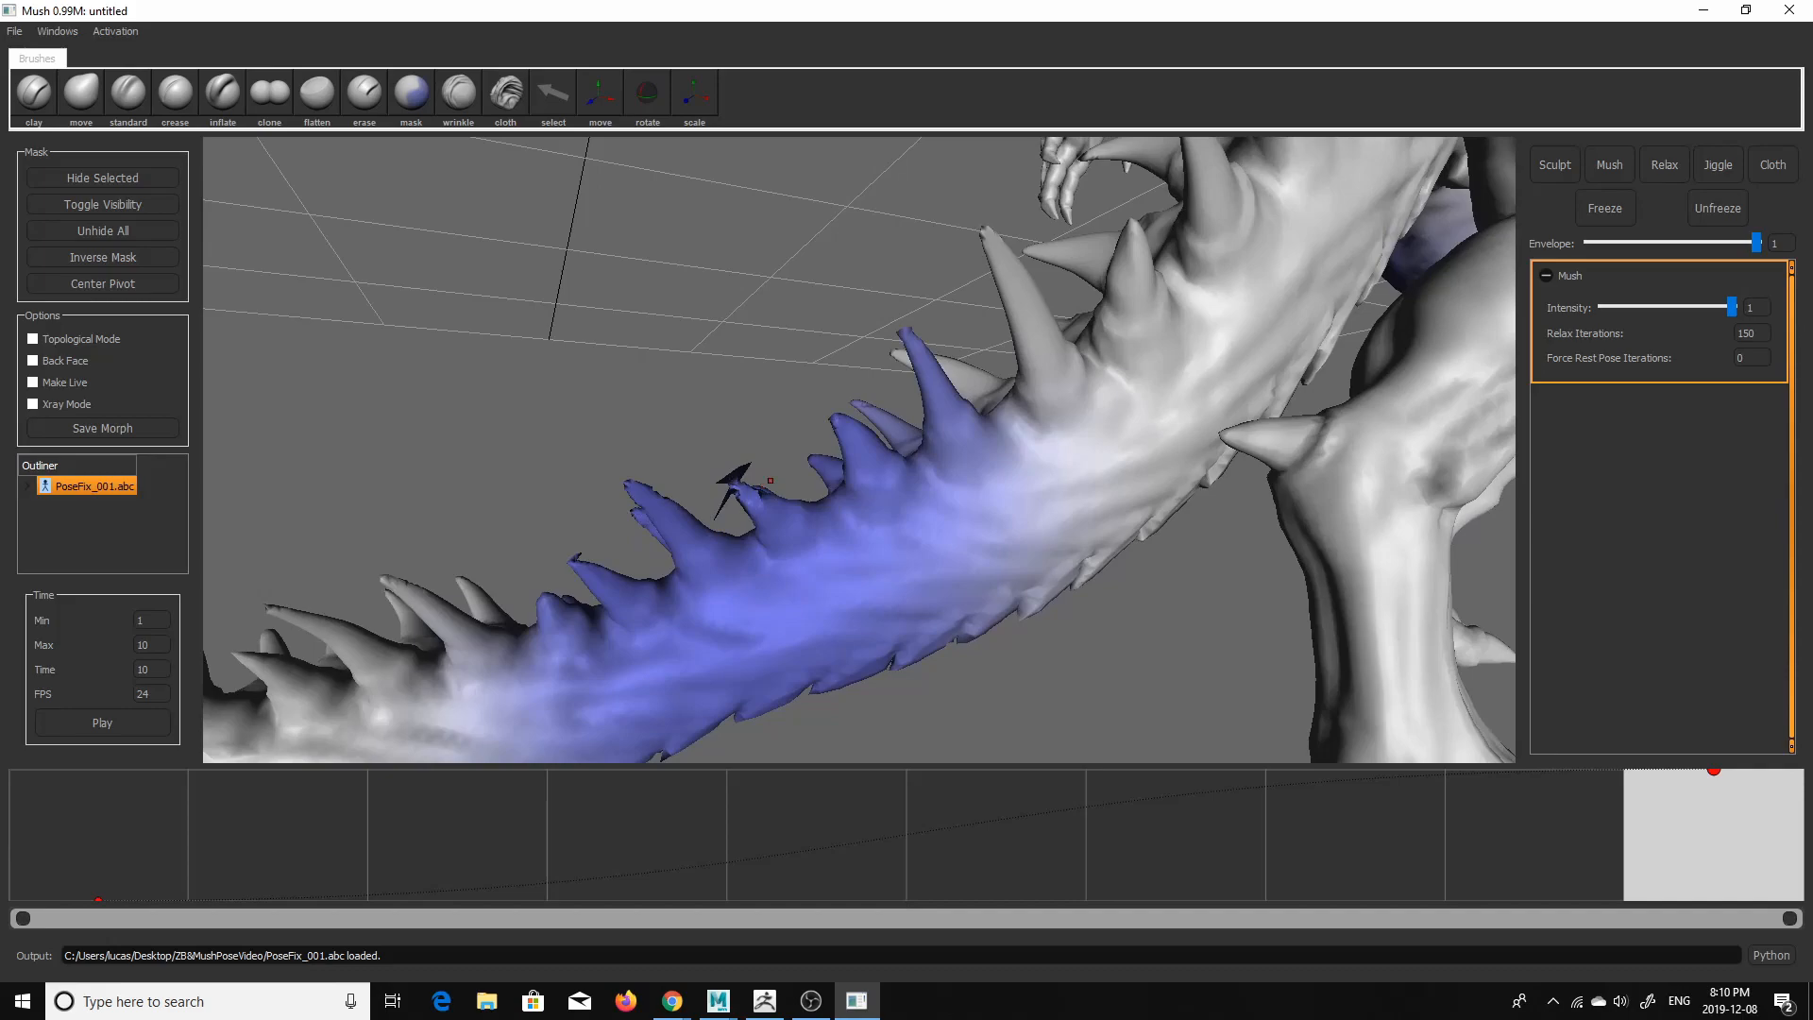
pyautogui.write('100')
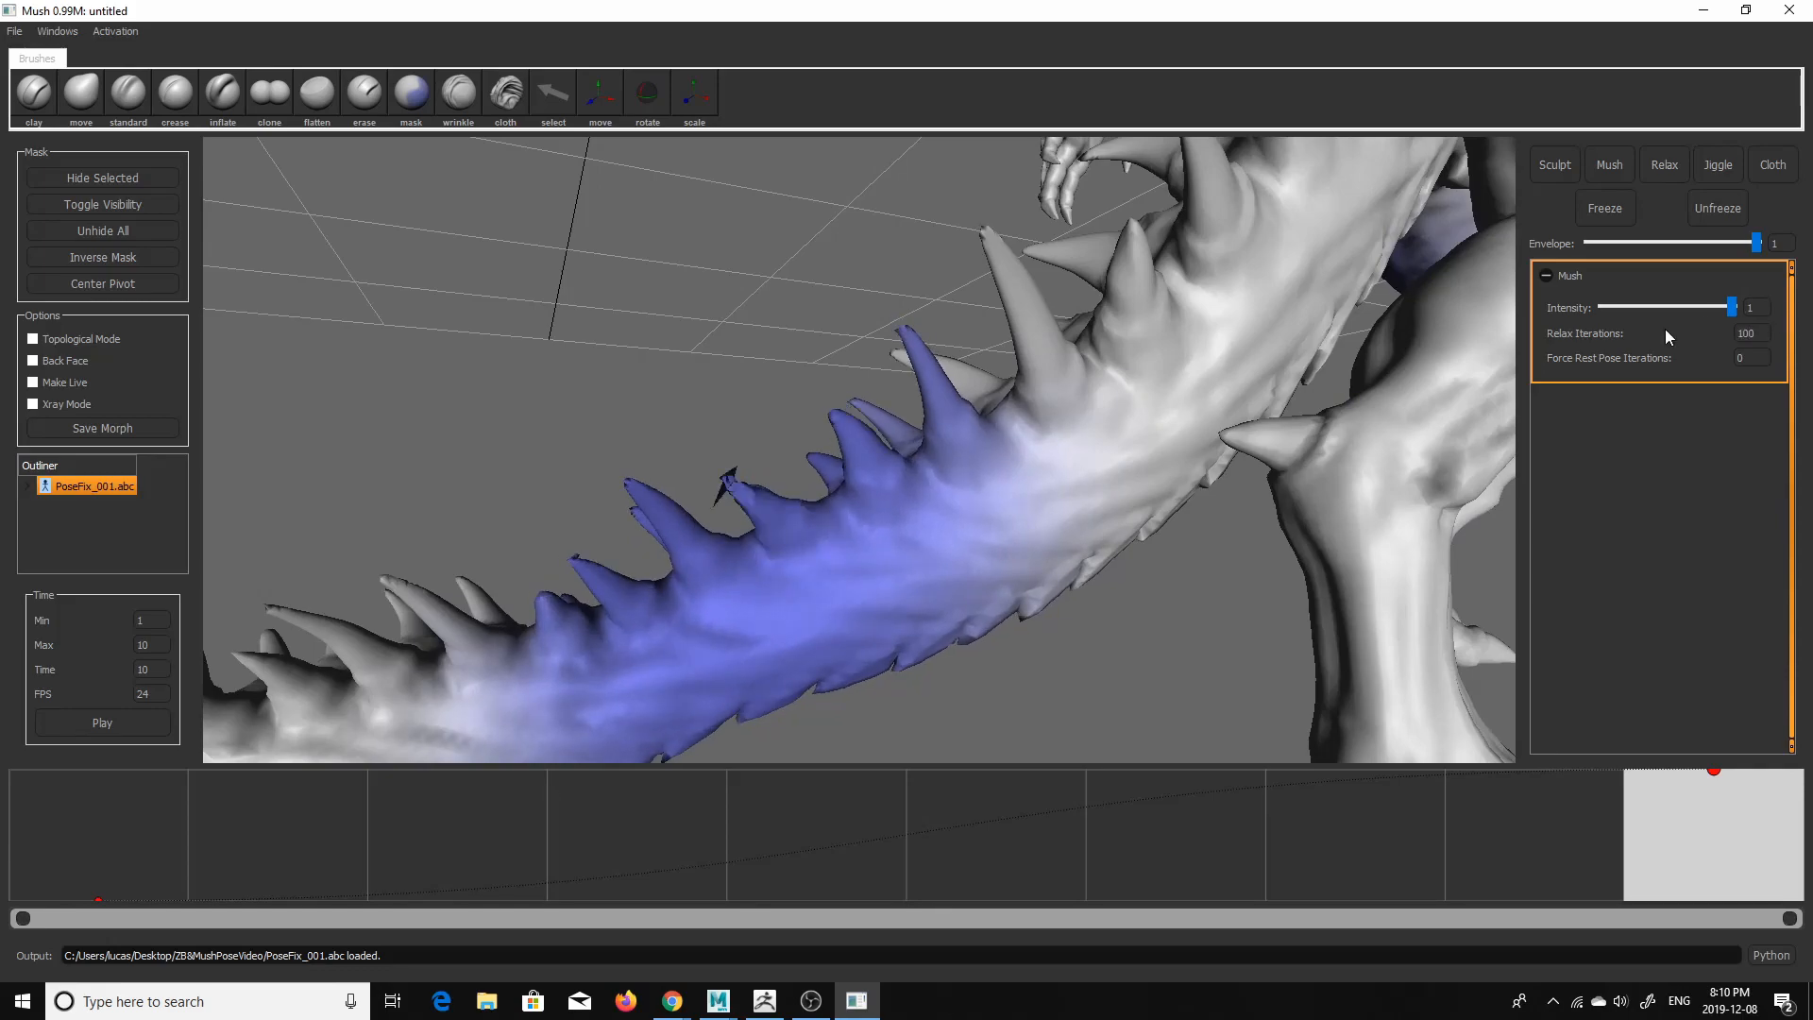
pyautogui.press('Tab')
pyautogui.write('10')
# - Check the tail and upper body from several angles, comparing the Mush correction with the Envelope lowered and back at 1
pyautogui.keyDown('alt'); pyautogui.moveTo(1087, 552); pyautogui.dragTo(1175, 592); pyautogui.keyUp('alt')
pyautogui.keyDown('alt'); pyautogui.moveTo(1174, 592); pyautogui.dragTo(1057, 557, button='right'); pyautogui.keyUp('alt')
pyautogui.keyDown('alt'); pyautogui.moveTo(1057, 557); pyautogui.dragTo(930, 387); pyautogui.keyUp('alt')
pyautogui.keyDown('alt'); pyautogui.moveTo(930, 387); pyautogui.dragTo(936, 517, button='middle'); pyautogui.keyUp('alt')
pyautogui.keyDown('alt'); pyautogui.moveTo(936, 516); pyautogui.dragTo(831, 548); pyautogui.keyUp('alt')
pyautogui.keyDown('alt'); pyautogui.moveTo(831, 548); pyautogui.dragTo(855, 644, button='middle'); pyautogui.keyUp('alt')
pyautogui.keyDown('alt'); pyautogui.moveTo(855, 644); pyautogui.dragTo(1180, 609, button='right'); pyautogui.keyUp('alt')
pyautogui.keyDown('alt'); pyautogui.moveTo(1180, 608); pyautogui.dragTo(1079, 569); pyautogui.keyUp('alt')
pyautogui.keyDown('alt'); pyautogui.moveTo(1032, 591); pyautogui.dragTo(1050, 559); pyautogui.keyUp('alt')
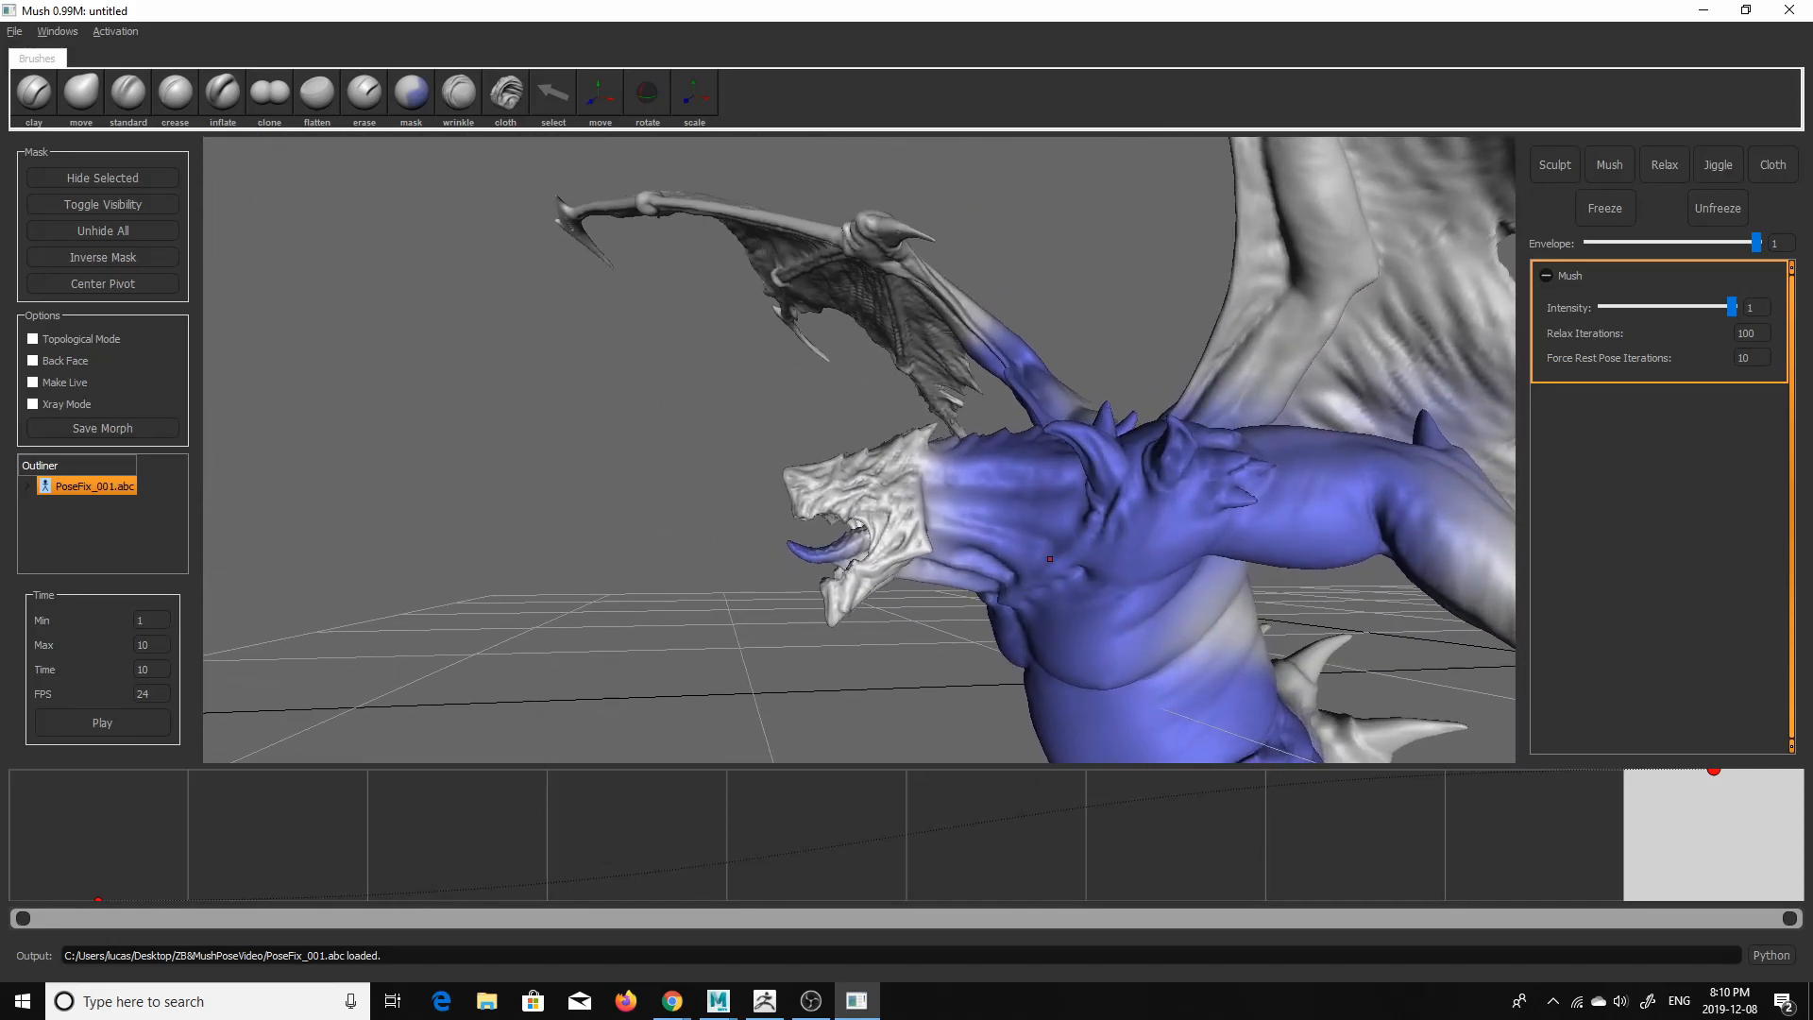
pyautogui.moveTo(1639, 244); pyautogui.dragTo(1809, 266)
# - Add a Sculpt layer and key it from no effect at frame 1 to full effect at frame 10
pyautogui.keyDown('alt'); pyautogui.moveTo(727, 425); pyautogui.dragTo(1020, 472); pyautogui.keyUp('alt')
pyautogui.keyDown('alt'); pyautogui.moveTo(982, 354); pyautogui.dragTo(1066, 532, button='middle'); pyautogui.keyUp('alt')
pyautogui.keyDown('alt'); pyautogui.moveTo(1066, 531); pyautogui.dragTo(1077, 456); pyautogui.keyUp('alt')
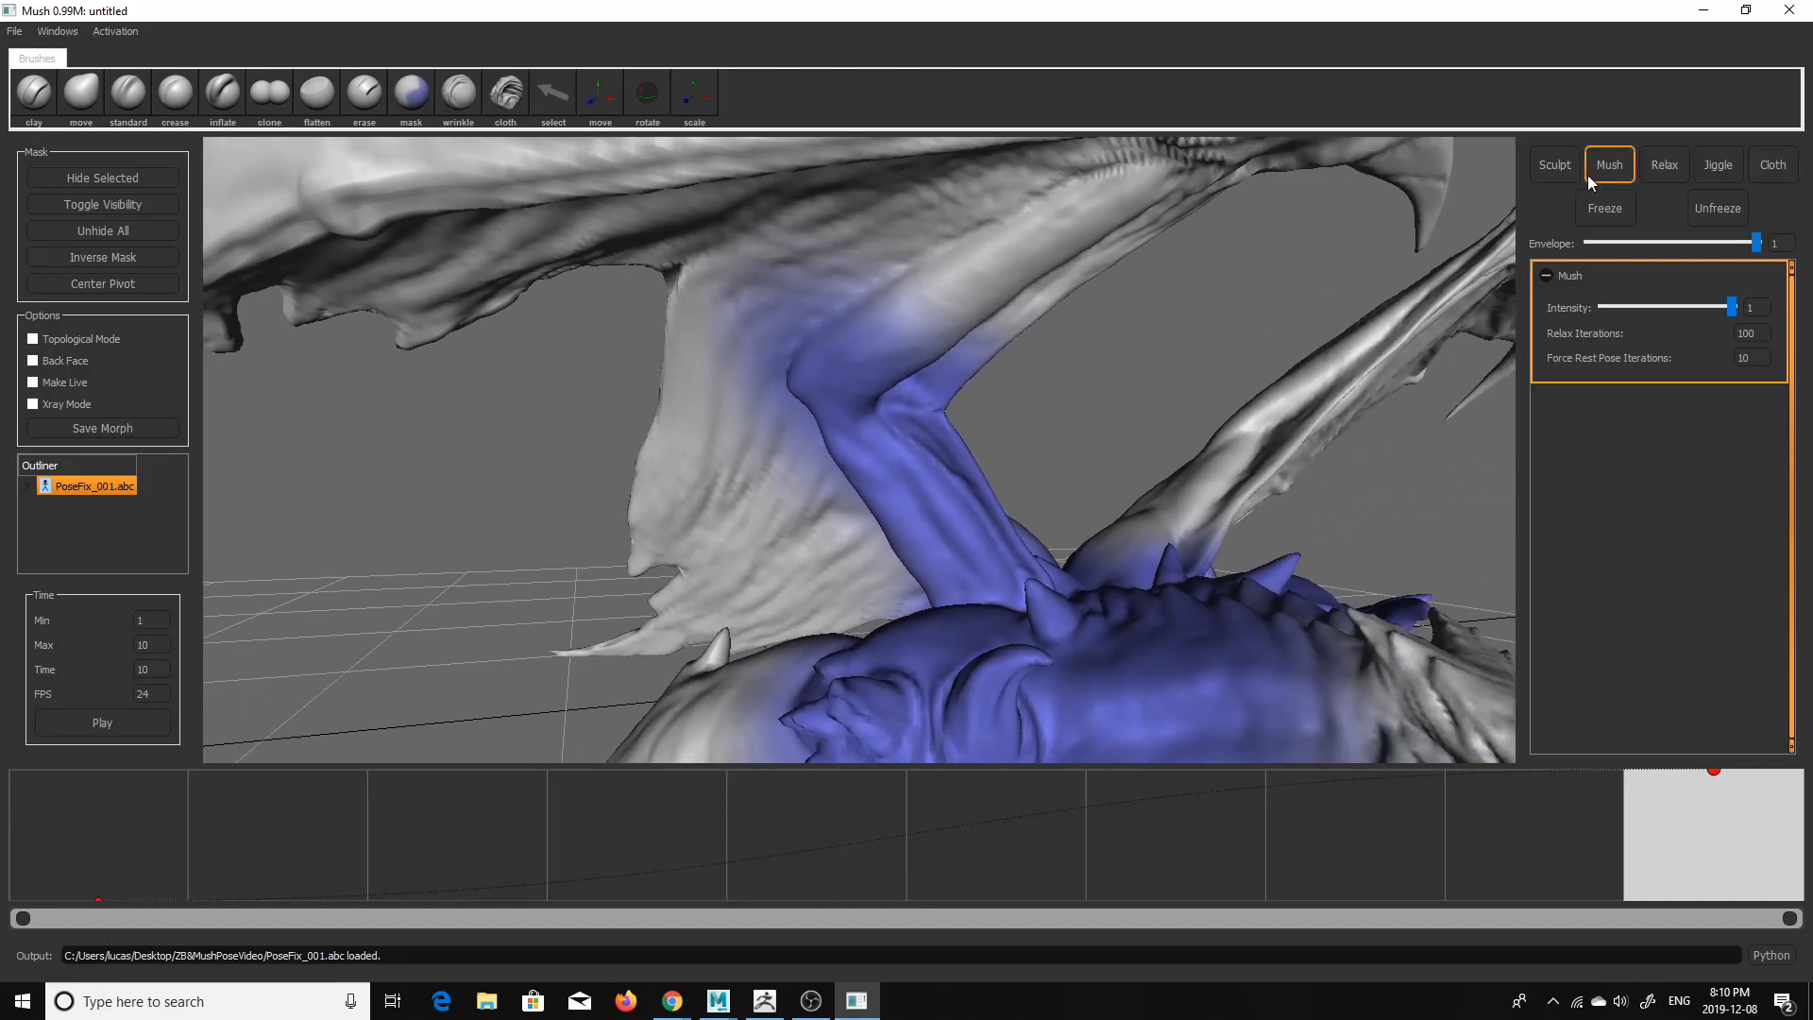
pyautogui.click(1555, 164)
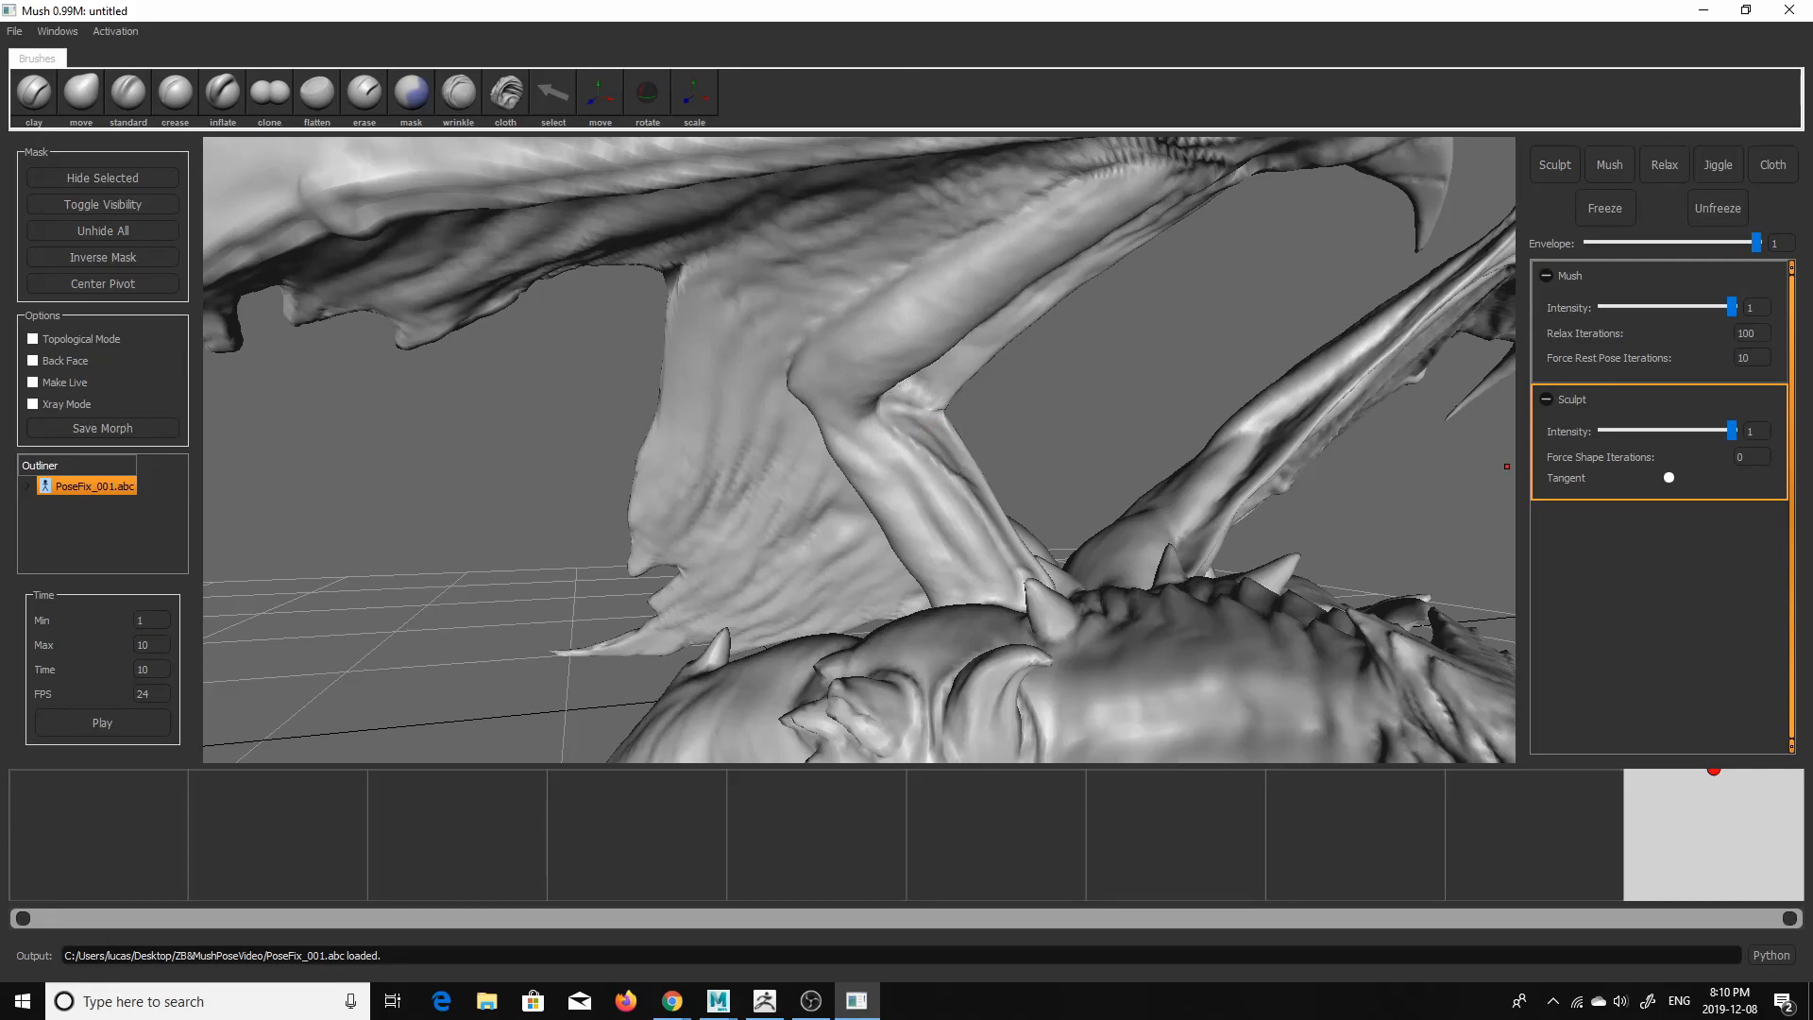
pyautogui.moveTo(1696, 845); pyautogui.dragTo(106, 918)
pyautogui.moveTo(194, 859); pyautogui.dragTo(1713, 835)
# - Adjust the inner bend of the right wing with the Move brush and brush over its membrane with the Clone brush
pyautogui.click(83, 90)
pyautogui.moveTo(943, 413)
pyautogui.mouseDown()
pyautogui.moveTo(937, 397)
pyautogui.moveTo(958, 451)
pyautogui.mouseUp()
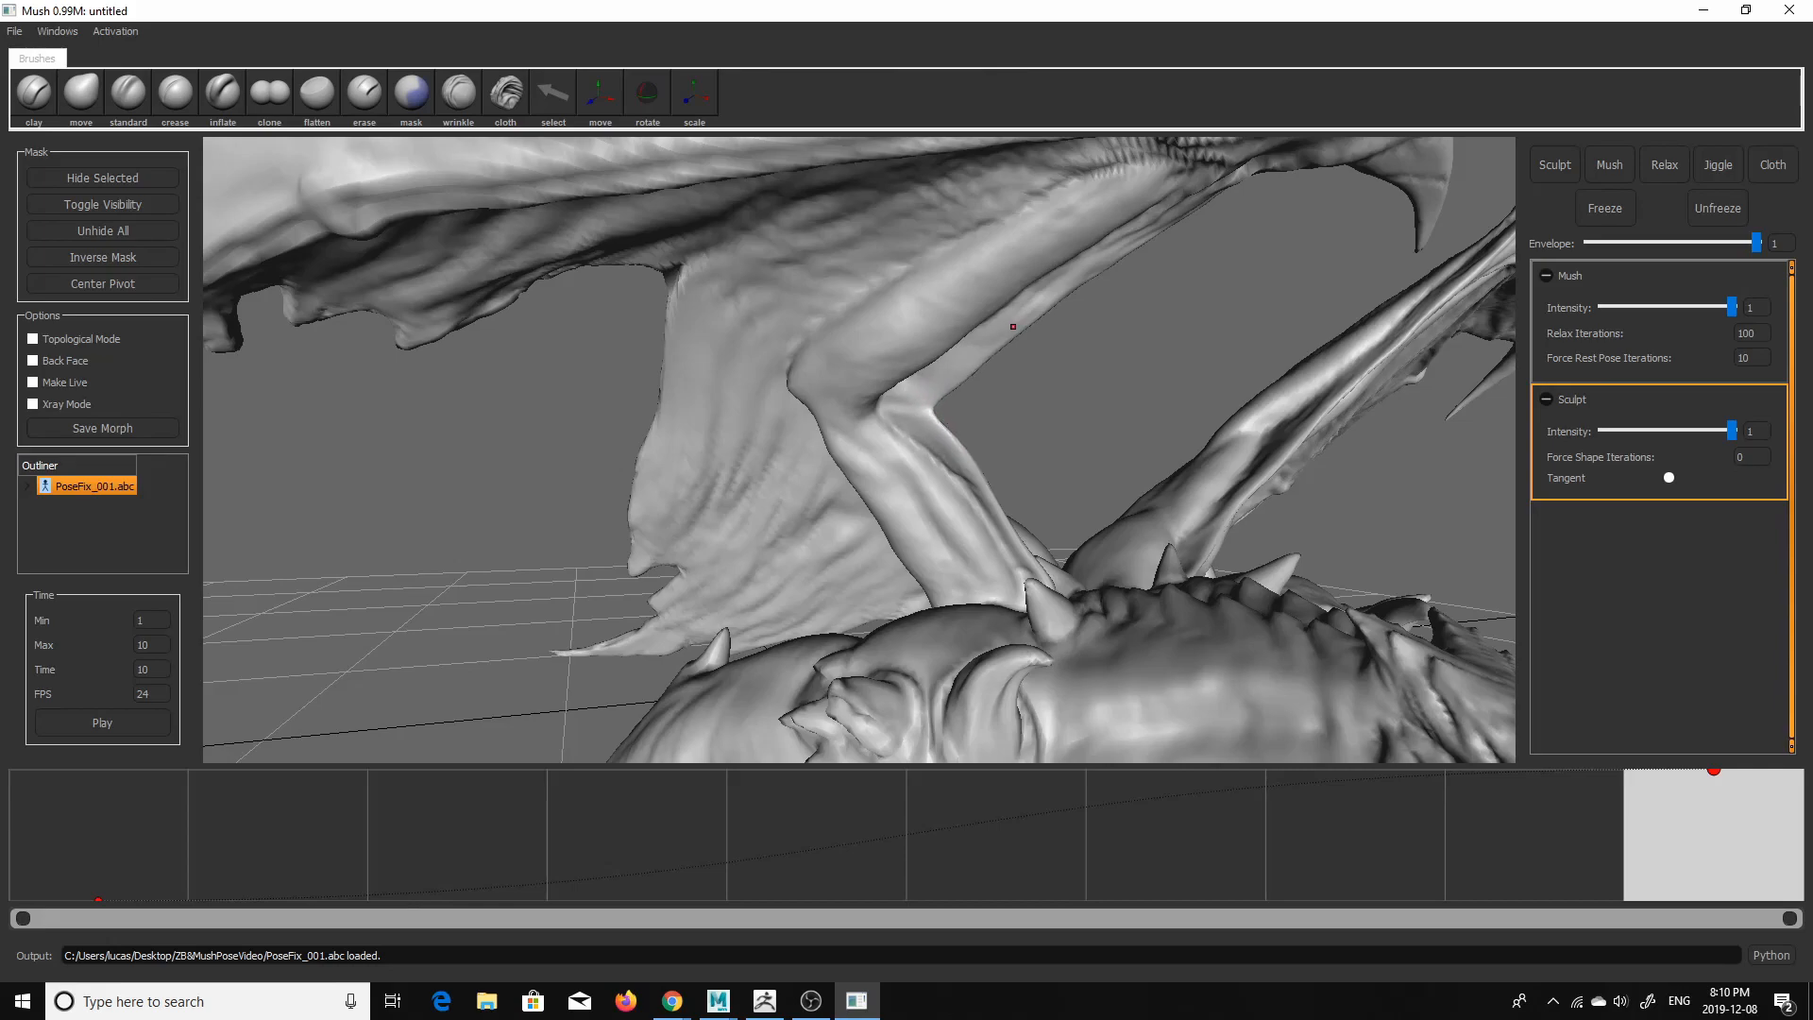
pyautogui.click(270, 91)
pyautogui.moveTo(875, 491)
pyautogui.keyDown('alt'); pyautogui.mouseDown()
pyautogui.moveTo(930, 469)
pyautogui.moveTo(883, 466)
pyautogui.mouseUp(); pyautogui.keyUp('alt')
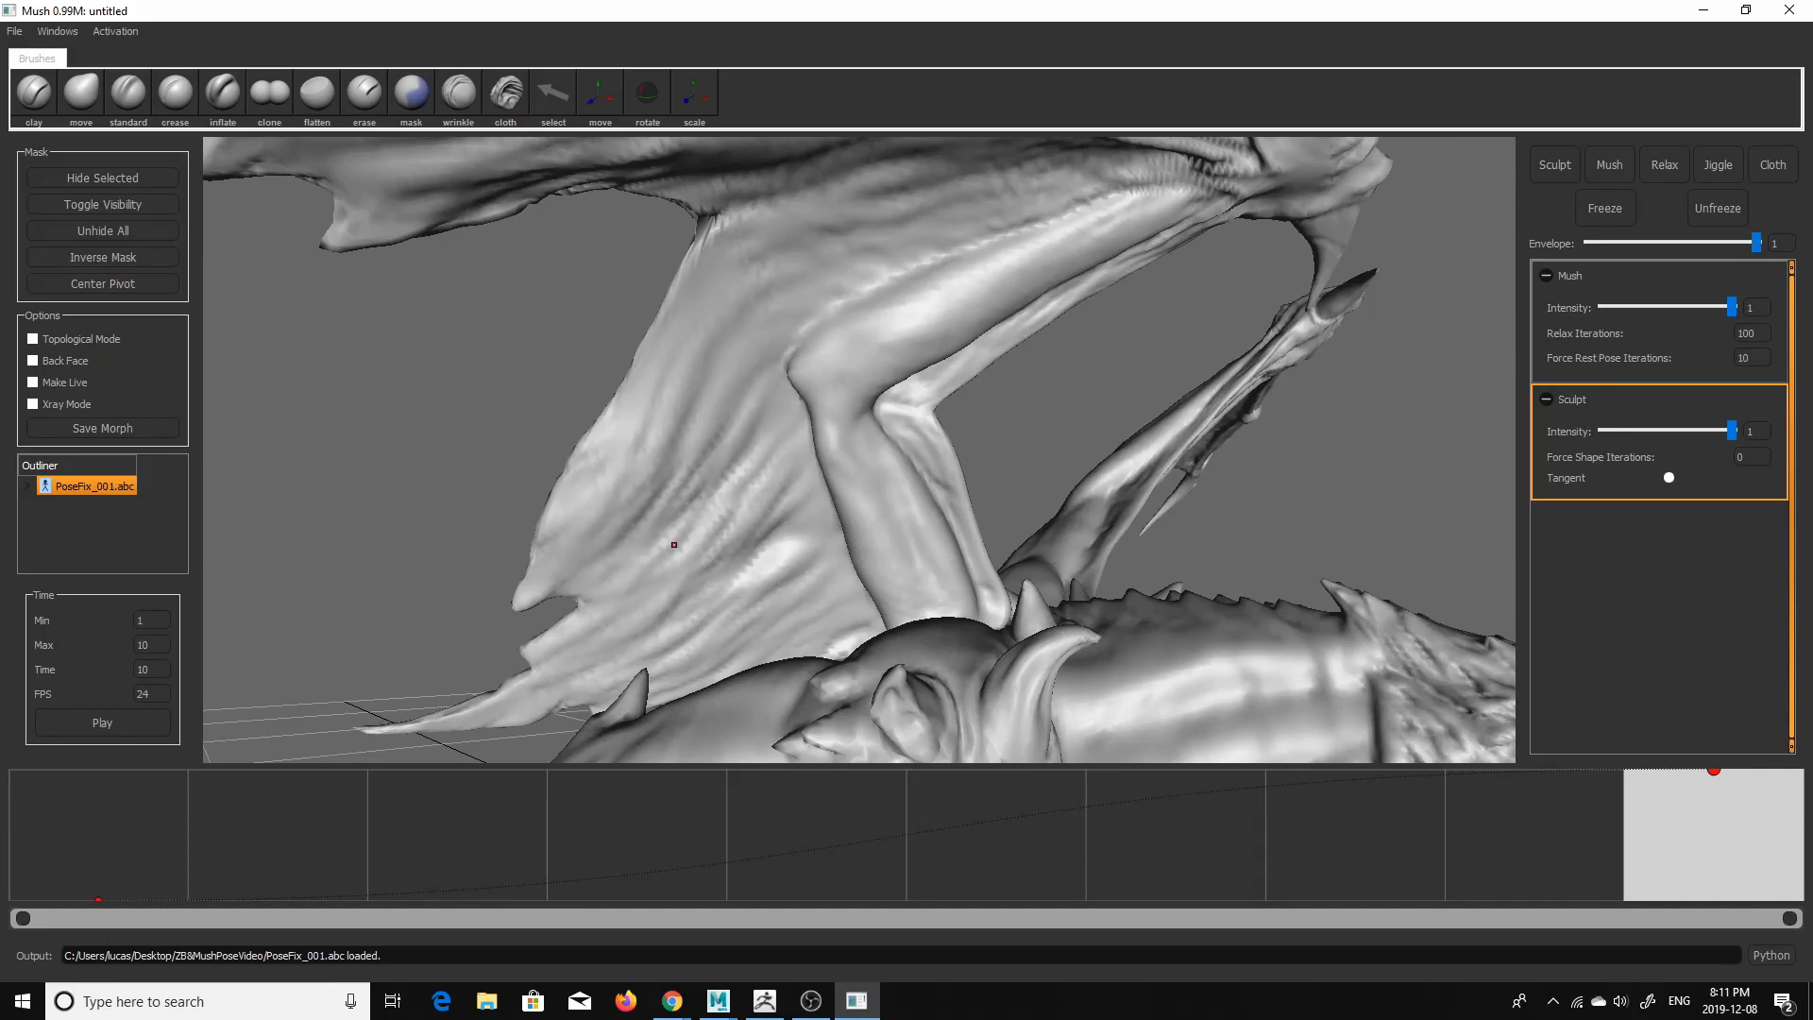
pyautogui.moveTo(745, 412)
pyautogui.mouseDown()
pyautogui.moveTo(733, 490)
pyautogui.moveTo(616, 608)
pyautogui.mouseUp()
pyautogui.moveTo(765, 371)
pyautogui.mouseDown()
pyautogui.moveTo(689, 445)
pyautogui.moveTo(711, 608)
pyautogui.mouseUp()
pyautogui.moveTo(1698, 841); pyautogui.dragTo(1765, 820)
# - Select the Mush layer and mask the creature's right hip and spiky outer thigh
pyautogui.keyDown('alt'); pyautogui.moveTo(1321, 491); pyautogui.dragTo(1218, 425); pyautogui.keyUp('alt')
pyautogui.keyDown('alt'); pyautogui.moveTo(1218, 425); pyautogui.dragTo(1022, 434, button='right'); pyautogui.keyUp('alt')
pyautogui.keyDown('alt'); pyautogui.moveTo(1022, 434); pyautogui.dragTo(914, 485); pyautogui.keyUp('alt')
pyautogui.keyDown('alt'); pyautogui.moveTo(914, 485); pyautogui.dragTo(1073, 429, button='right'); pyautogui.keyUp('alt')
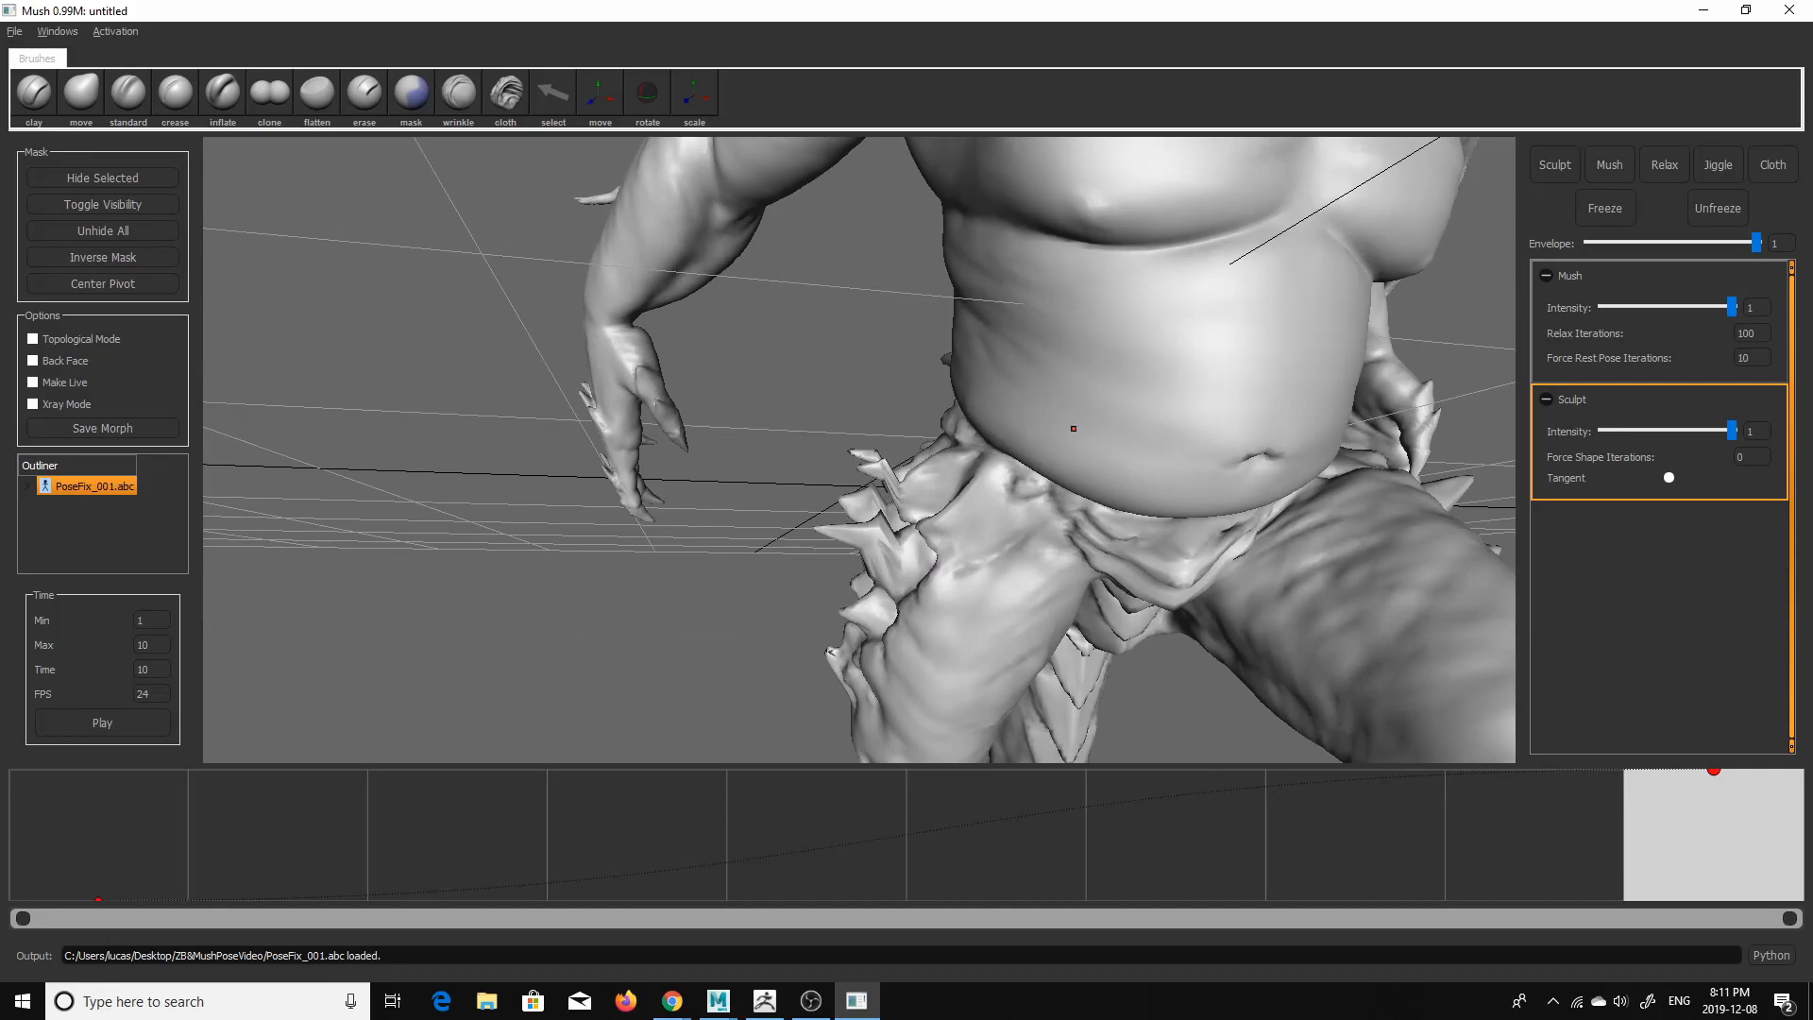
pyautogui.click(1598, 342)
pyautogui.keyDown('alt'); pyautogui.moveTo(1416, 435); pyautogui.dragTo(961, 474); pyautogui.keyUp('alt')
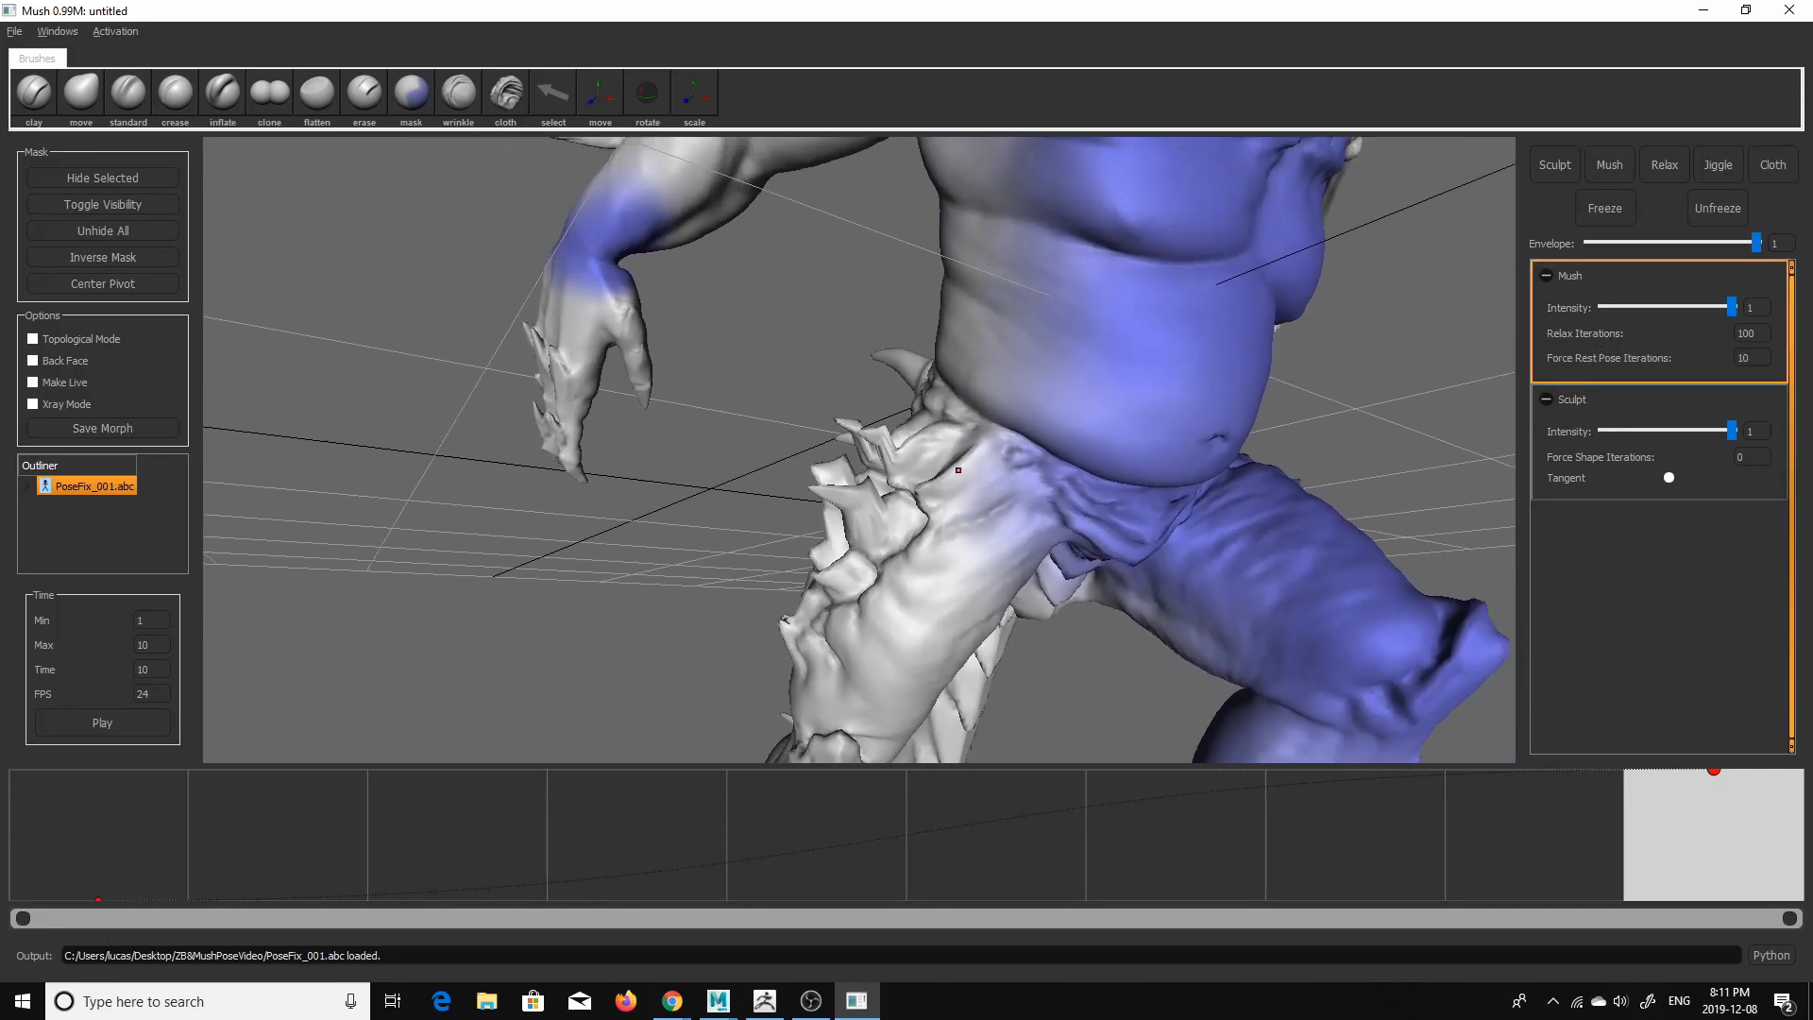
pyautogui.keyDown('alt'); pyautogui.moveTo(961, 474); pyautogui.dragTo(904, 480, button='right'); pyautogui.keyUp('alt')
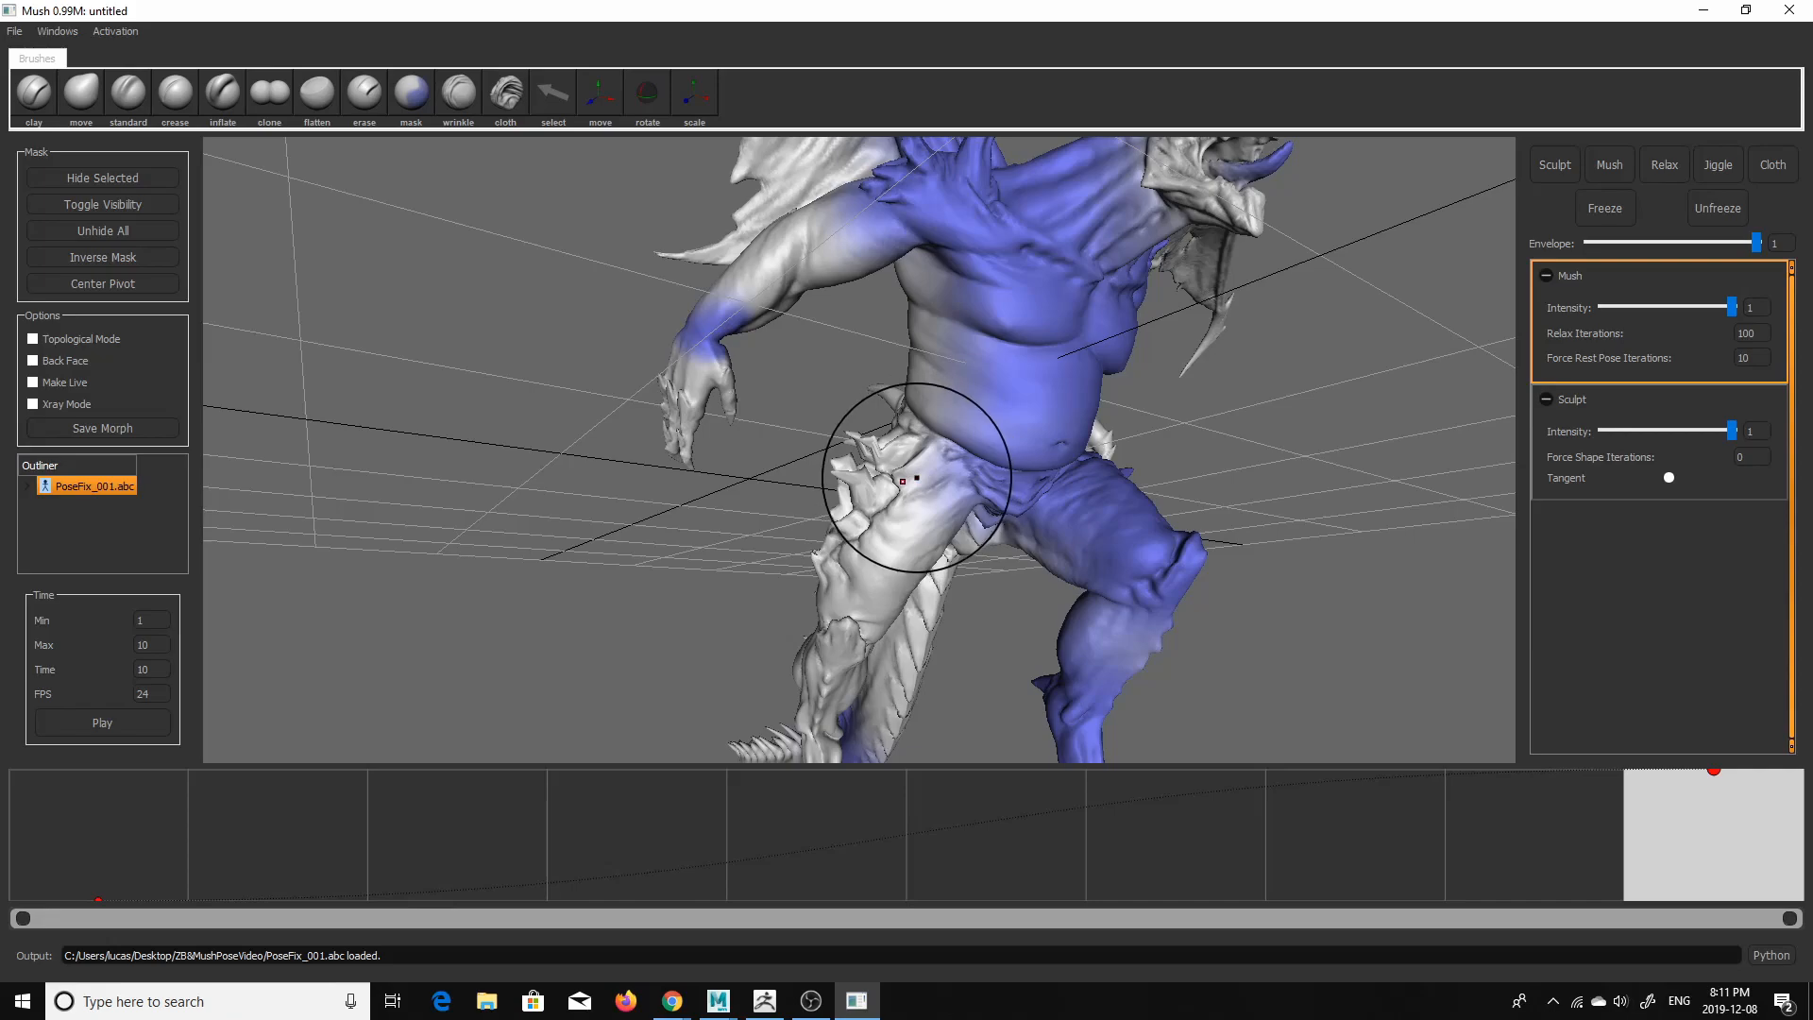
pyautogui.click(406, 90)
pyautogui.moveTo(892, 493)
pyautogui.mouseDown()
pyautogui.moveTo(886, 452)
pyautogui.moveTo(859, 559)
pyautogui.moveTo(880, 557)
pyautogui.mouseUp()
# - Smooth the mask around the right hip and outer leg from behind, then check the result from the front
pyautogui.keyDown('alt'); pyautogui.moveTo(880, 557); pyautogui.dragTo(1084, 592); pyautogui.keyUp('alt')
pyautogui.moveTo(852, 423)
pyautogui.keyDown('shift'); pyautogui.mouseDown()
pyautogui.moveTo(861, 583)
pyautogui.moveTo(860, 412)
pyautogui.moveTo(827, 464)
pyautogui.mouseUp(); pyautogui.keyUp('shift')
pyautogui.moveTo(850, 370)
pyautogui.keyDown('shift'); pyautogui.mouseDown()
pyautogui.moveTo(816, 455)
pyautogui.moveTo(907, 584)
pyautogui.mouseUp(); pyautogui.keyUp('shift')
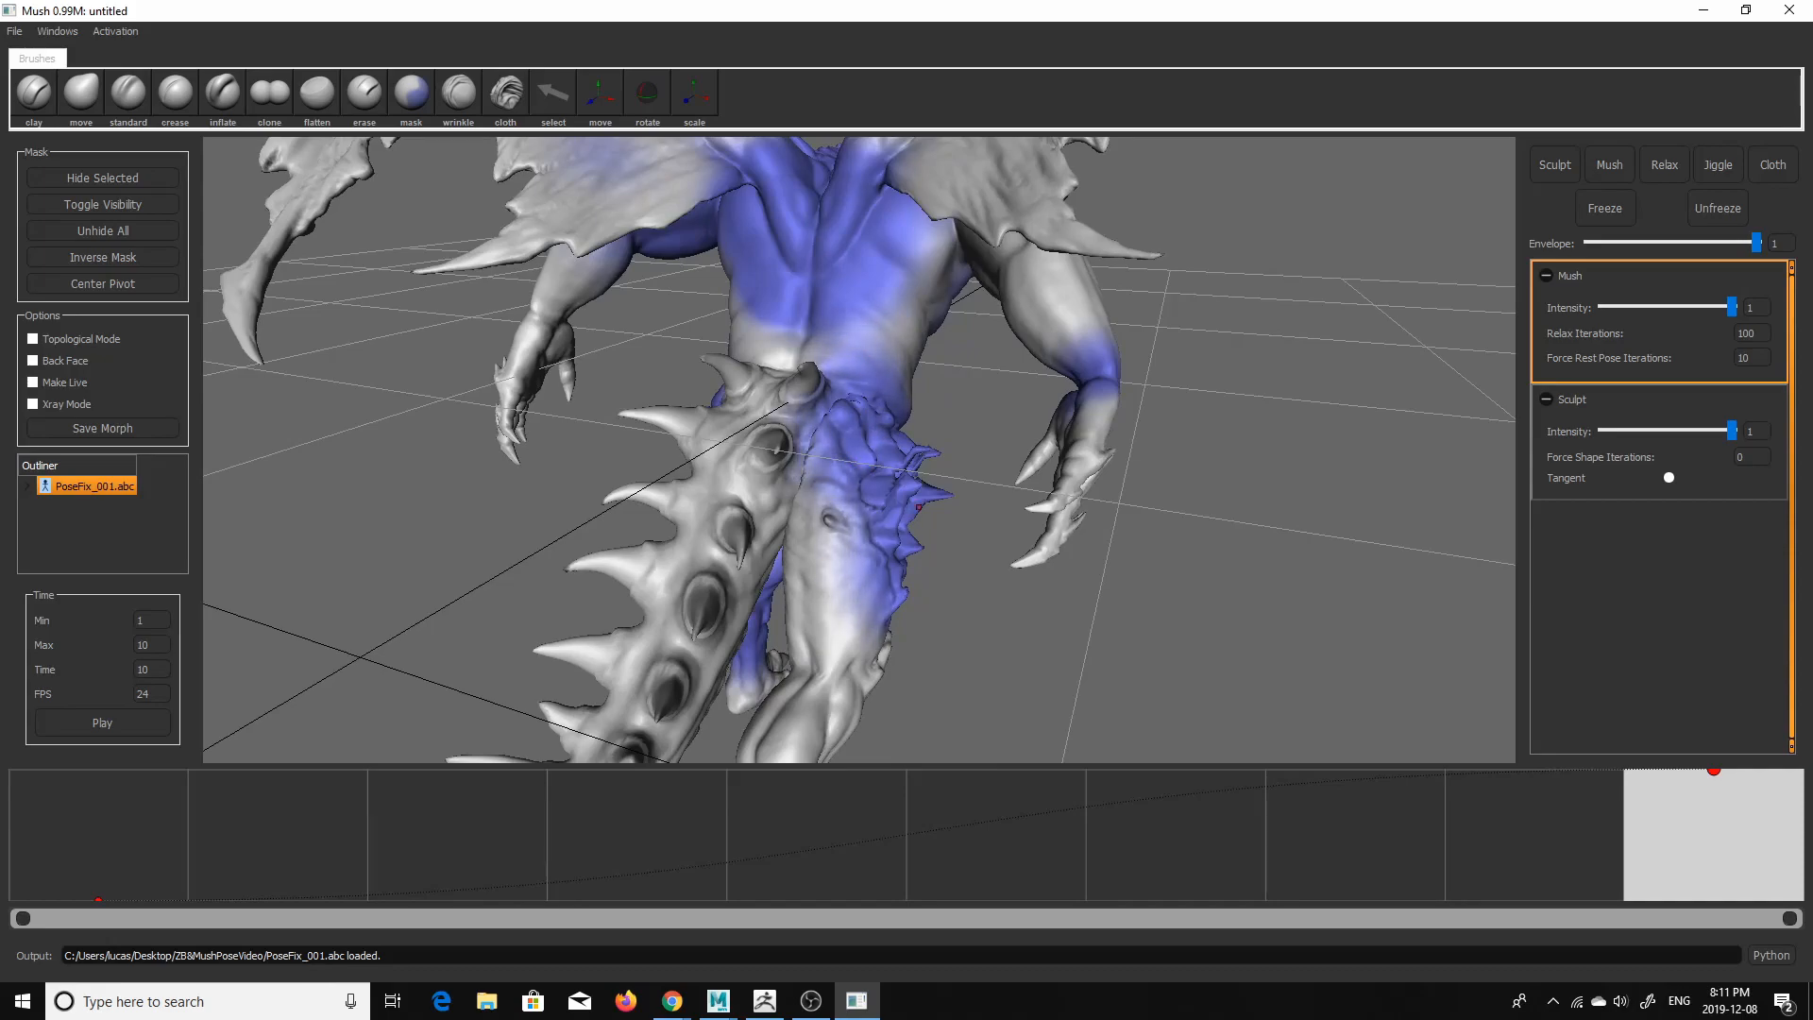
pyautogui.keyDown('alt'); pyautogui.moveTo(910, 515); pyautogui.dragTo(883, 615); pyautogui.keyUp('alt')
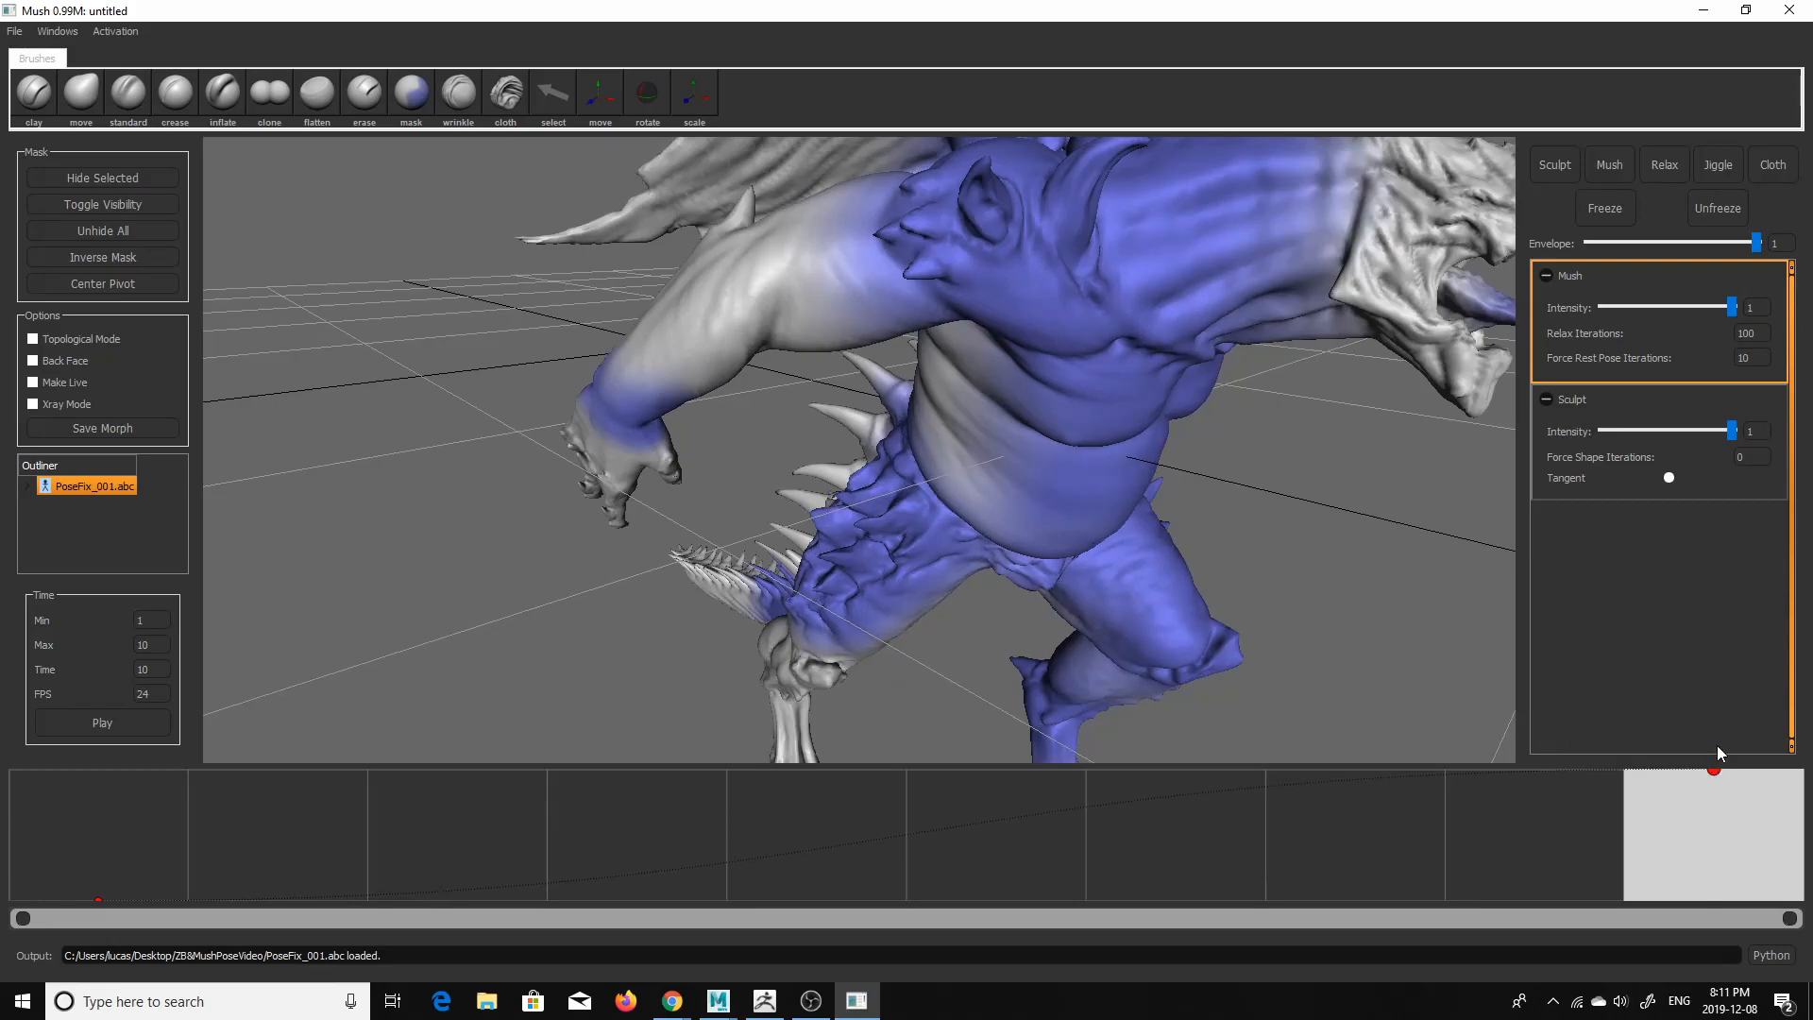
# - Select the Sculpt layer and the Clone brush, and review the whole creature at frame 10
pyautogui.moveTo(1308, 604)
pyautogui.keyDown('alt'); pyautogui.mouseDown()
pyautogui.moveTo(1266, 579)
pyautogui.moveTo(949, 609)
pyautogui.mouseUp(); pyautogui.keyUp('alt')
pyautogui.click(1591, 465)
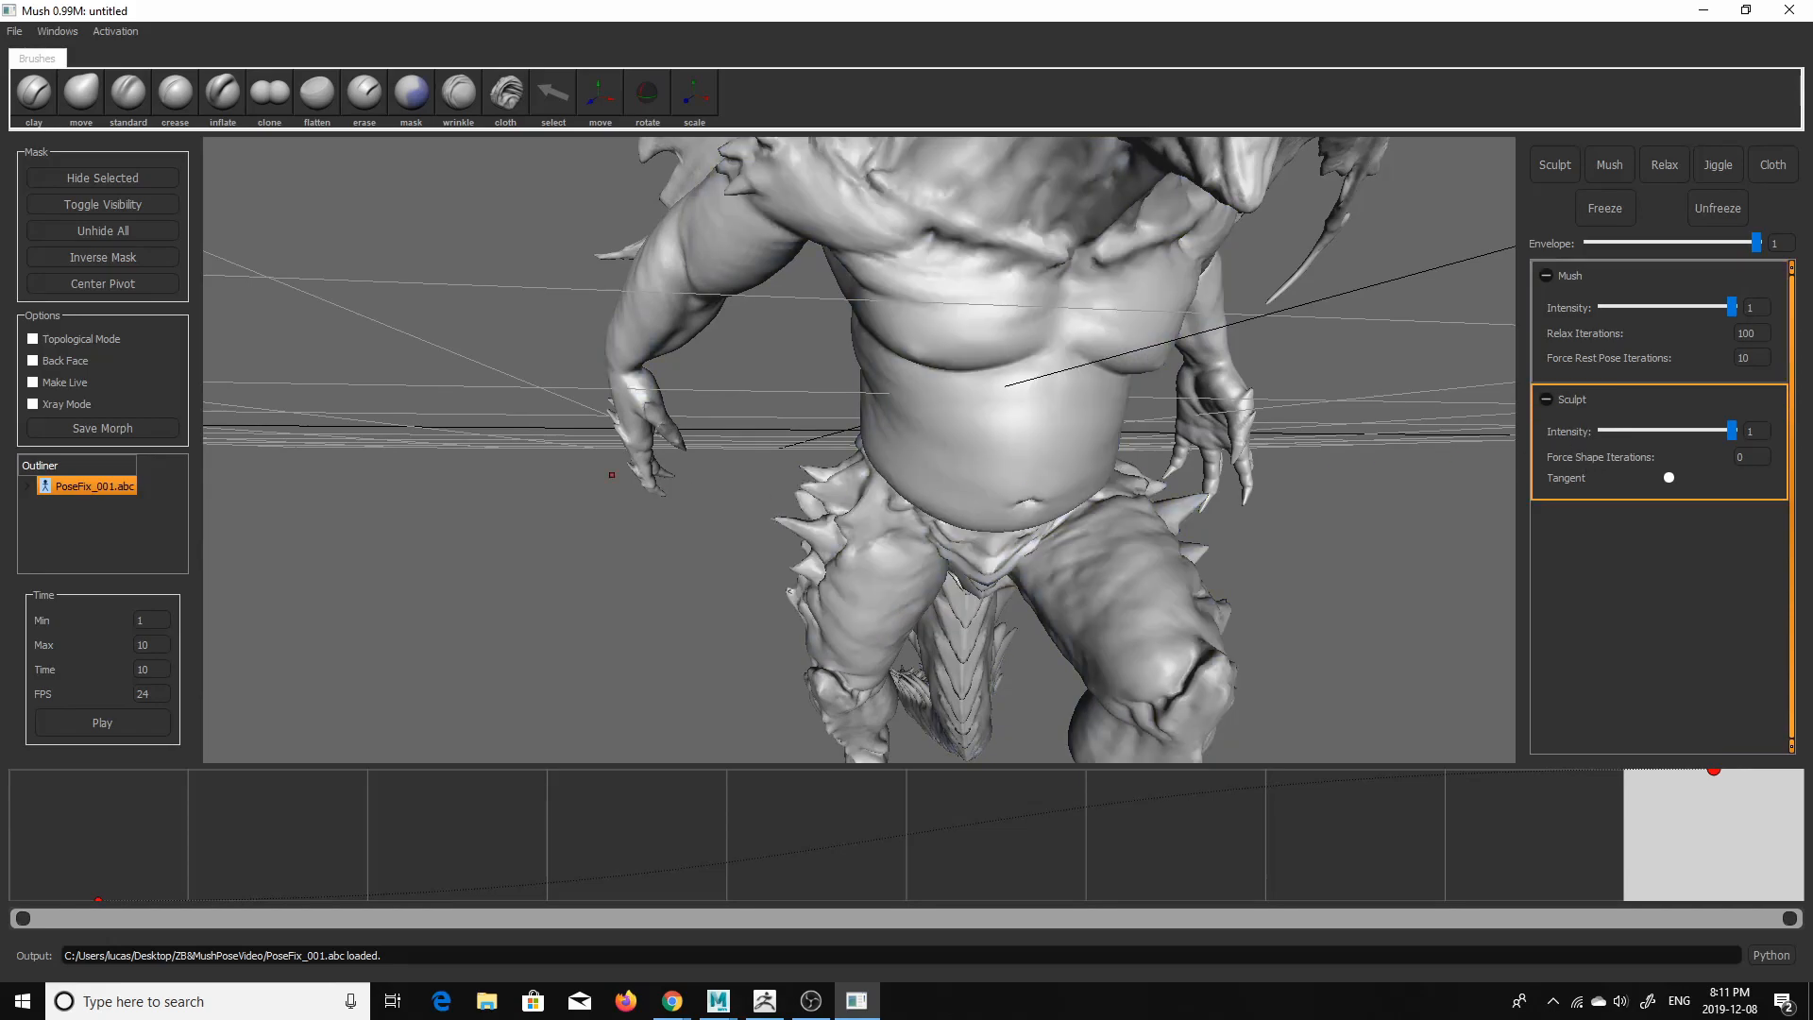
pyautogui.click(278, 91)
pyautogui.keyDown('alt'); pyautogui.moveTo(1066, 581); pyautogui.dragTo(997, 564); pyautogui.keyUp('alt')
pyautogui.keyDown('alt'); pyautogui.moveTo(1150, 571); pyautogui.dragTo(1002, 638); pyautogui.keyUp('alt')
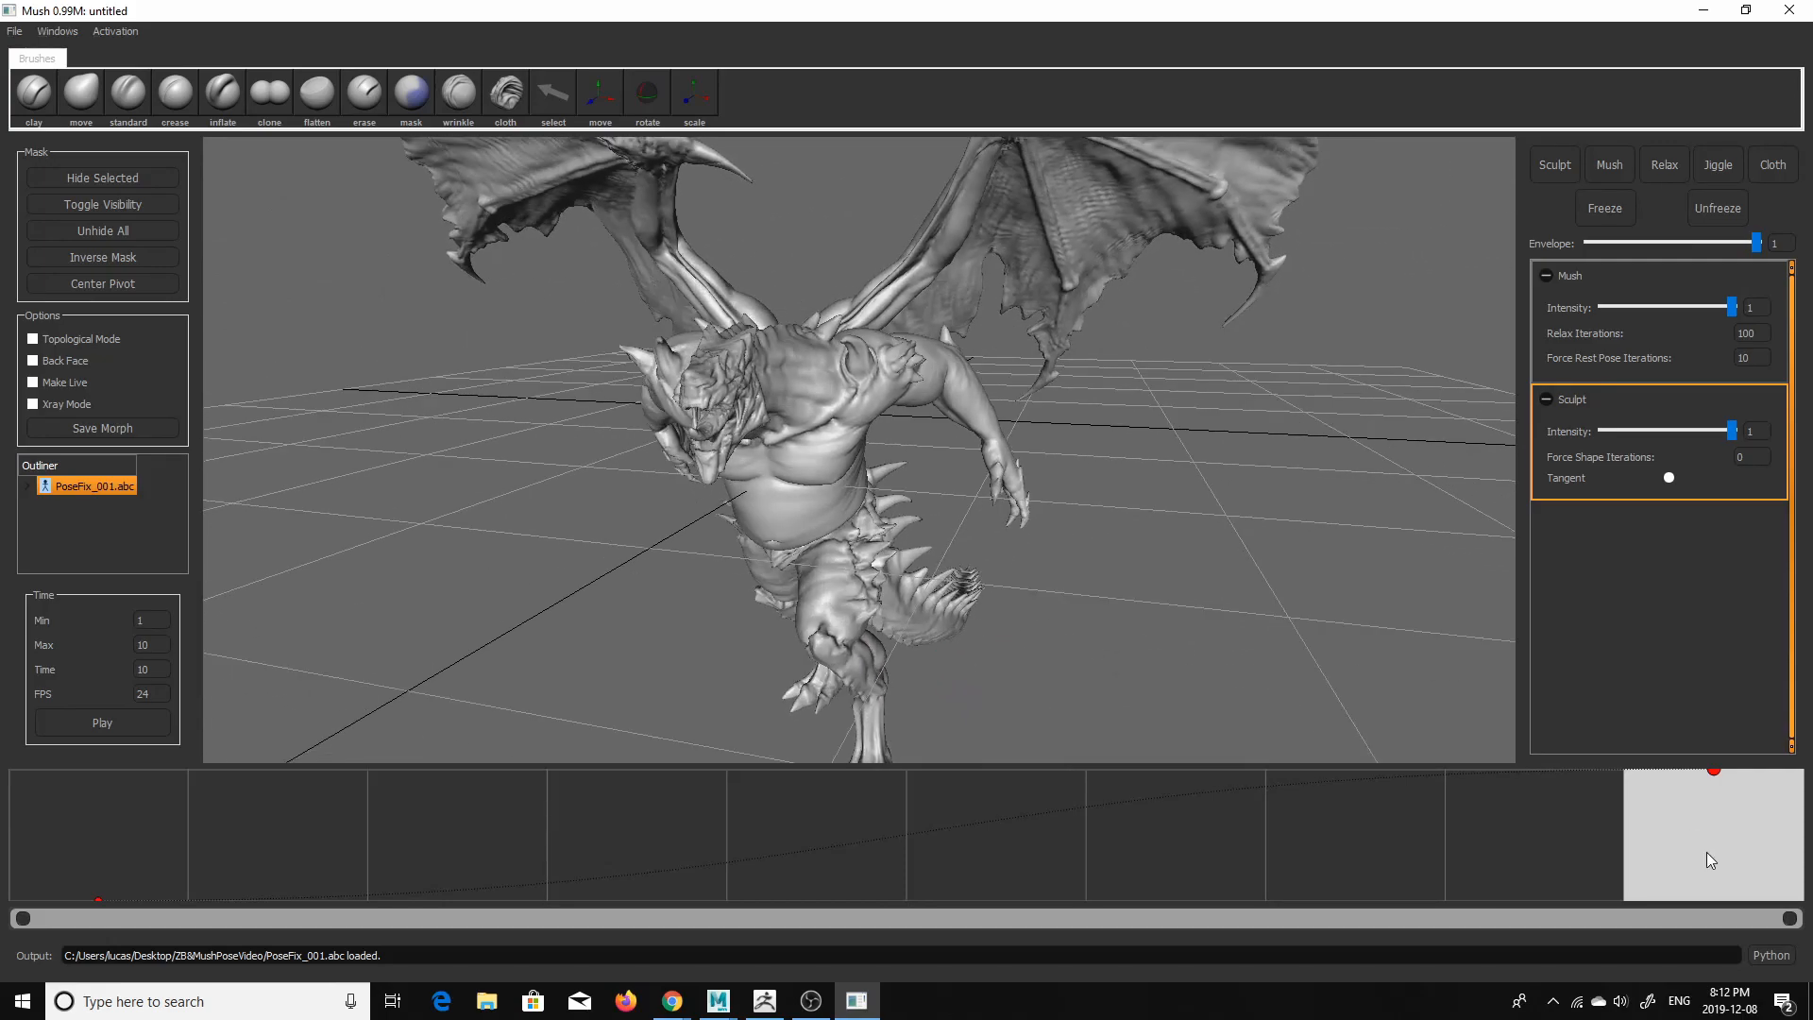
pyautogui.moveTo(1599, 867); pyautogui.dragTo(1680, 829)
# - Add a Cloth layer, key it from no effect at frame 1 to full effect at frame 10, and scrub between both poses
pyautogui.click(1775, 166)
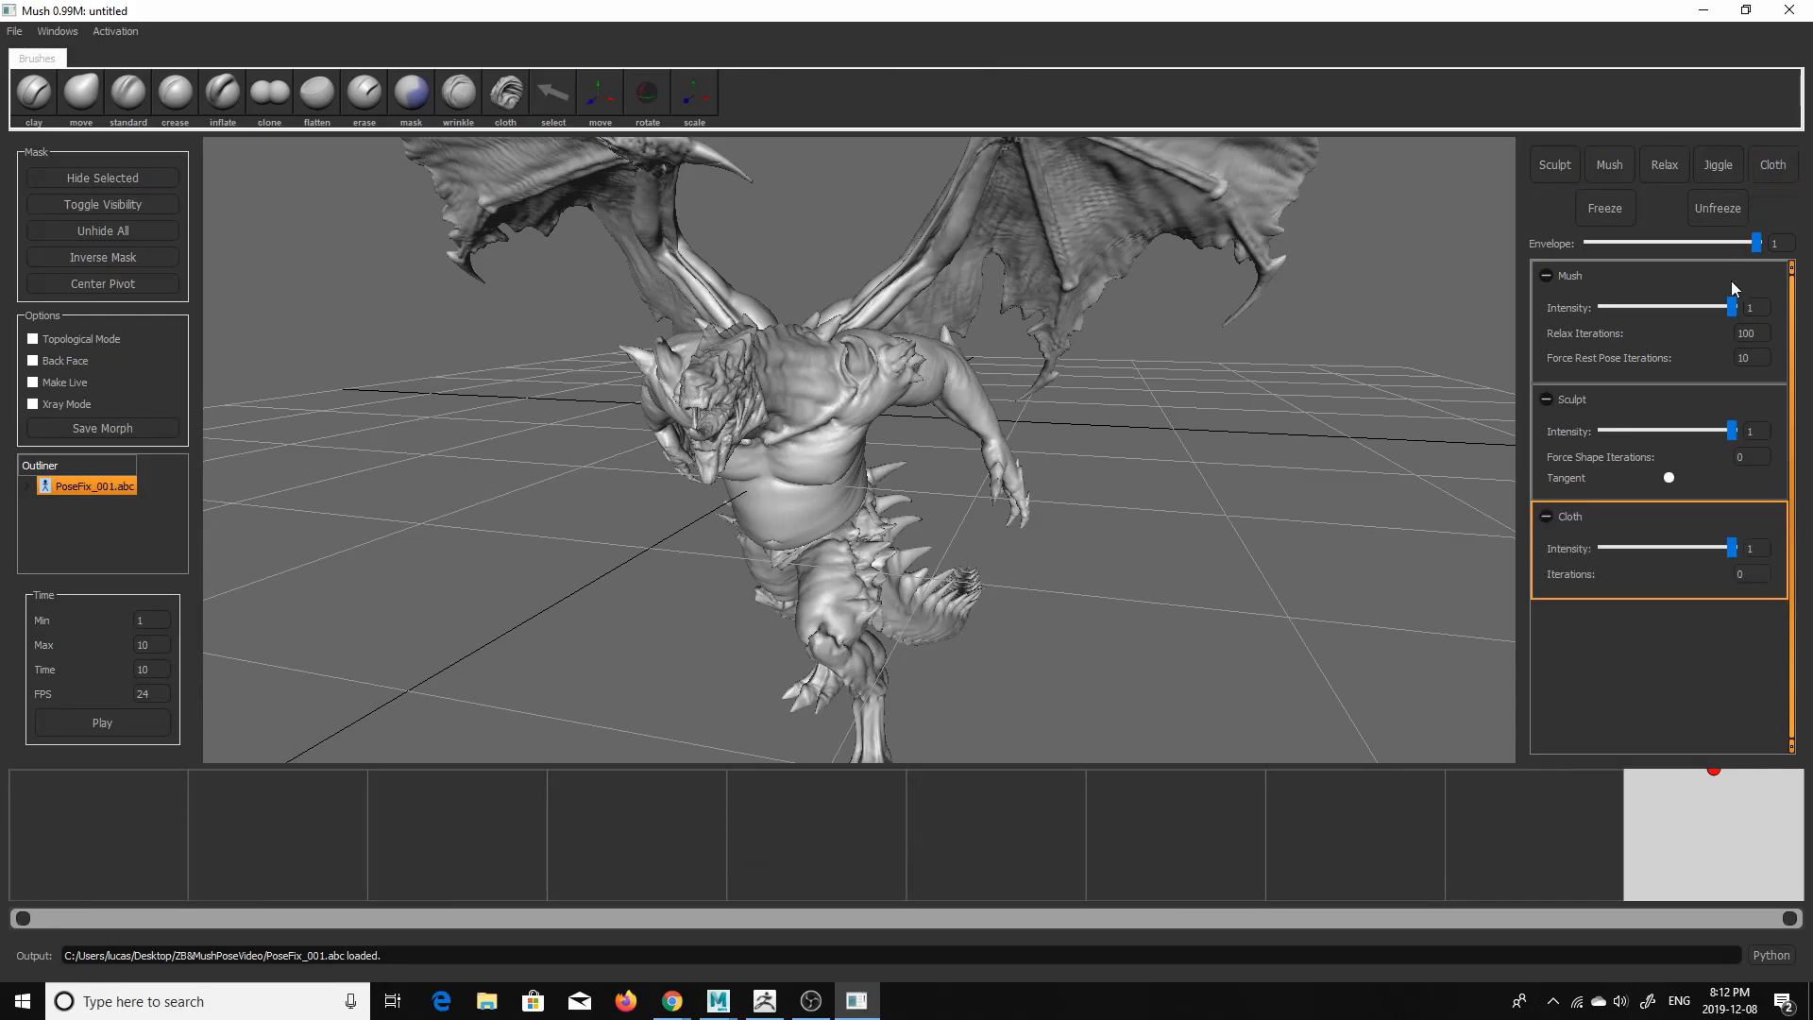
pyautogui.moveTo(1704, 840); pyautogui.dragTo(101, 949)
pyautogui.doubleClick(92, 827)
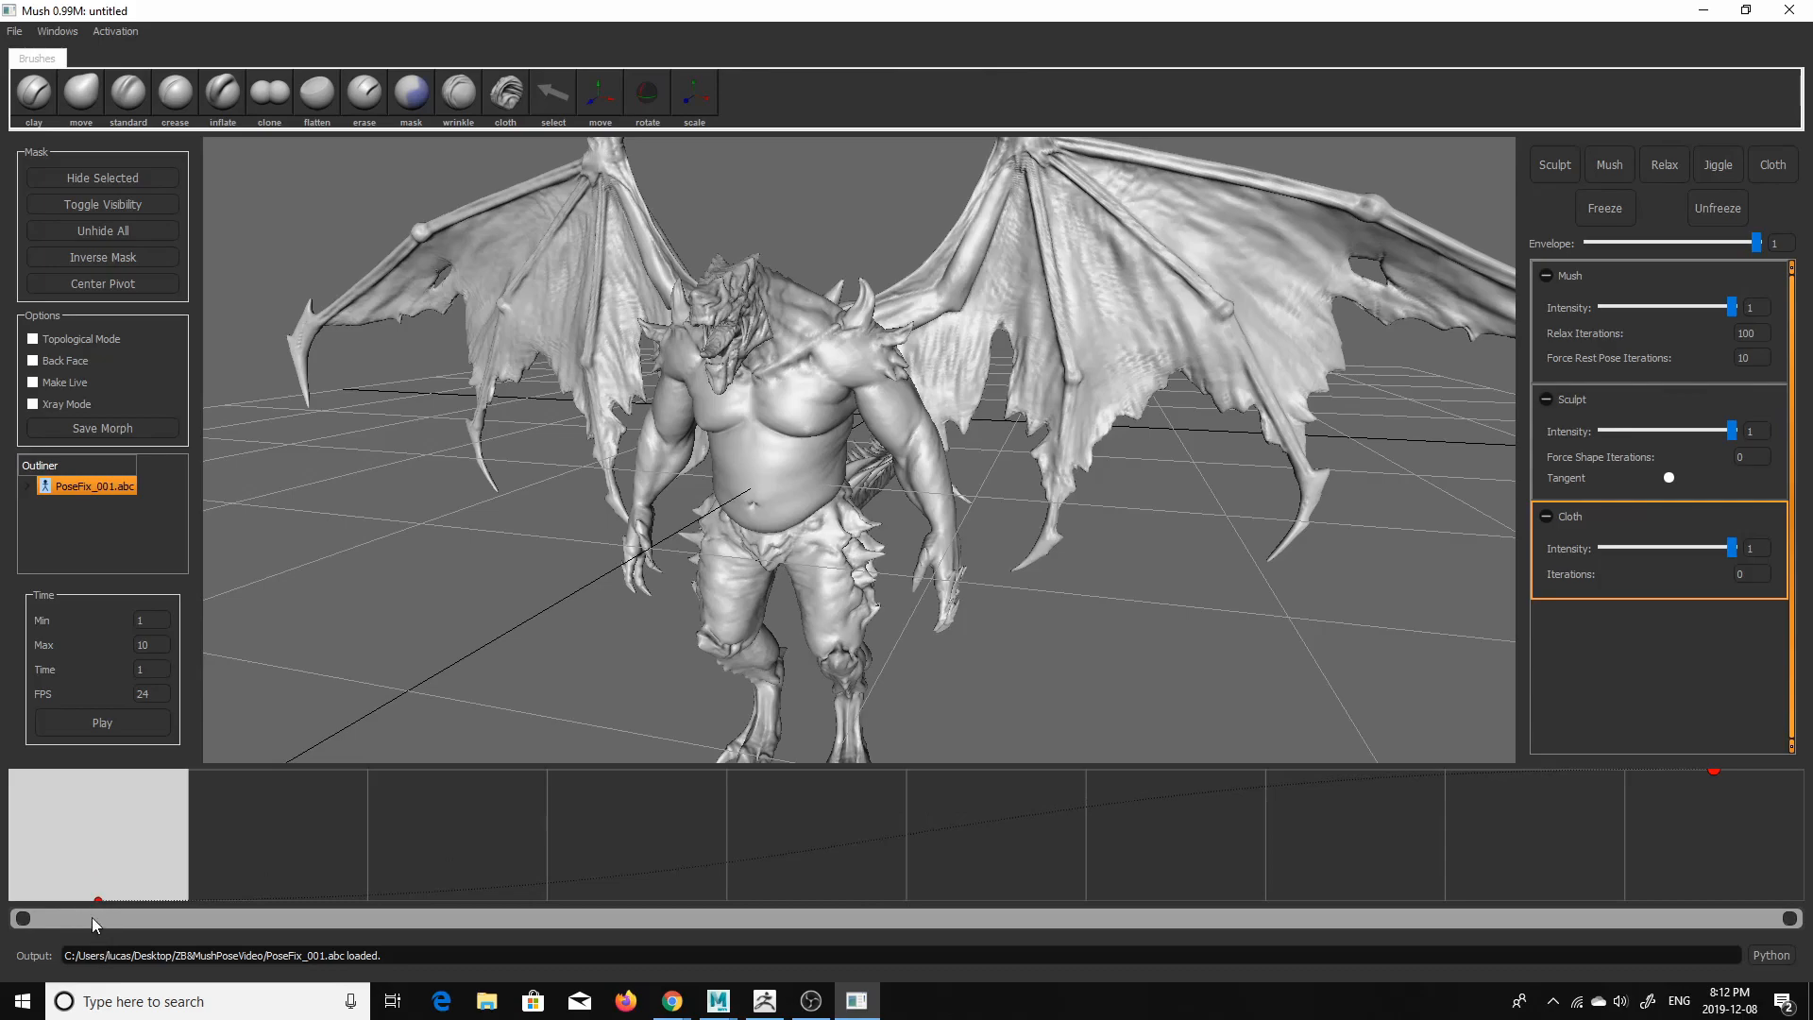
pyautogui.moveTo(138, 836); pyautogui.dragTo(1805, 838)
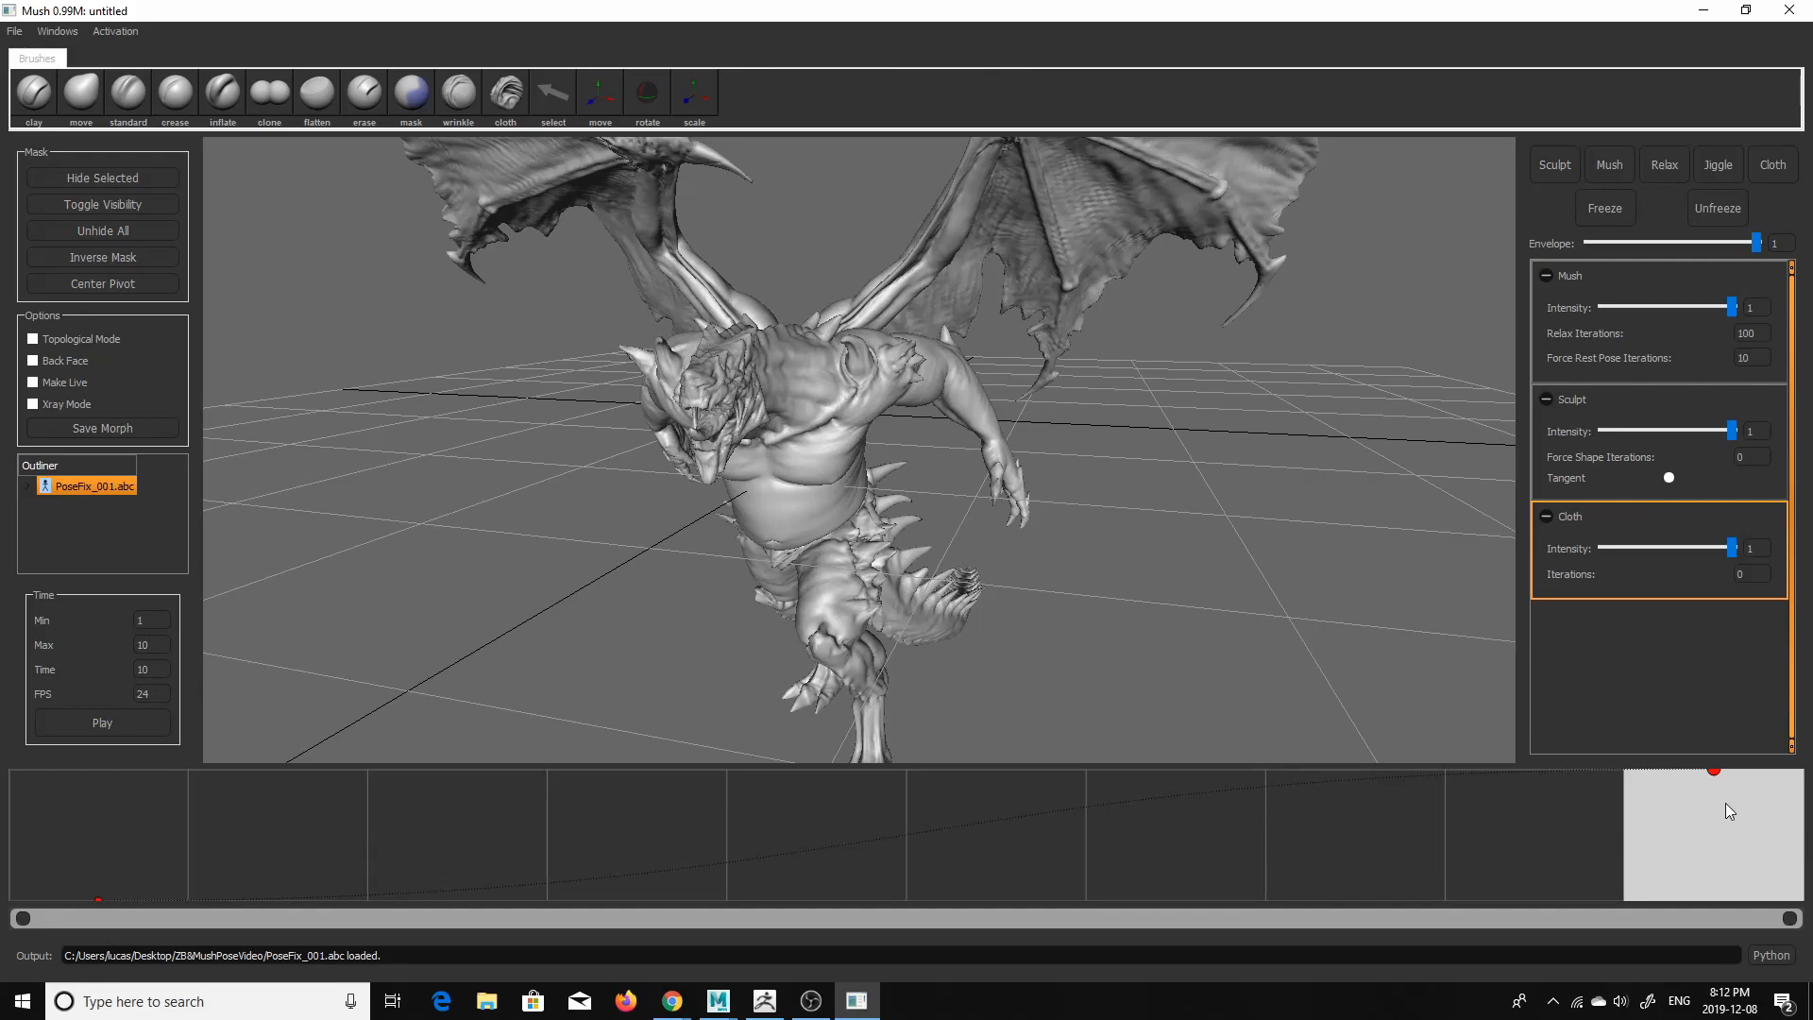
pyautogui.moveTo(1726, 808); pyautogui.dragTo(2, 886)
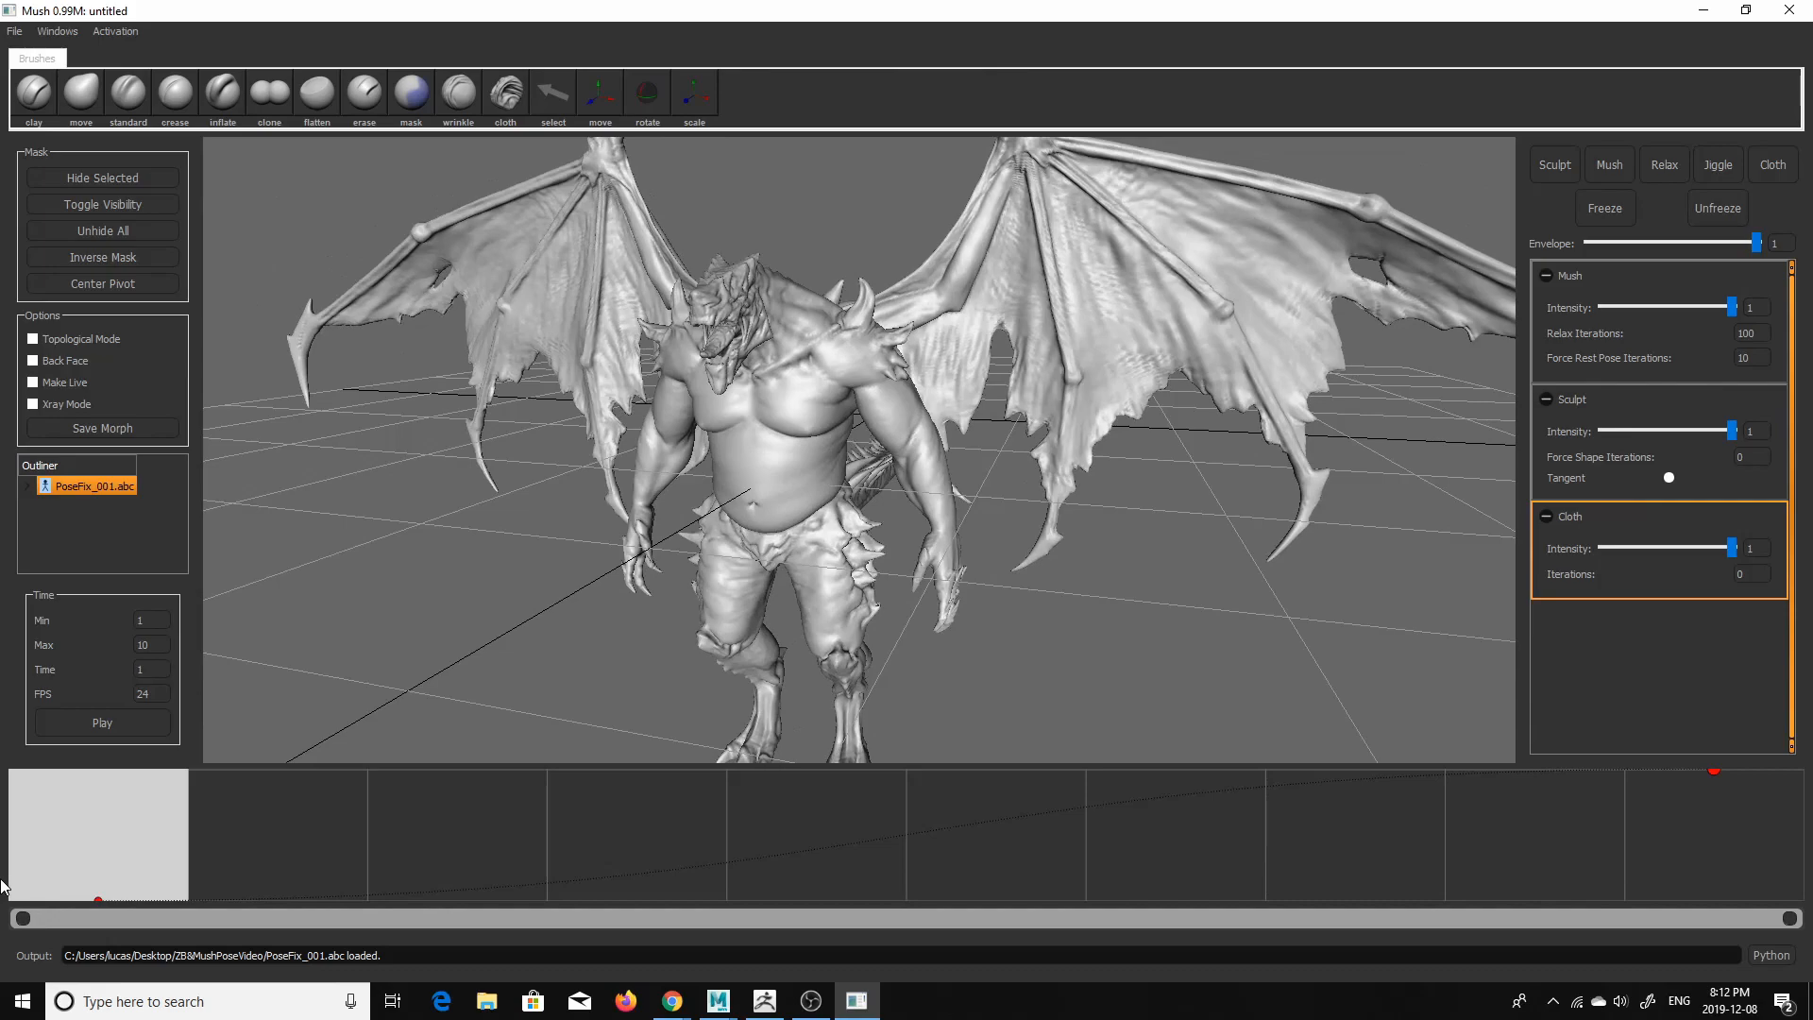
pyautogui.moveTo(133, 860); pyautogui.dragTo(1725, 835)
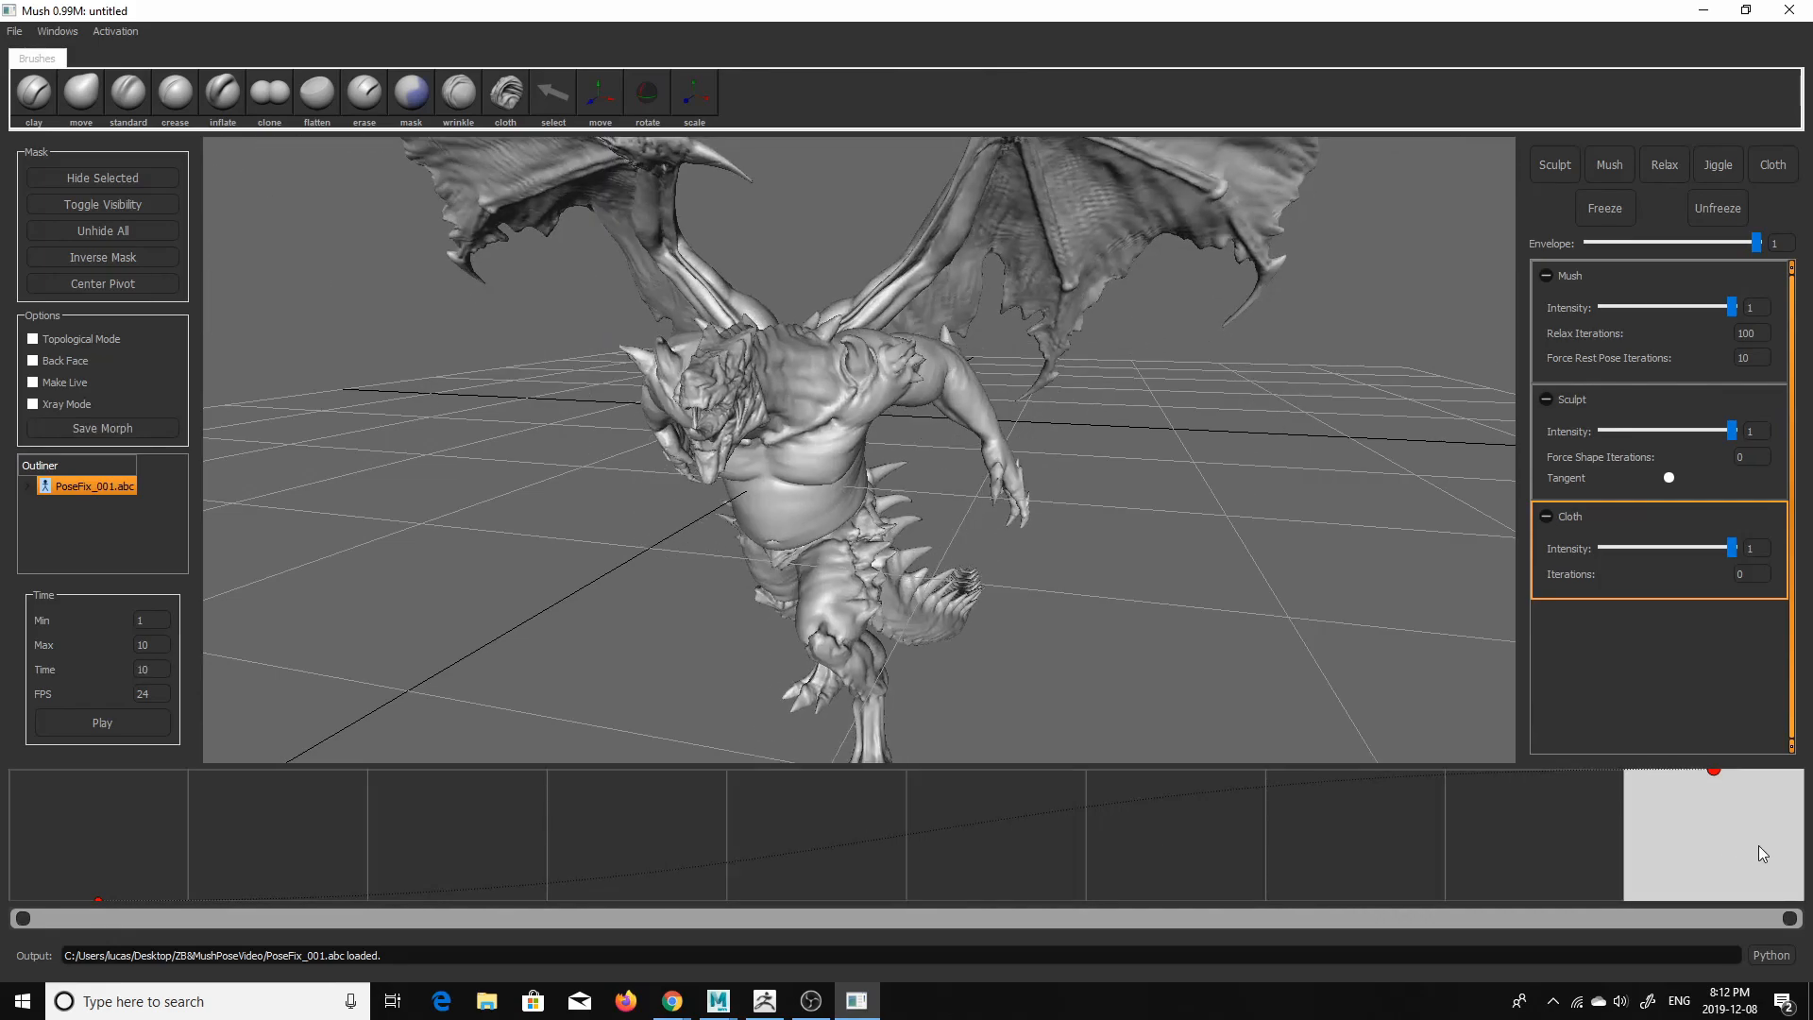
# - Mask the left side of the creature's chest and its left flank for the Cloth layer
pyautogui.keyDown('alt'); pyautogui.moveTo(996, 656); pyautogui.dragTo(912, 600); pyautogui.keyUp('alt')
pyautogui.keyDown('alt'); pyautogui.moveTo(812, 500); pyautogui.dragTo(858, 483, button='right'); pyautogui.keyUp('alt')
pyautogui.keyDown('alt'); pyautogui.moveTo(857, 483); pyautogui.dragTo(867, 548, button='middle'); pyautogui.keyUp('alt')
pyautogui.keyDown('alt'); pyautogui.moveTo(867, 547); pyautogui.dragTo(914, 588, button='right'); pyautogui.keyUp('alt')
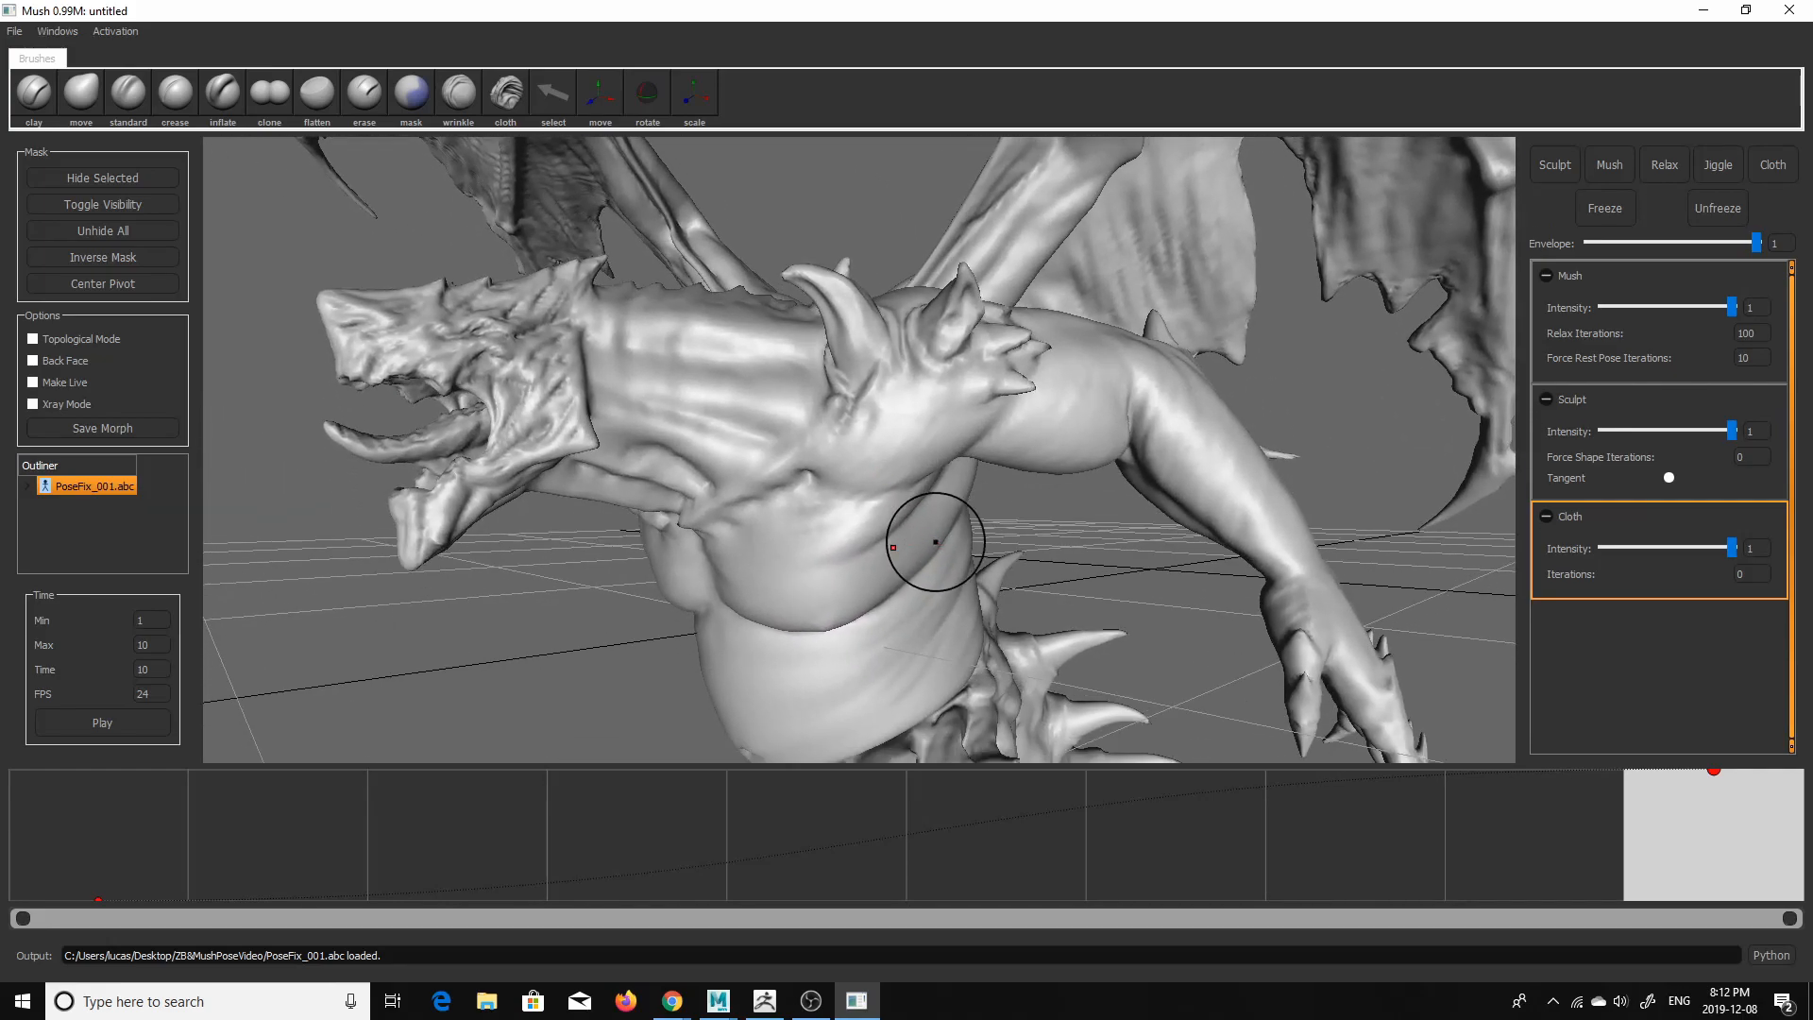
pyautogui.moveTo(910, 531)
pyautogui.mouseDown()
pyautogui.moveTo(812, 567)
pyautogui.moveTo(850, 604)
pyautogui.moveTo(951, 557)
pyautogui.moveTo(906, 722)
pyautogui.moveTo(789, 605)
pyautogui.moveTo(952, 491)
pyautogui.moveTo(959, 552)
pyautogui.mouseUp()
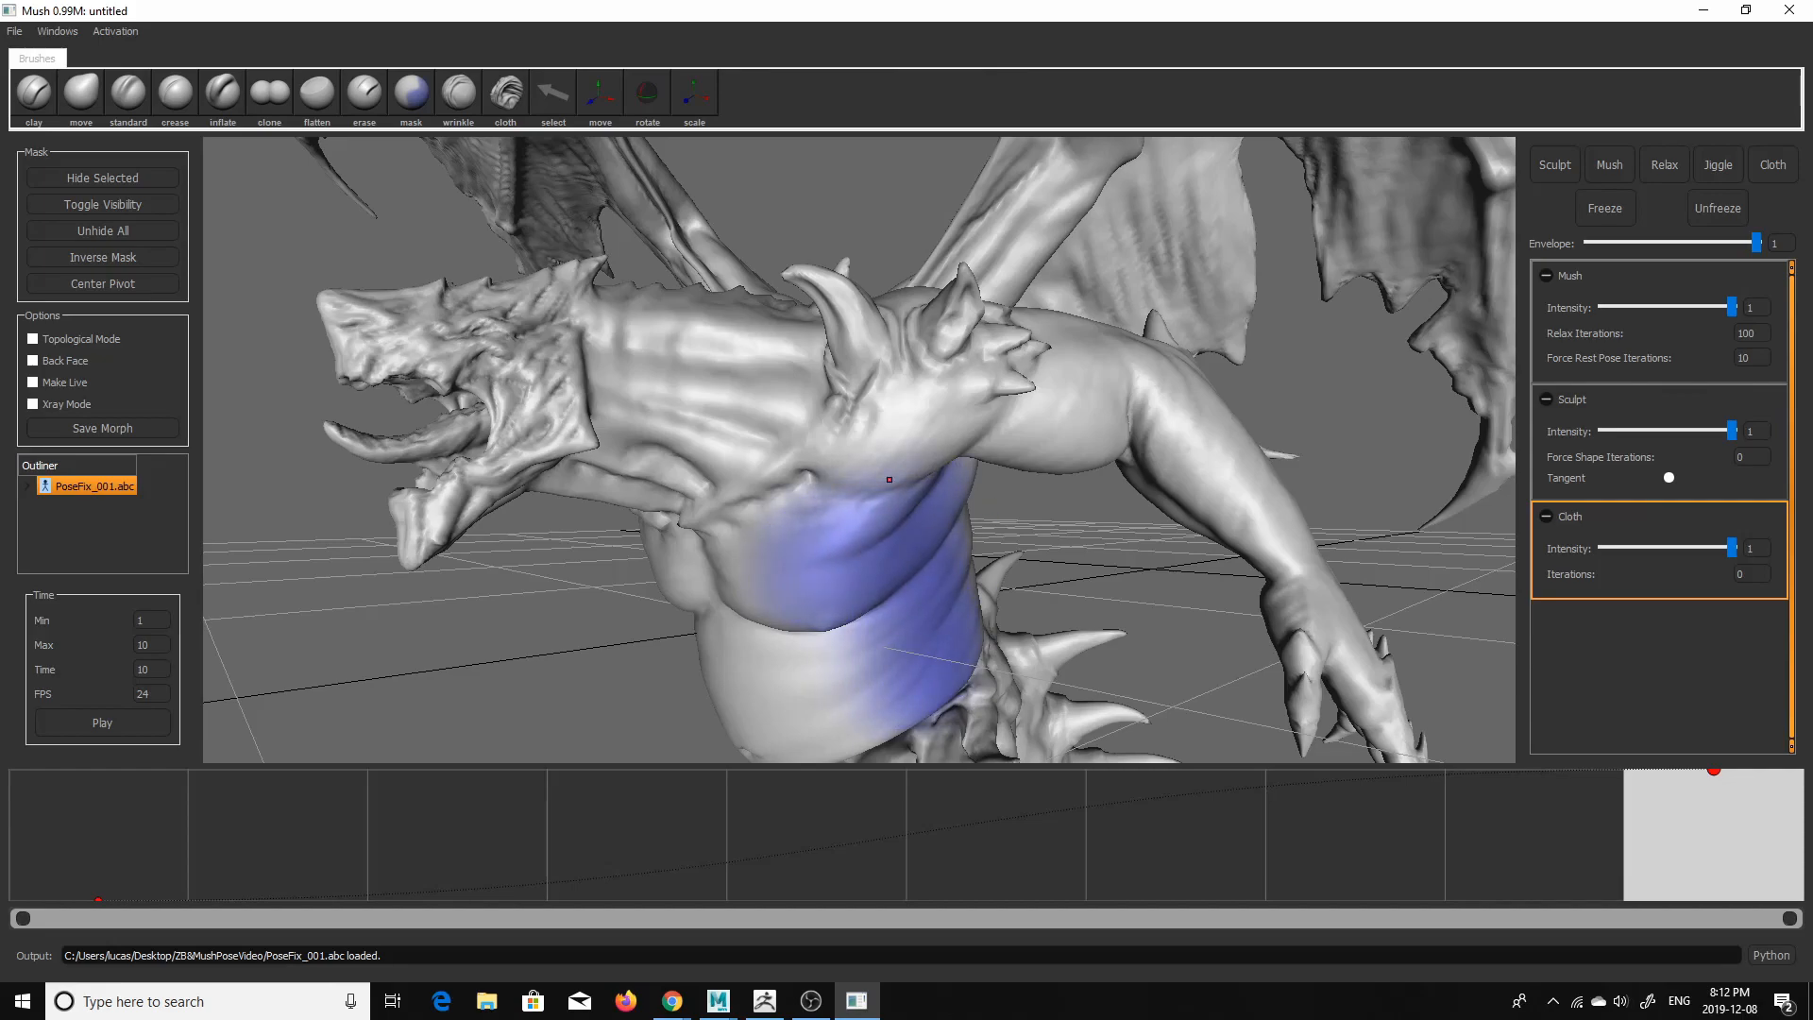
# - Mask the creature's right flank for the Cloth layer, resize the brush, and clean up the mask near the shoulder
pyautogui.keyDown('alt'); pyautogui.moveTo(830, 615); pyautogui.dragTo(1007, 598); pyautogui.keyUp('alt')
pyautogui.keyDown('alt'); pyautogui.moveTo(798, 515); pyautogui.dragTo(894, 518, button='middle'); pyautogui.keyUp('alt')
pyautogui.keyDown('alt'); pyautogui.moveTo(894, 519); pyautogui.dragTo(874, 400, button='right'); pyautogui.keyUp('alt')
pyautogui.moveTo(818, 457)
pyautogui.mouseDown()
pyautogui.moveTo(825, 491)
pyautogui.moveTo(892, 457)
pyautogui.moveTo(848, 376)
pyautogui.moveTo(837, 421)
pyautogui.mouseUp()
pyautogui.press('b')
pyautogui.moveTo(836, 357)
pyautogui.keyDown('ctrl'); pyautogui.mouseDown()
pyautogui.moveTo(885, 434)
pyautogui.moveTo(860, 374)
pyautogui.moveTo(746, 359)
pyautogui.mouseUp(); pyautogui.keyUp('ctrl')
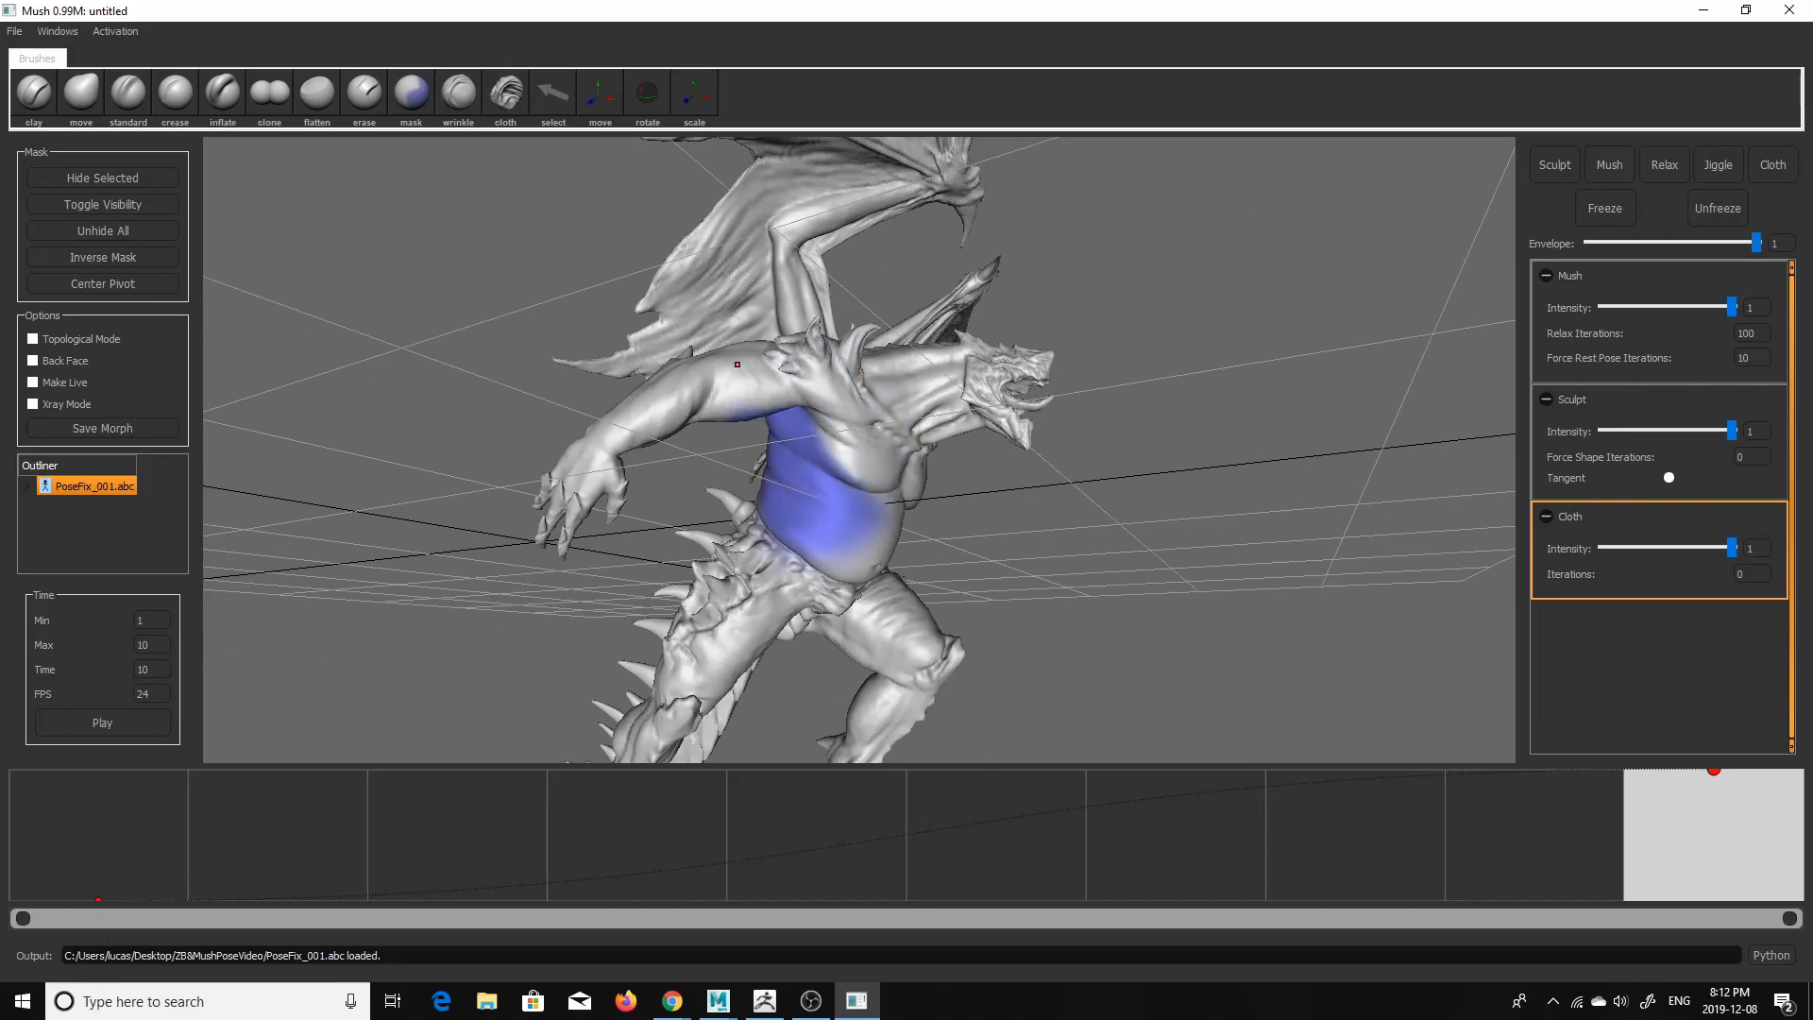
# - Extend the Cloth mask over the right chest and armpit, undoing a stray stroke and smoothing the mask edge
pyautogui.press('b')
pyautogui.moveTo(806, 454)
pyautogui.mouseDown()
pyautogui.moveTo(840, 465)
pyautogui.moveTo(821, 486)
pyautogui.moveTo(853, 450)
pyautogui.moveTo(835, 454)
pyautogui.moveTo(783, 391)
pyautogui.moveTo(763, 403)
pyautogui.moveTo(782, 364)
pyautogui.moveTo(835, 375)
pyautogui.moveTo(880, 455)
pyautogui.mouseUp()
pyautogui.hotkey('ctrl', 'z')
pyautogui.press('b')
pyautogui.keyDown('shift'); pyautogui.moveTo(765, 401); pyautogui.dragTo(736, 416); pyautogui.keyUp('shift')
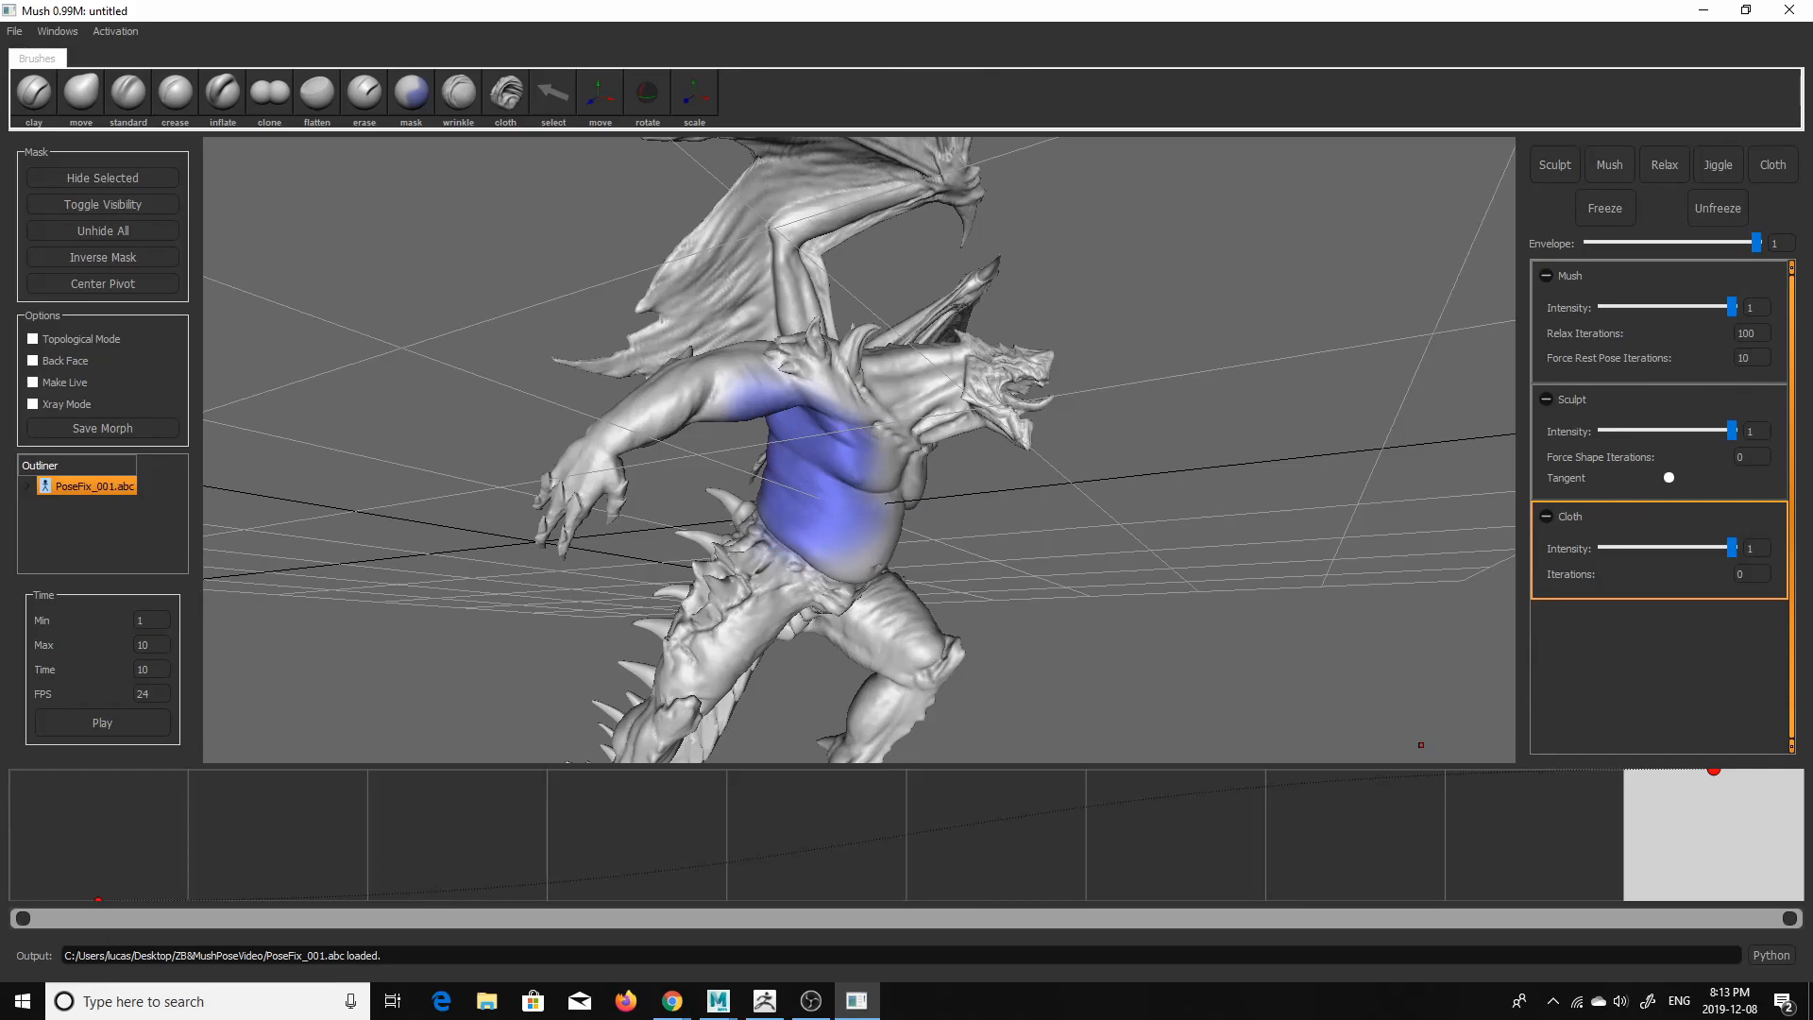
# - Set the Cloth layer's iterations to 50 and erase its mask over the creature's right pectoral
pyautogui.moveTo(1752, 574); pyautogui.dragTo(1641, 587)
pyautogui.write('100')
pyautogui.moveTo(1758, 574); pyautogui.dragTo(1682, 575)
pyautogui.write('50')
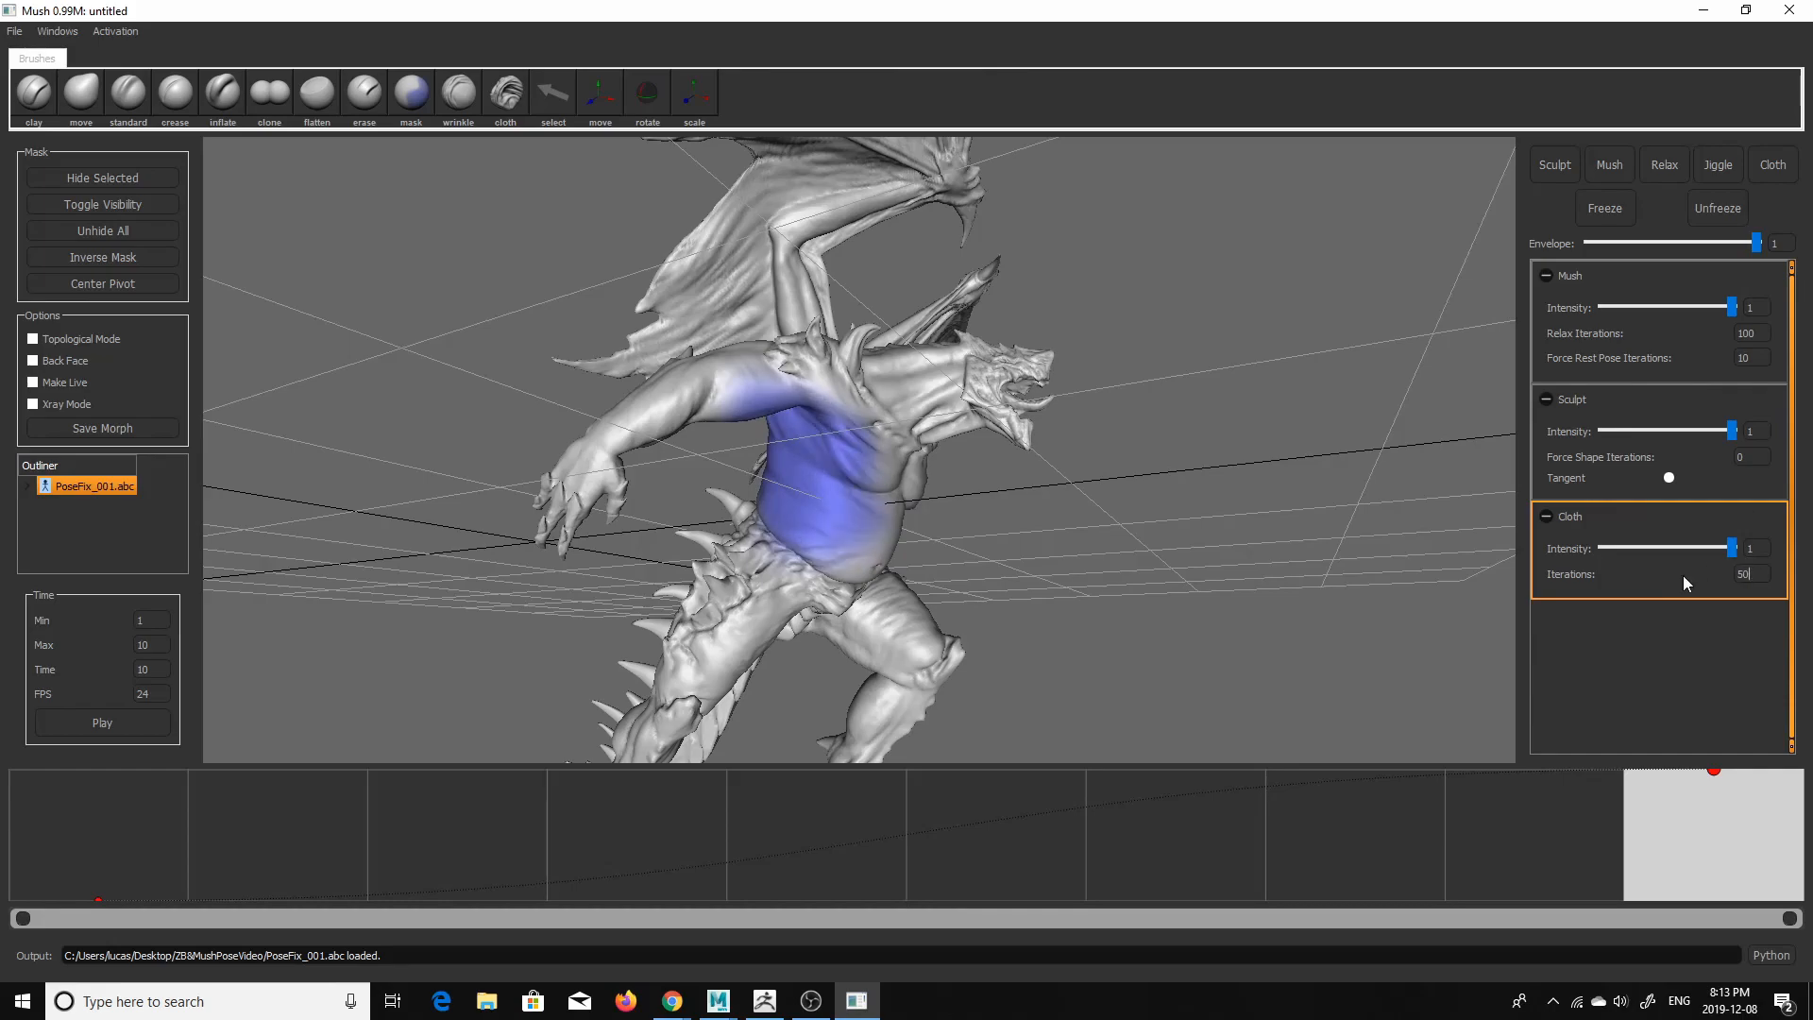
pyautogui.moveTo(1585, 844); pyautogui.dragTo(1660, 800)
pyautogui.moveTo(1067, 566)
pyautogui.keyDown('alt'); pyautogui.mouseDown()
pyautogui.moveTo(1159, 583)
pyautogui.moveTo(1062, 552)
pyautogui.mouseUp(); pyautogui.keyUp('alt')
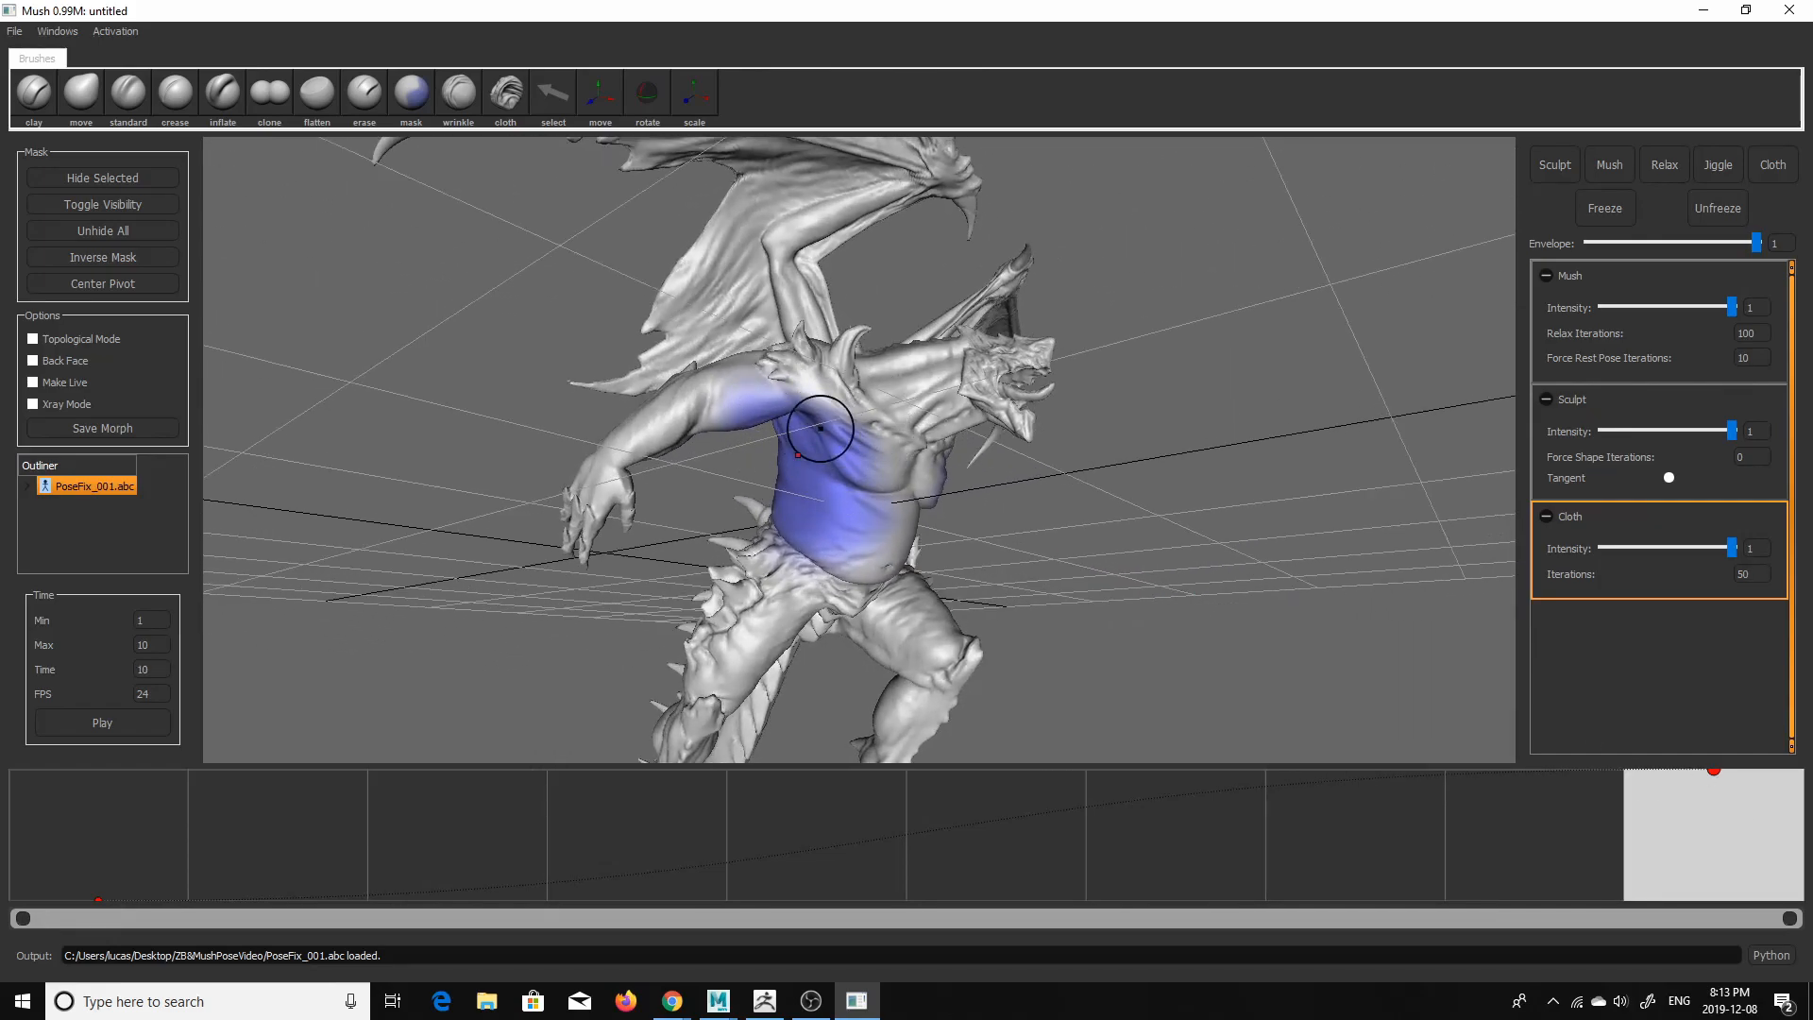
pyautogui.moveTo(858, 462)
pyautogui.keyDown('ctrl'); pyautogui.mouseDown()
pyautogui.moveTo(853, 448)
pyautogui.moveTo(879, 499)
pyautogui.moveTo(874, 449)
pyautogui.mouseUp(); pyautogui.keyUp('ctrl')
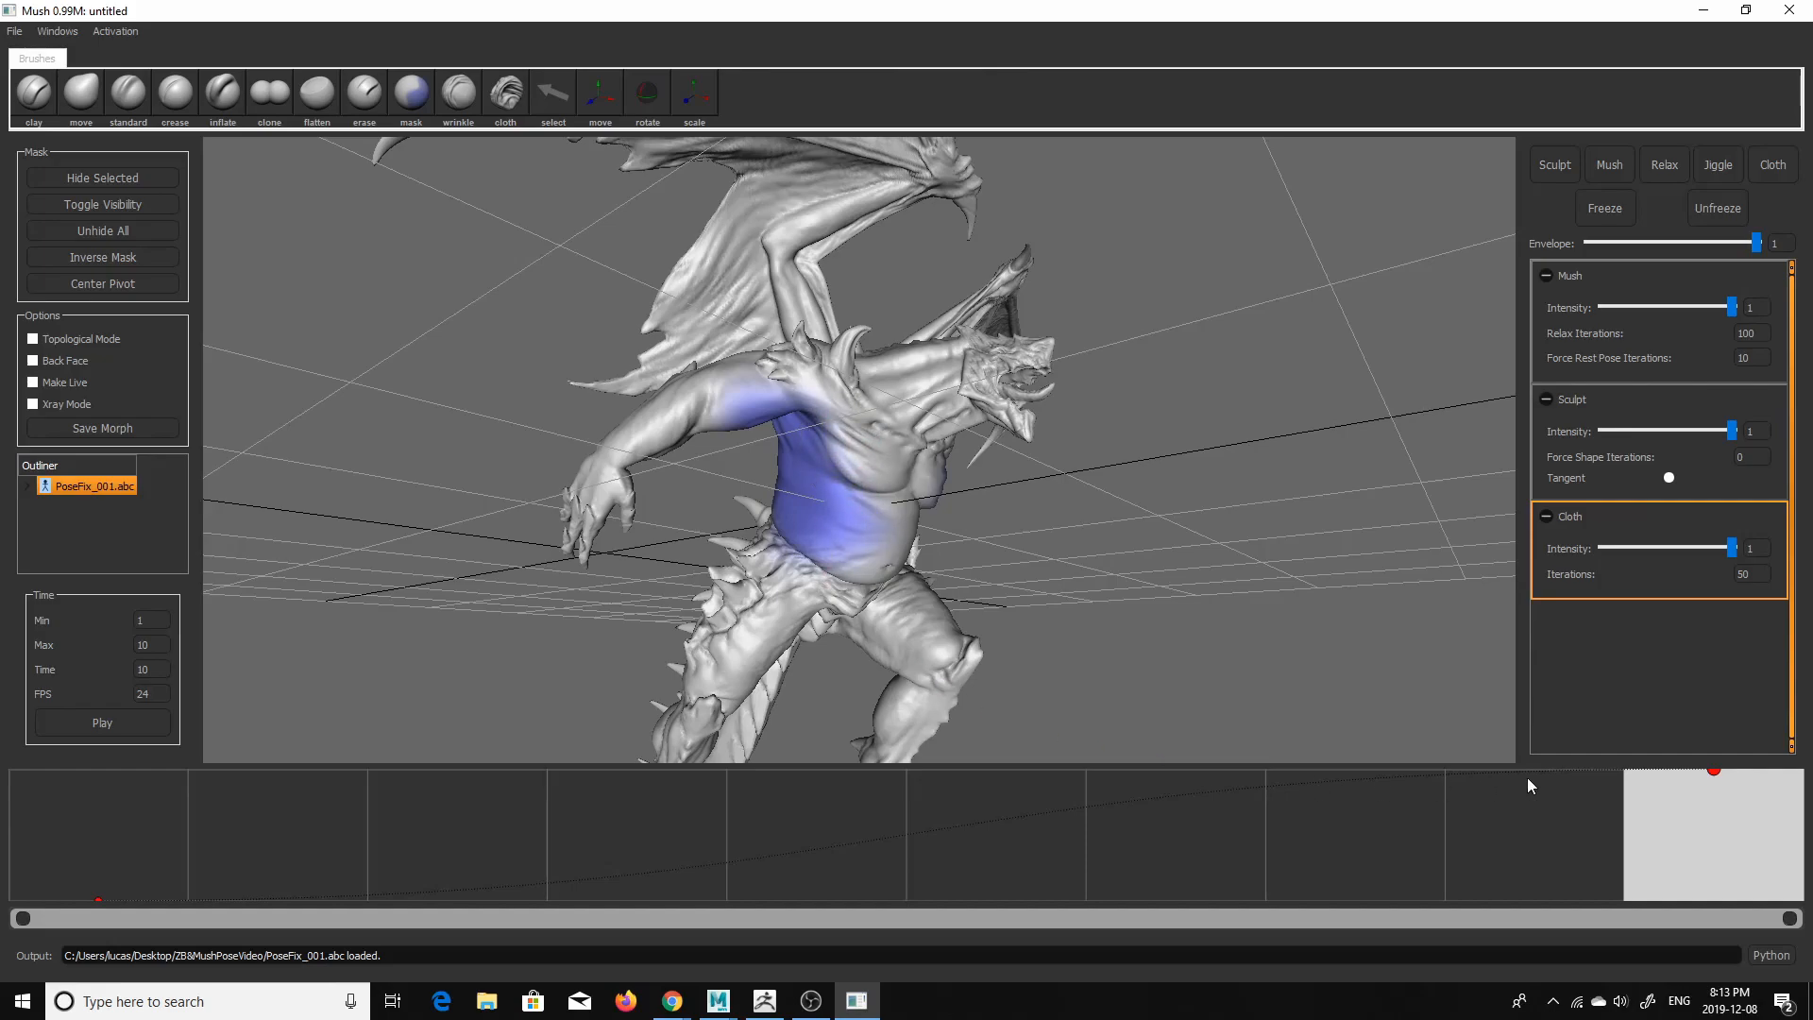
# - Lower the Cloth layer's key at frame 10 and reduce the layer's intensity to 0
pyautogui.moveTo(1713, 770); pyautogui.dragTo(1709, 747)
pyautogui.keyDown('alt'); pyautogui.moveTo(1387, 704); pyautogui.dragTo(1096, 556); pyautogui.keyUp('alt')
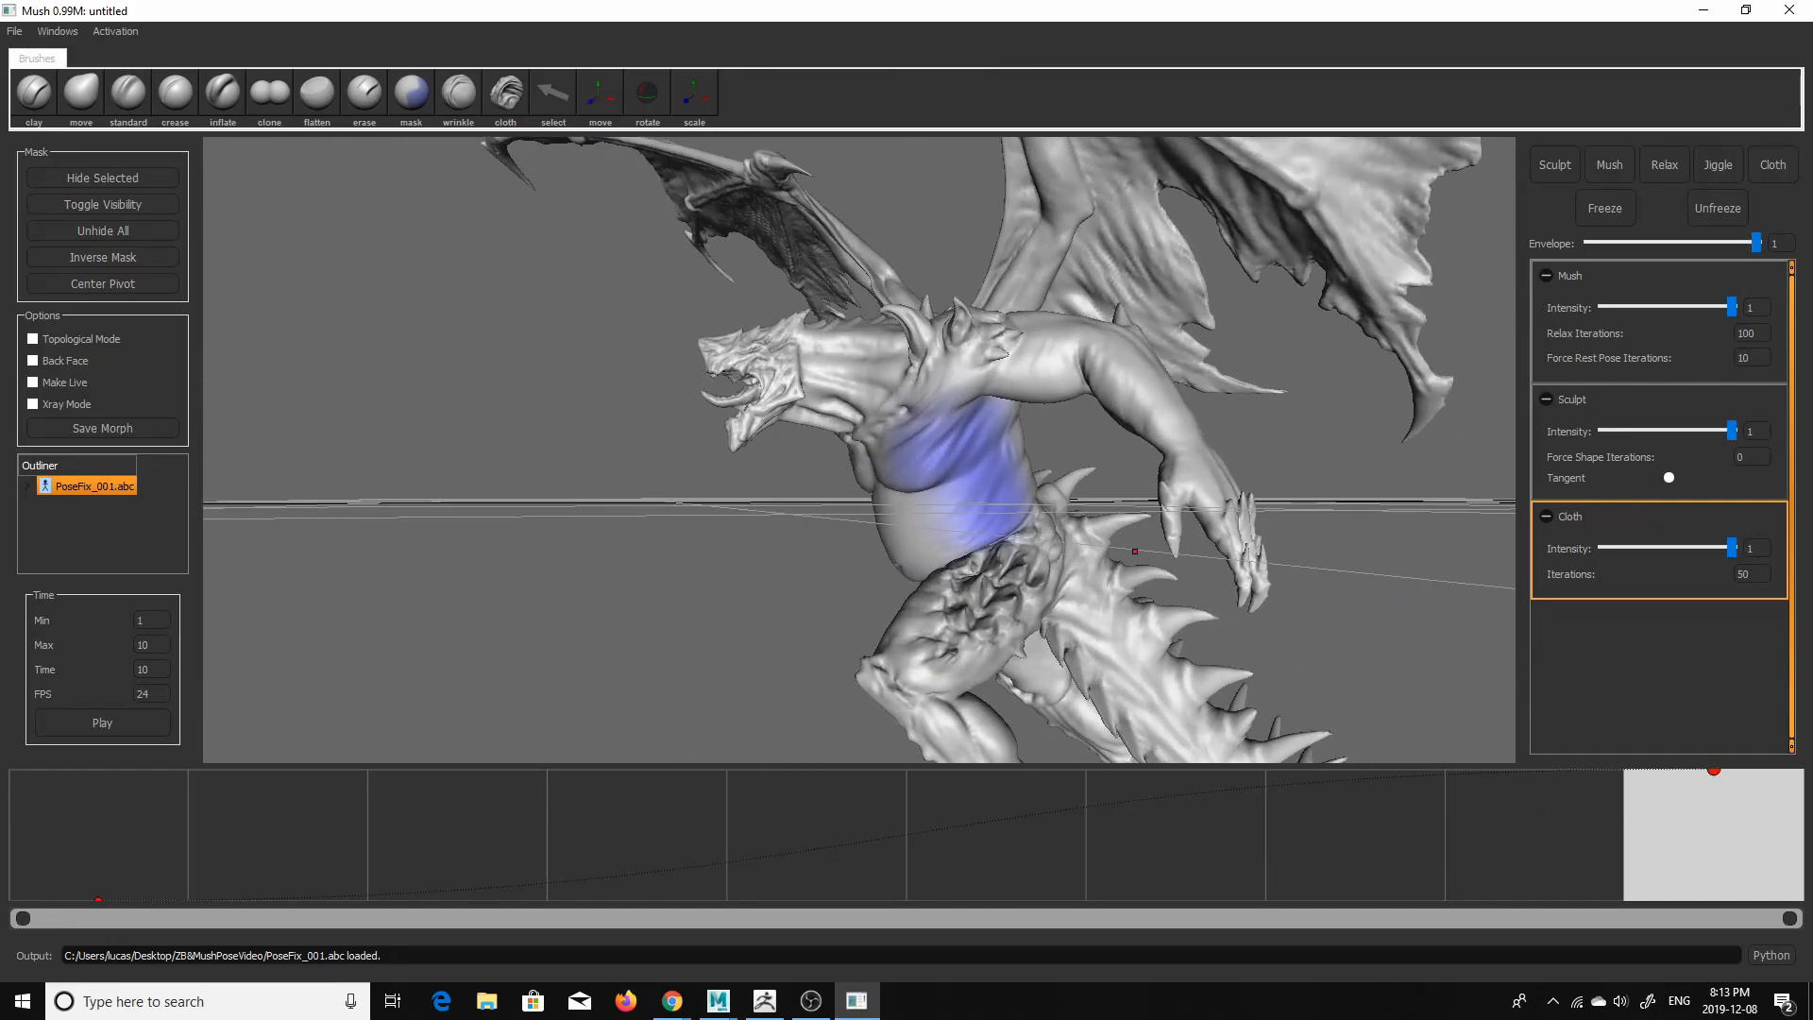
pyautogui.moveTo(1705, 773); pyautogui.dragTo(1701, 816)
pyautogui.moveTo(1685, 906); pyautogui.dragTo(1695, 868)
pyautogui.click(1580, 451)
pyautogui.keyDown('alt'); pyautogui.moveTo(1501, 472); pyautogui.dragTo(1316, 787); pyautogui.keyUp('alt')
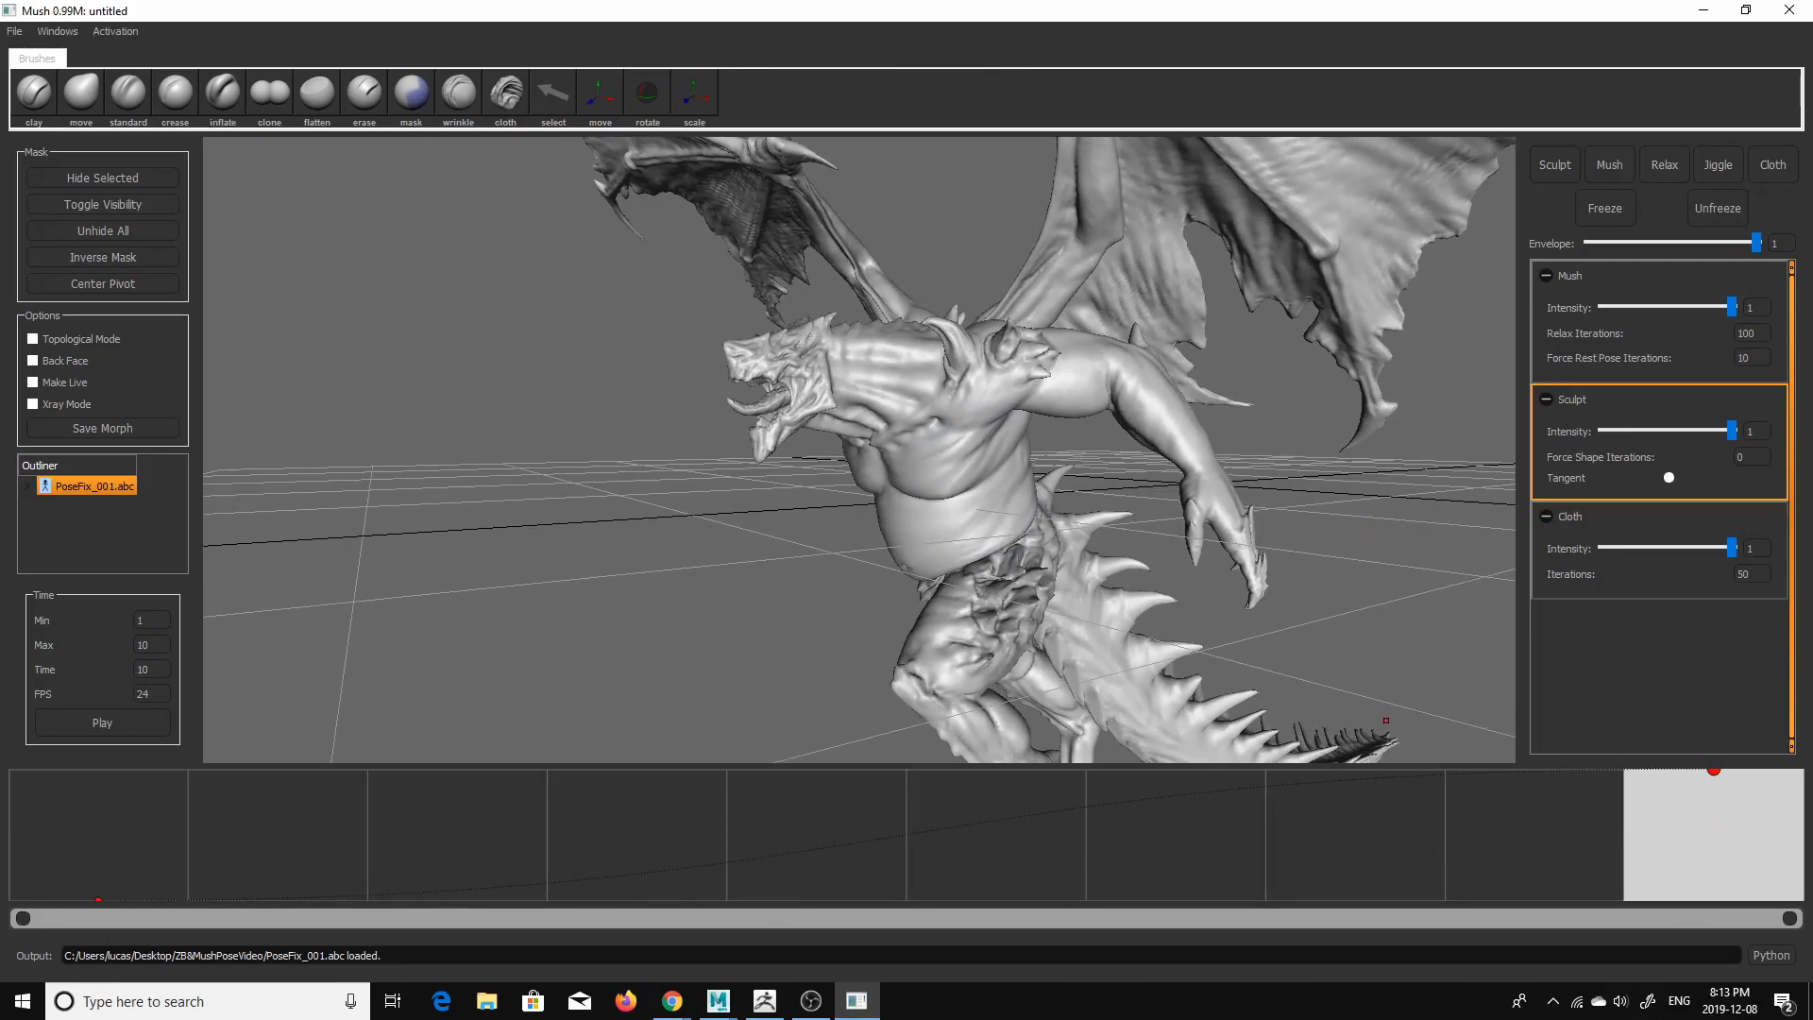
pyautogui.moveTo(1720, 548); pyautogui.dragTo(1613, 547)
pyautogui.click(1661, 577)
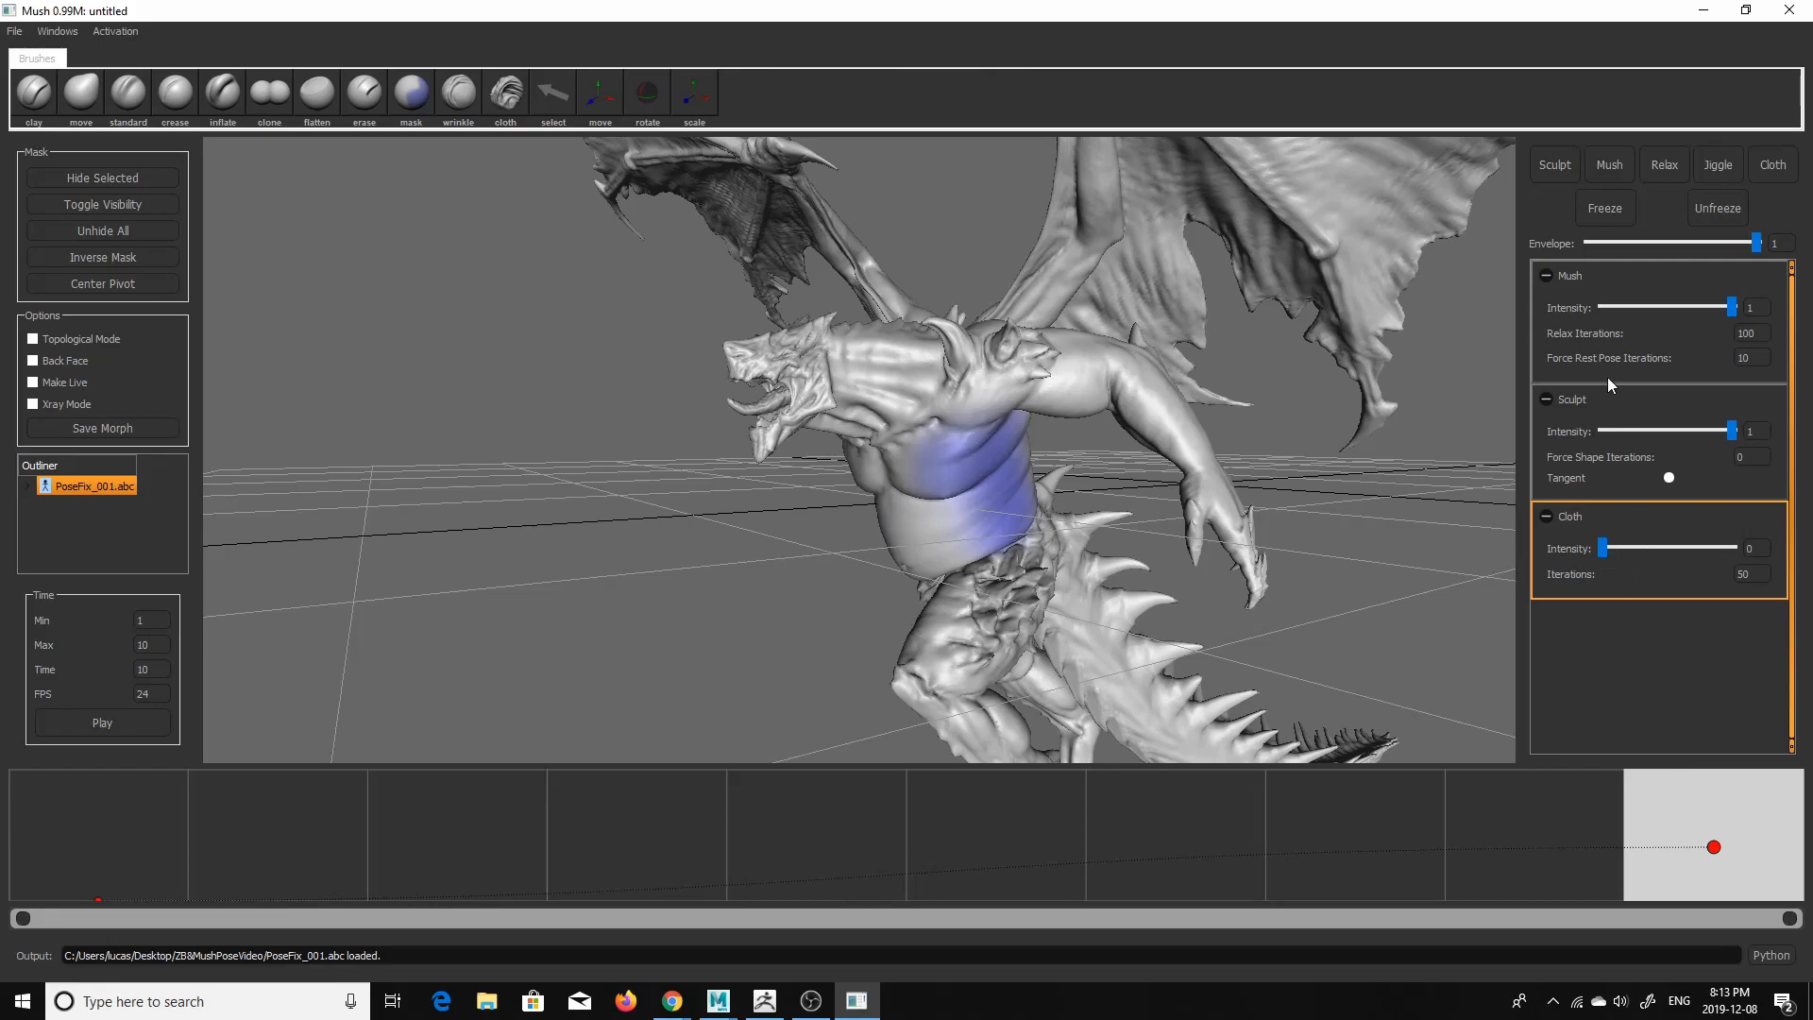
# - Add a second Sculpt layer above the Cloth layer and sculpt skin folds on the creature's left flank below the armpit
pyautogui.click(1588, 183)
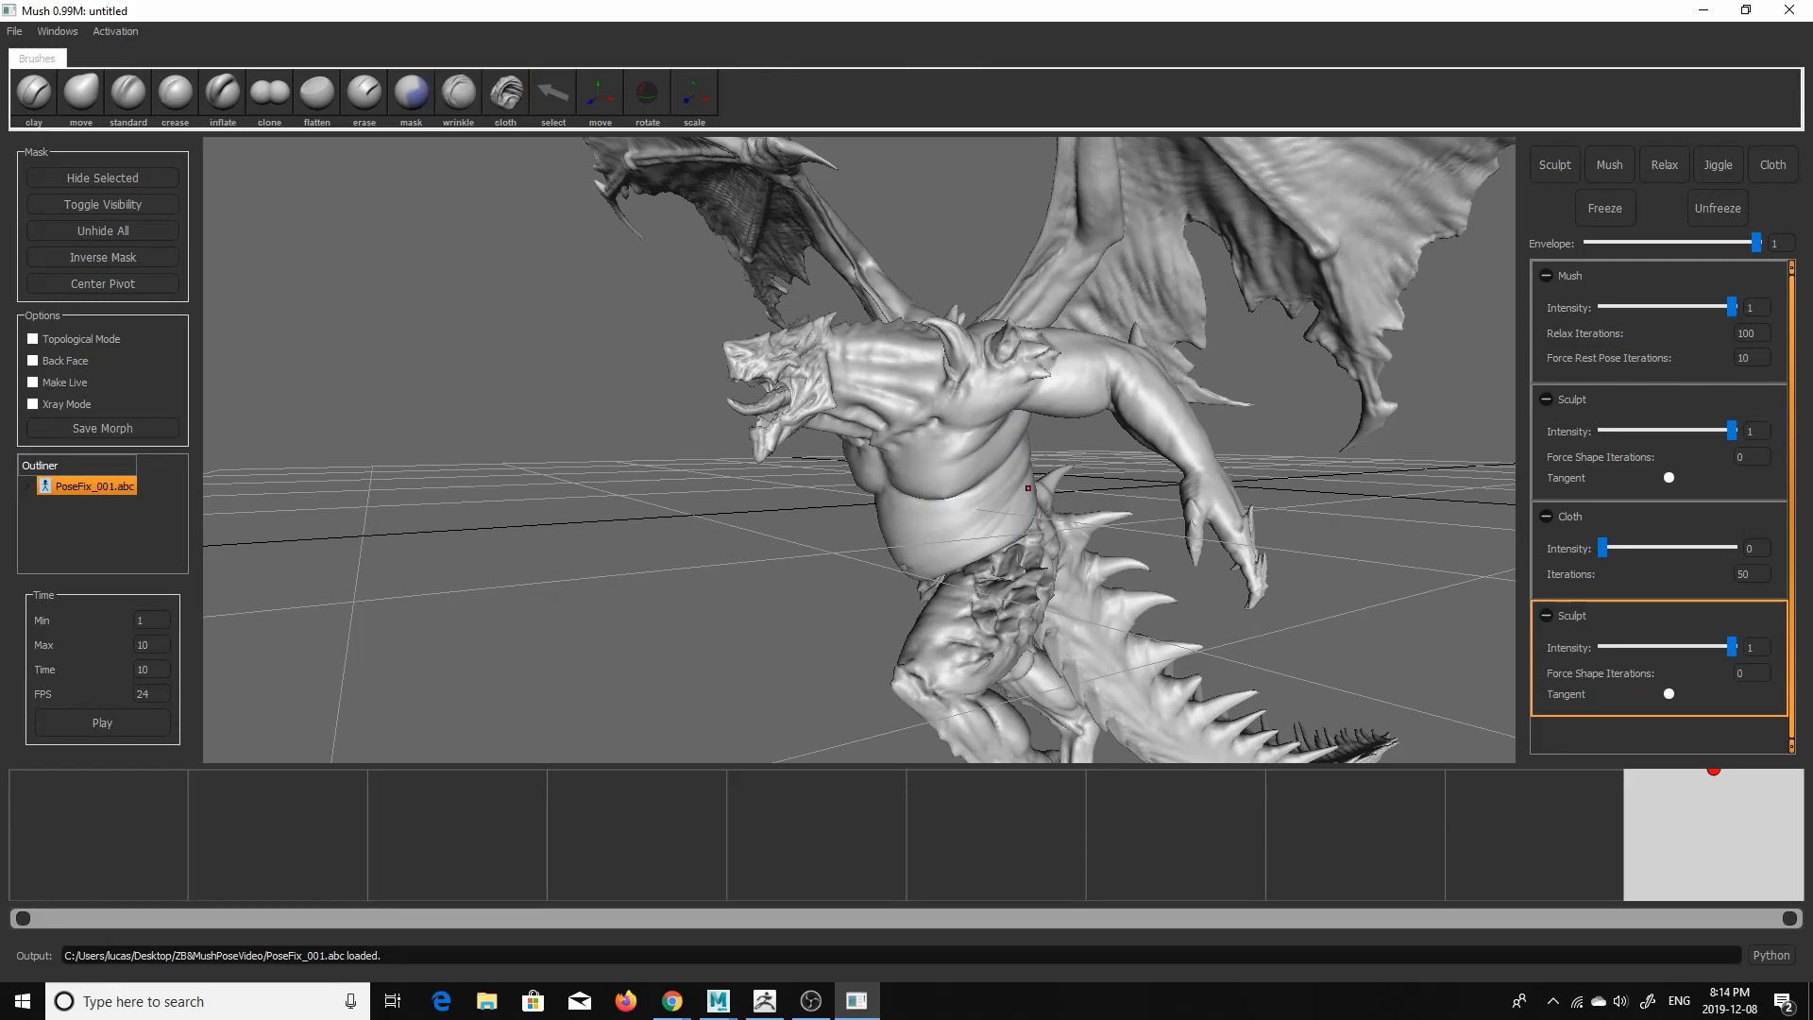
pyautogui.keyDown('alt'); pyautogui.moveTo(1000, 482); pyautogui.dragTo(971, 423); pyautogui.keyUp('alt')
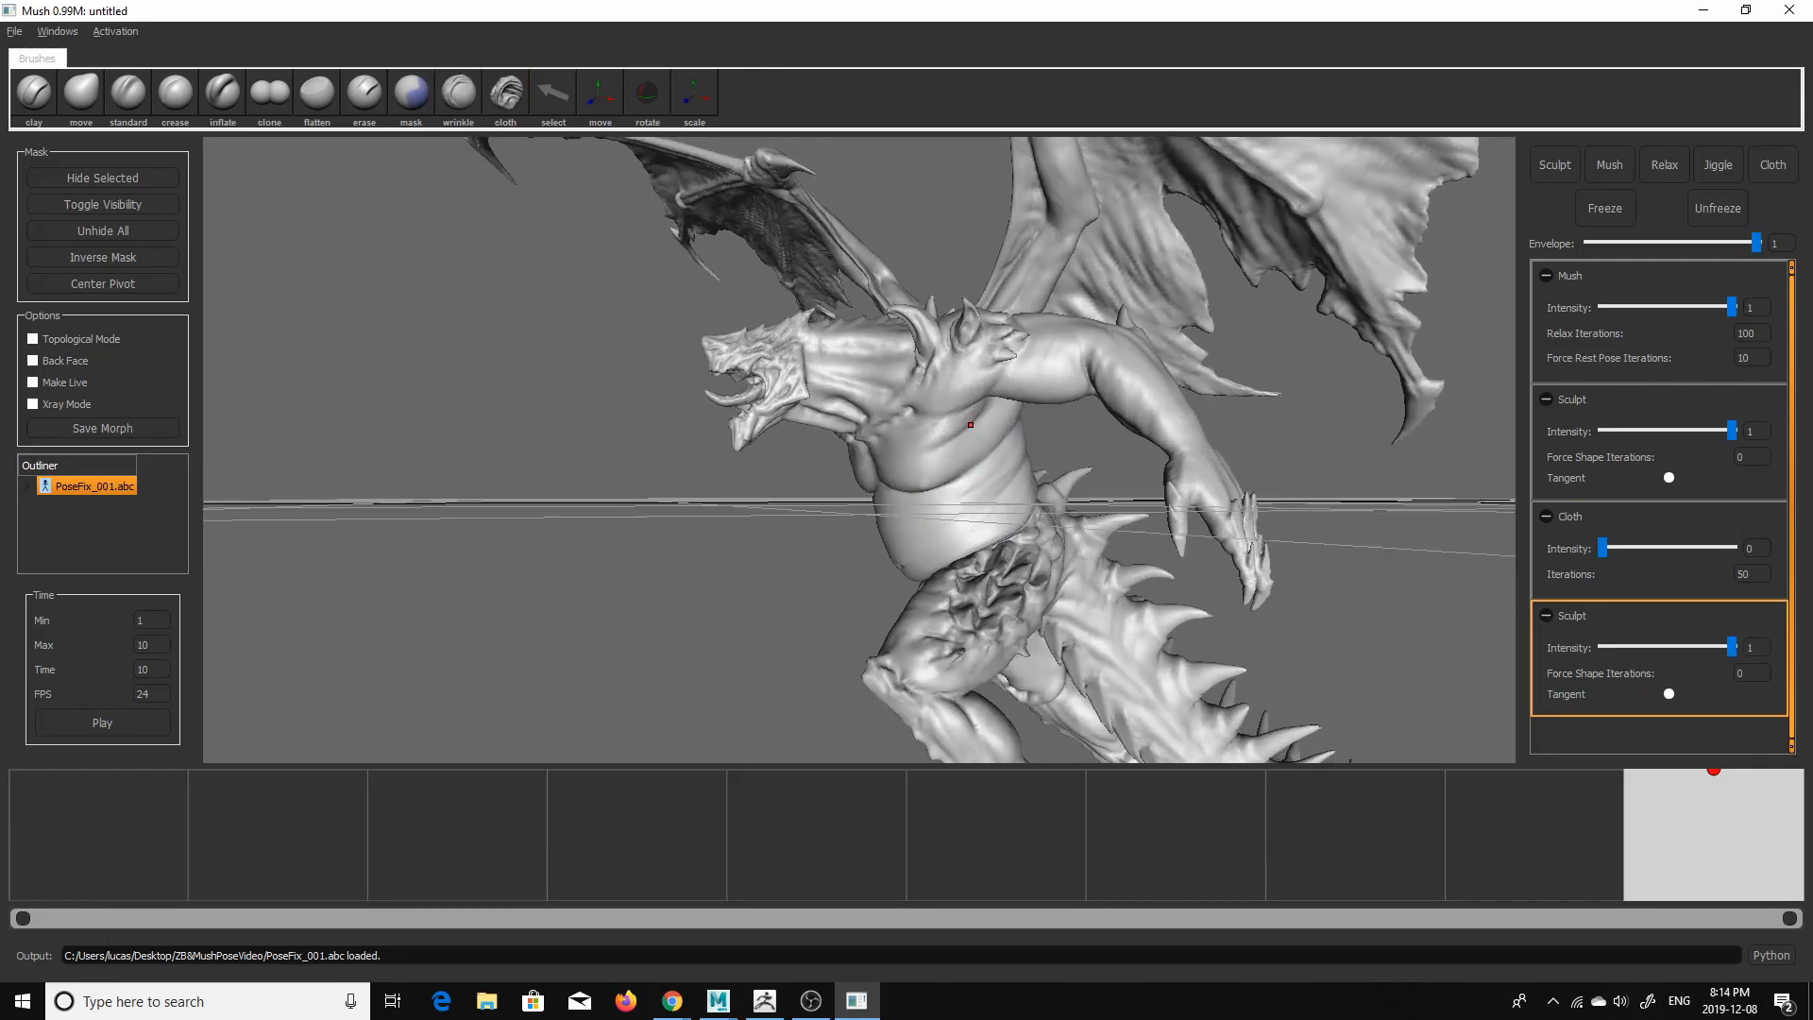
pyautogui.keyDown('alt'); pyautogui.moveTo(970, 423); pyautogui.dragTo(961, 486, button='middle'); pyautogui.keyUp('alt')
pyautogui.keyDown('alt'); pyautogui.moveTo(961, 486); pyautogui.dragTo(990, 543, button='right'); pyautogui.keyUp('alt')
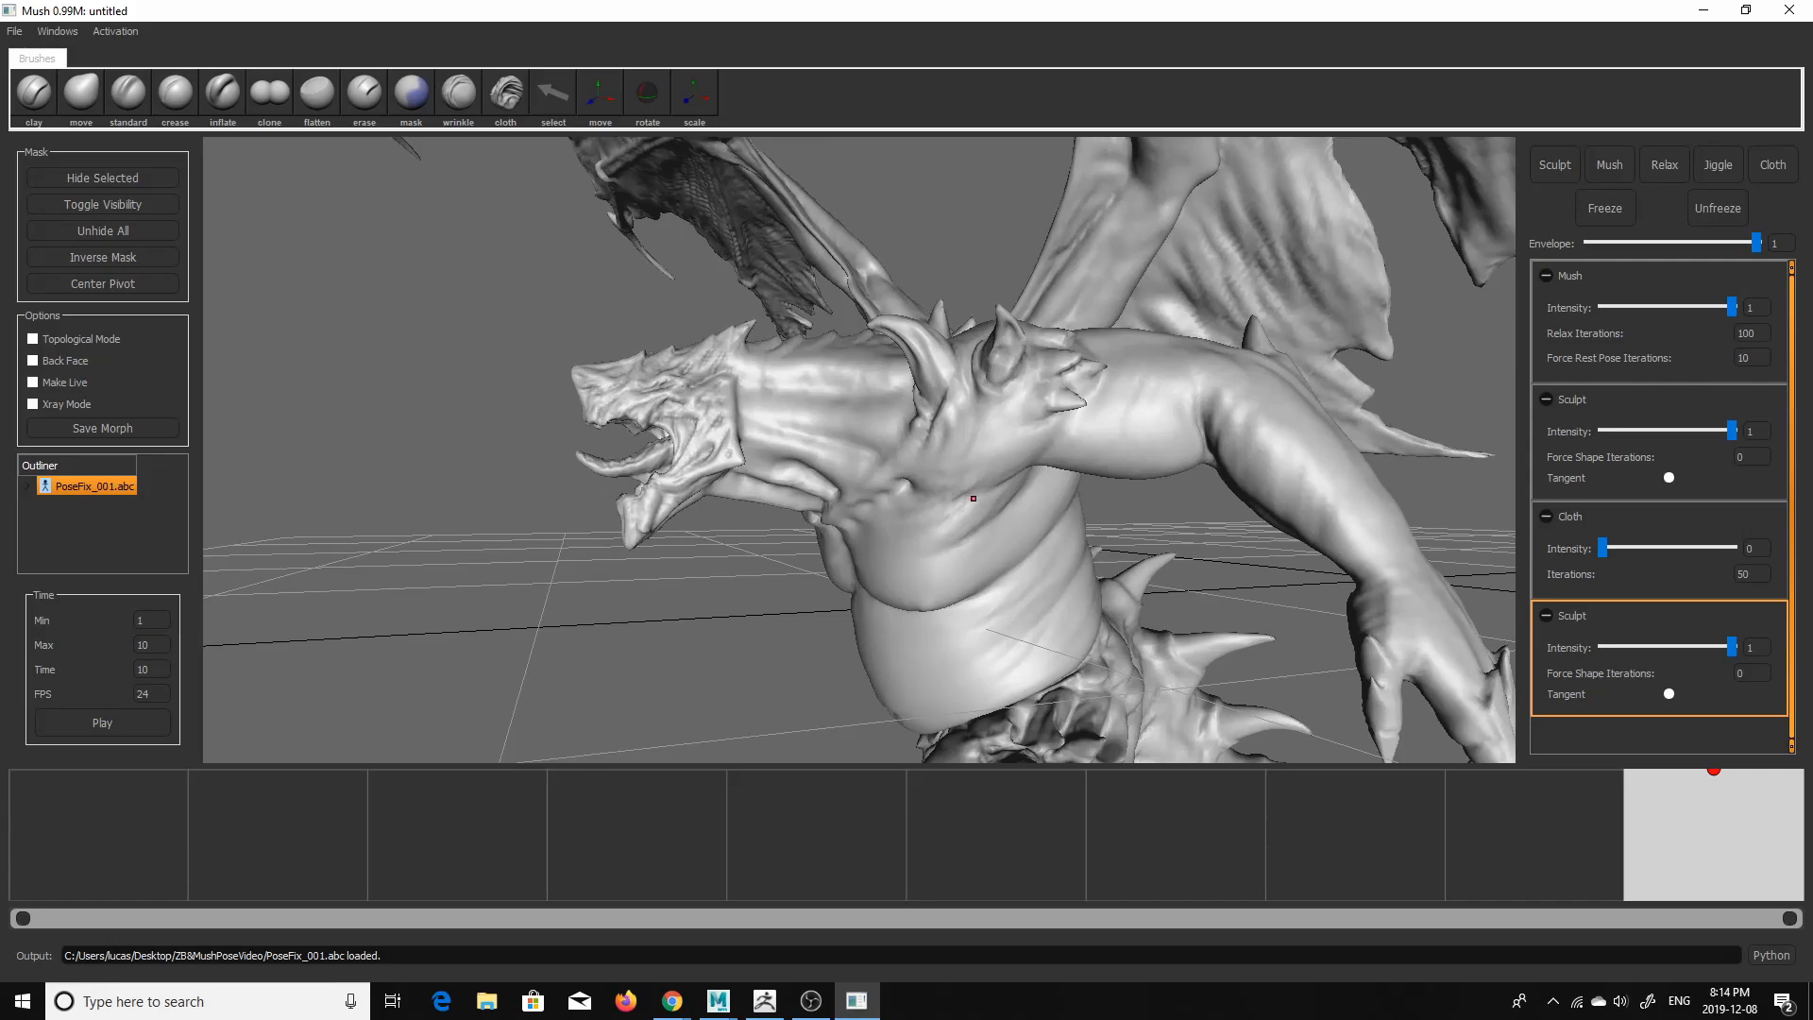
pyautogui.keyDown('alt'); pyautogui.moveTo(963, 460); pyautogui.dragTo(989, 538); pyautogui.keyUp('alt')
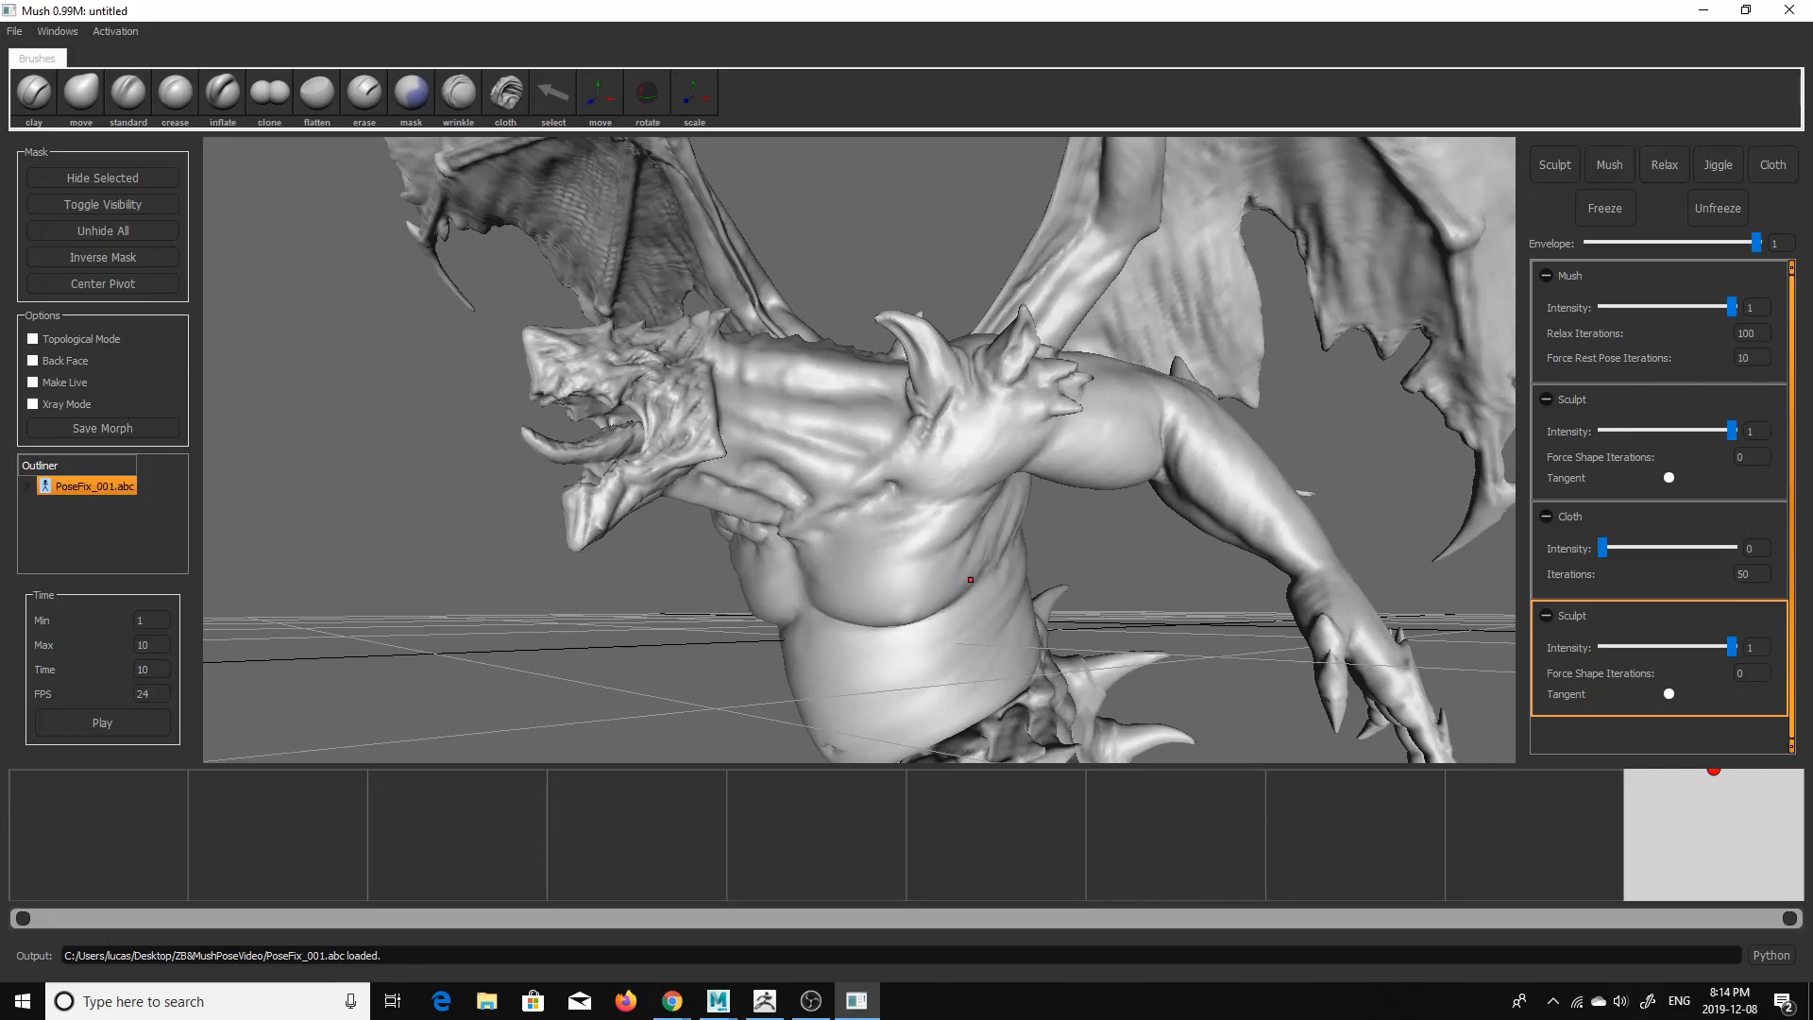
pyautogui.moveTo(1002, 594)
pyautogui.mouseDown()
pyautogui.moveTo(912, 685)
pyautogui.moveTo(1029, 614)
pyautogui.moveTo(1038, 633)
pyautogui.moveTo(1059, 585)
pyautogui.moveTo(1015, 580)
pyautogui.mouseUp()
pyautogui.keyDown('alt'); pyautogui.moveTo(891, 585); pyautogui.dragTo(773, 595); pyautogui.keyUp('alt')
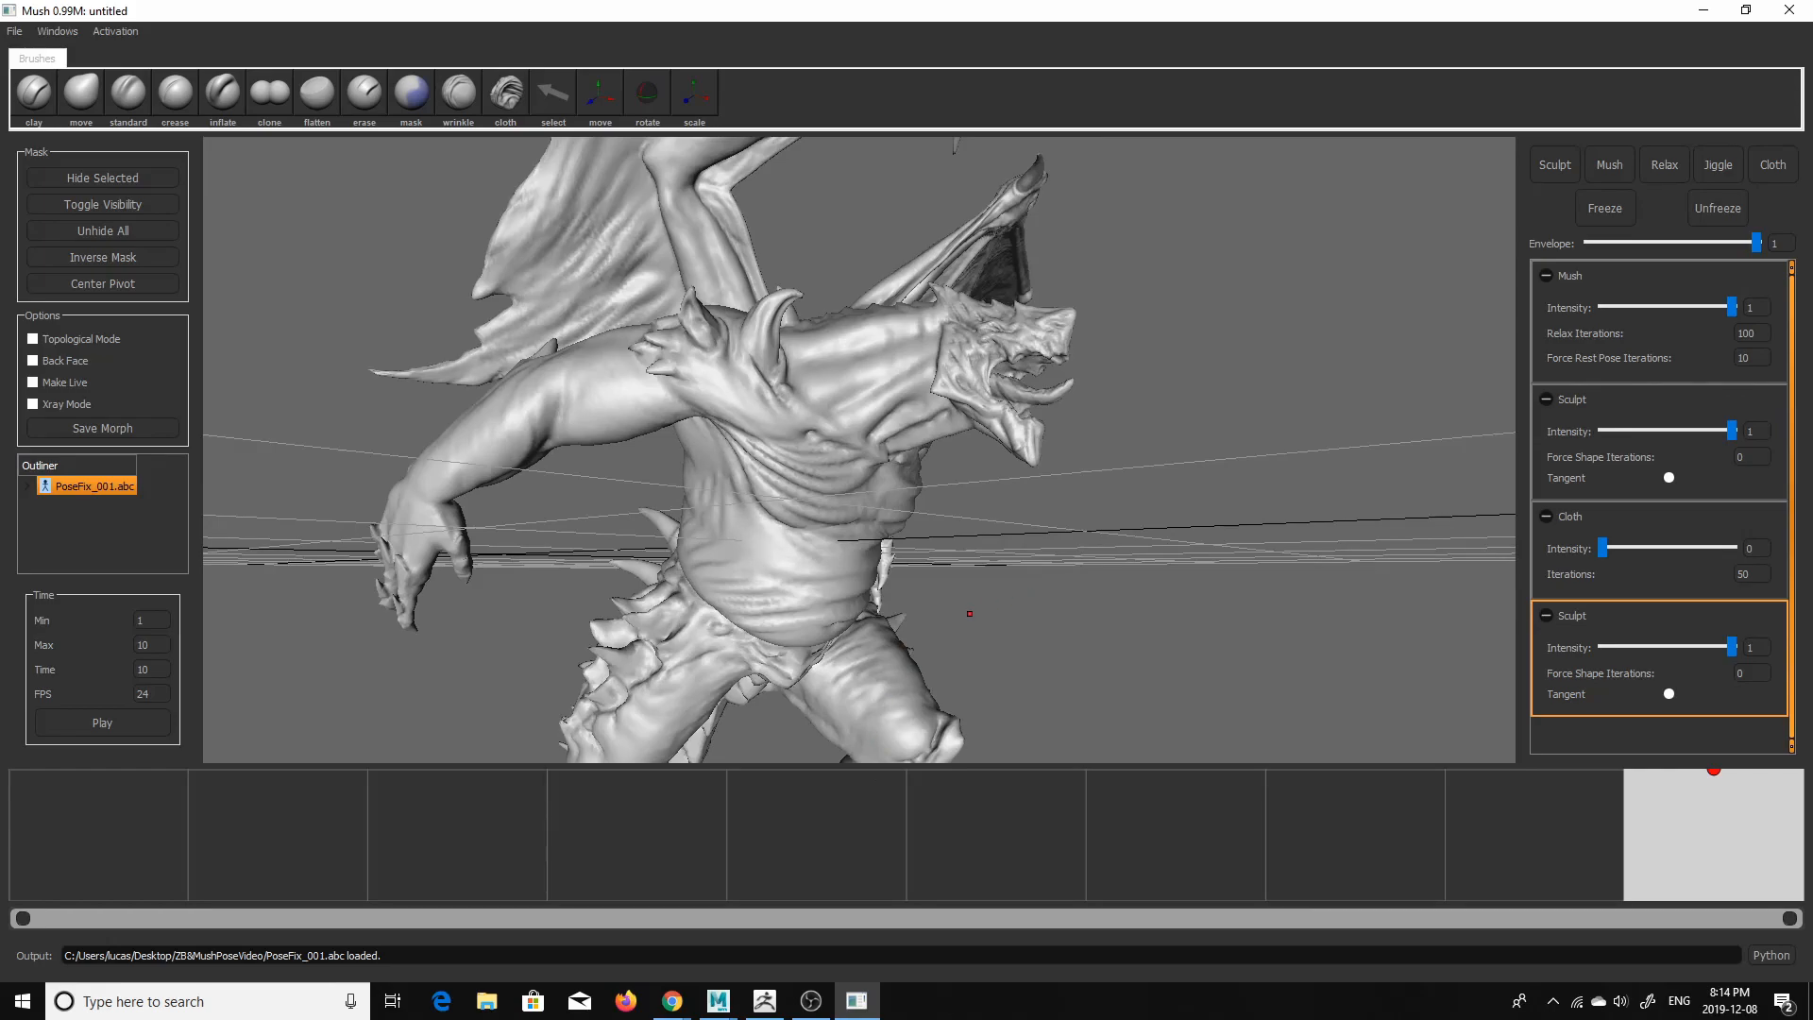
pyautogui.keyDown('alt'); pyautogui.moveTo(969, 614); pyautogui.dragTo(1071, 569); pyautogui.keyUp('alt')
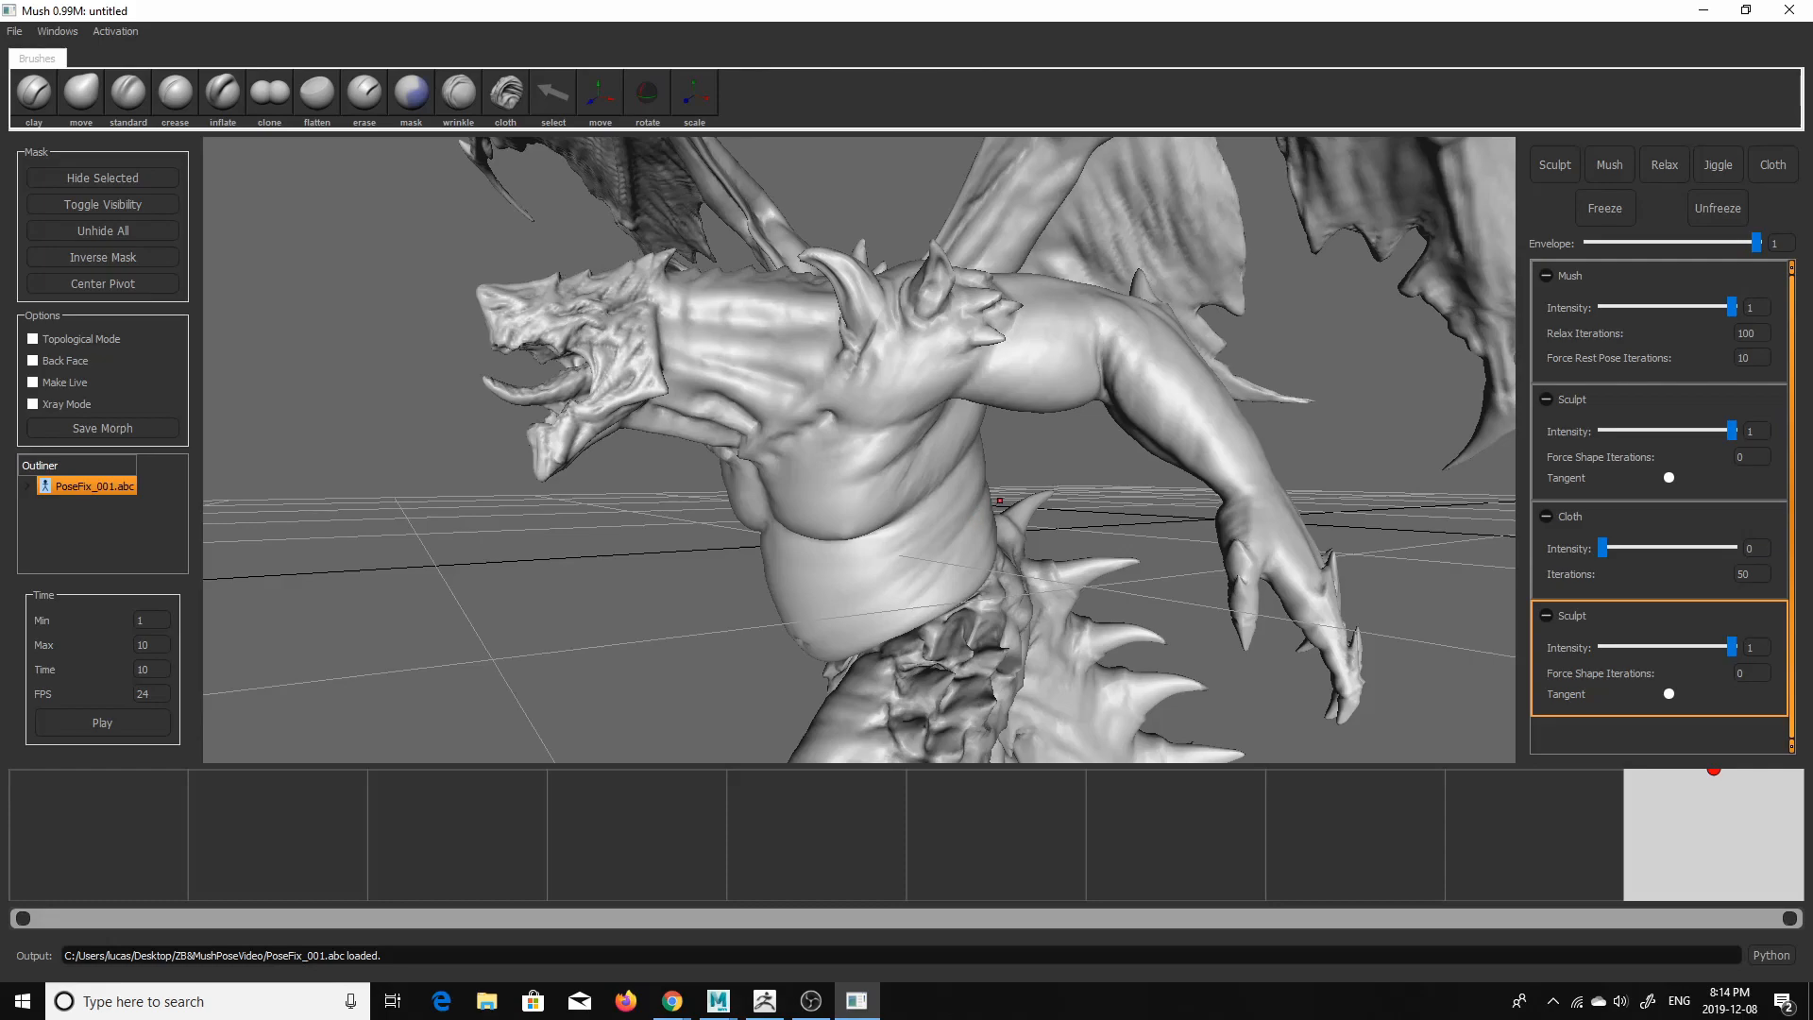
# - Sculpt more stretched skin folds from the creature's left armpit across the side of the torso
pyautogui.press('u')
pyautogui.moveTo(978, 509); pyautogui.dragTo(783, 526)
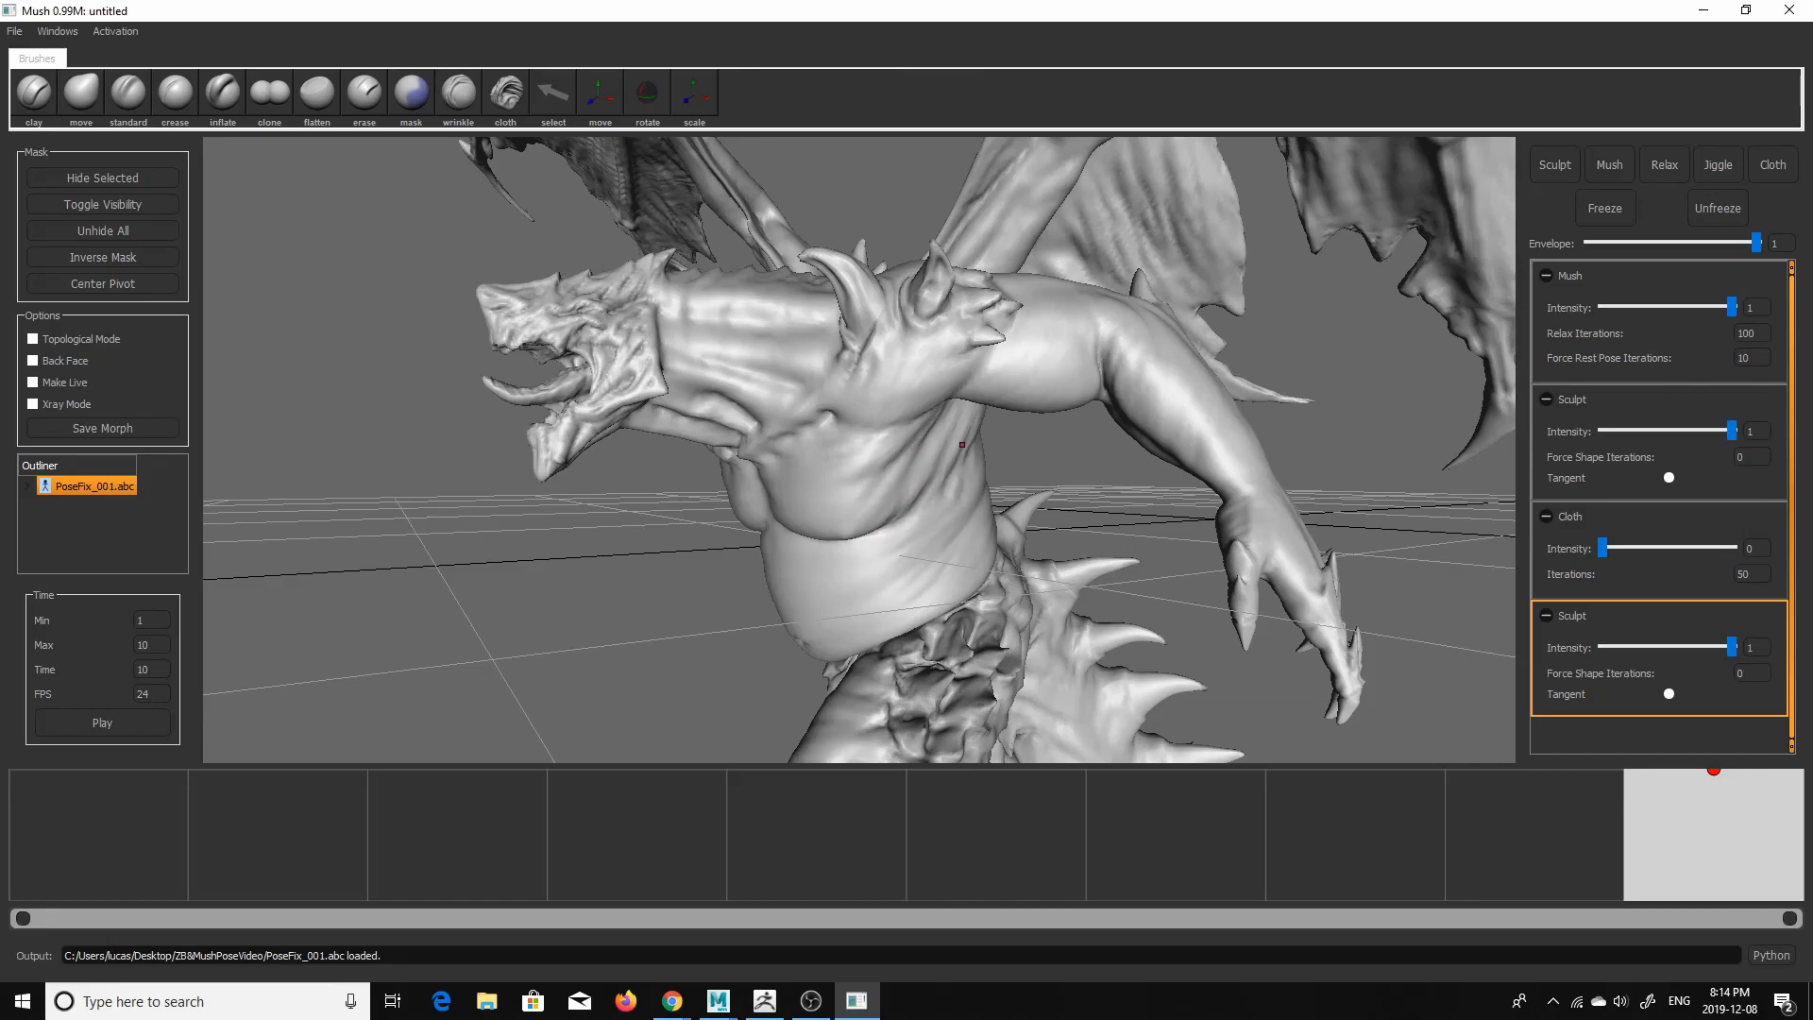
pyautogui.moveTo(818, 613)
pyautogui.keyDown('alt'); pyautogui.mouseDown()
pyautogui.moveTo(808, 442)
pyautogui.moveTo(866, 505)
pyautogui.mouseUp(); pyautogui.keyUp('alt')
pyautogui.moveTo(861, 439)
pyautogui.mouseDown()
pyautogui.moveTo(850, 506)
pyautogui.moveTo(805, 510)
pyautogui.mouseUp()
pyautogui.moveTo(836, 614)
pyautogui.mouseDown()
pyautogui.moveTo(919, 621)
pyautogui.moveTo(798, 527)
pyautogui.mouseUp()
# - Try further smoothing and sculpting on the torso folds, and undo the last three strokes
pyautogui.keyDown('shift'); pyautogui.moveTo(860, 469); pyautogui.dragTo(893, 495); pyautogui.keyUp('shift')
pyautogui.moveTo(861, 342)
pyautogui.mouseDown()
pyautogui.moveTo(874, 400)
pyautogui.moveTo(926, 409)
pyautogui.moveTo(939, 460)
pyautogui.mouseUp()
pyautogui.moveTo(1025, 533)
pyautogui.keyDown('alt'); pyautogui.mouseDown()
pyautogui.moveTo(979, 563)
pyautogui.moveTo(963, 614)
pyautogui.moveTo(1035, 508)
pyautogui.mouseUp(); pyautogui.keyUp('alt')
pyautogui.keyDown('alt'); pyautogui.moveTo(1035, 508); pyautogui.dragTo(953, 510, button='right'); pyautogui.keyUp('alt')
pyautogui.keyDown('alt'); pyautogui.moveTo(963, 505); pyautogui.dragTo(1027, 530); pyautogui.keyUp('alt')
pyautogui.moveTo(963, 518)
pyautogui.keyDown('alt'); pyautogui.mouseDown(button='right')
pyautogui.moveTo(1030, 500)
pyautogui.moveTo(1055, 460)
pyautogui.mouseUp(button='right'); pyautogui.keyUp('alt')
pyautogui.moveTo(1044, 453)
pyautogui.keyDown('shift'); pyautogui.mouseDown()
pyautogui.moveTo(1039, 400)
pyautogui.moveTo(1154, 421)
pyautogui.moveTo(1050, 500)
pyautogui.moveTo(1023, 469)
pyautogui.moveTo(1095, 496)
pyautogui.mouseUp(); pyautogui.keyUp('shift')
pyautogui.hotkey('ctrl', 'z')
pyautogui.hotkey('ctrl', 'z')
pyautogui.hotkey('ctrl', 'z')
# - Examine the sculpted creature's torso and full body from several angles at frame 10
pyautogui.keyDown('alt'); pyautogui.moveTo(1171, 651); pyautogui.dragTo(1092, 586); pyautogui.keyUp('alt')
pyautogui.keyDown('alt'); pyautogui.moveTo(1093, 586); pyautogui.dragTo(1124, 606, button='right'); pyautogui.keyUp('alt')
pyautogui.keyDown('alt'); pyautogui.moveTo(1124, 606); pyautogui.dragTo(1019, 630); pyautogui.keyUp('alt')
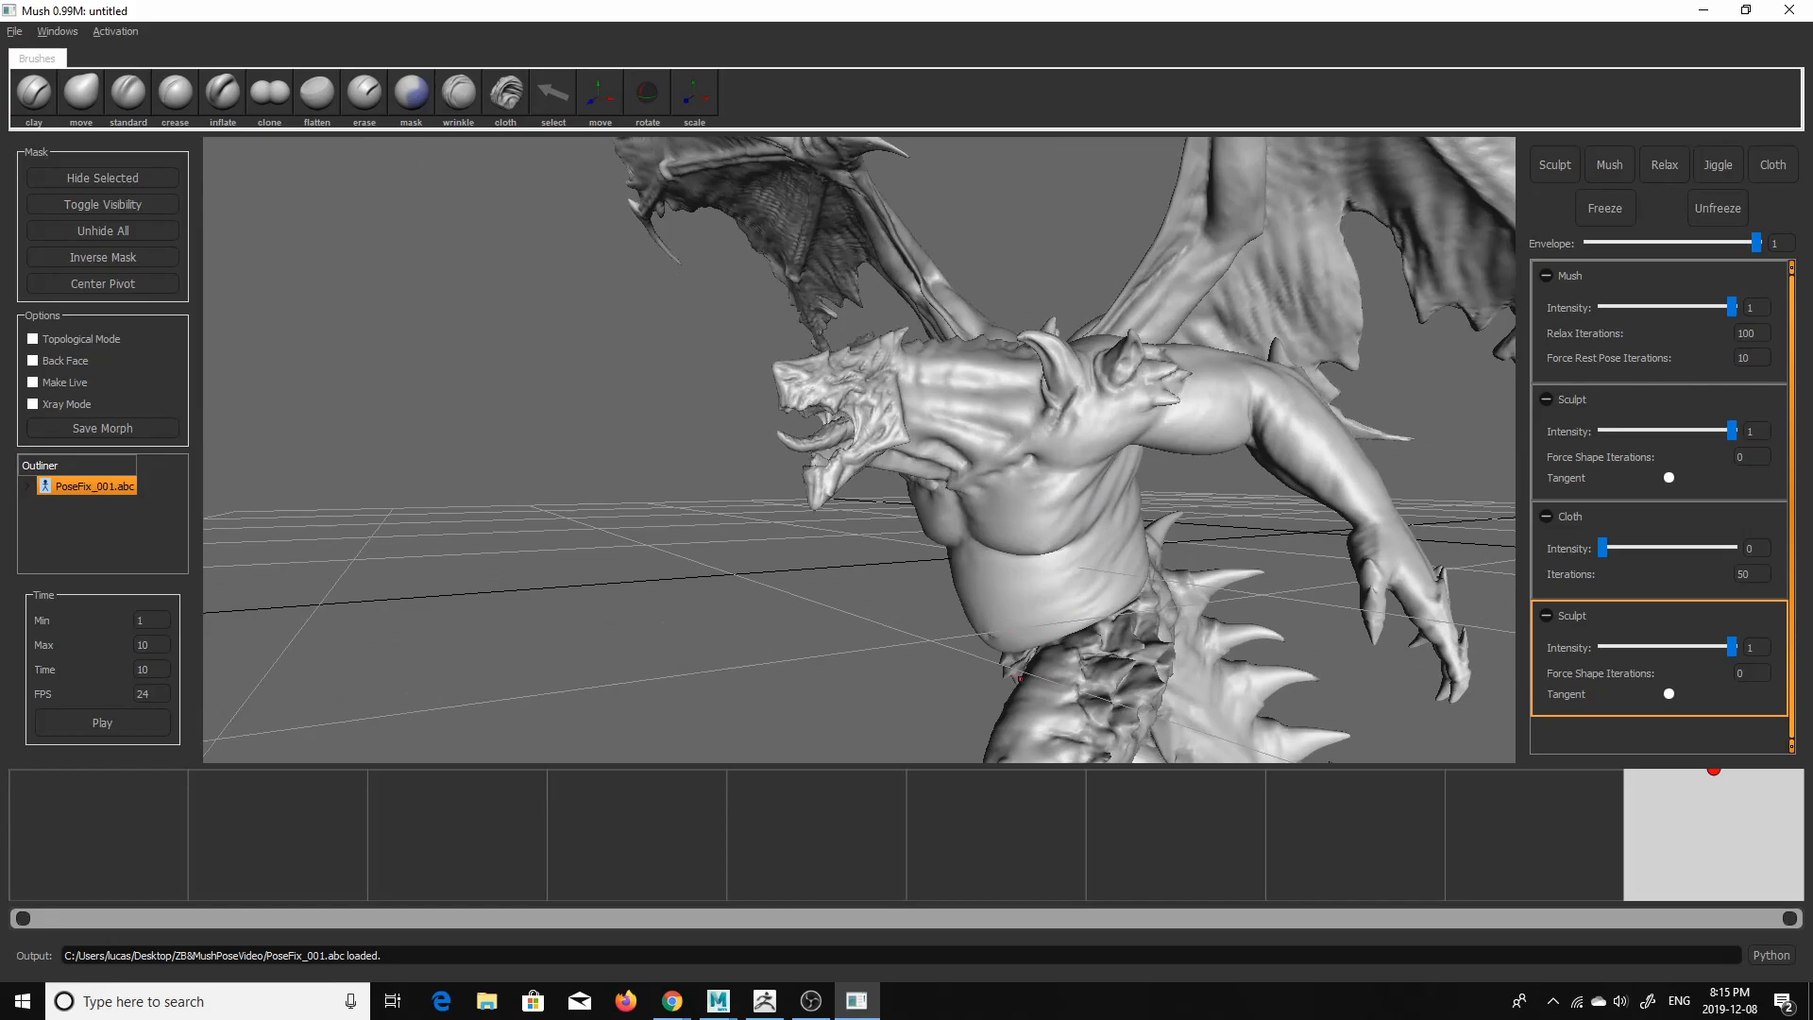
pyautogui.keyDown('alt'); pyautogui.moveTo(1124, 629); pyautogui.dragTo(1015, 634, button='right'); pyautogui.keyUp('alt')
pyautogui.keyDown('alt'); pyautogui.moveTo(1015, 634); pyautogui.dragTo(1067, 627); pyautogui.keyUp('alt')
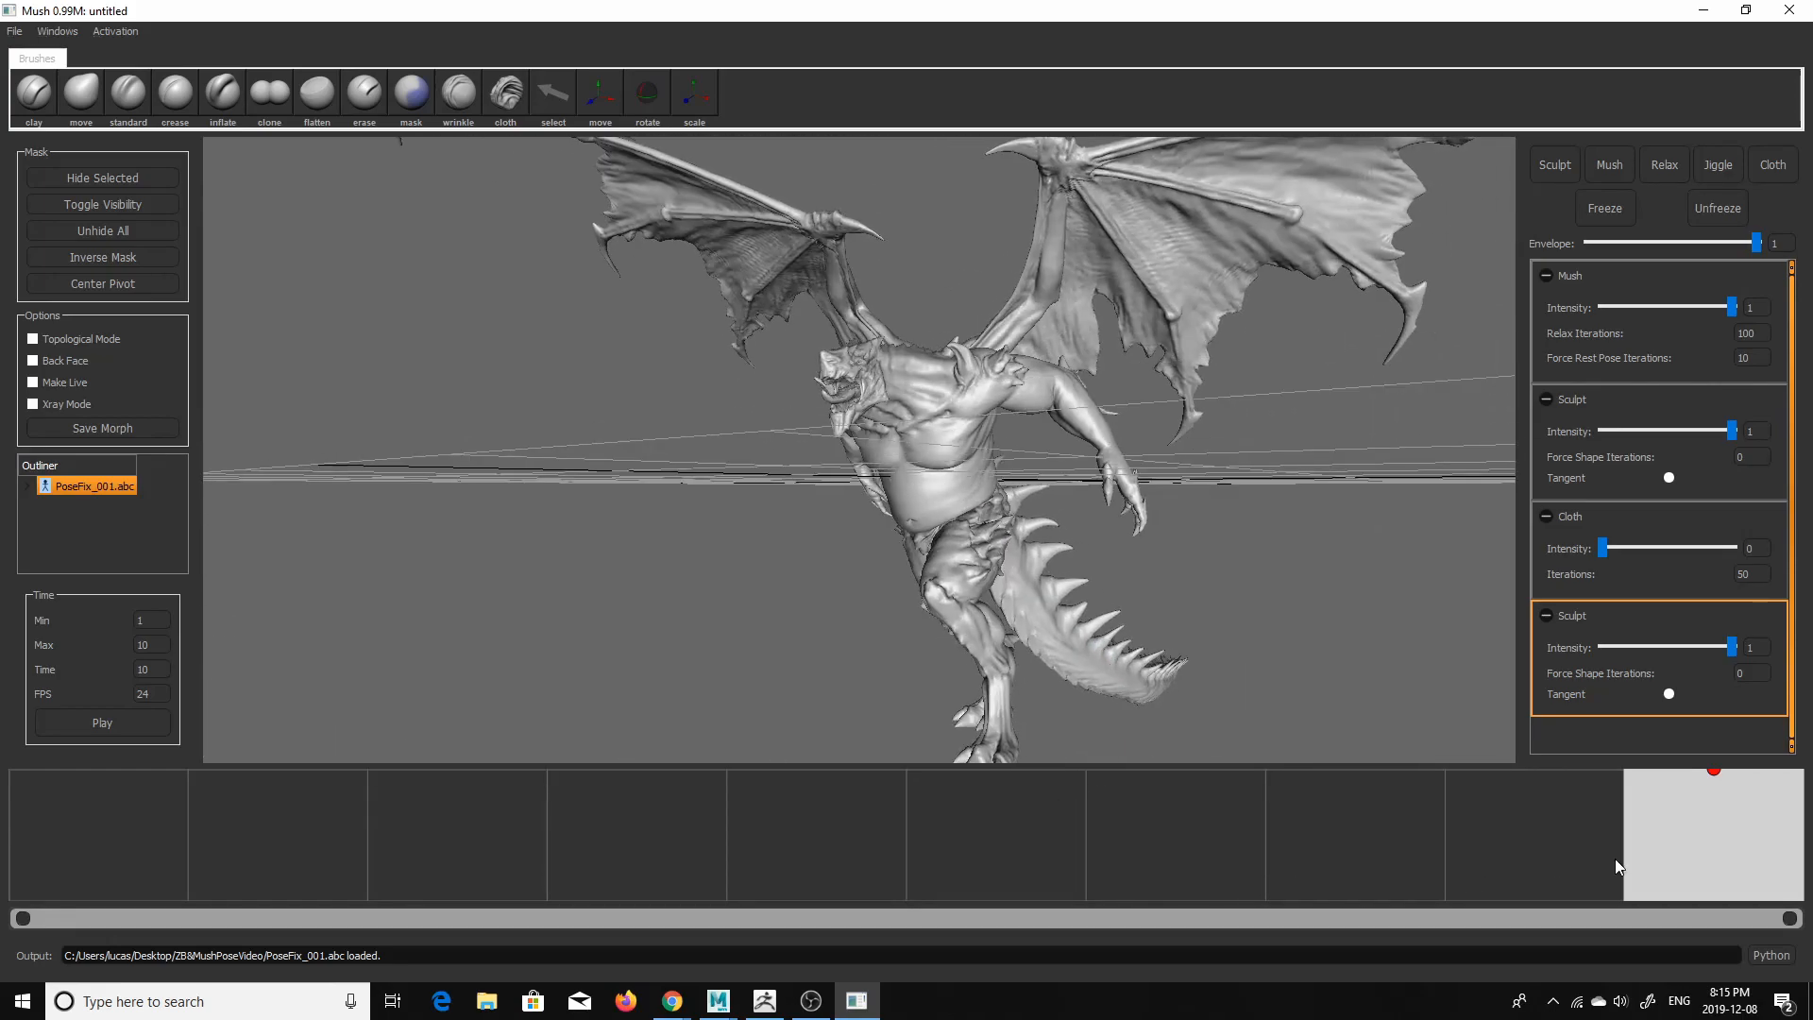
pyautogui.moveTo(1694, 833); pyautogui.dragTo(1810, 776)
# - Export the corrected creature as Alembic to PoseFix_002.abc in the desktop folder ZB&MushPoseVideo, replacing the existing file
pyautogui.click(14, 32)
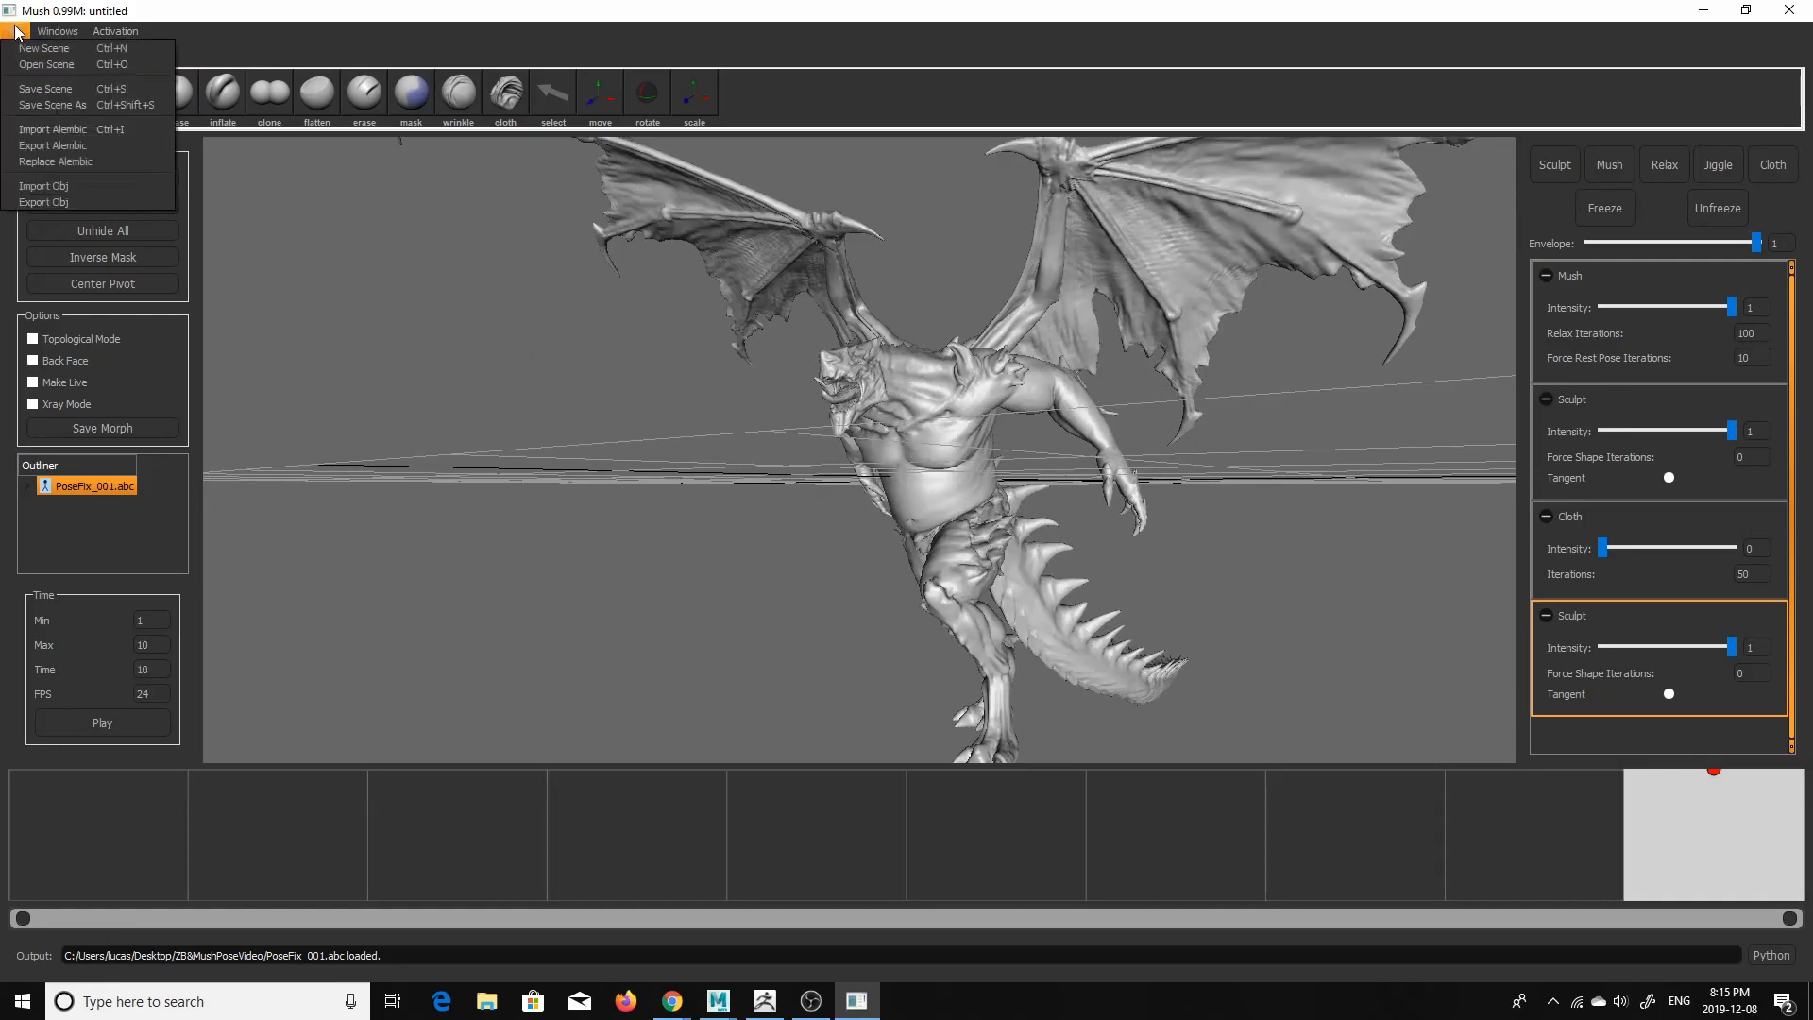
pyautogui.click(100, 151)
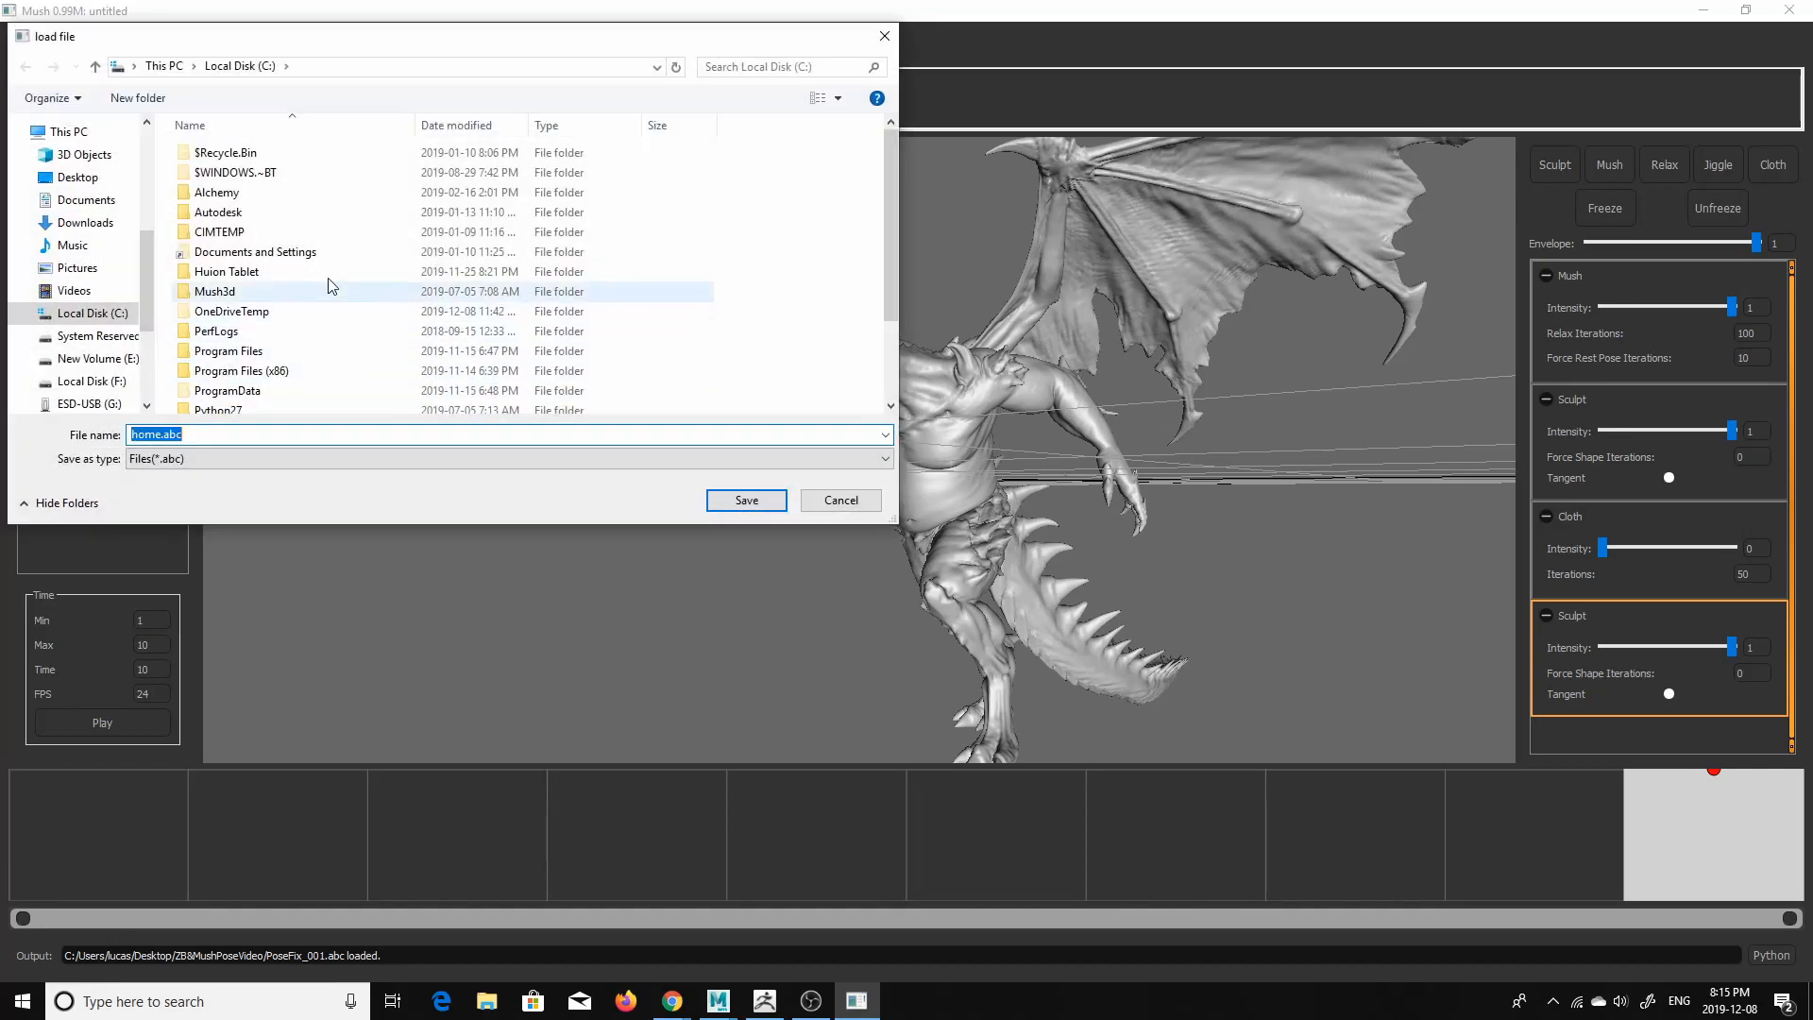
pyautogui.click(60, 179)
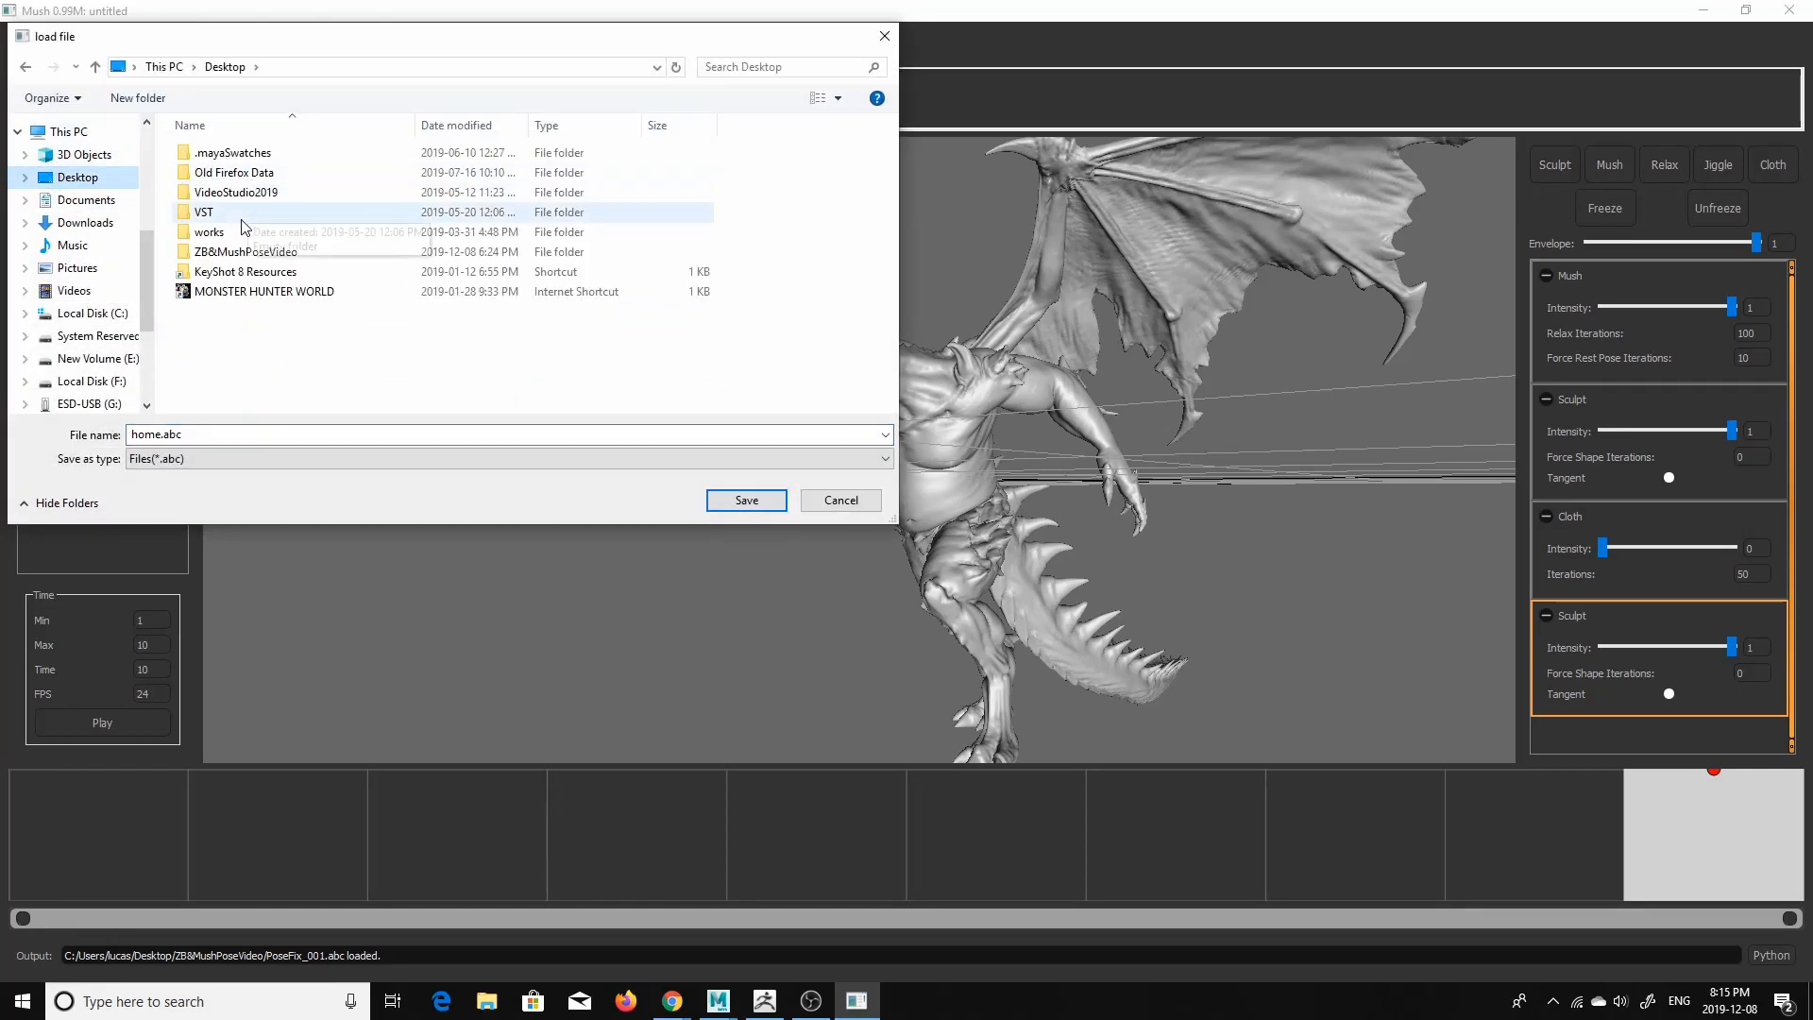
pyautogui.click(392, 201)
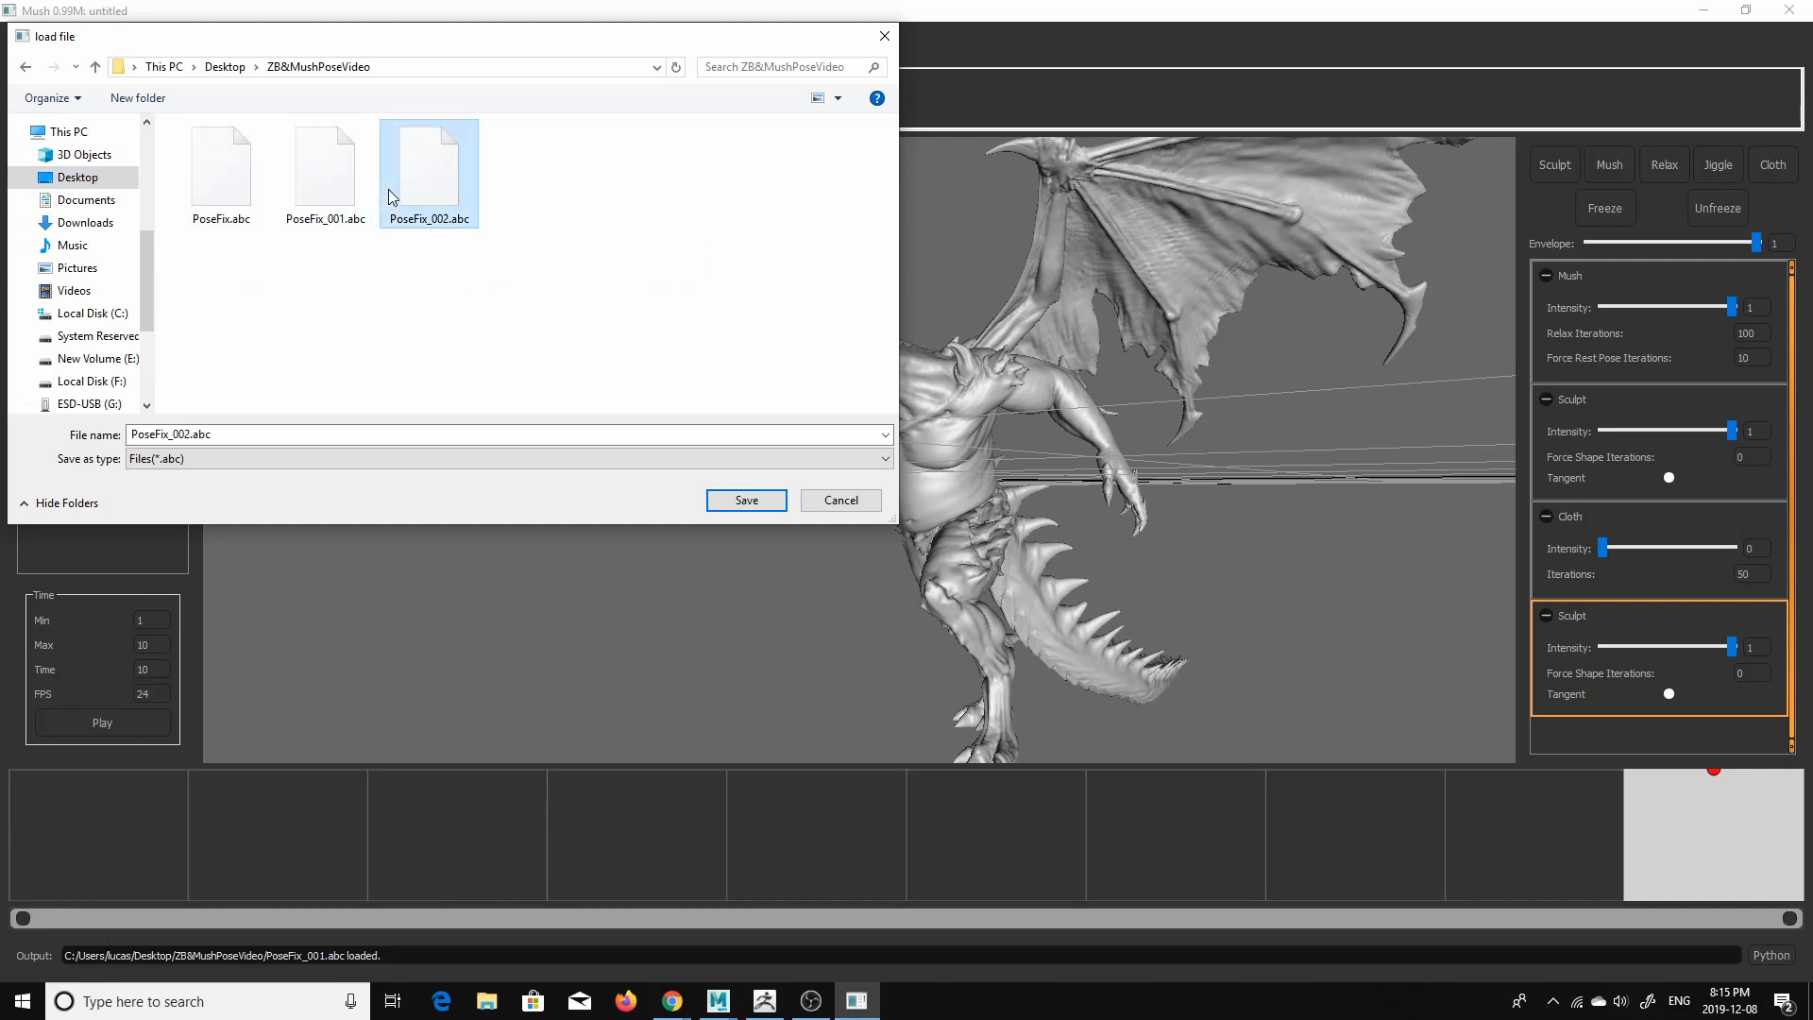
pyautogui.click(740, 502)
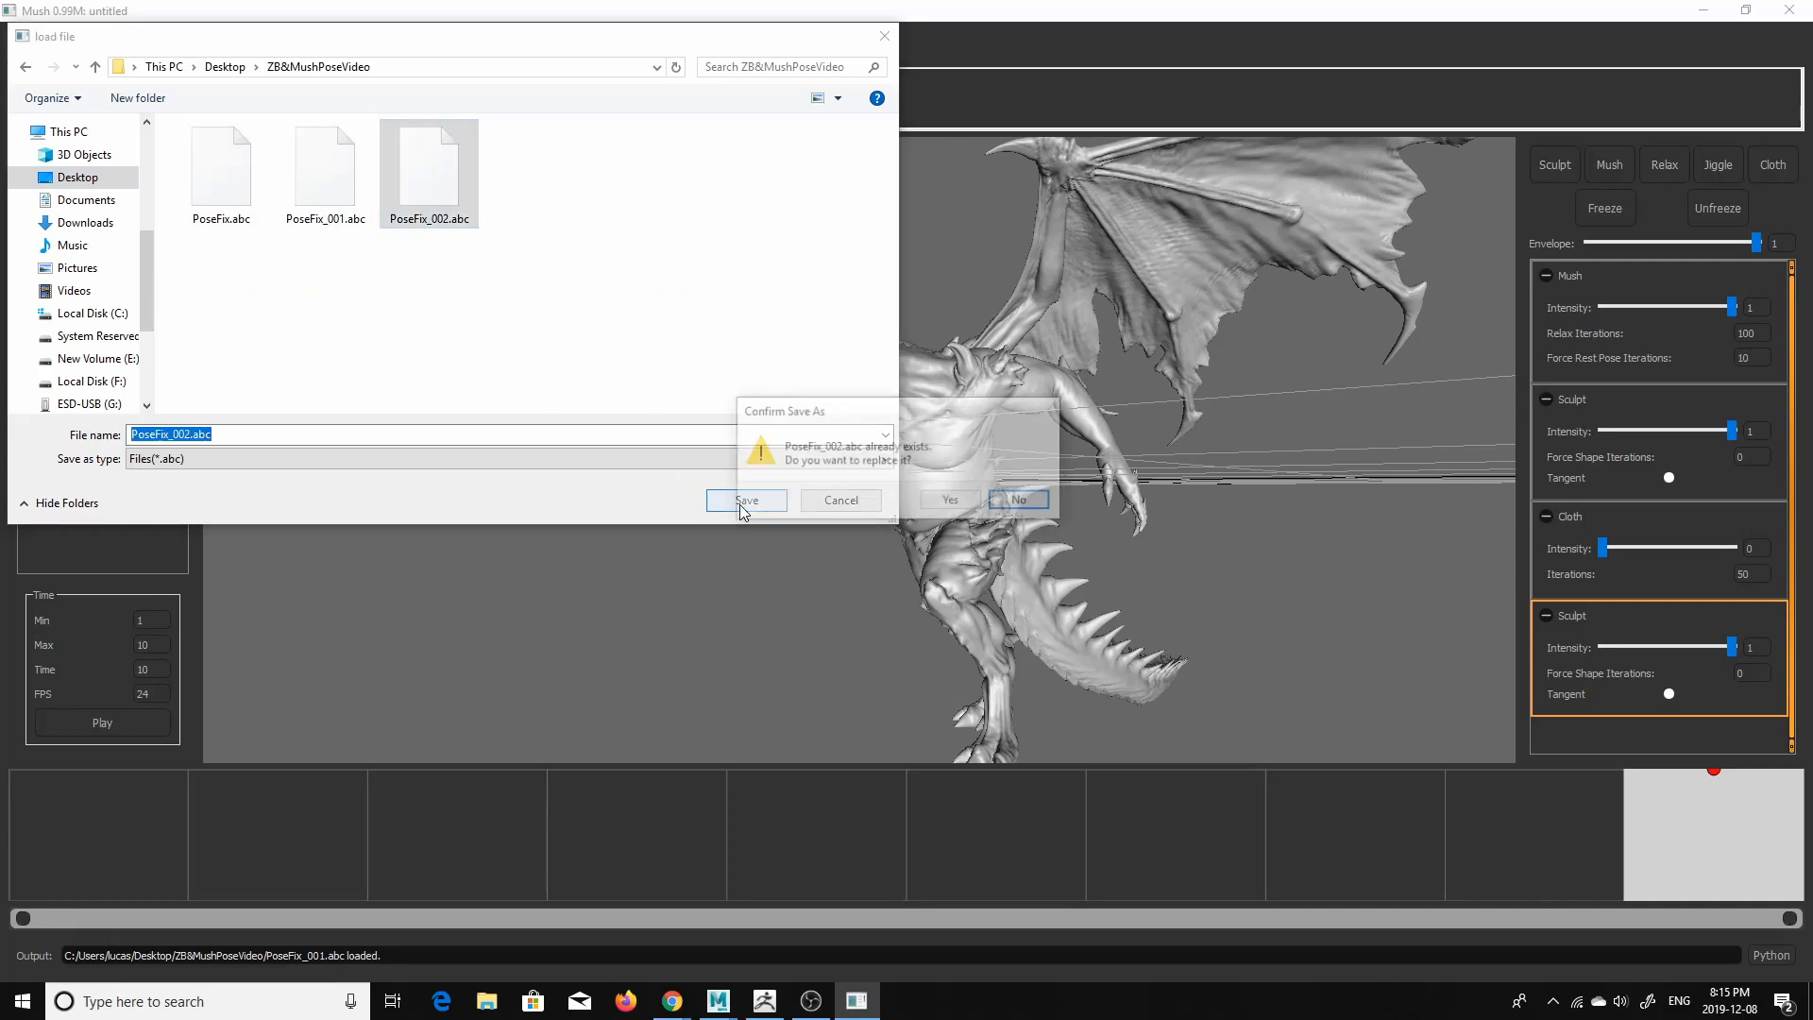
pyautogui.click(952, 501)
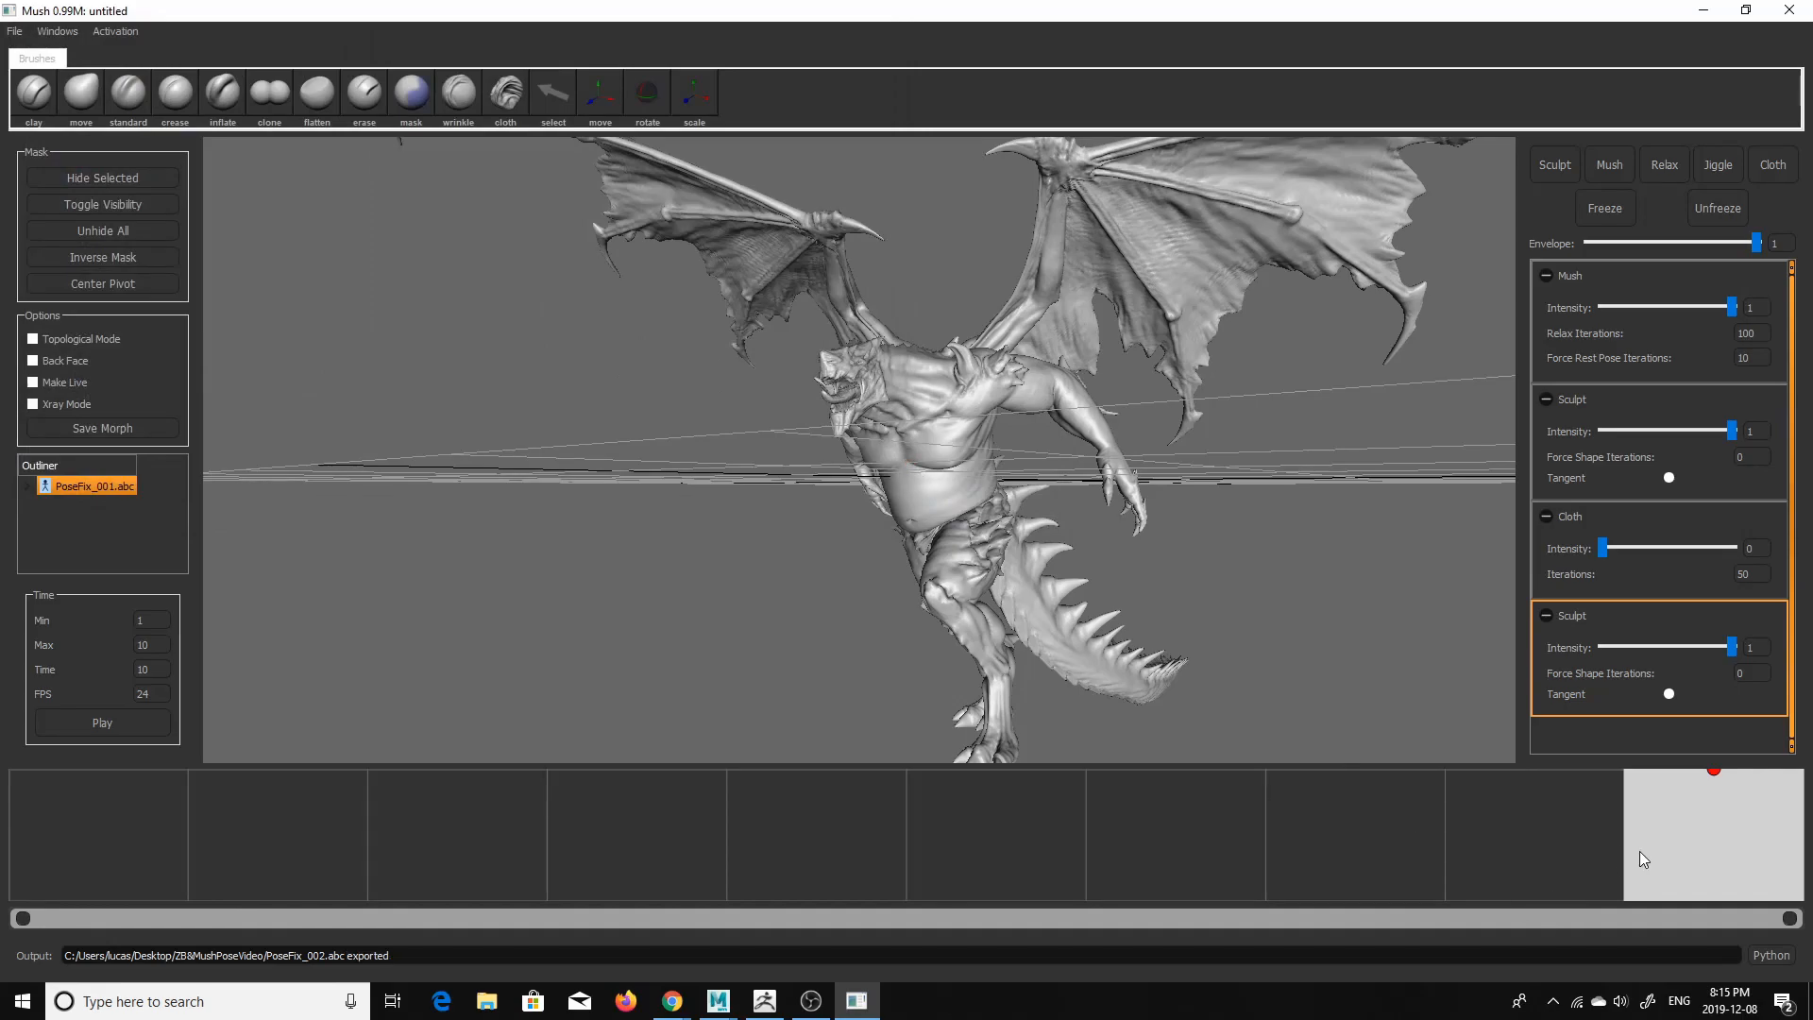
pyautogui.click(14, 31)
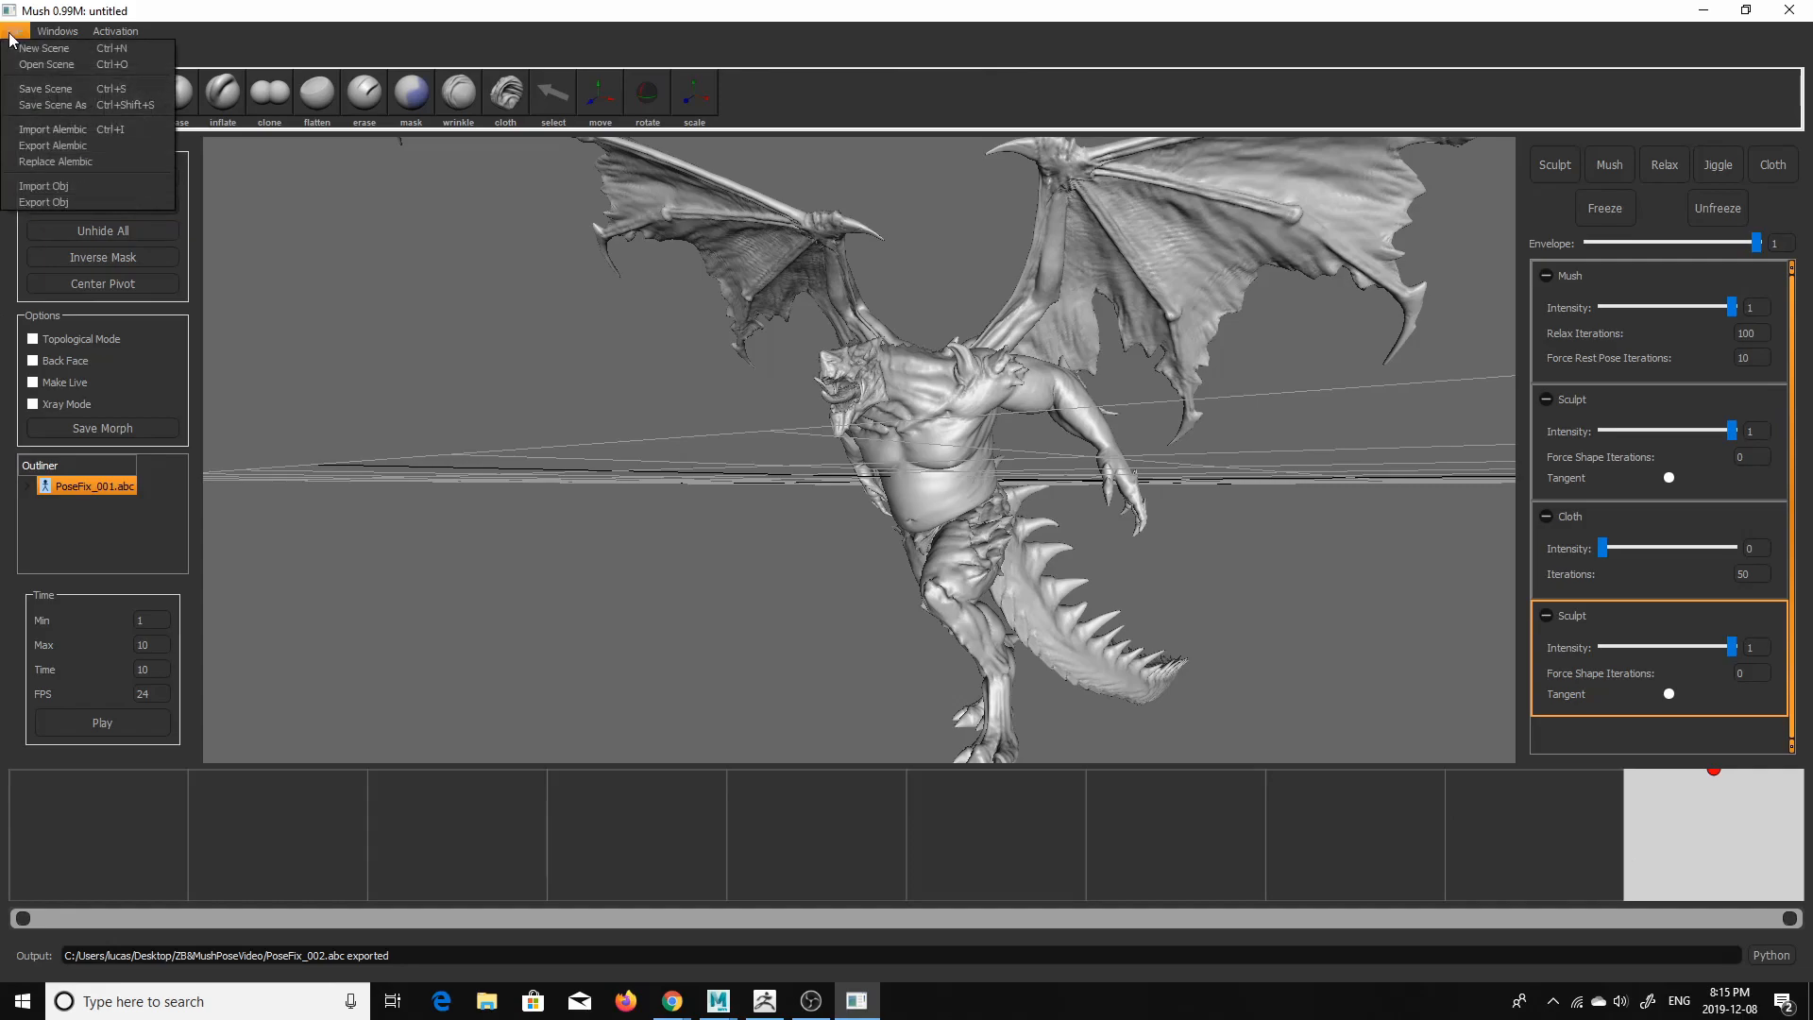
pyautogui.click(518, 457)
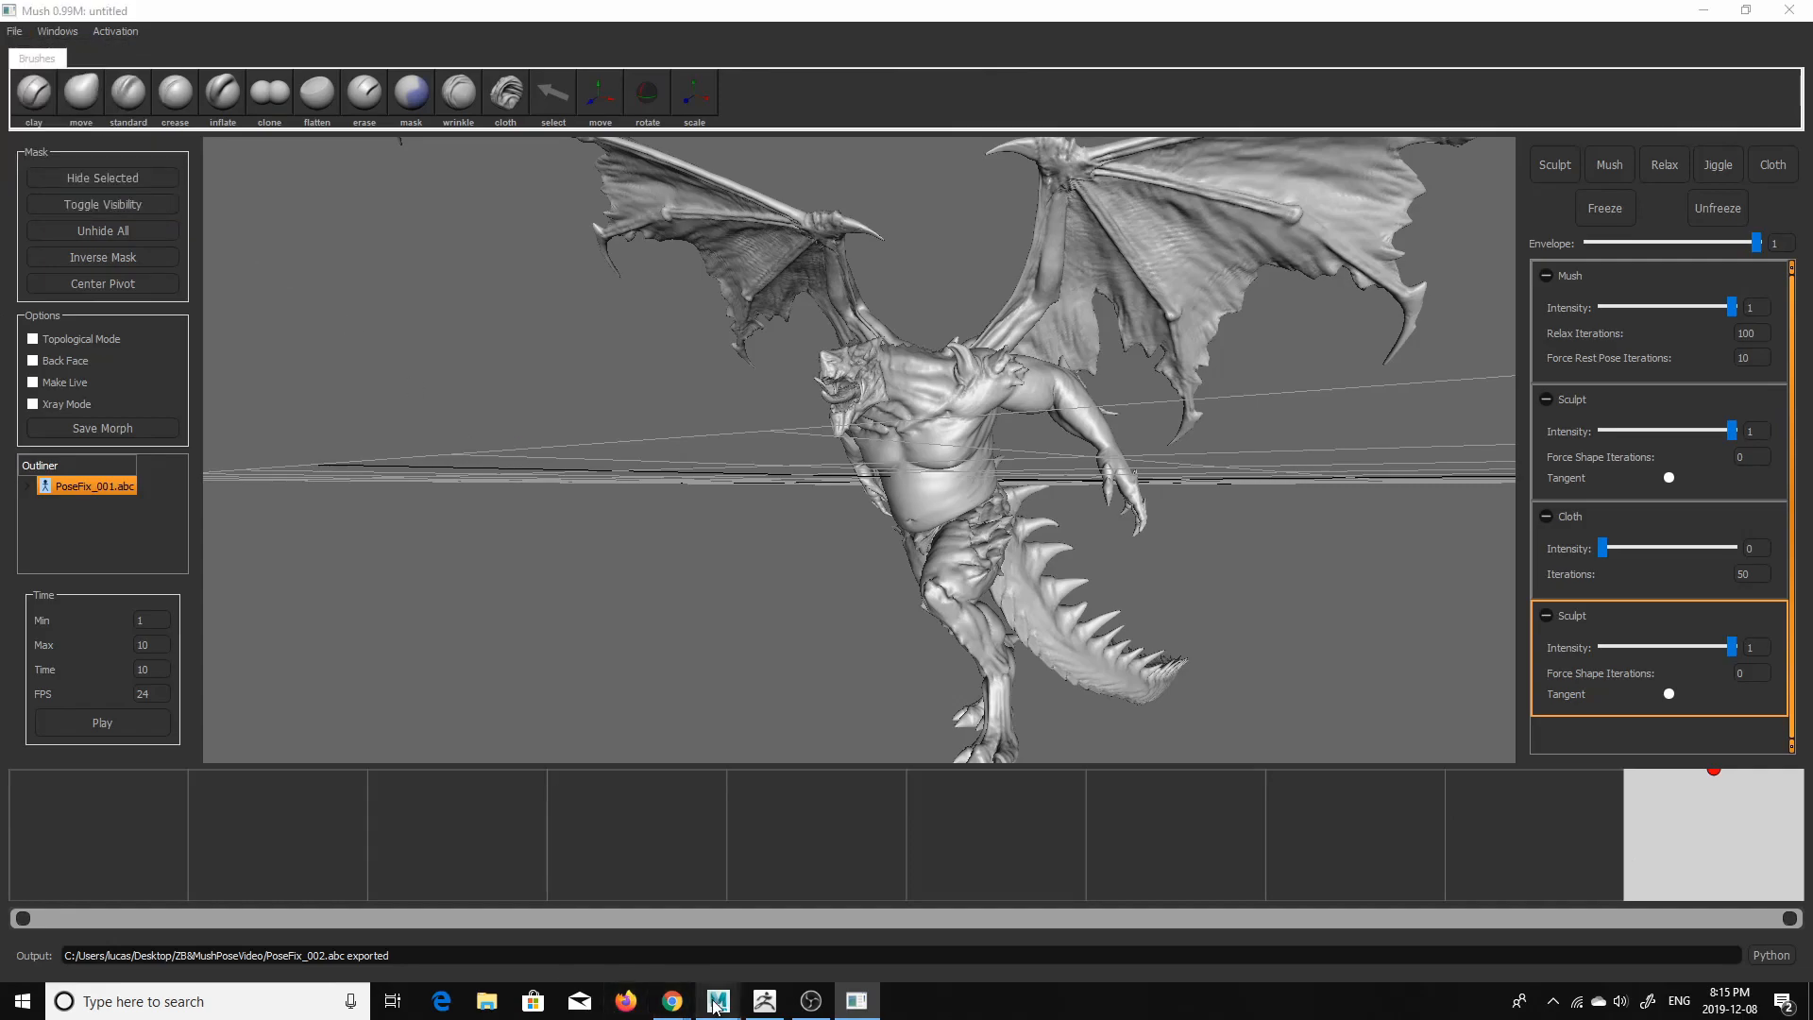
# - Switch to Maya, turn off the isolated view, and hide the Tpose and ActionPose meshes
pyautogui.moveTo(717, 1000)
pyautogui.click(880, 905)
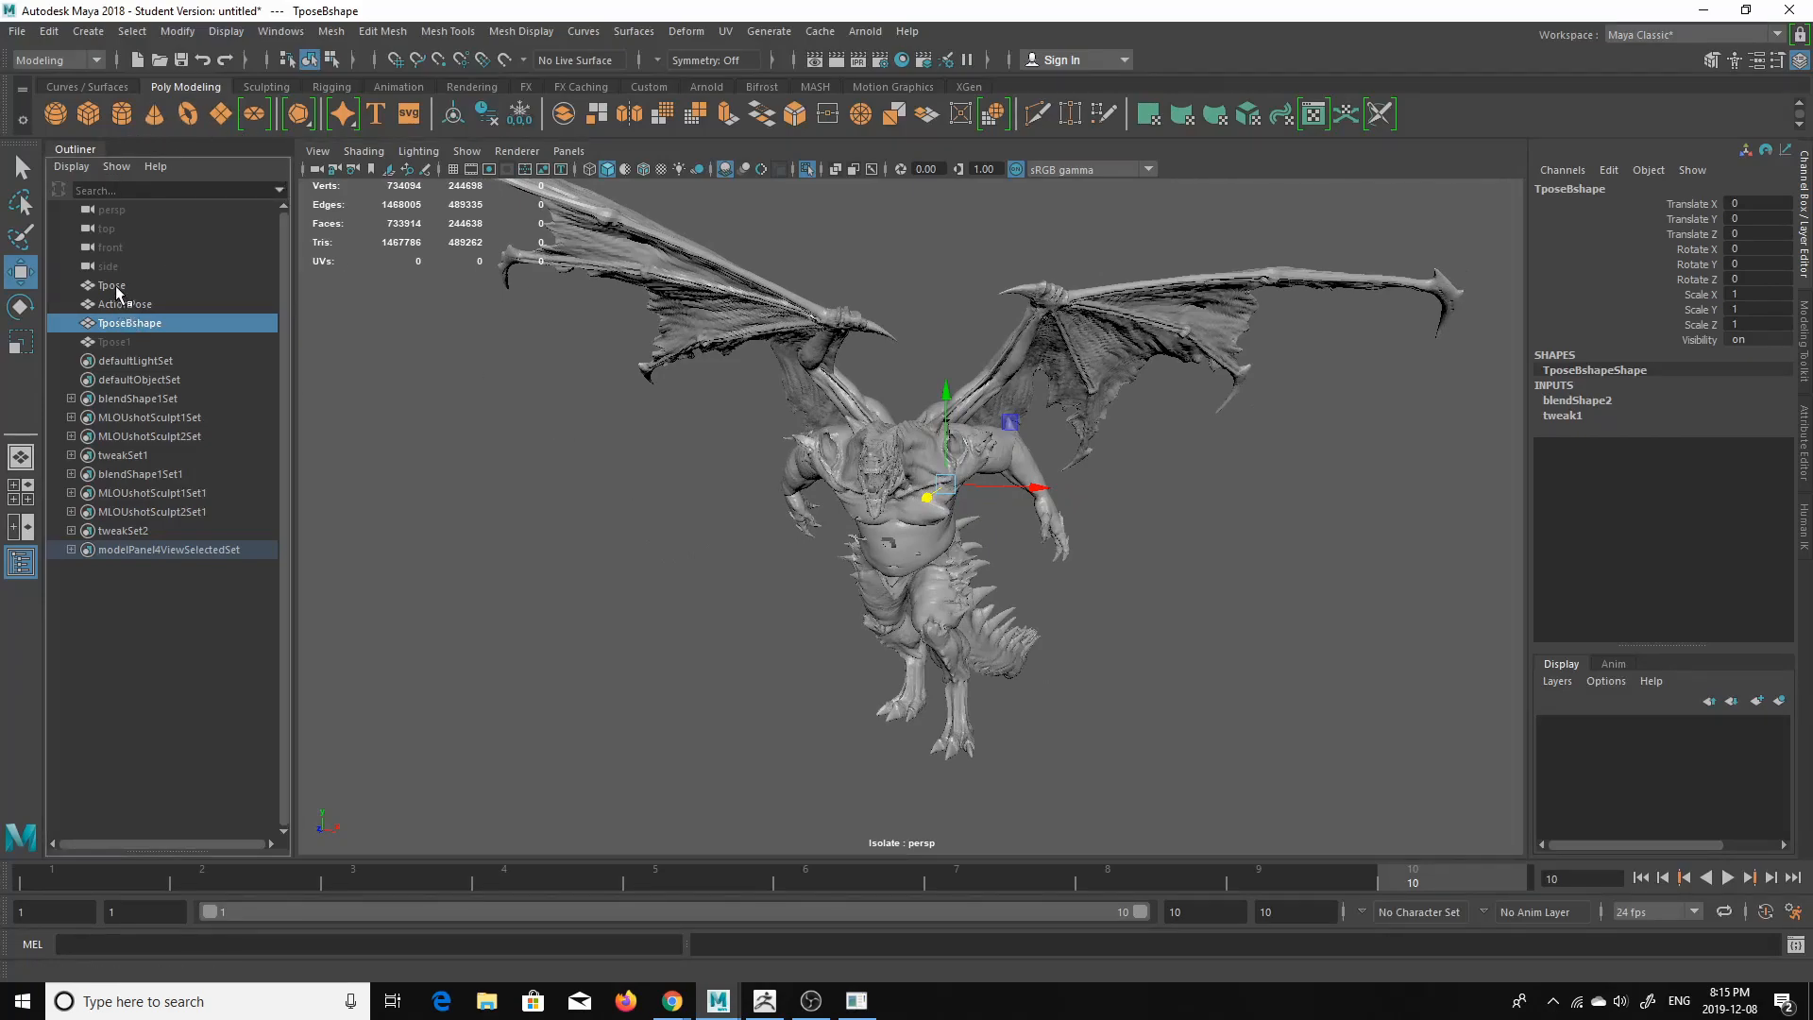
pyautogui.click(807, 169)
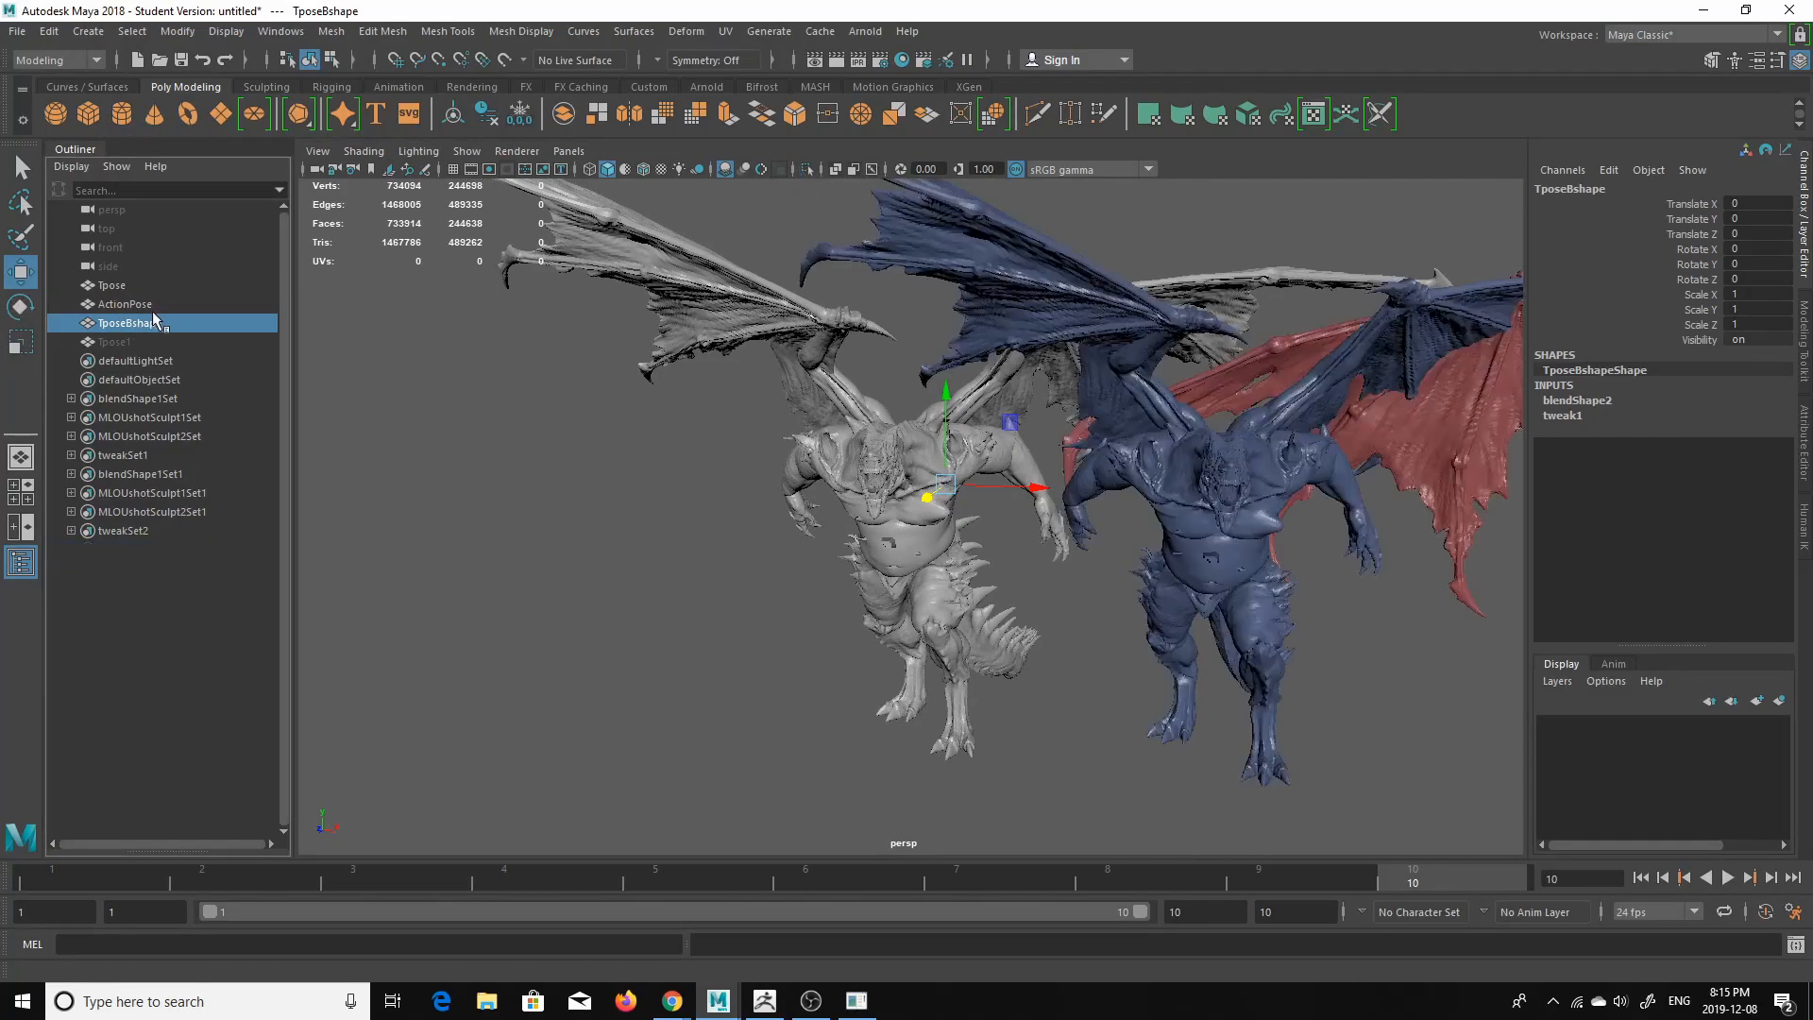
pyautogui.click(125, 304)
pyautogui.keyDown('ctrl'); pyautogui.click(113, 287); pyautogui.keyUp('ctrl')
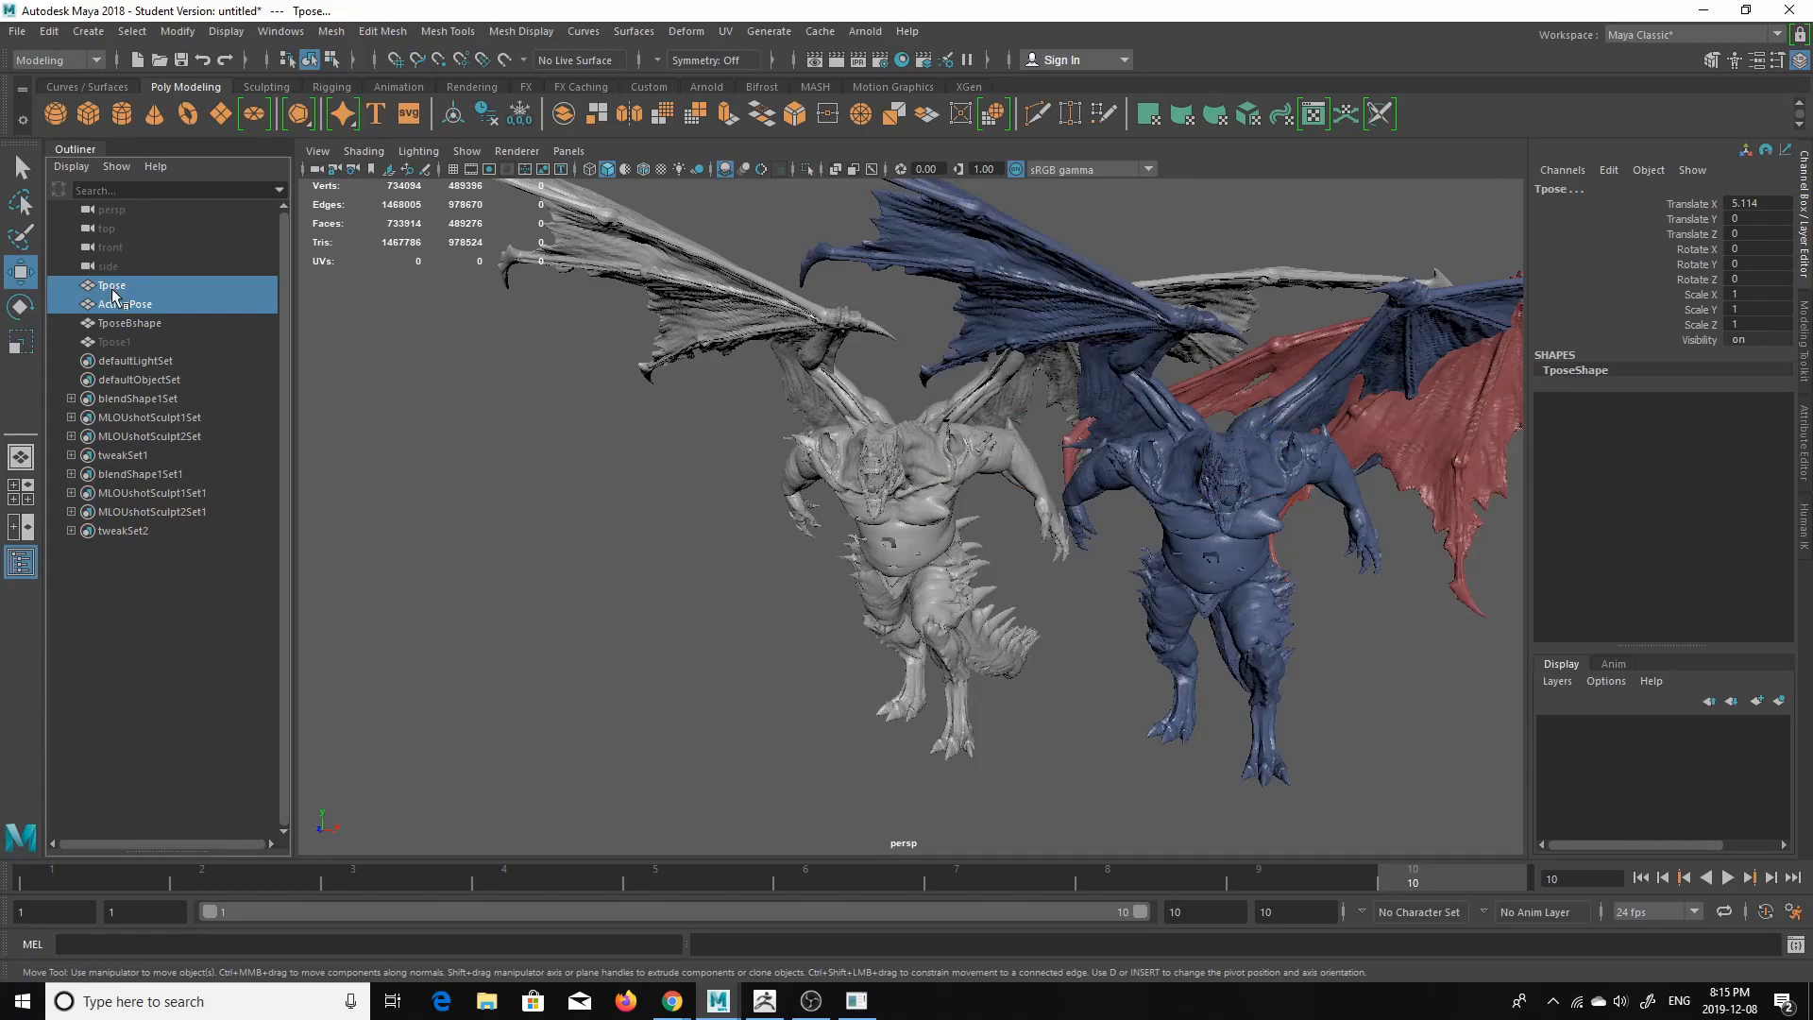
pyautogui.hotkey('ctrl', 'h')
# - Import the Alembic cache PoseFix_002.abc into the scene root
pyautogui.click(819, 31)
pyautogui.moveTo(892, 64)
pyautogui.click(1067, 119)
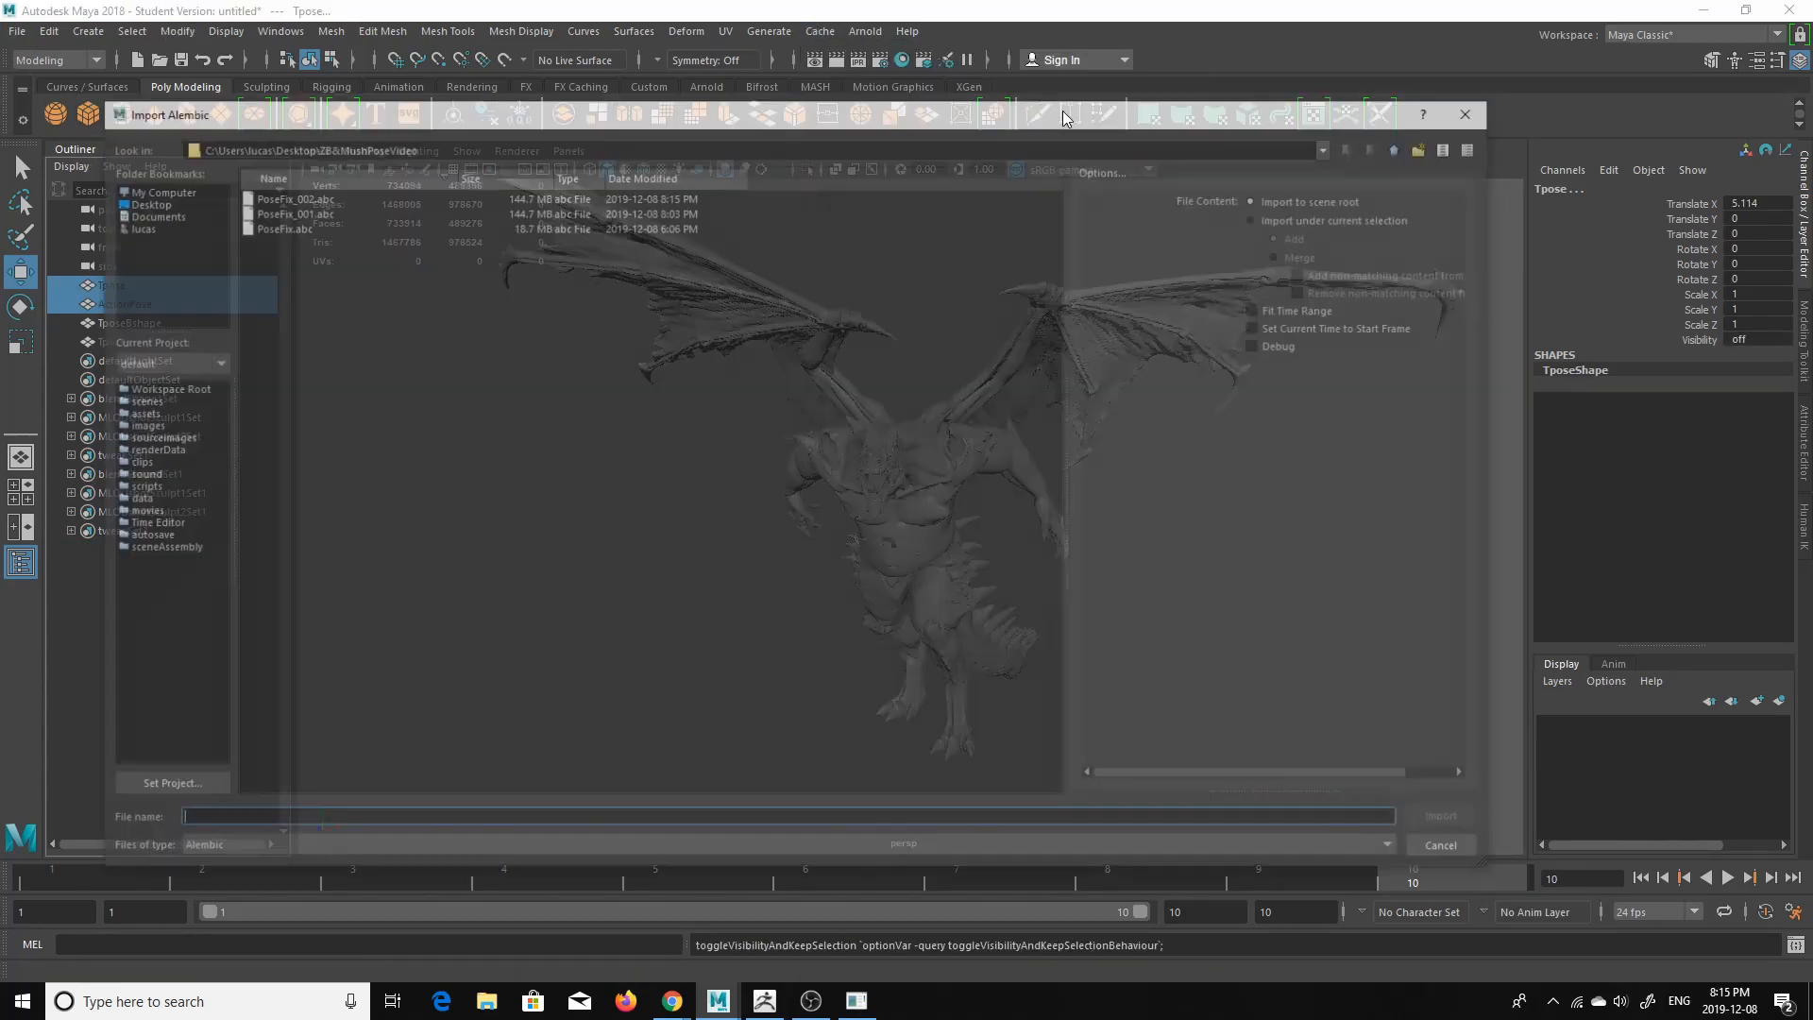
pyautogui.click(288, 195)
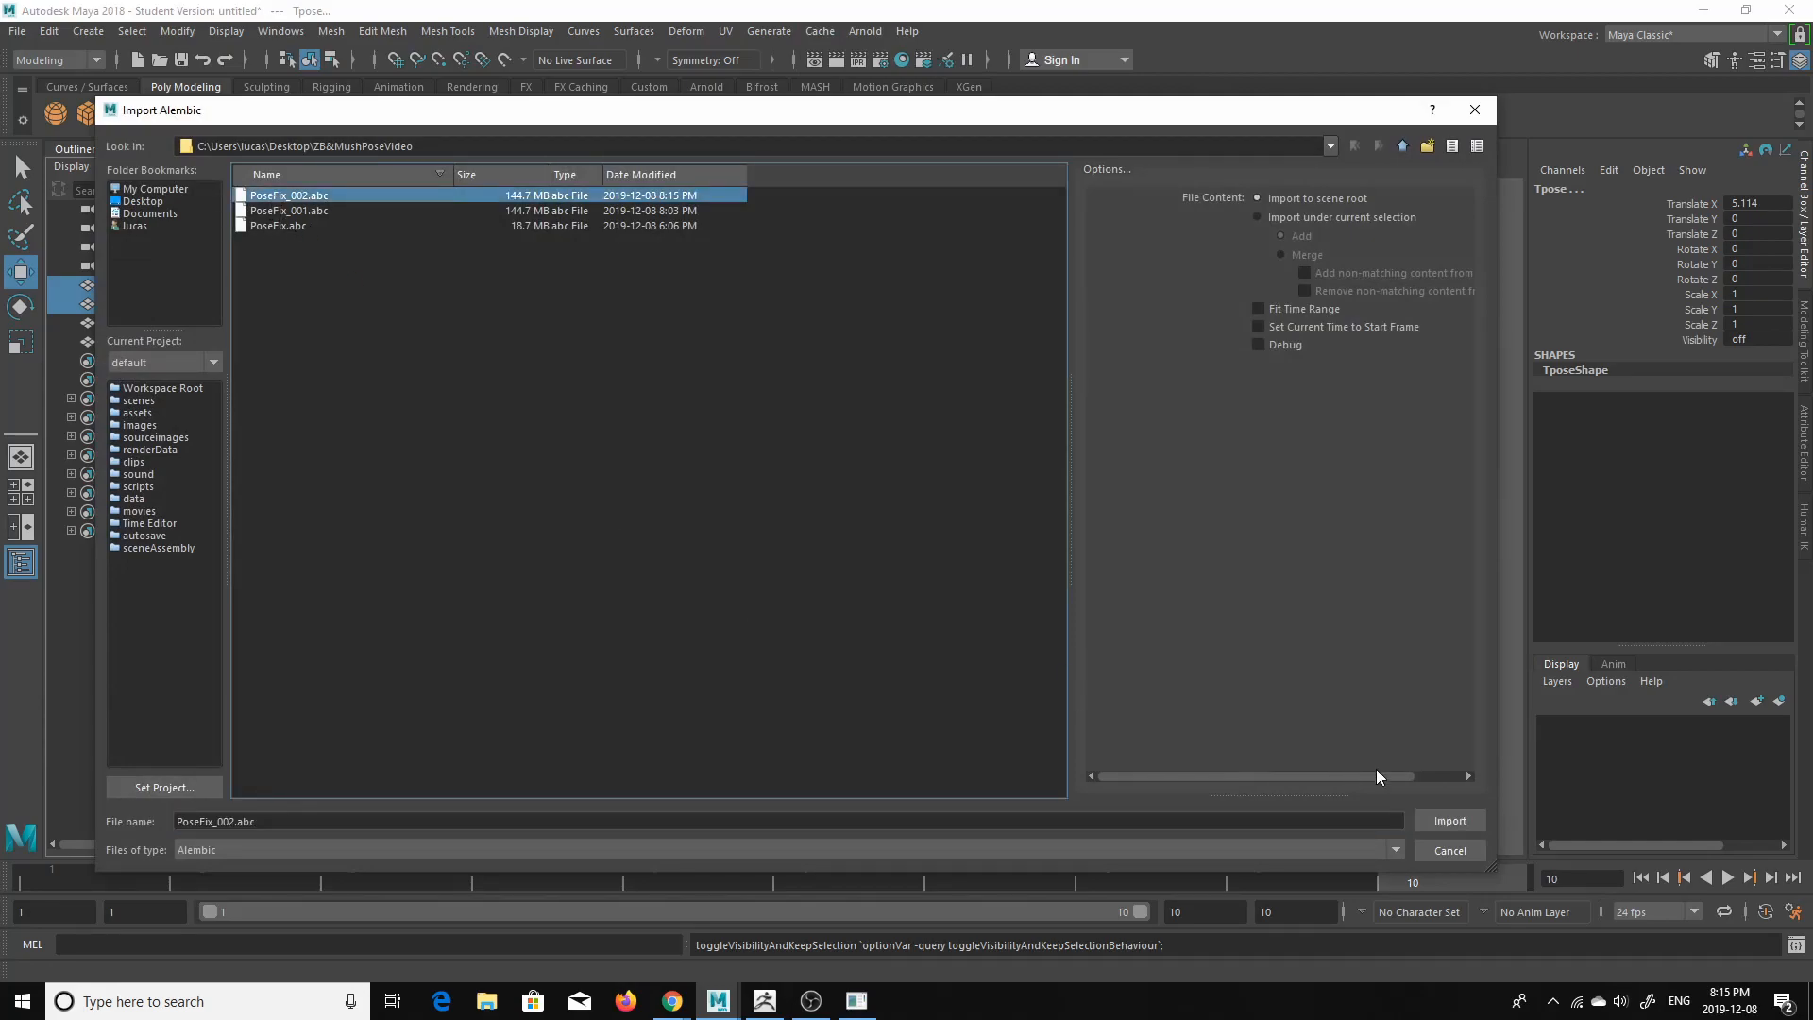
pyautogui.click(1446, 821)
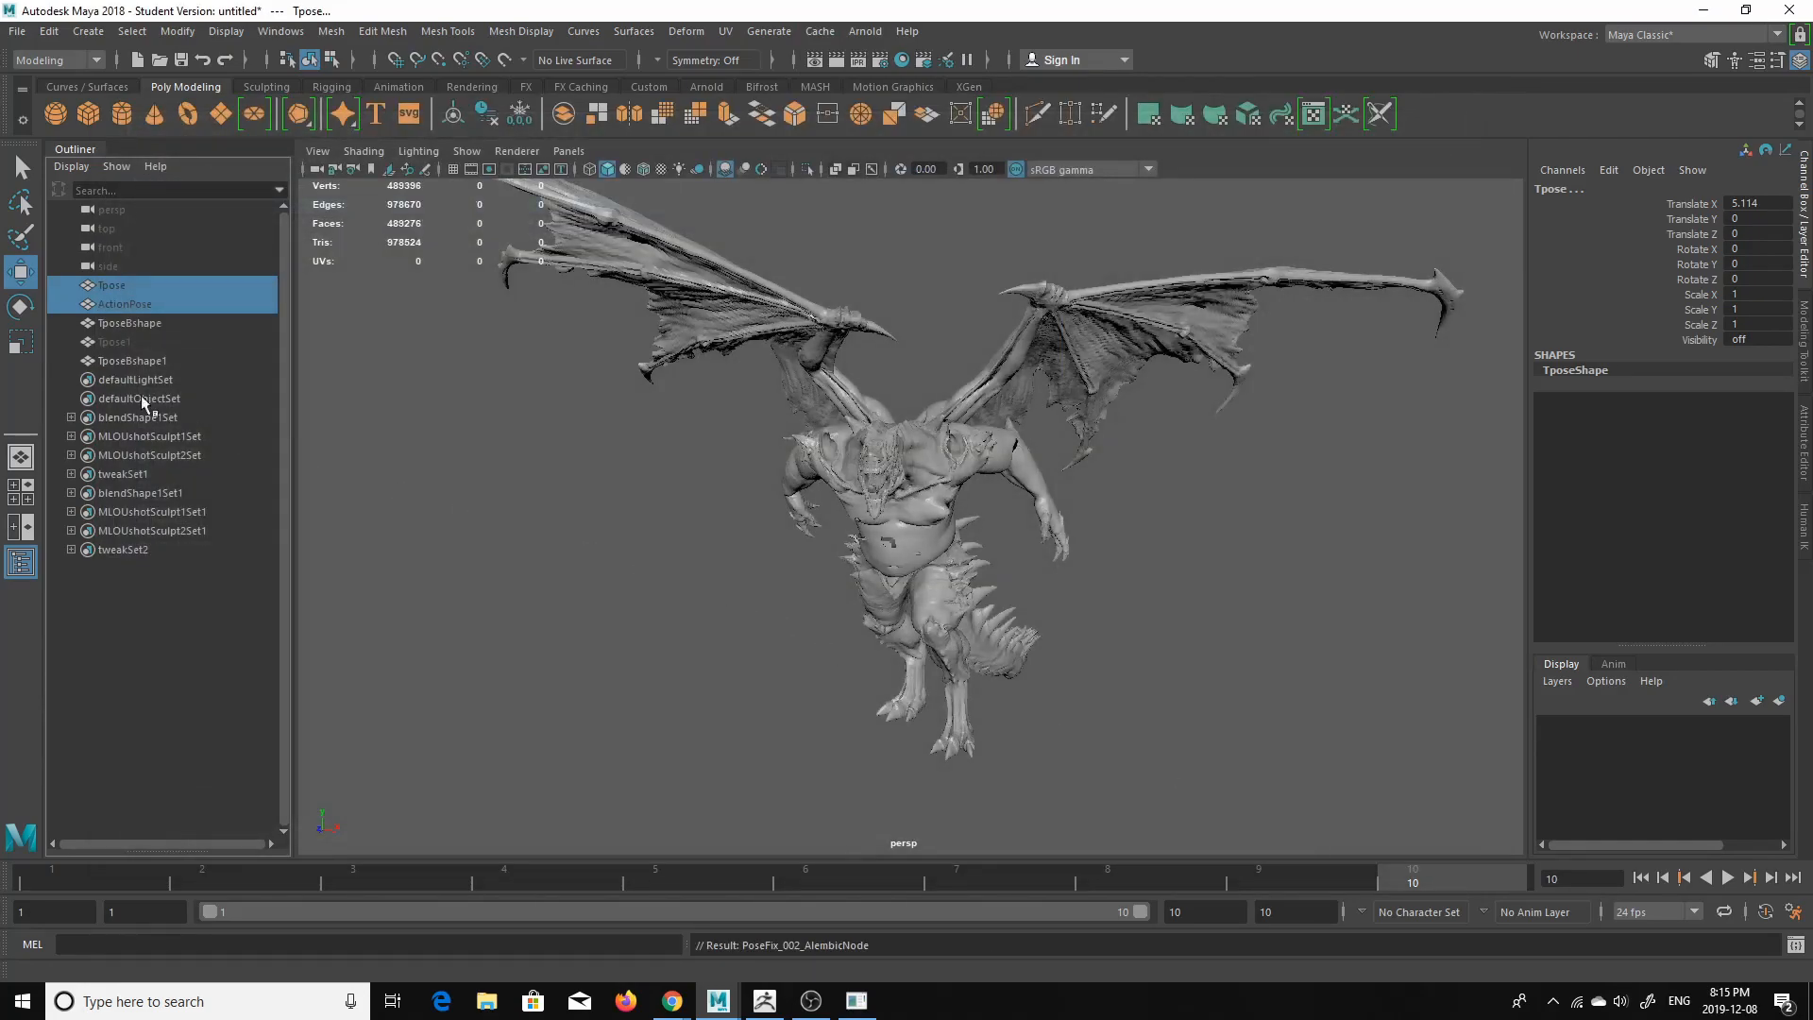
# - Hide the original TposeBshape mesh and select the imported TposeBshape1 mesh
pyautogui.click(121, 321)
pyautogui.press('h')
pyautogui.click(138, 361)
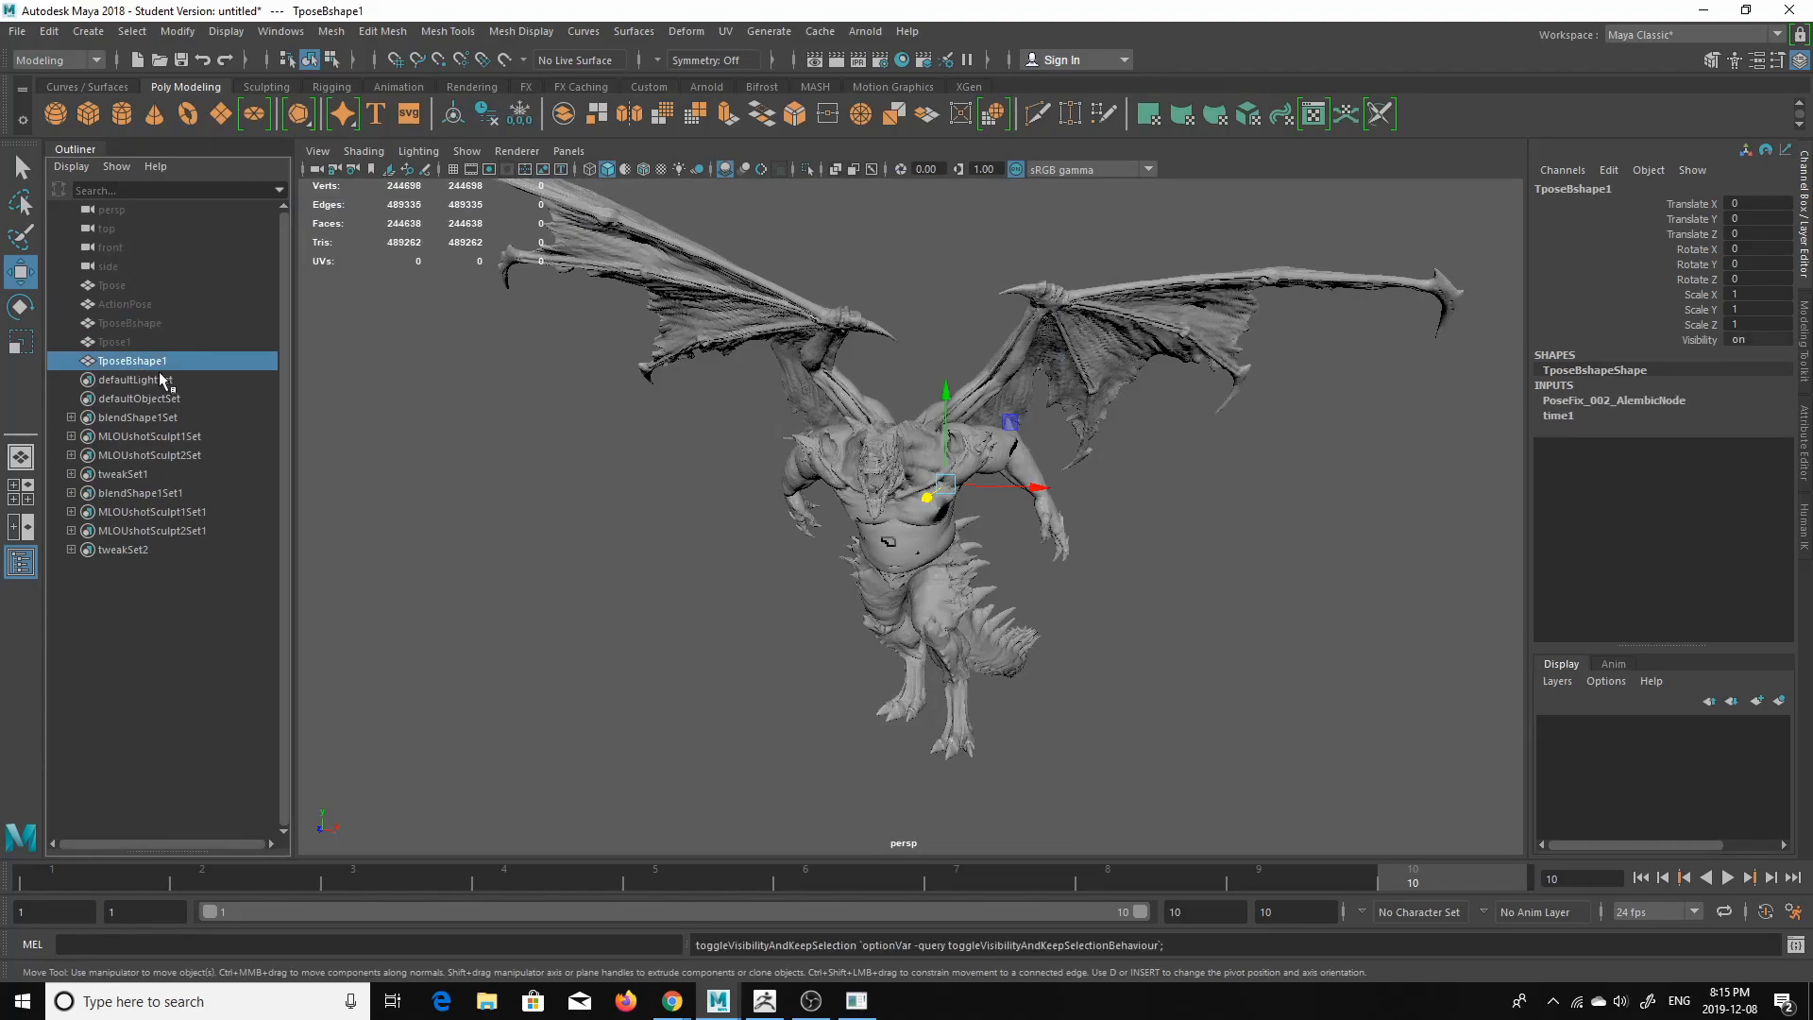
# - Play and scrub the imported creature's animation between frames 1 and 10, examining the torso deformation from several angles
pyautogui.moveTo(1233, 884); pyautogui.dragTo(218, 874)
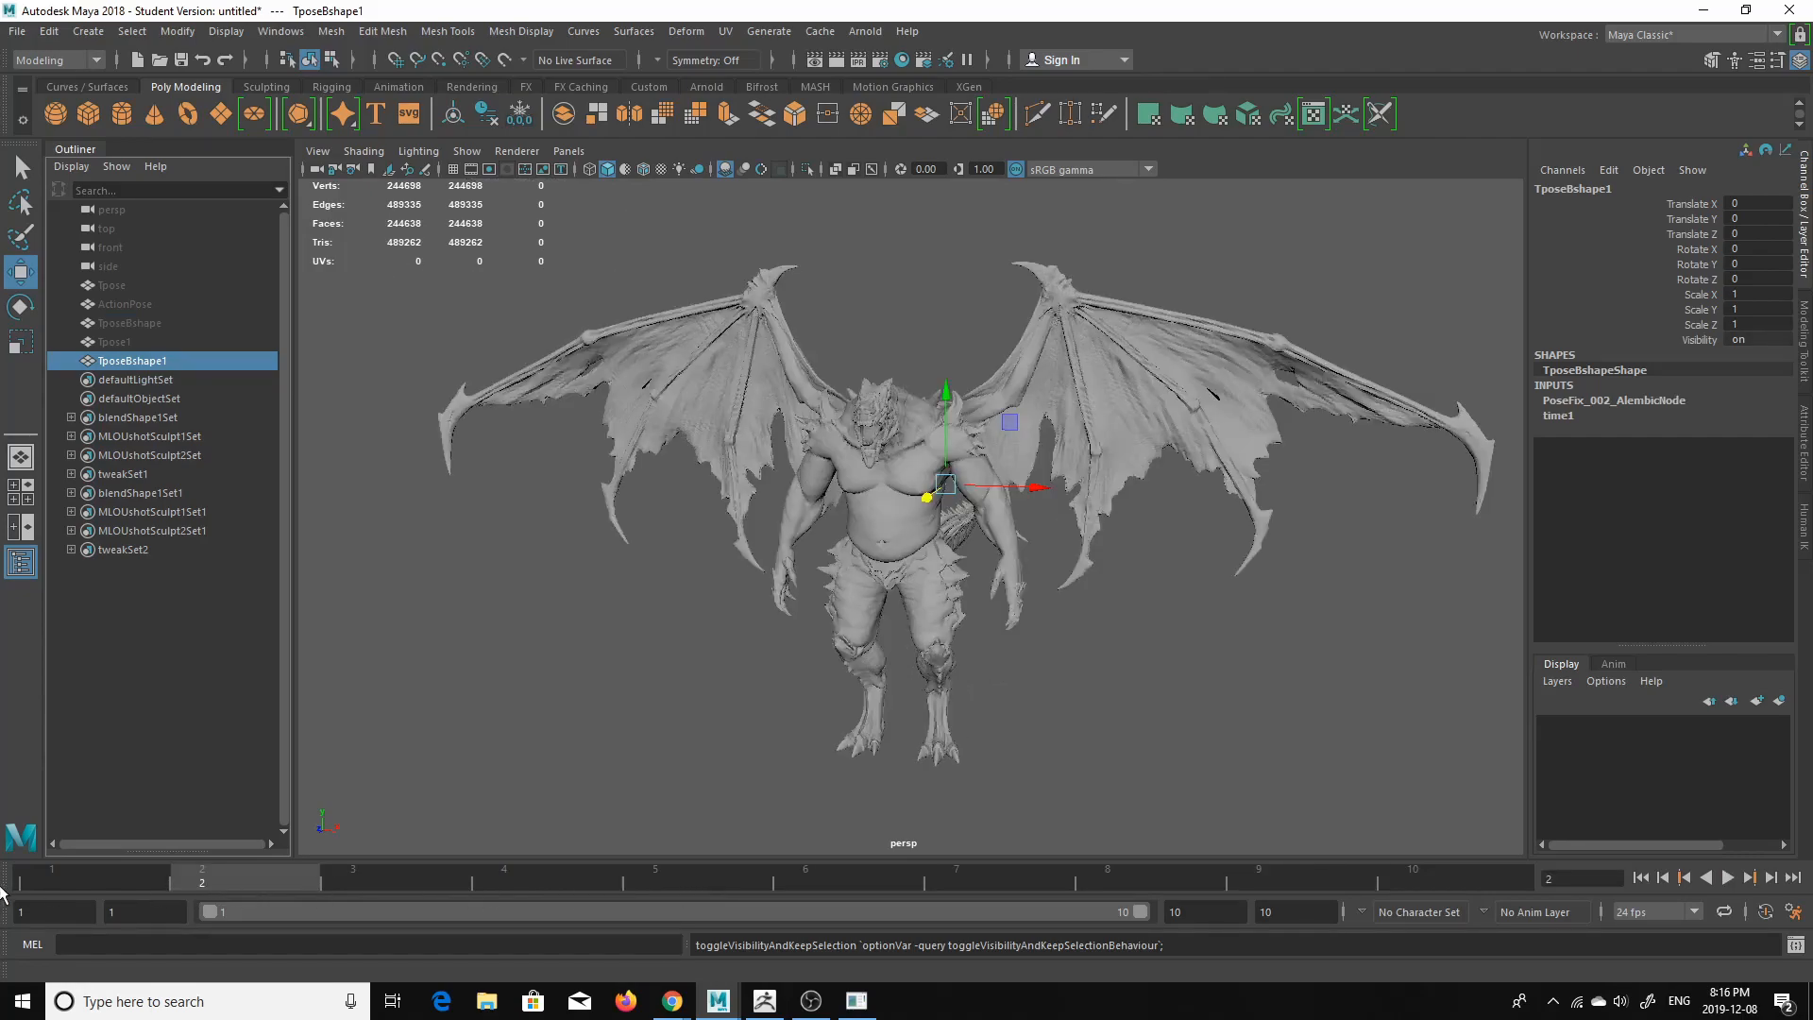
pyautogui.hotkey('alt', 'v')
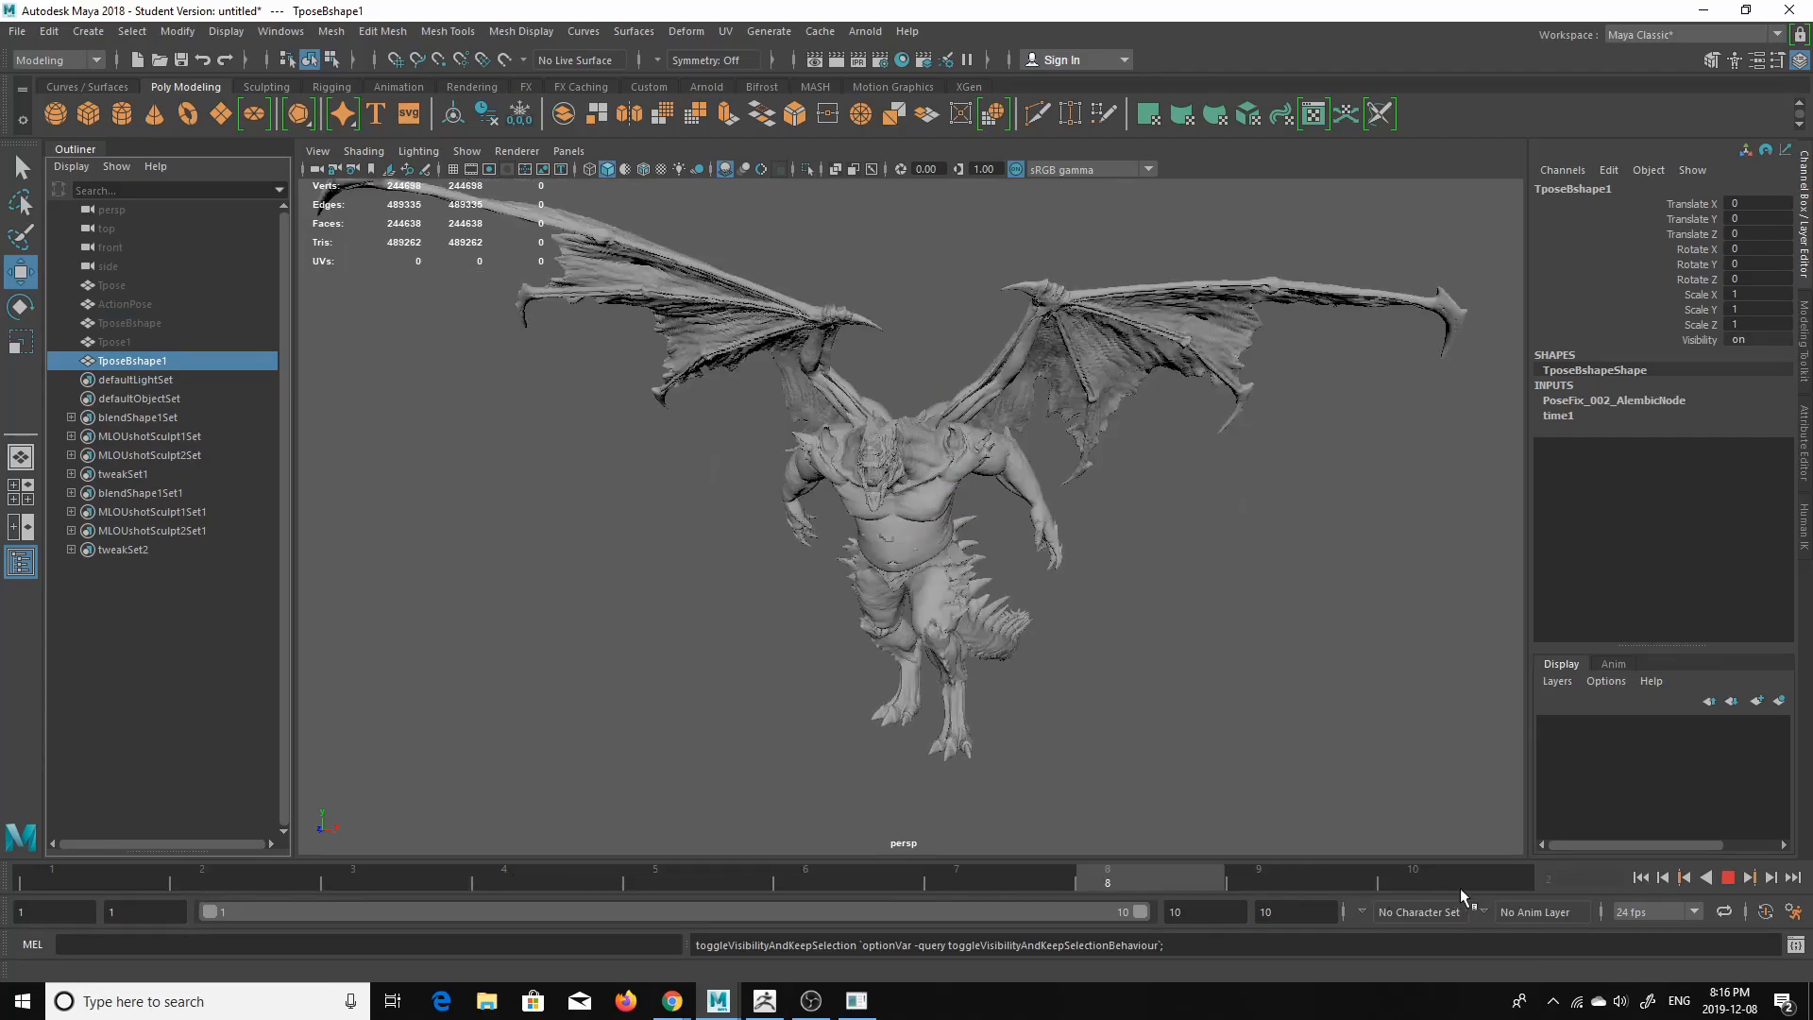
pyautogui.hotkey('alt', 'v')
pyautogui.scroll(8, 1085, 699)
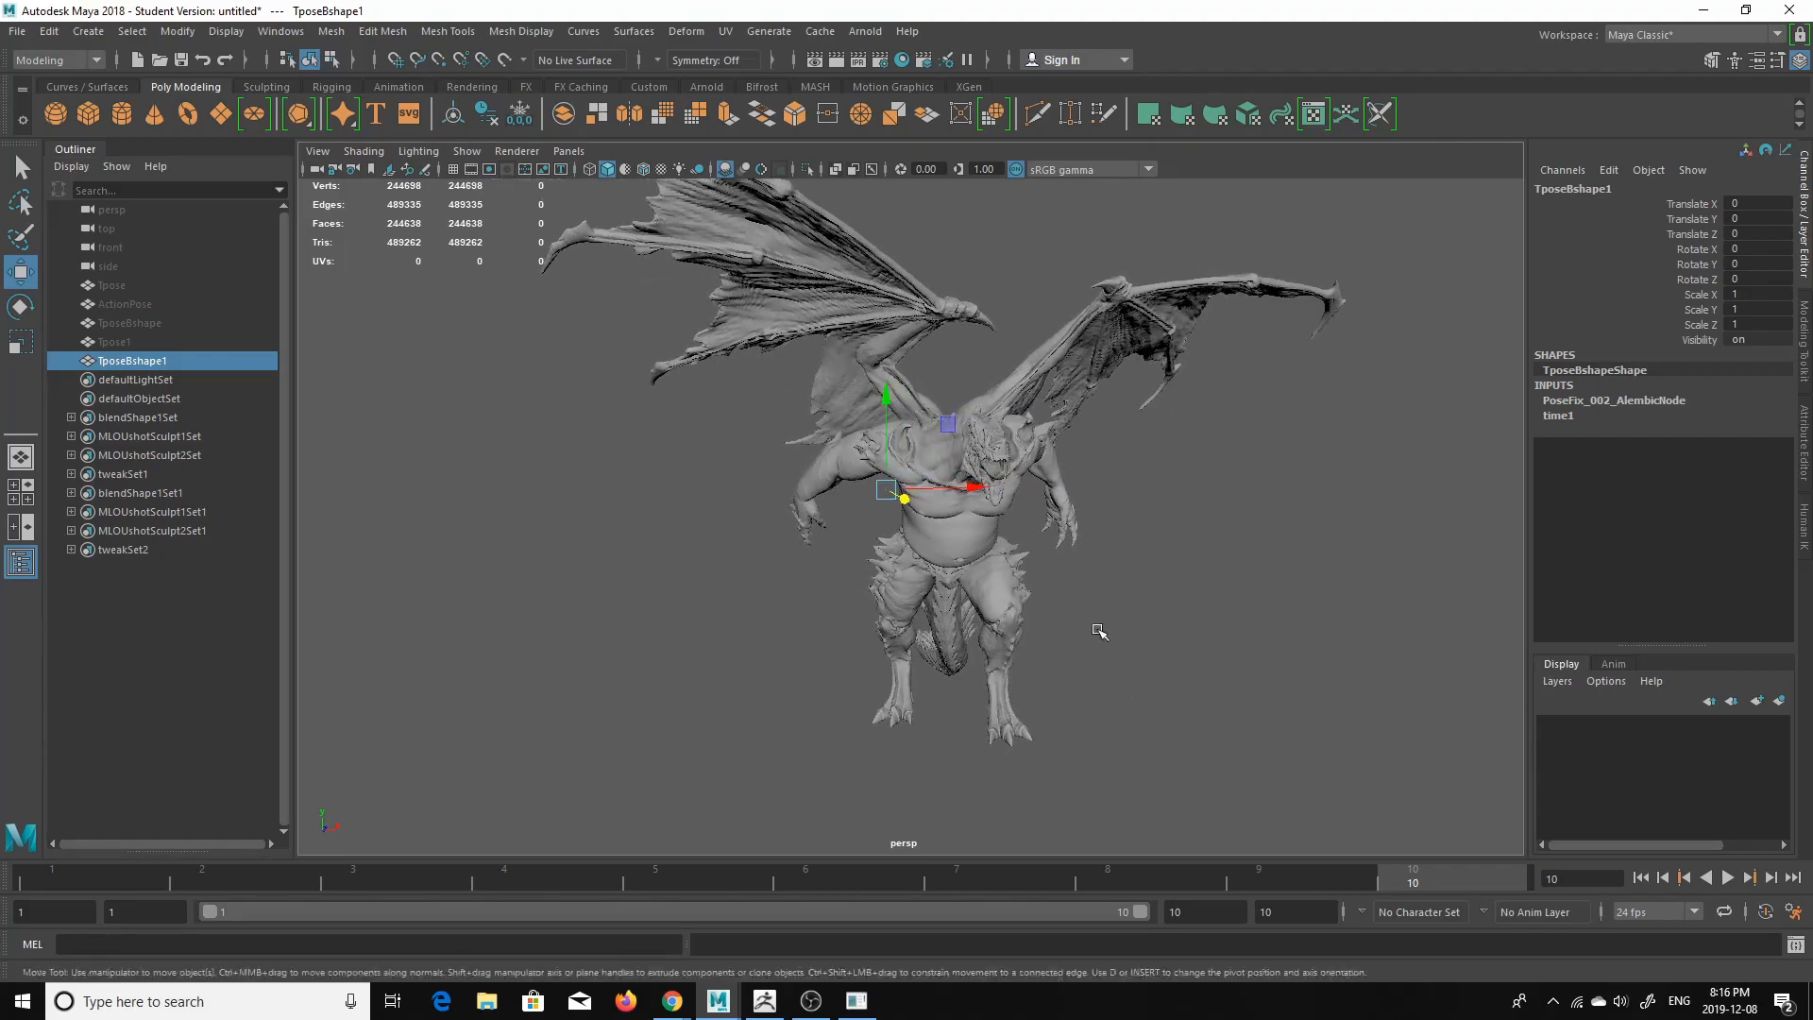
pyautogui.keyDown('alt'); pyautogui.moveTo(1118, 595); pyautogui.dragTo(1050, 563, button='right'); pyautogui.keyUp('alt')
pyautogui.keyDown('alt'); pyautogui.moveTo(1050, 563); pyautogui.dragTo(1080, 554); pyautogui.keyUp('alt')
pyautogui.keyDown('alt'); pyautogui.moveTo(1124, 557); pyautogui.dragTo(973, 558, button='middle'); pyautogui.keyUp('alt')
pyautogui.keyDown('alt'); pyautogui.moveTo(1142, 580); pyautogui.dragTo(991, 613); pyautogui.keyUp('alt')
pyautogui.moveTo(1043, 646)
pyautogui.keyDown('alt'); pyautogui.mouseDown(button='right')
pyautogui.moveTo(1080, 661)
pyautogui.moveTo(1035, 649)
pyautogui.mouseUp(button='right'); pyautogui.keyUp('alt')
pyautogui.keyDown('alt'); pyautogui.moveTo(807, 501); pyautogui.dragTo(972, 529); pyautogui.keyUp('alt')
pyautogui.hotkey('alt', 'v')
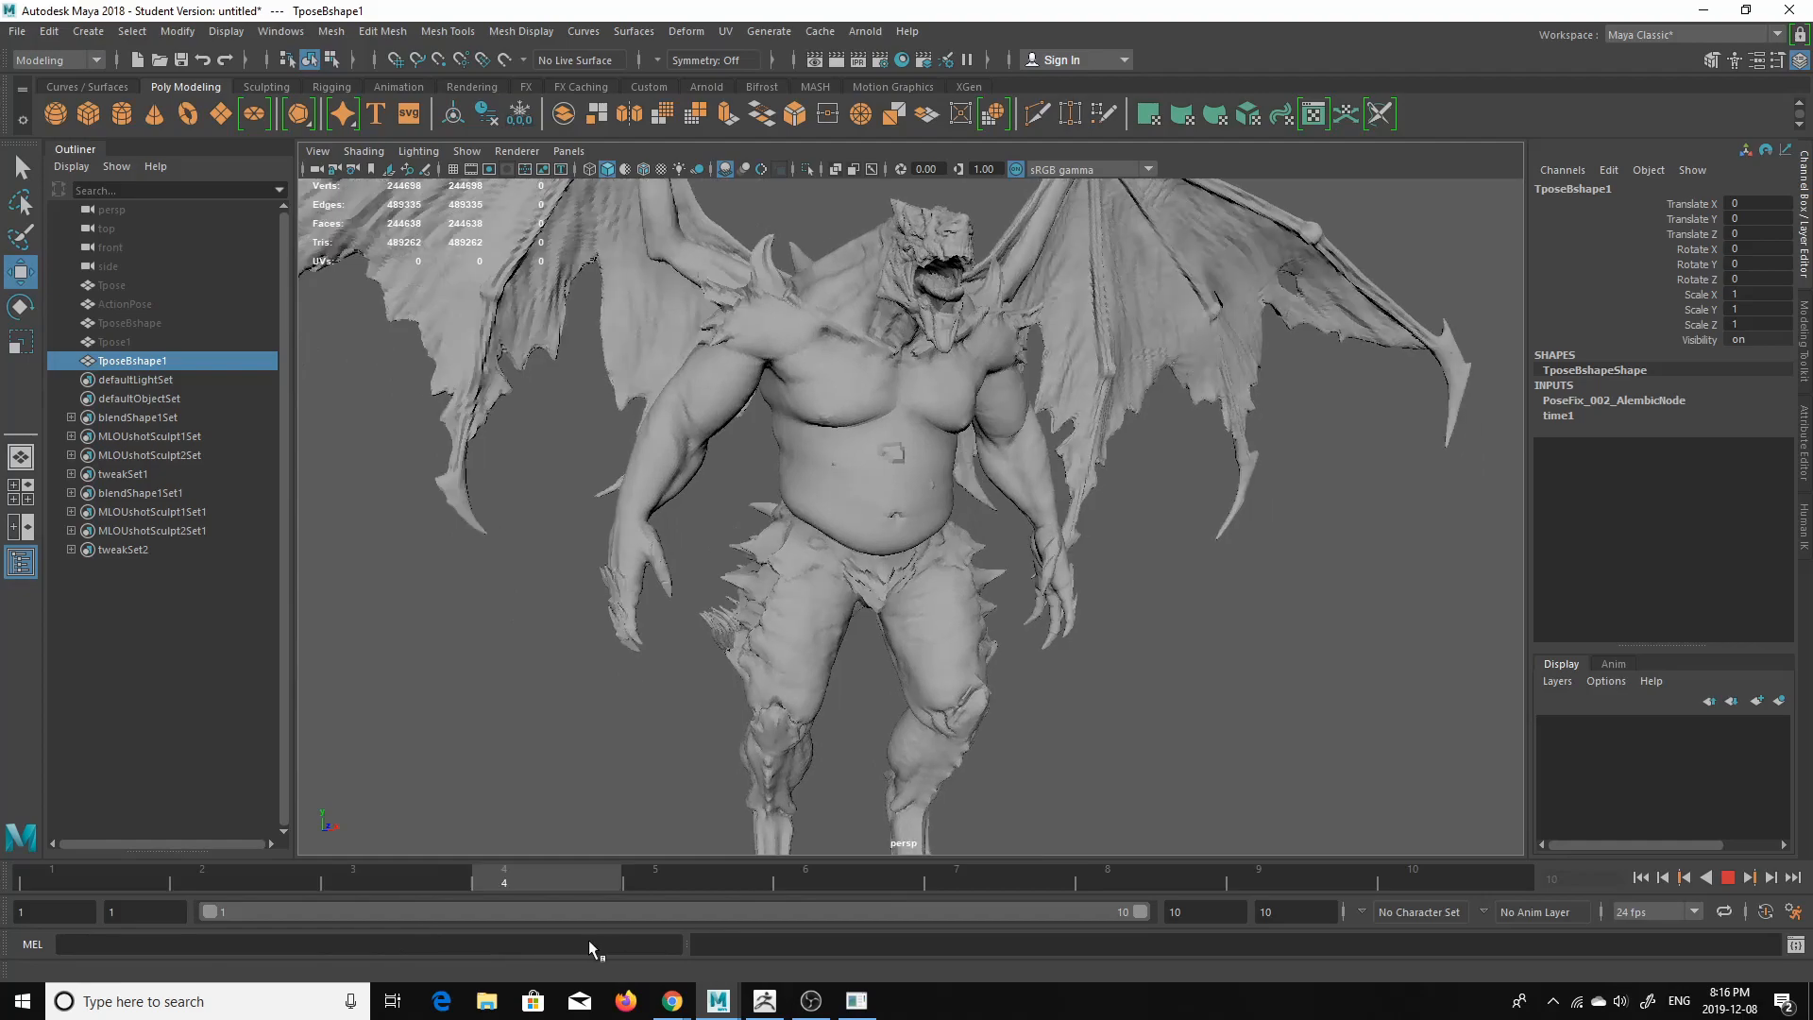
pyautogui.moveTo(1510, 880); pyautogui.dragTo(23, 880)
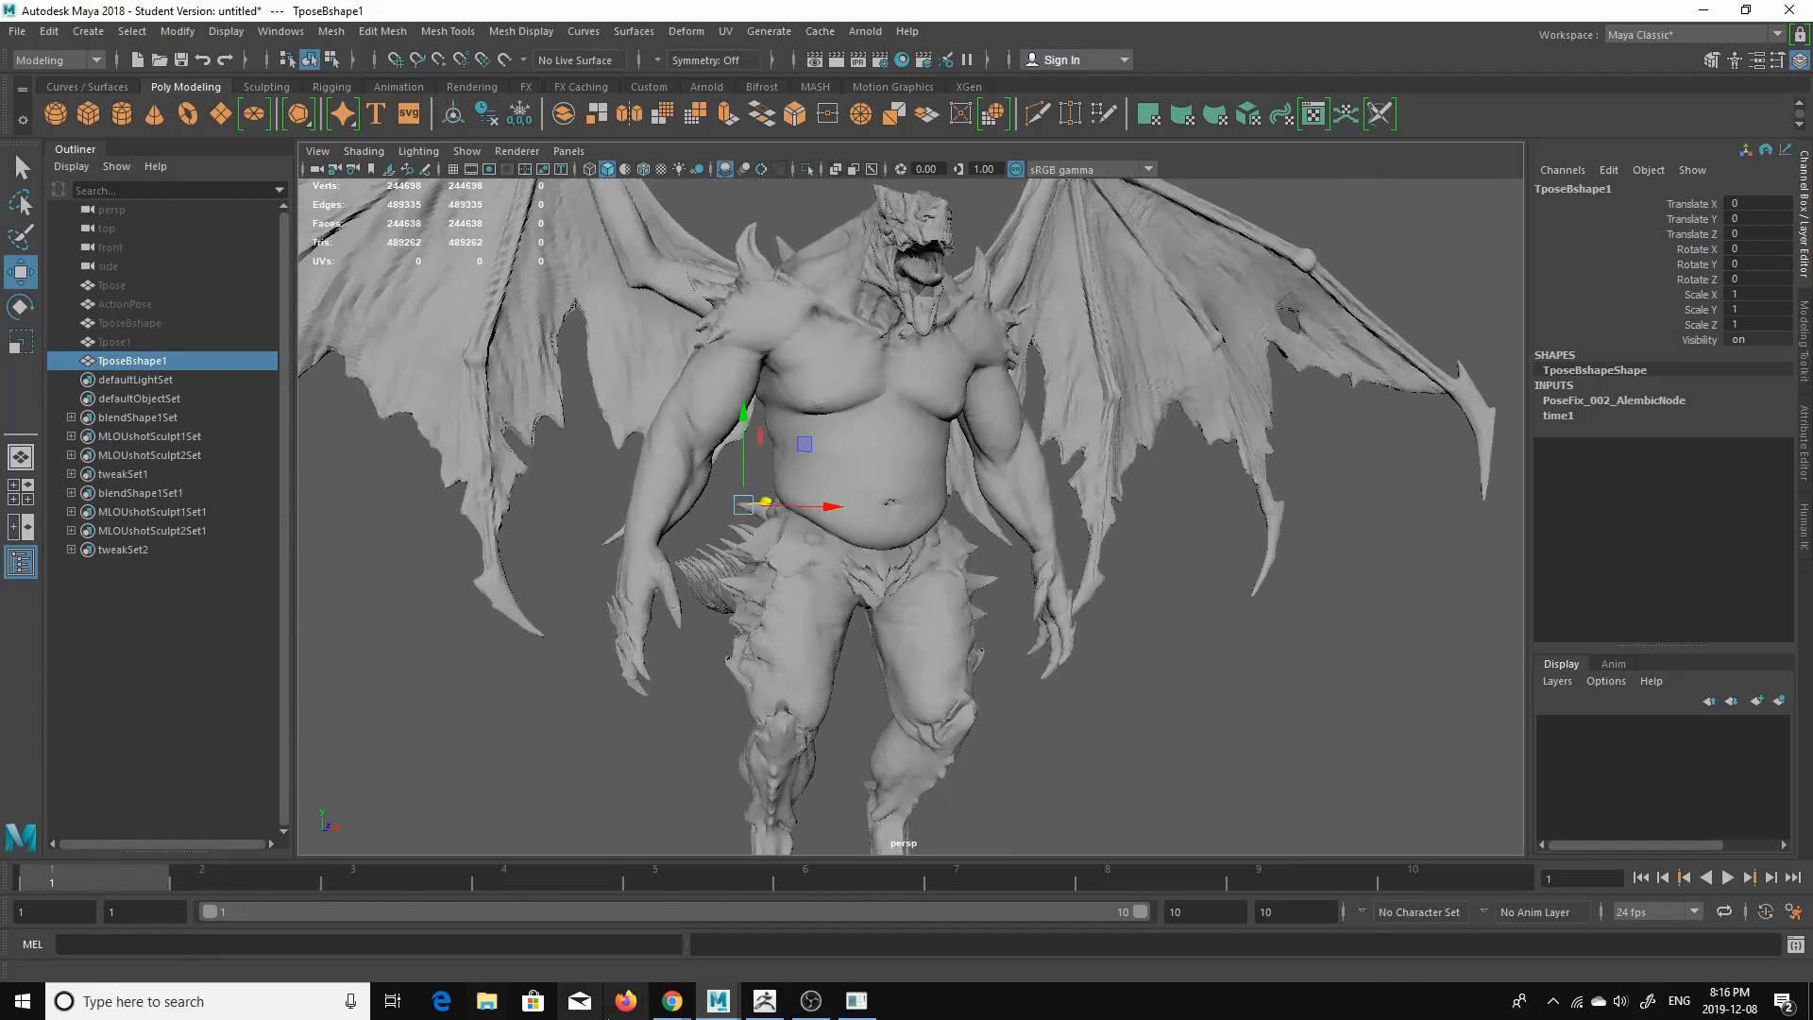
# - Switch to Mush and key the bottom Sculpt layer's intensity curve down to 0 at frame 1
pyautogui.click(856, 1001)
pyautogui.moveTo(1032, 838); pyautogui.dragTo(146, 857)
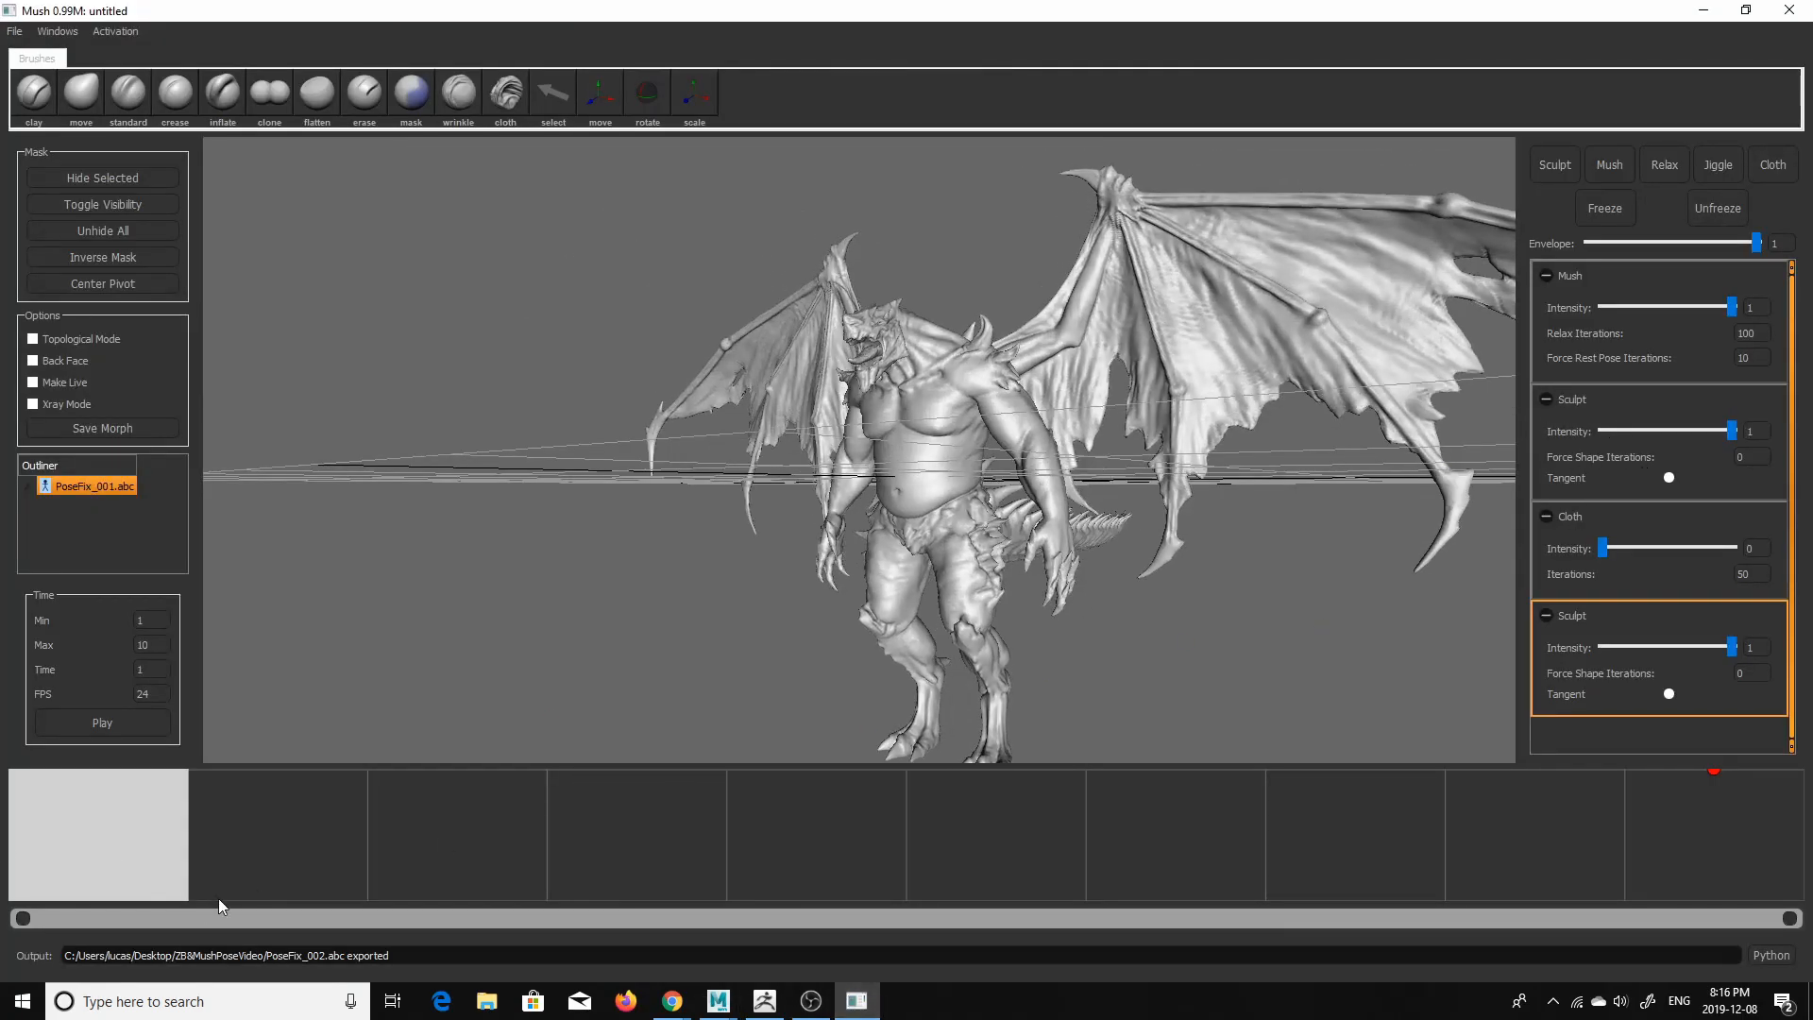
pyautogui.click(99, 849)
pyautogui.moveTo(99, 853); pyautogui.dragTo(104, 947)
# - Review the masks and curves of the Cloth, upper Sculpt and Mush layers, checking the pose up to frame 4
pyautogui.click(1621, 589)
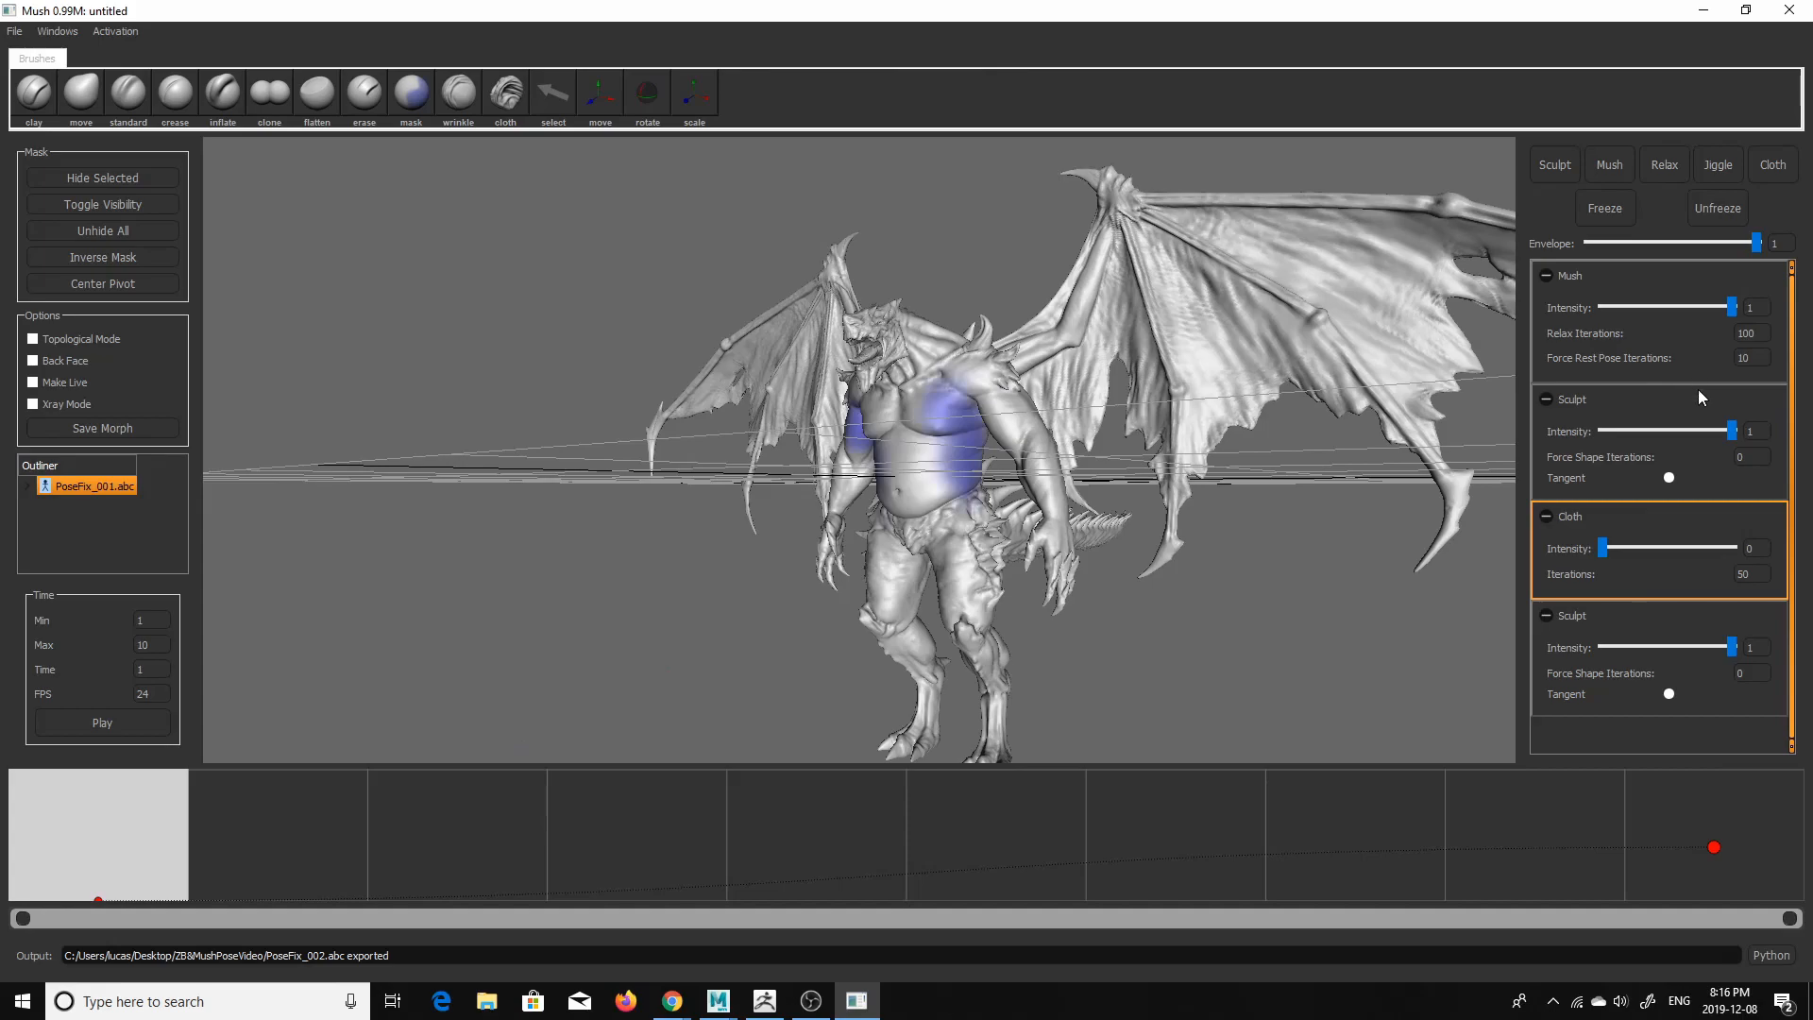
pyautogui.click(1679, 477)
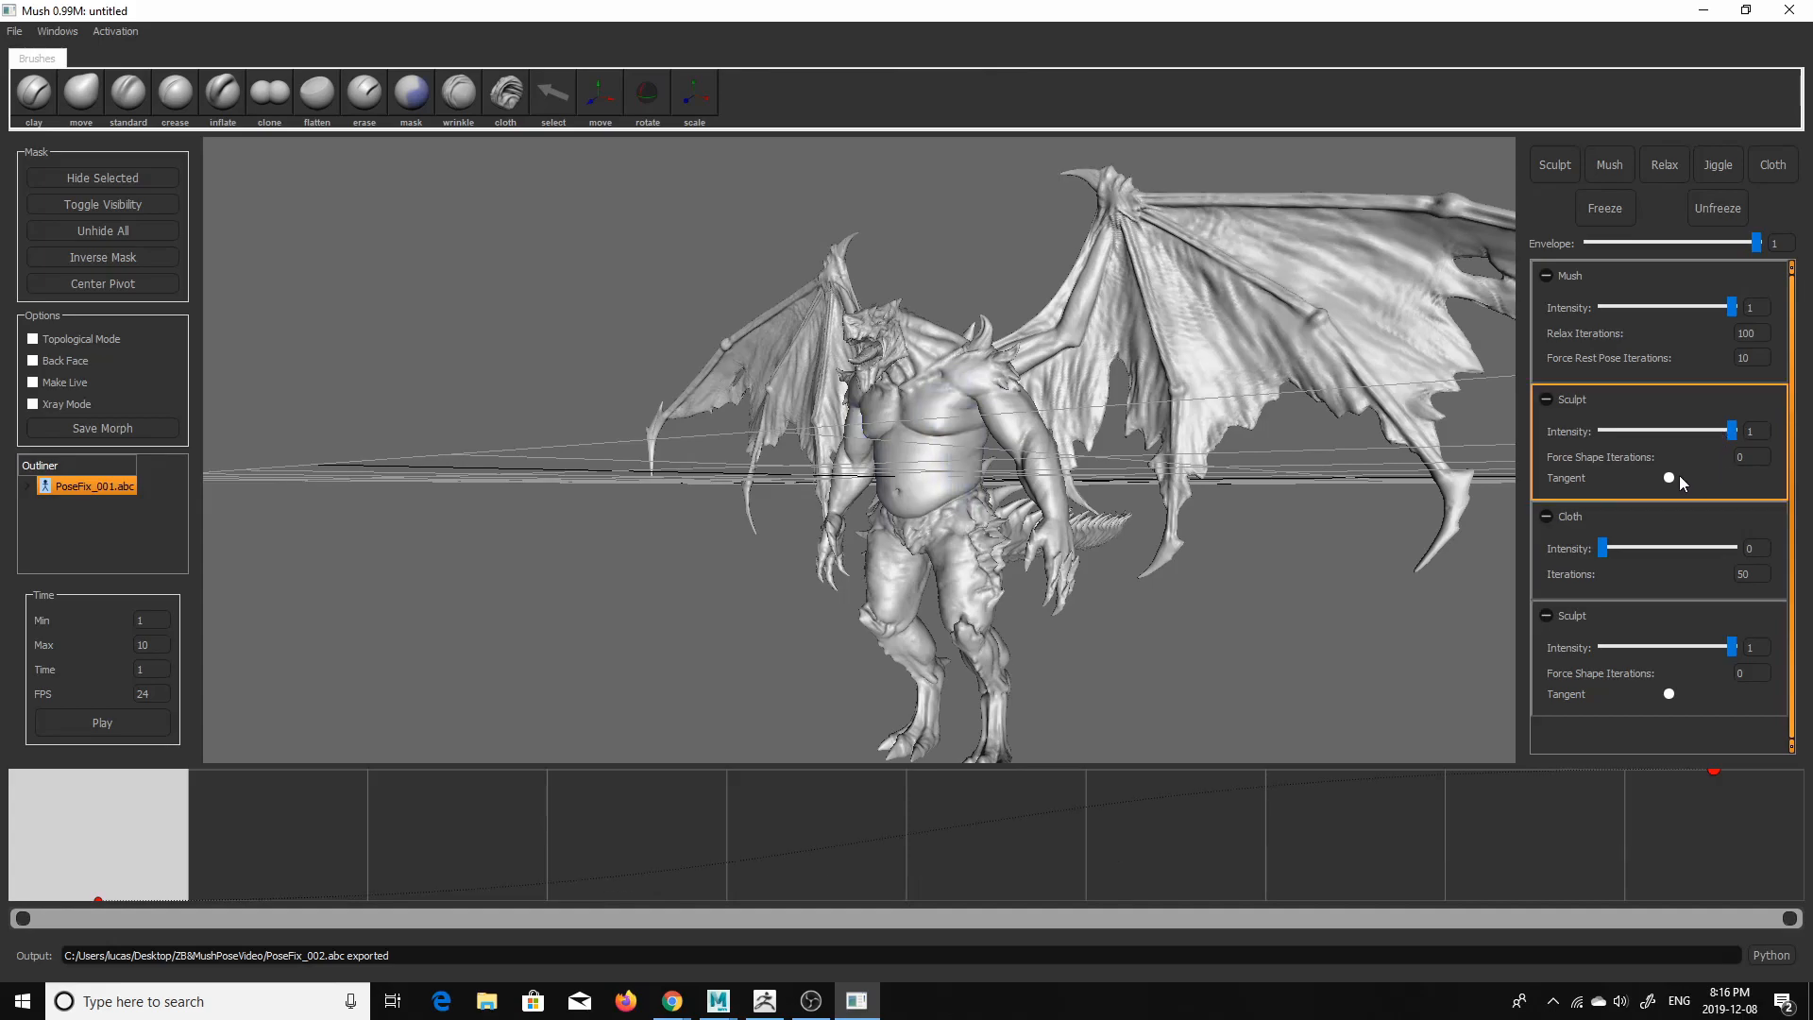
pyautogui.click(1680, 360)
pyautogui.keyDown('alt'); pyautogui.moveTo(597, 682); pyautogui.dragTo(261, 840); pyautogui.keyUp('alt')
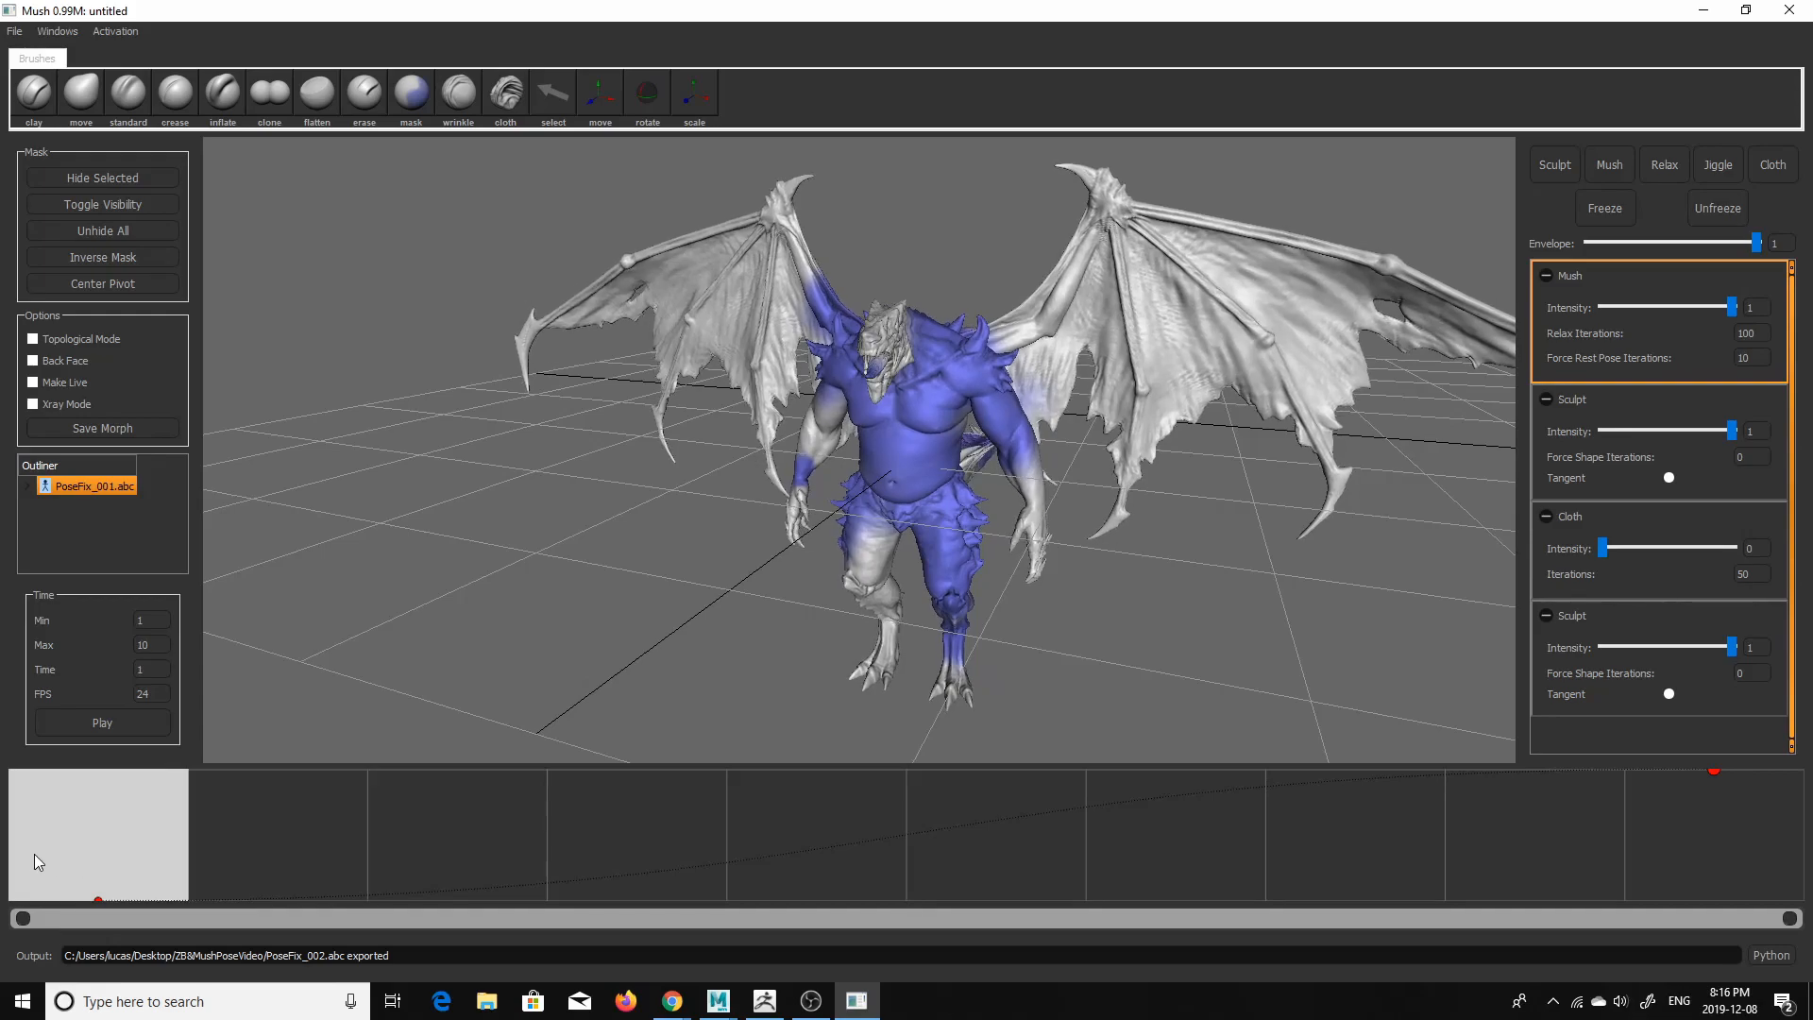
pyautogui.click(195, 854)
pyautogui.click(627, 854)
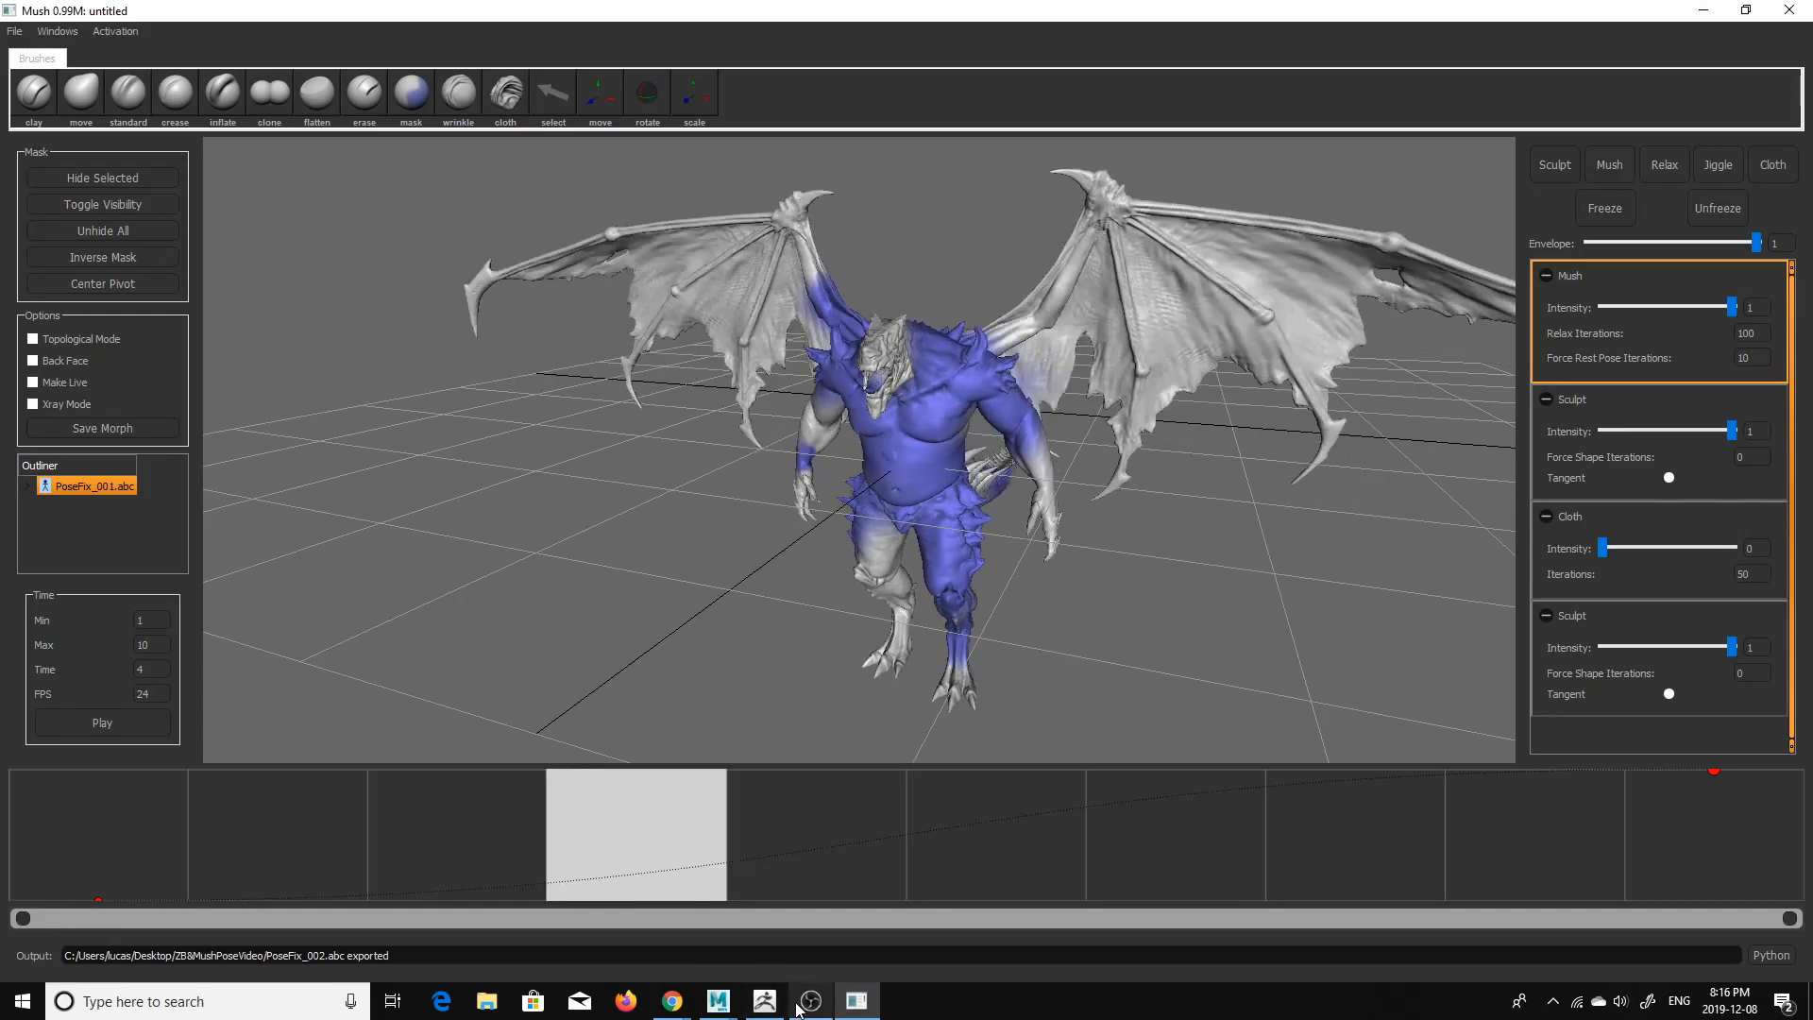
# - Switch to Maya, play the imported animation, and examine the creature's action pose at frame 10 from several angles
pyautogui.moveTo(727, 1009)
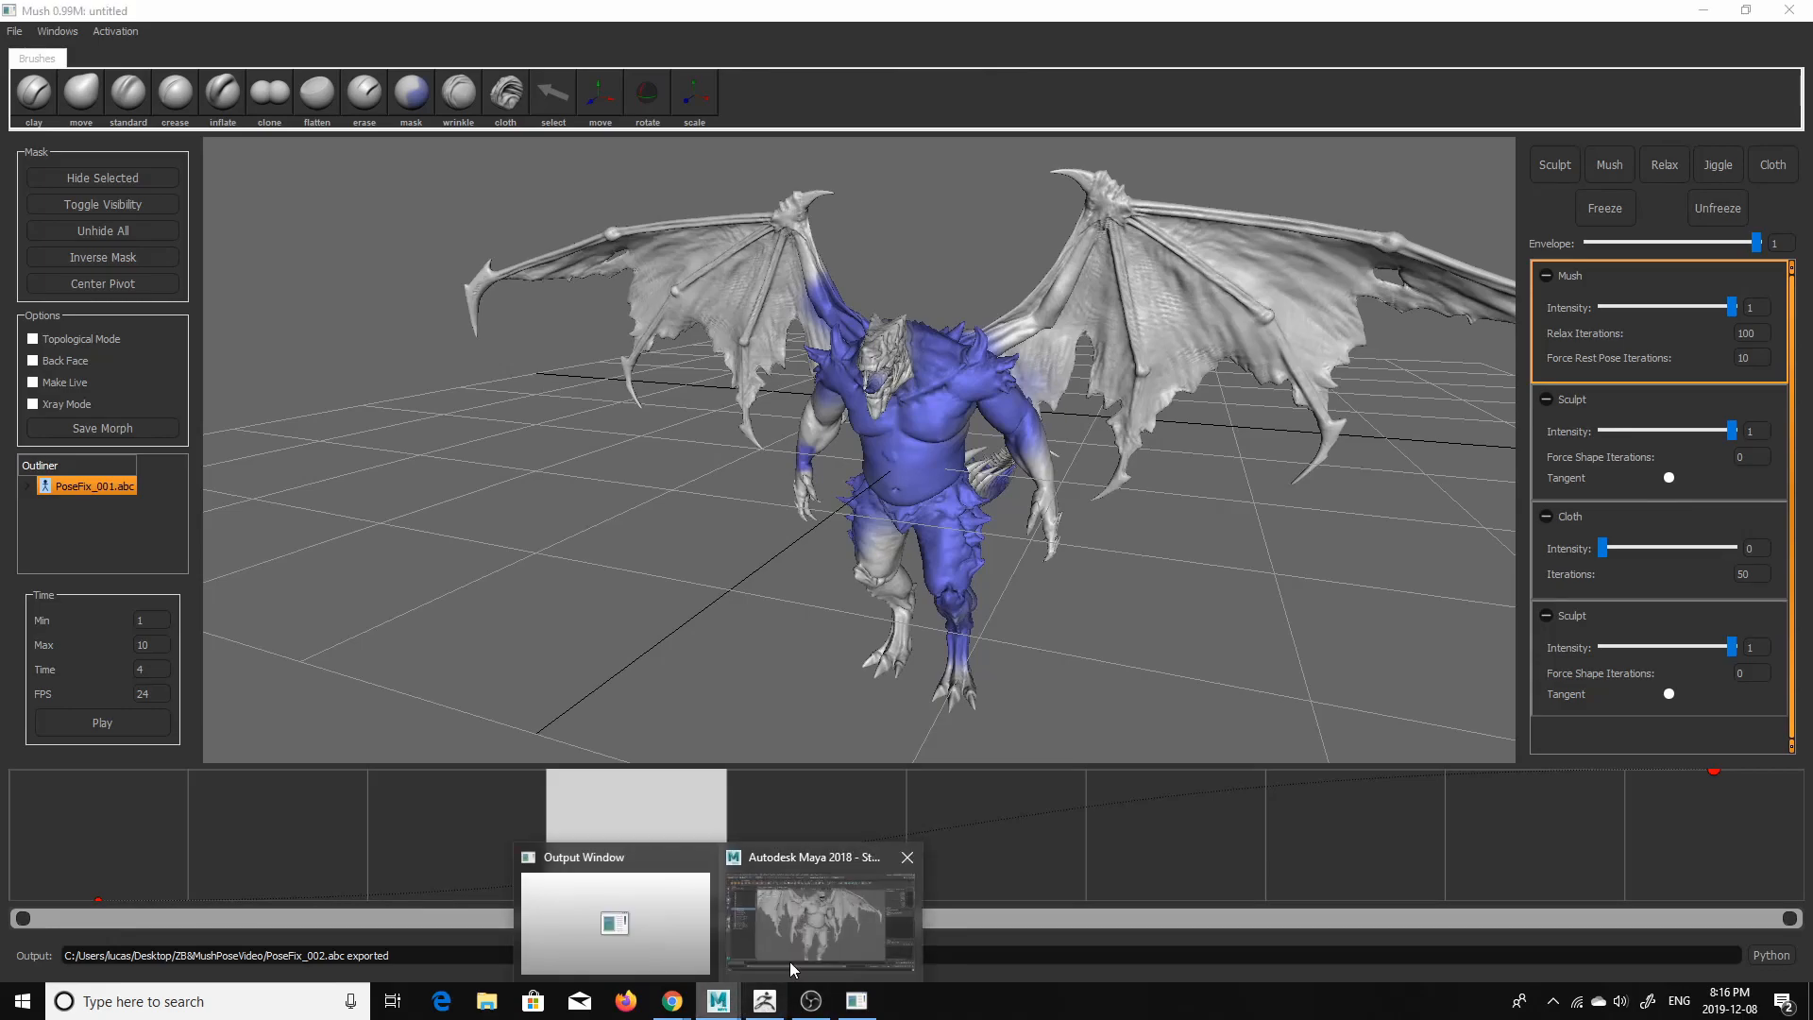
pyautogui.click(796, 929)
pyautogui.keyDown('alt'); pyautogui.moveTo(521, 758); pyautogui.dragTo(471, 777); pyautogui.keyUp('alt')
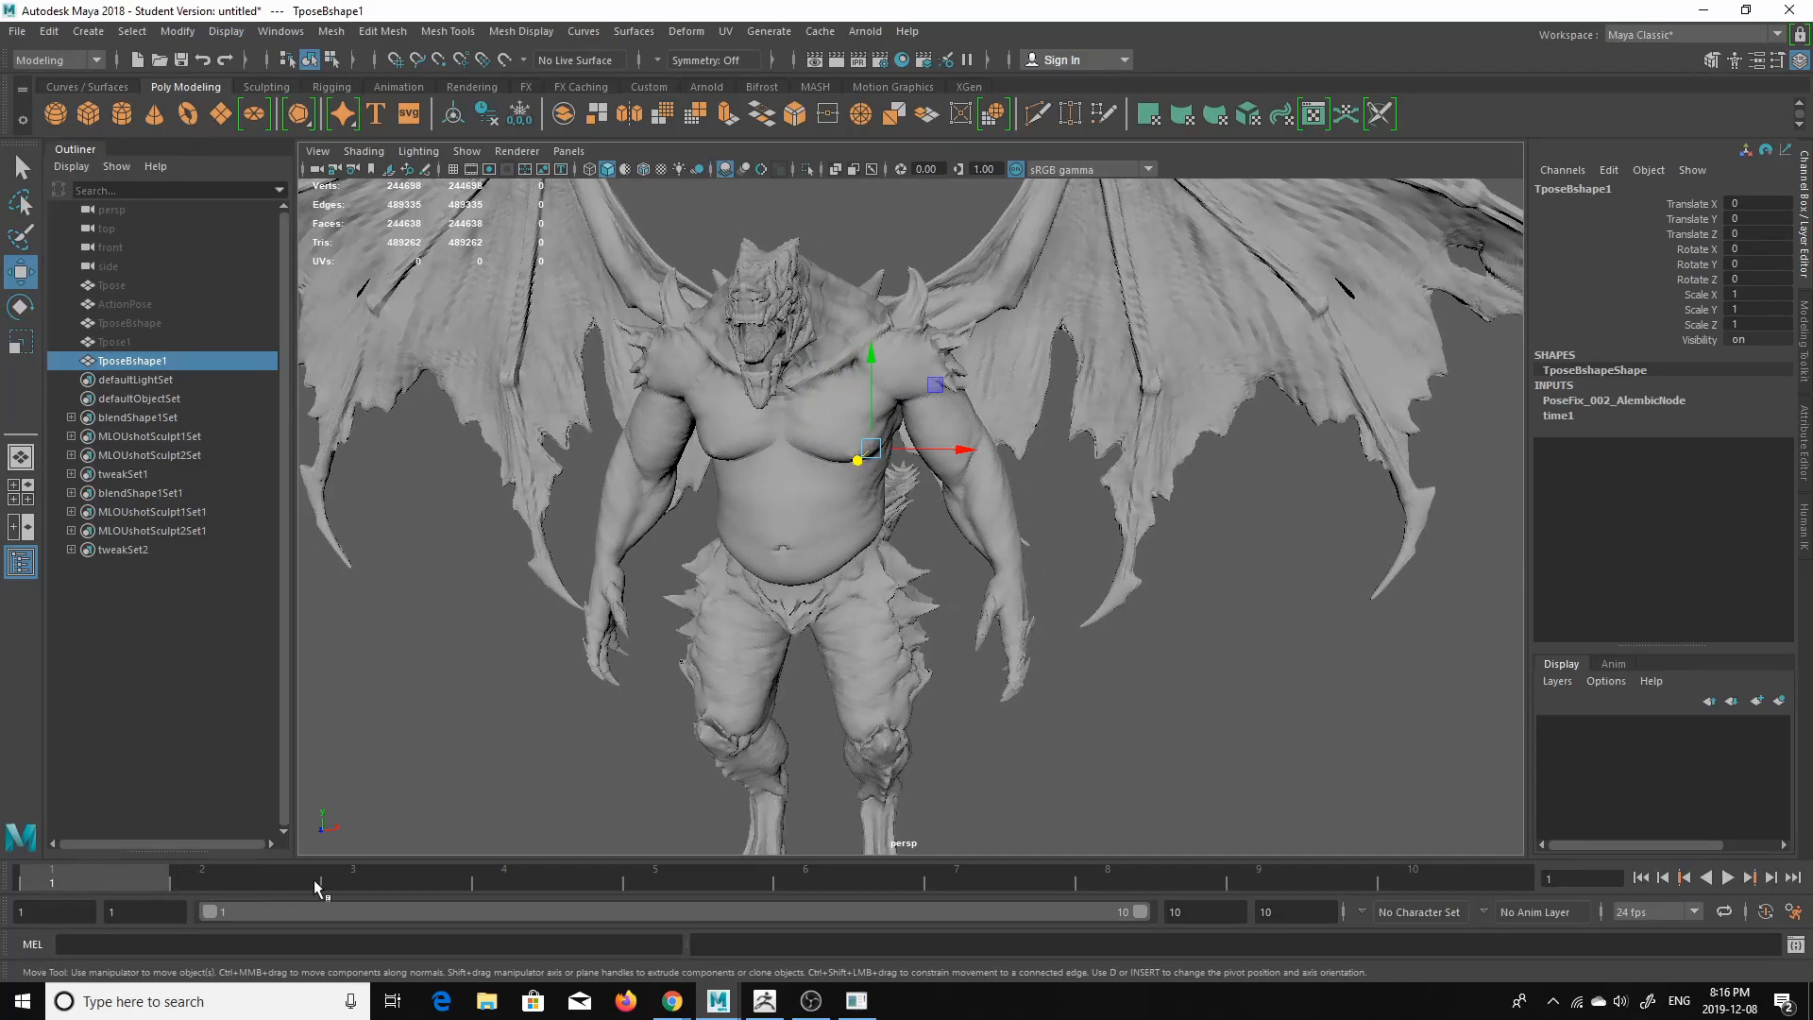
pyautogui.hotkey('alt', 'v')
pyautogui.keyDown('alt'); pyautogui.moveTo(1213, 670); pyautogui.dragTo(1140, 663); pyautogui.keyUp('alt')
pyautogui.moveTo(1413, 890); pyautogui.dragTo(1476, 854)
pyautogui.keyDown('alt'); pyautogui.moveTo(1138, 666); pyautogui.dragTo(1087, 648); pyautogui.keyUp('alt')
pyautogui.keyDown('alt'); pyautogui.moveTo(1088, 648); pyautogui.dragTo(1025, 632, button='right'); pyautogui.keyUp('alt')
pyautogui.keyDown('alt'); pyautogui.moveTo(1024, 632); pyautogui.dragTo(1103, 625); pyautogui.keyUp('alt')
pyautogui.keyDown('alt'); pyautogui.moveTo(1103, 625); pyautogui.dragTo(1014, 622, button='right'); pyautogui.keyUp('alt')
pyautogui.keyDown('alt'); pyautogui.moveTo(1015, 621); pyautogui.dragTo(1105, 631); pyautogui.keyUp('alt')
pyautogui.keyDown('alt'); pyautogui.moveTo(1105, 631); pyautogui.dragTo(1200, 666, button='right'); pyautogui.keyUp('alt')
pyautogui.keyDown('alt'); pyautogui.moveTo(1200, 666); pyautogui.dragTo(1048, 647); pyautogui.keyUp('alt')
pyautogui.keyDown('alt'); pyautogui.moveTo(1048, 647); pyautogui.dragTo(1108, 664, button='right'); pyautogui.keyUp('alt')
pyautogui.keyDown('alt'); pyautogui.moveTo(1109, 664); pyautogui.dragTo(702, 760, button='middle'); pyautogui.keyUp('alt')
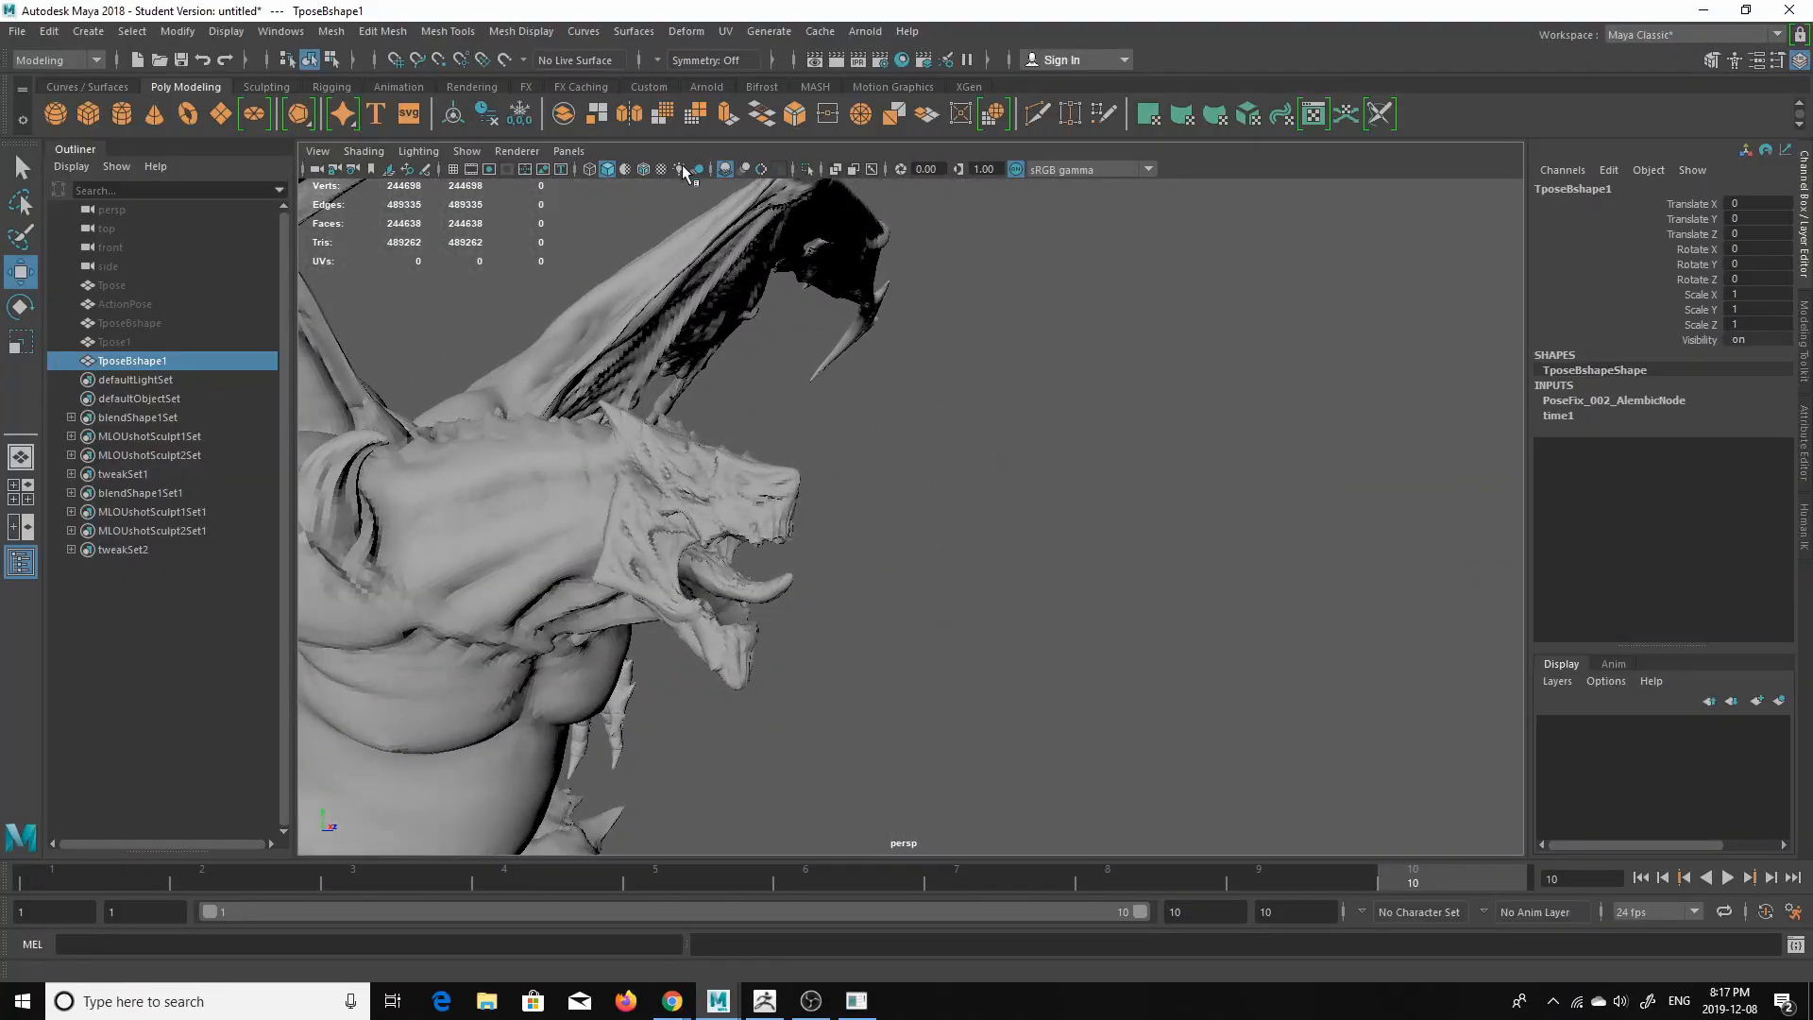
# - Inspect the creature's topology around the head, torso and wings with a temporary wireframe overlay on the shaded mesh
pyautogui.click(646, 170)
pyautogui.keyDown('alt'); pyautogui.moveTo(715, 380); pyautogui.dragTo(789, 398); pyautogui.keyUp('alt')
pyautogui.keyDown('alt'); pyautogui.moveTo(788, 399); pyautogui.dragTo(667, 403, button='right'); pyautogui.keyUp('alt')
pyautogui.keyDown('alt'); pyautogui.moveTo(667, 402); pyautogui.dragTo(677, 394, button='middle'); pyautogui.keyUp('alt')
pyautogui.keyDown('alt'); pyautogui.moveTo(677, 394); pyautogui.dragTo(776, 418); pyautogui.keyUp('alt')
pyautogui.keyDown('alt'); pyautogui.moveTo(693, 455); pyautogui.dragTo(720, 405, button='middle'); pyautogui.keyUp('alt')
pyautogui.keyDown('alt'); pyautogui.moveTo(721, 405); pyautogui.dragTo(567, 451); pyautogui.keyUp('alt')
pyautogui.scroll(-3, 668, 498)
pyautogui.keyDown('alt'); pyautogui.moveTo(677, 368); pyautogui.dragTo(728, 562, button='middle'); pyautogui.keyUp('alt')
pyautogui.moveTo(728, 562)
pyautogui.keyDown('alt'); pyautogui.mouseDown()
pyautogui.moveTo(728, 502)
pyautogui.moveTo(740, 551)
pyautogui.mouseUp(); pyautogui.keyUp('alt')
pyautogui.keyDown('alt'); pyautogui.moveTo(740, 551); pyautogui.dragTo(789, 558, button='middle'); pyautogui.keyUp('alt')
pyautogui.moveTo(789, 558)
pyautogui.keyDown('alt'); pyautogui.mouseDown()
pyautogui.moveTo(781, 579)
pyautogui.moveTo(763, 558)
pyautogui.mouseUp(); pyautogui.keyUp('alt')
pyautogui.click(1197, 619)
pyautogui.click(1062, 483)
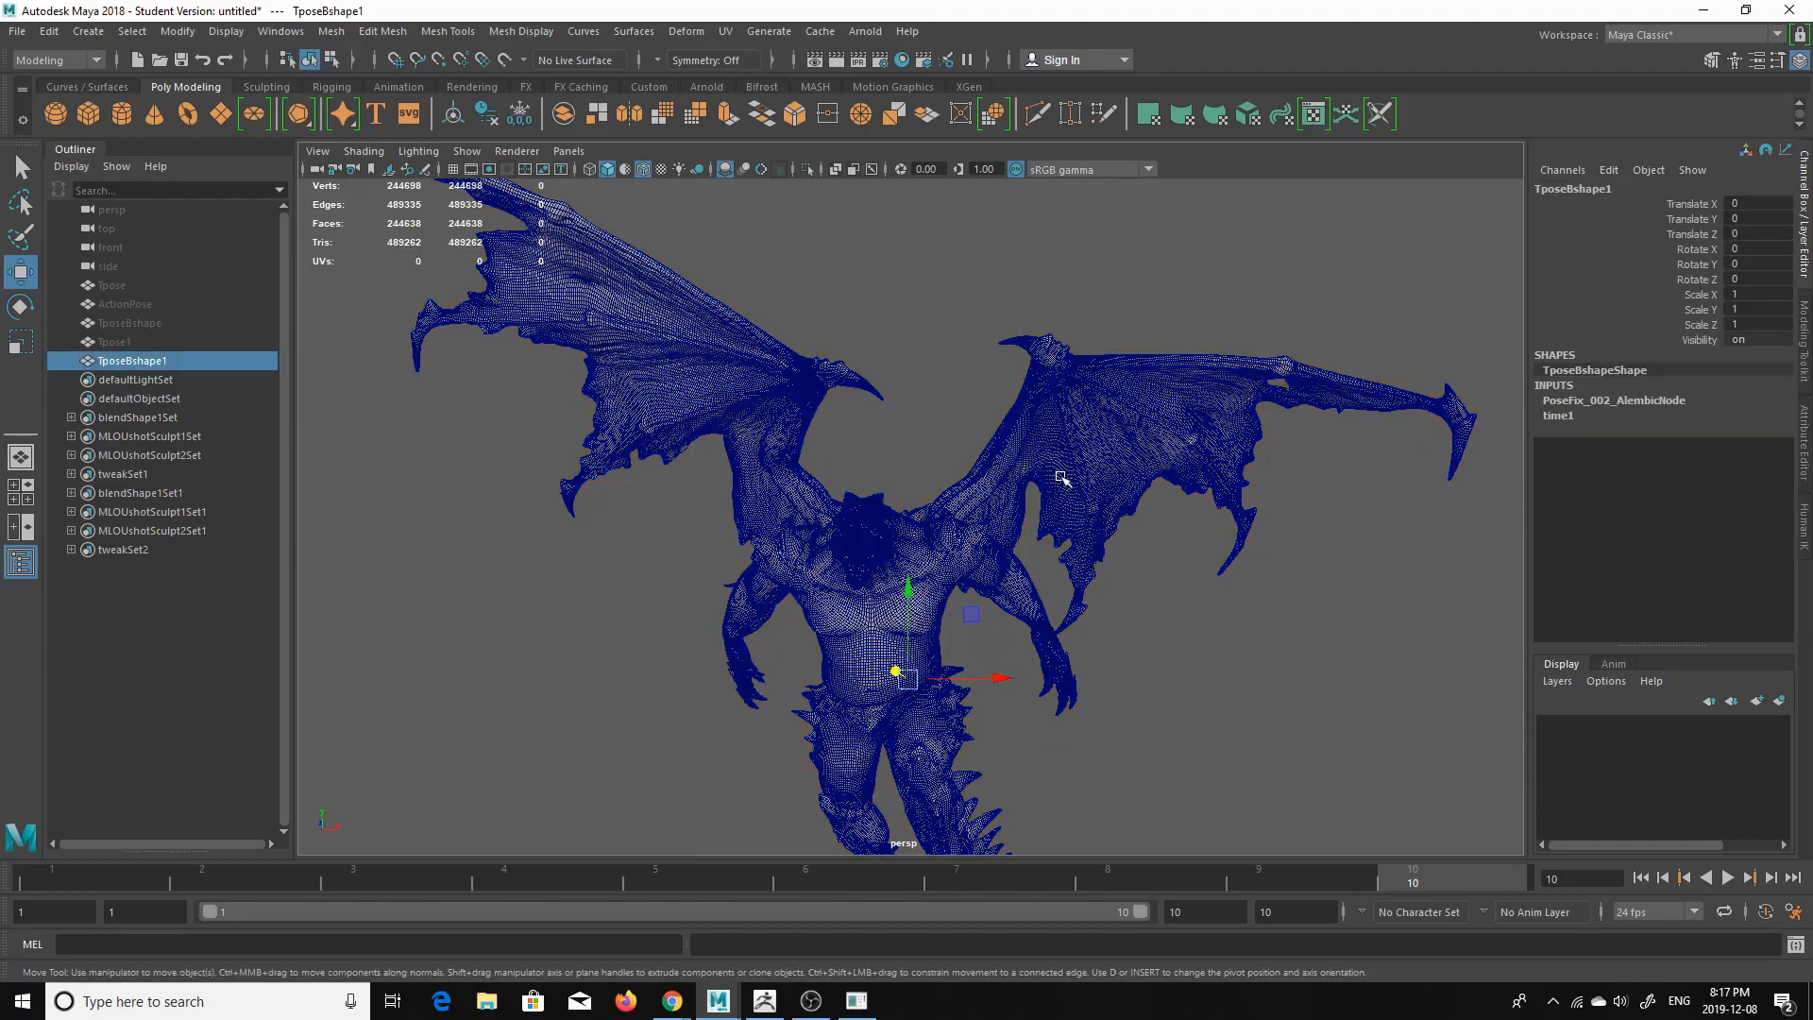
pyautogui.click(643, 169)
# - Turn selection highlighting on and export the selected TposeBshape1 mesh at frame 10 as poseFix.obj, overwriting the existing file
pyautogui.click(467, 151)
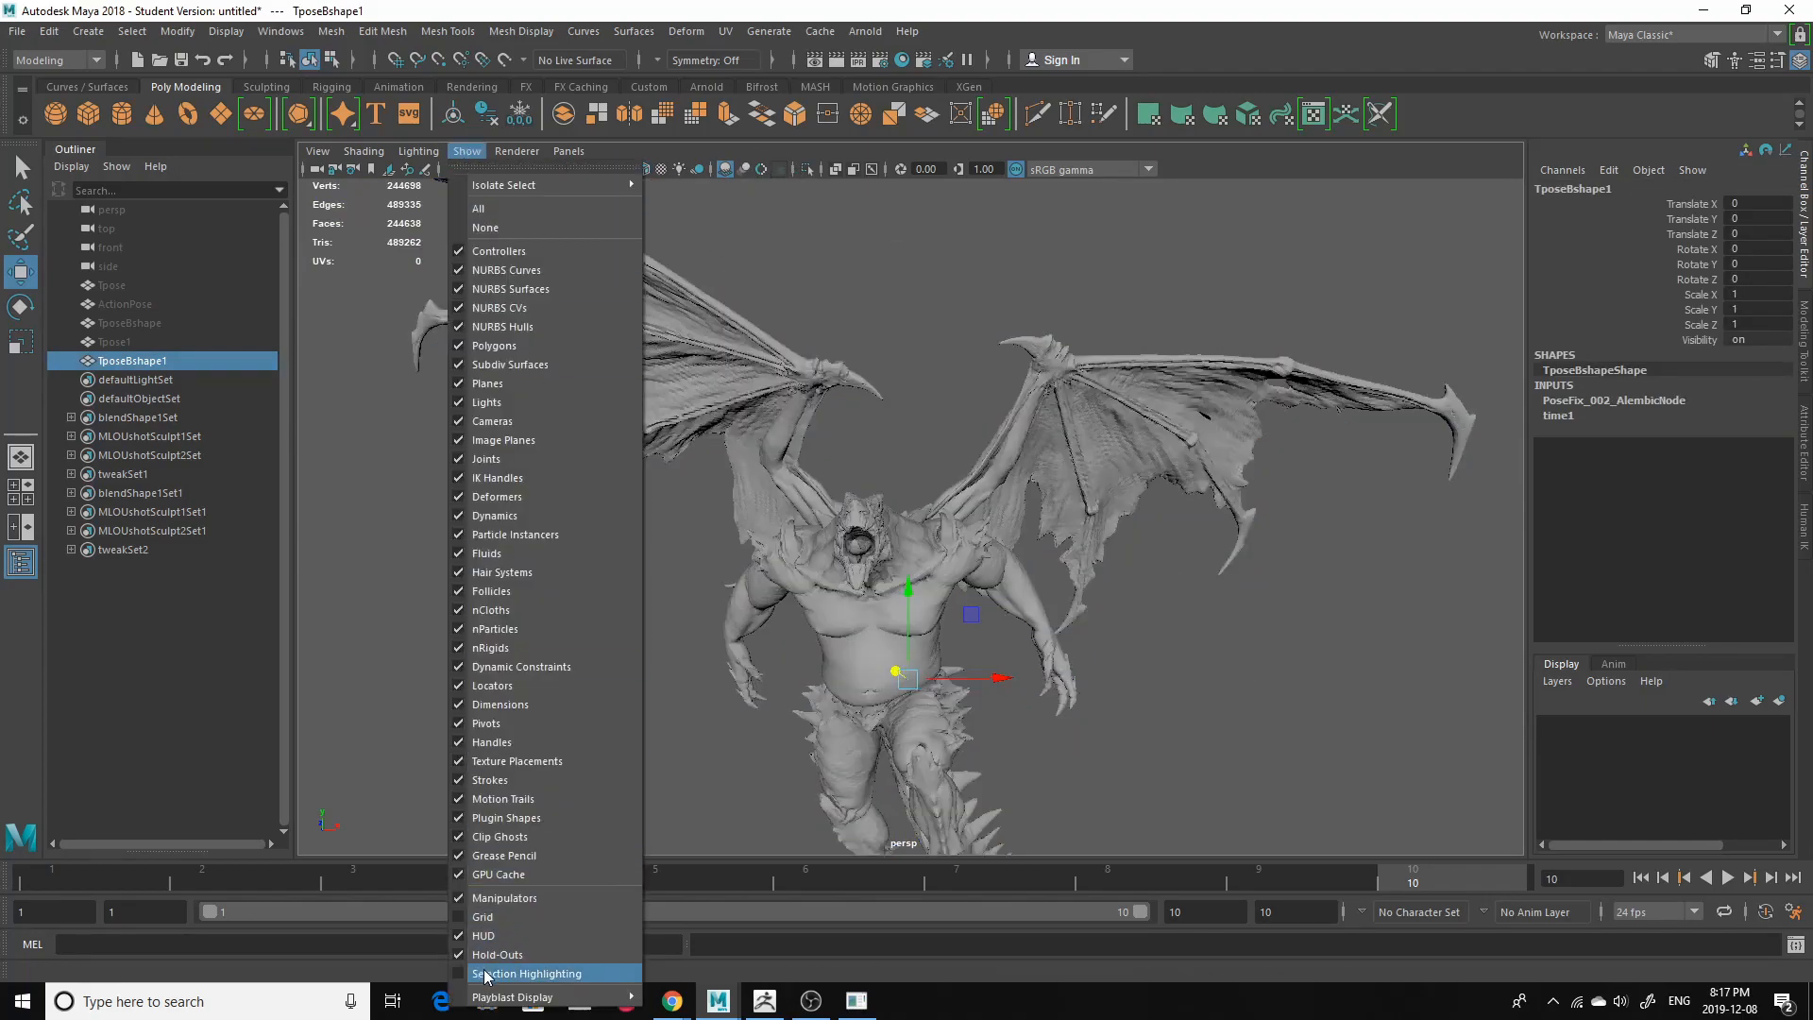
pyautogui.click(514, 974)
pyautogui.click(17, 32)
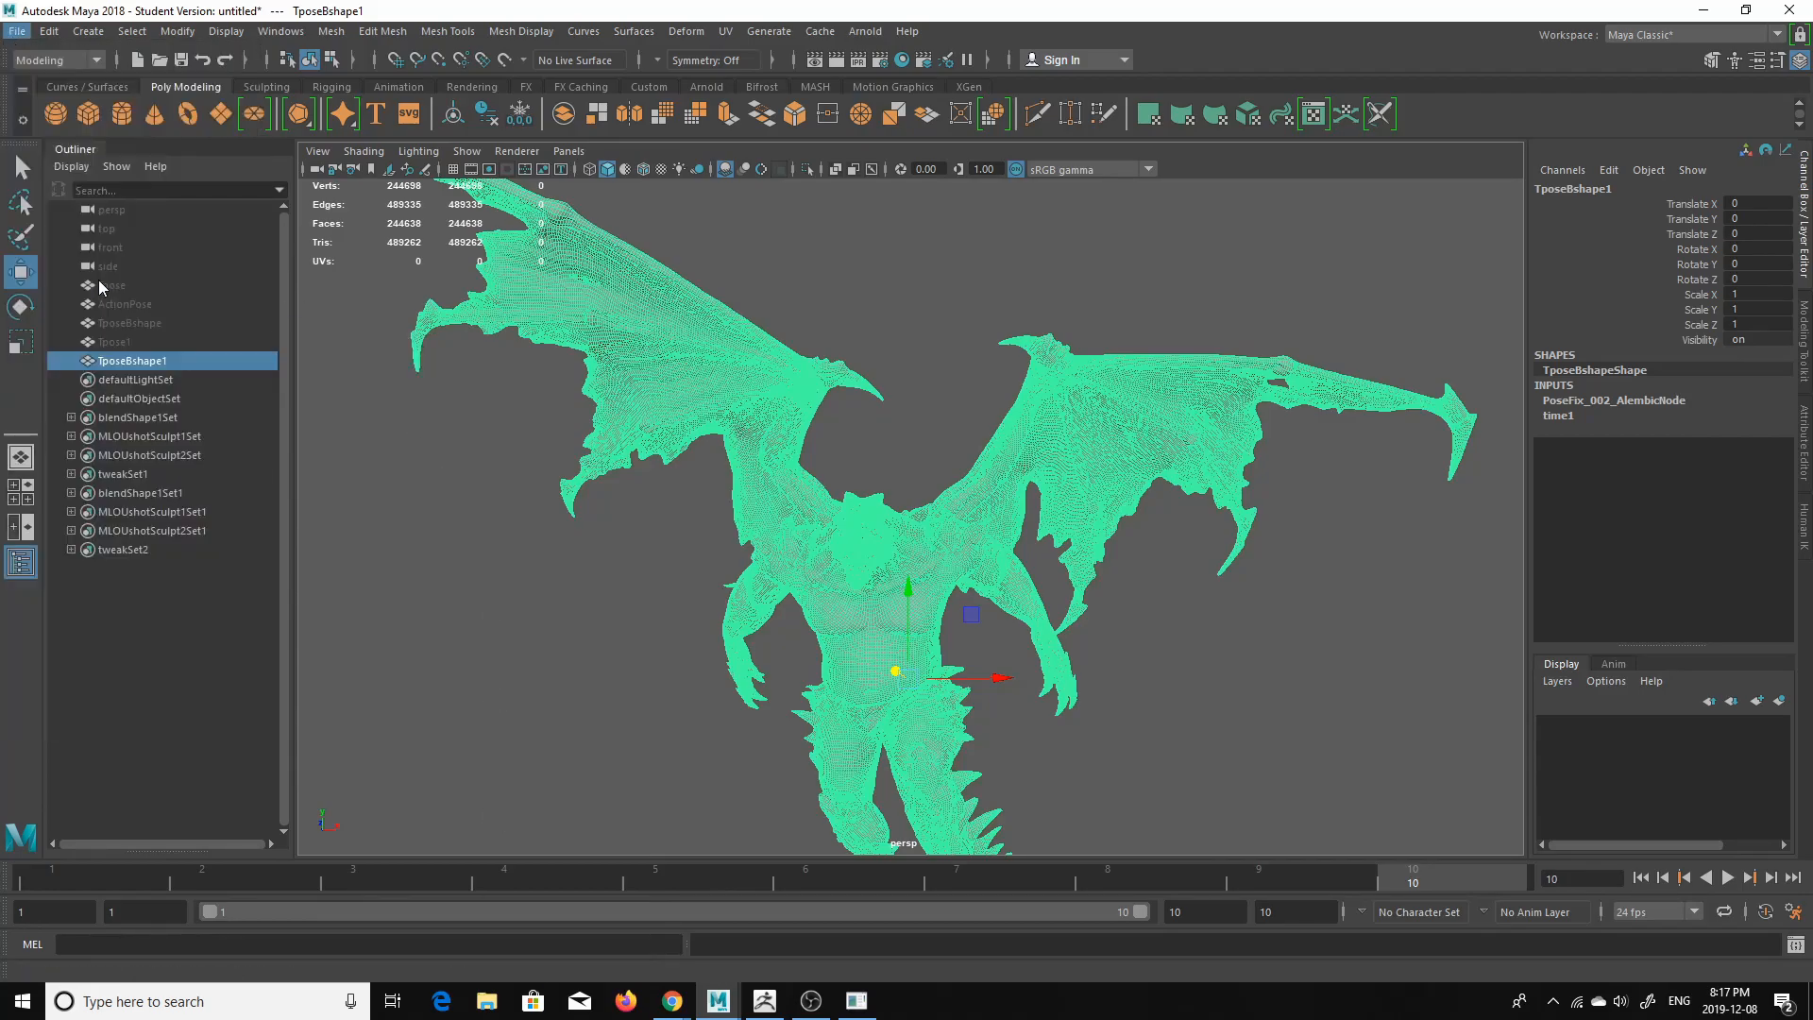
pyautogui.click(98, 278)
pyautogui.click(283, 199)
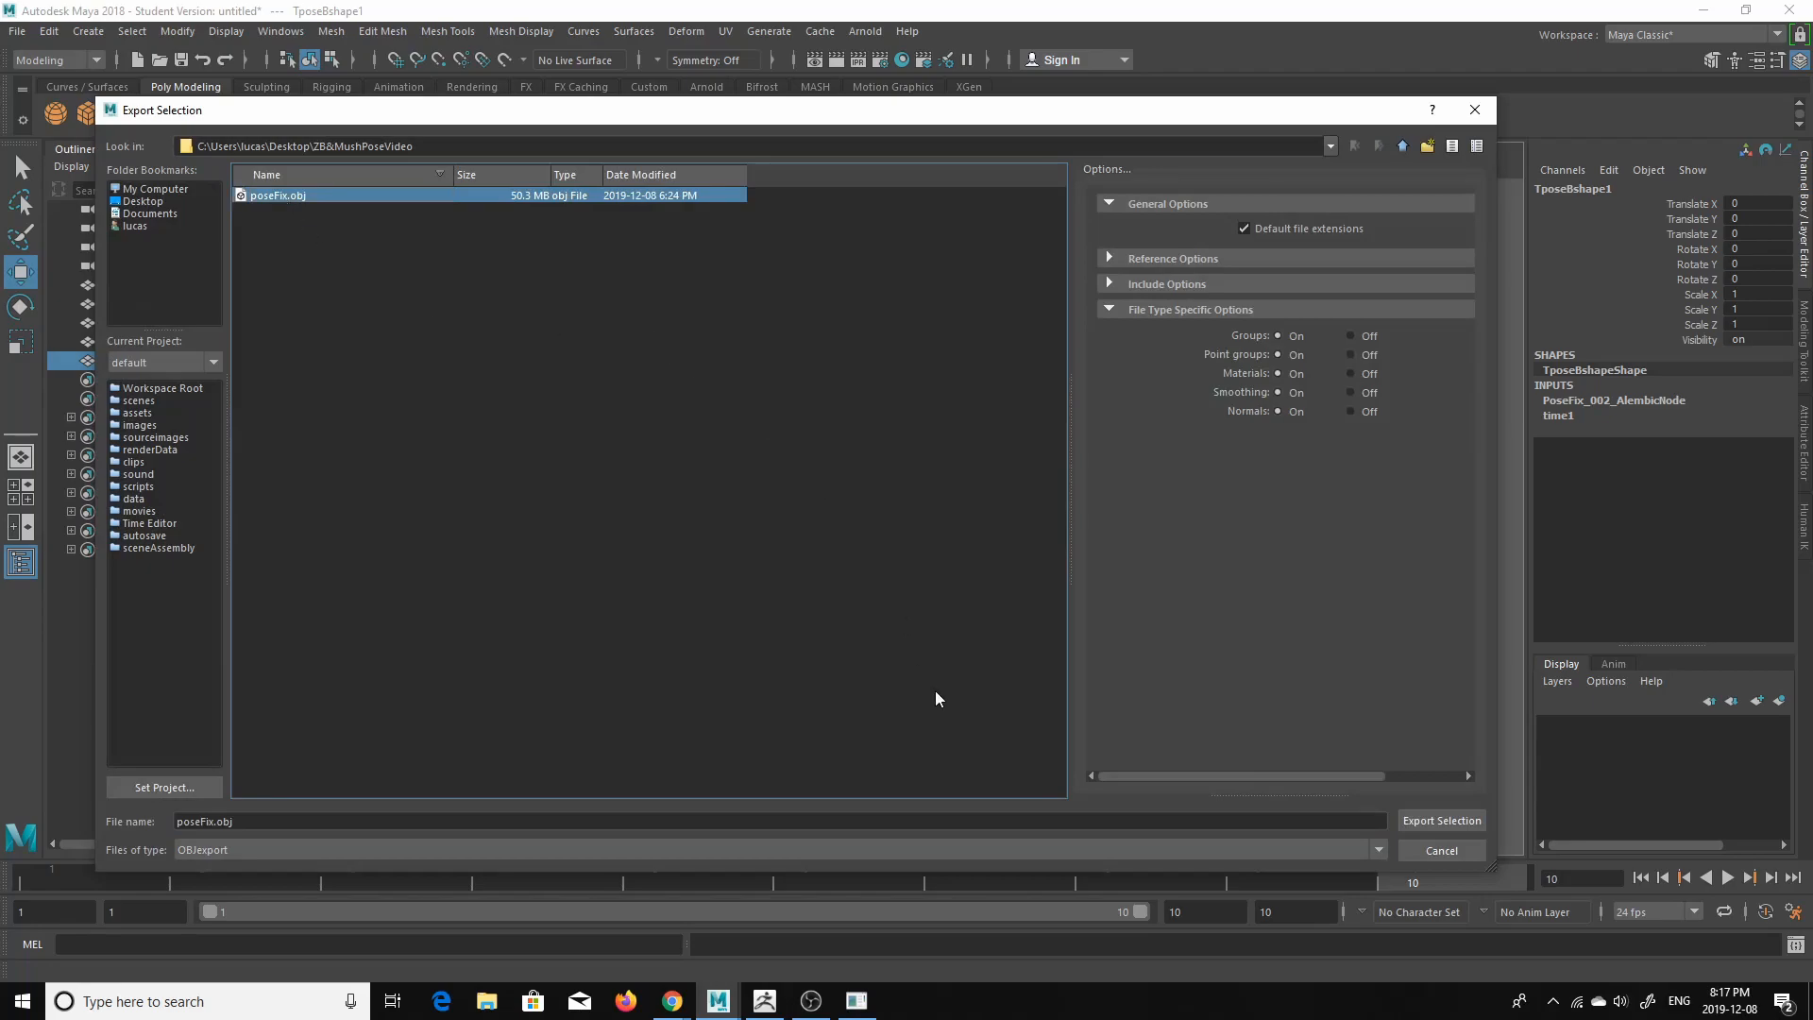
pyautogui.click(1407, 822)
pyautogui.click(763, 519)
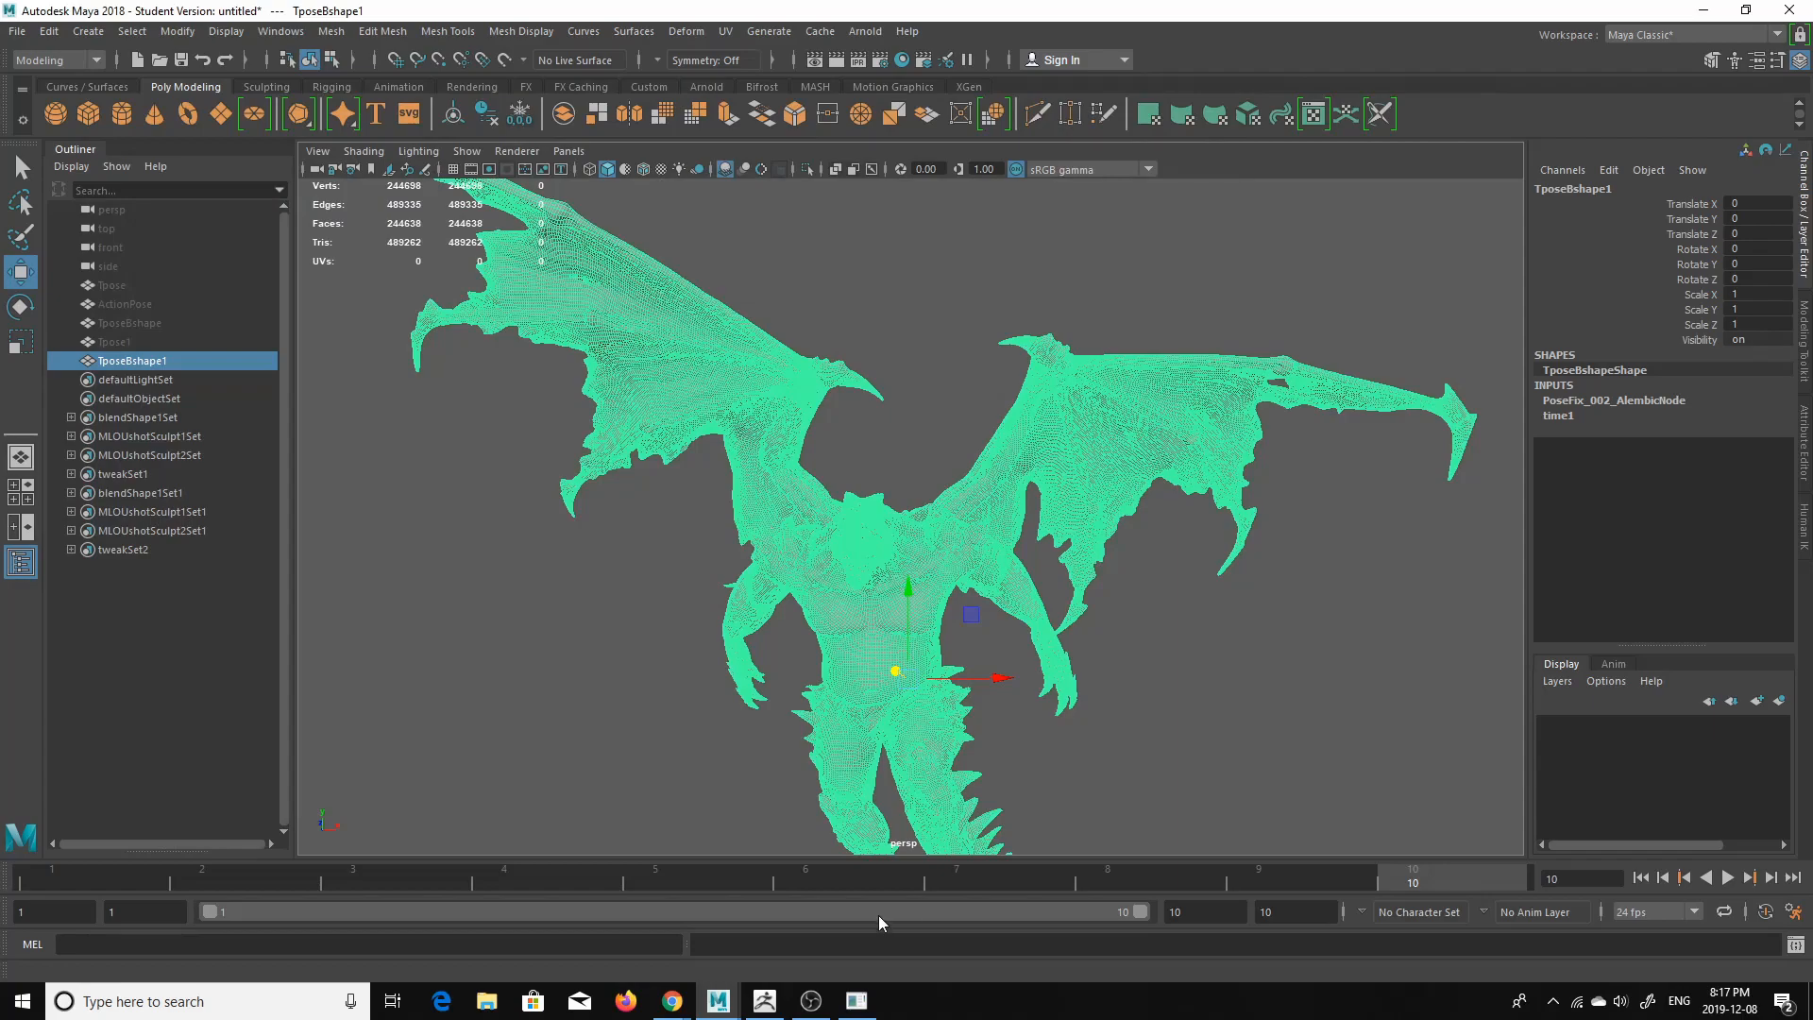
# - Switch to ZBrush, raise the creature to subdivision level 4, and rename the selected untitled layer poseFix
pyautogui.click(756, 1012)
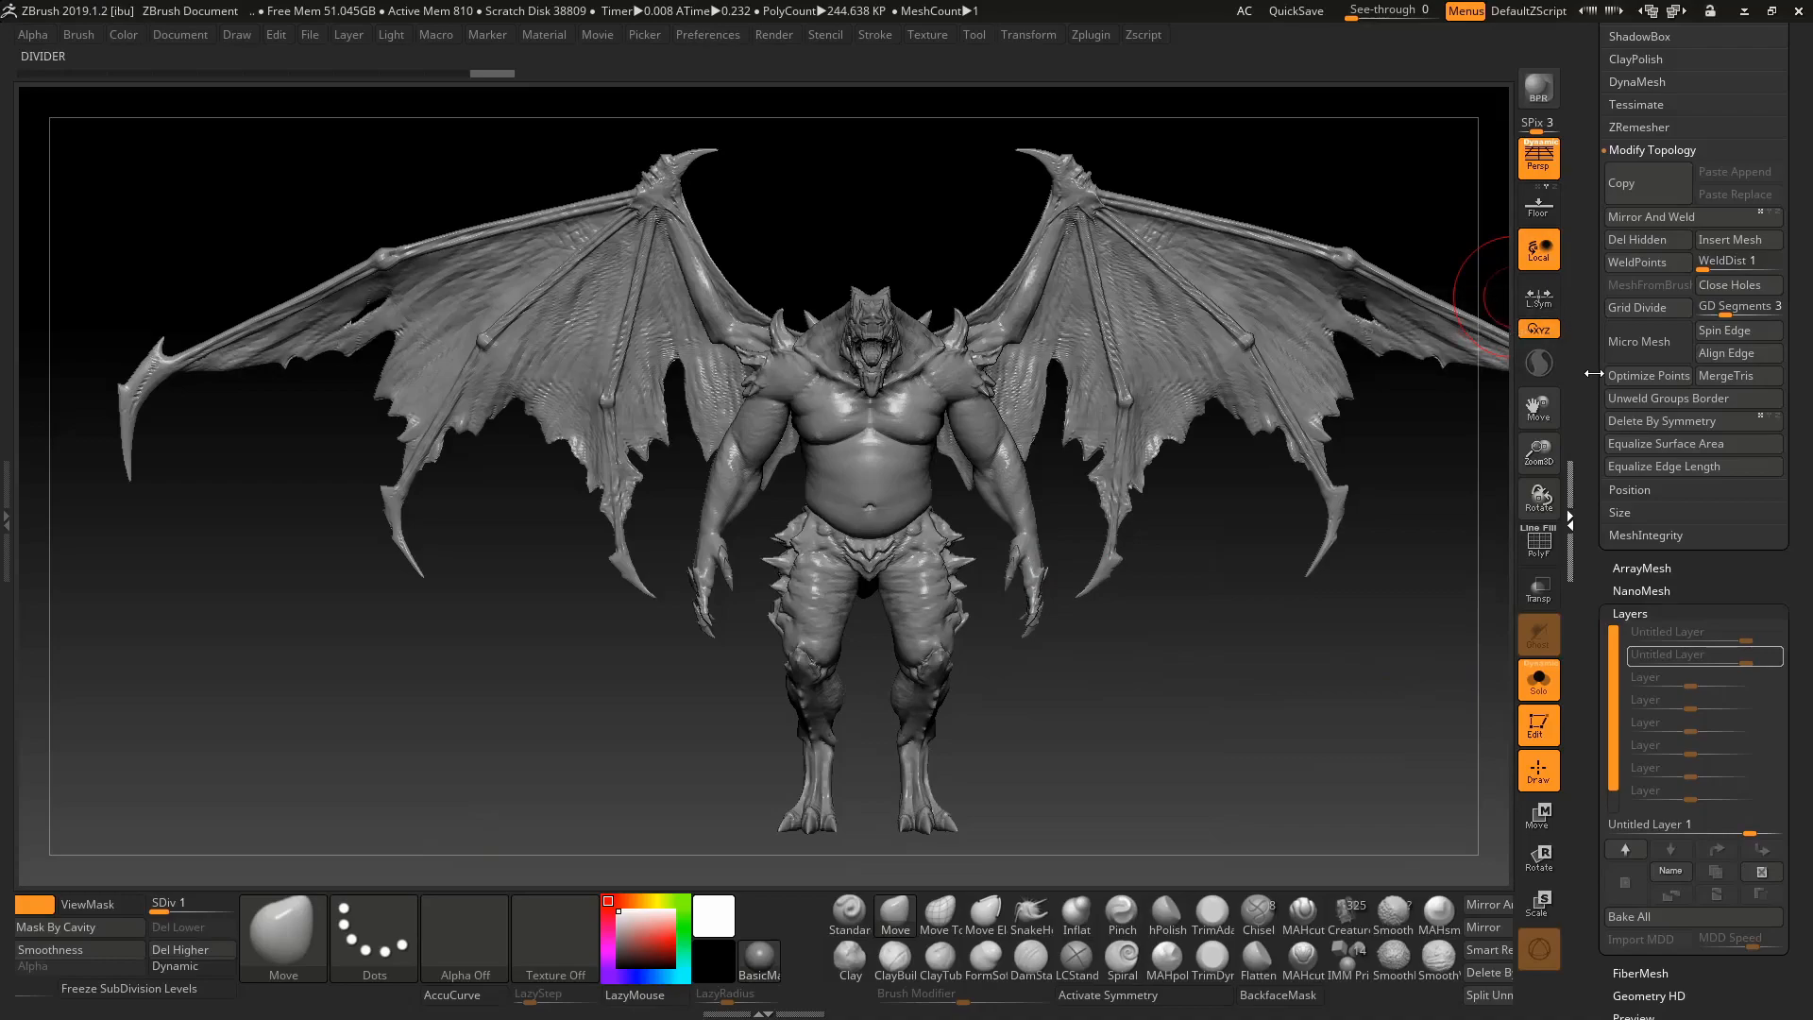
pyautogui.moveTo(1594, 379); pyautogui.dragTo(1577, 324)
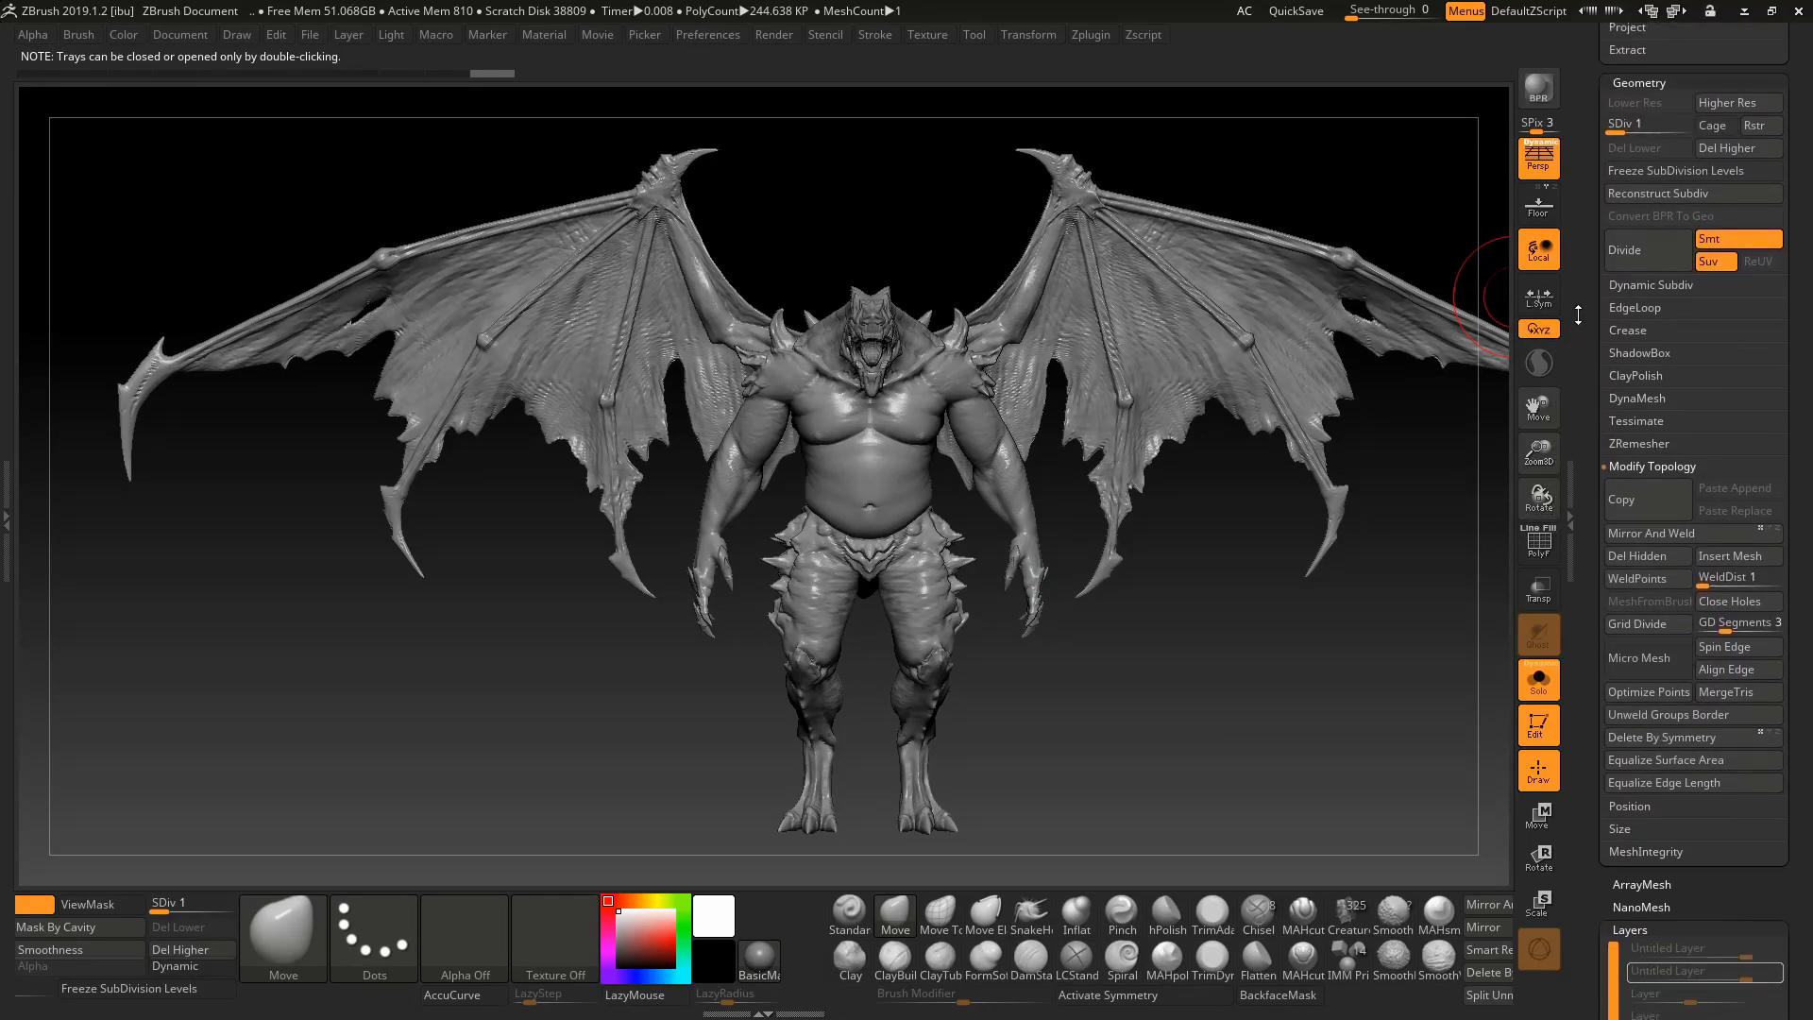
pyautogui.moveTo(1629, 124); pyautogui.dragTo(1727, 422)
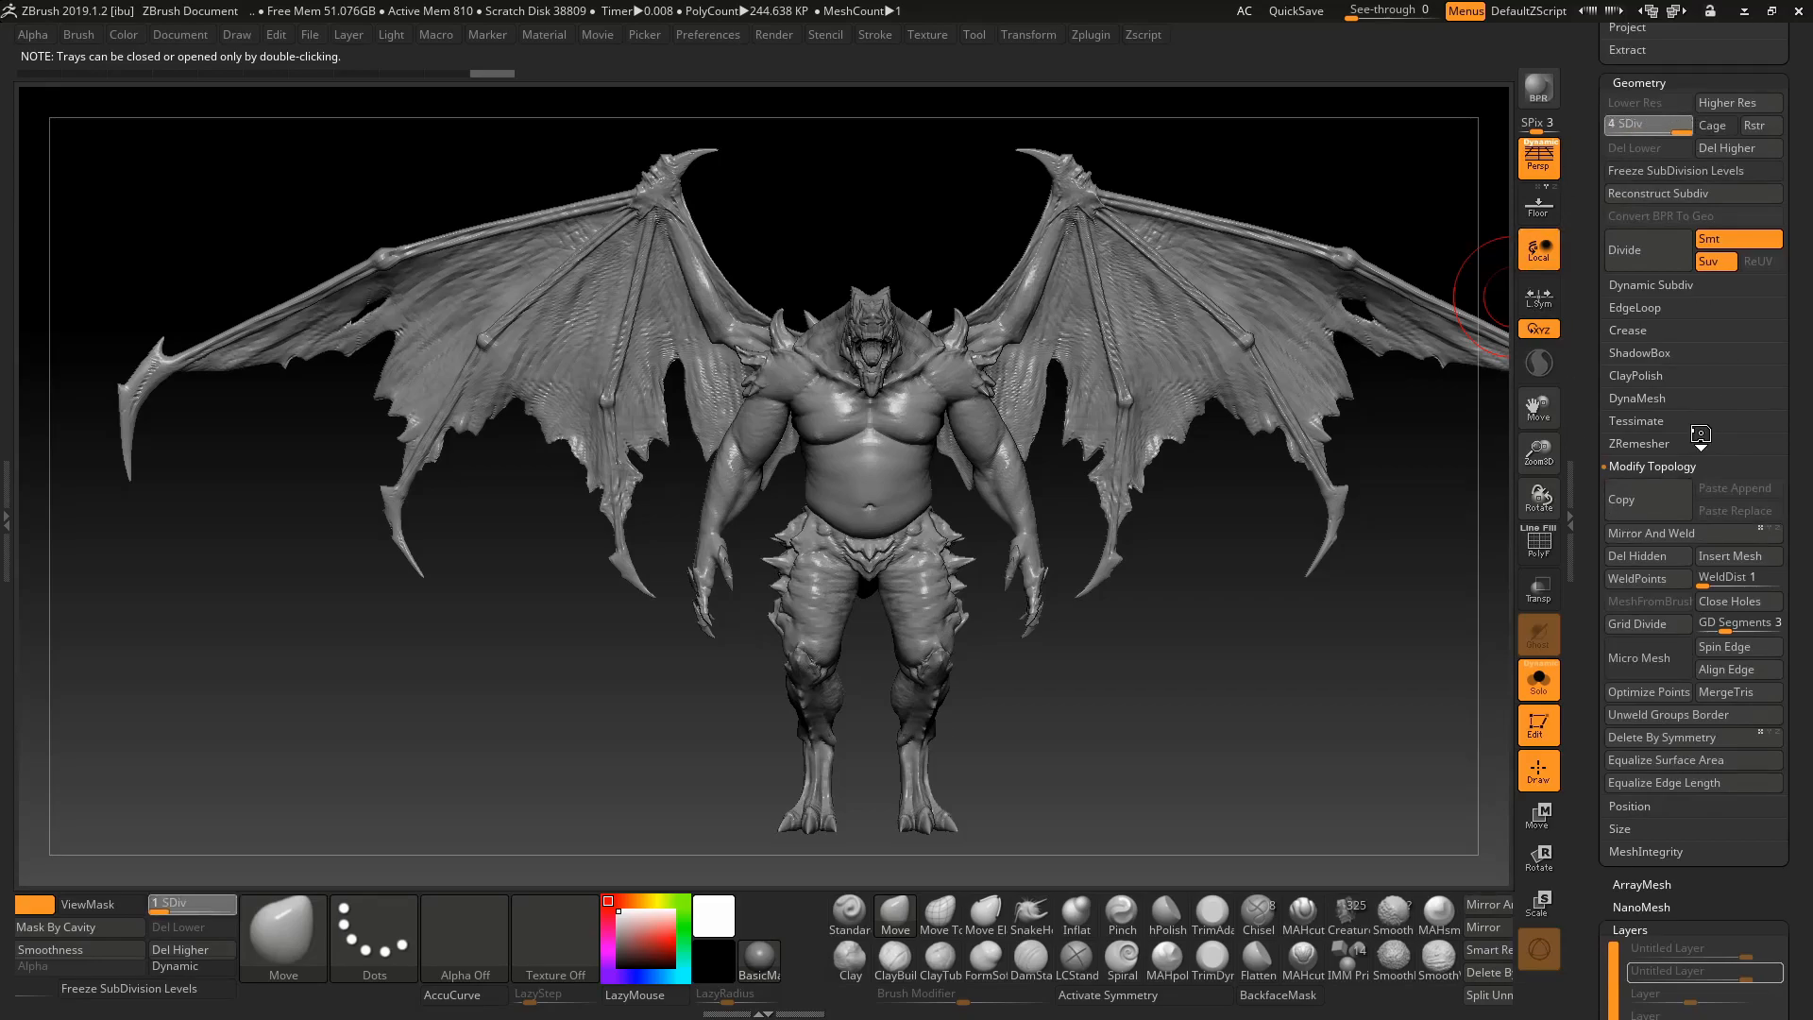
pyautogui.click(1629, 930)
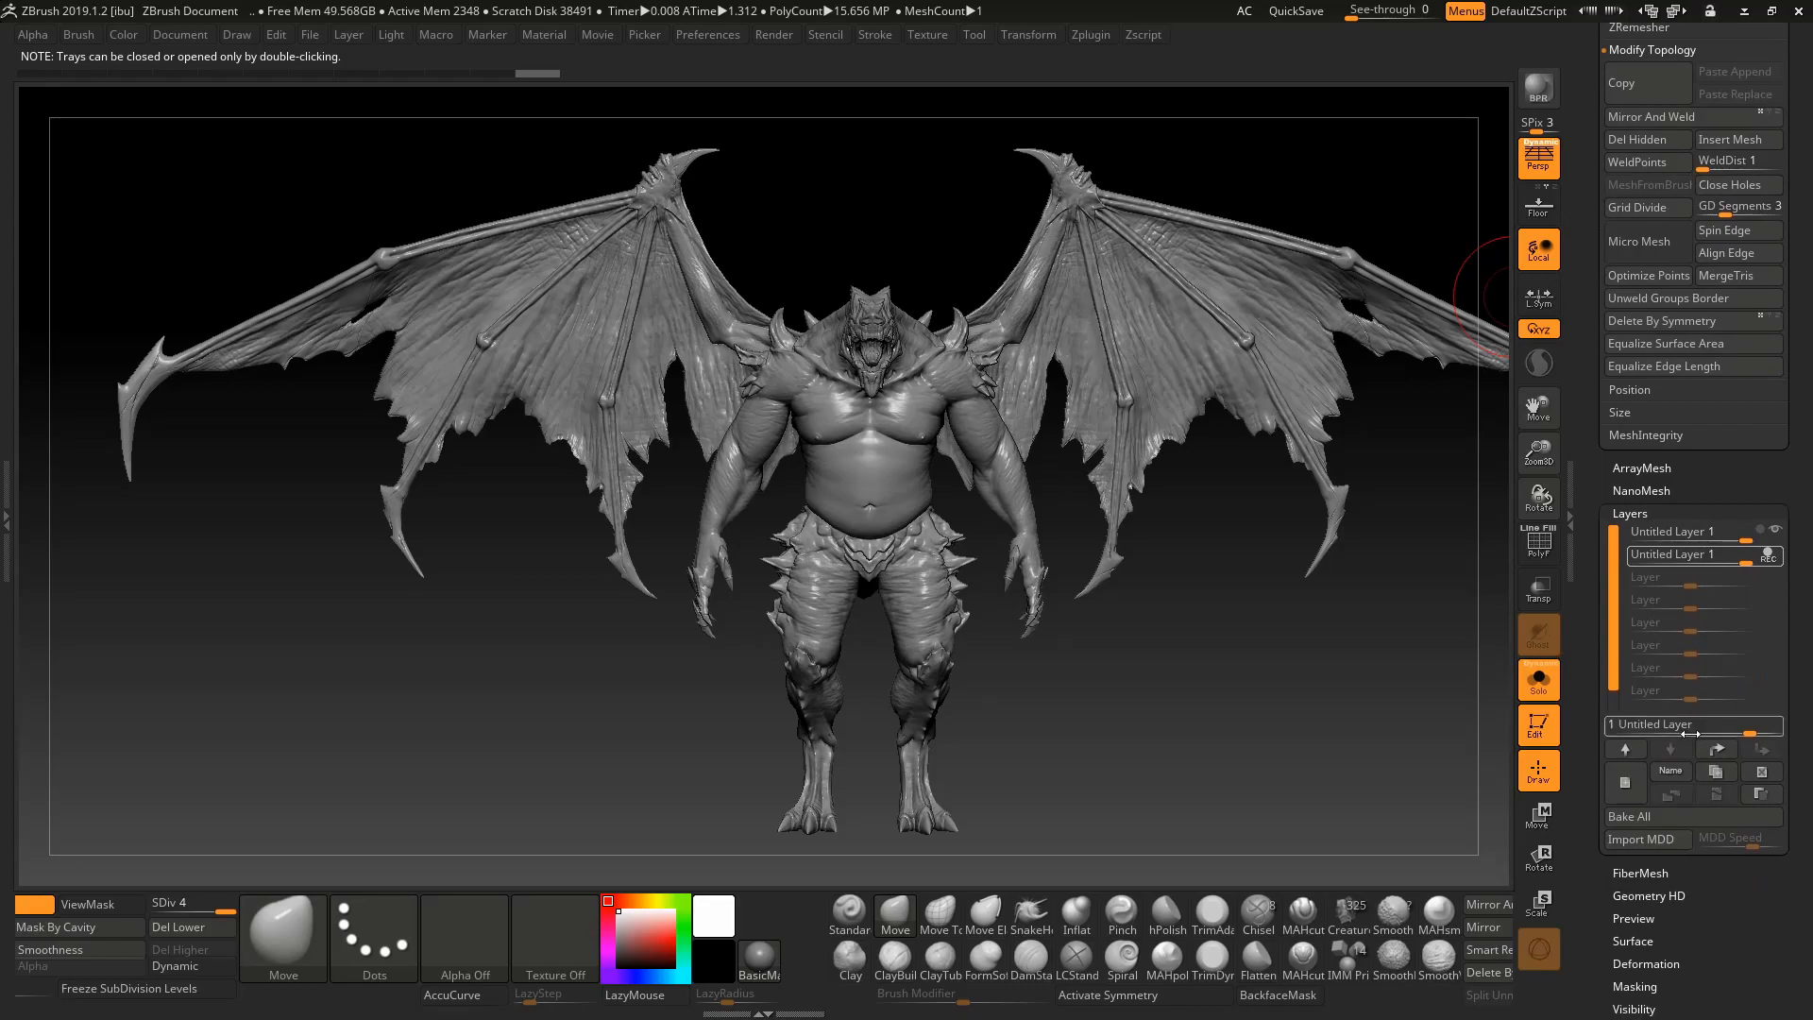
pyautogui.click(1687, 770)
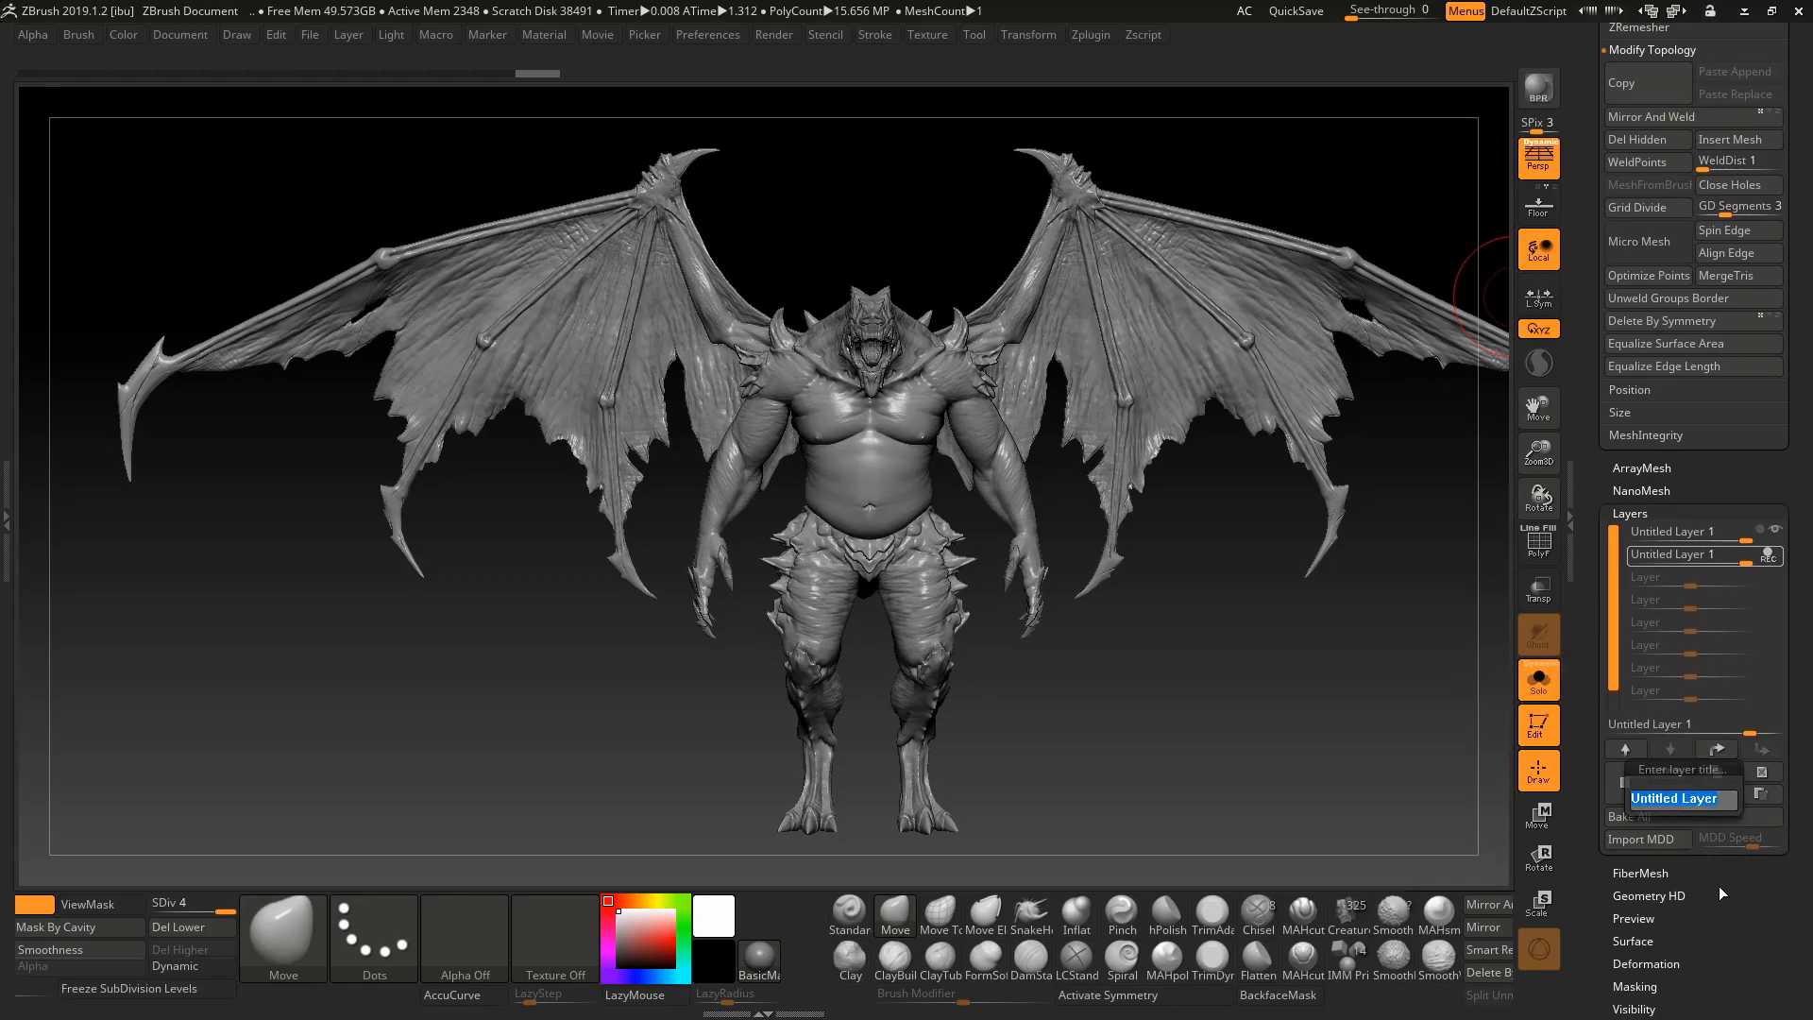
pyautogui.write('poseF')
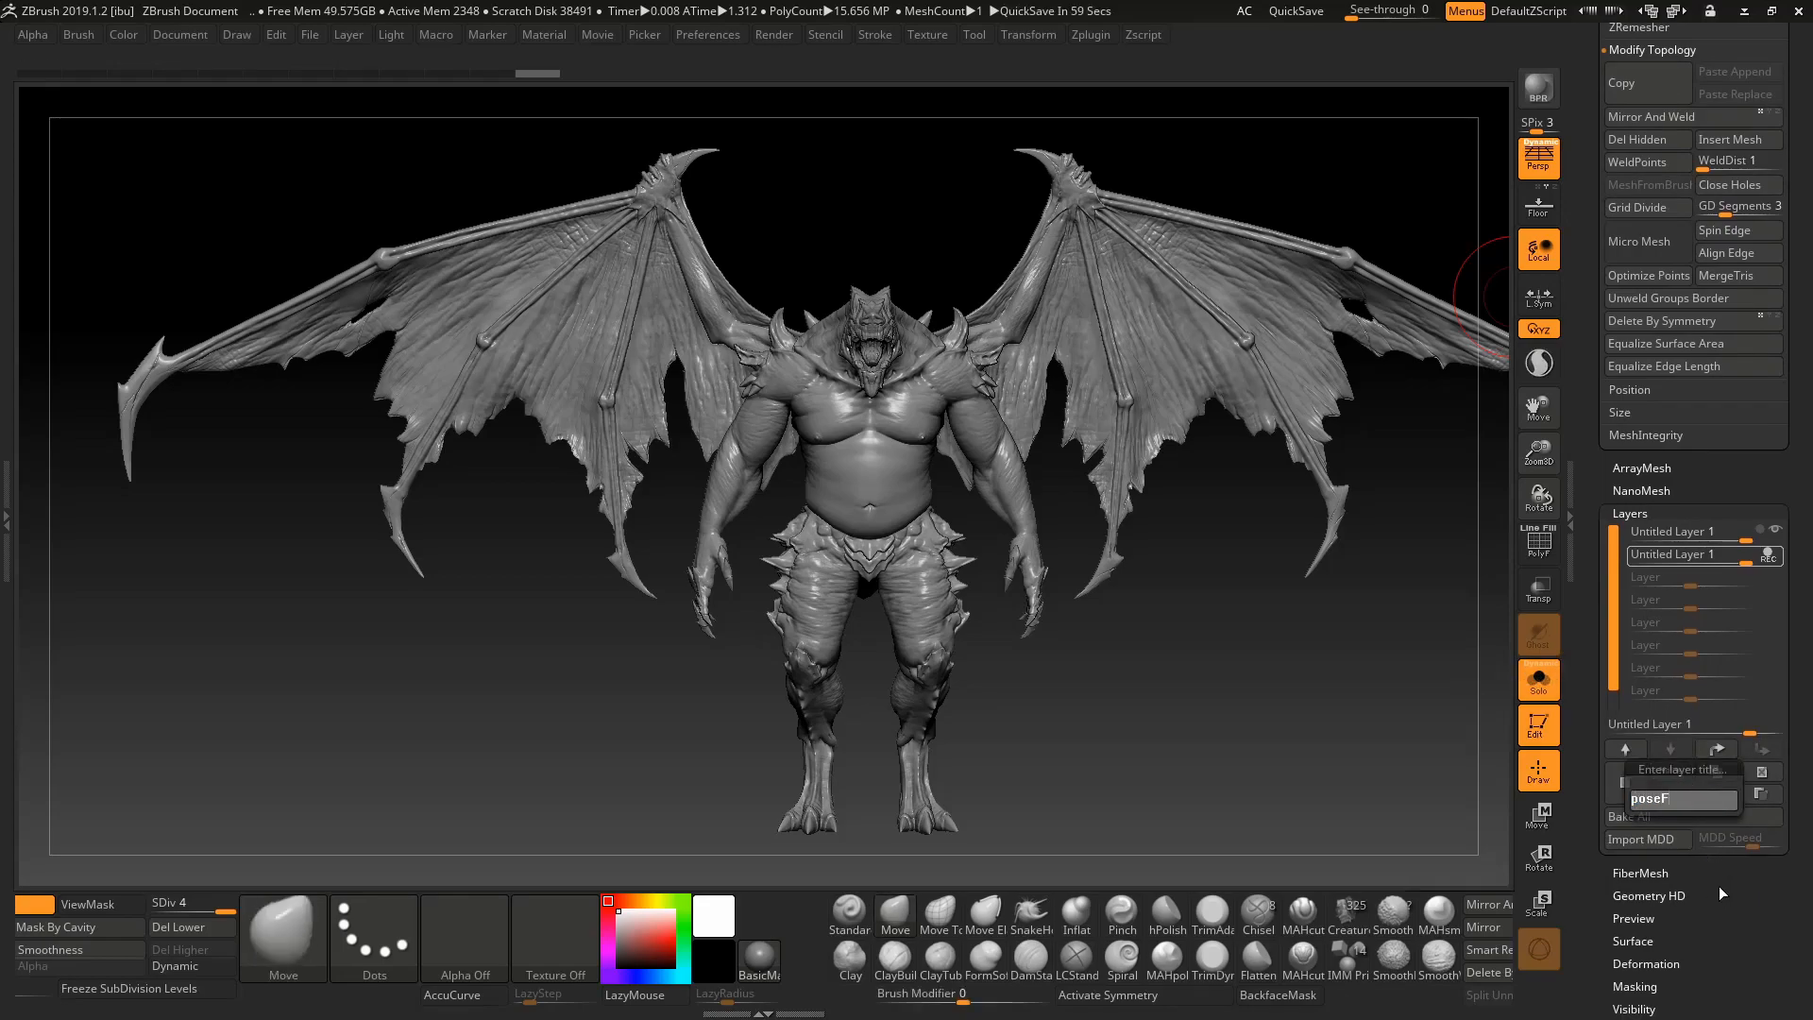
pyautogui.write('ix')
pyautogui.press('Return')
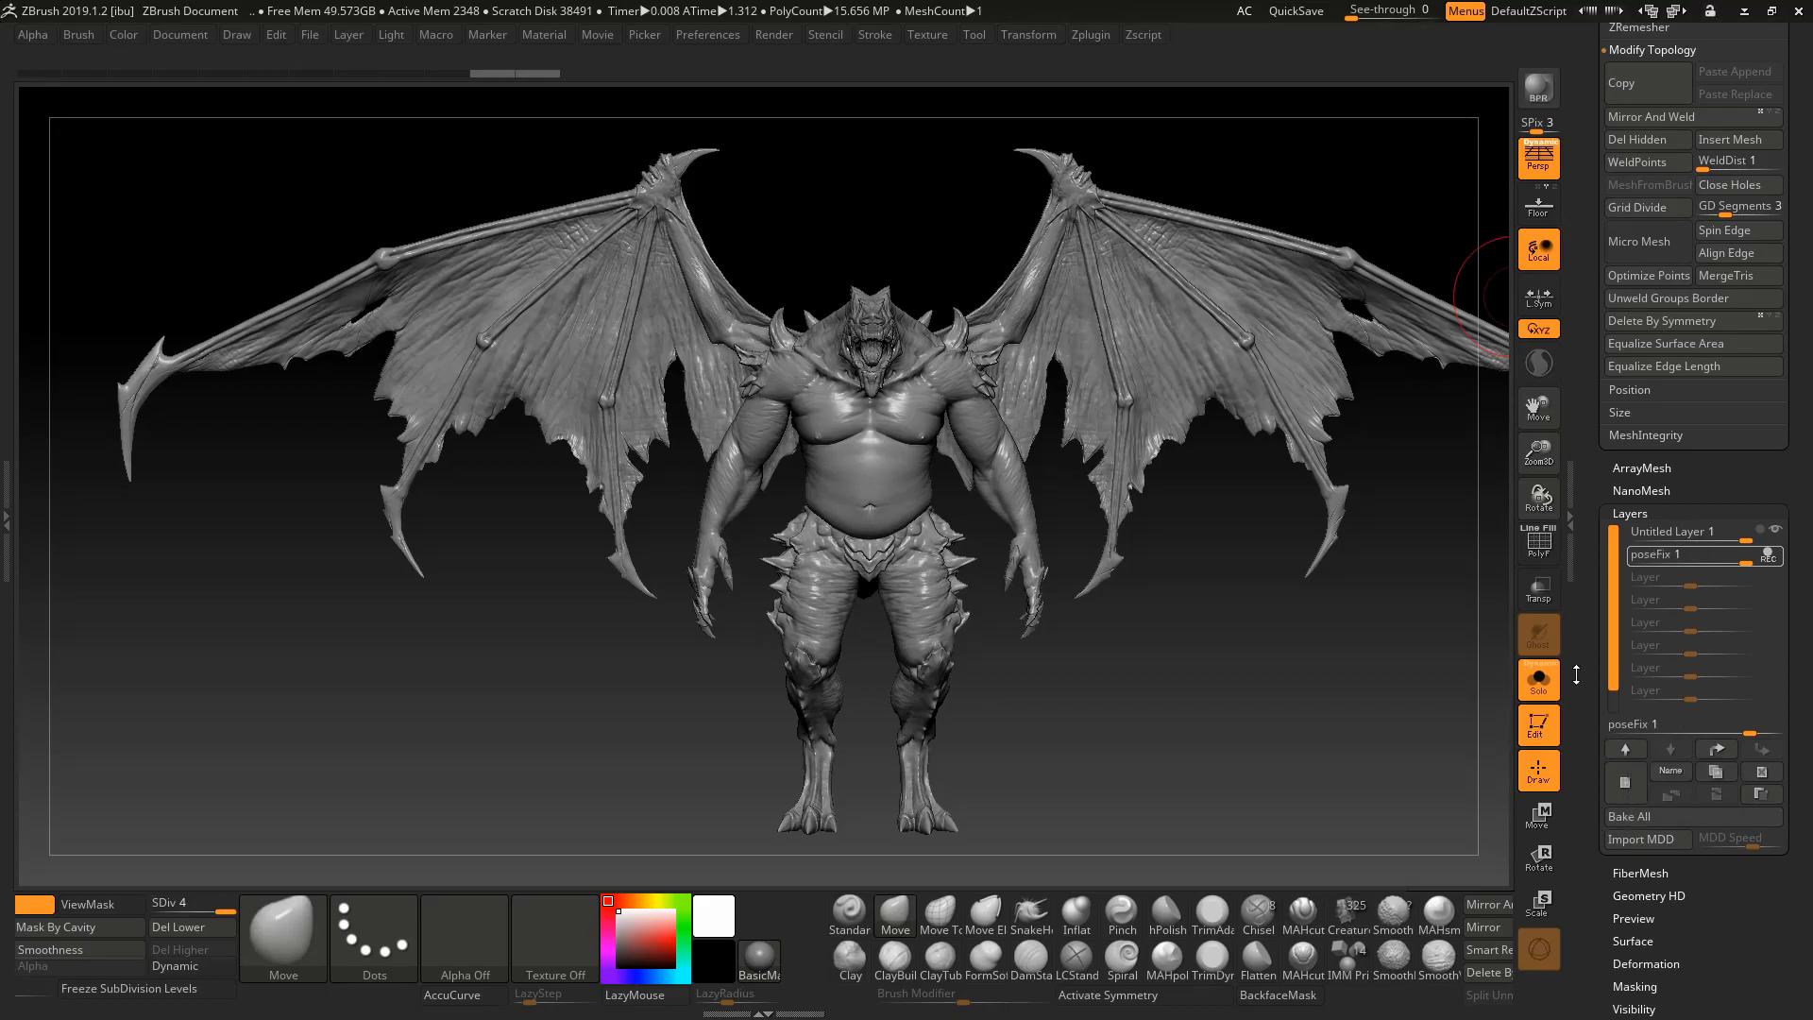
# - Lower the creature to subdivision level 1 and import poseFix.obj onto the poseFix subtool
pyautogui.scroll(10, 1672, 758)
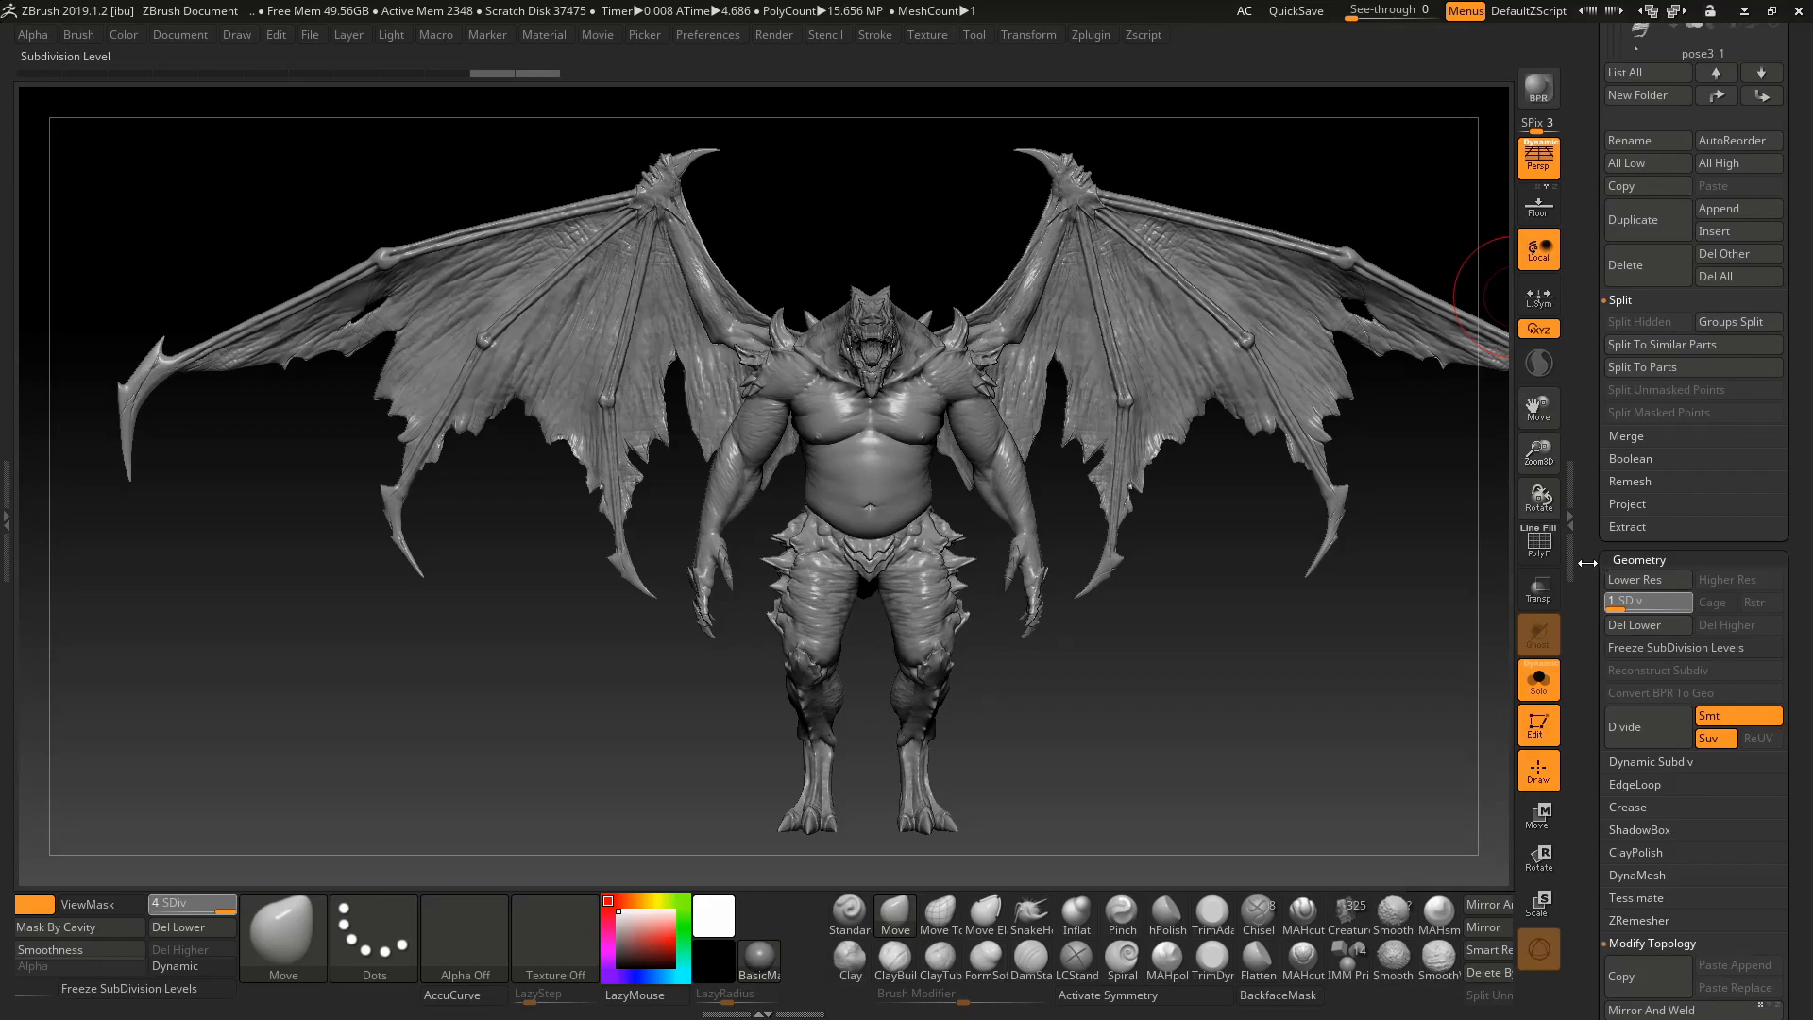
pyautogui.moveTo(1584, 553); pyautogui.dragTo(1615, 840)
pyautogui.click(1626, 135)
pyautogui.click(456, 357)
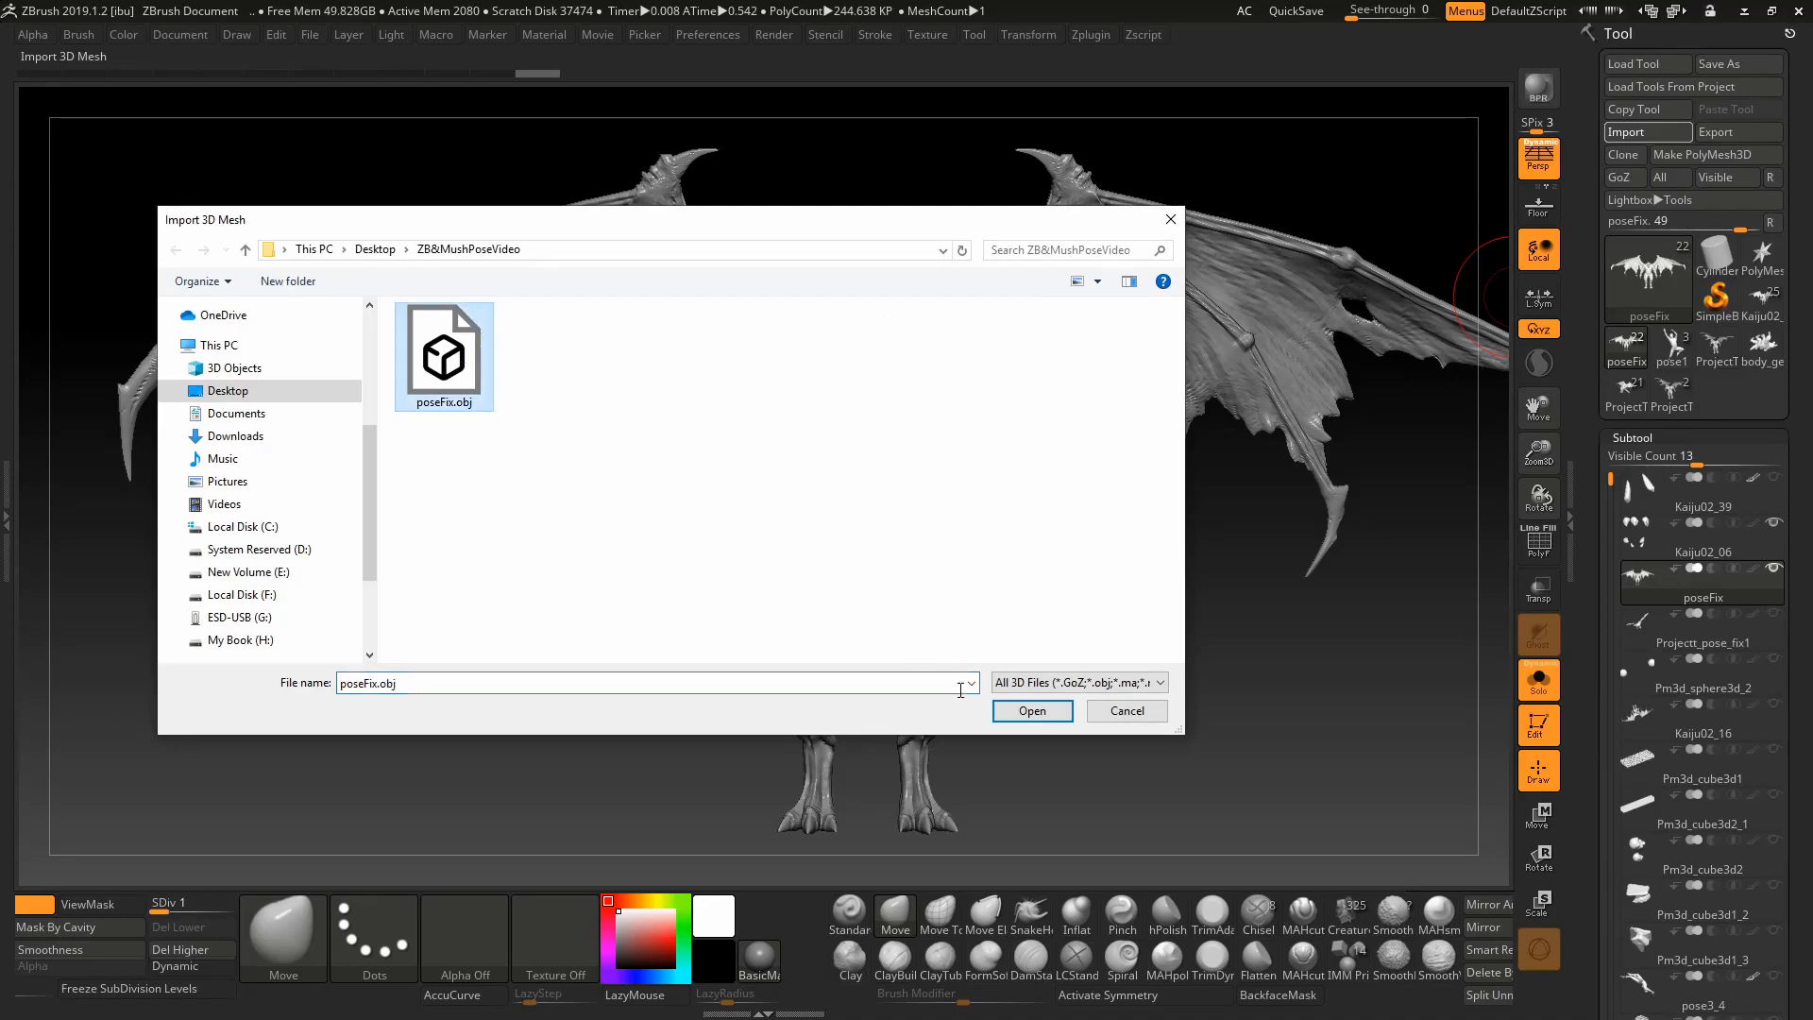
pyautogui.click(1055, 708)
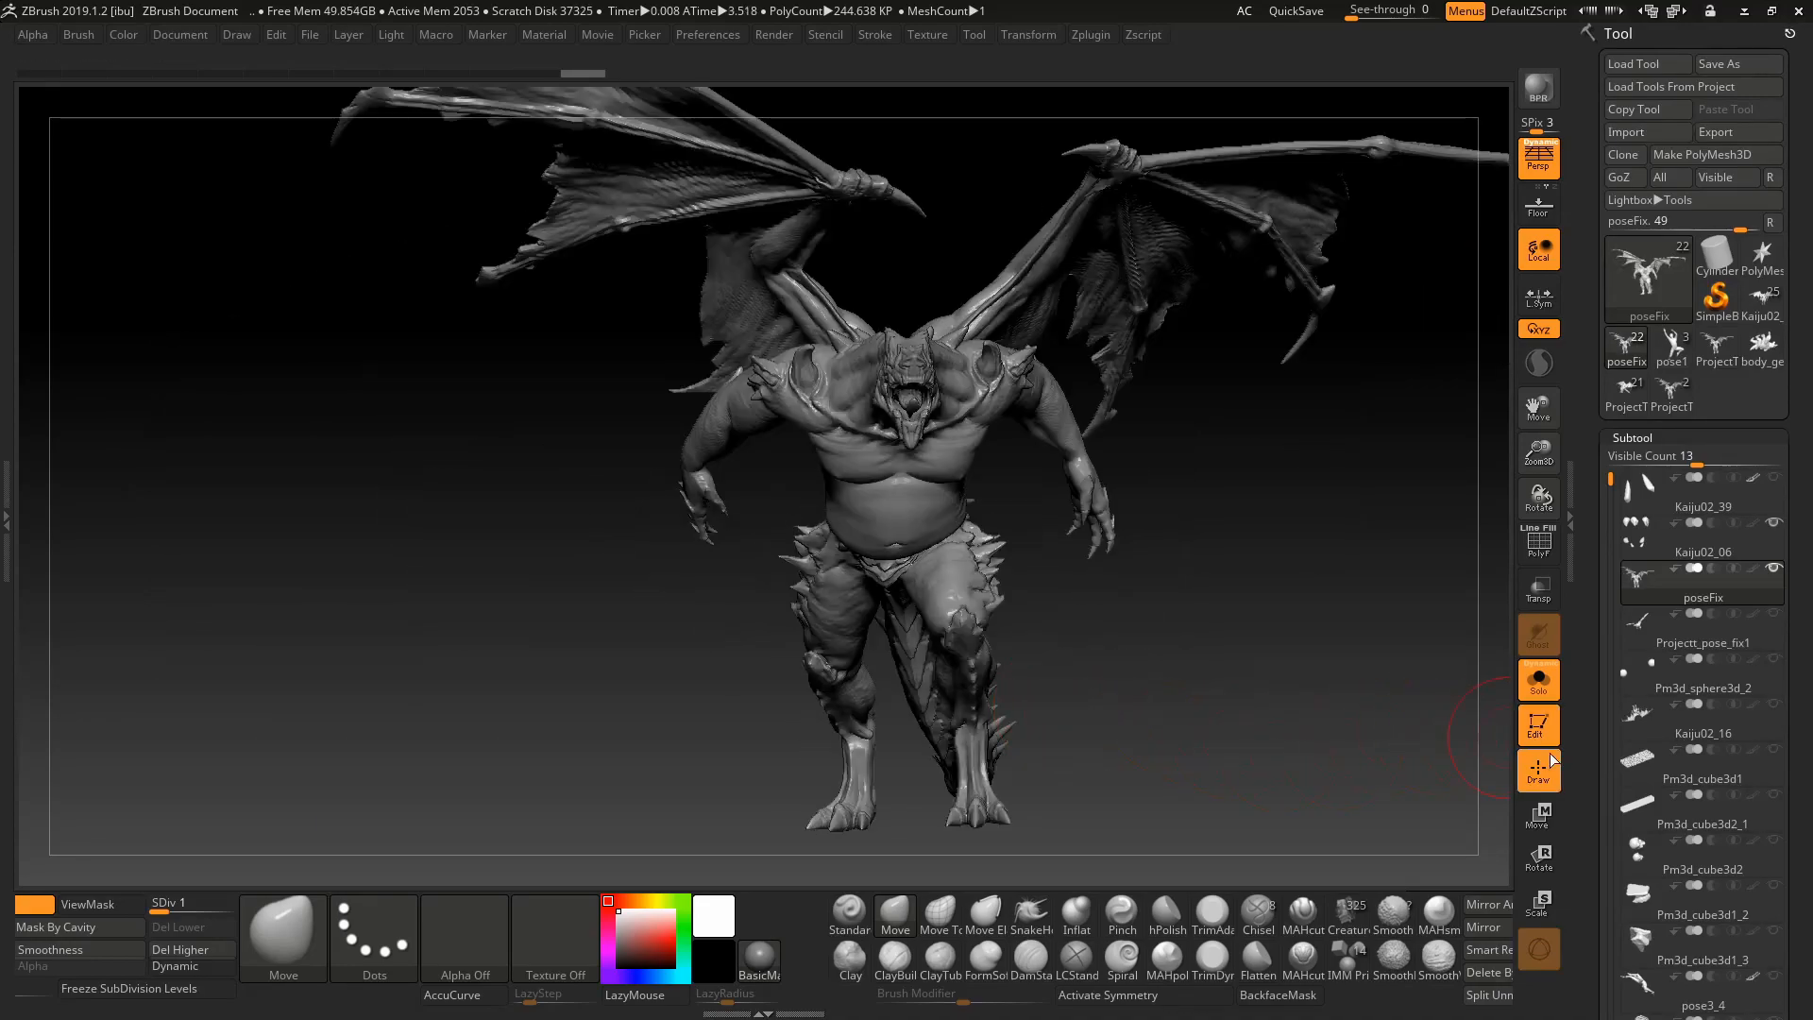
# - Check the imported pose from the side and raise the creature to subdivision level 4
pyautogui.moveTo(1588, 779); pyautogui.dragTo(1568, 596)
pyautogui.moveTo(1208, 544); pyautogui.dragTo(1117, 558)
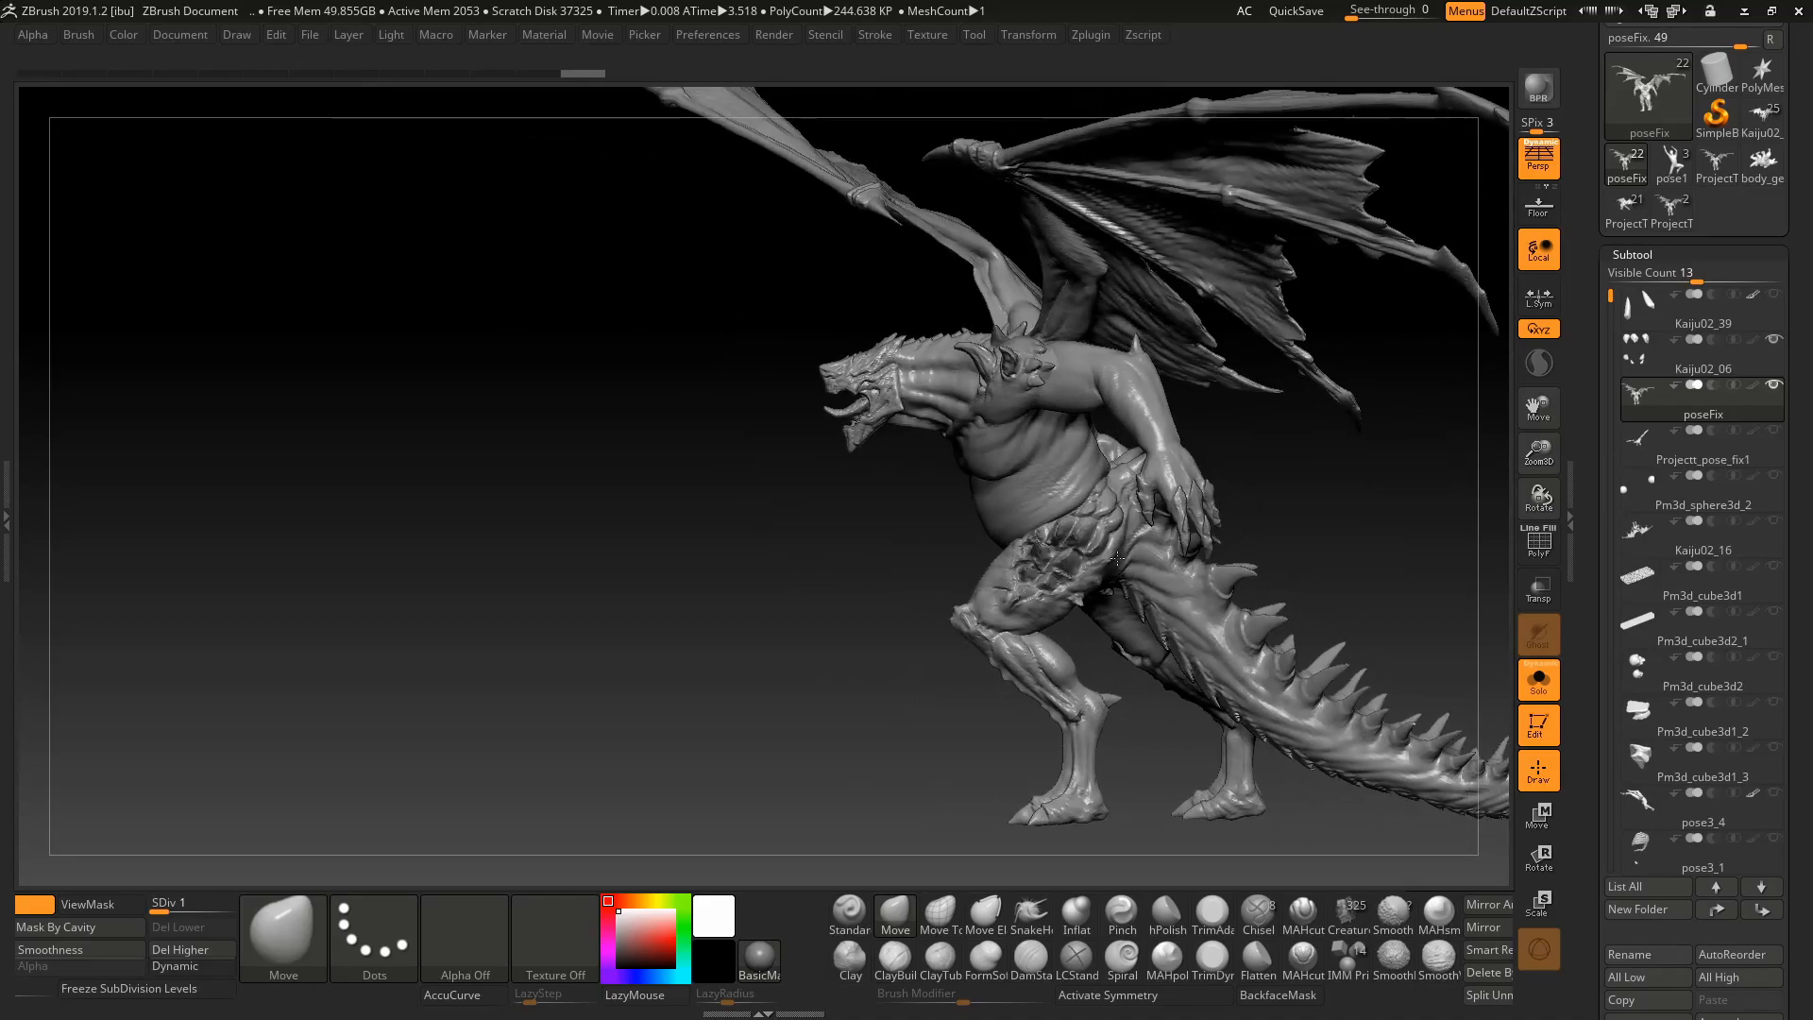
pyautogui.moveTo(1117, 558); pyautogui.dragTo(1120, 555, button='right')
pyautogui.moveTo(1026, 475)
pyautogui.keyDown('ctrl'); pyautogui.mouseDown(button='right')
pyautogui.moveTo(1032, 499)
pyautogui.moveTo(1029, 455)
pyautogui.mouseUp(button='right'); pyautogui.keyUp('ctrl')
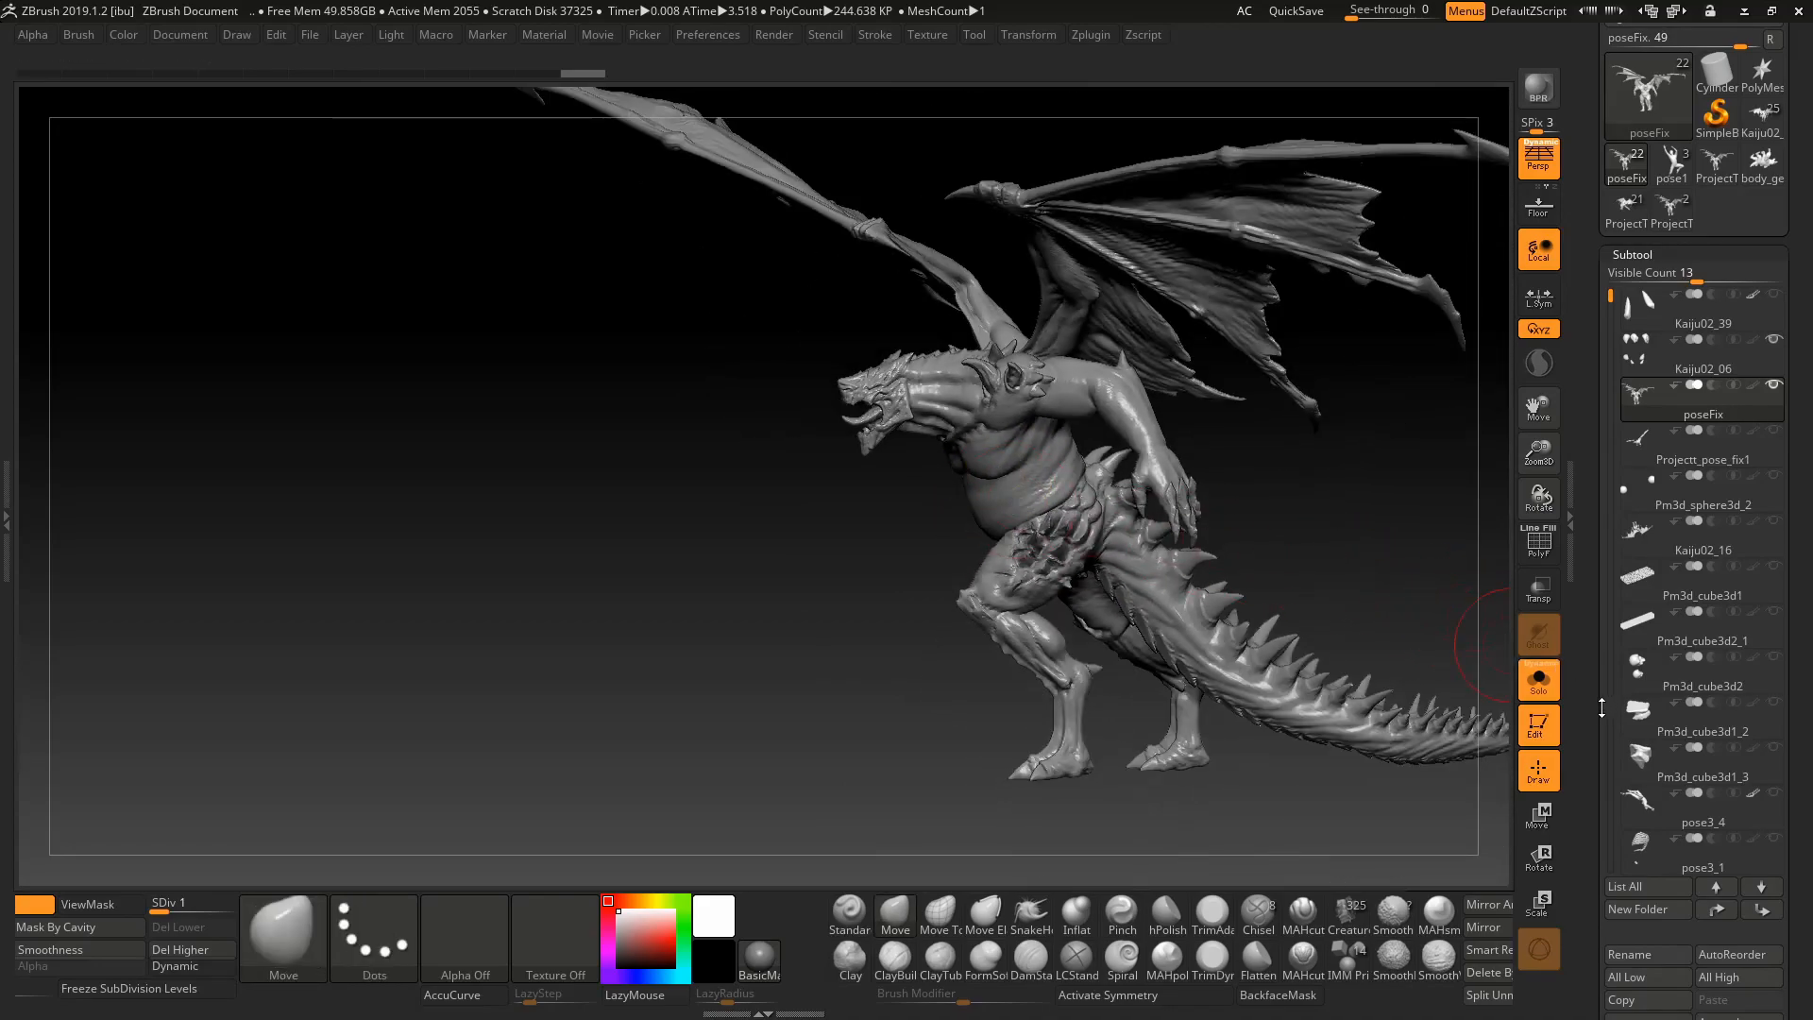
pyautogui.moveTo(1583, 708); pyautogui.dragTo(1503, 479)
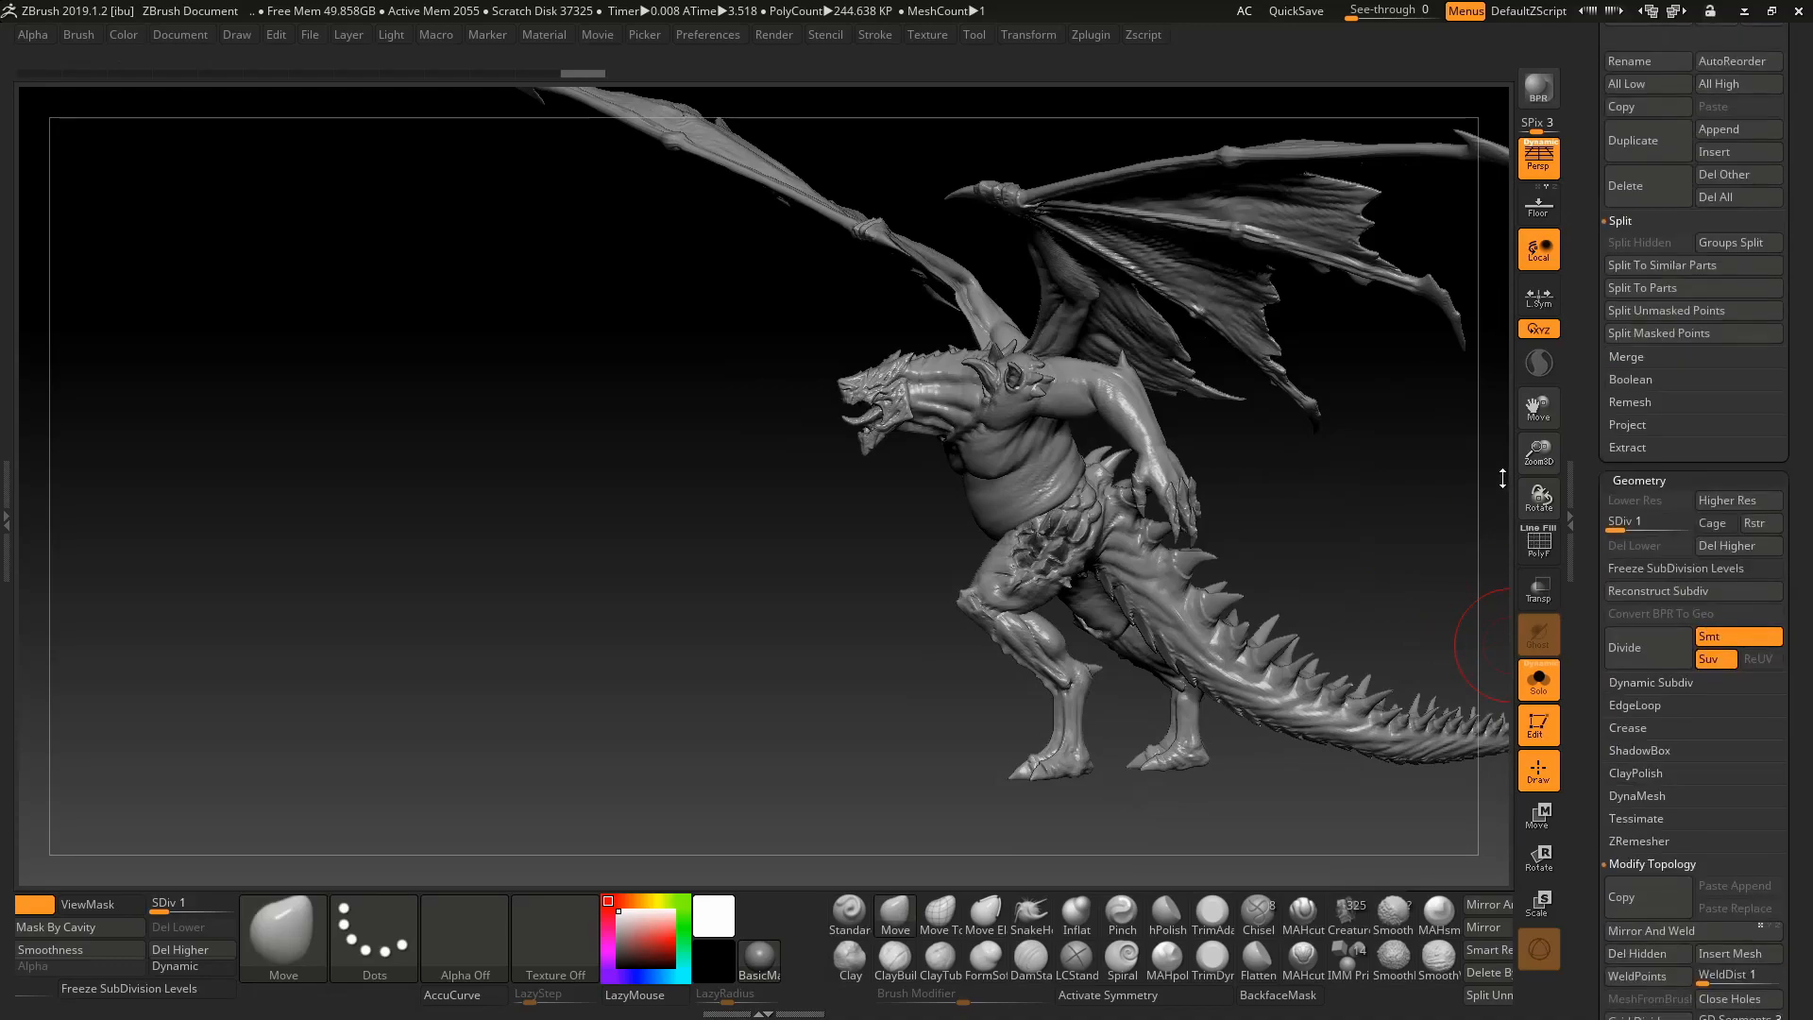
pyautogui.moveTo(1604, 517); pyautogui.dragTo(1677, 520)
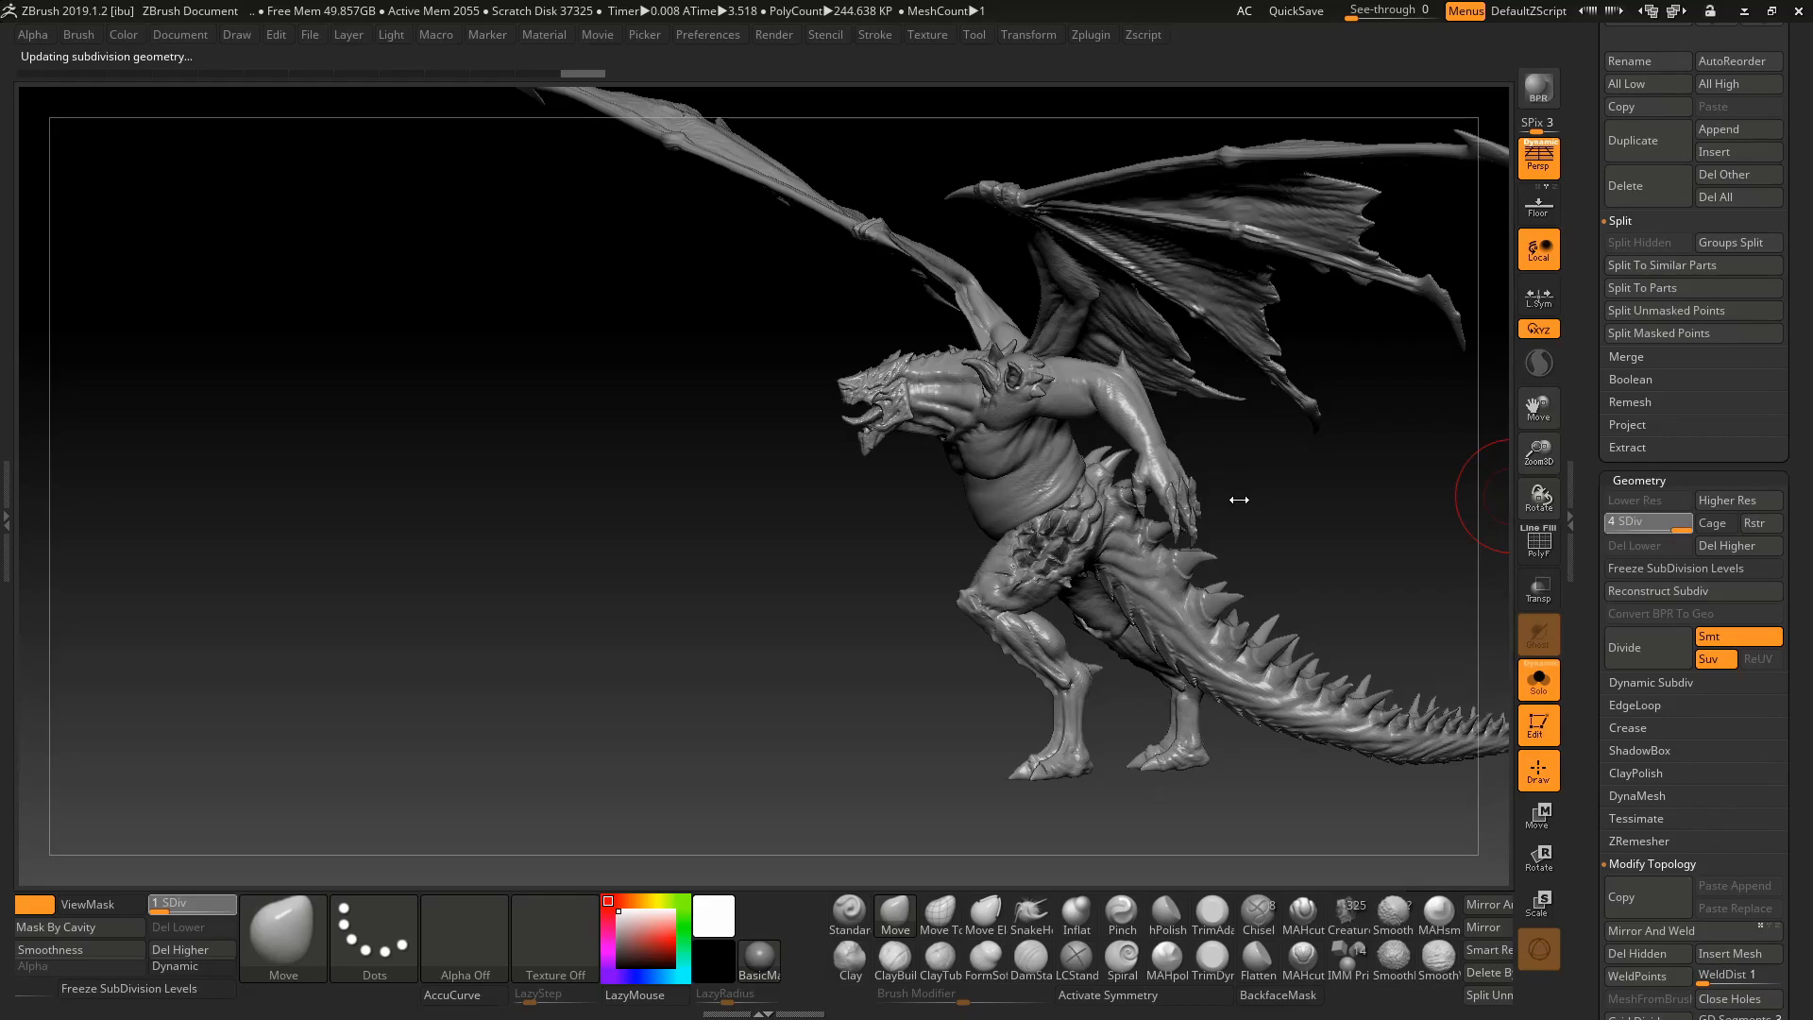
# - Examine the high-resolution posed sculpt's armpit, torso, shoulders and legs from close up and from all around
pyautogui.moveTo(1266, 506); pyautogui.dragTo(1304, 573)
pyautogui.keyDown('ctrl'); pyautogui.moveTo(1304, 573); pyautogui.dragTo(1314, 682, button='right'); pyautogui.keyUp('ctrl')
pyautogui.moveTo(1206, 704); pyautogui.dragTo(1162, 689, button='right')
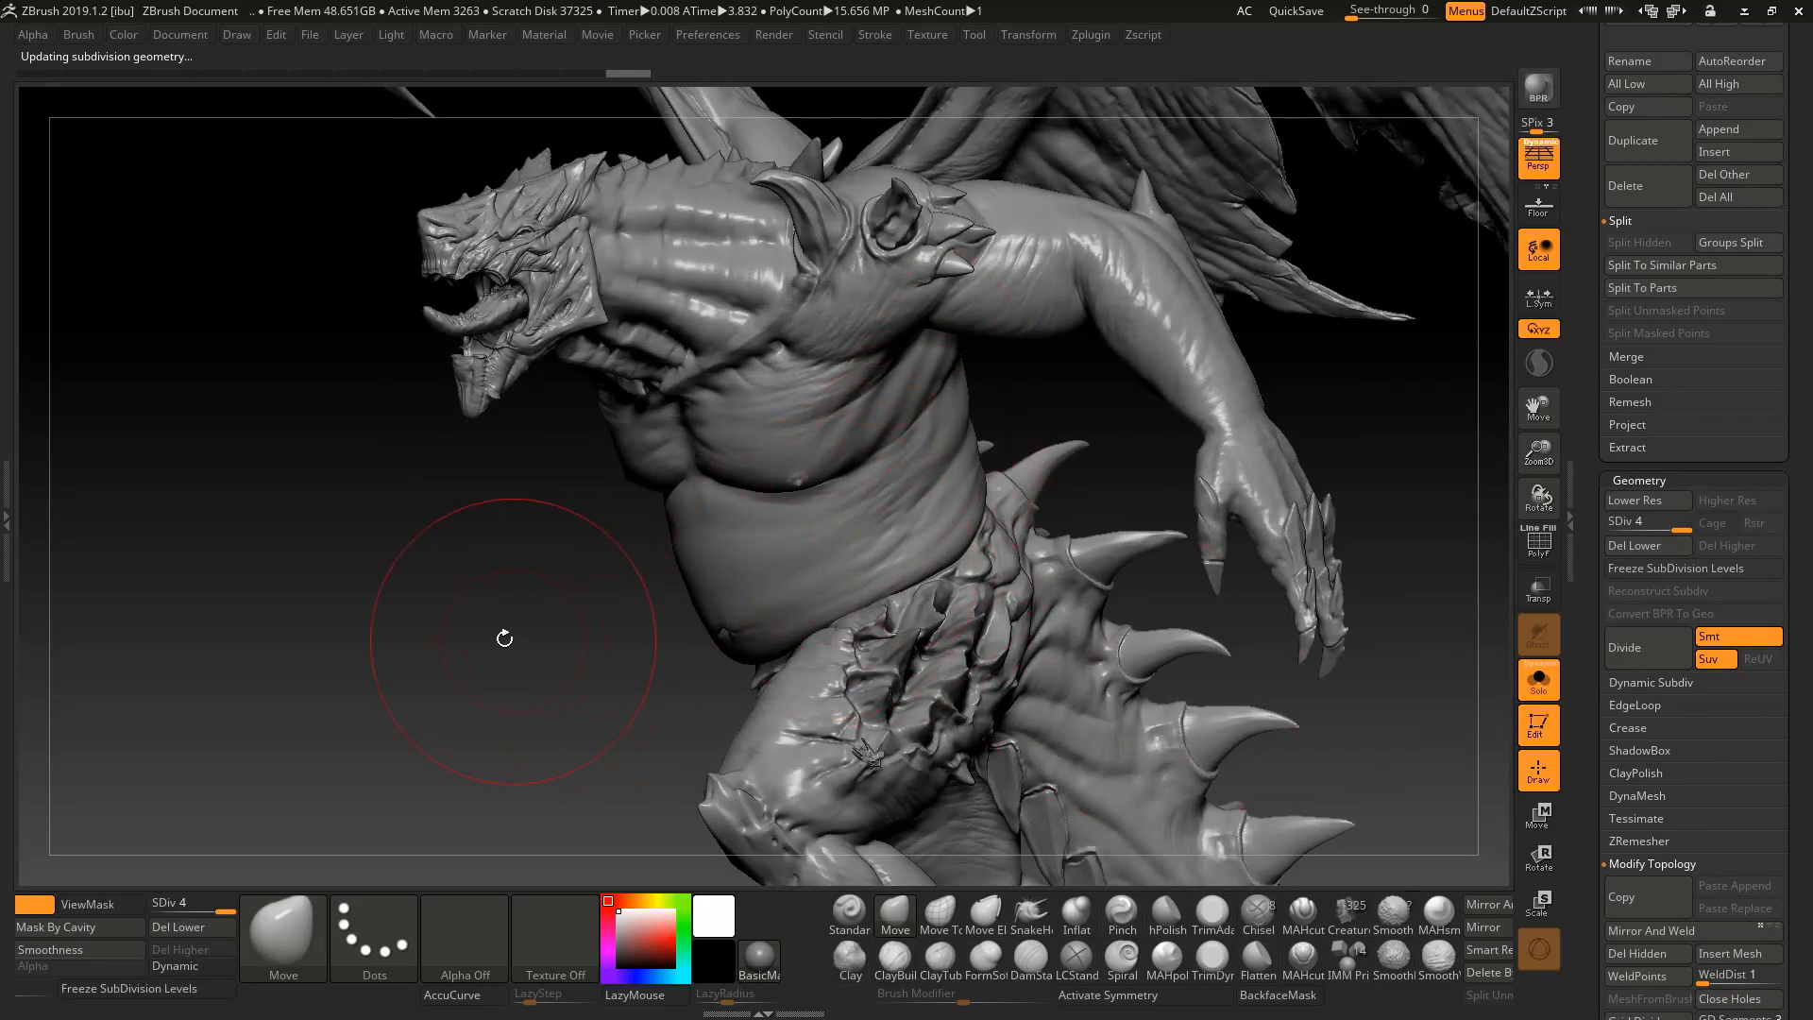
pyautogui.moveTo(506, 638); pyautogui.dragTo(648, 506)
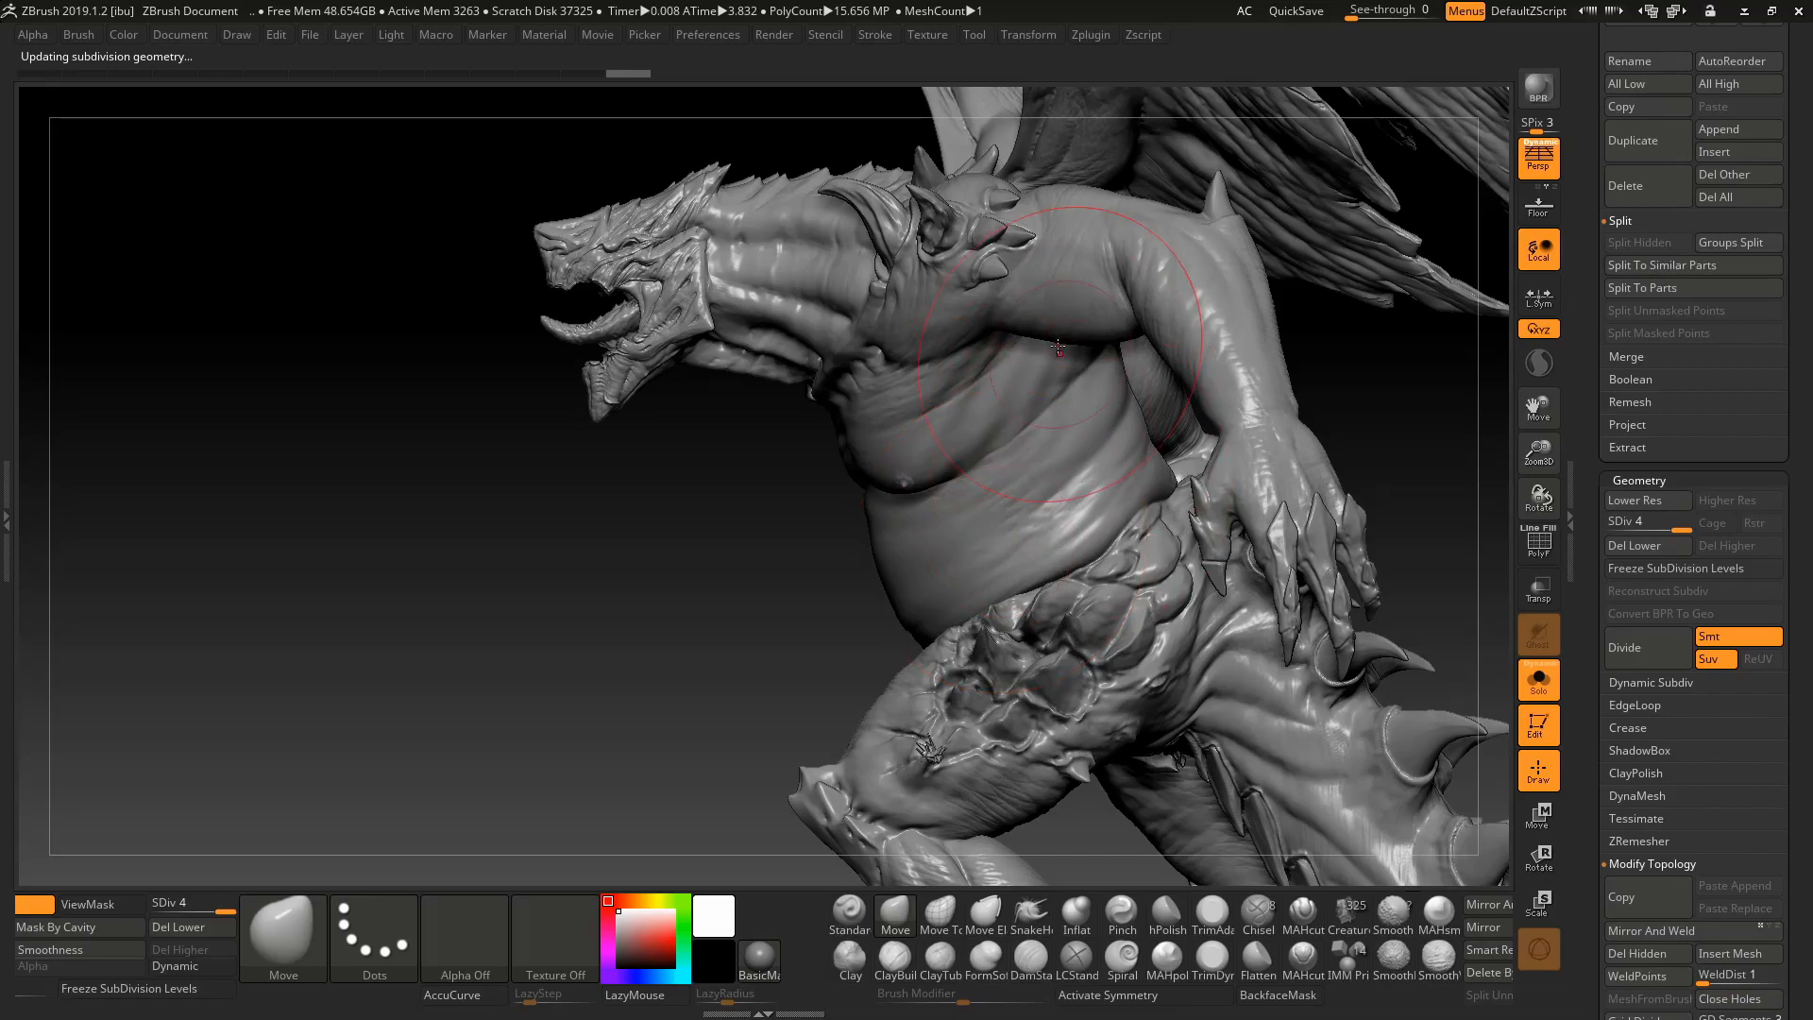
pyautogui.moveTo(741, 617); pyautogui.dragTo(652, 663)
pyautogui.moveTo(539, 665)
pyautogui.keyDown('ctrl'); pyautogui.mouseDown(button='right')
pyautogui.moveTo(499, 651)
pyautogui.moveTo(511, 642)
pyautogui.mouseUp(button='right'); pyautogui.keyUp('ctrl')
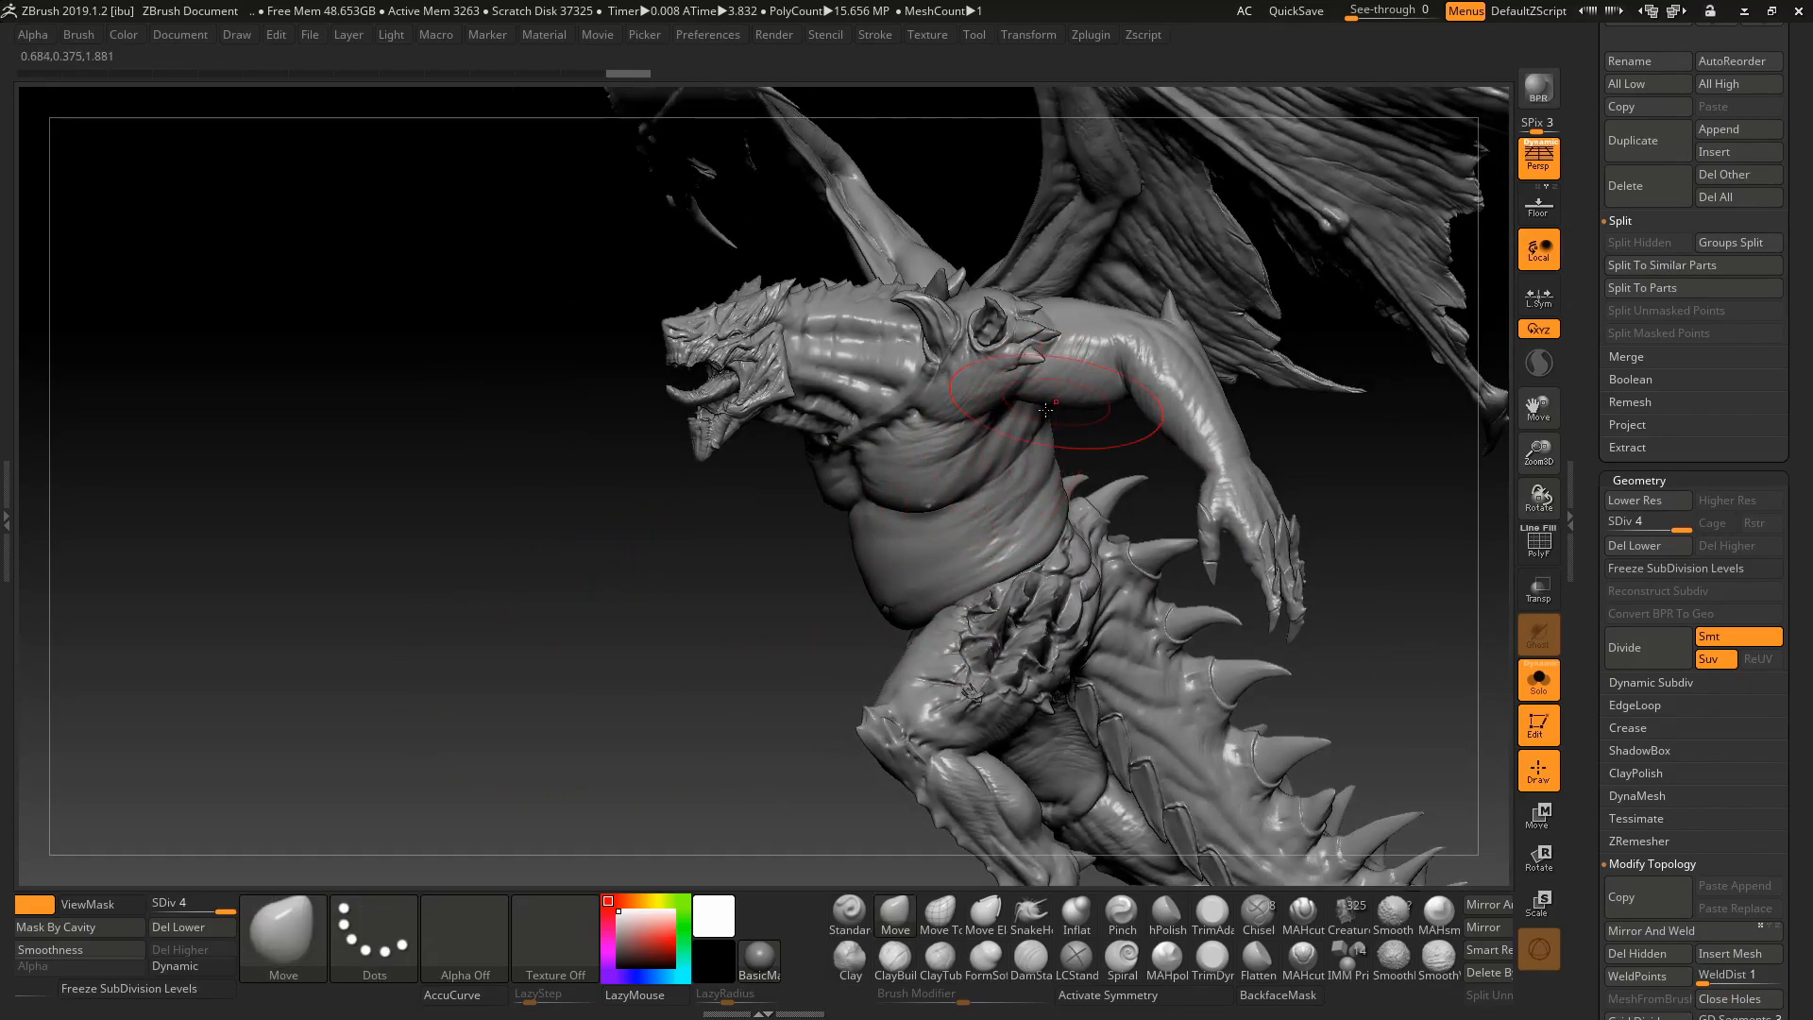
pyautogui.moveTo(586, 570); pyautogui.dragTo(1385, 640)
pyautogui.keyDown('ctrl'); pyautogui.moveTo(1420, 632); pyautogui.dragTo(1256, 587, button='right'); pyautogui.keyUp('ctrl')
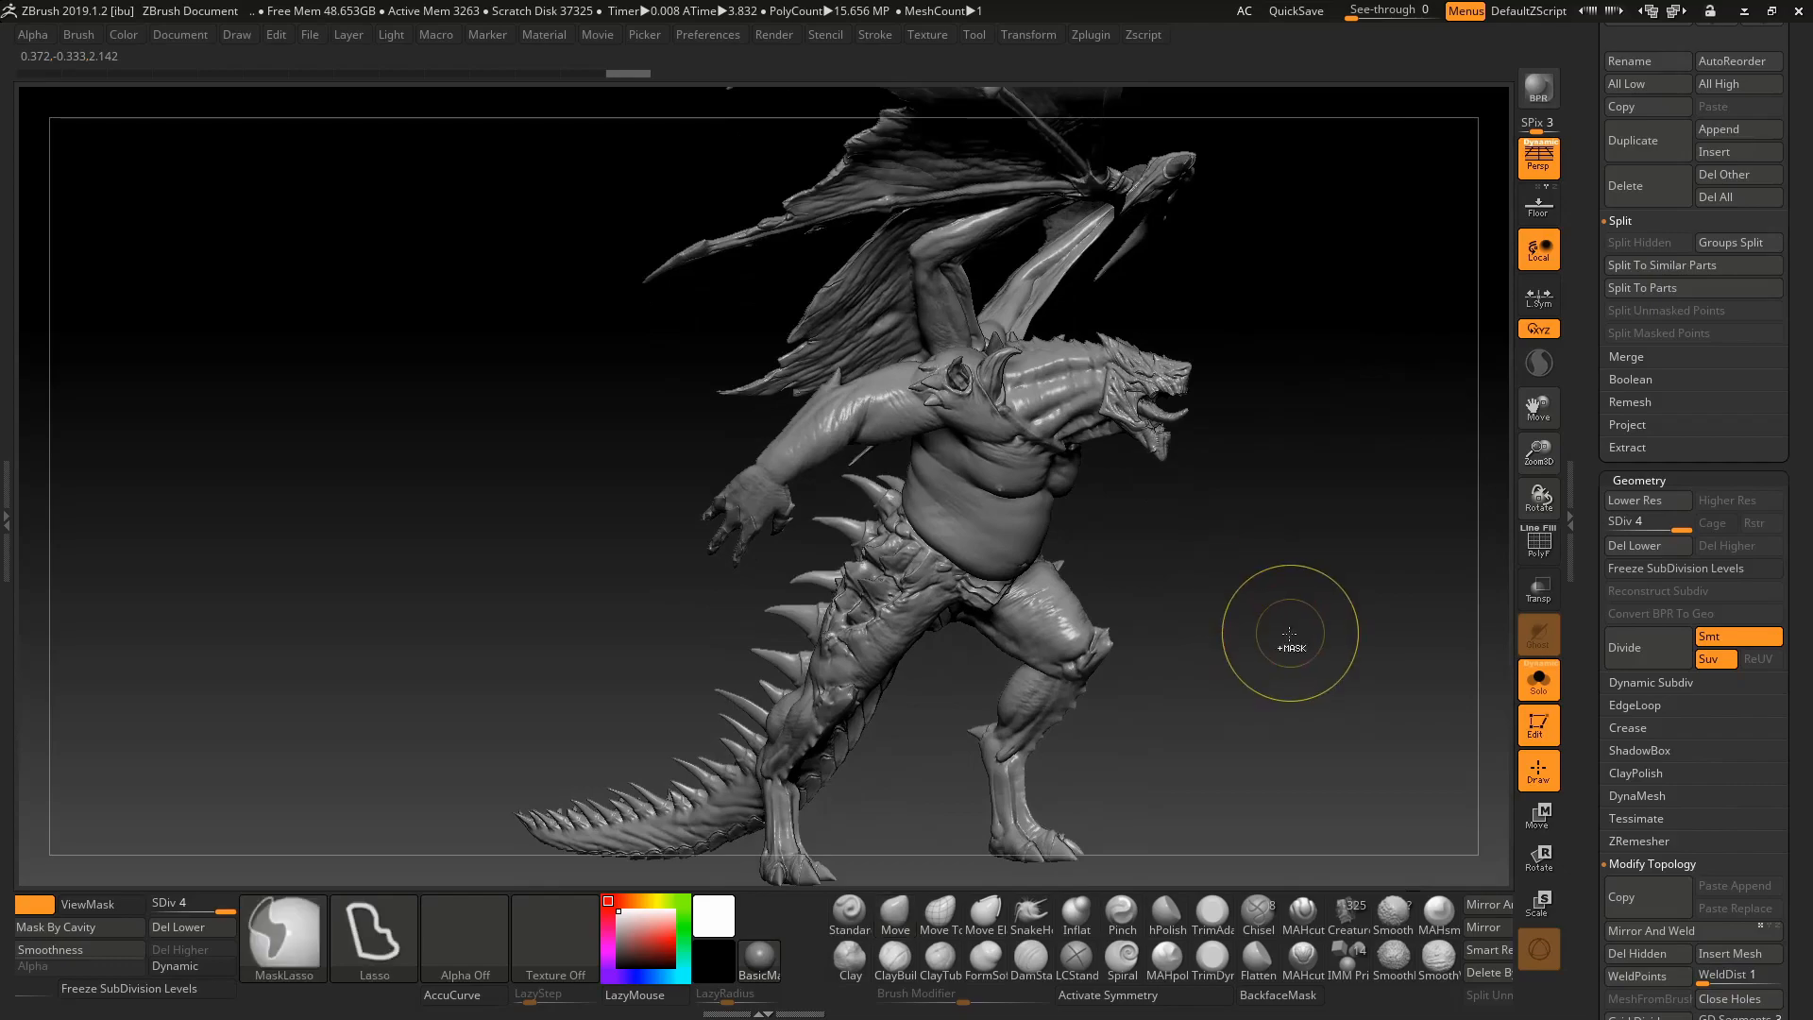
pyautogui.moveTo(1246, 636)
pyautogui.mouseDown()
pyautogui.moveTo(1227, 591)
pyautogui.moveTo(1197, 588)
pyautogui.mouseUp()
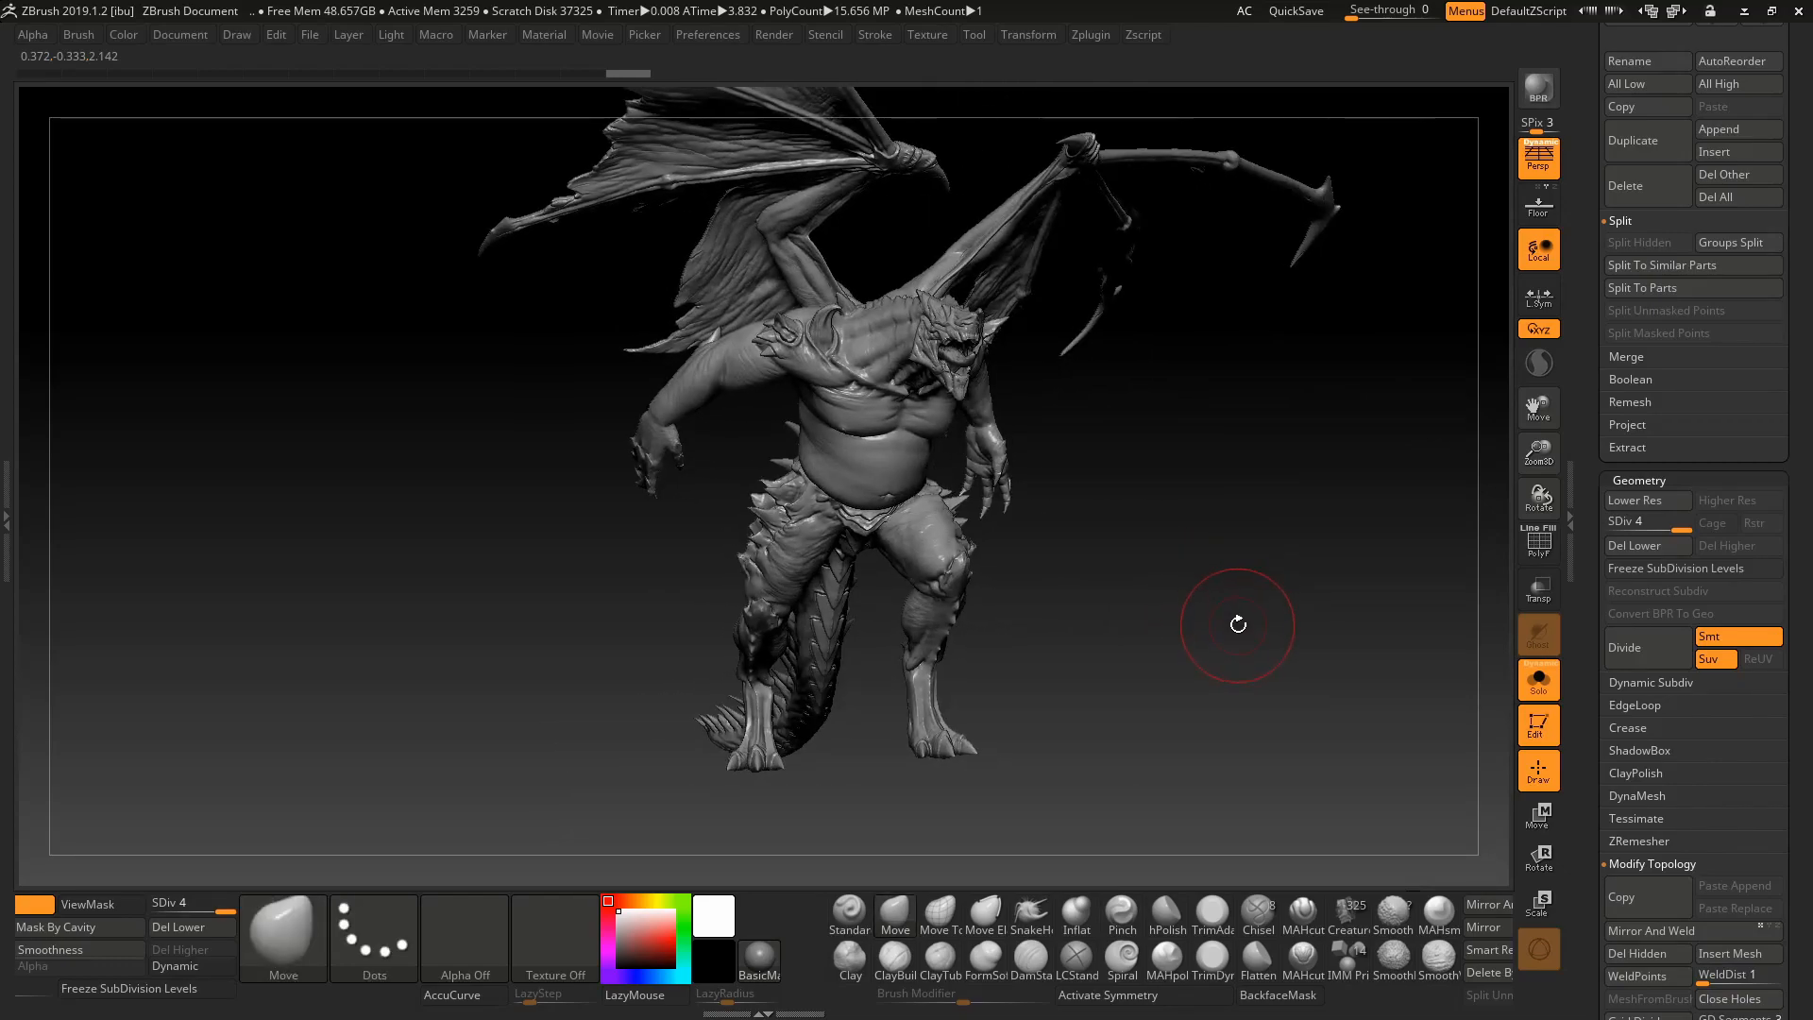
# - Switch to Mush, compare the upper Sculpt layer's effect at frame 10 by varying the envelope, and scrub between frames 1 and 10
pyautogui.hotkey('alt', 'Tab')
pyautogui.hotkey('alt', 'Tab')
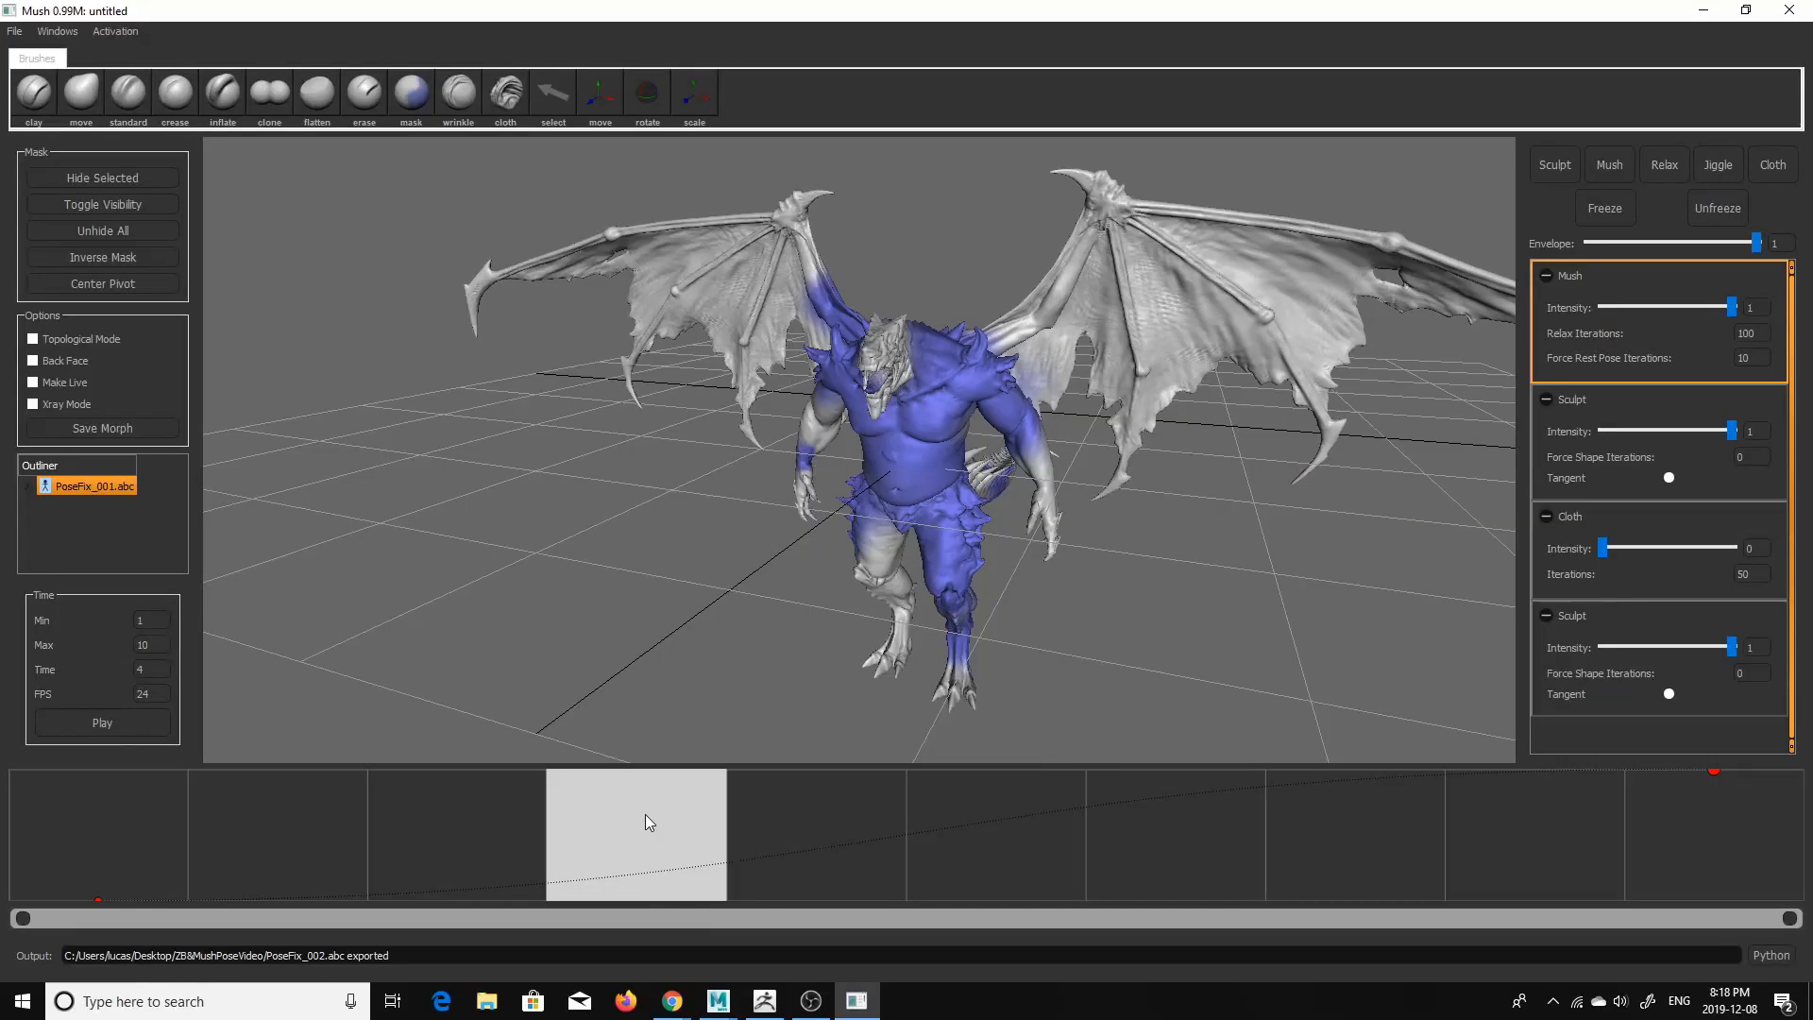
pyautogui.moveTo(643, 823); pyautogui.dragTo(1713, 821)
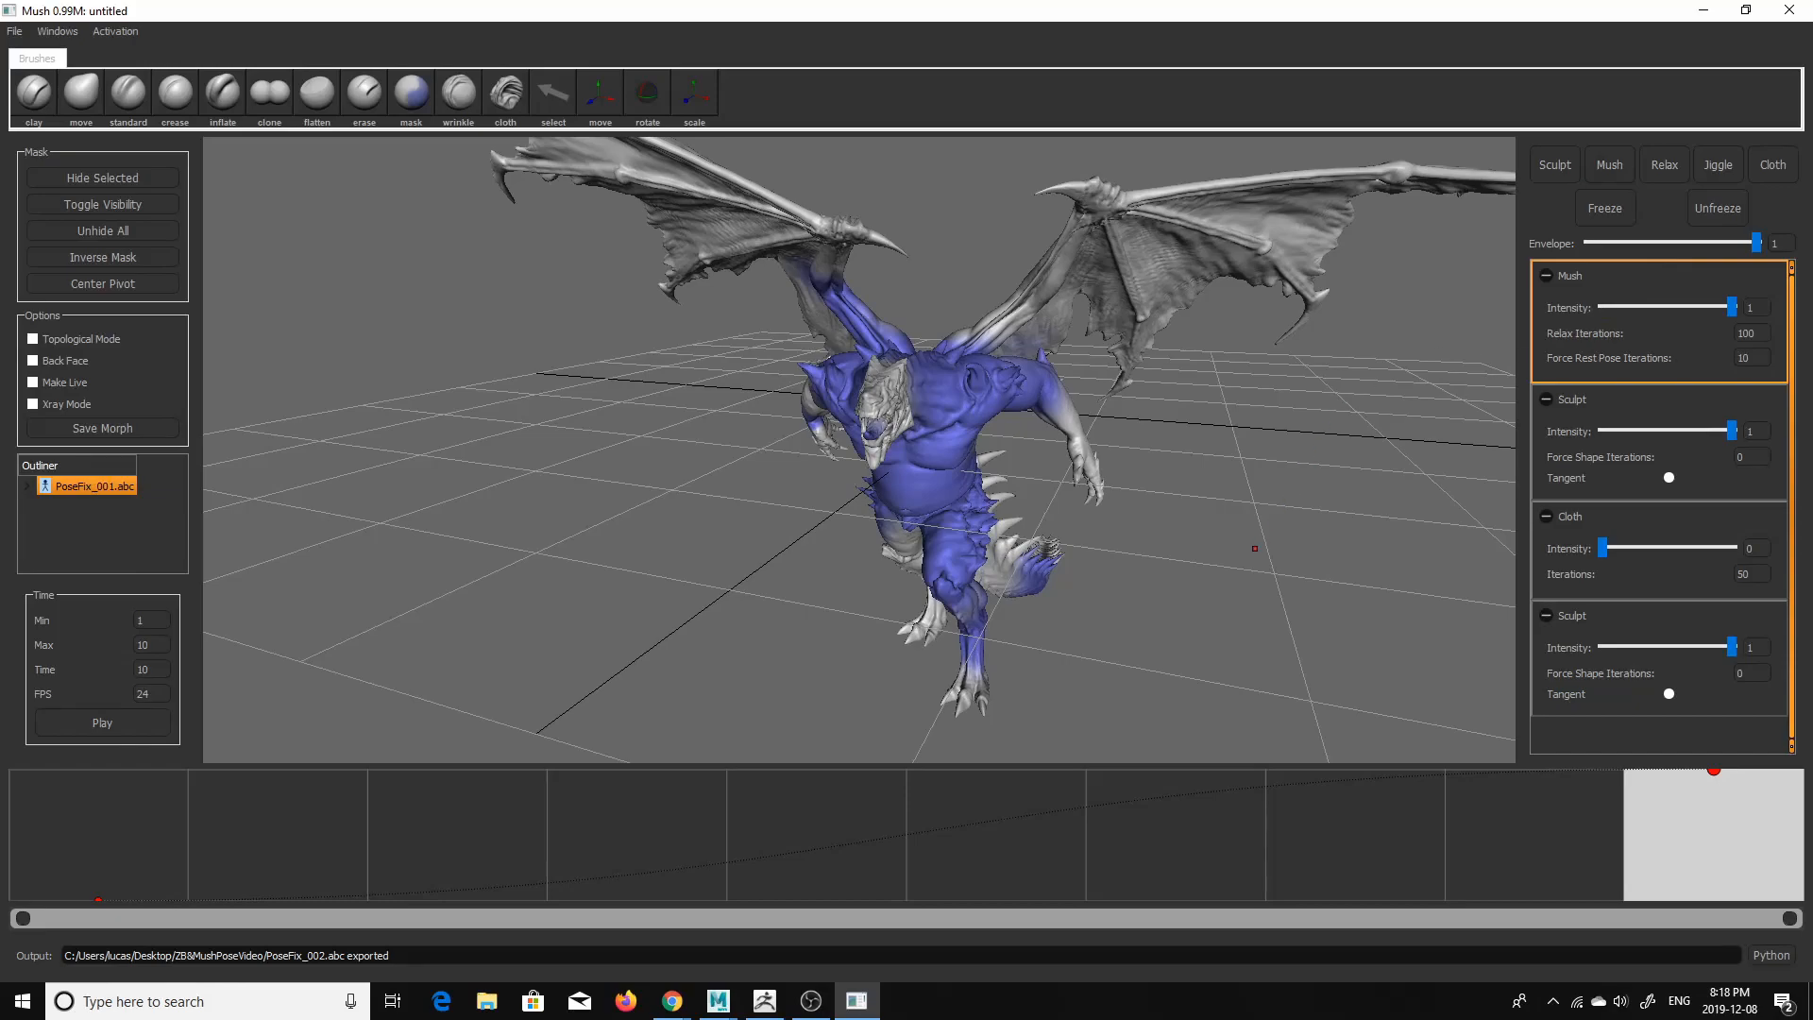
pyautogui.click(1634, 416)
pyautogui.keyDown('alt'); pyautogui.moveTo(1227, 590); pyautogui.dragTo(1222, 535); pyautogui.keyUp('alt')
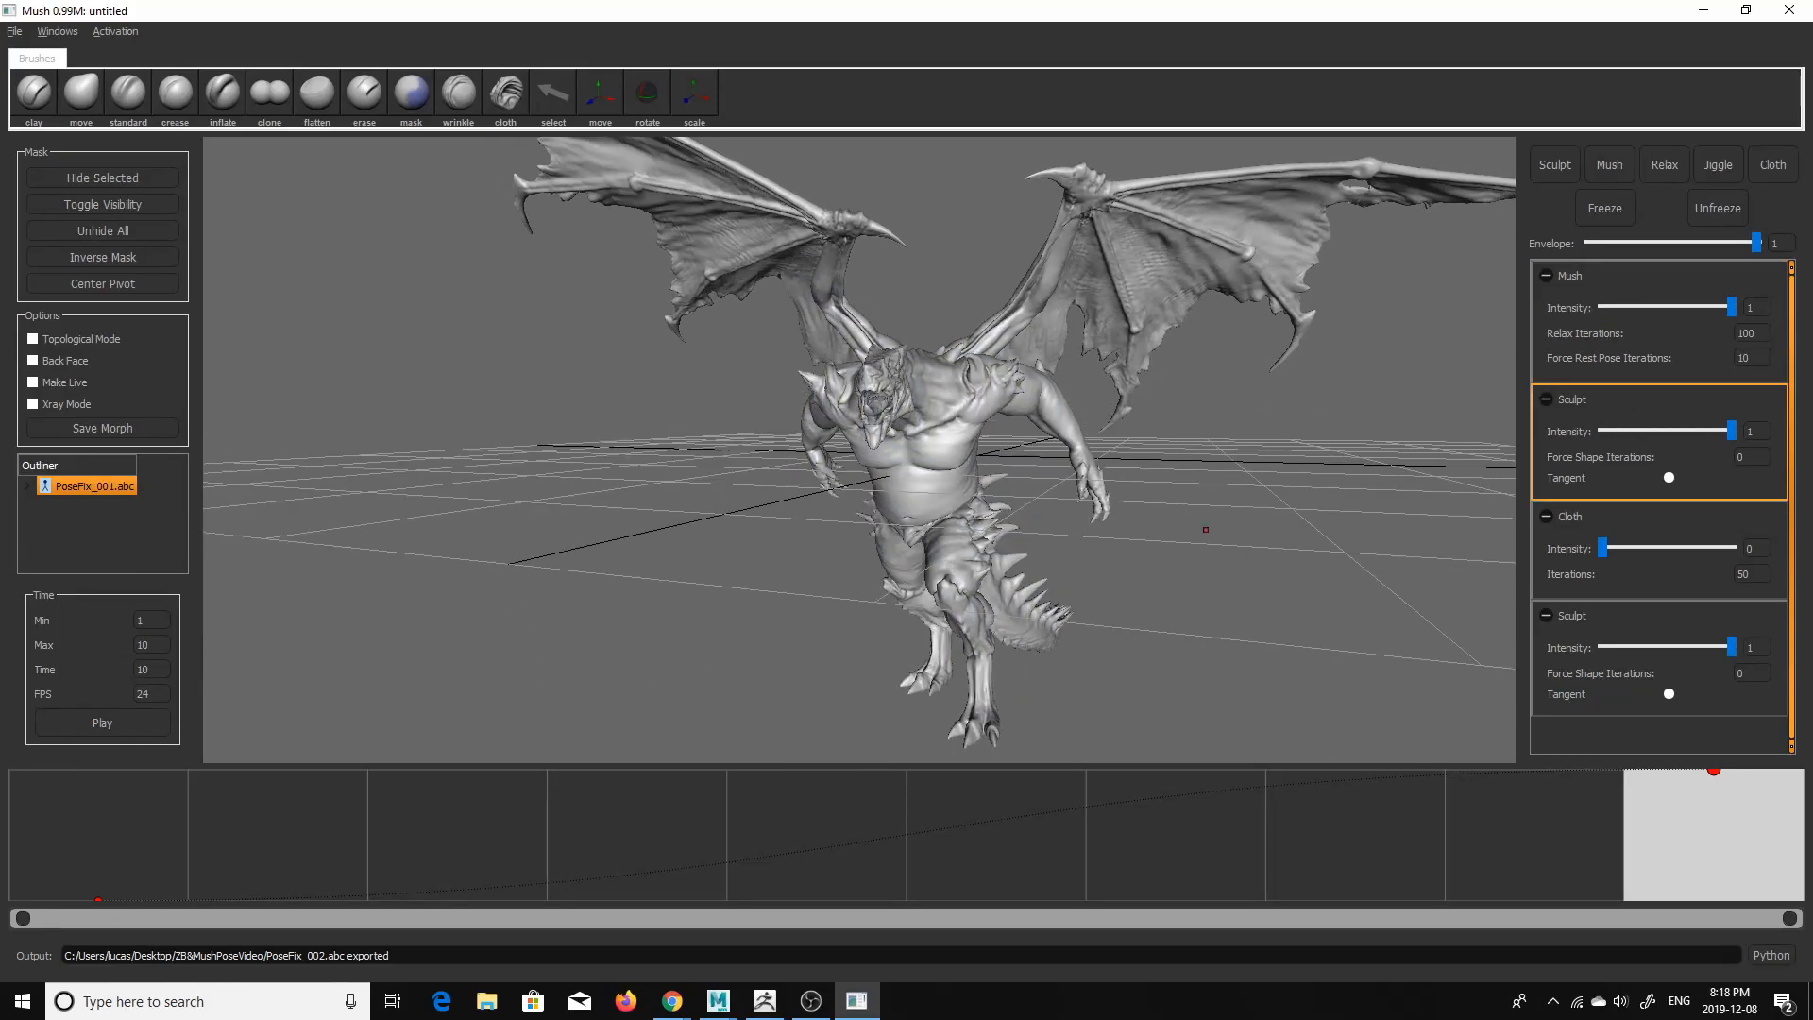
pyautogui.keyDown('alt'); pyautogui.moveTo(1222, 536); pyautogui.dragTo(1194, 525, button='right'); pyautogui.keyUp('alt')
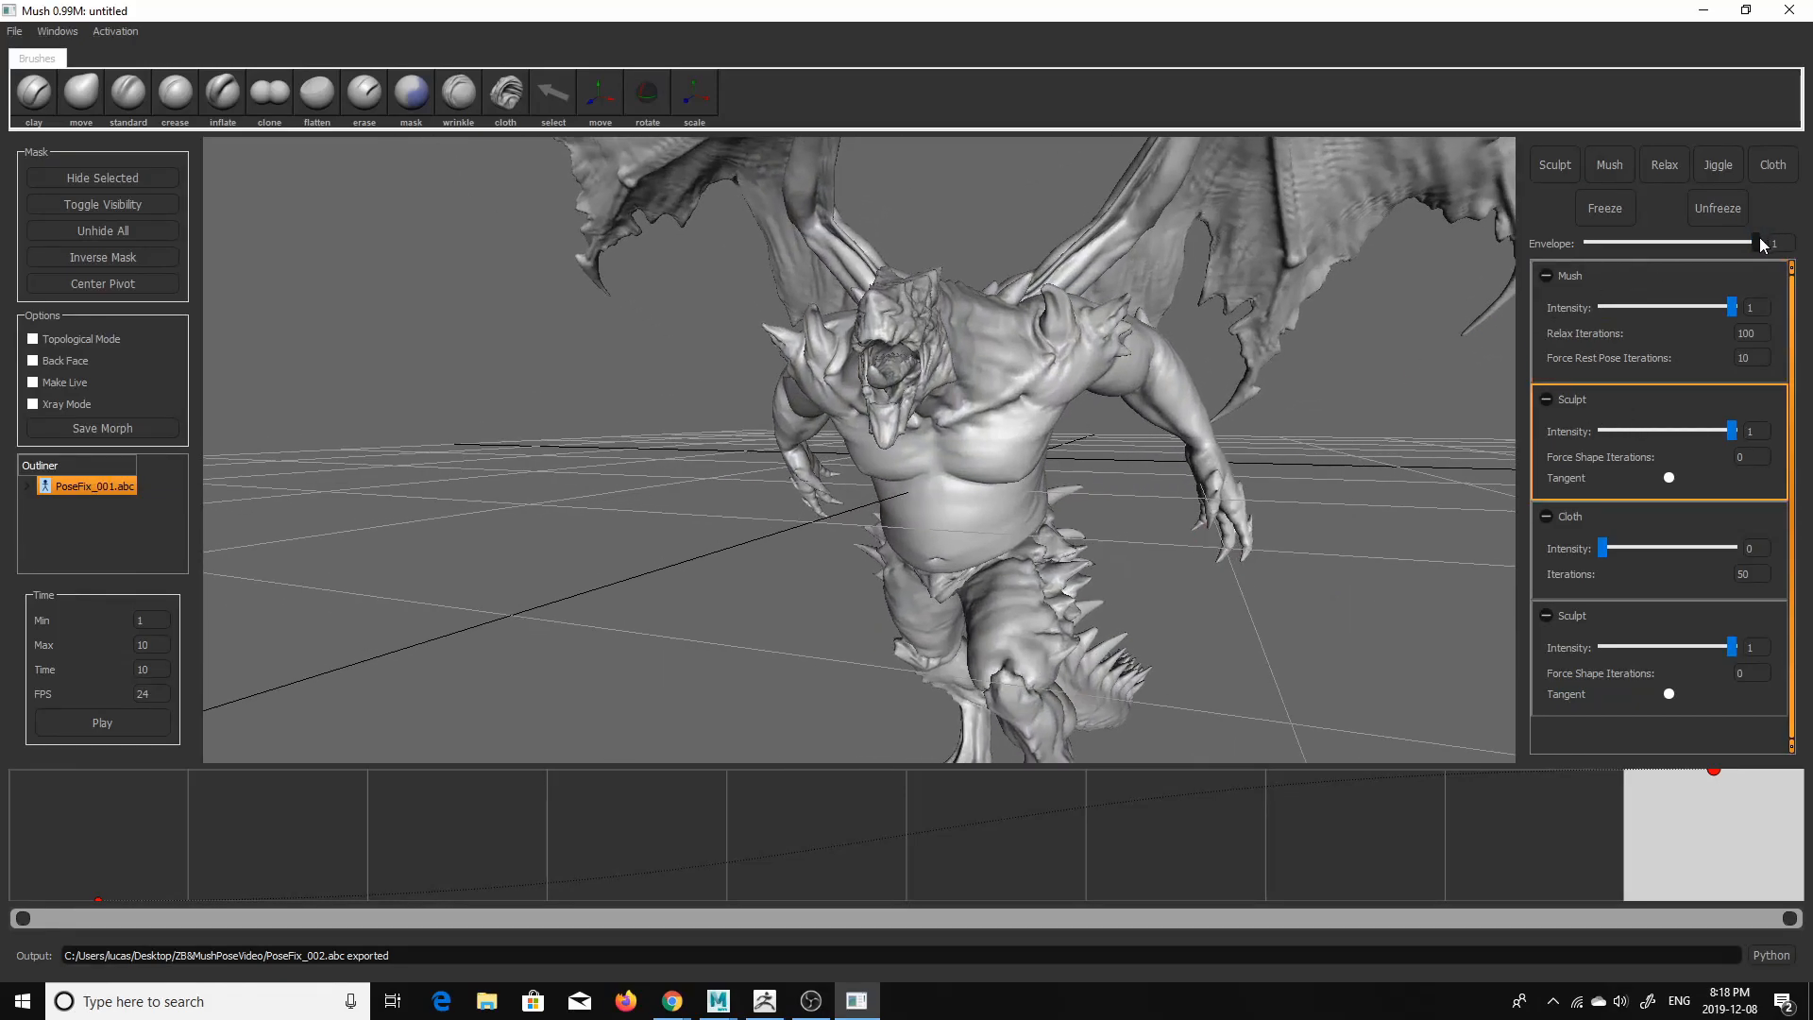
pyautogui.moveTo(1725, 244); pyautogui.dragTo(1495, 244)
pyautogui.click(1690, 242)
pyautogui.moveTo(1252, 824); pyautogui.dragTo(177, 837)
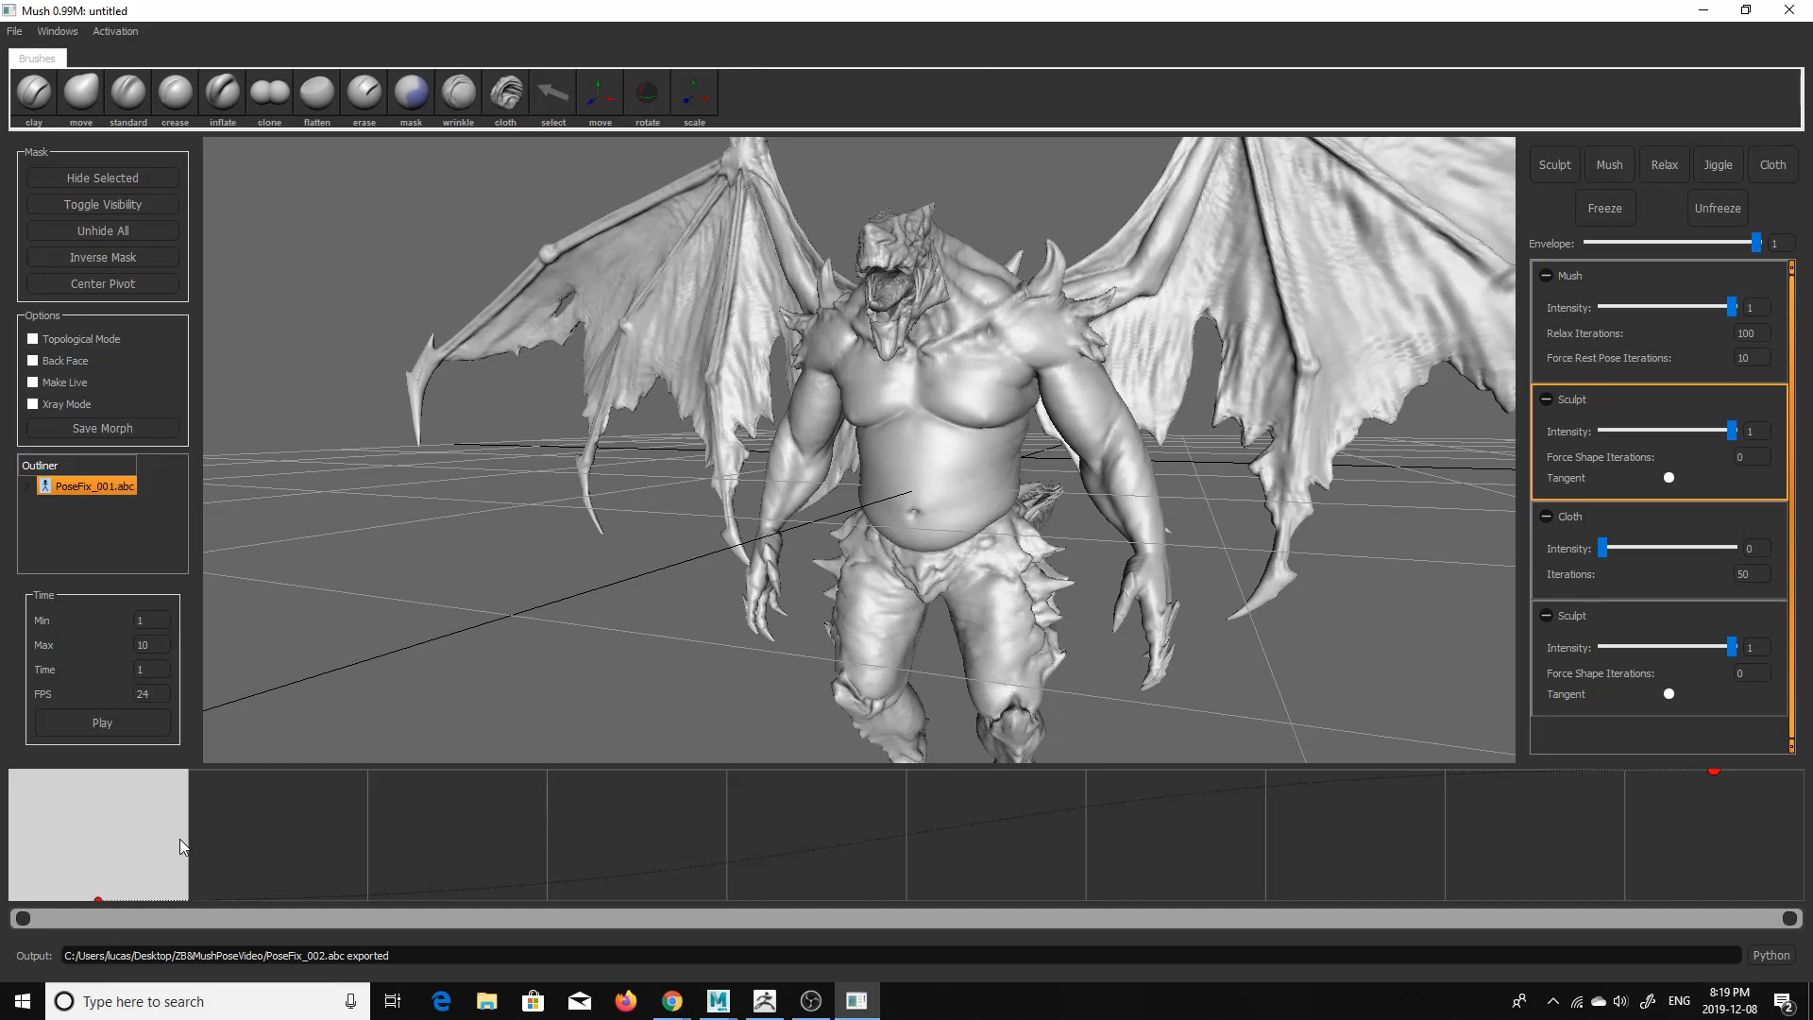
pyautogui.moveTo(115, 870); pyautogui.dragTo(1660, 912)
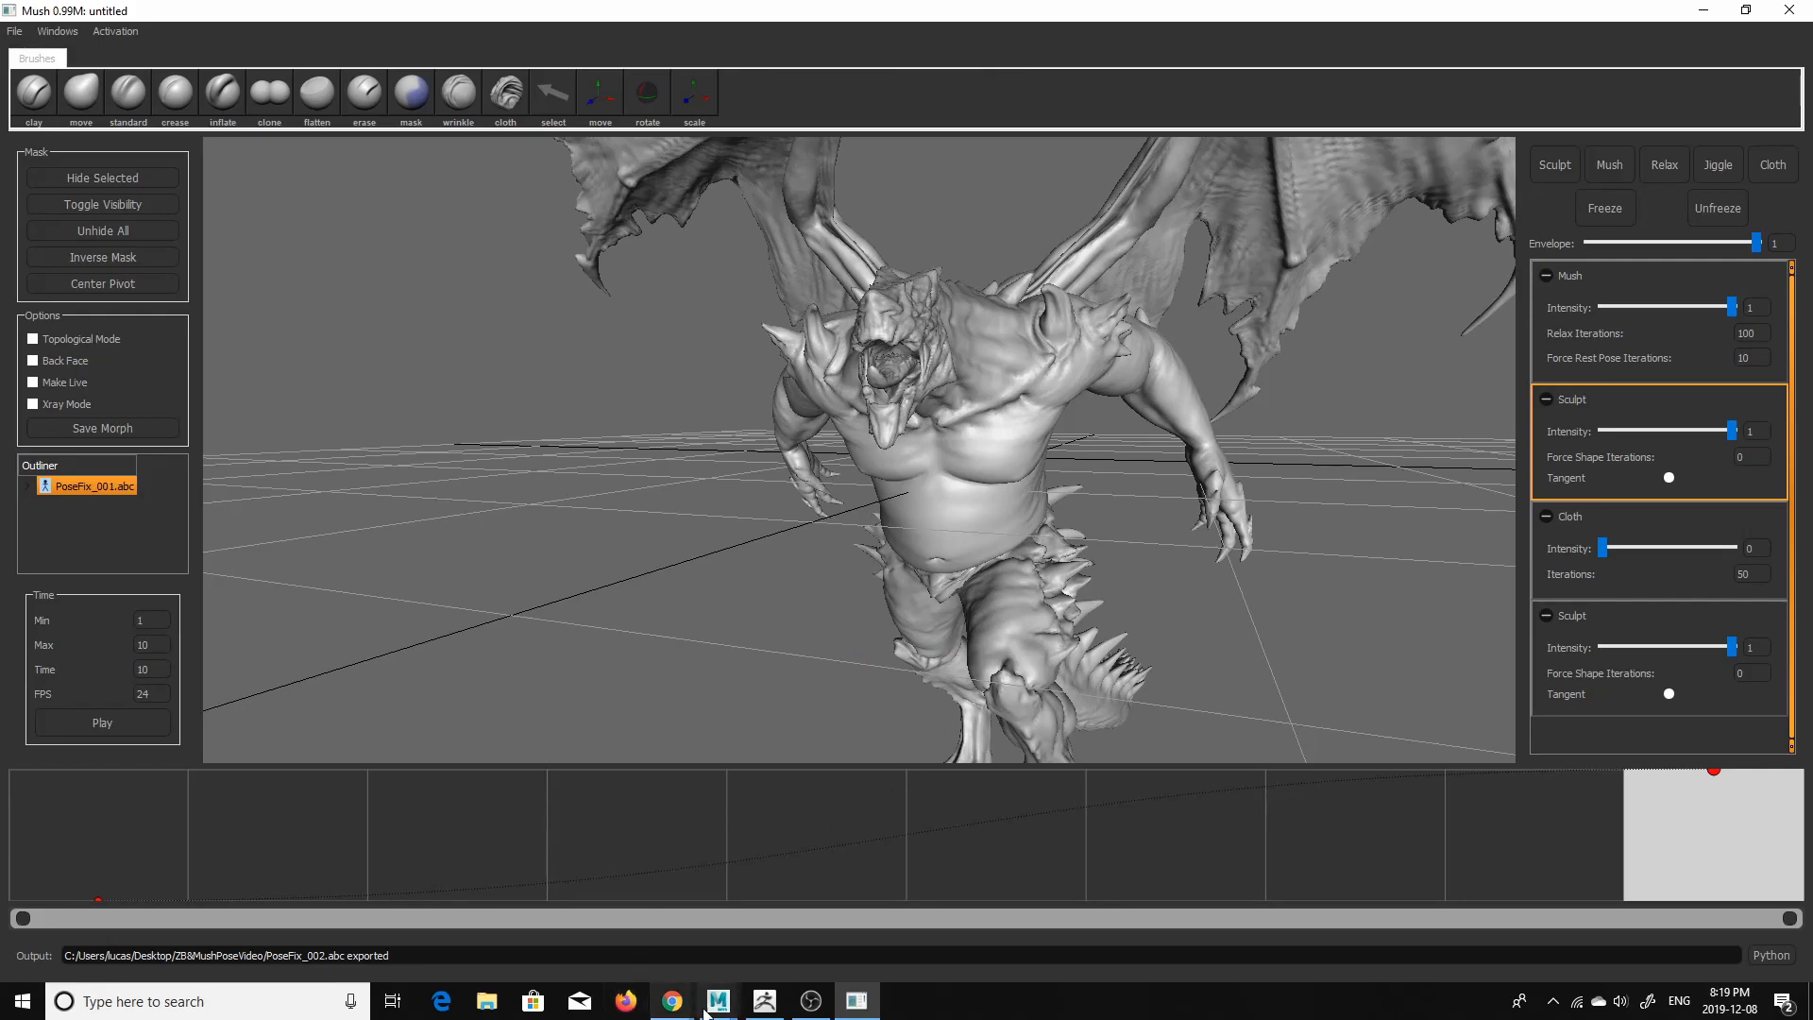
pyautogui.moveTo(762, 999)
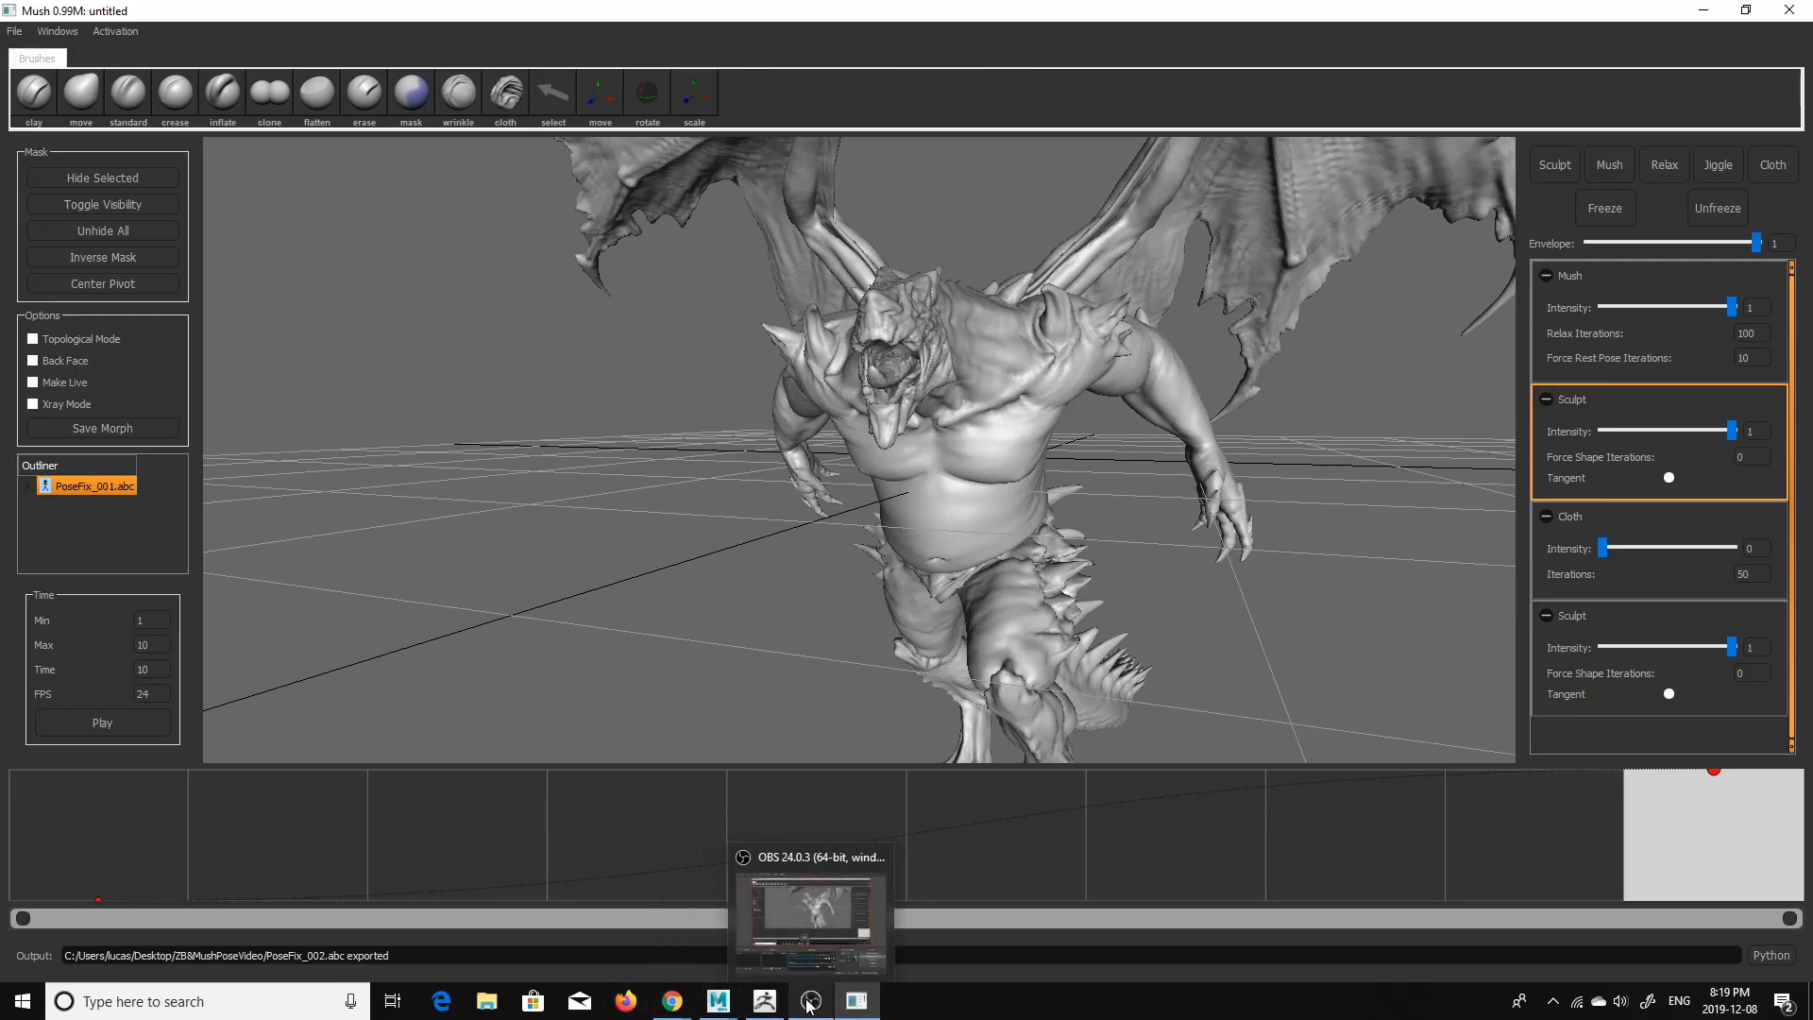
pyautogui.click(829, 910)
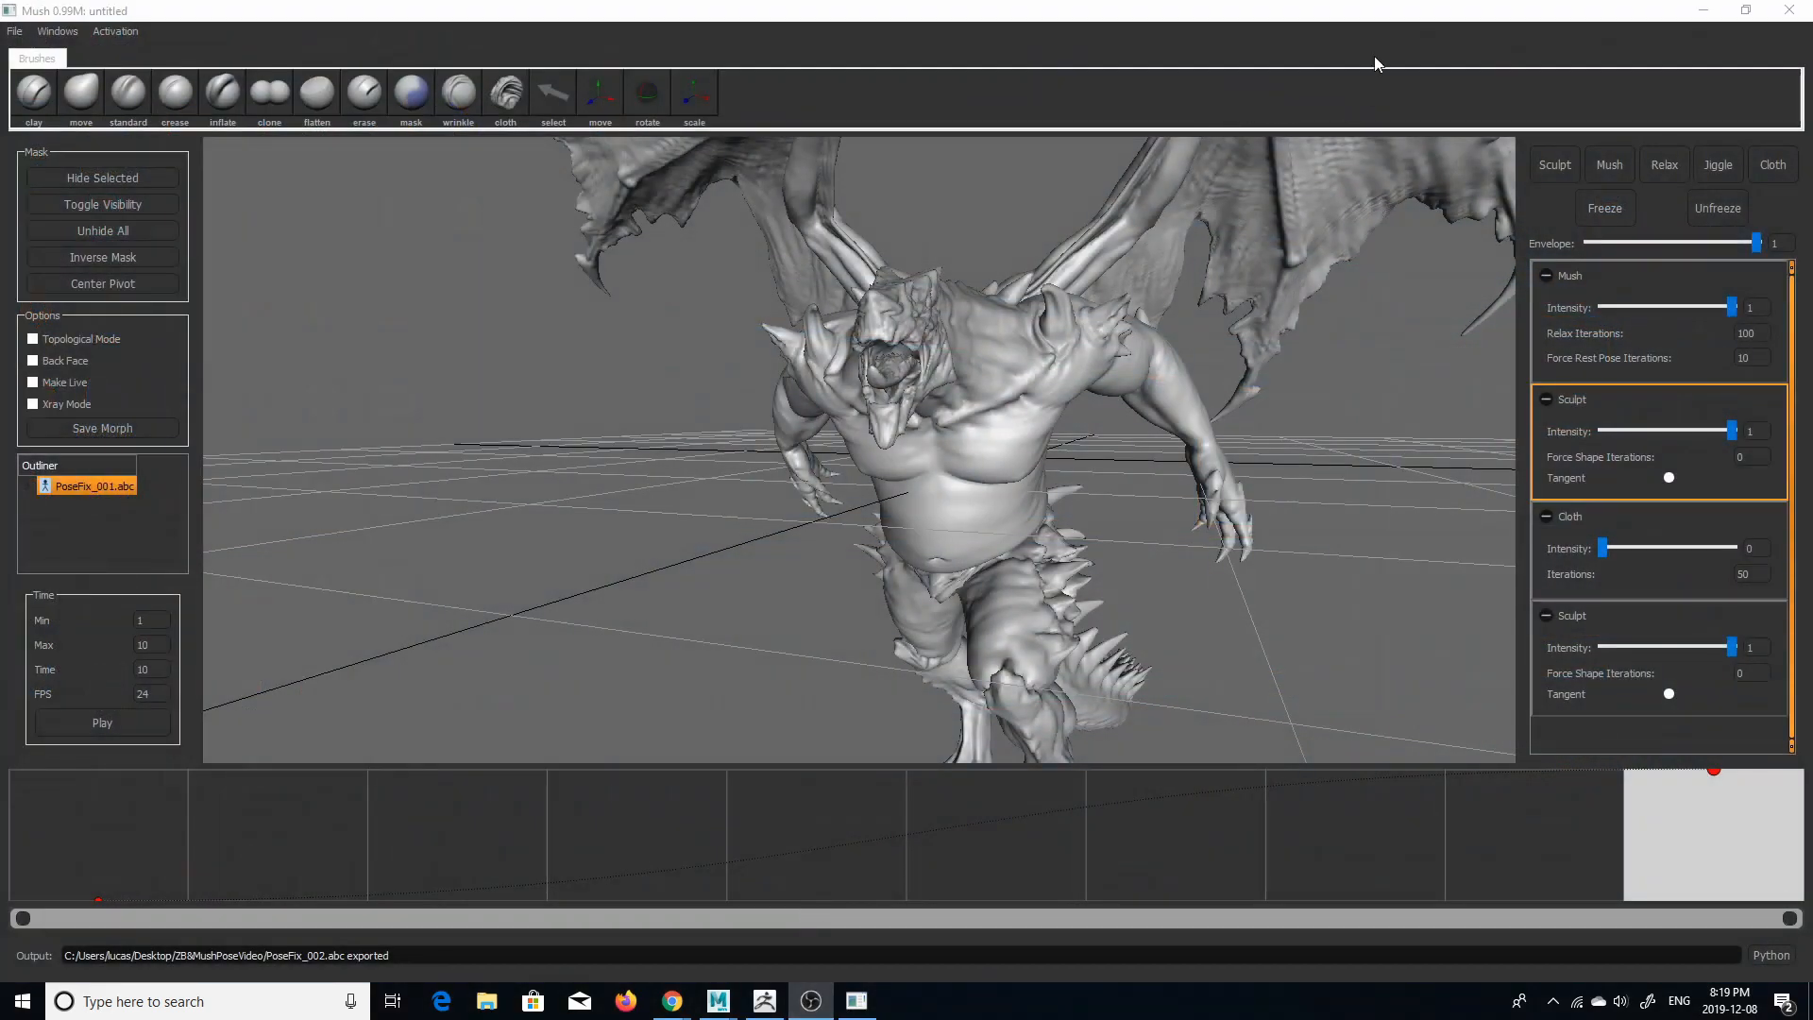